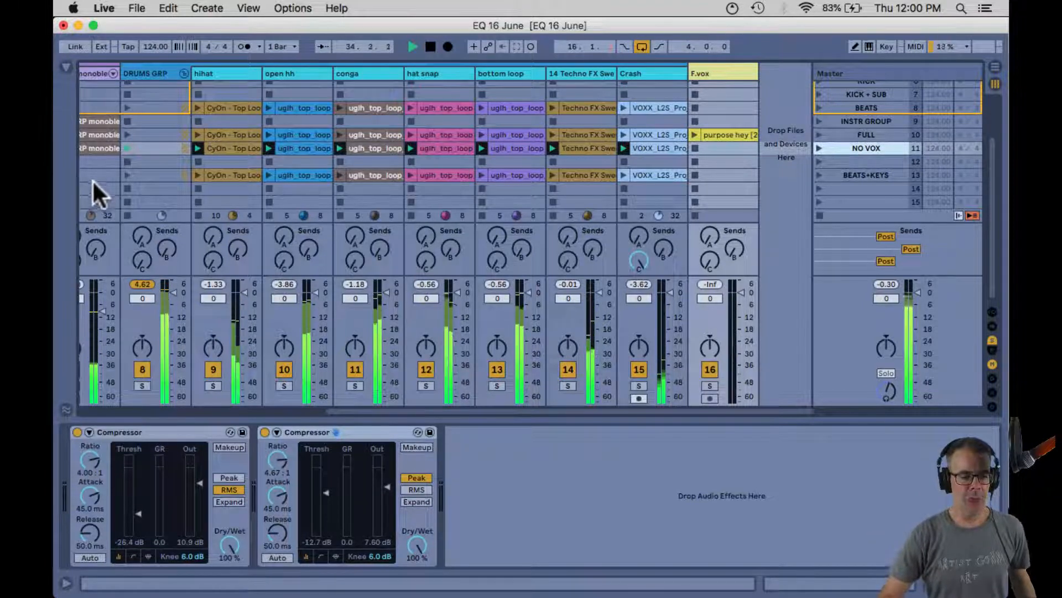
Step: Show the browser sidebar in Live, and open the How To EQ Your Tracks course page in Firefox
key(super+alt+b)
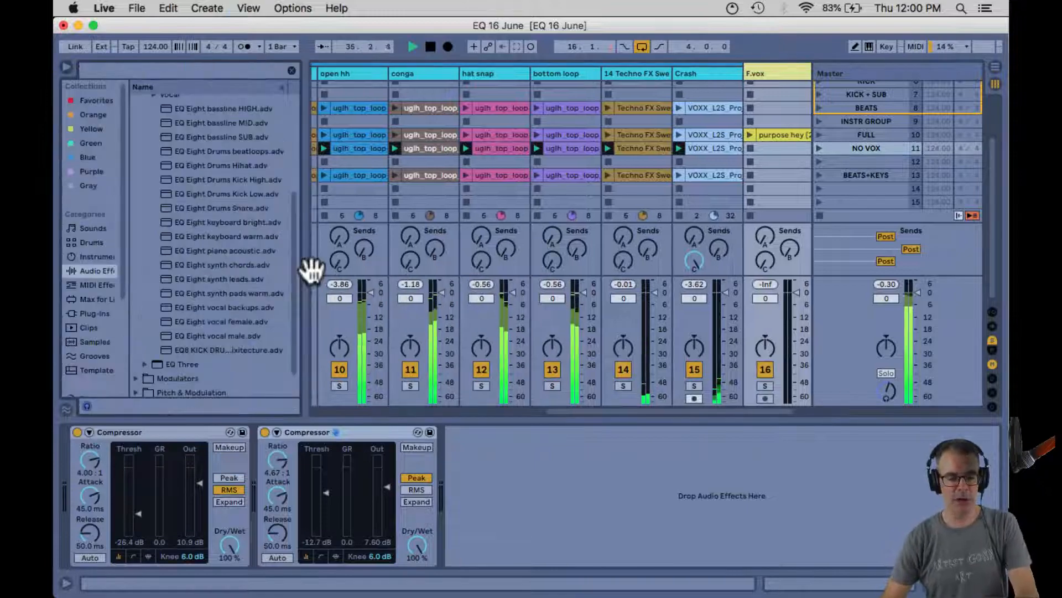
key(super+Tab)
key(super+Tab)
key(super+Tab)
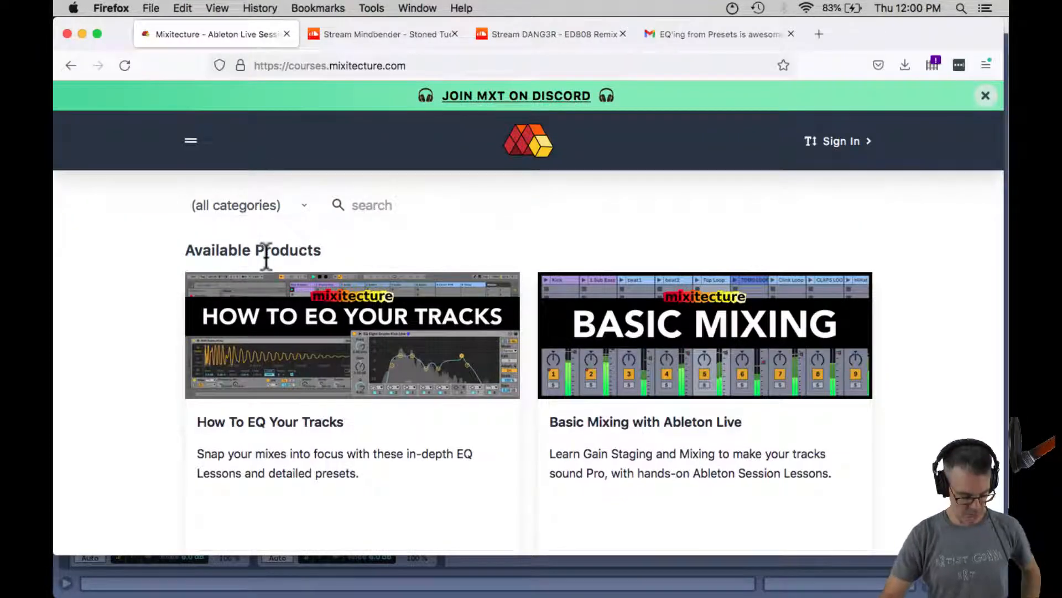
scroll(365, 116, down, 2)
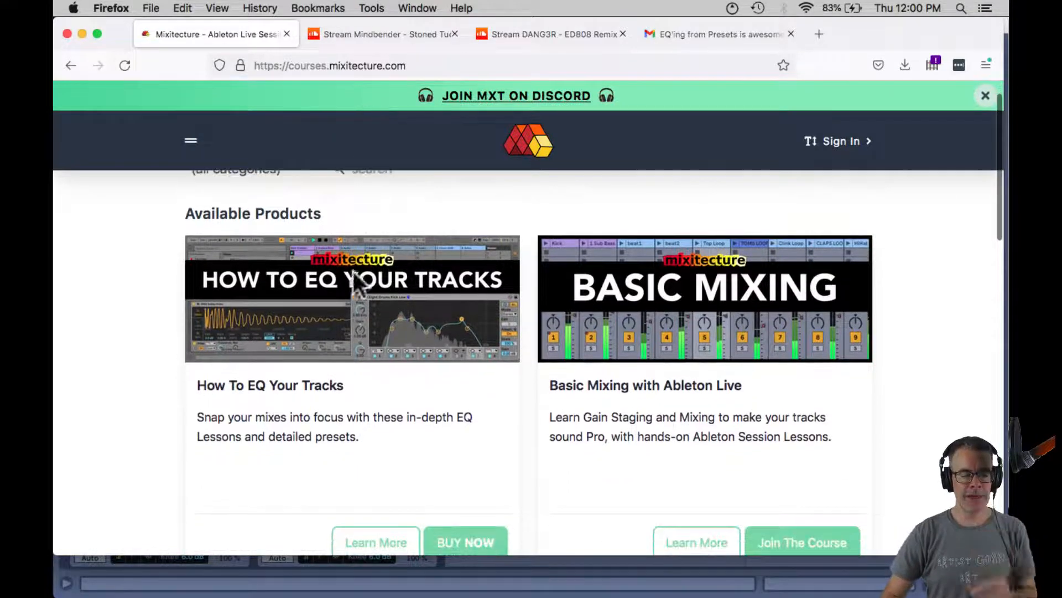
click(357, 299)
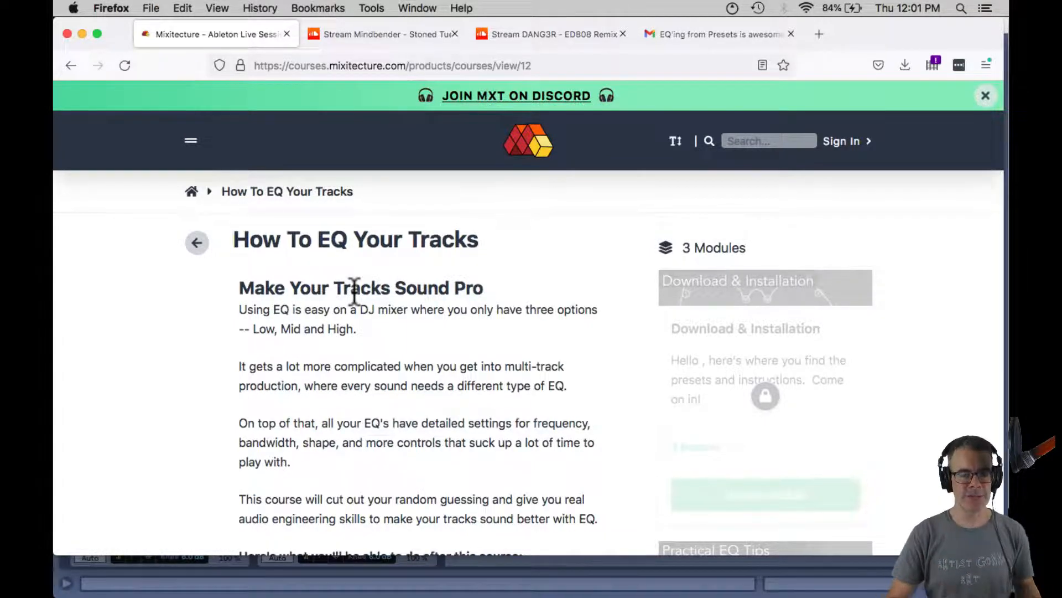
Step: Examine the list of EQ Eight presets shown on the How To EQ Your Tracks course page
scroll(354, 288, down, 15)
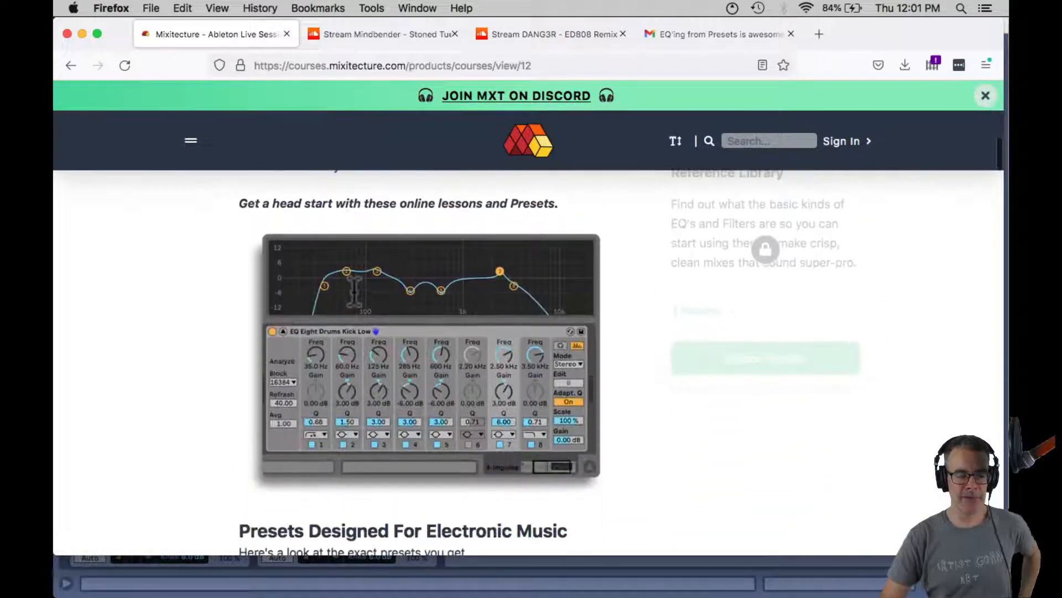
scroll(398, 370, down, 10)
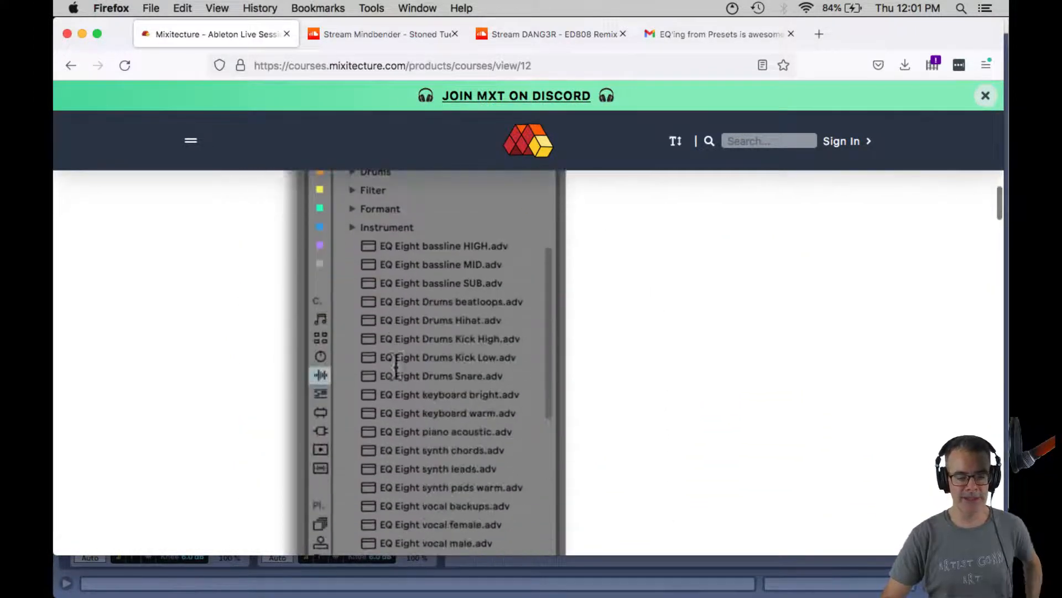
scroll(396, 365, down, 3)
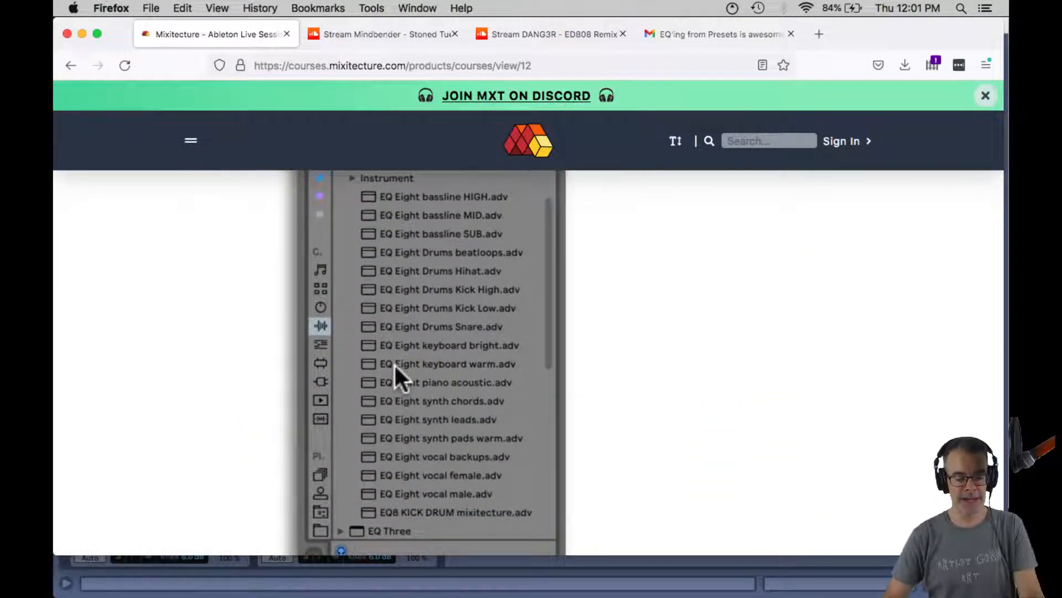
Step: Switch back to Ableton Live in full screen and examine the EQ Eight presets in the browser
key(super+Tab)
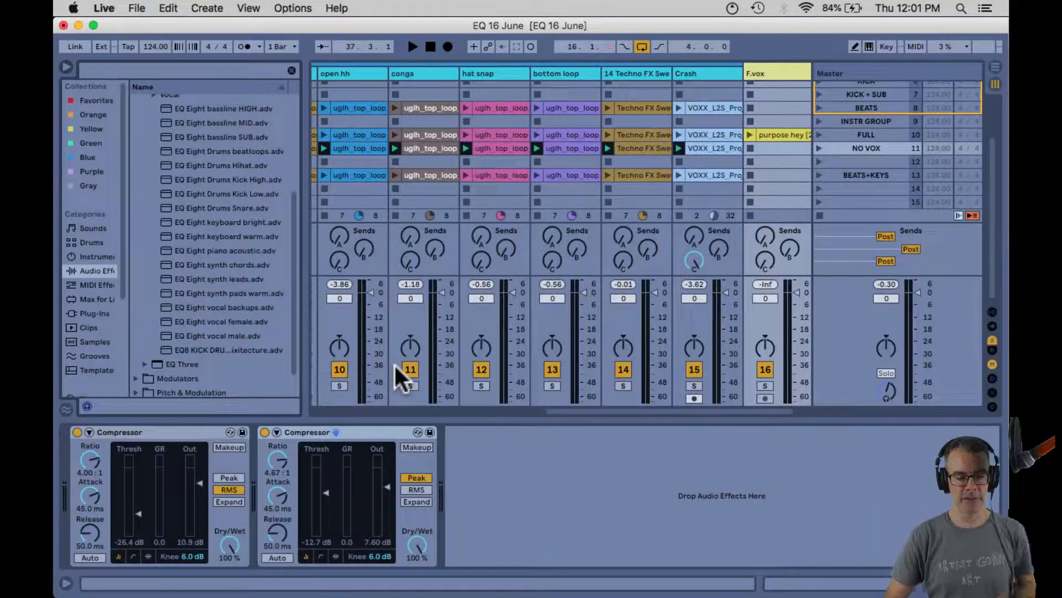
scroll(208, 243, up, 1)
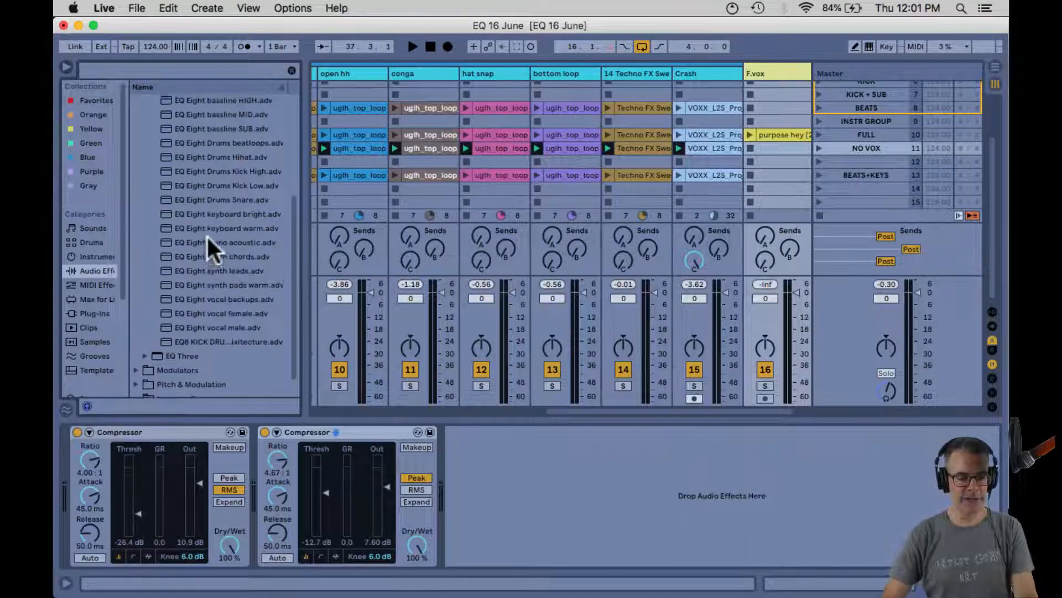
key(ctrl+super+f)
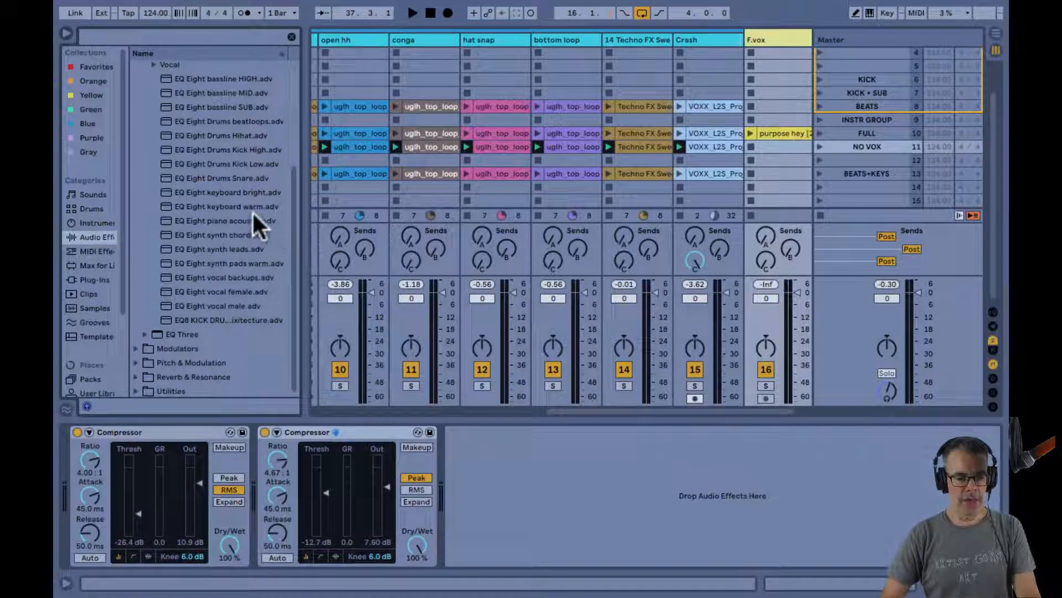
scroll(251, 210, up, 4)
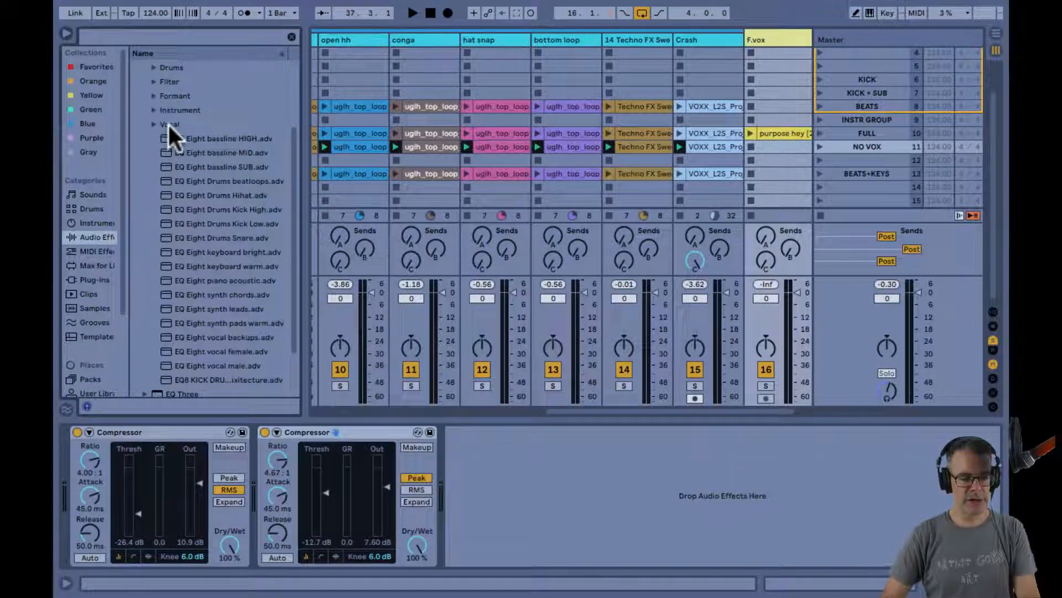
scroll(169, 130, up, 2)
scroll(169, 130, down, 5)
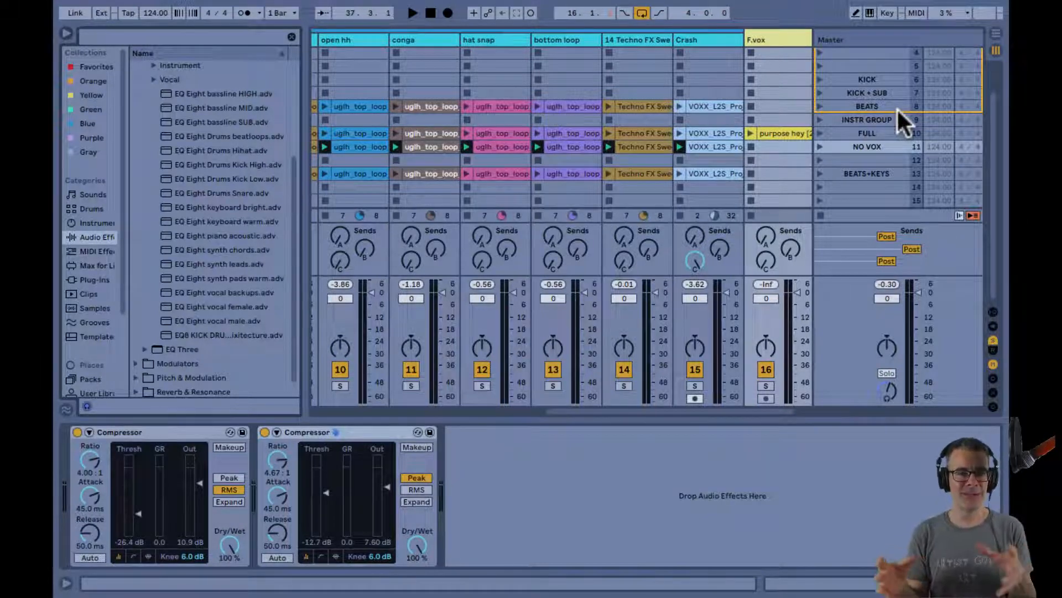
Step: Start playback and launch the KICK scene
key(space)
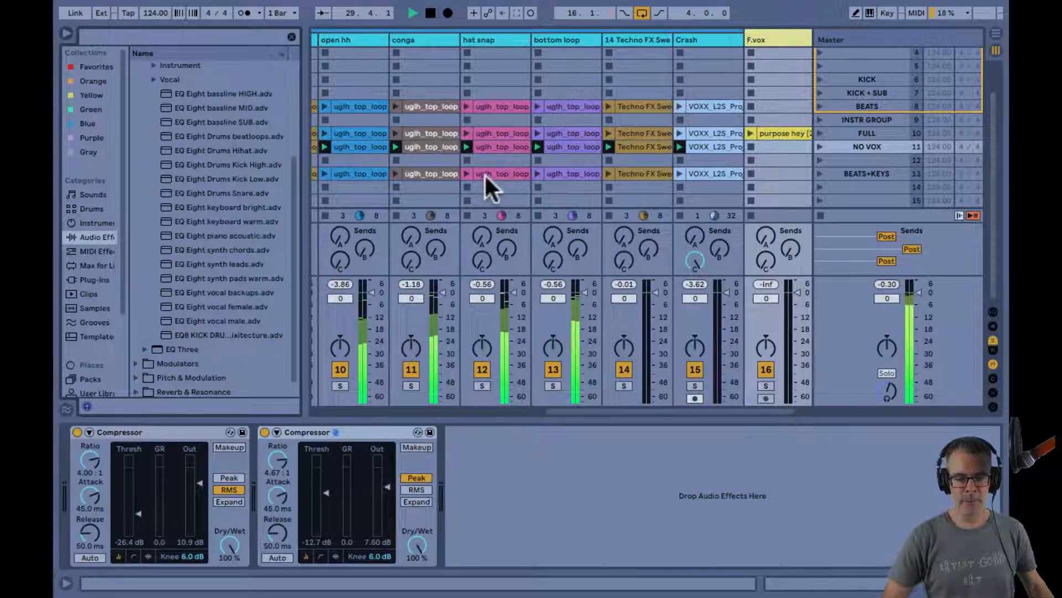
scroll(464, 169, left, 5)
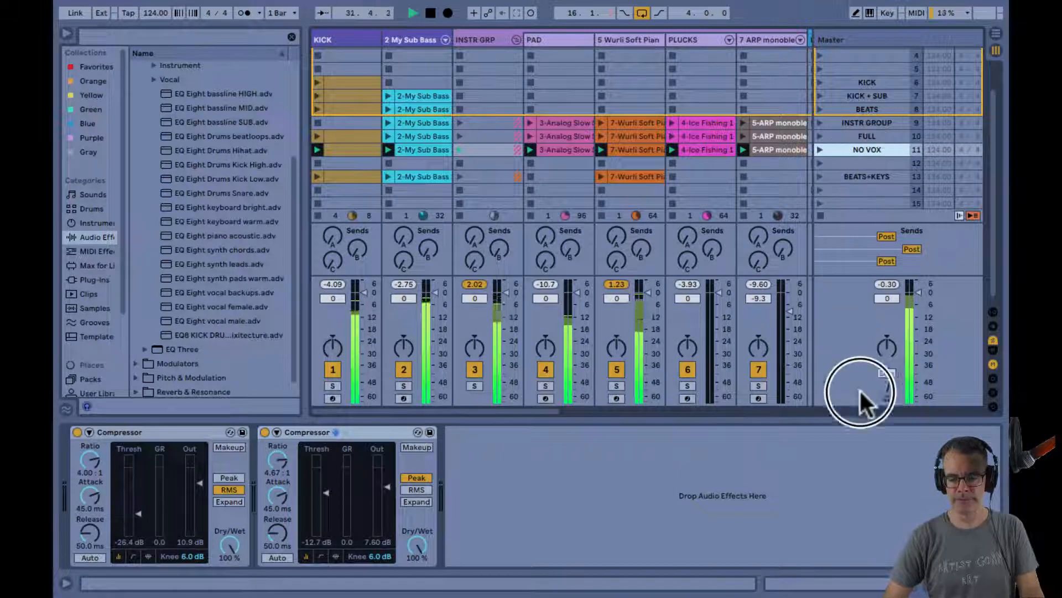
click(817, 80)
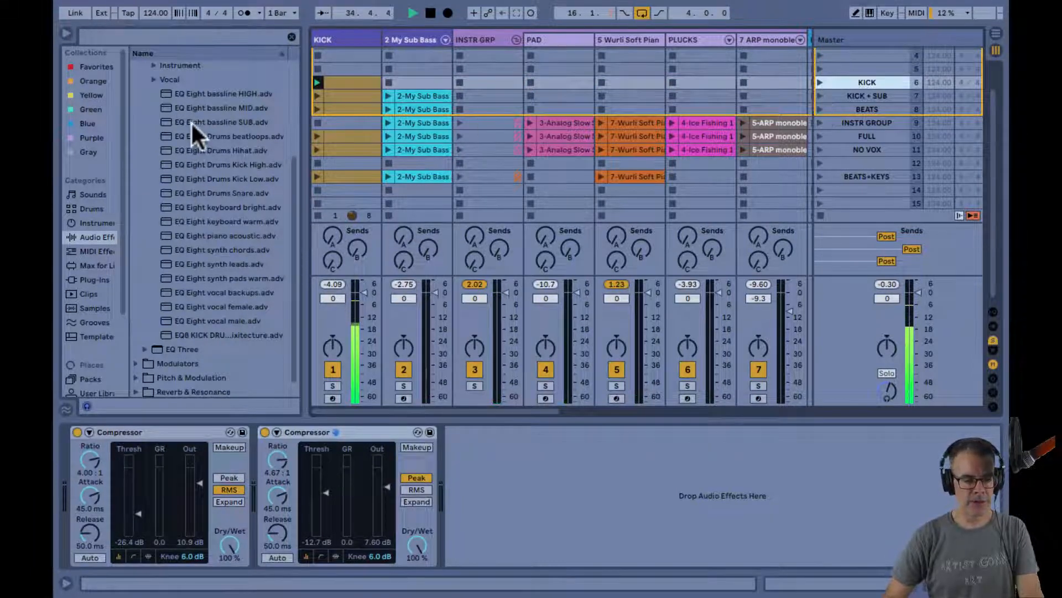
Step: Stop playback and load the EQ Eight Drums Kick Low preset onto the KICK track
click(194, 91)
key(Down)
key(Down)
key(Down)
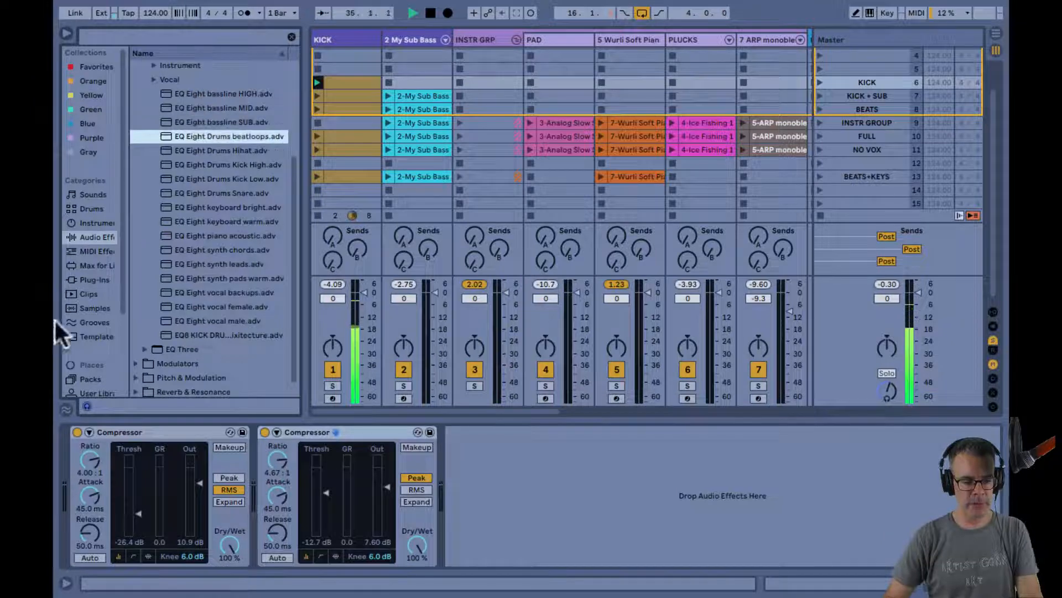
click(214, 178)
key(space)
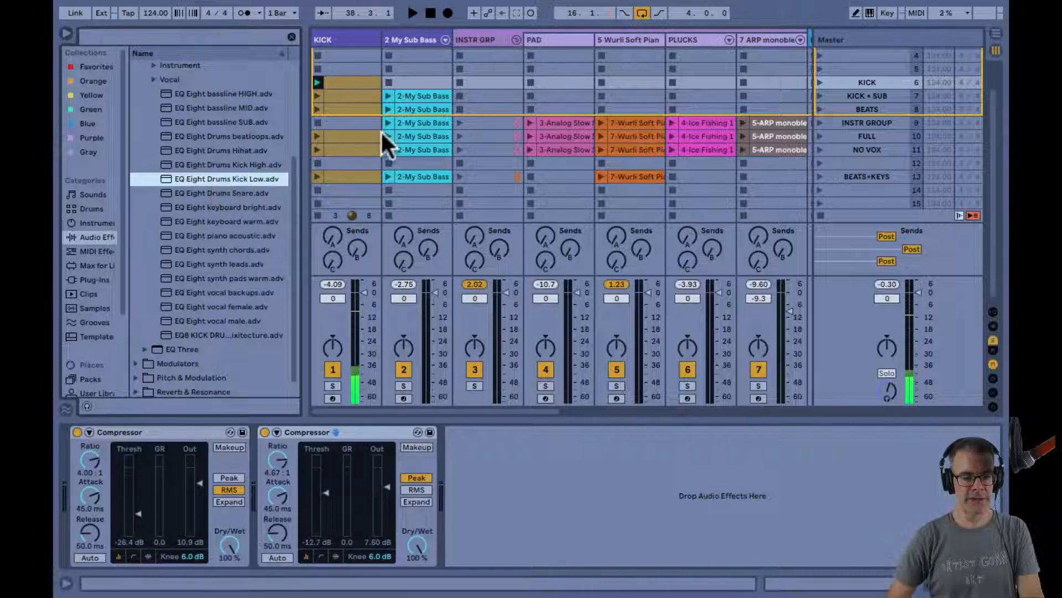
scroll(381, 132, down, 1)
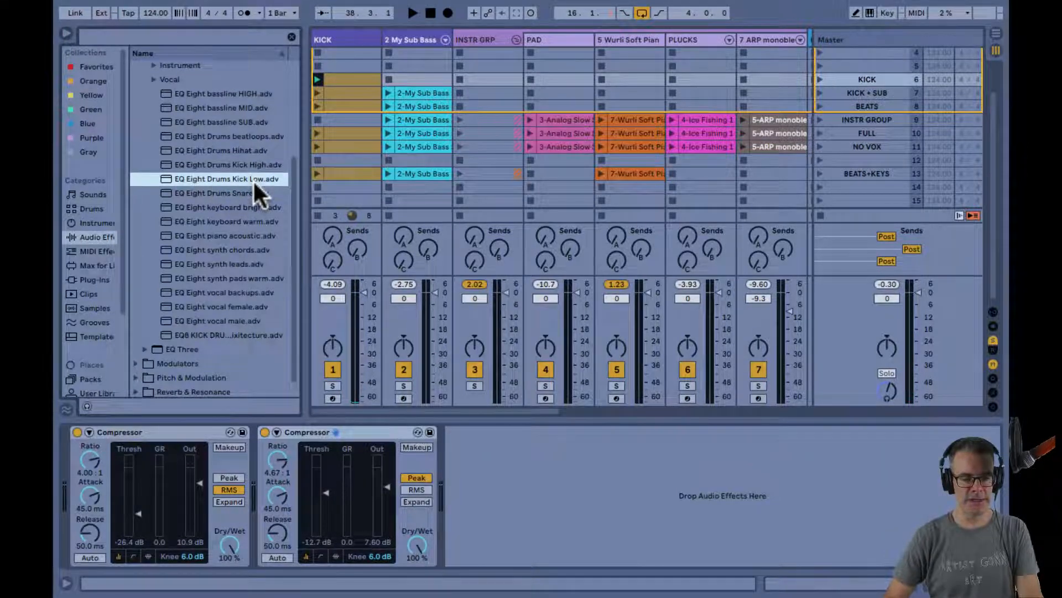
drag(254, 179, 341, 85)
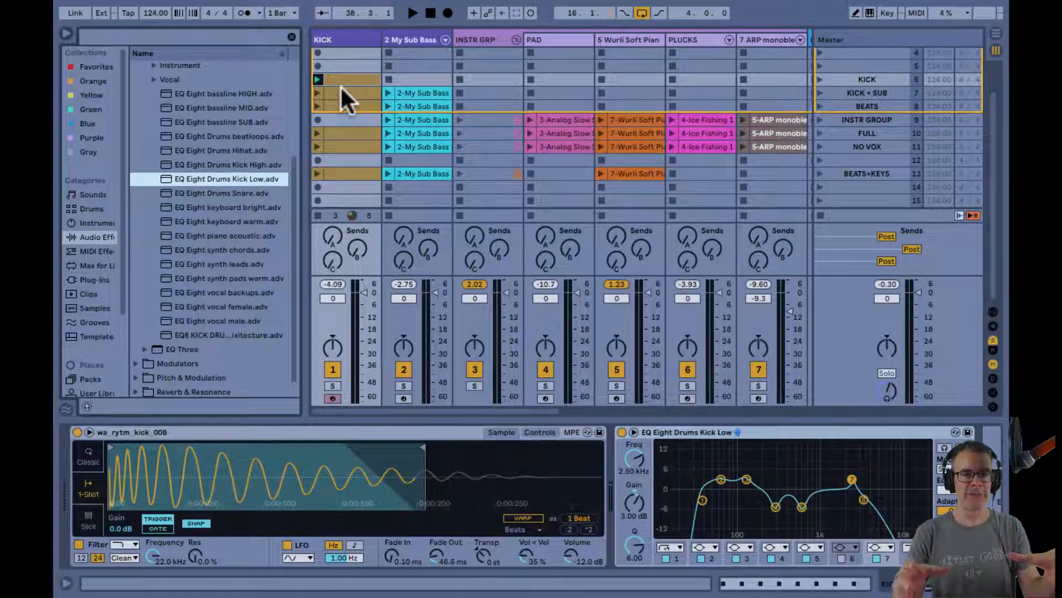
Step: Play the kick and compare its sound with the EQ Eight Drums Kick Low device bypassed and enabled, leaving it enabled
key(space)
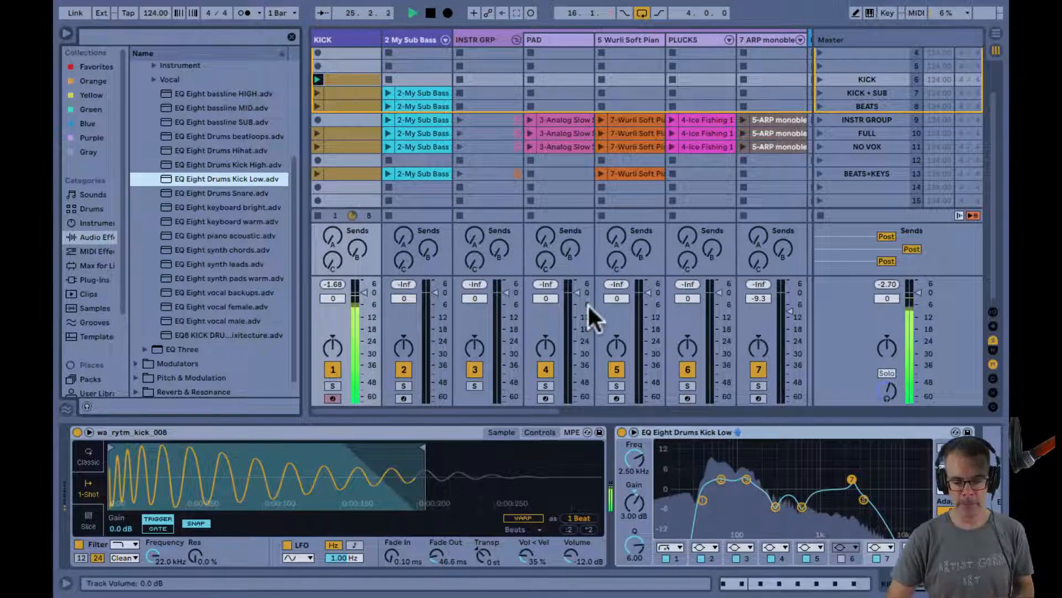
drag(912, 441, 908, 296)
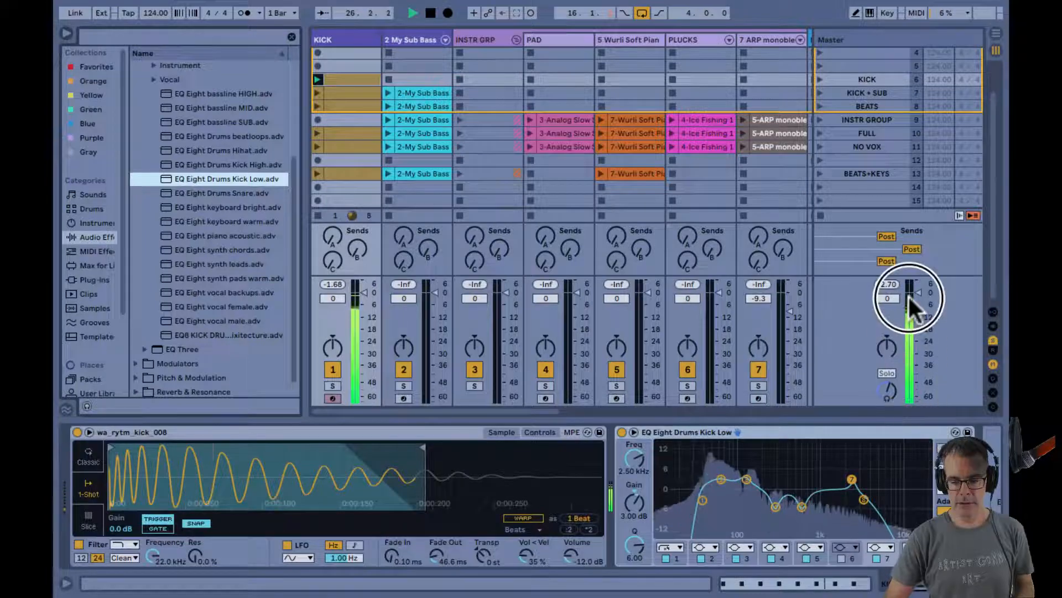
click(622, 431)
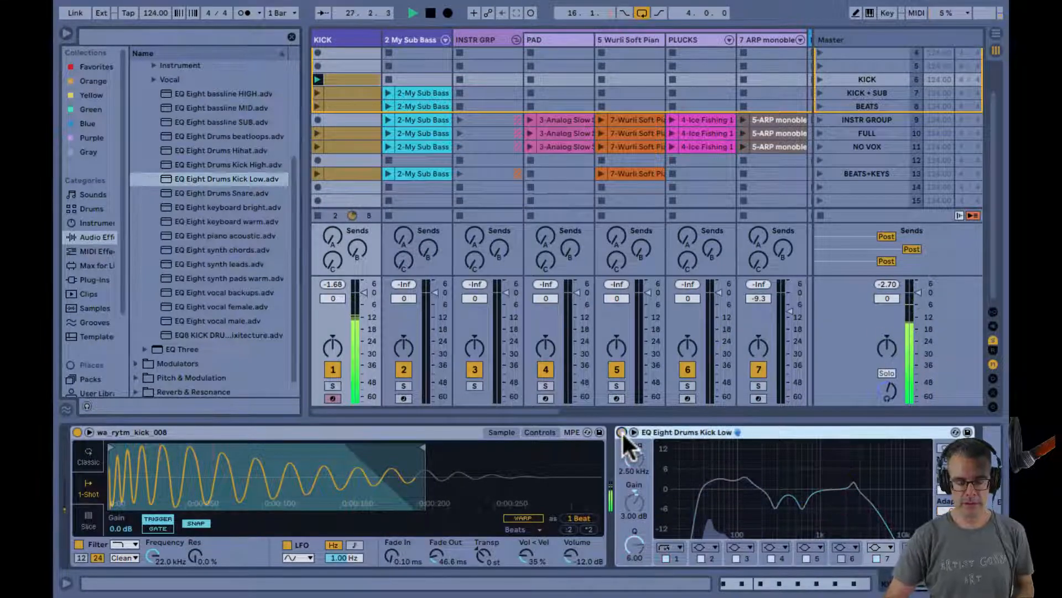
click(621, 431)
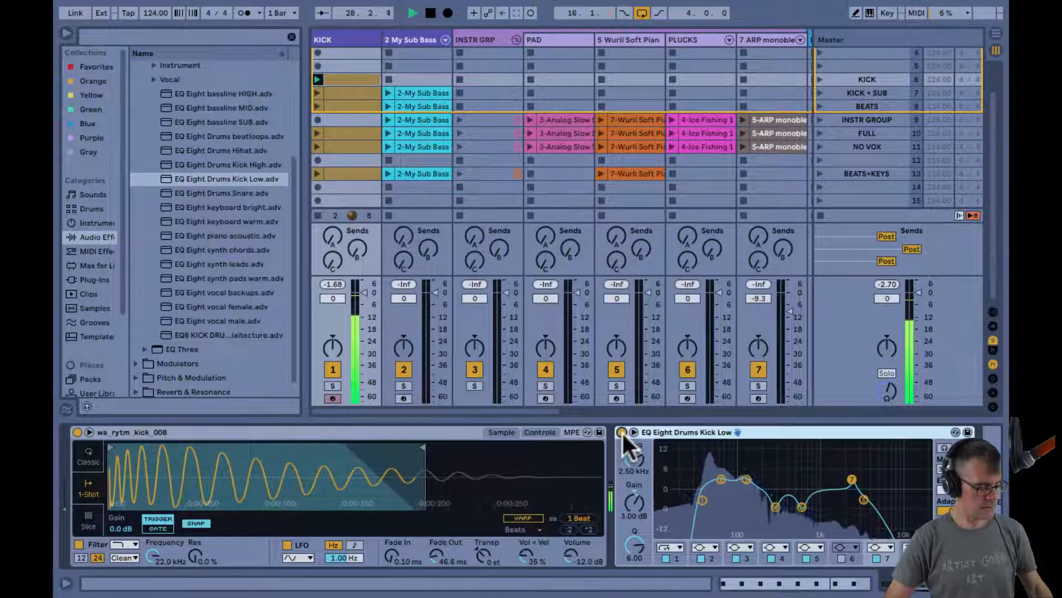
click(622, 431)
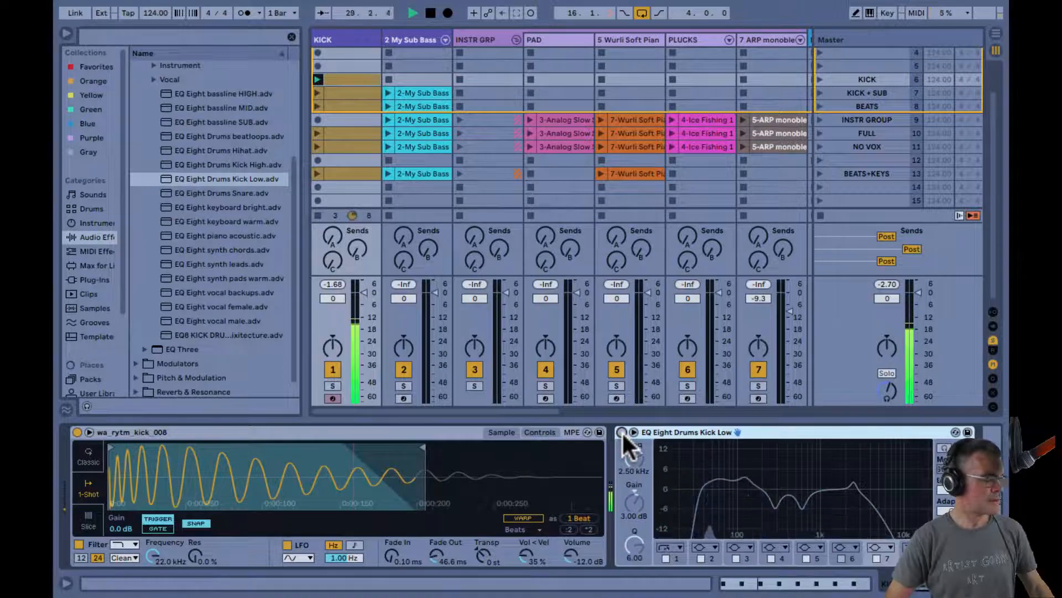
click(621, 431)
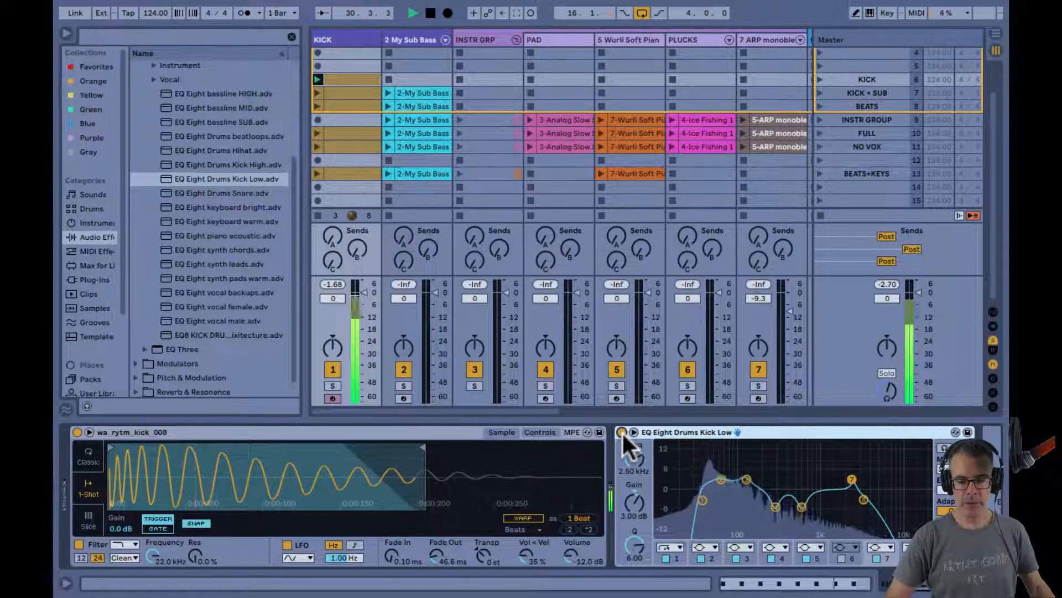
click(622, 431)
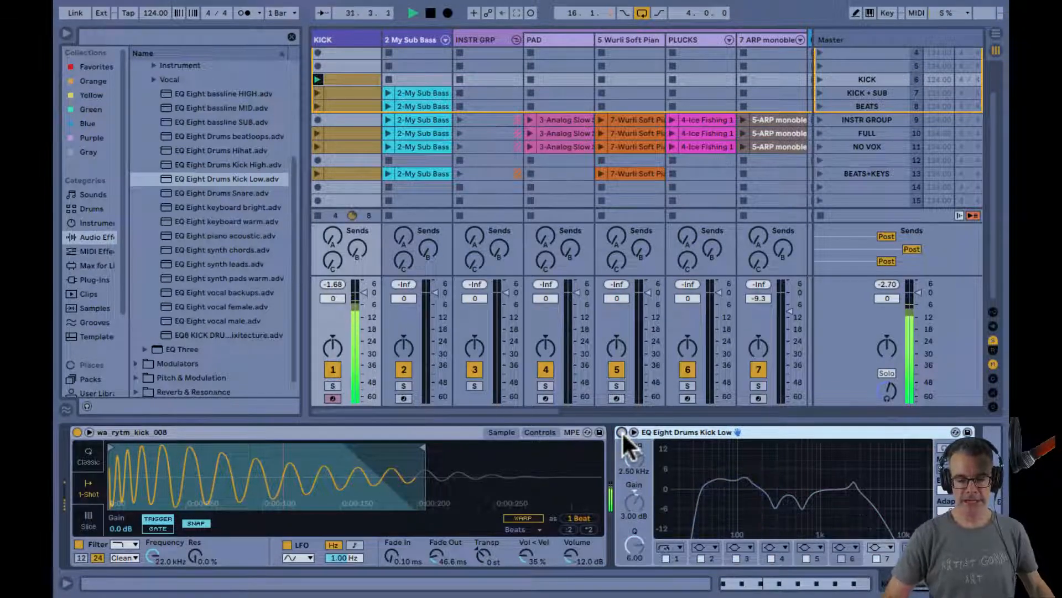
click(622, 431)
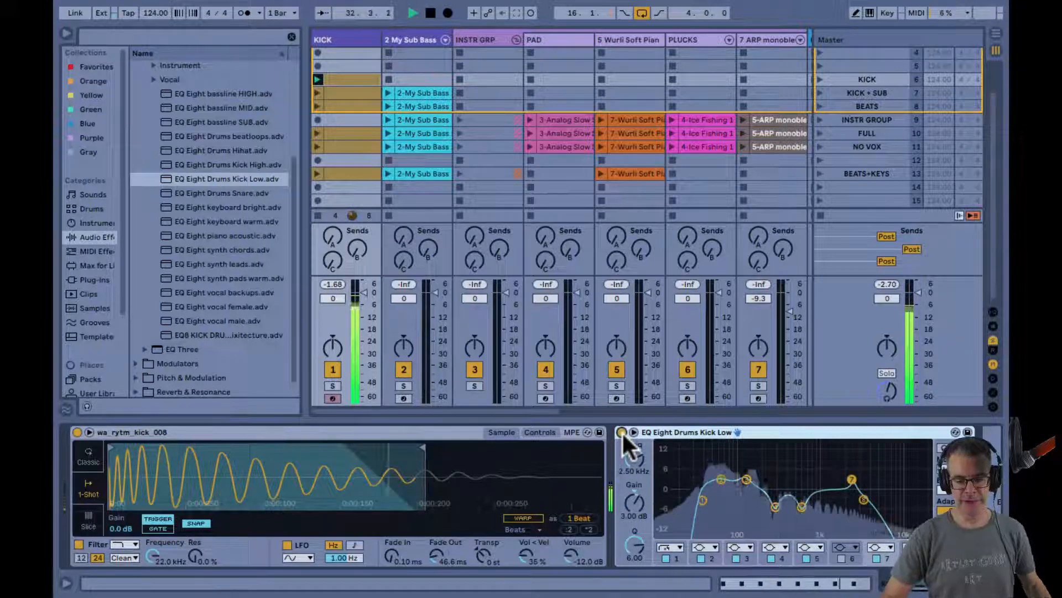
Step: Map the computer key Z to the on/off switch of the KICK track's EQ Eight Drums Kick Low device
key(ctrl+k)
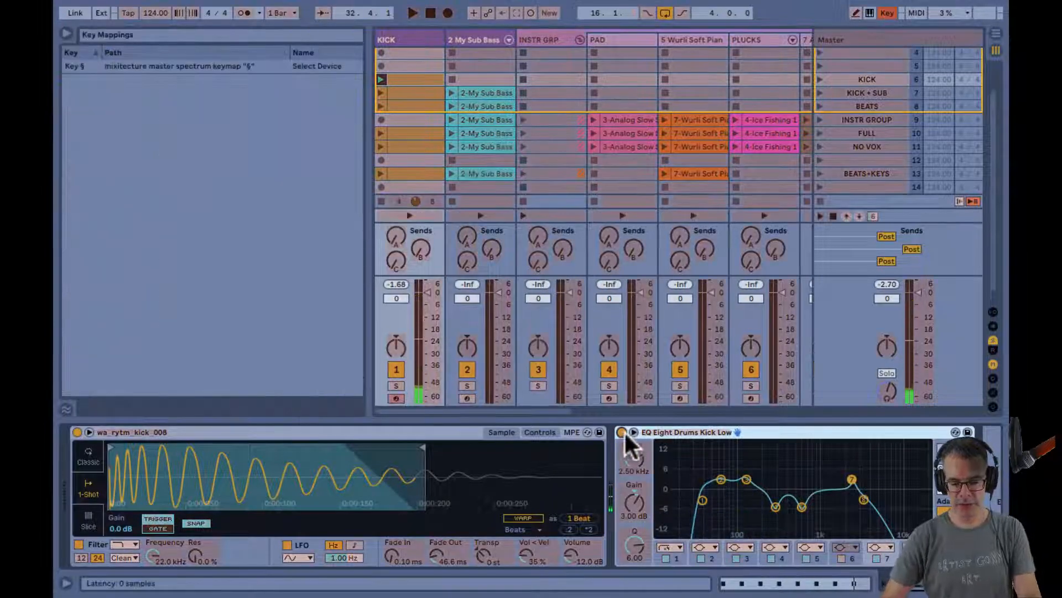
click(622, 431)
key(z)
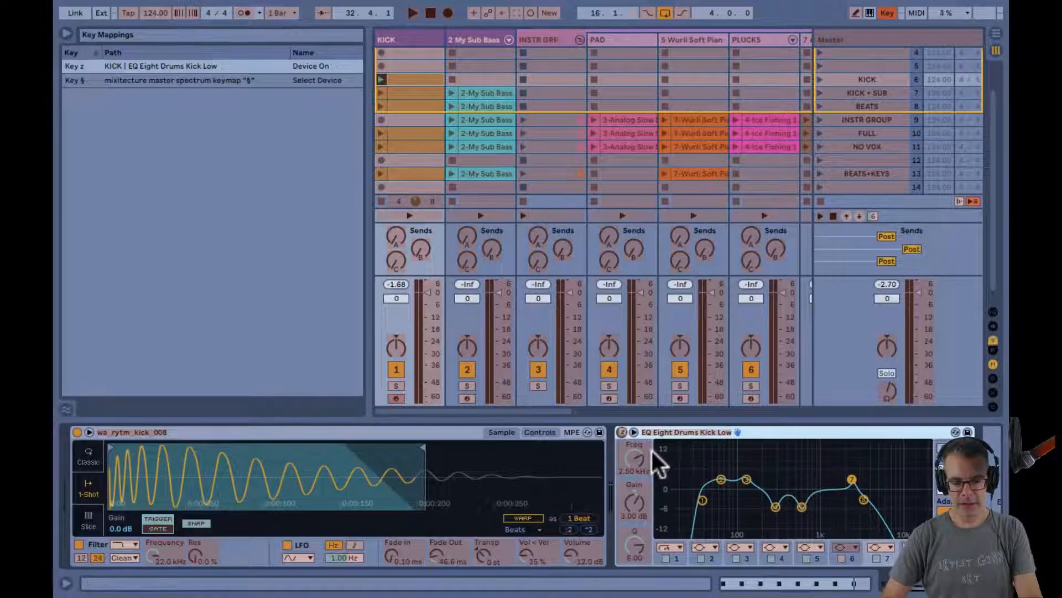
key(ctrl+k)
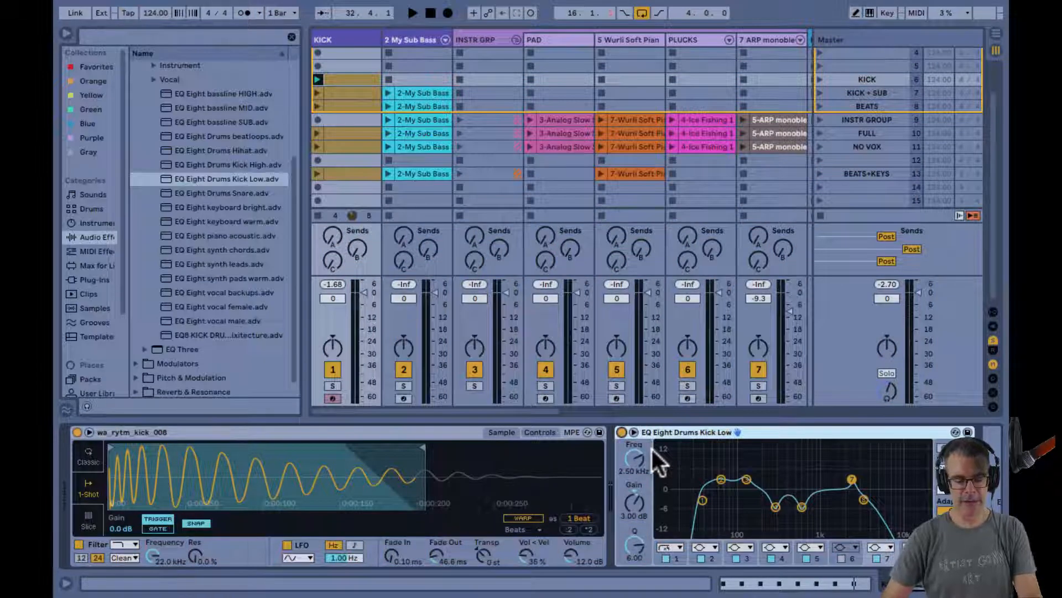
Step: Play the KICK + SUB scene with the KICK track muted
key(space)
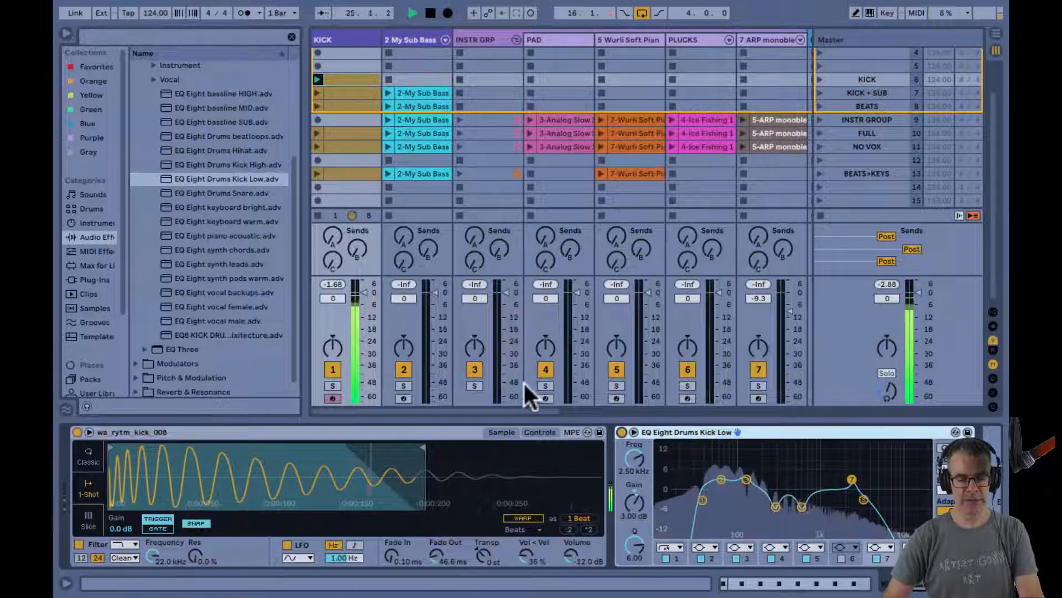
click(820, 92)
click(333, 369)
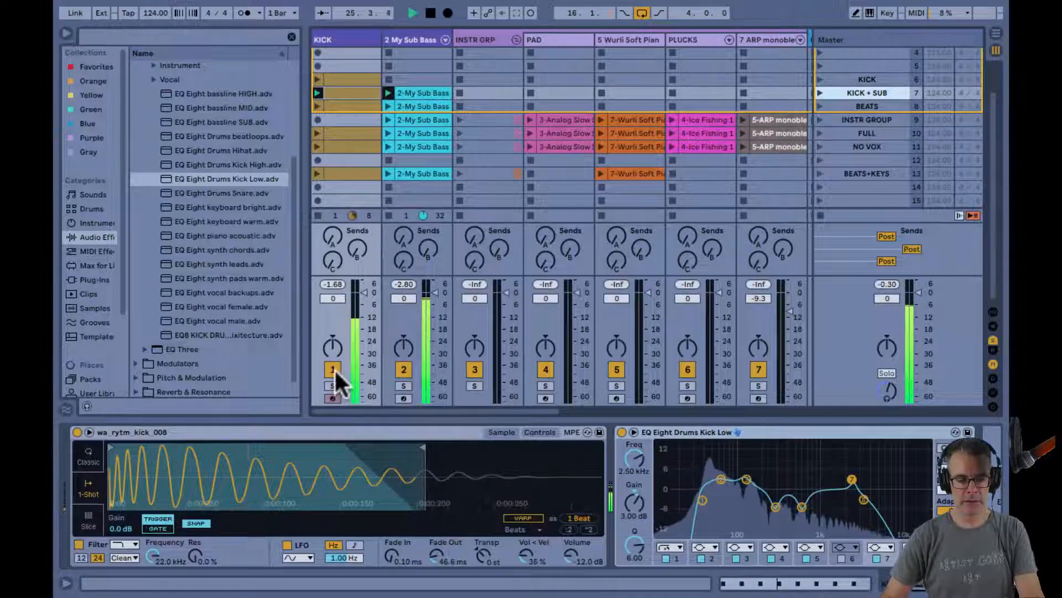
Step: Stop playback and load the EQ Eight bassline SUB preset onto the 2 My Sub Bass track
click(409, 39)
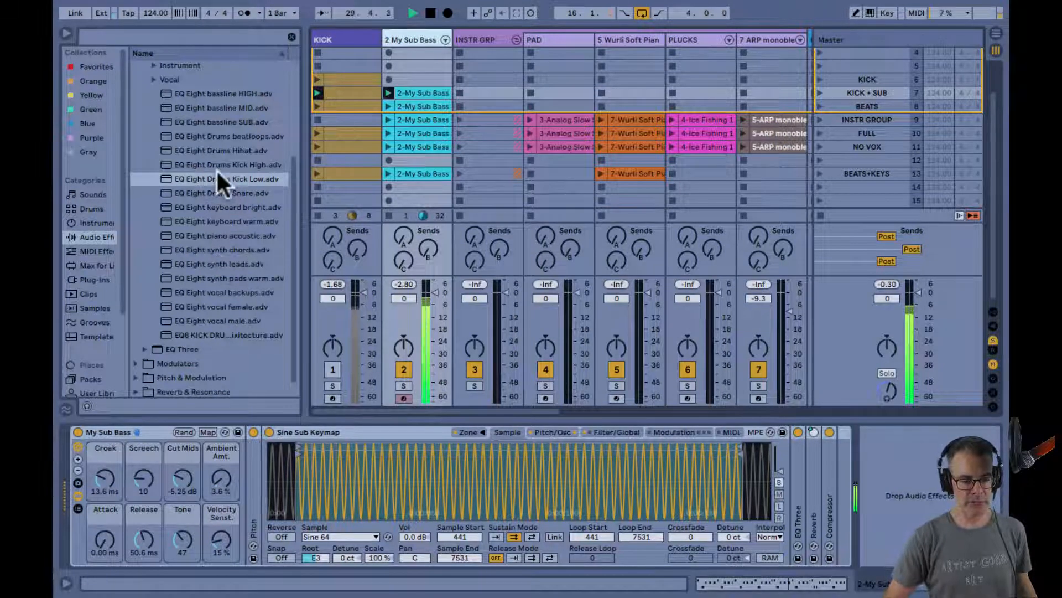
key(space)
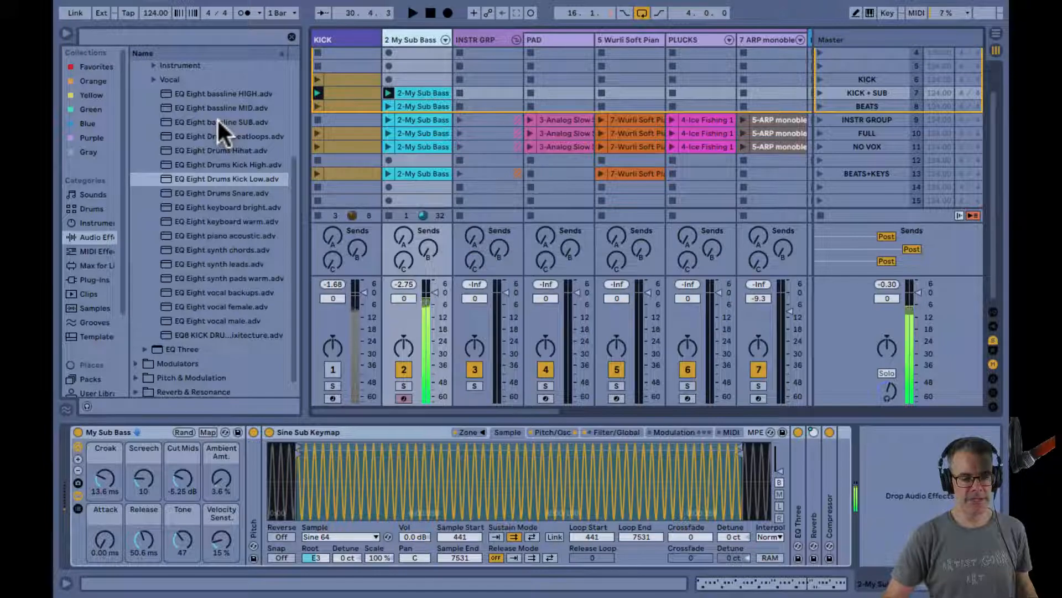
click(218, 108)
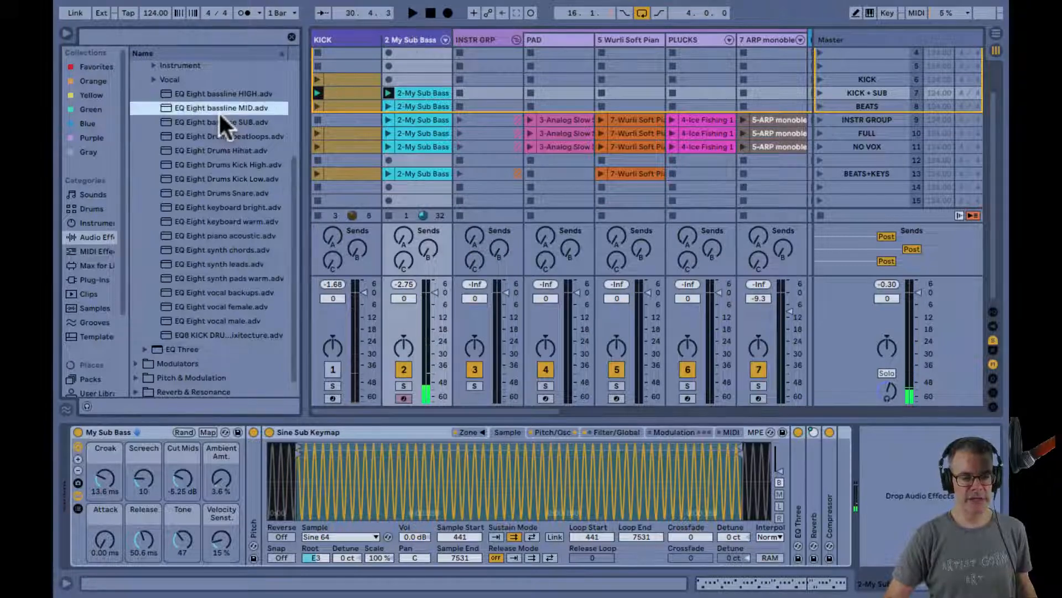
drag(218, 122, 406, 69)
Step: Play the sub bass and compare its sound with the EQ Eight bassline SUB device bypassed and enabled, leaving it enabled
key(space)
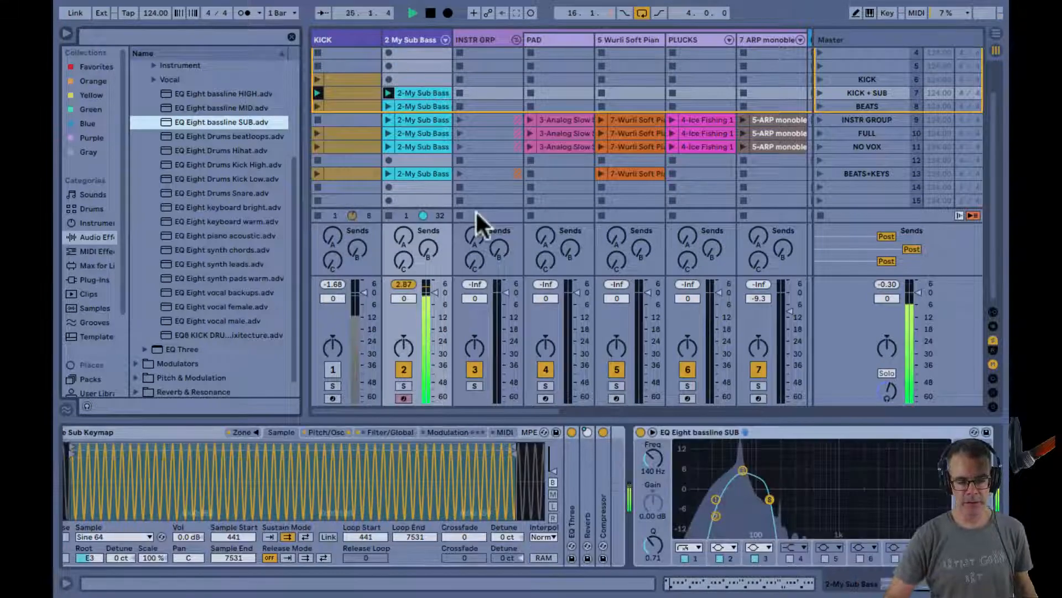
click(641, 432)
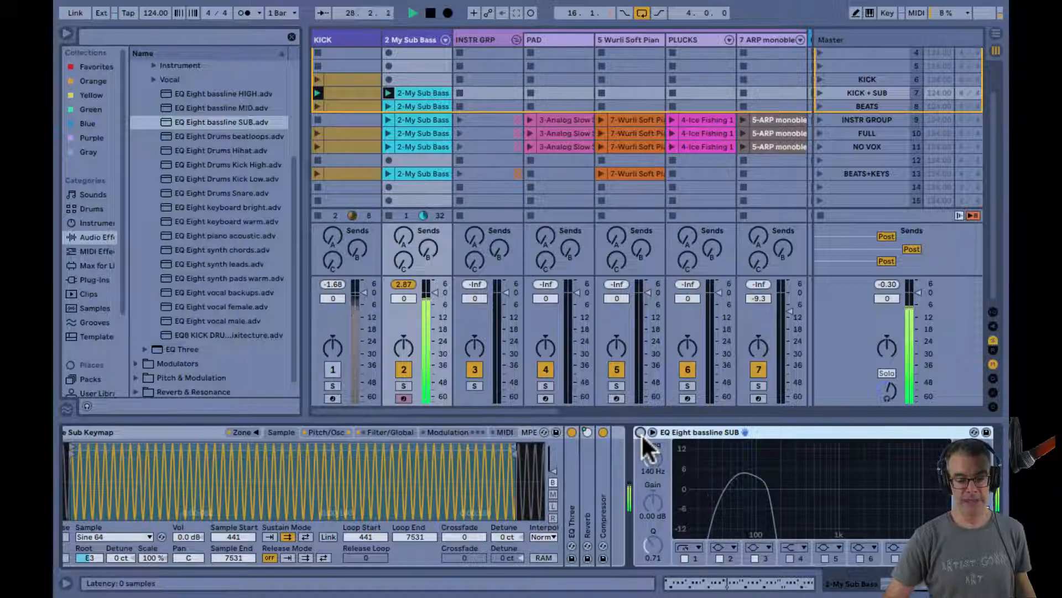
click(641, 432)
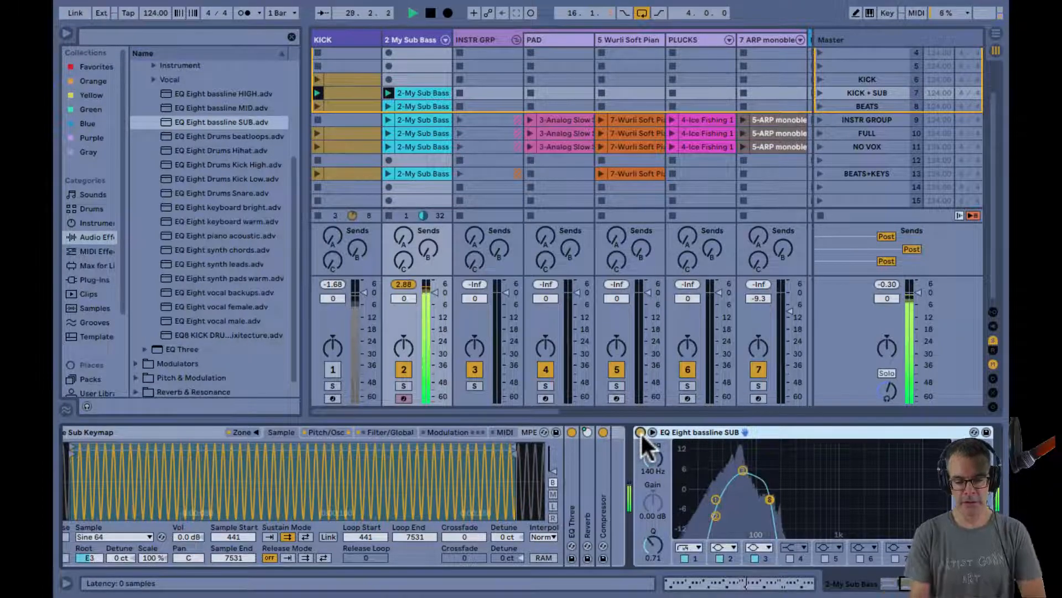
Step: Map the computer key Z to the on/off switch of the sub bass track's EQ Eight bassline SUB device
key(super+k)
key(z)
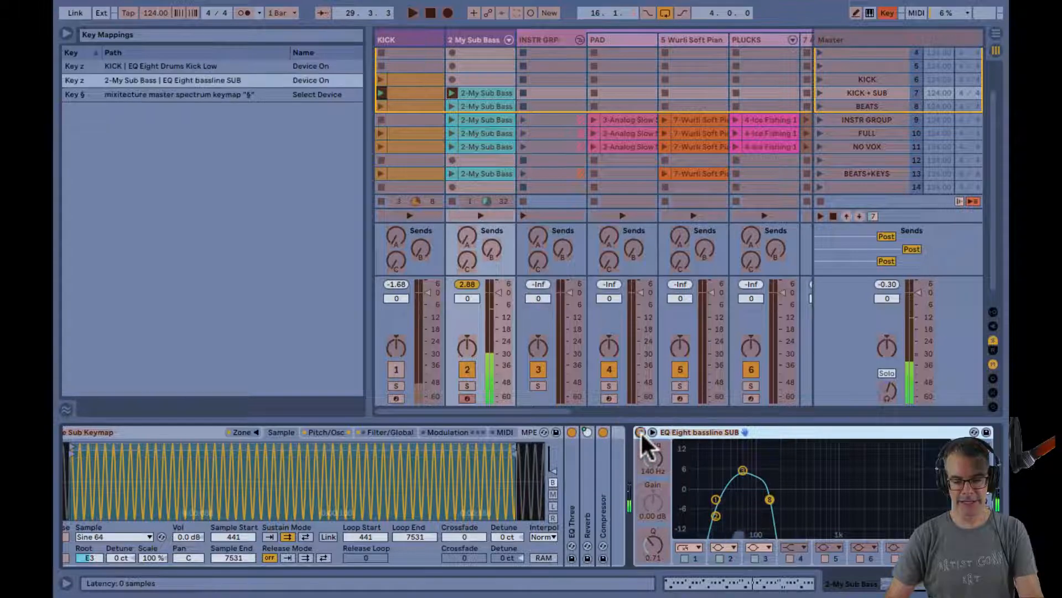
key(super+k)
key(z)
key(z)
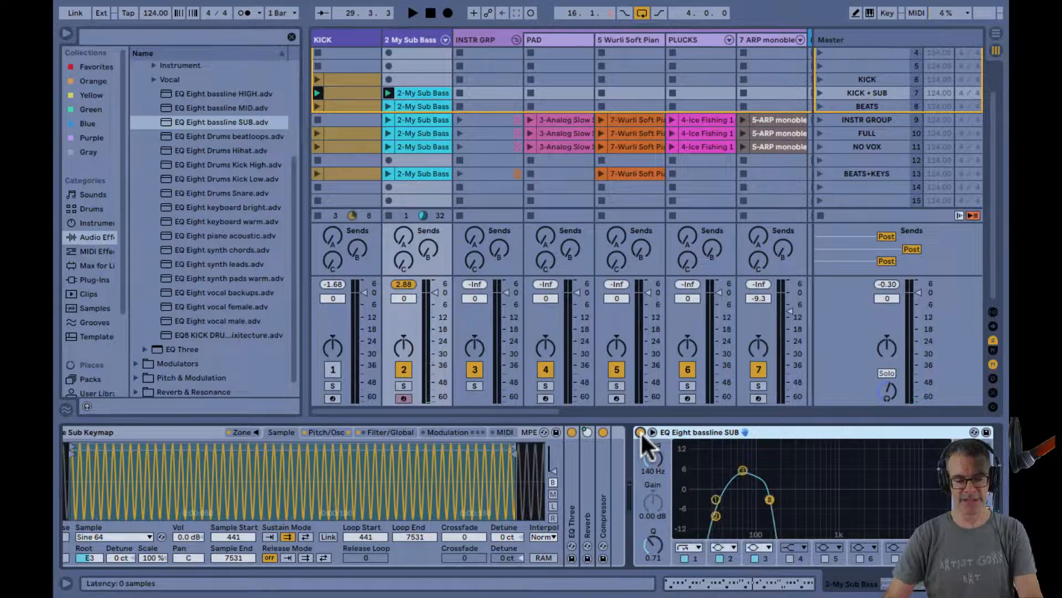
Step: Unmute the KICK track and play it with the sub bass, comparing both EQs bypassed and enabled
click(332, 369)
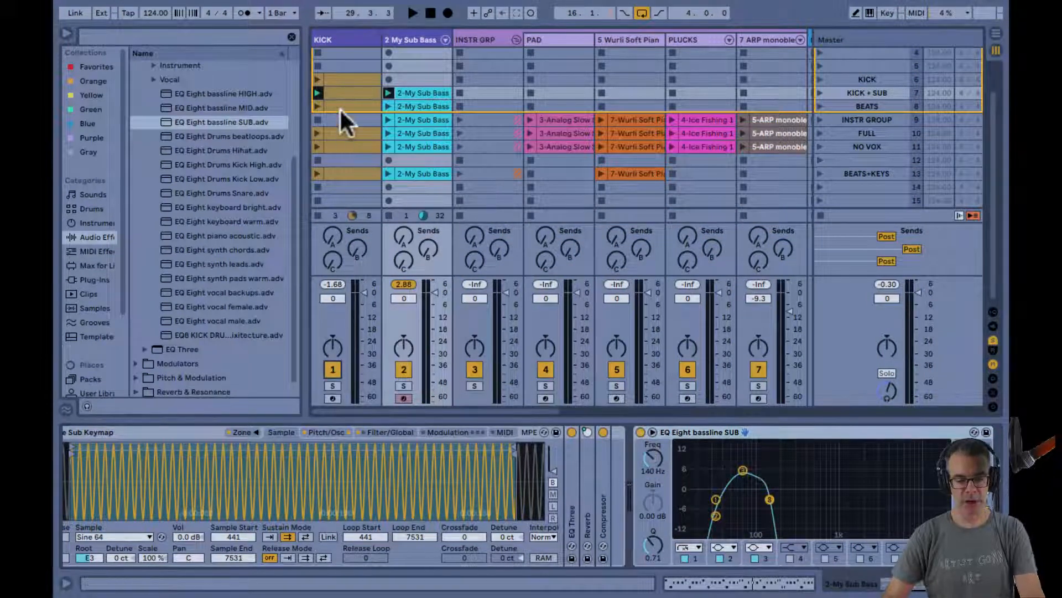
click(338, 38)
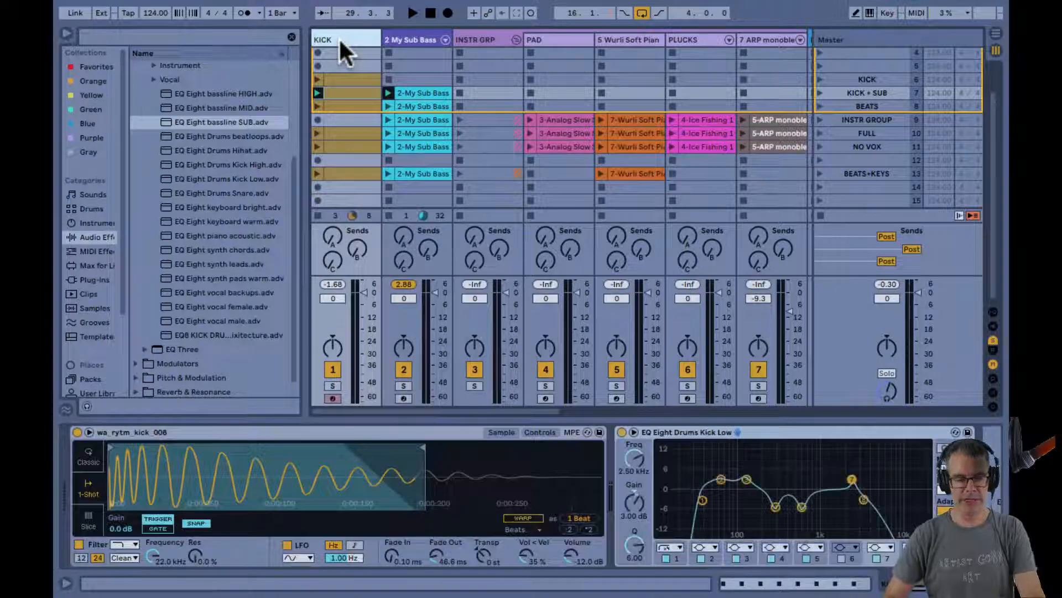
key(space)
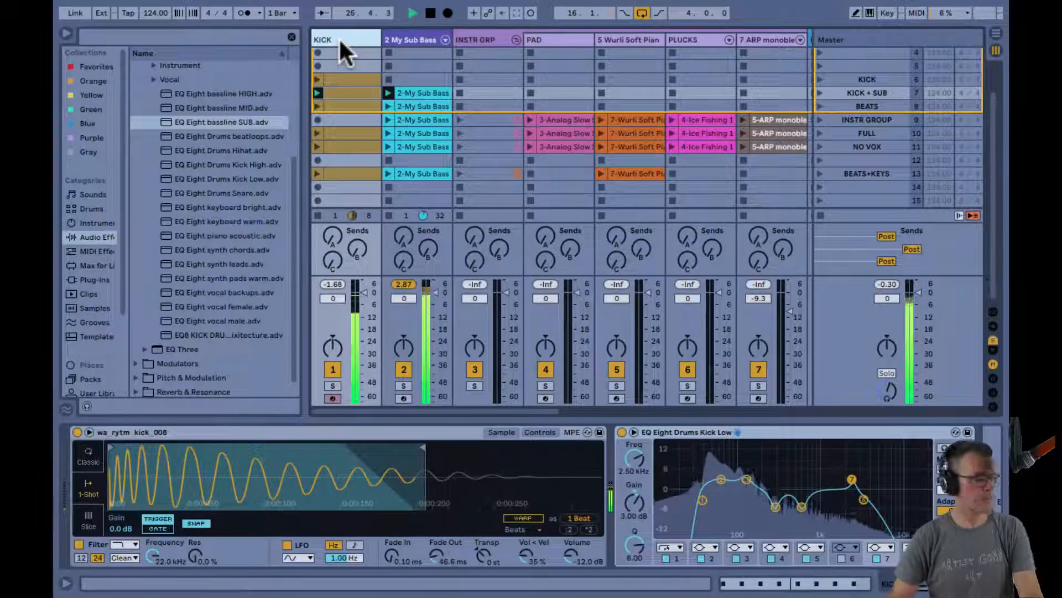
key(0)
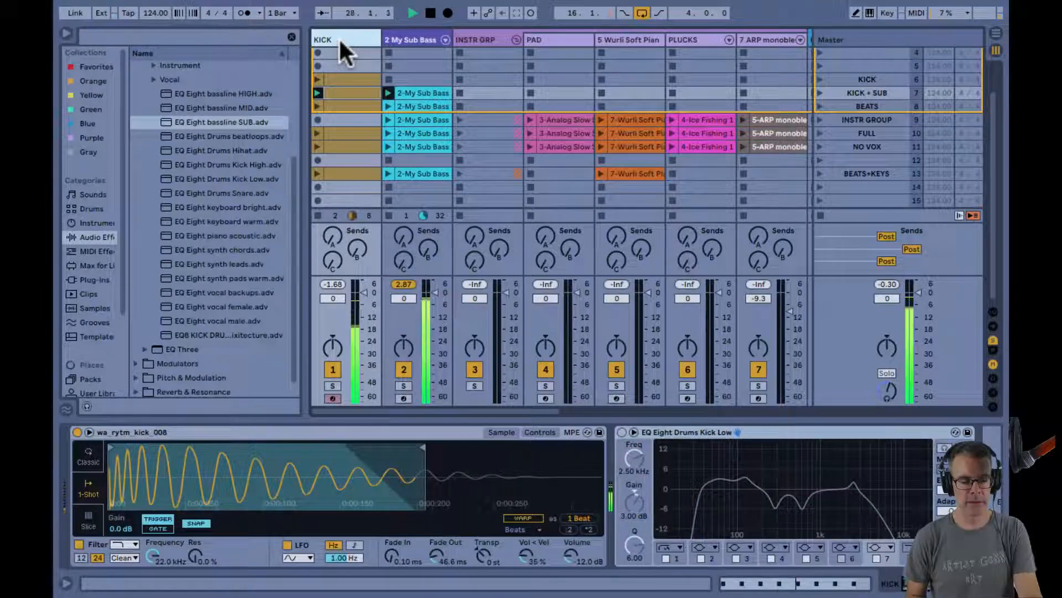
key(0)
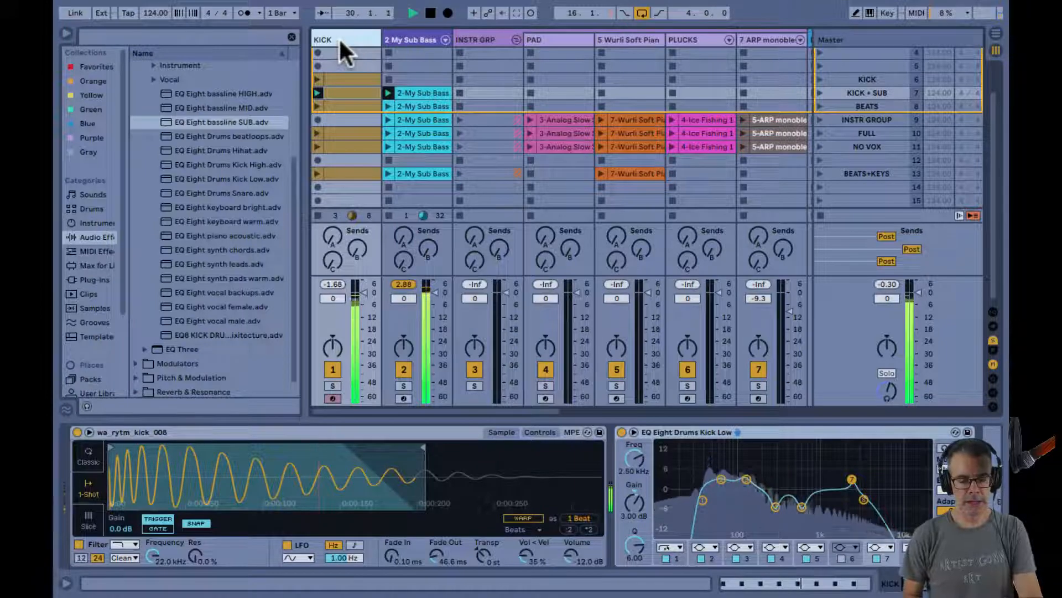
key(space)
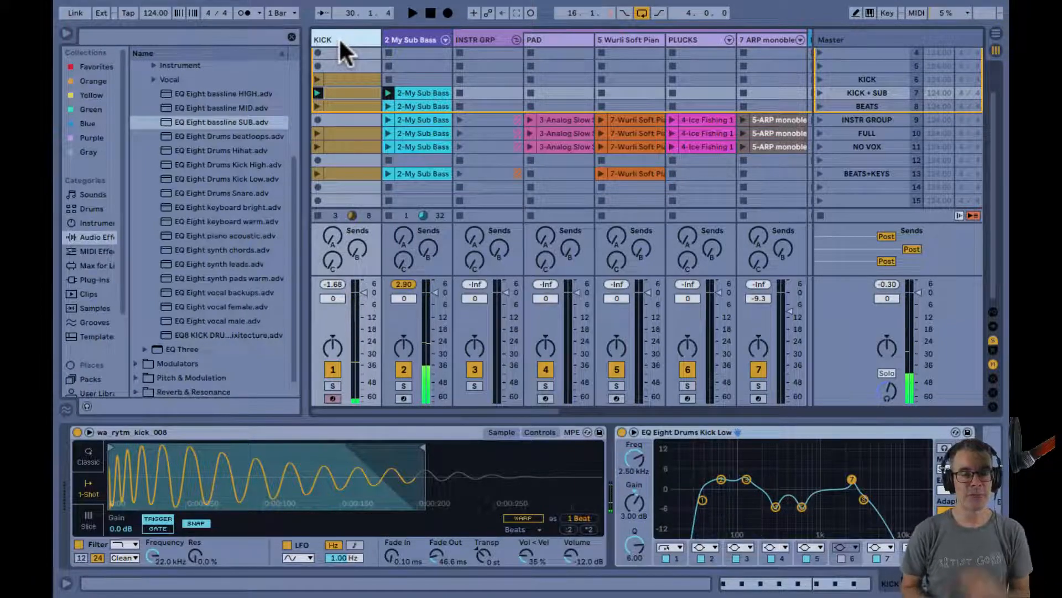
Step: Play with both EQs bypassed, muting the kick and sub bass in turn, and replay both tracks with the EQs enabled
key(0)
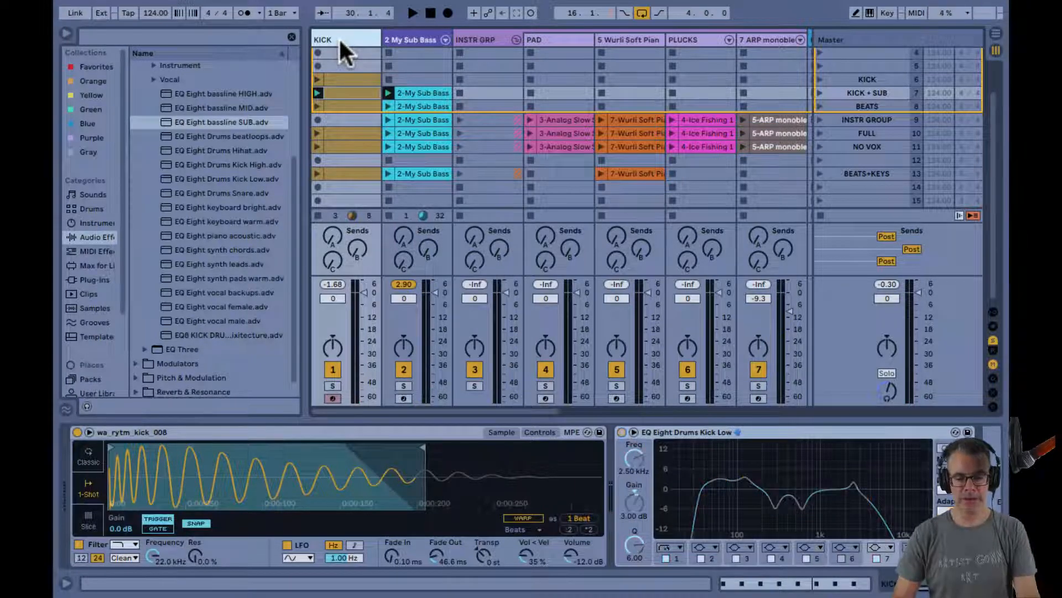
key(space)
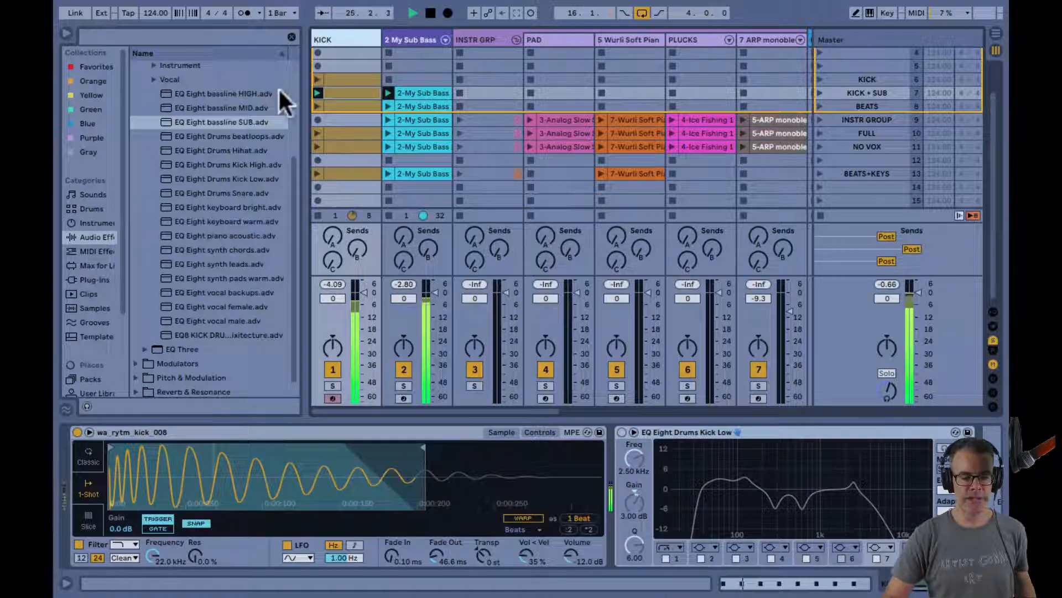
click(333, 370)
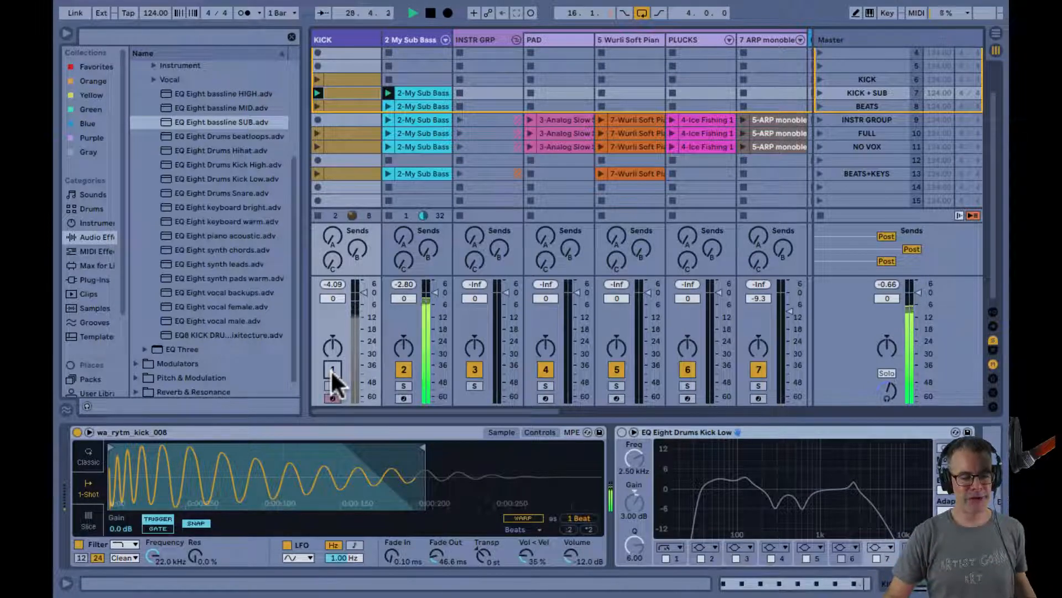
click(332, 369)
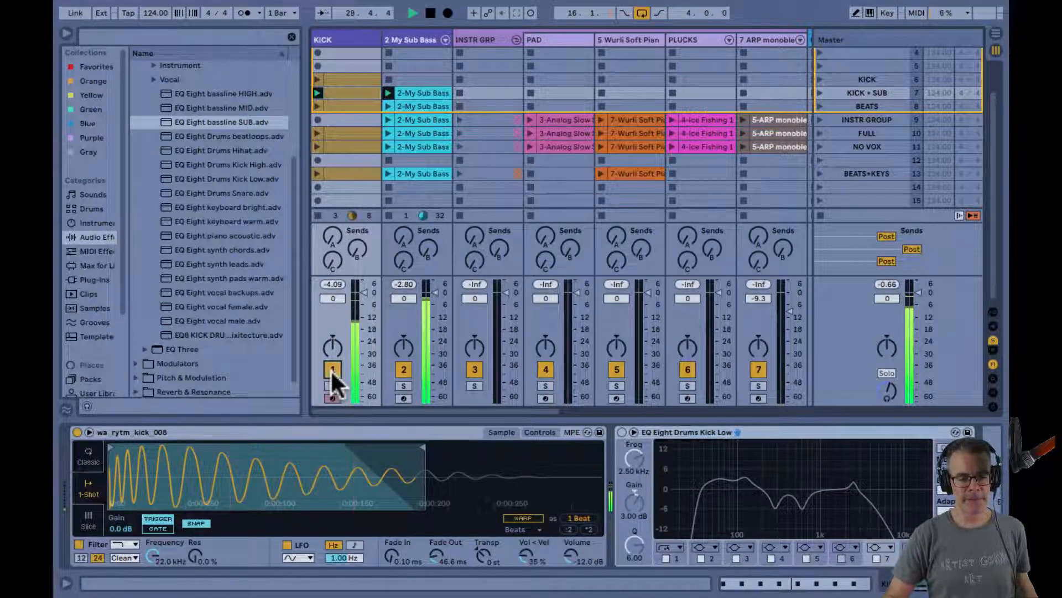
click(404, 369)
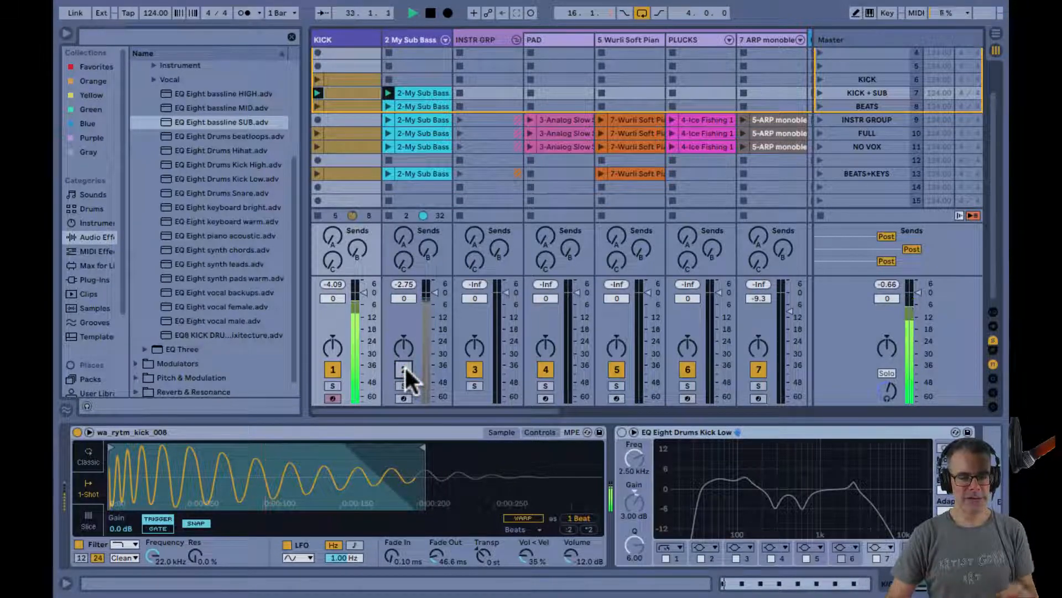
key(space)
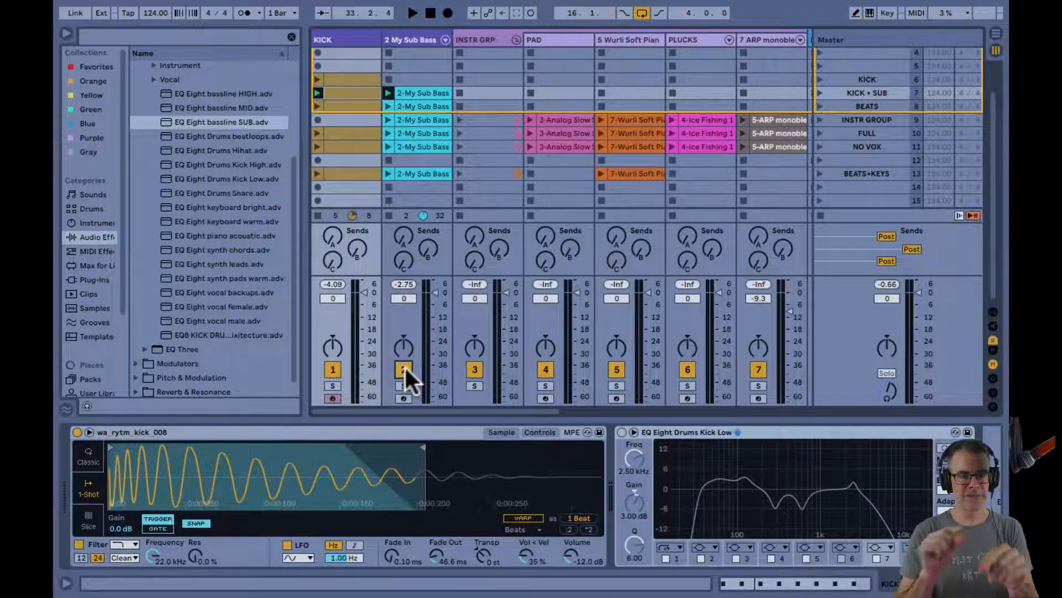
key(space)
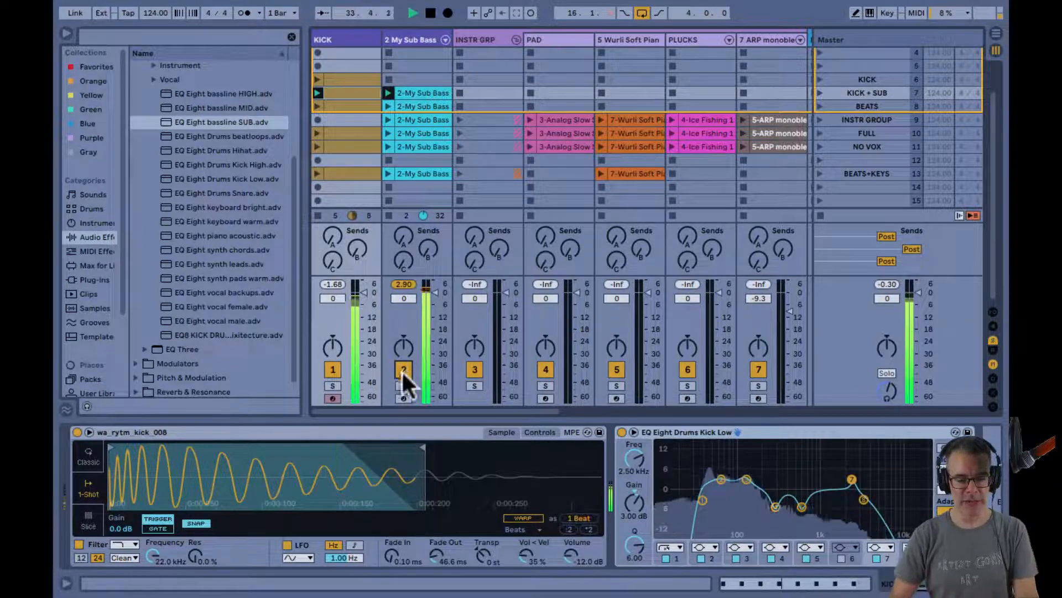
Step: Launch the BEATS scene and collapse the INSTR GRP group to bring the drum tracks into view
click(819, 103)
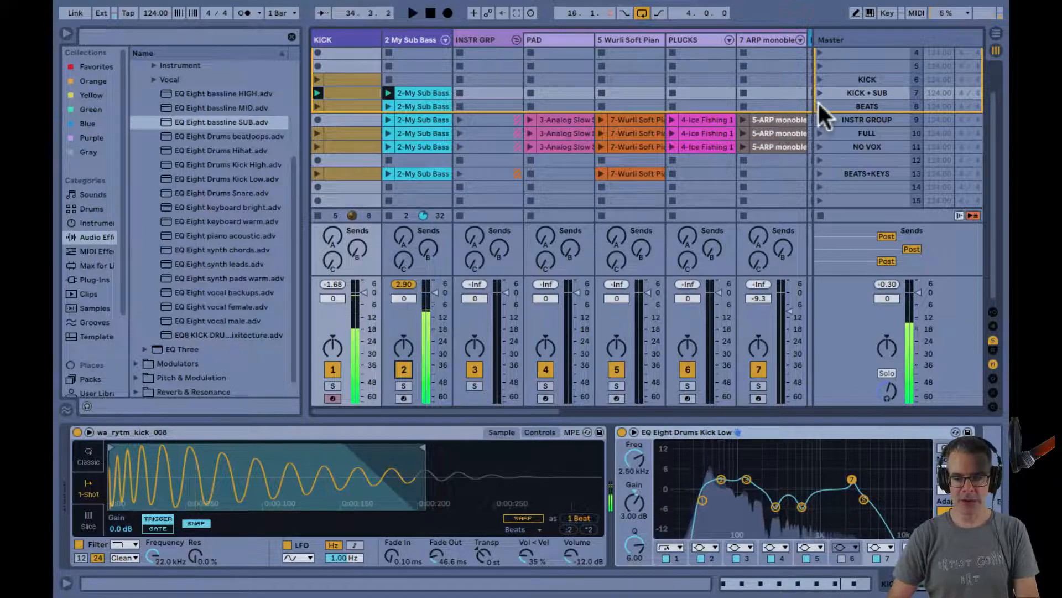
click(516, 38)
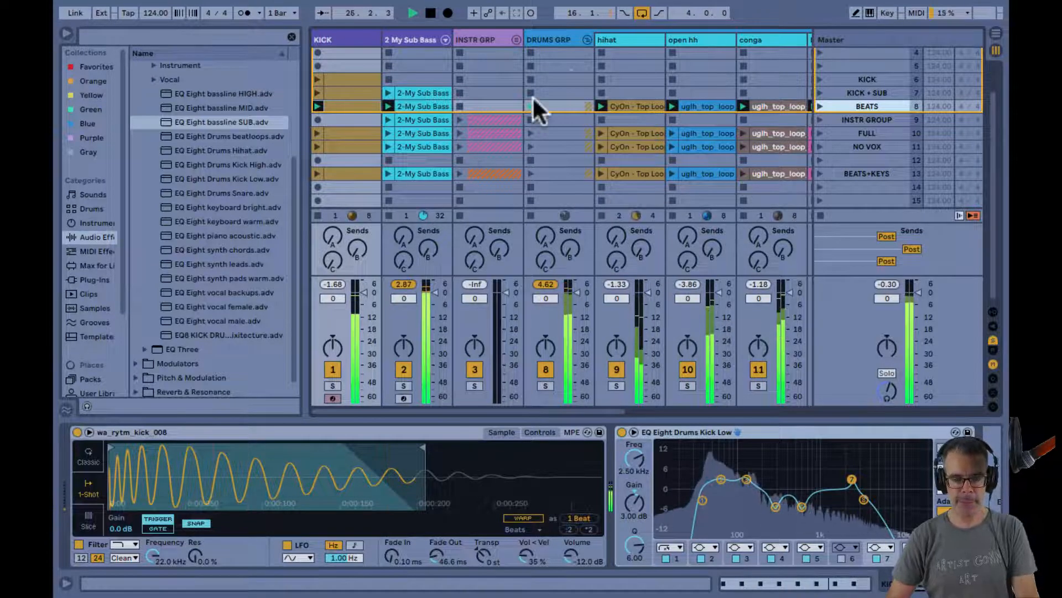
scroll(541, 86, right, 5)
scroll(541, 85, up, 2)
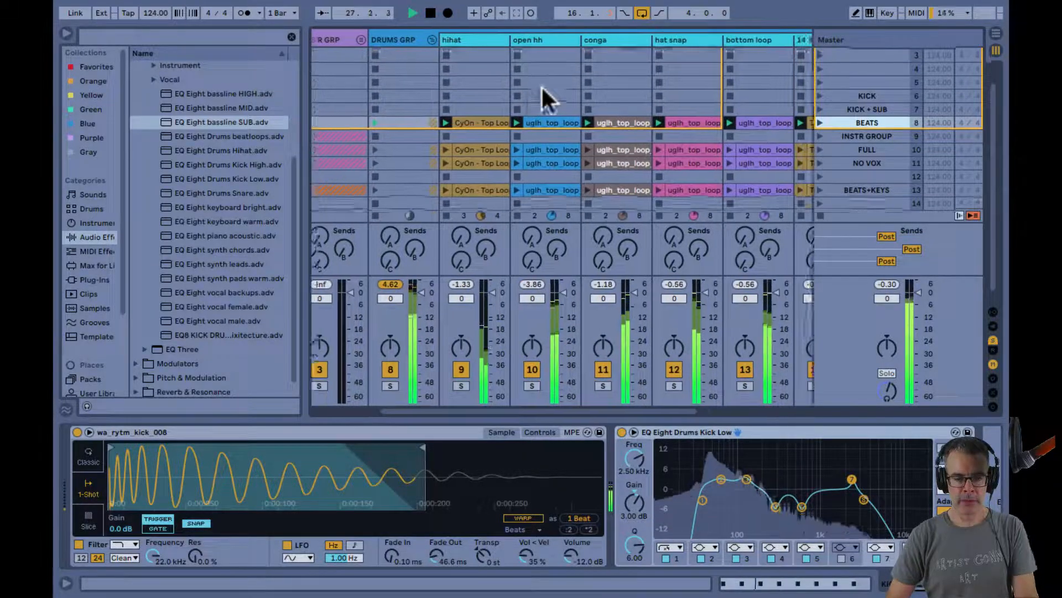
Step: Stop the clips on the 2 My Sub Bass and KICK tracks so only the DRUMS GRP keeps playing
click(353, 386)
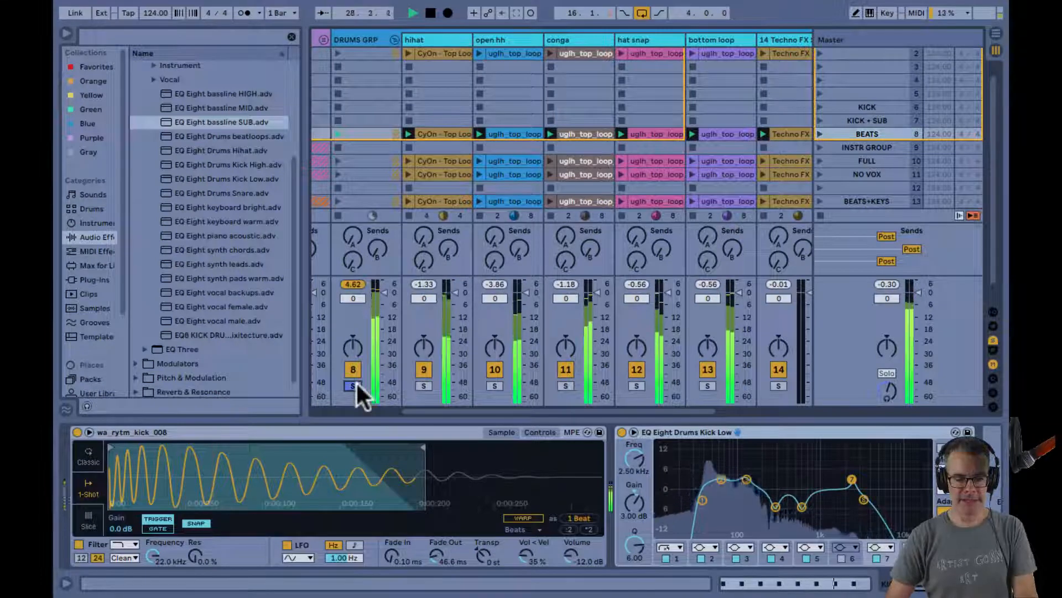
scroll(433, 271, left, 3)
scroll(432, 271, down, 2)
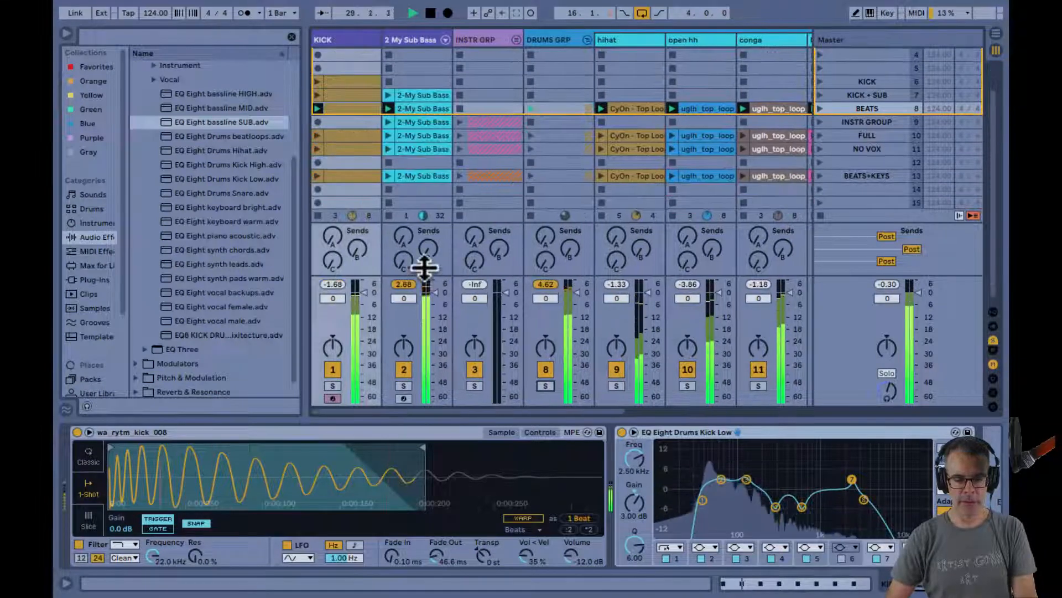
click(387, 215)
click(318, 214)
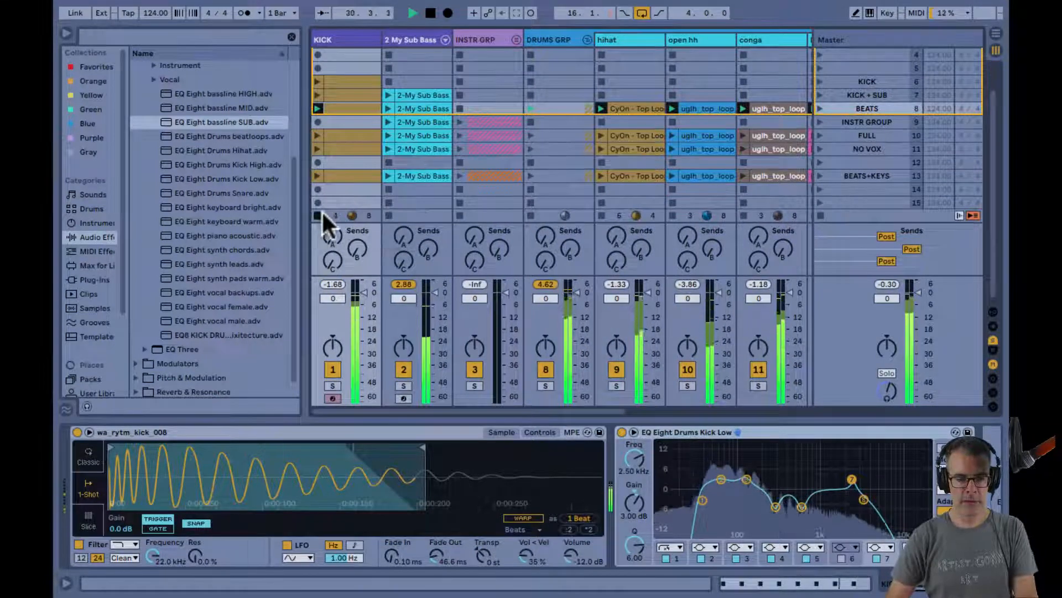
Step: Look over the individual drum tracks while they play, listen to the DRUMS GRP soloed and unsoloed, and stop playback
scroll(552, 121, up, 2)
scroll(552, 121, right, 4)
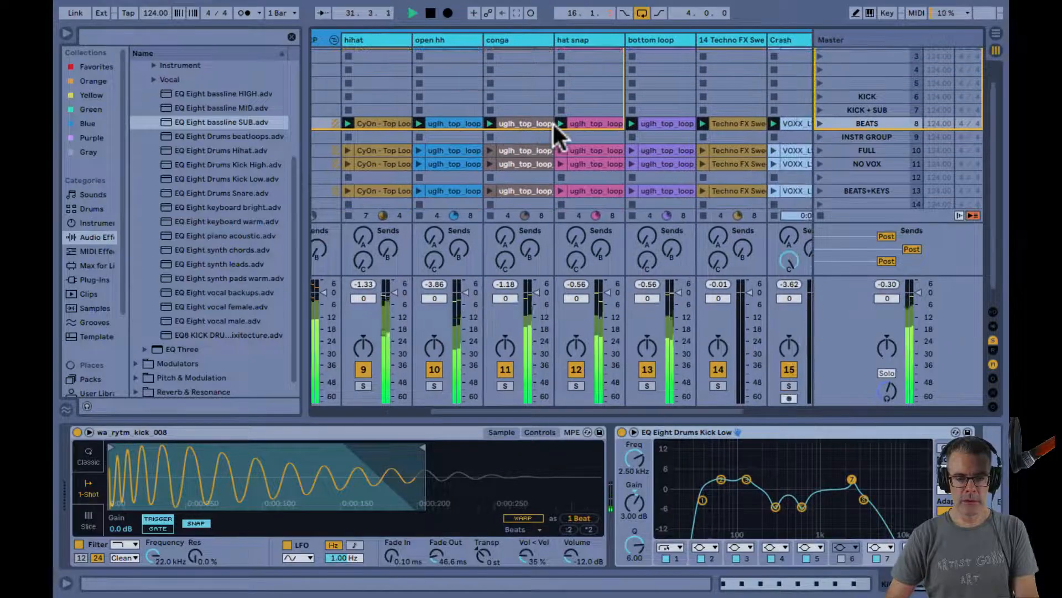
scroll(552, 122, right, 2)
scroll(552, 122, up, 1)
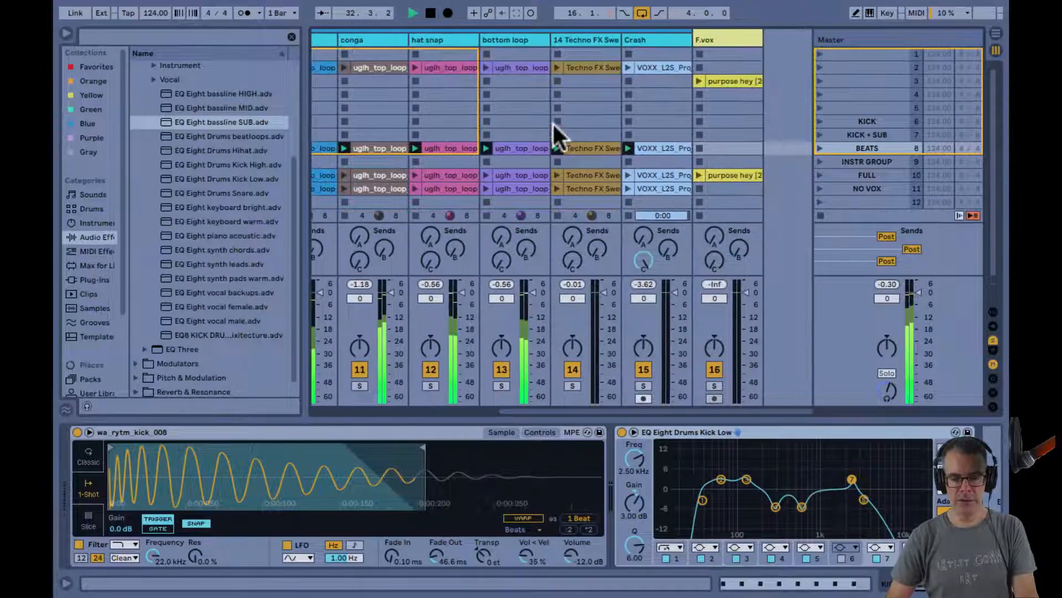
scroll(658, 72, down, 3)
scroll(659, 72, left, 2)
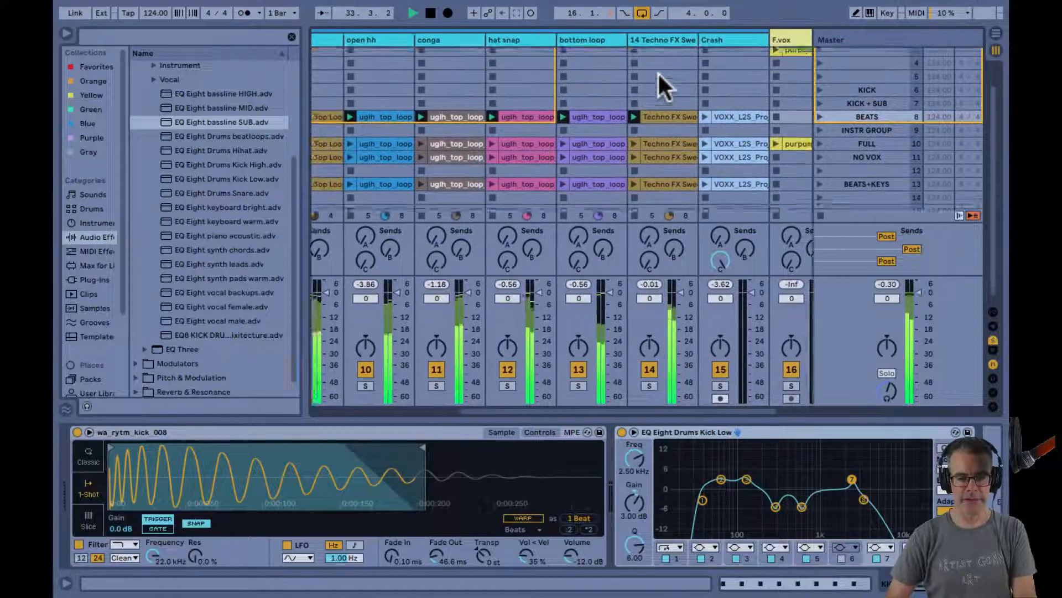
scroll(658, 72, left, 3)
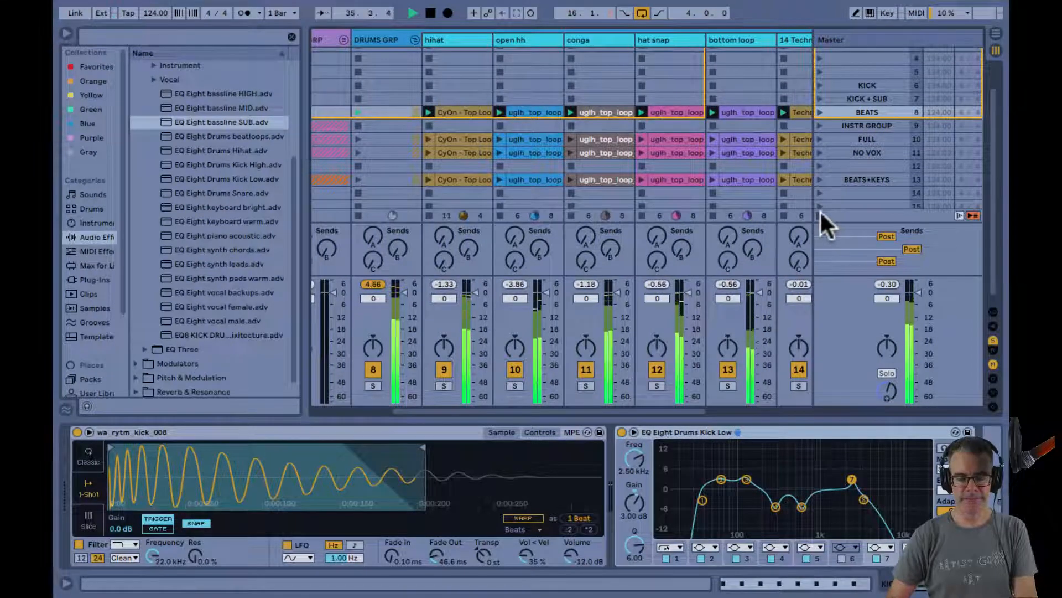
click(371, 386)
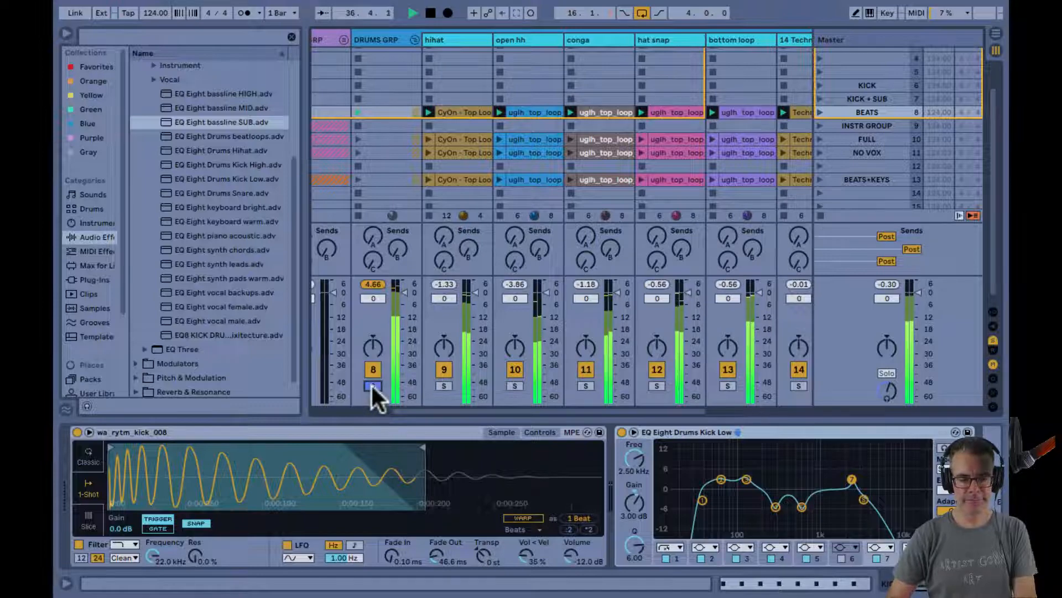
key(space)
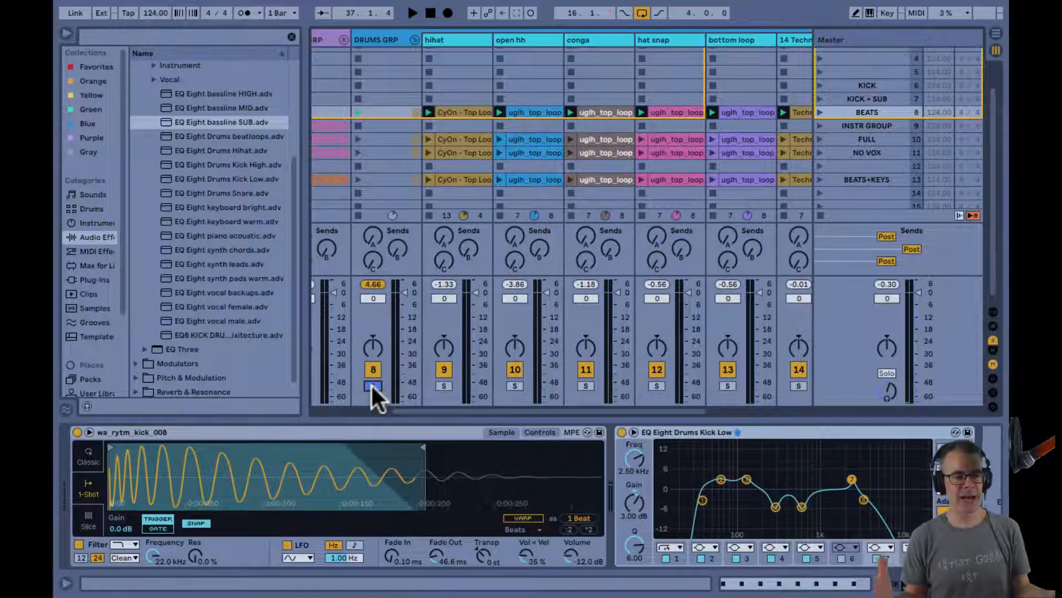
key(space)
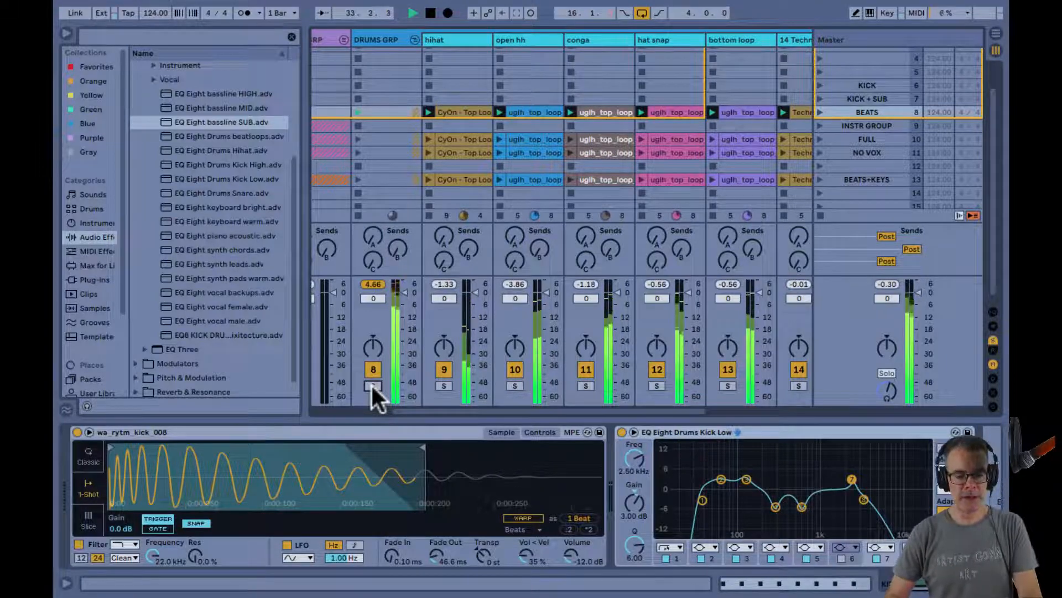
key(space)
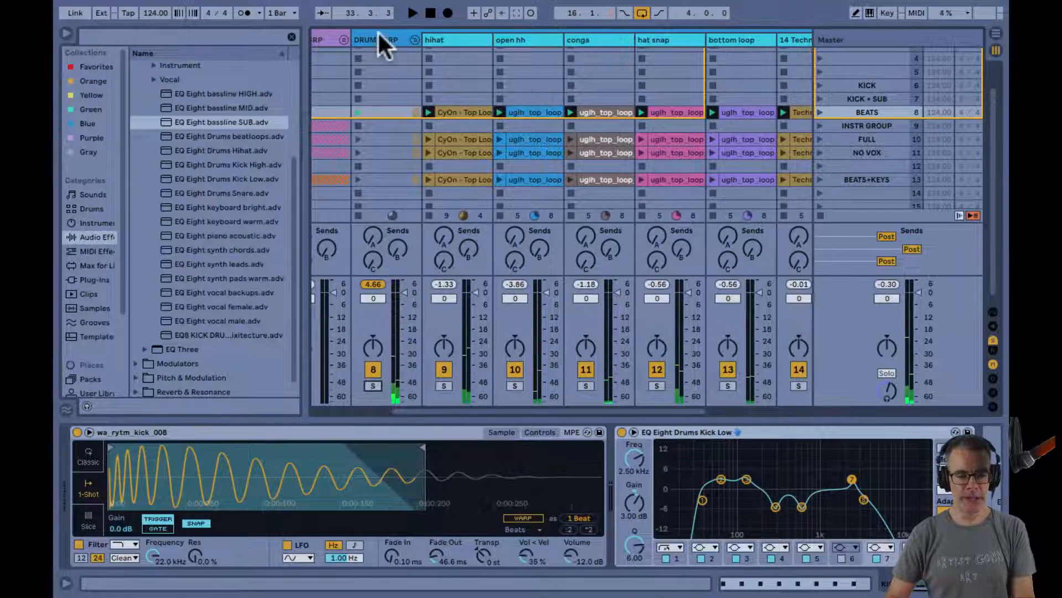
Step: Narrow the drum tracks from hihat through Crash together so that they all fit in the session view
click(380, 37)
click(441, 40)
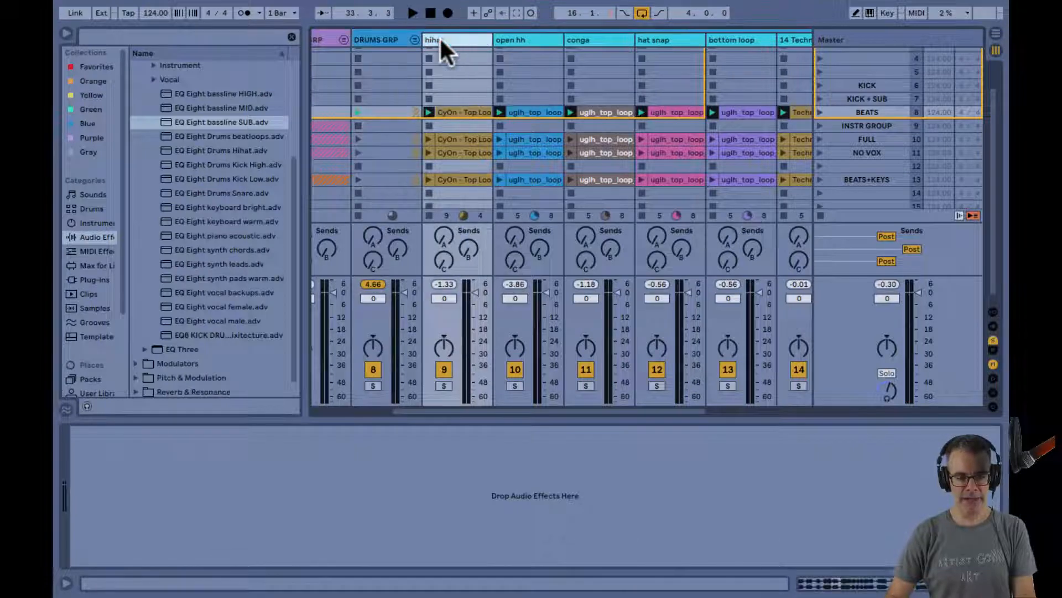
scroll(623, 32, right, 3)
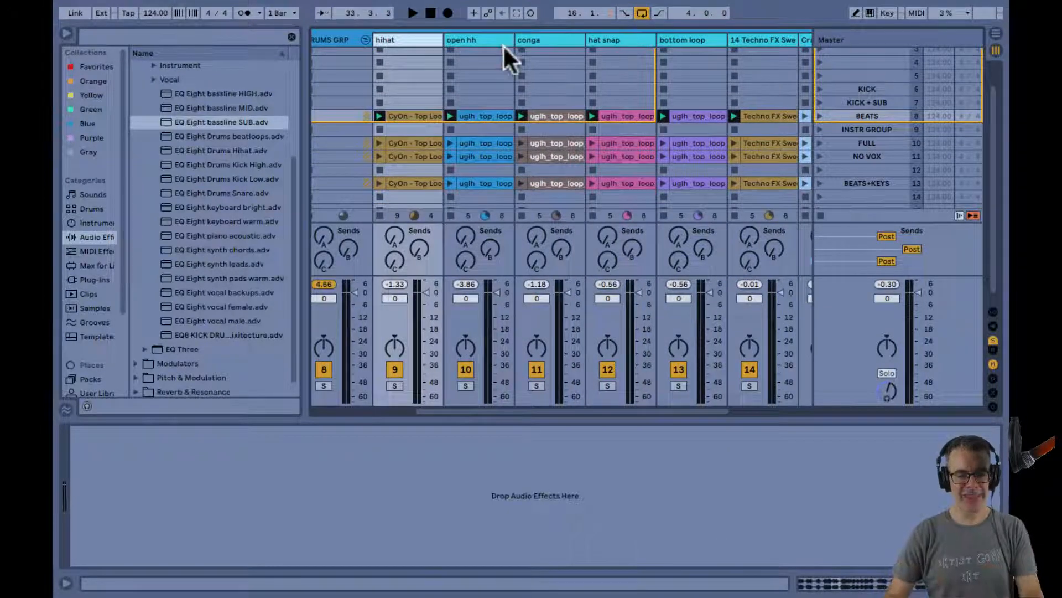
scroll(414, 42, right, 5)
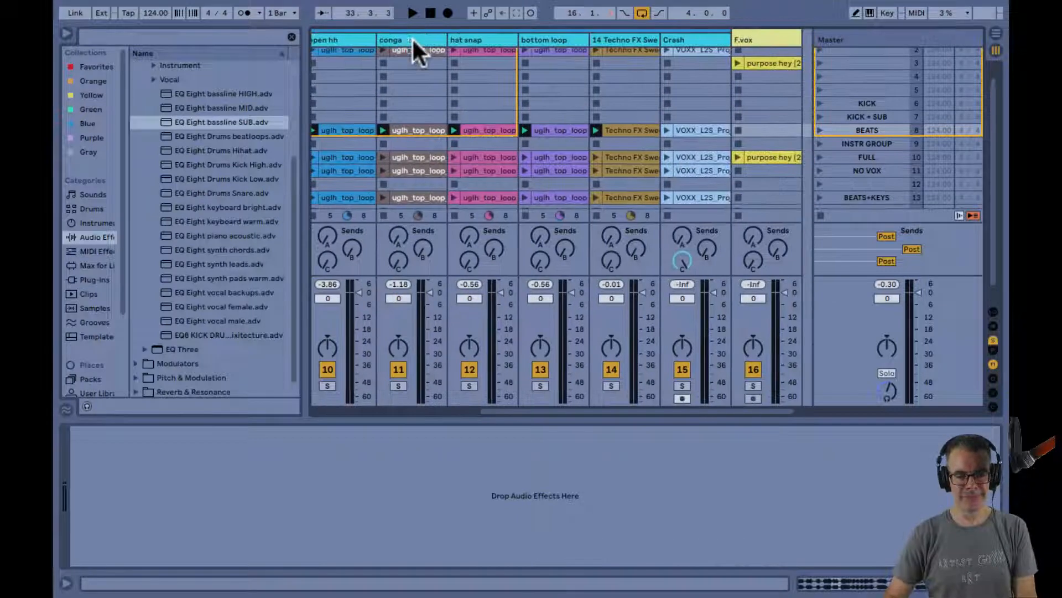
shift+click(670, 42)
scroll(705, 42, right, 5)
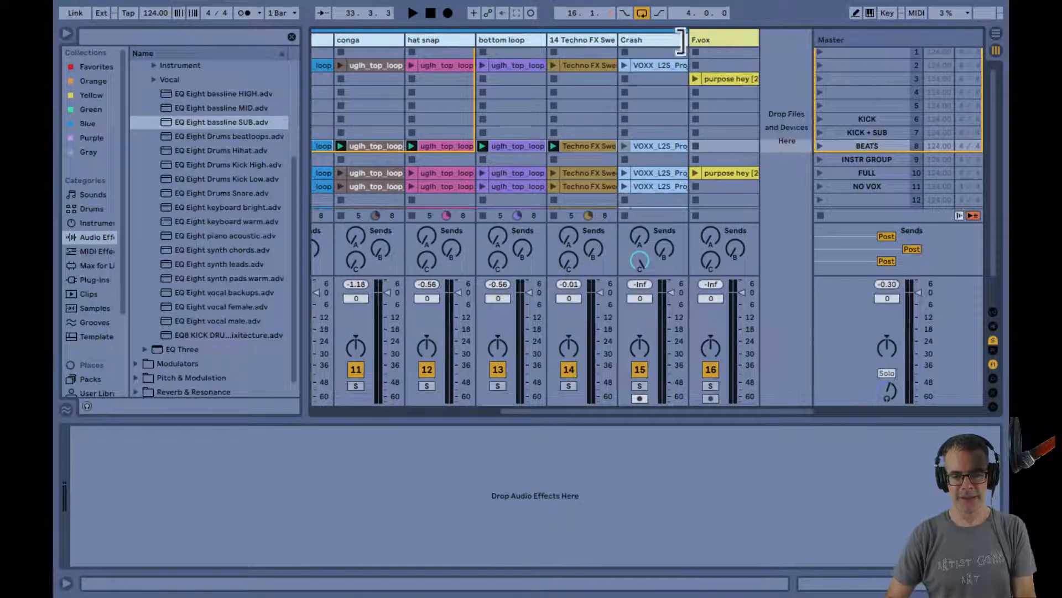
drag(682, 42, 655, 46)
click(666, 92)
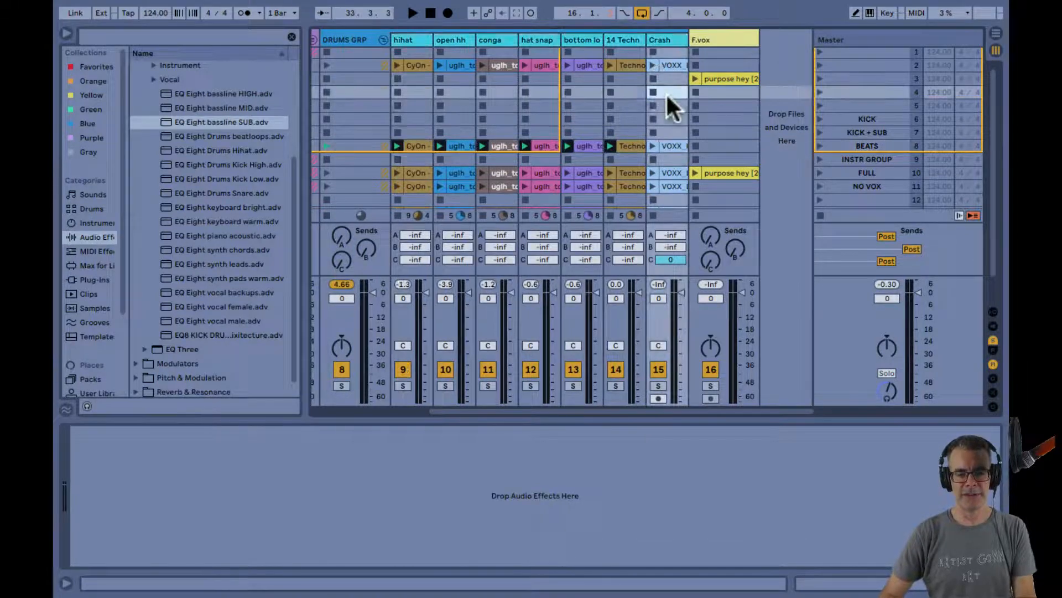
Step: Load the EQ Eight Drums Hihat preset onto the hihat track and audition it soloed with the EQ bypassed and enabled, ending unsoloed
click(406, 37)
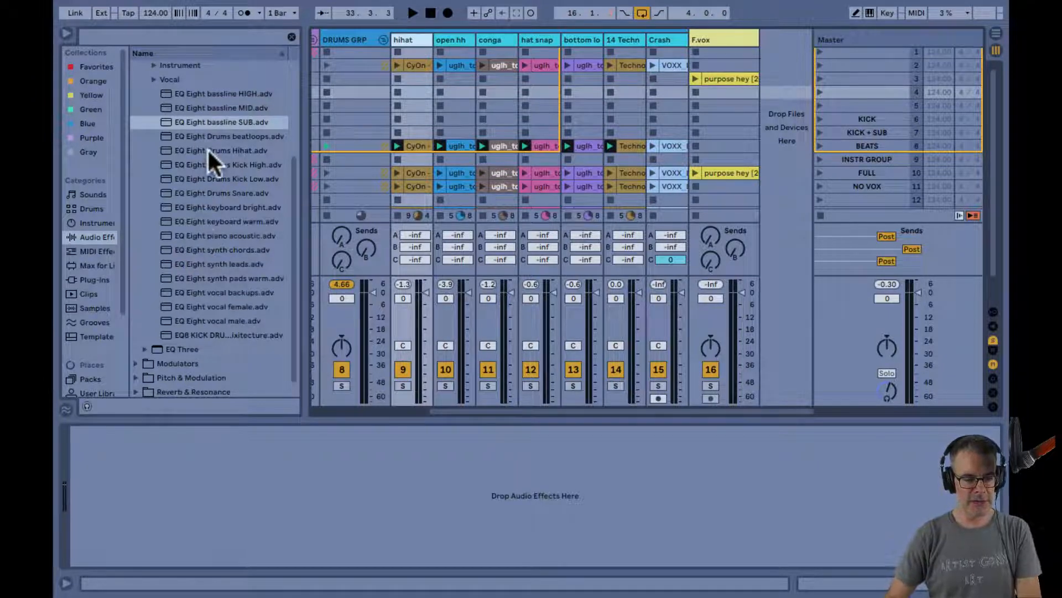
drag(207, 148, 413, 105)
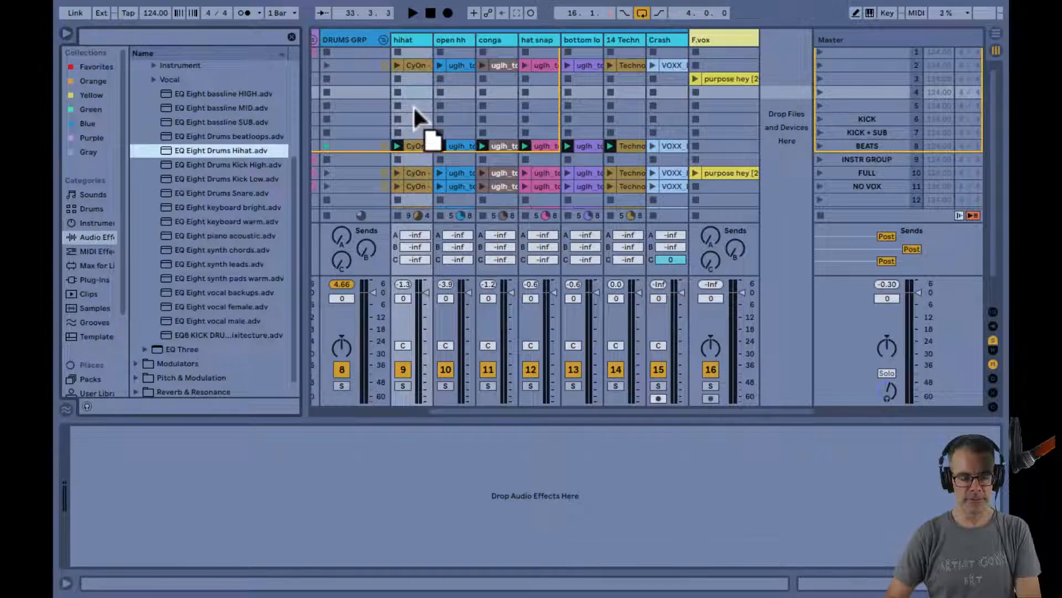
click(403, 384)
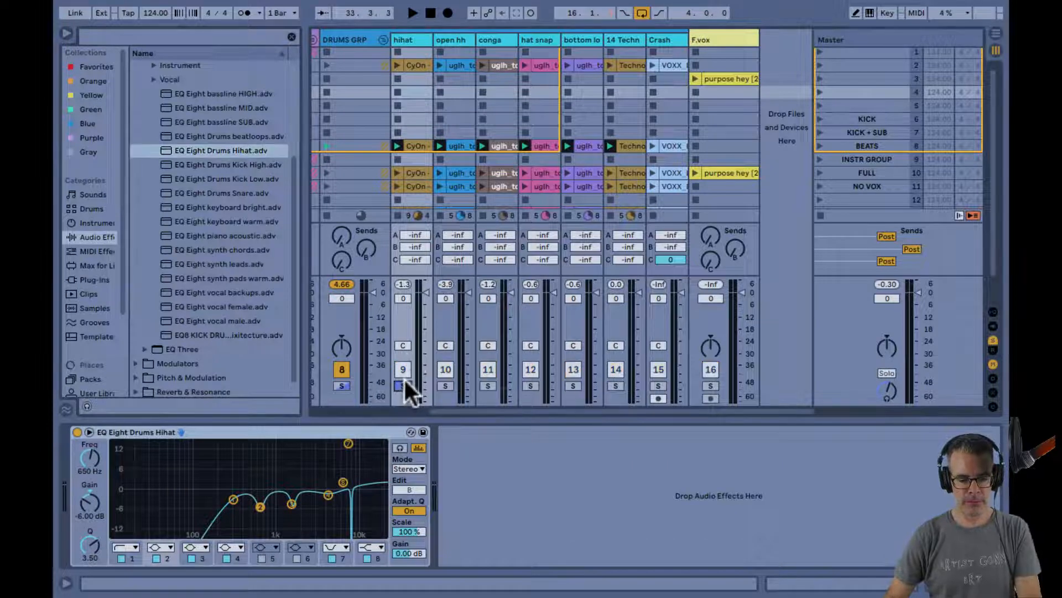
key(space)
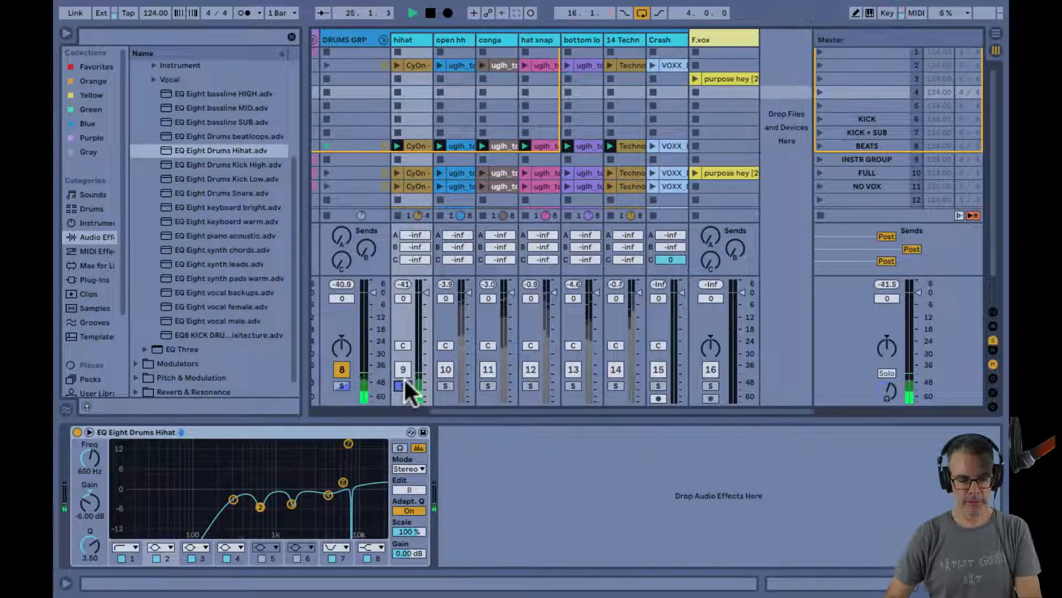
click(78, 431)
click(77, 431)
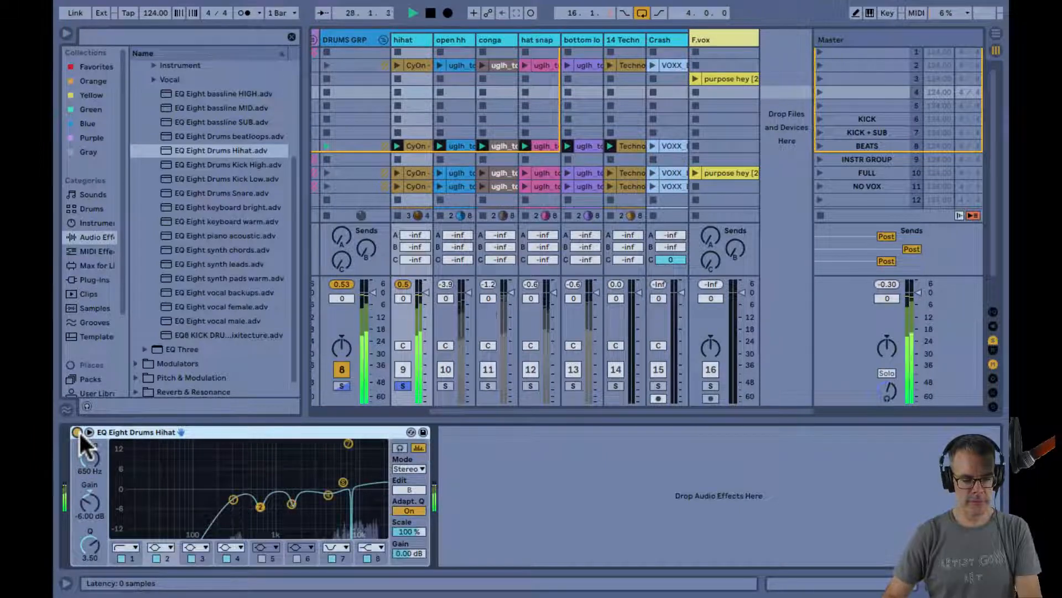
click(403, 386)
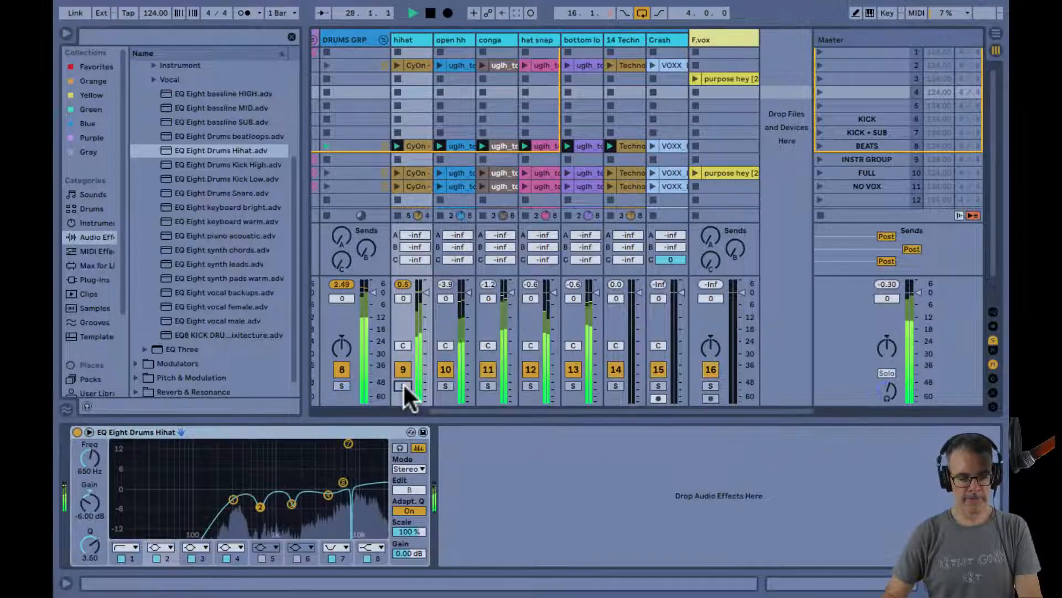
Step: Solo the open hh track and load the EQ Eight Drums Hihat preset onto it
click(446, 386)
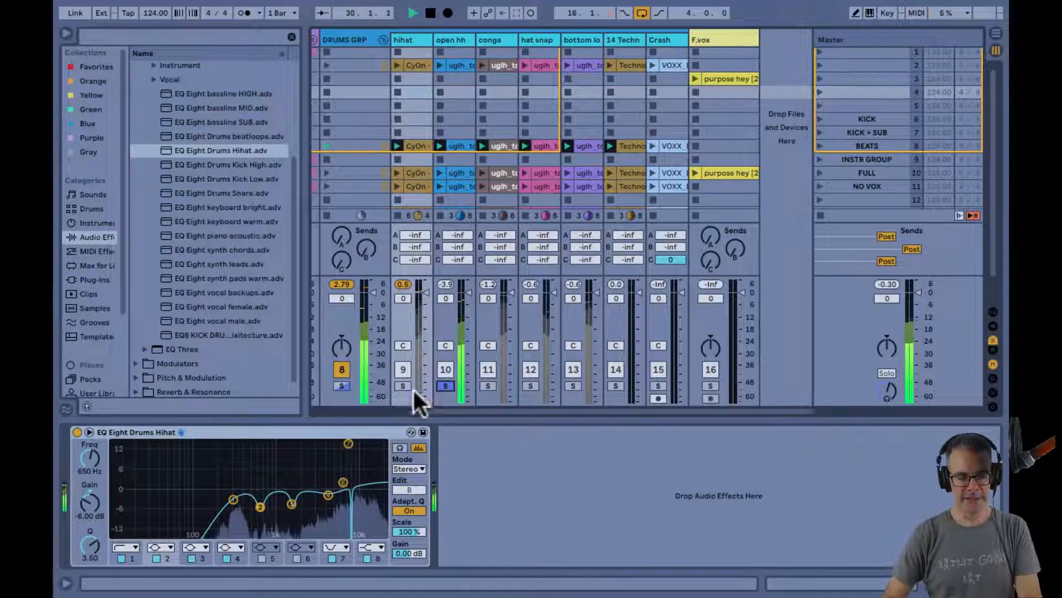
click(452, 39)
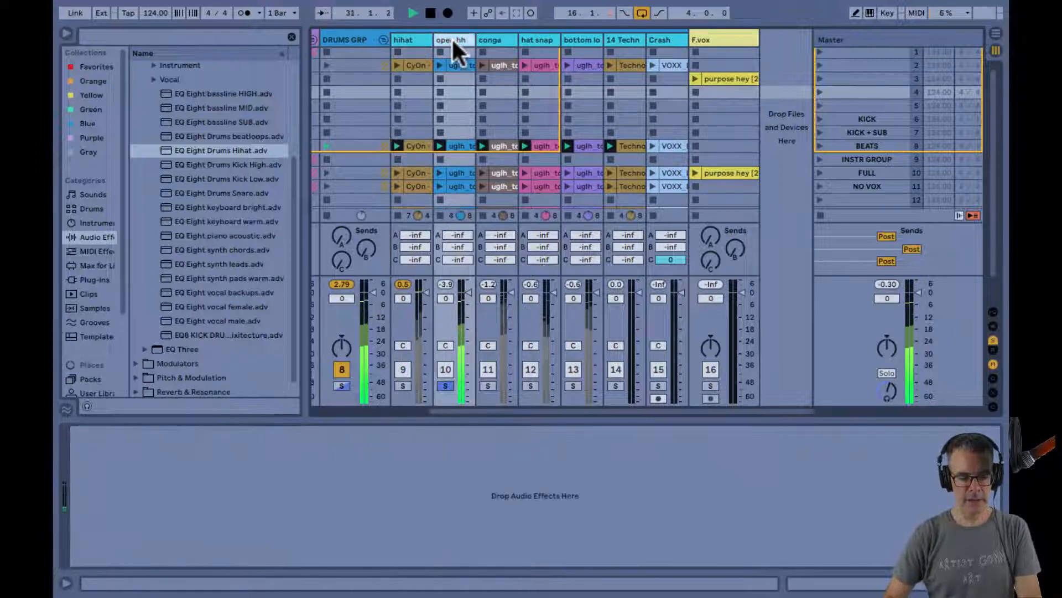
drag(253, 152, 459, 114)
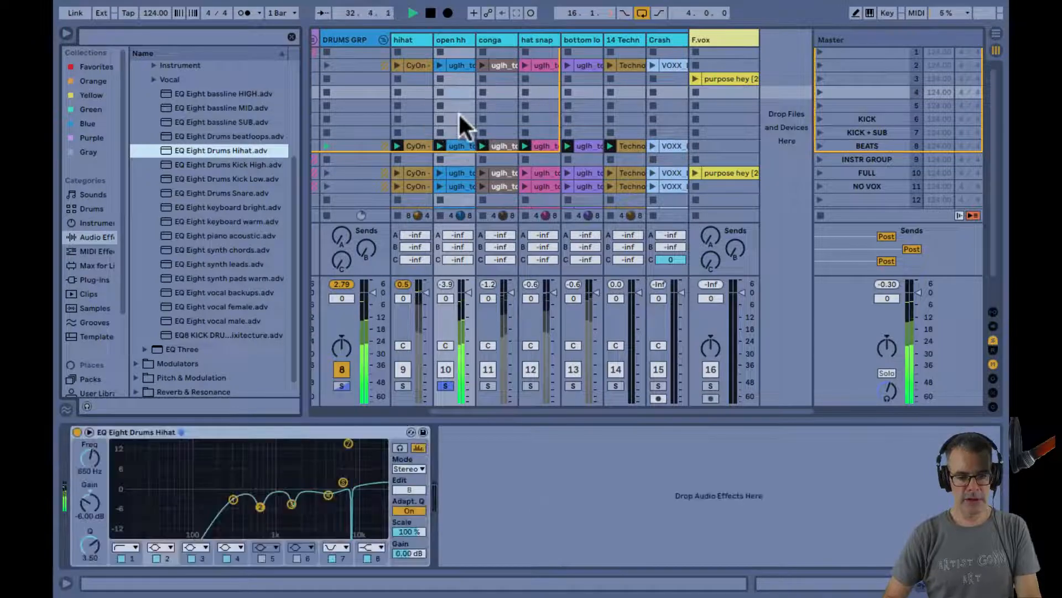
Step: Stop playback and map the on/off switch of the hihat track's EQ Eight to the computer key z
click(412, 41)
key(space)
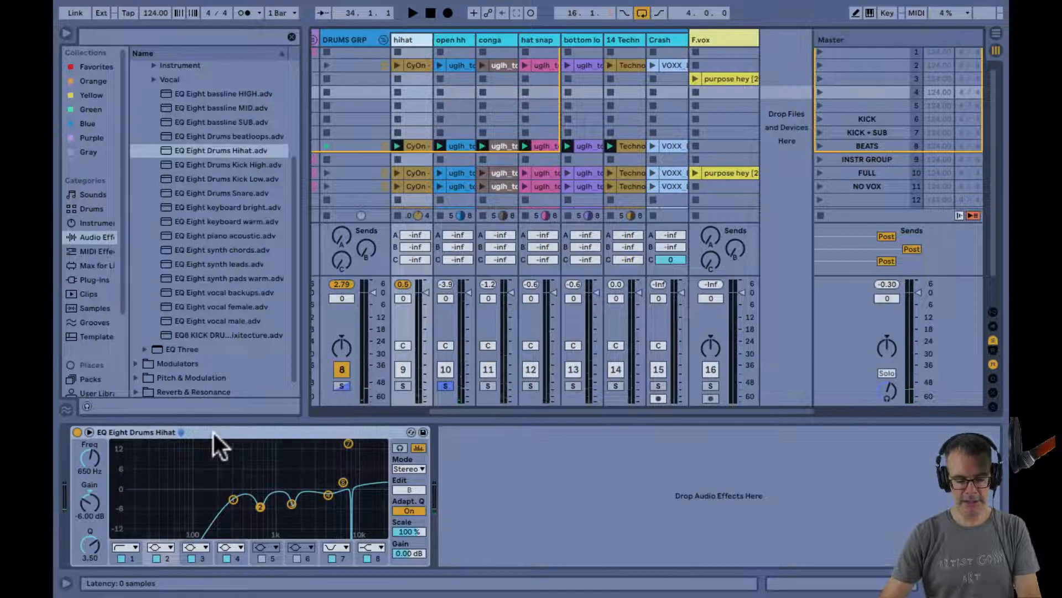
key(ctrl+k)
click(77, 431)
key(z)
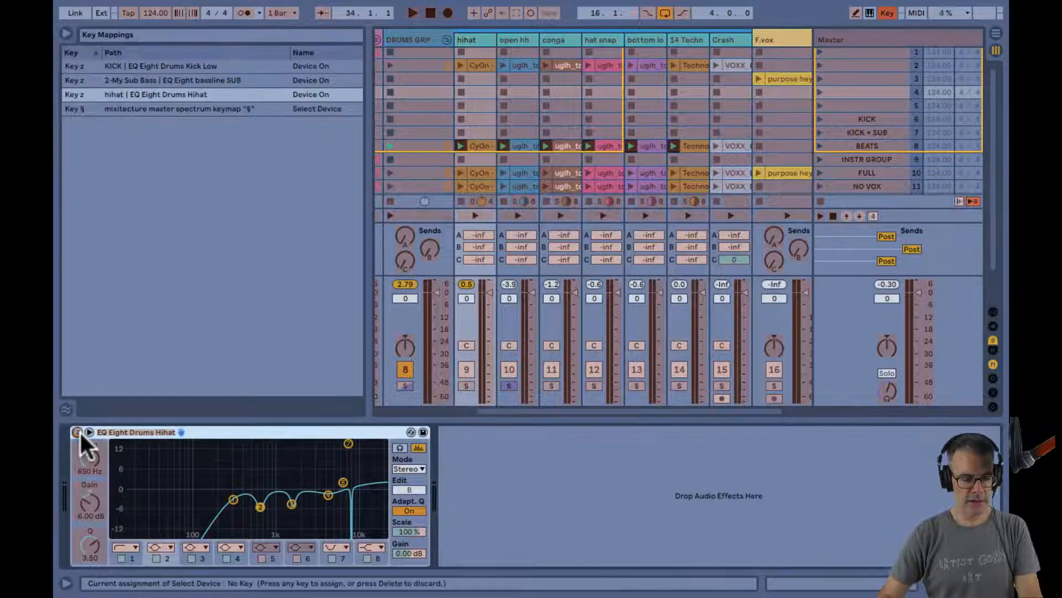
key(ctrl+k)
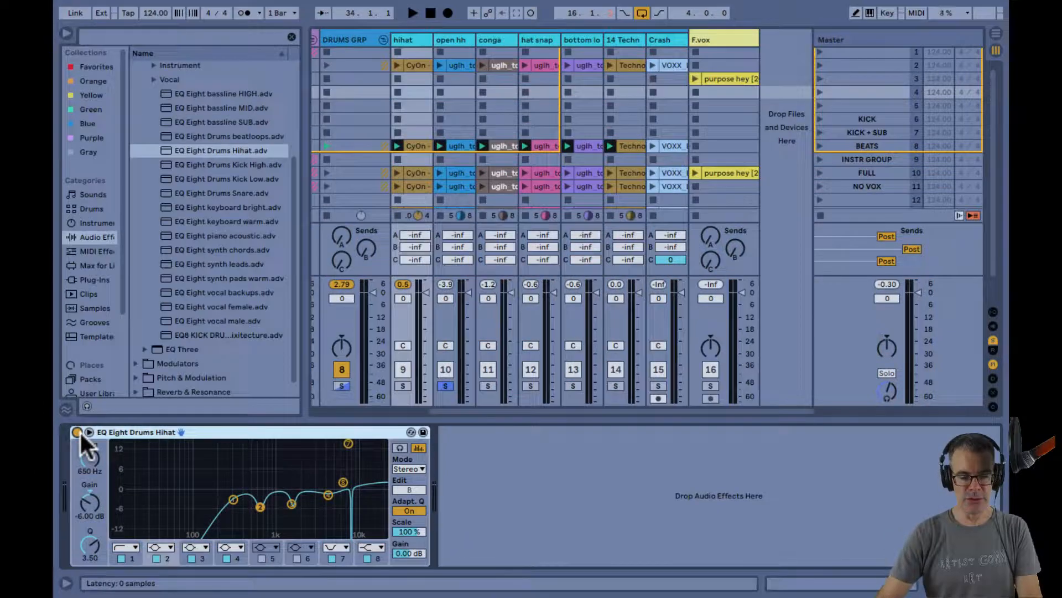
Step: Map the on/off switch of the open hh track's EQ Eight to the computer key z
click(449, 45)
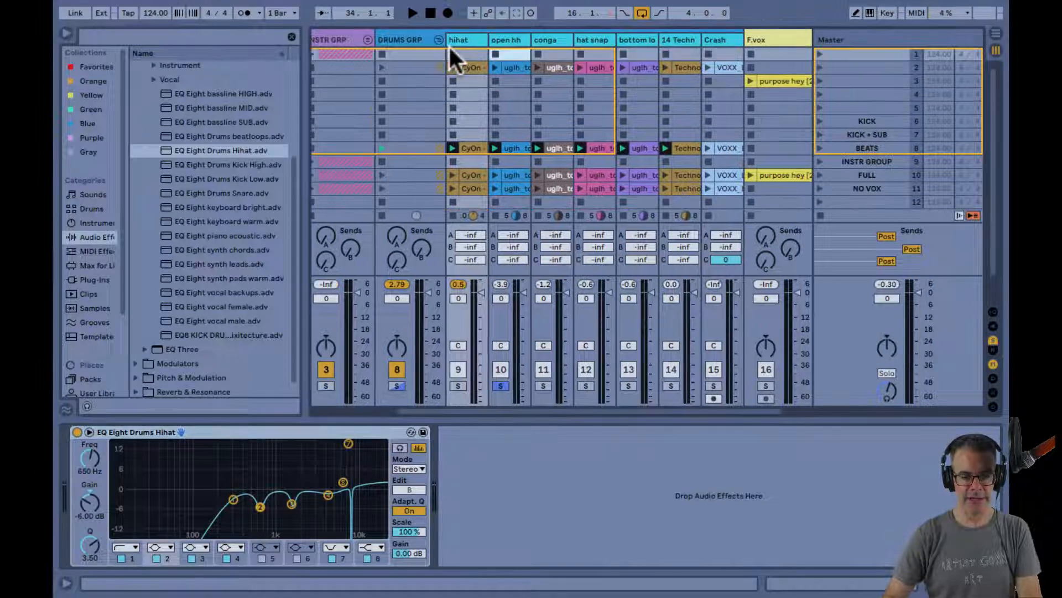
click(510, 36)
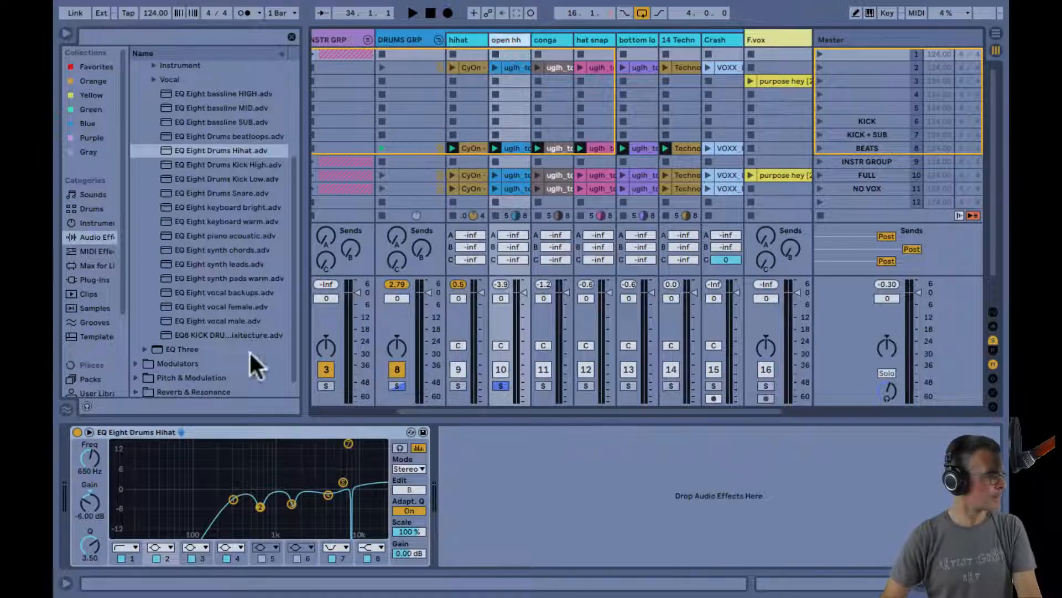
click(114, 435)
key(ctrl+k)
click(78, 431)
key(z)
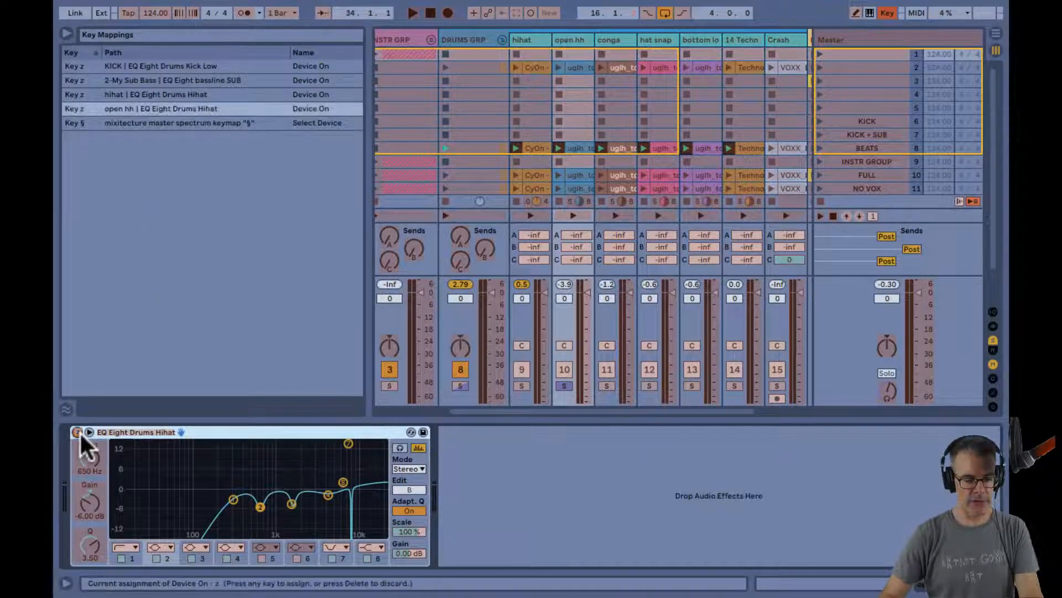
key(ctrl+k)
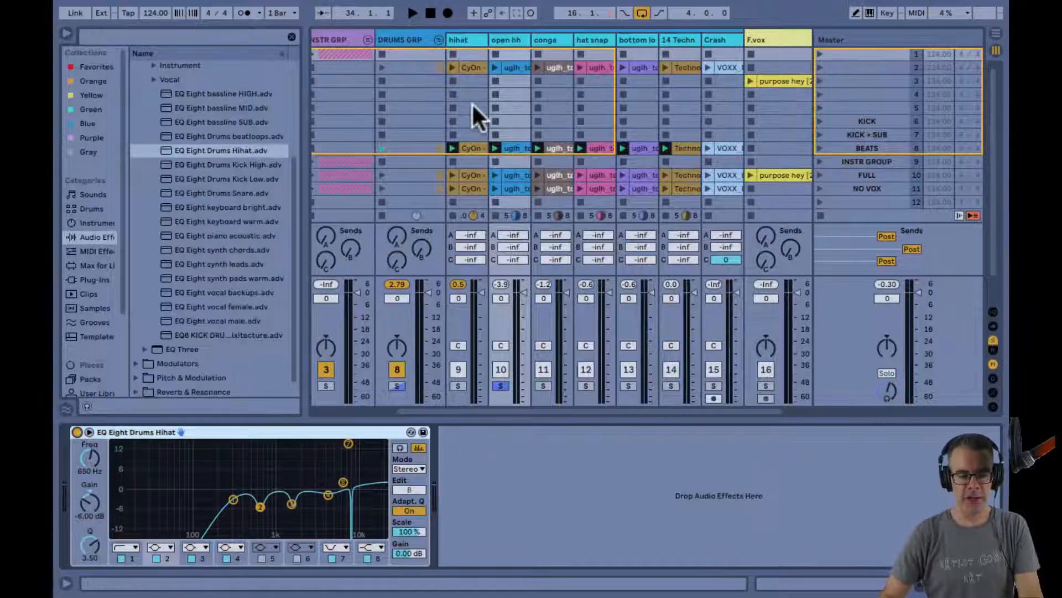
Step: Review the key-mapped EQs on the KICK, 2 My Sub Bass, hihat and open hh tracks
scroll(477, 100, left, 3)
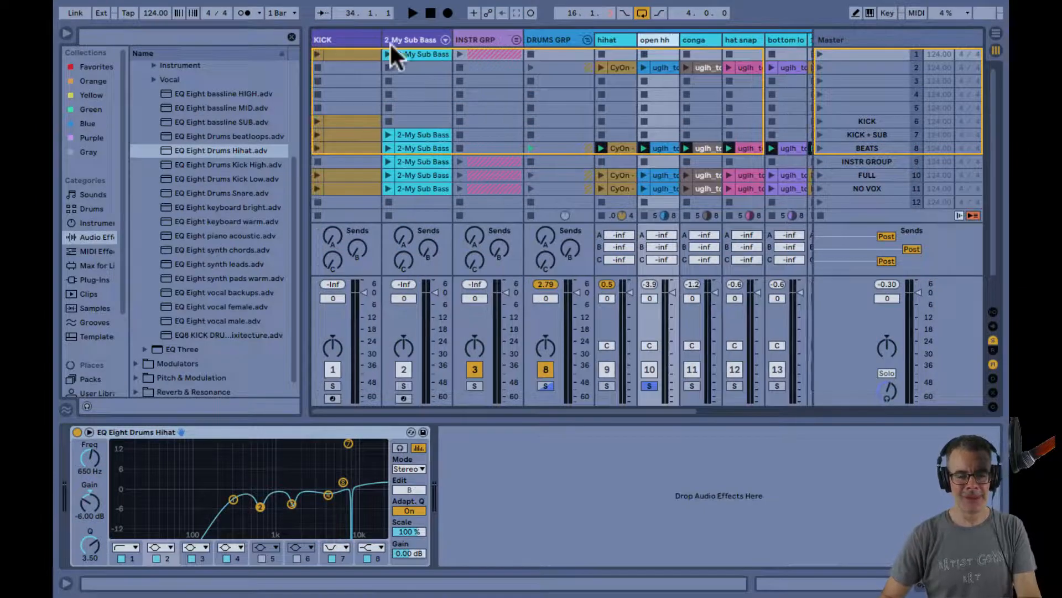
click(341, 41)
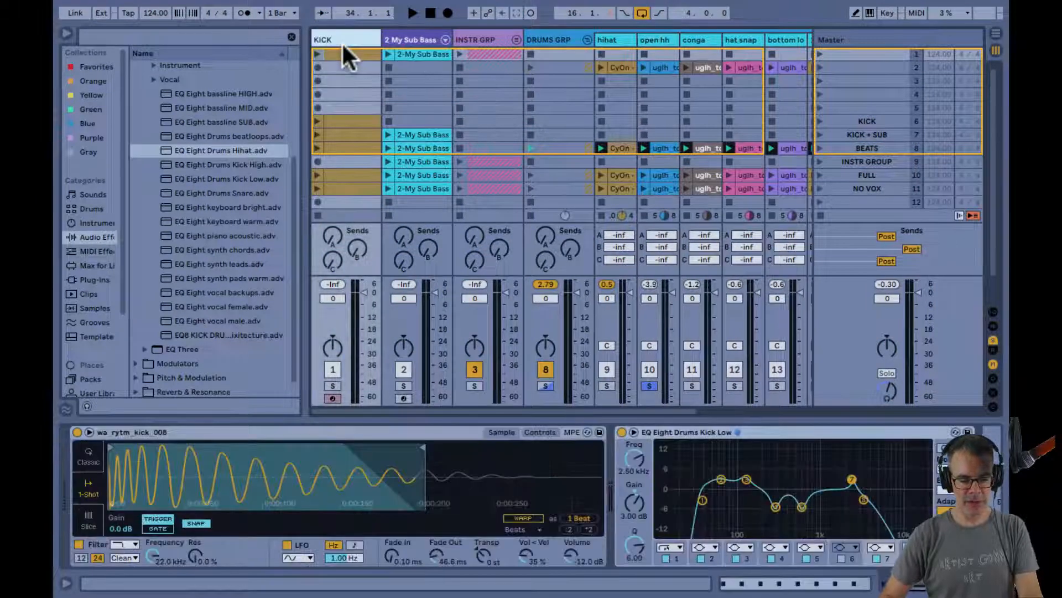
click(427, 39)
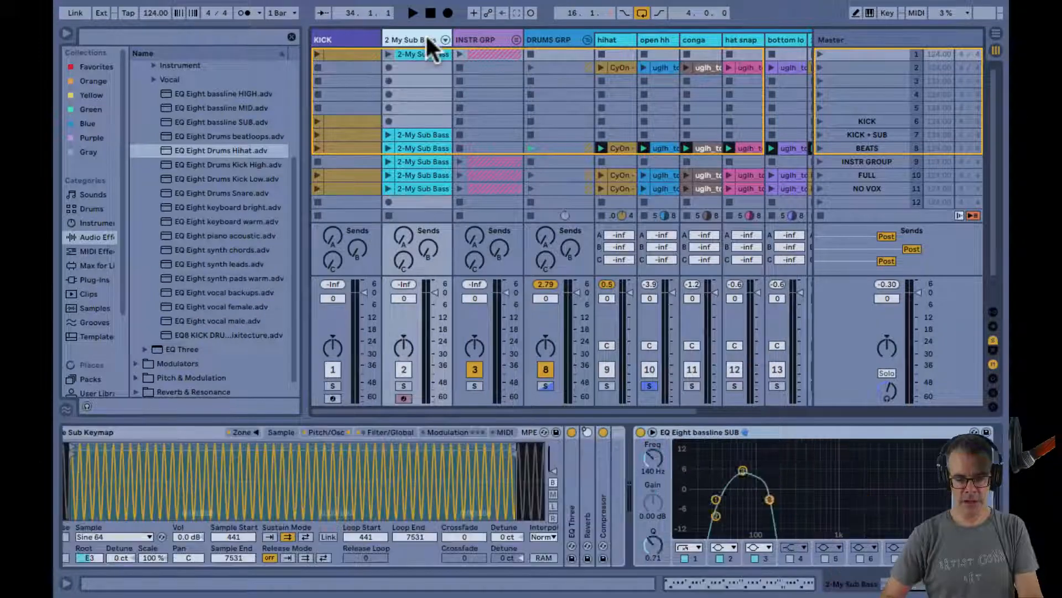
scroll(426, 34, right, 3)
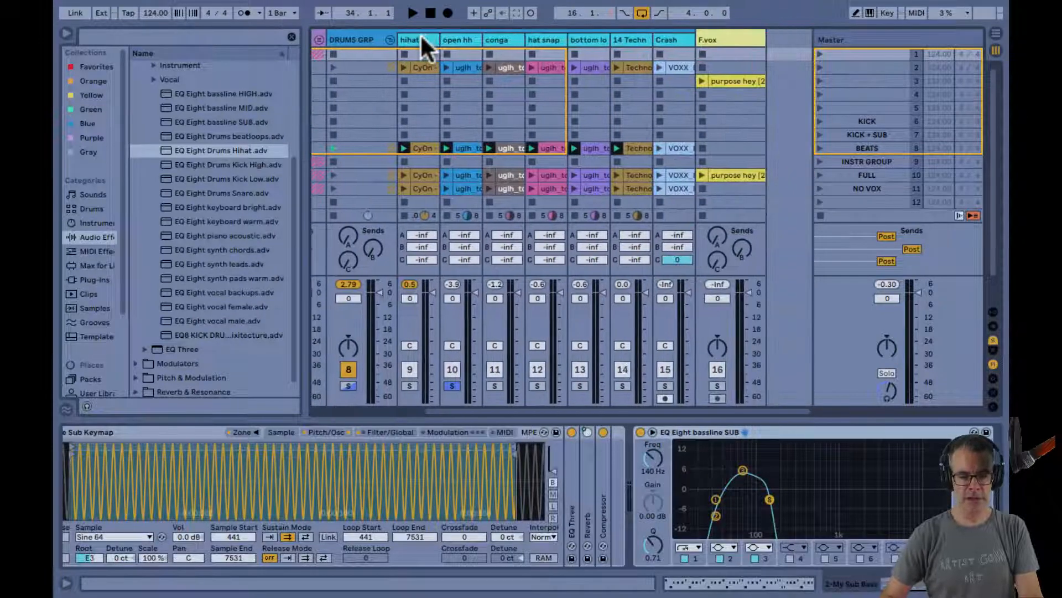
click(422, 40)
click(459, 37)
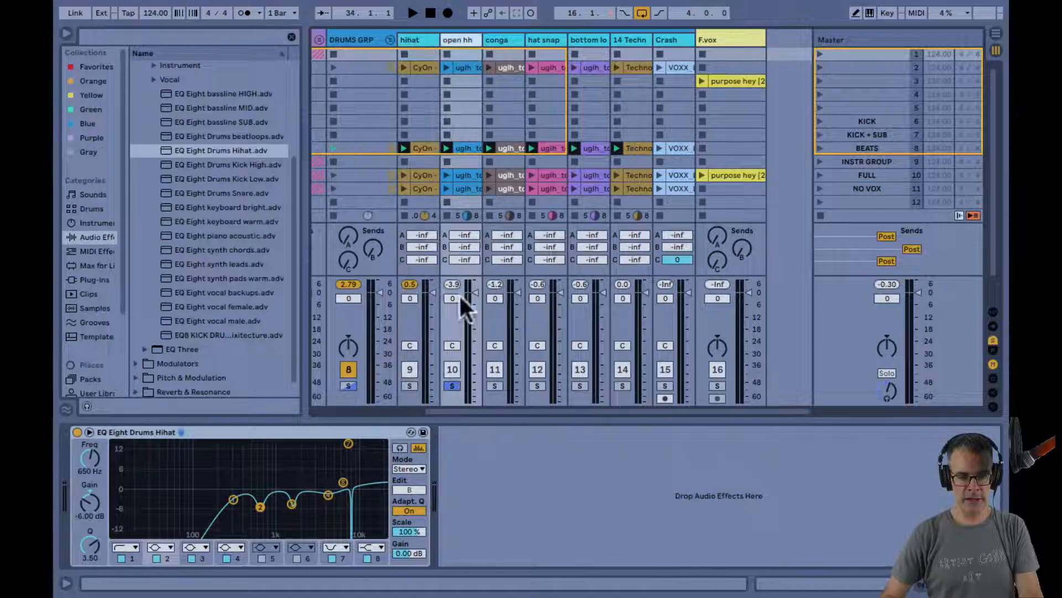
Step: Play the soloed open hh track while switching its EQ off and on with the mapped key, ending with it bypassed
key(space)
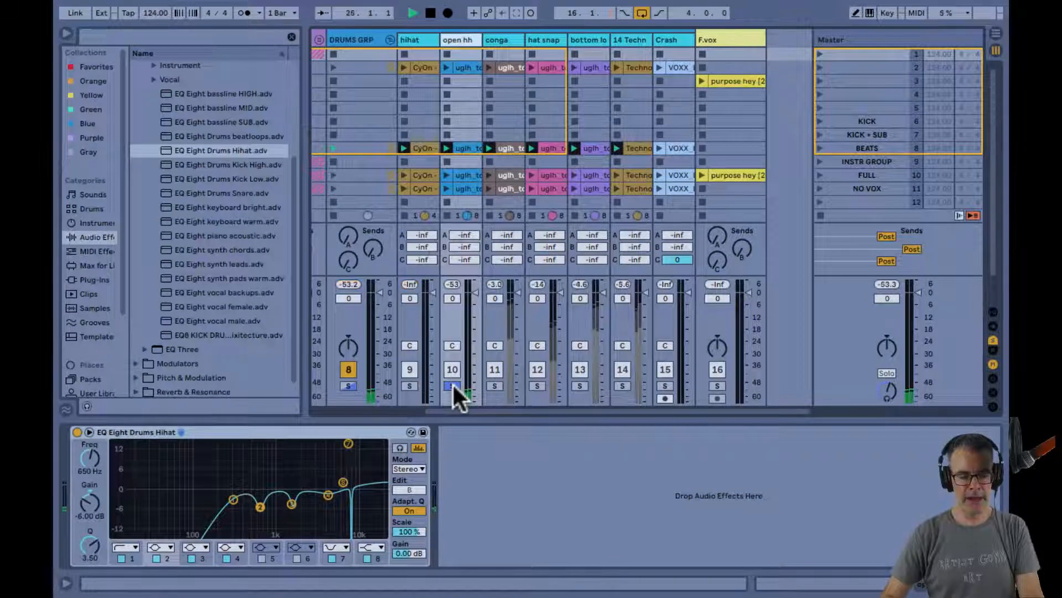
key(0)
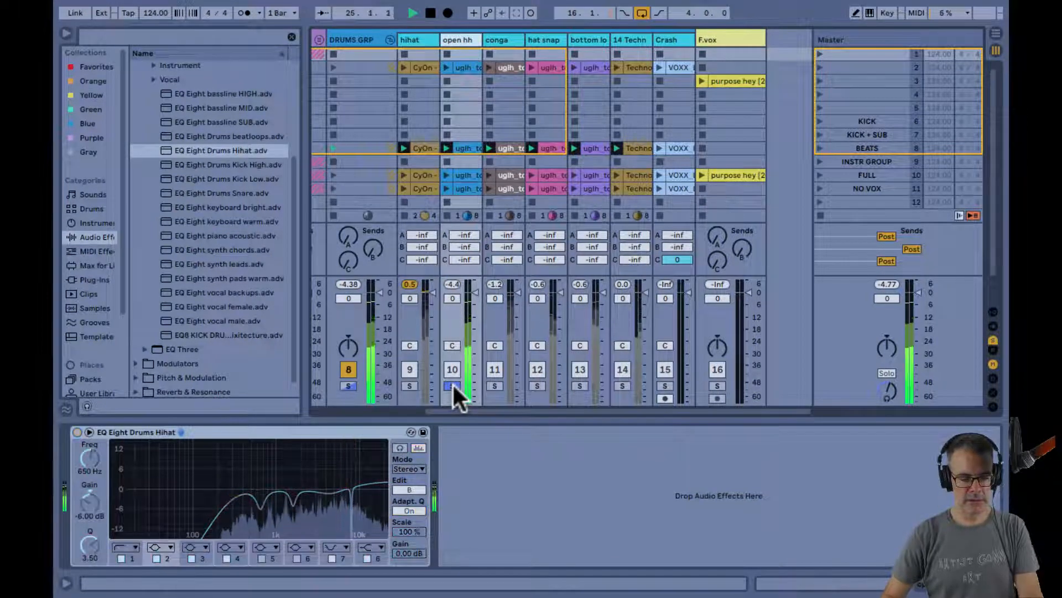
key(0)
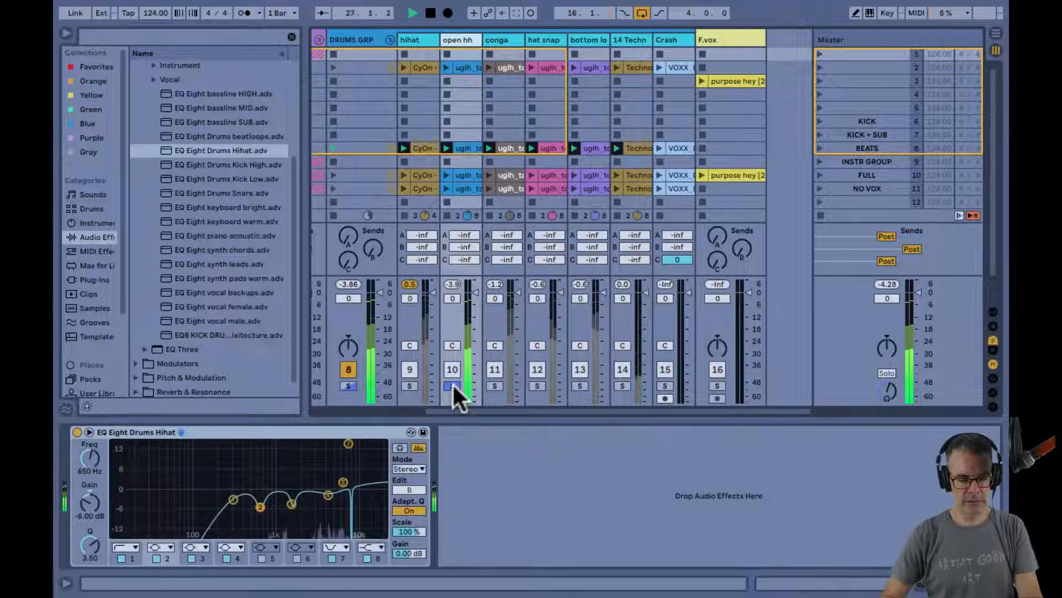
key(0)
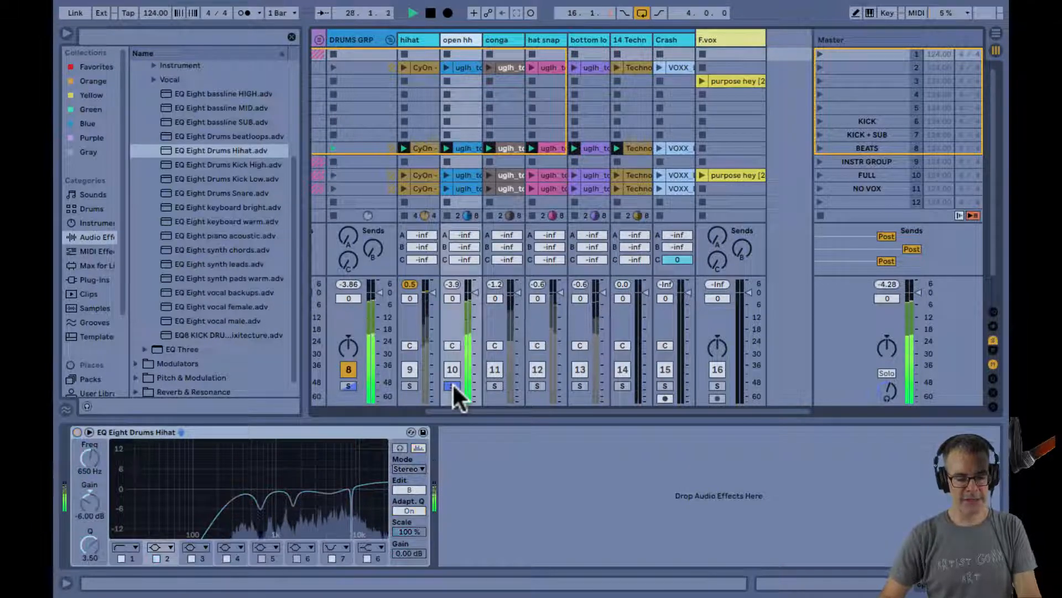
Step: Enlarge the Master track's spectrum display, compare the open hh low end with its EQ bypassed and re-enabled, and collapse the display
key(End)
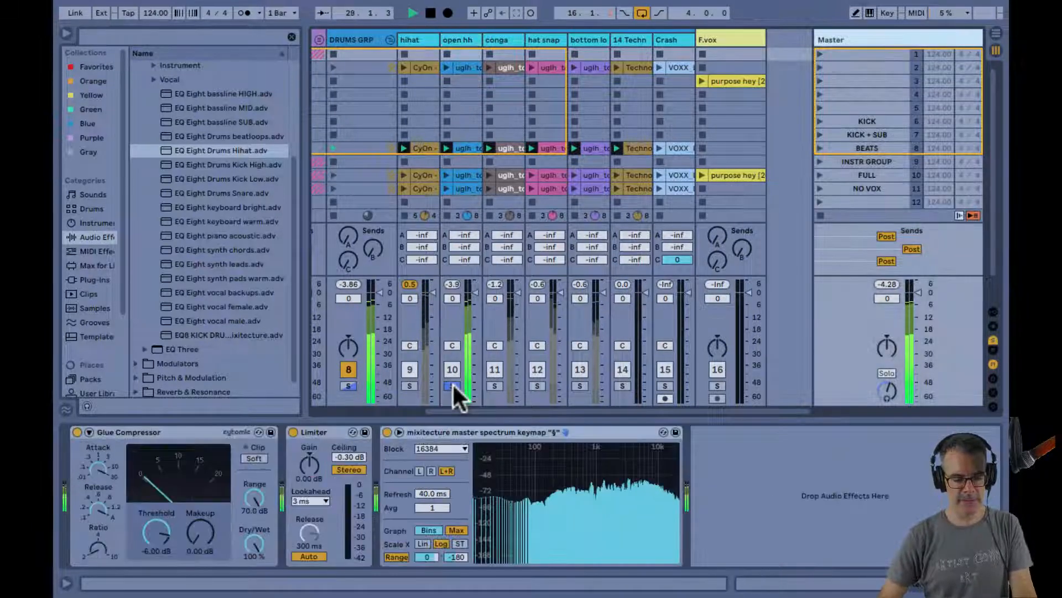
double_click(566, 485)
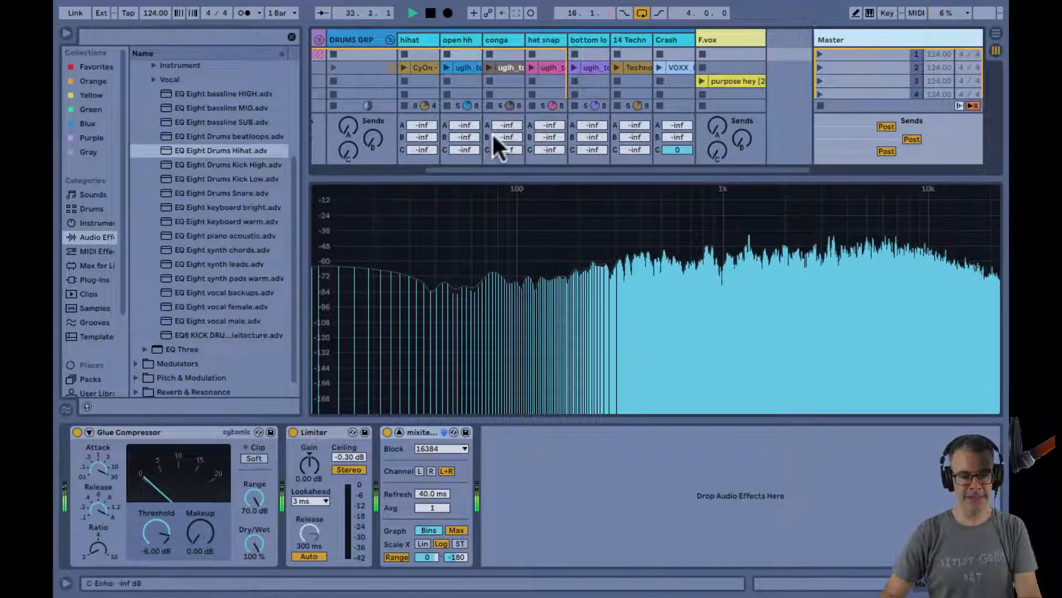
click(460, 38)
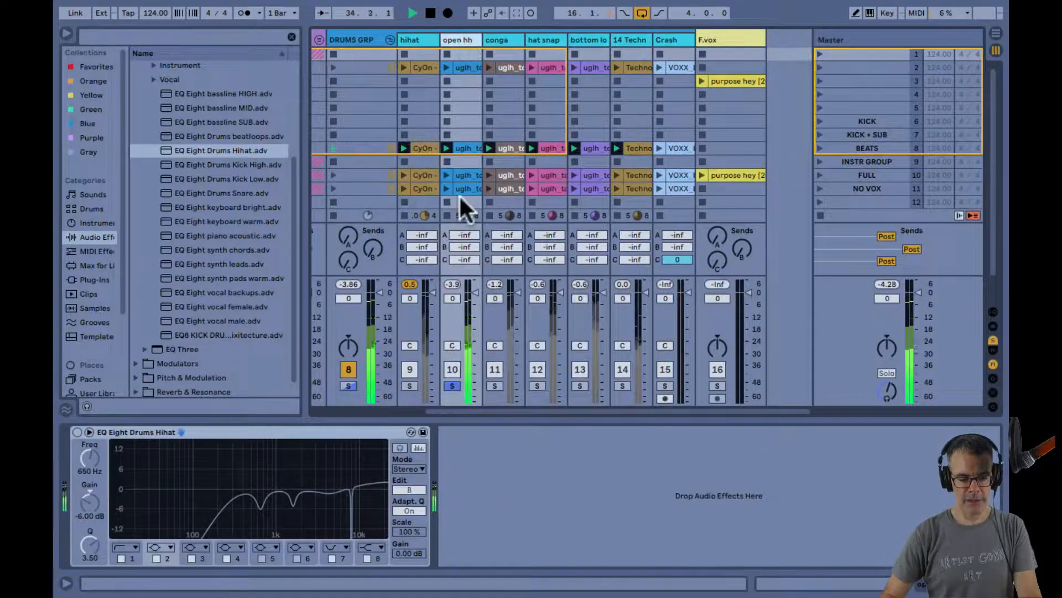
key(0)
click(831, 40)
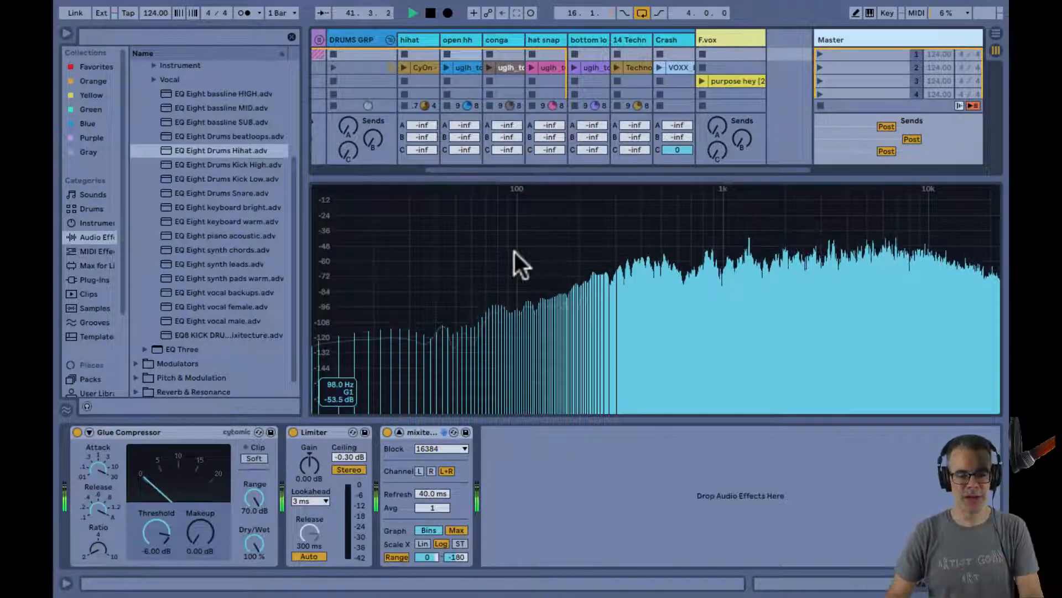
key(§)
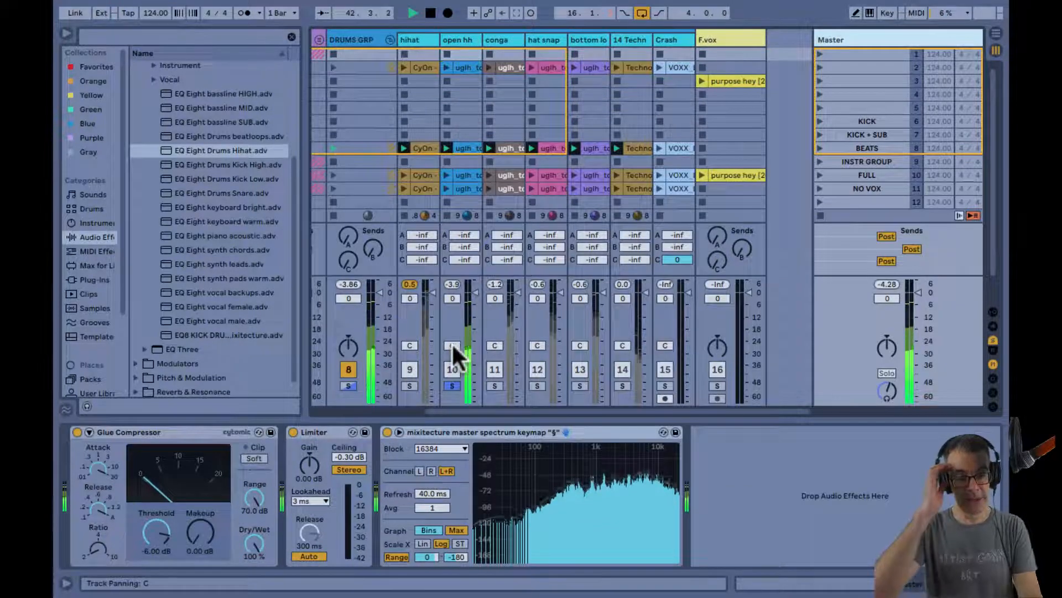
Step: Move the solo from open hh to the conga track and load the EQ Eight Drums beatloops preset onto conga
click(452, 382)
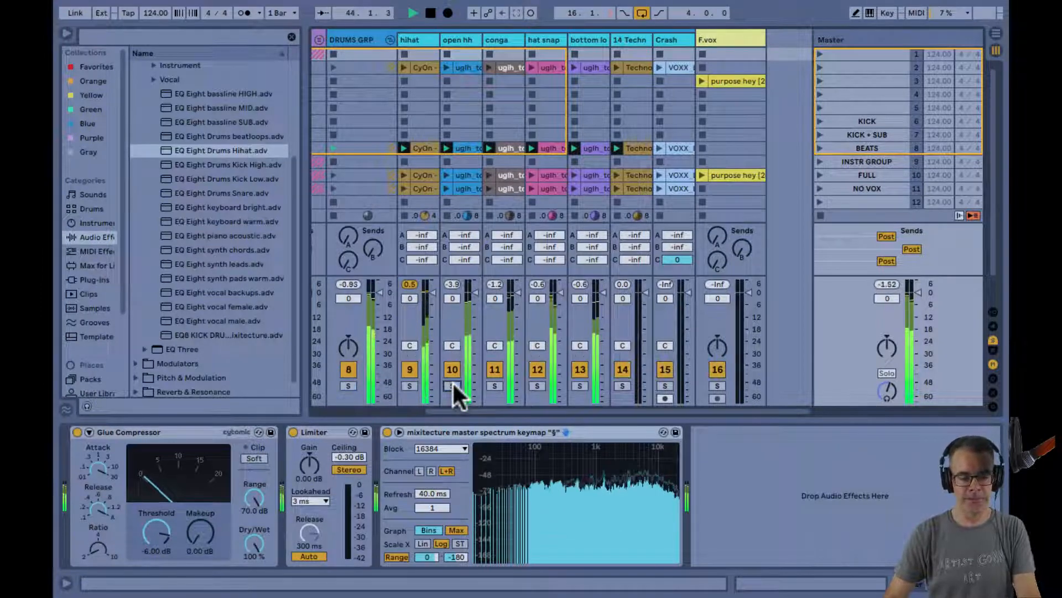
click(494, 385)
click(502, 43)
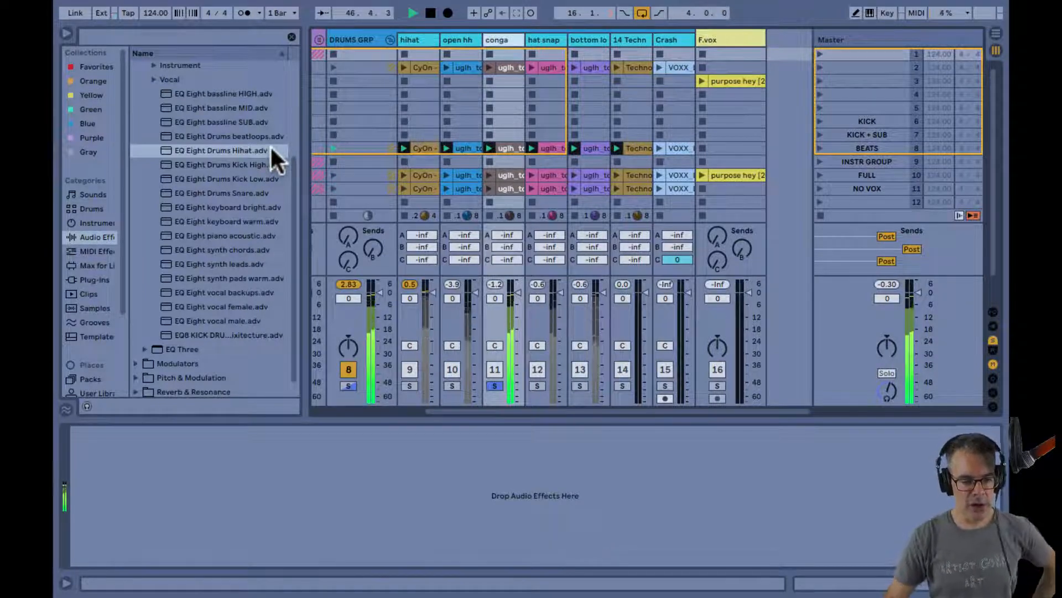
click(243, 137)
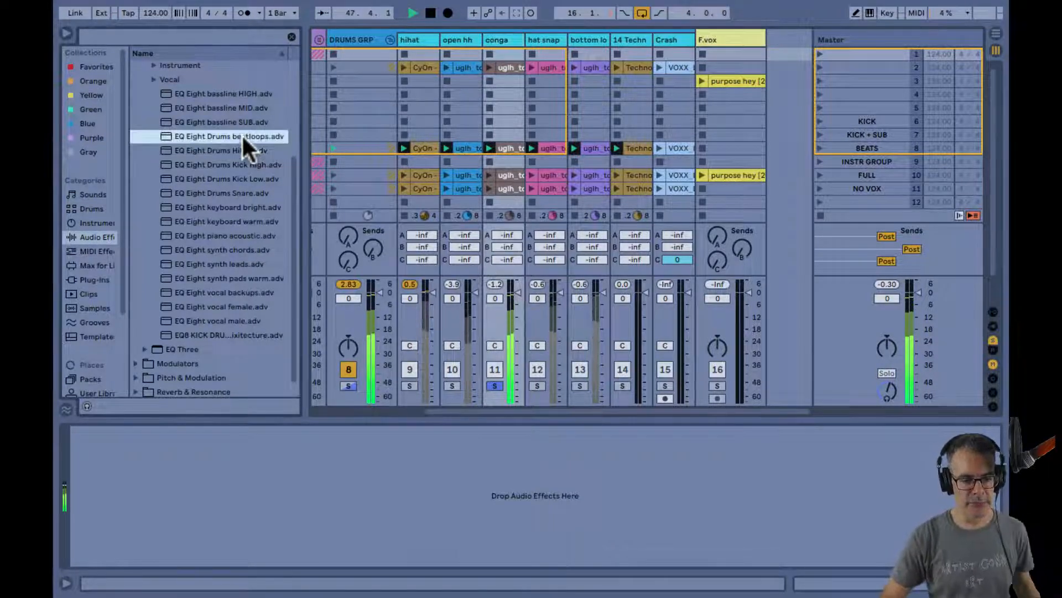
drag(249, 147, 486, 33)
drag(496, 37, 495, 40)
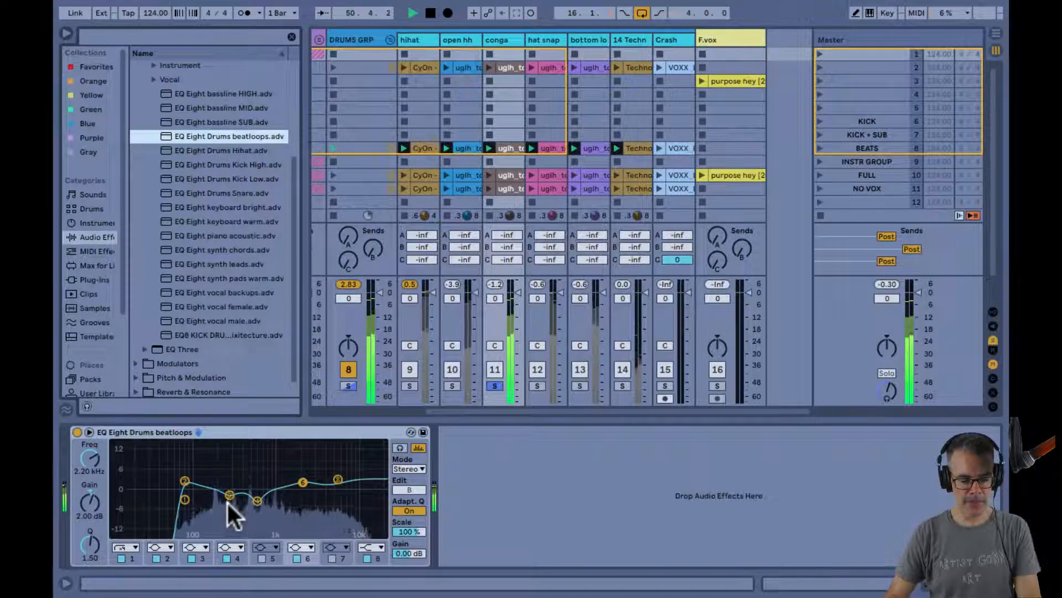
Step: Map the on/off switch of the conga track's EQ Eight to the computer key z
key(ctrl+k)
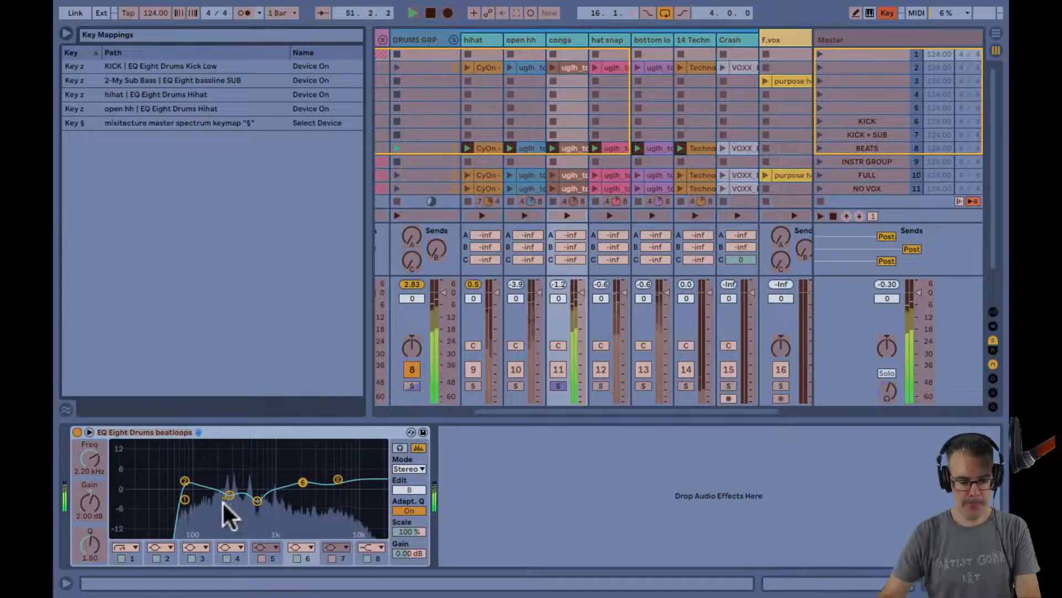
click(78, 432)
key(z)
key(ctrl+k)
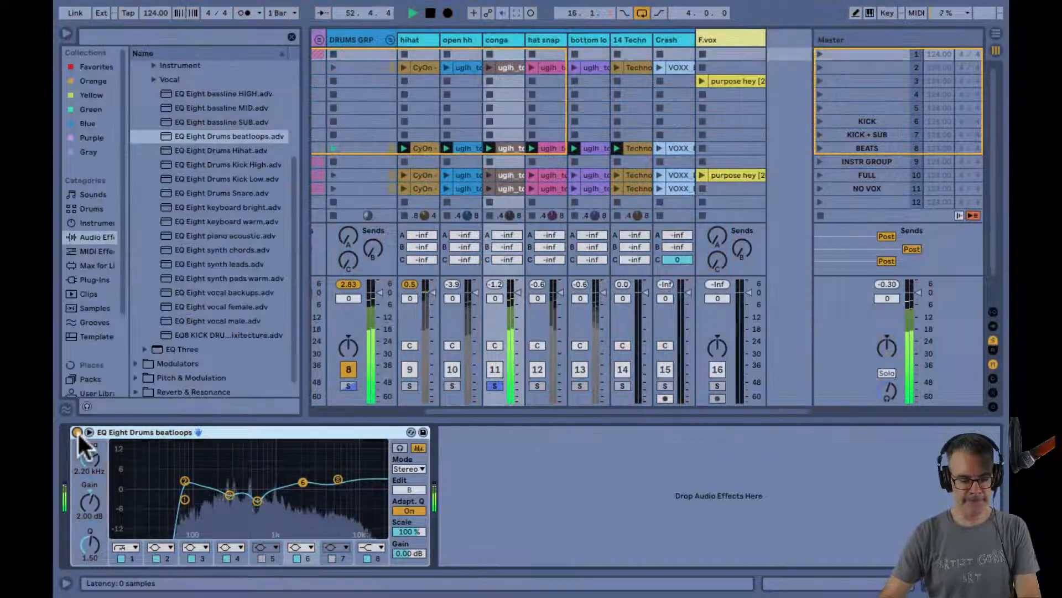
Step: Compare the soloed conga with its EQ bypassed and enabled, ending with it enabled, and restart playback
key(z)
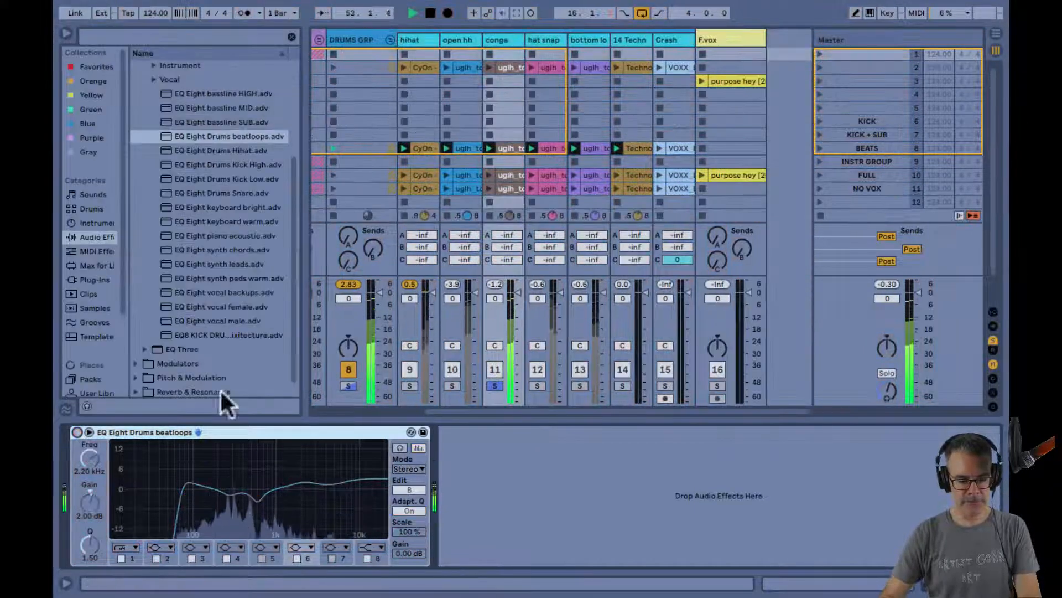
click(462, 41)
click(491, 37)
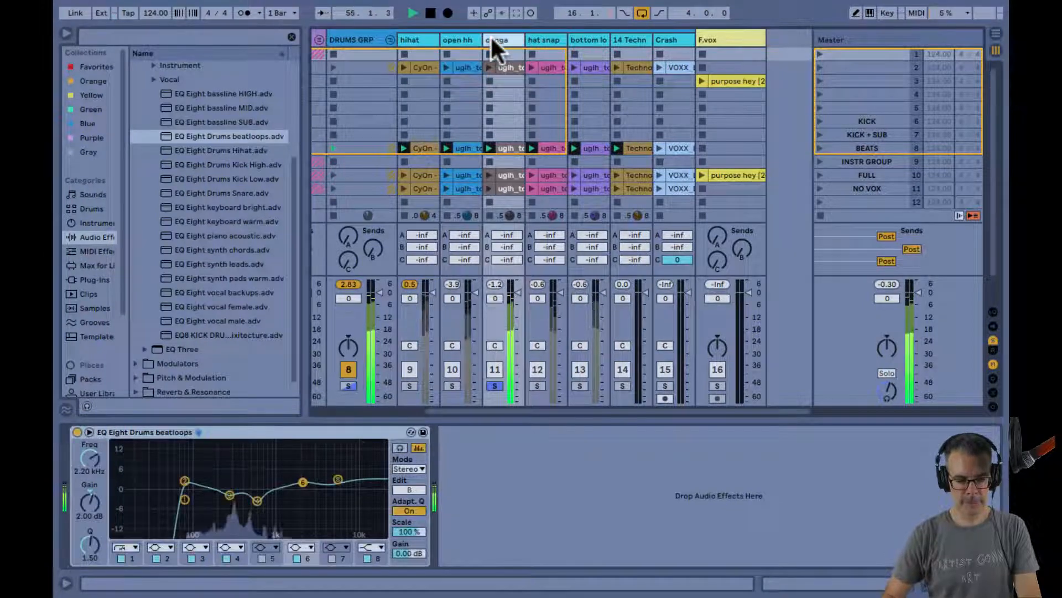
key(0)
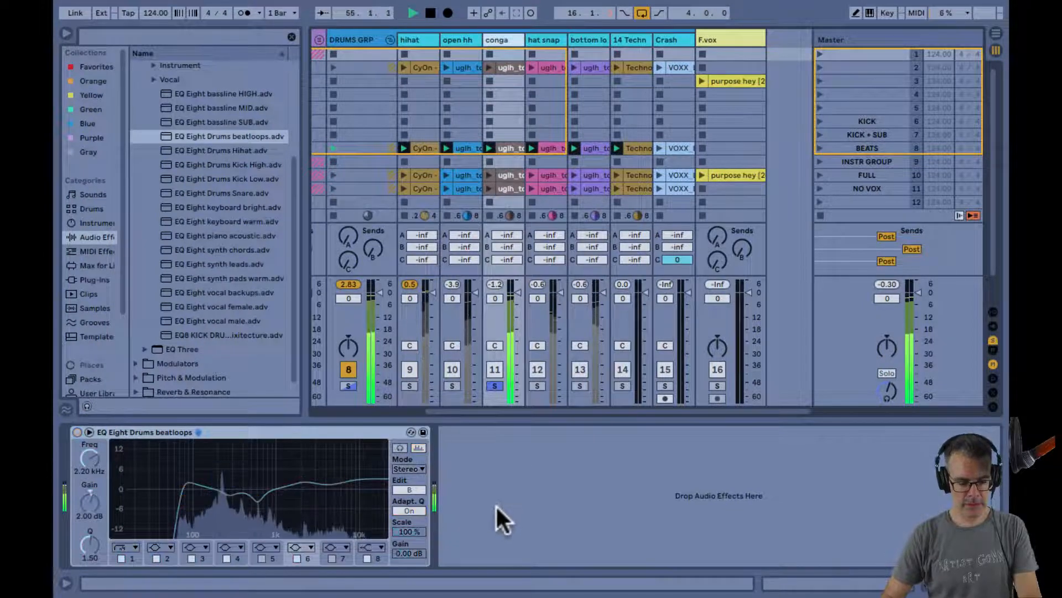
key(0)
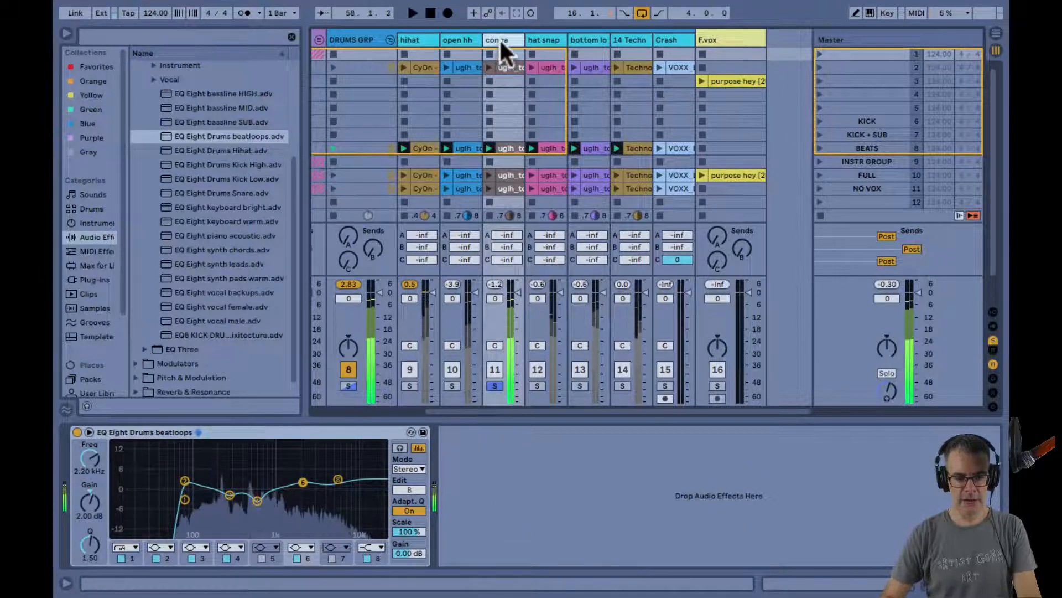
key(ctrl+alt+i)
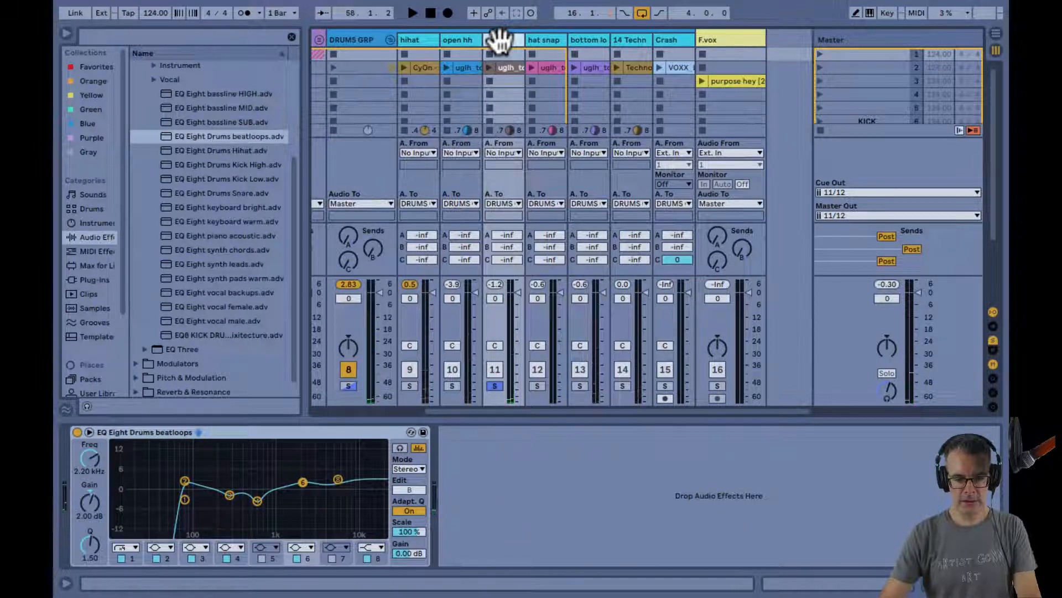
key(ctrl+alt+i)
key(space)
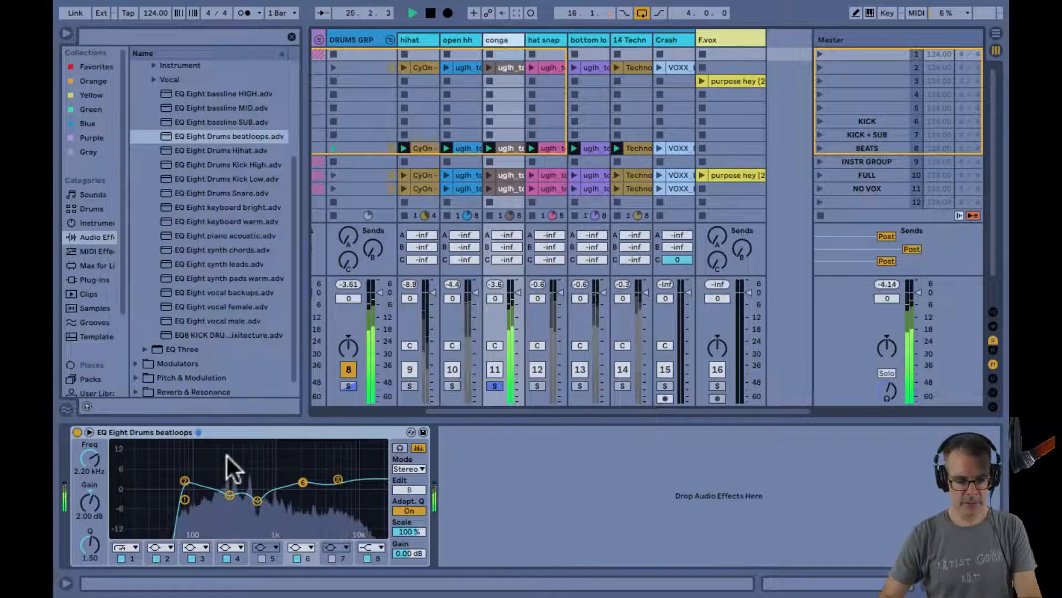
Step: Enlarge the conga EQ Eight display, set filter 1's low-cut frequency to 129 Hz, and collapse the display
double_click(171, 432)
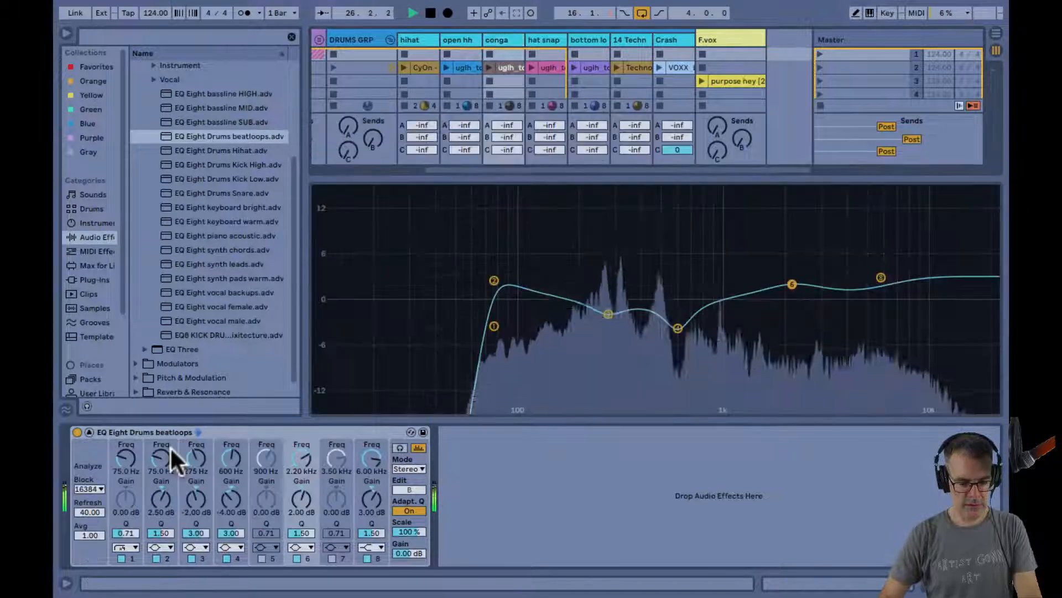
drag(121, 456, 121, 455)
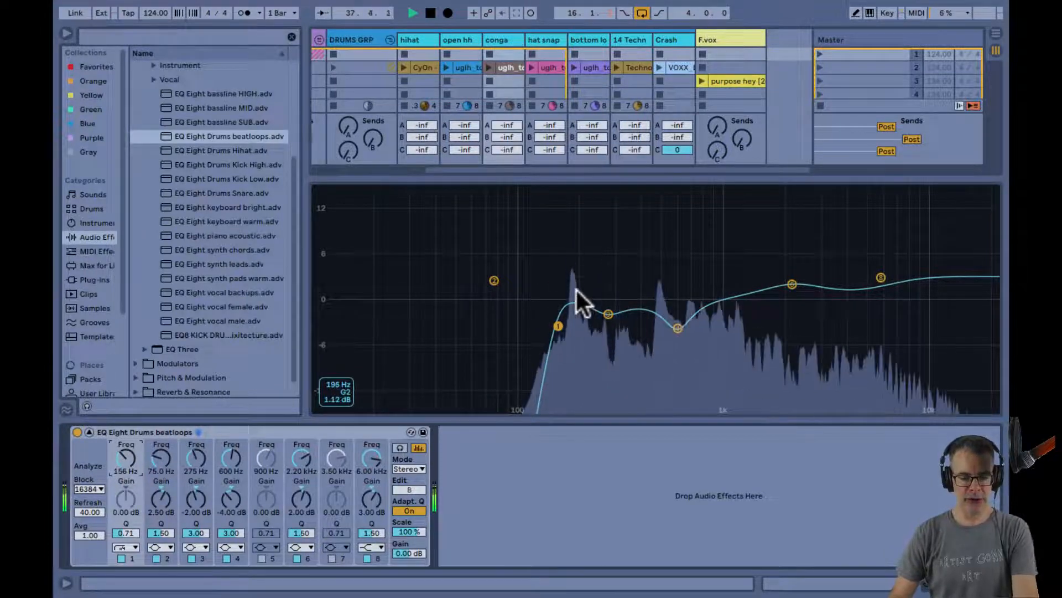
key(Up)
key(Down)
key(Down)
key(Down)
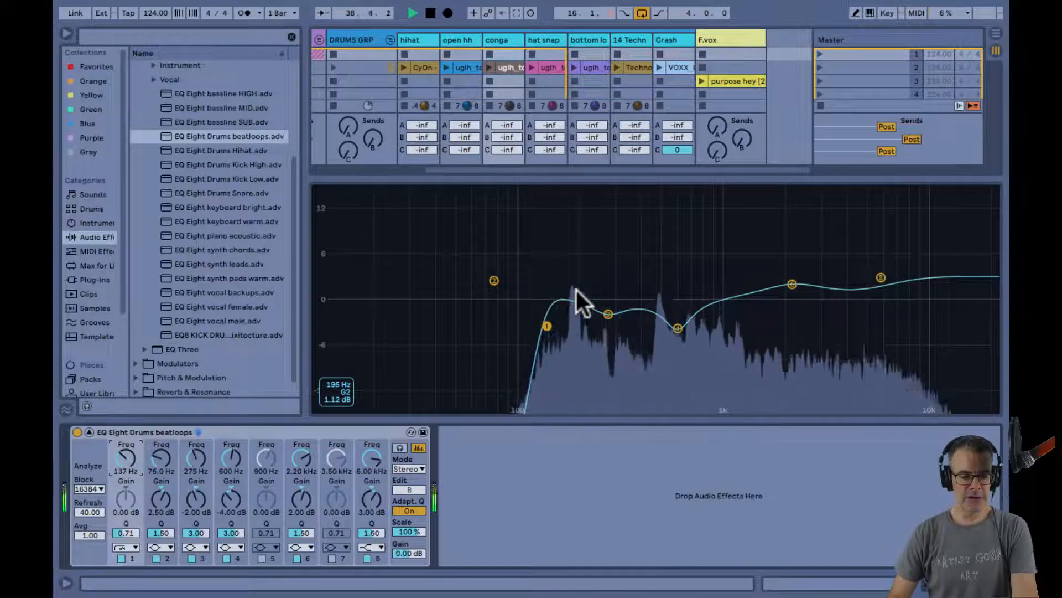
key(Down)
key(Escape)
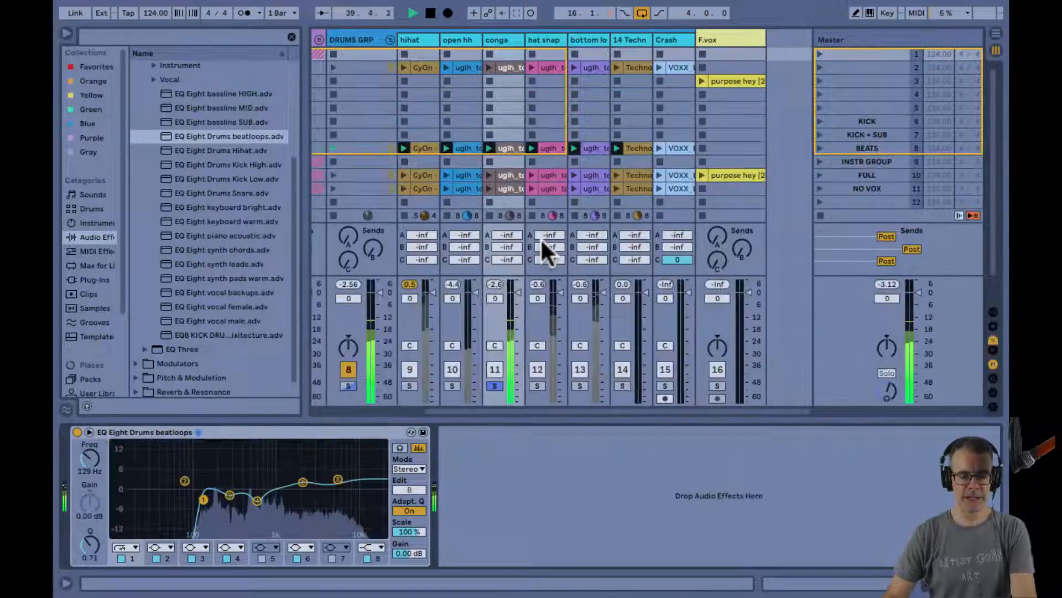
Step: Move the solo from the conga track to the hat snap track
click(494, 386)
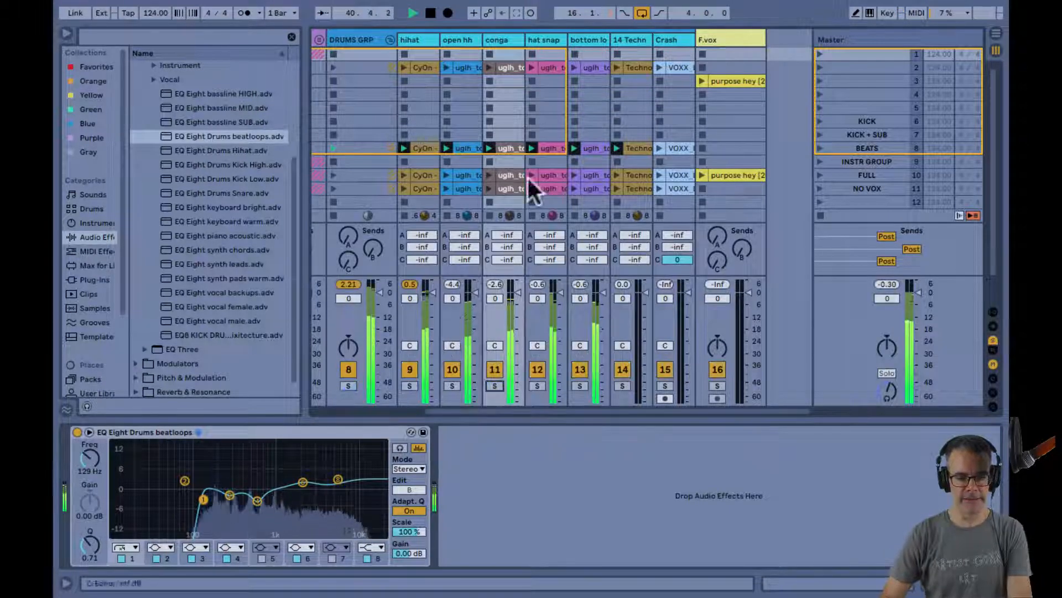
click(542, 44)
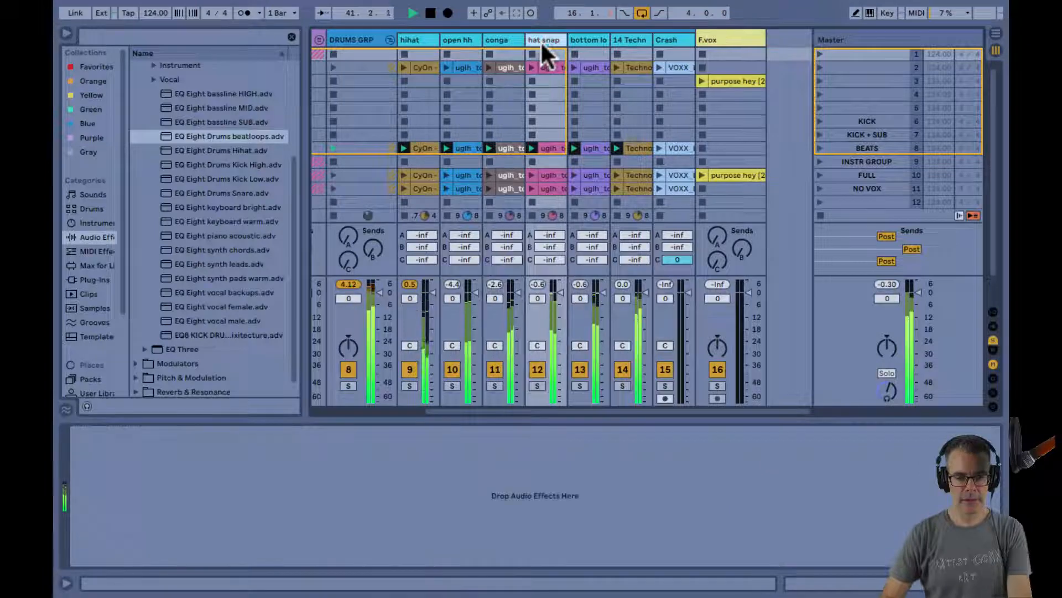
click(537, 385)
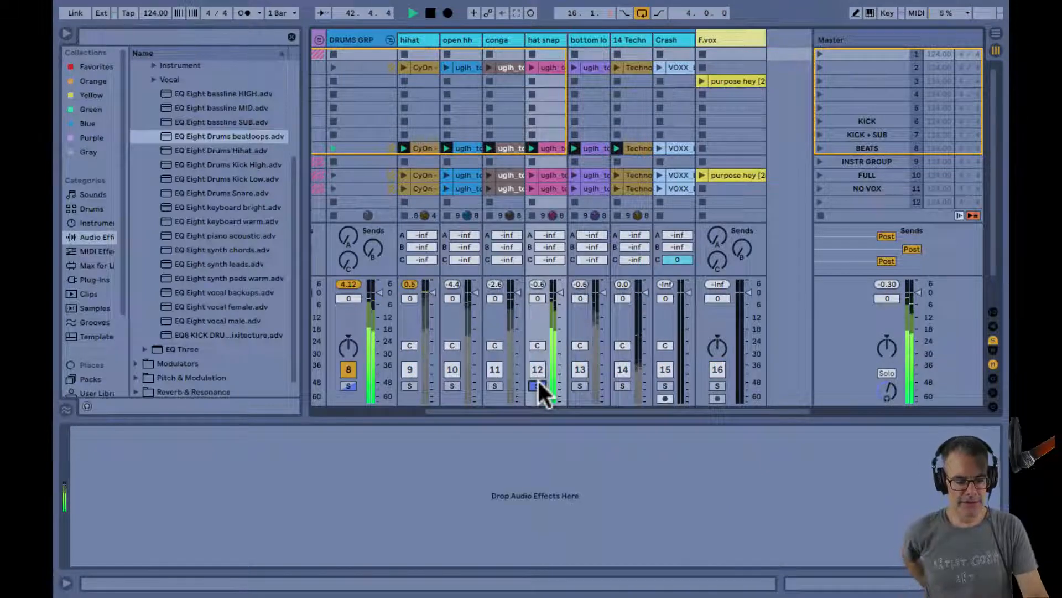
Step: Enlarge the Master track's spectrum display and examine the low end of the soloed hat snap
key(section)
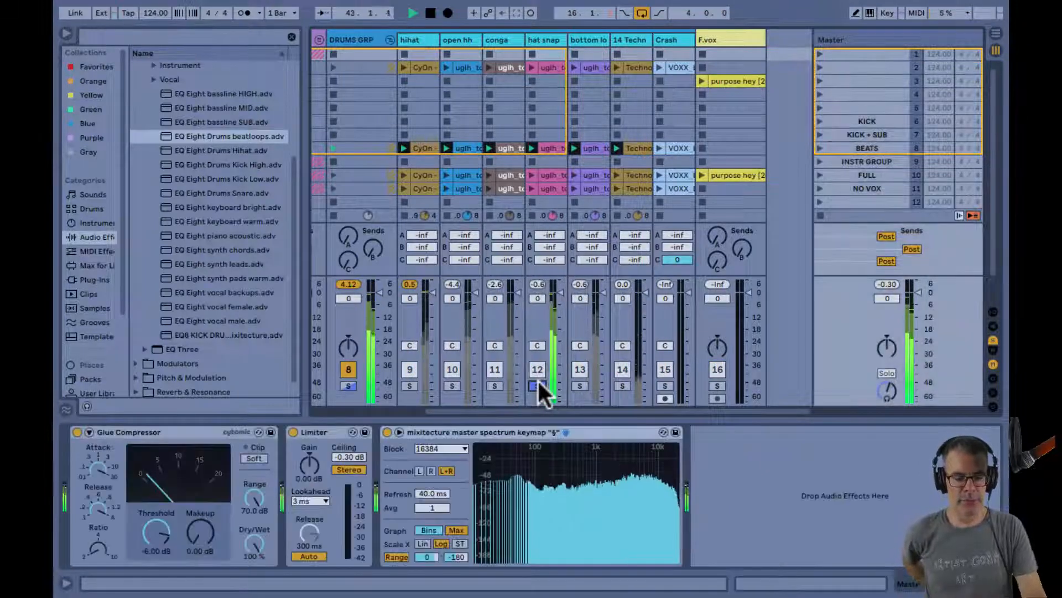
double_click(558, 512)
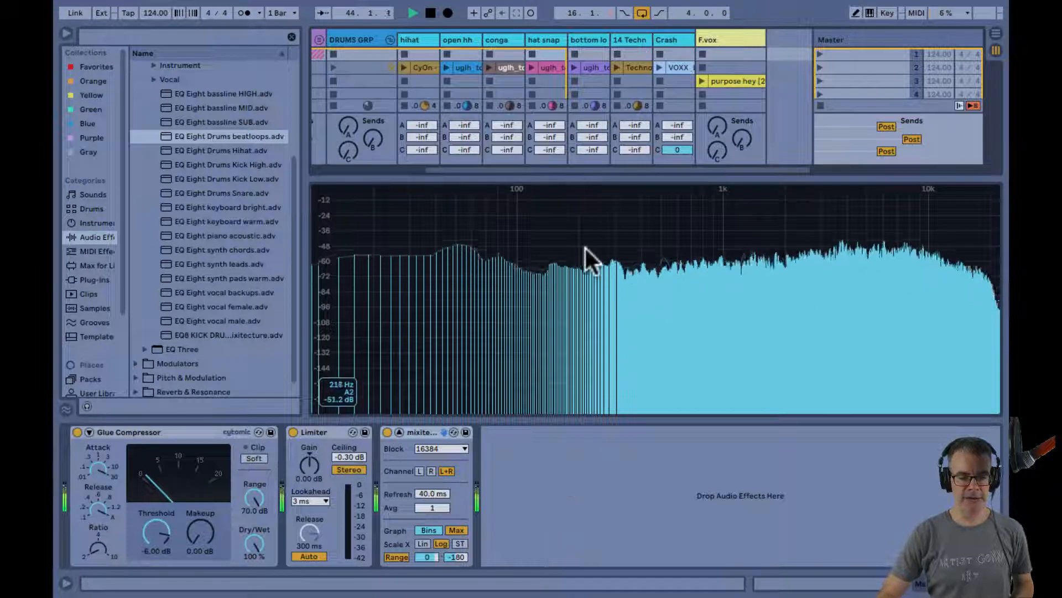
click(467, 260)
Step: Load the EQ Eight Drums beatloops preset onto the hat snap track
click(548, 37)
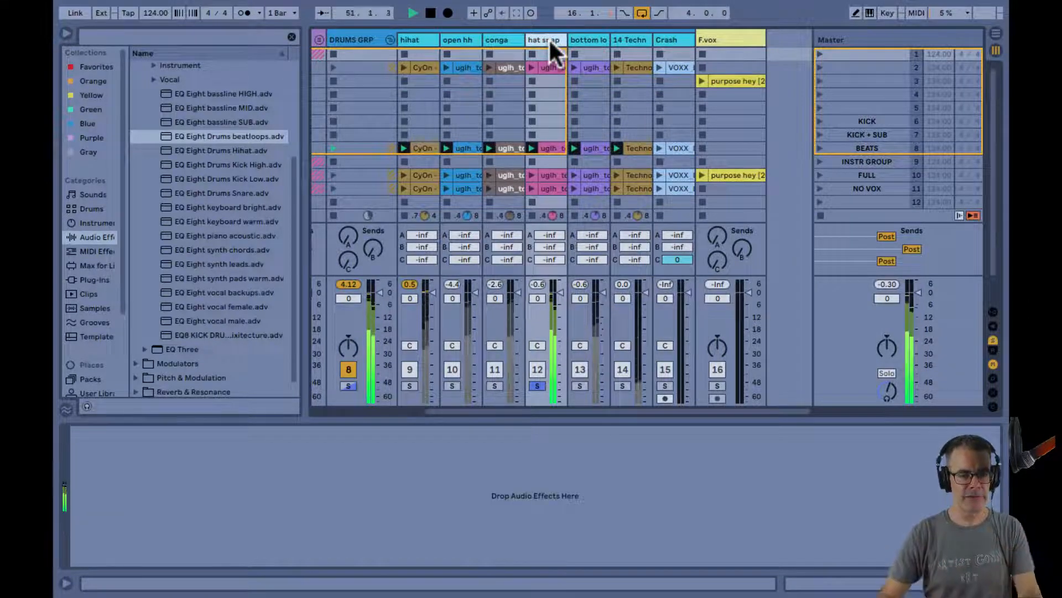
click(241, 136)
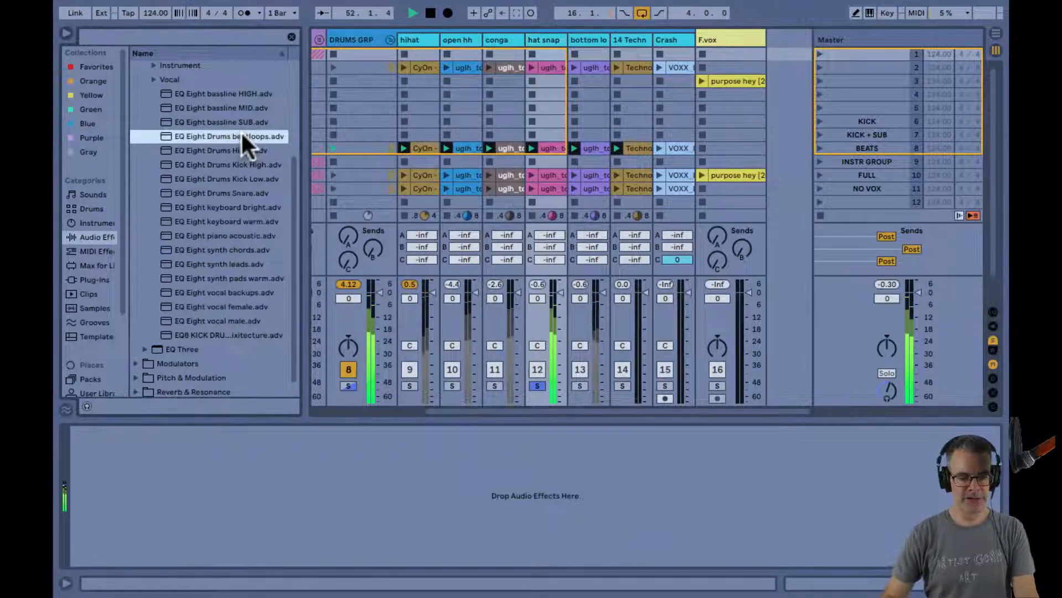
double_click(240, 136)
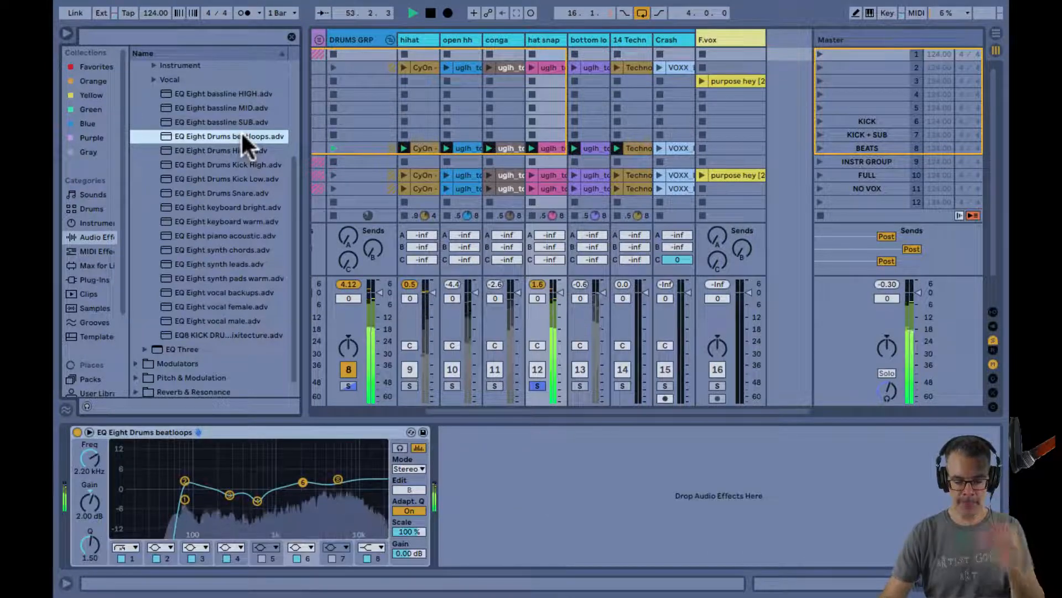
Step: Map the on/off switch of the hat snap track's EQ Eight to the computer key z
key(super+k)
click(77, 432)
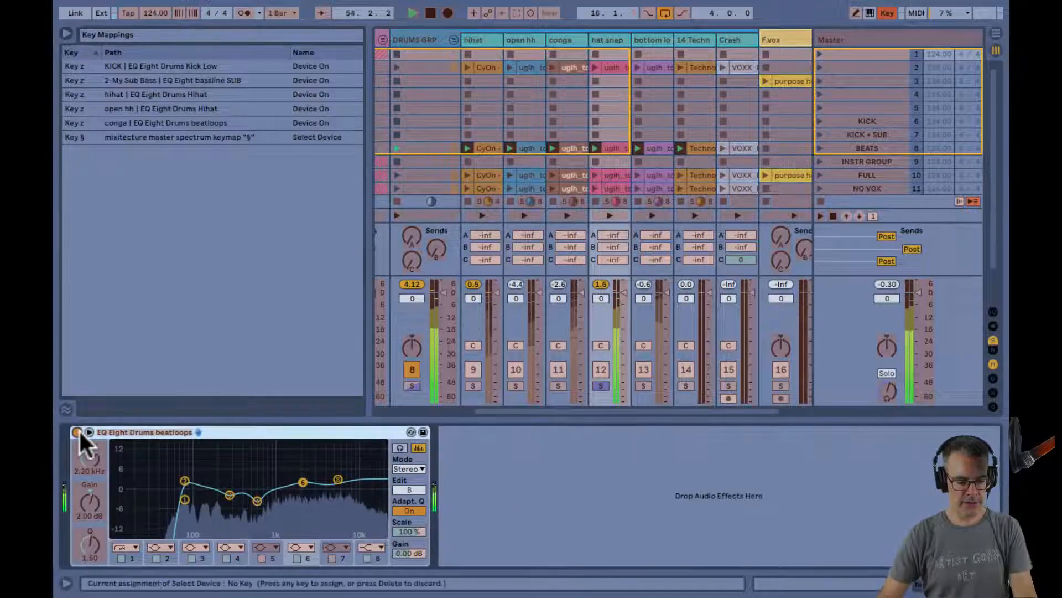
key(z)
key(super+k)
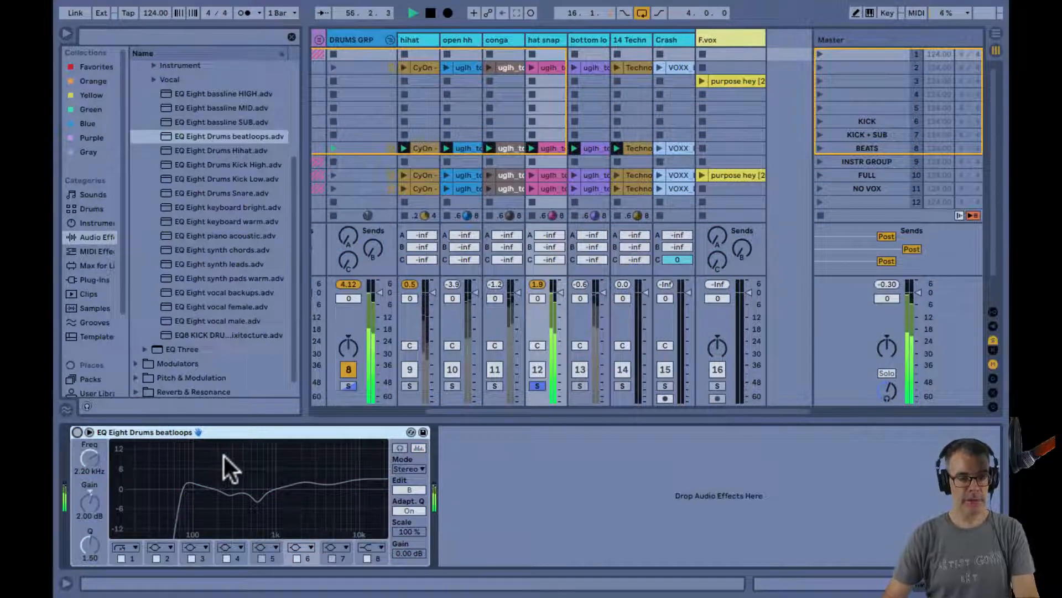
Step: Play the soloed hat snap while repeatedly switching its EQ on and off with the mapped key, ending with it enabled
key(z)
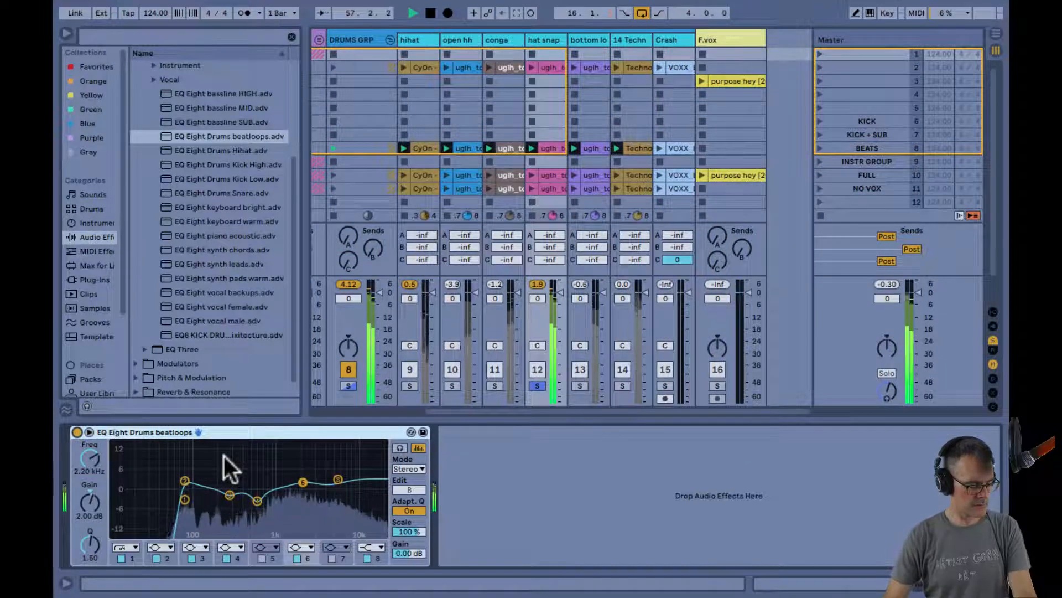
key(z)
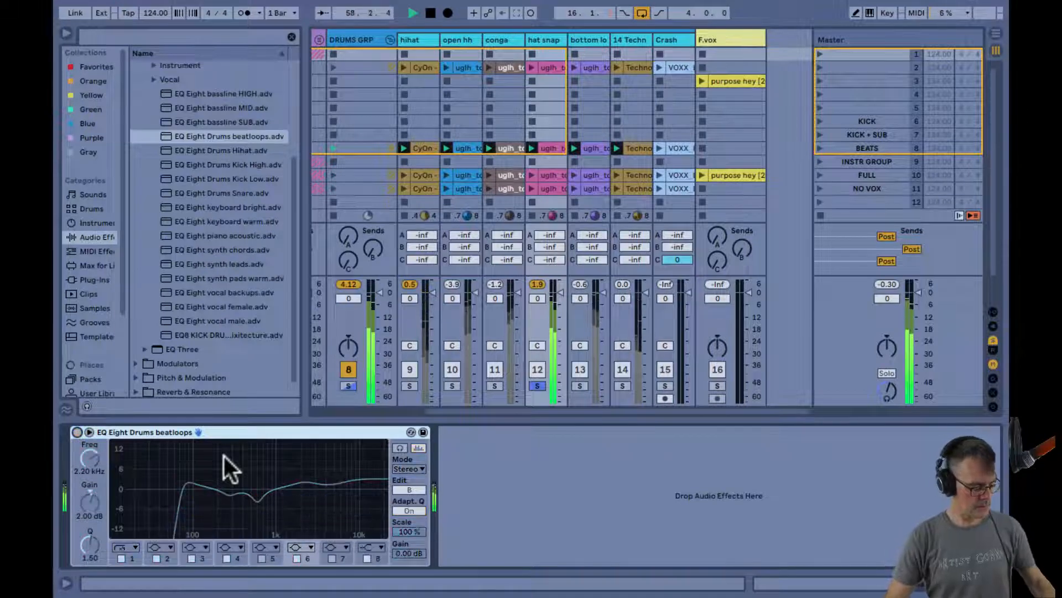
key(z)
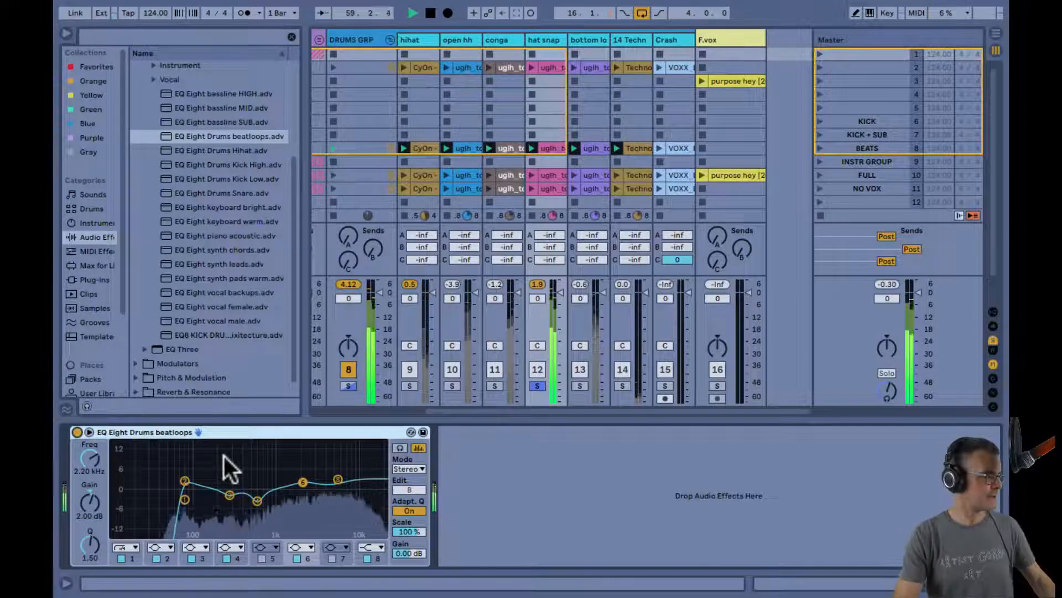
key(z)
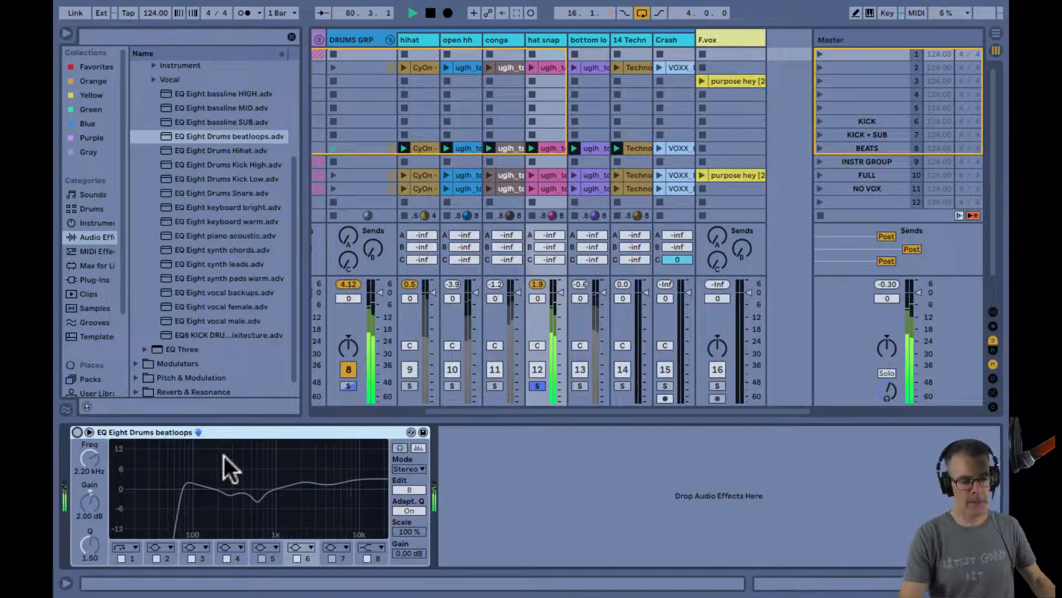
key(0)
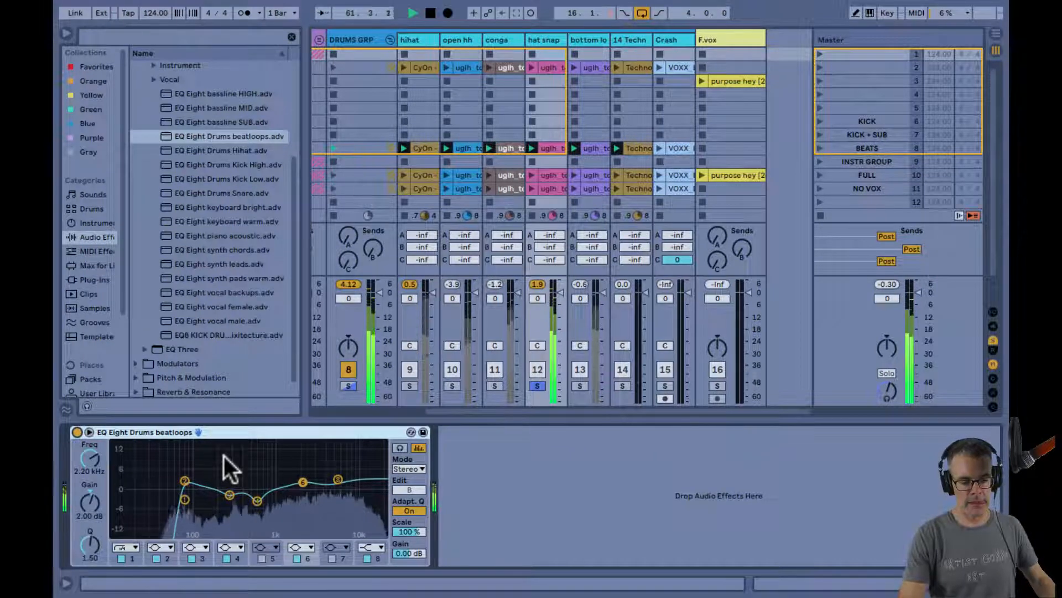
key(0)
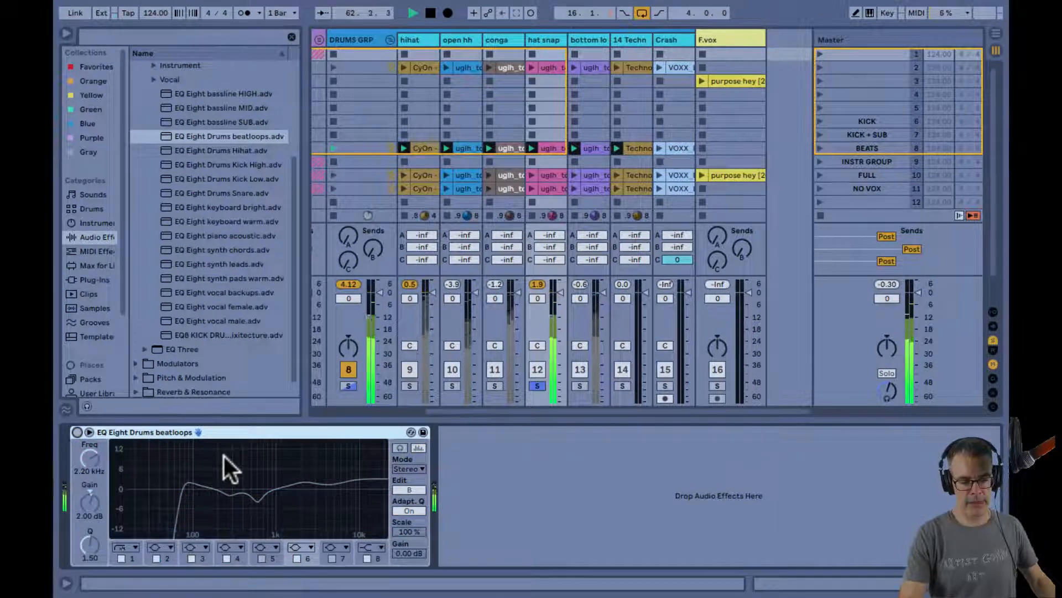
key(0)
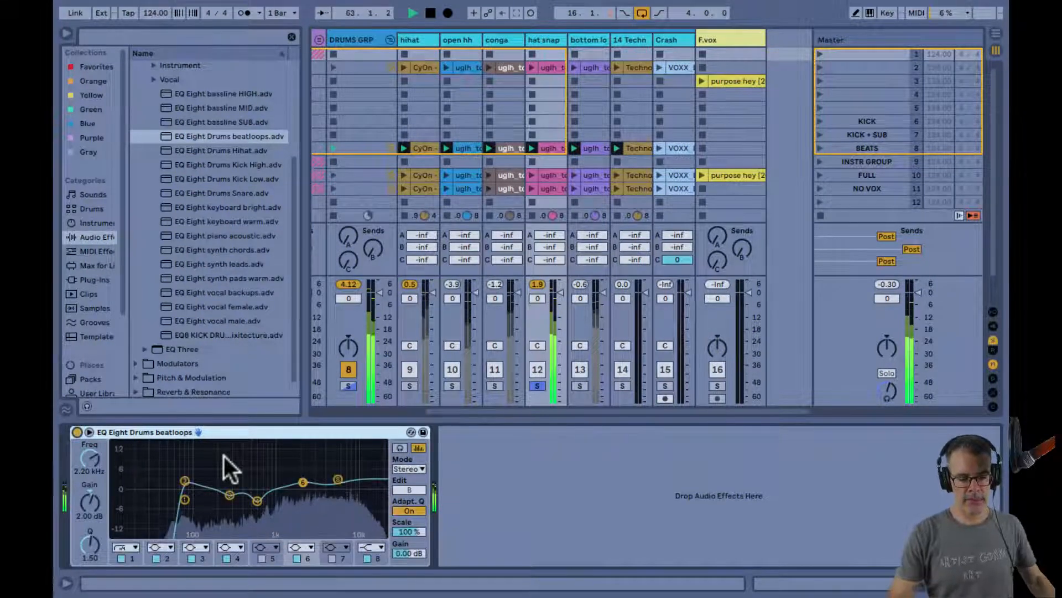
Step: Turn off the solo on hat snap and show the hihat track's EQ Eight
click(535, 386)
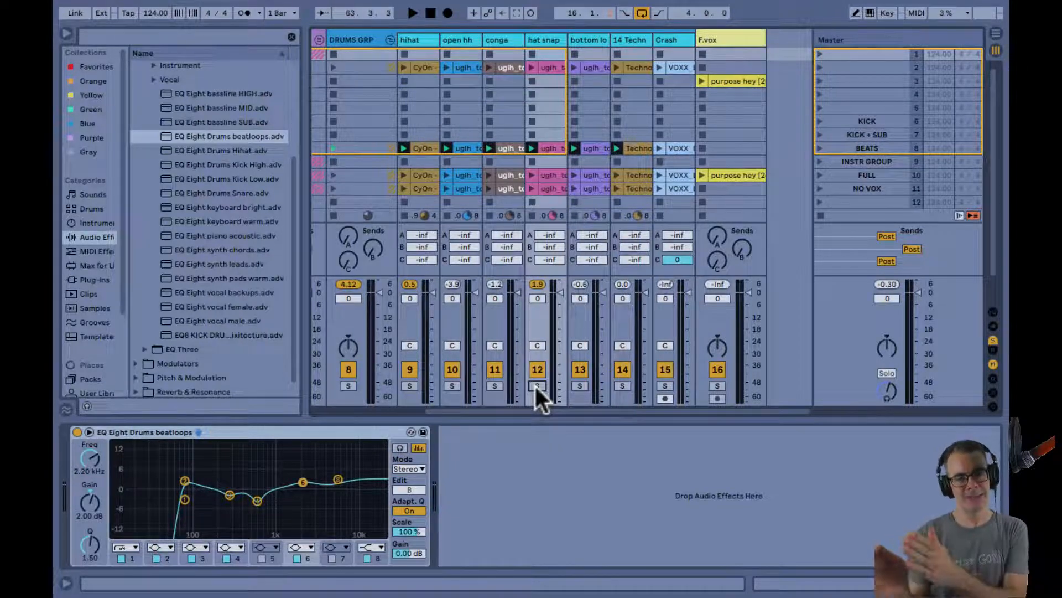
click(426, 38)
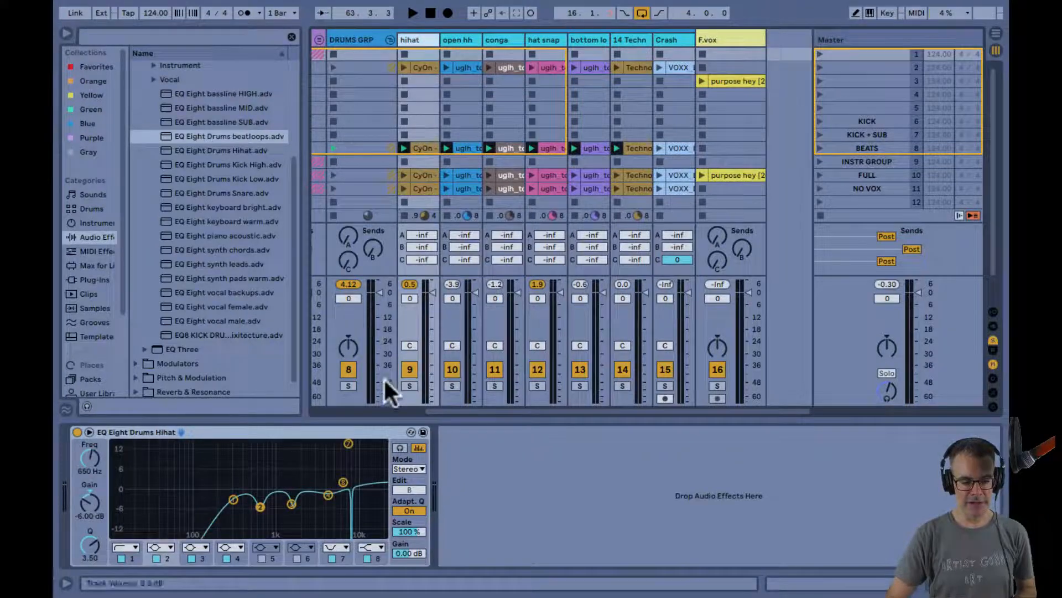
Step: Toggle band 7 of the hihat track's EQ Eight on and off repeatedly, ending with the band switched off
click(331, 558)
click(331, 557)
click(331, 557)
click(331, 557)
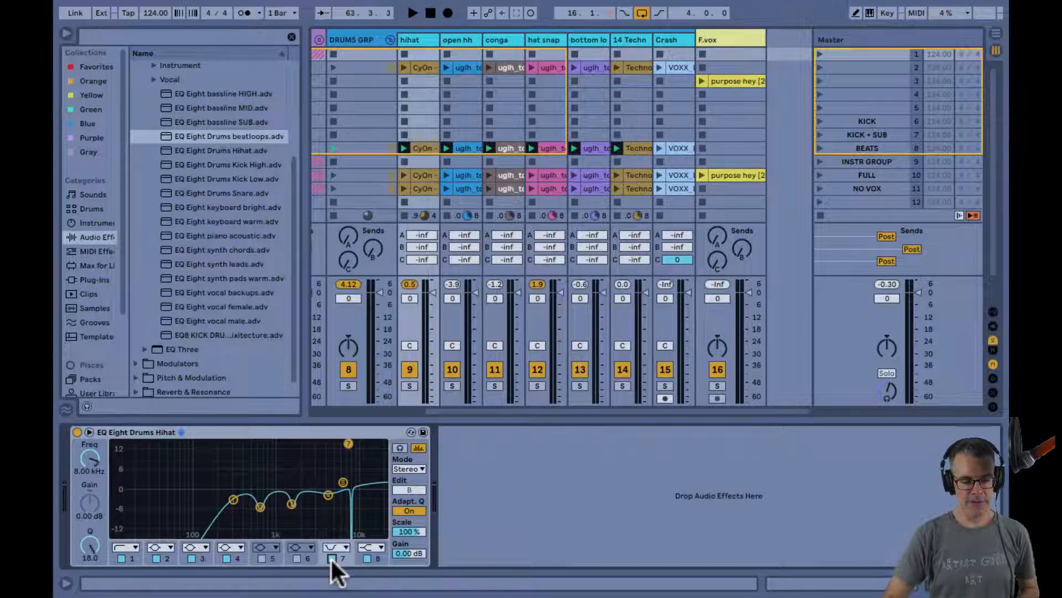
click(331, 558)
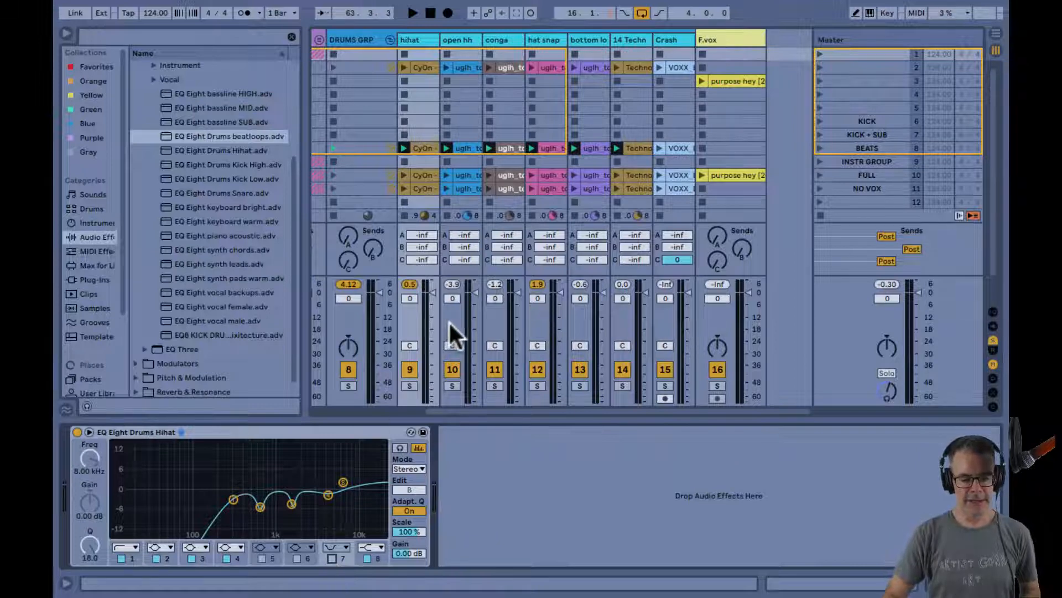
Step: Show the open hh track's EQ Eight and toggle its band 7, ending with the band switched off
click(467, 122)
click(331, 557)
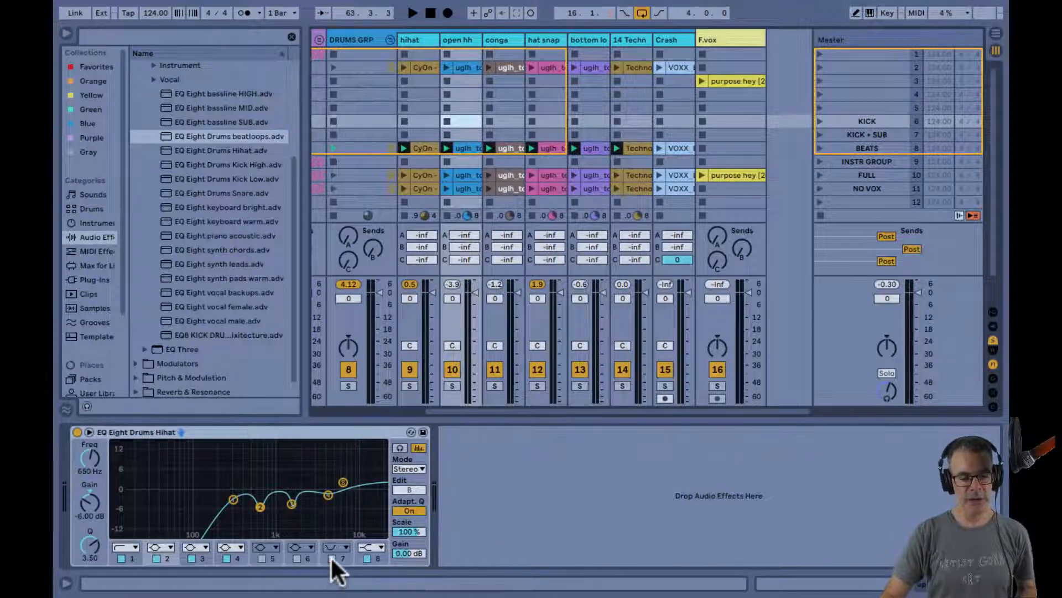
click(331, 557)
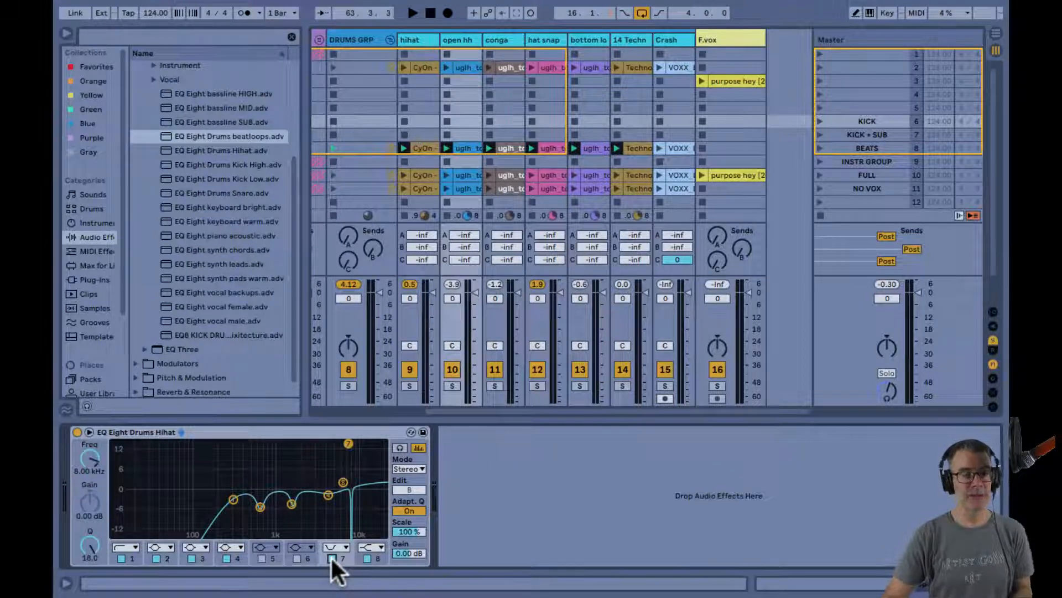
click(331, 557)
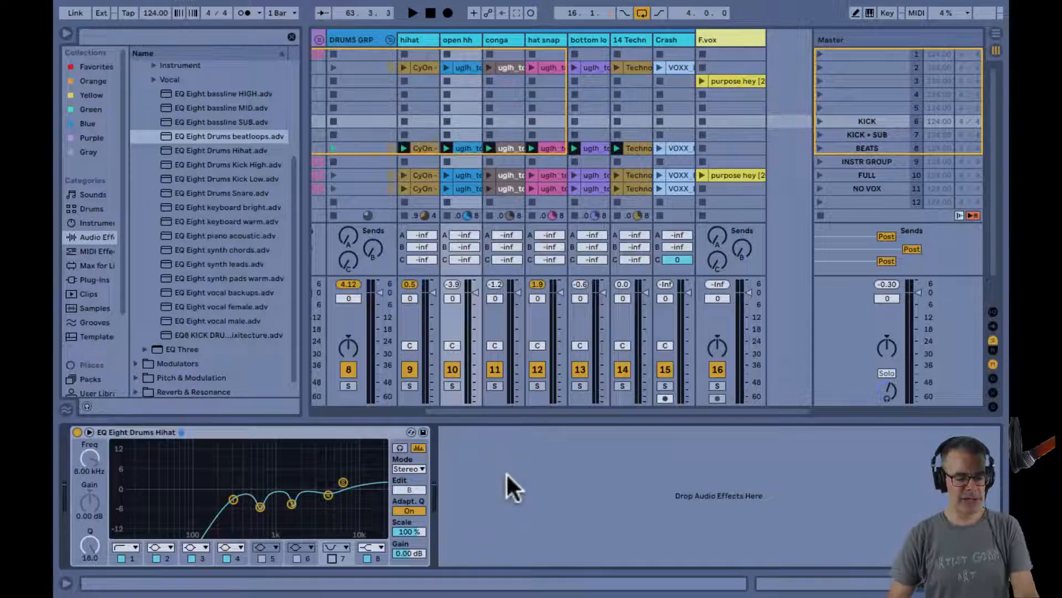
Step: Switch to Firefox to show the start of the How To EQ Your Tracks course page, and return to Ableton Live
key(super+Tab)
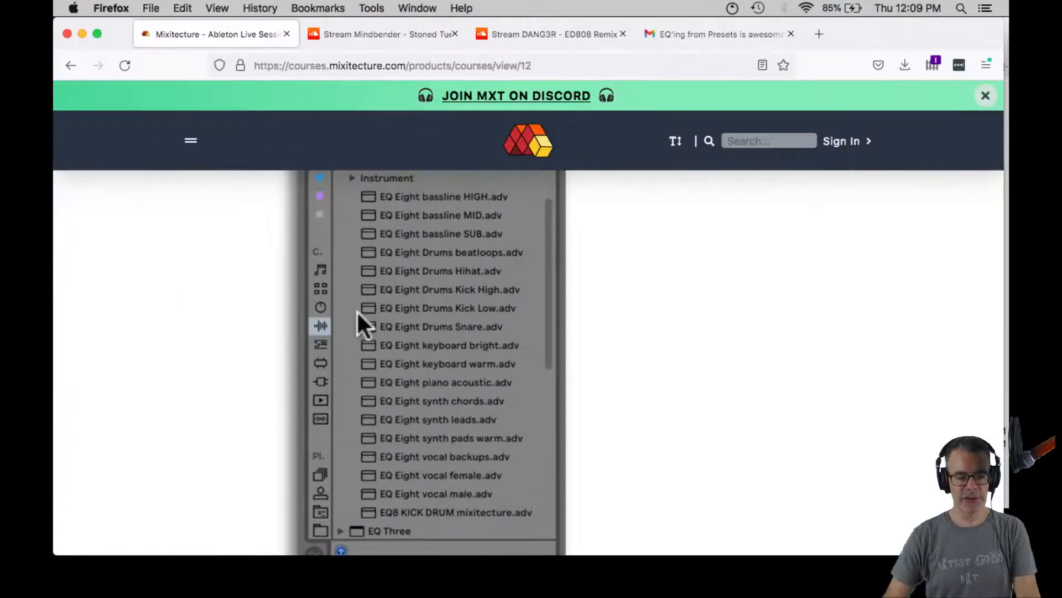
scroll(356, 310, up, 10)
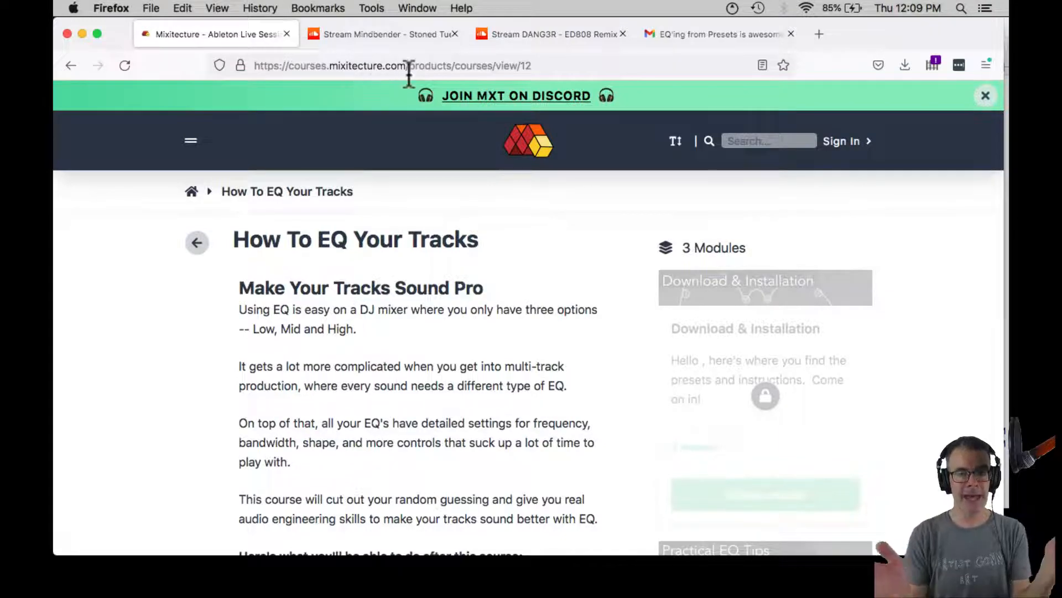
key(super+Tab)
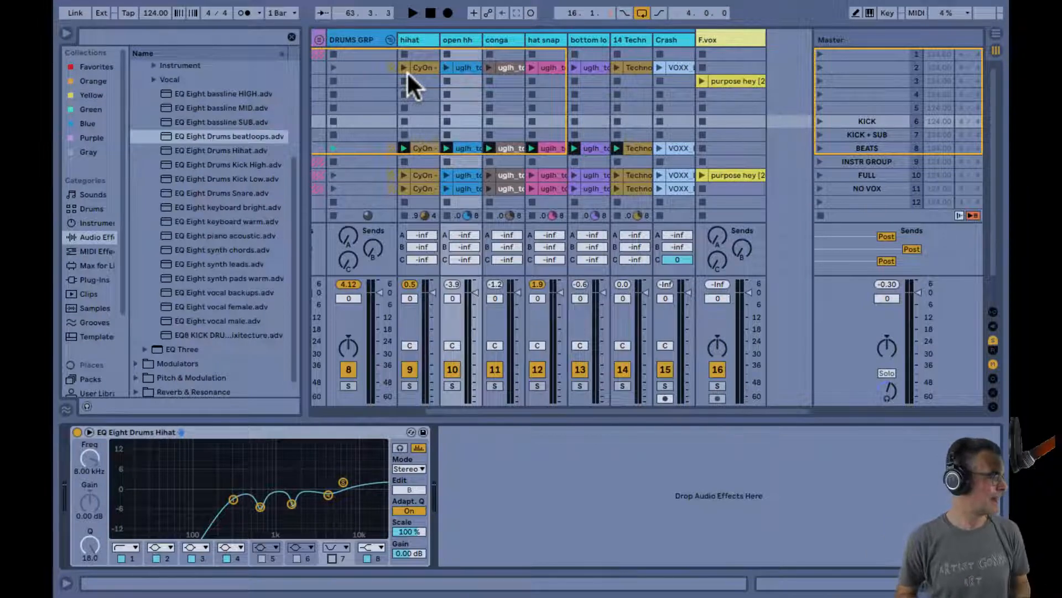
Step: Start playback, audition the hat snap track soloed with its EQ shown, and move the solo to the bottom loop track
key(space)
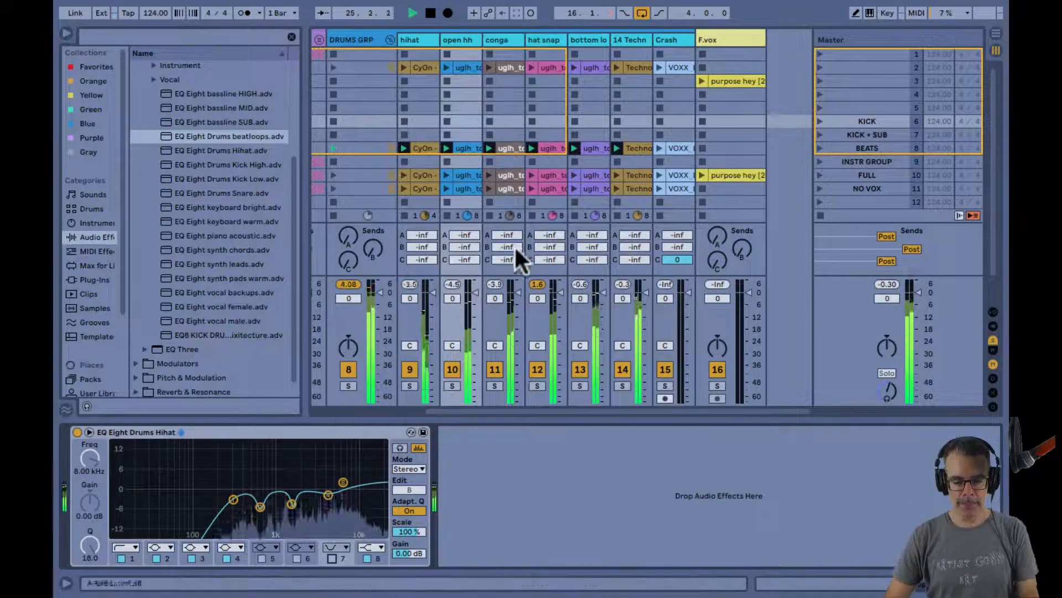
click(536, 384)
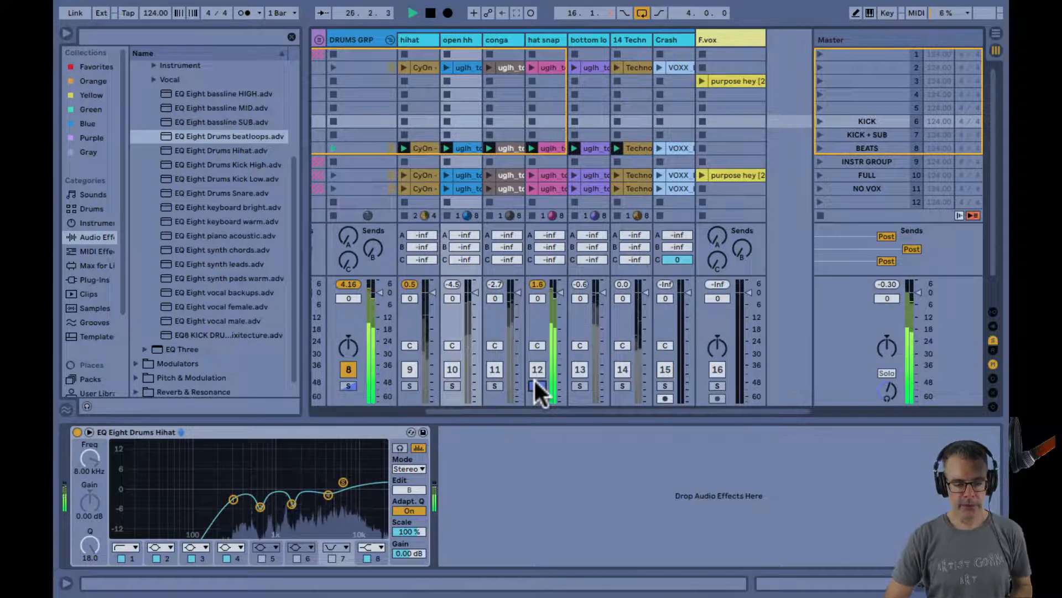
click(546, 38)
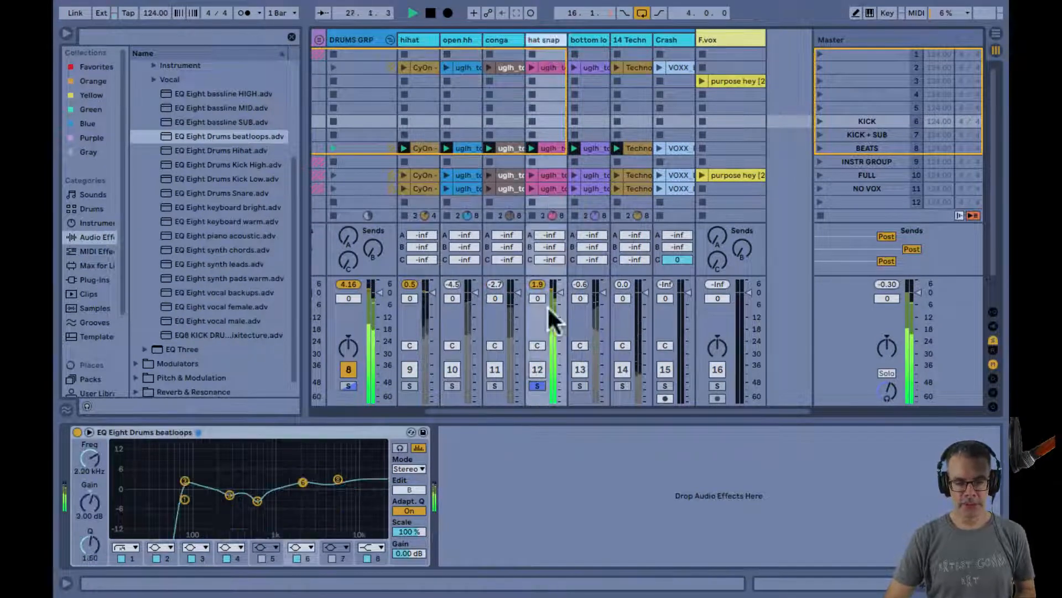
click(580, 385)
click(535, 384)
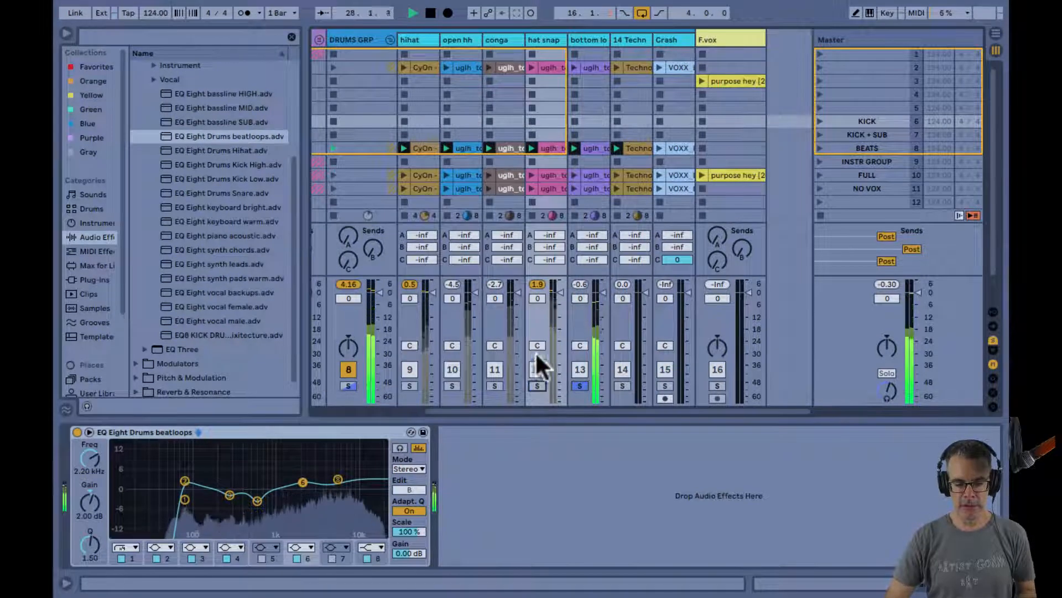
Step: Examine the soloed bottom loop's low frequencies in the master track's enlarged spectrum display, and collapse the display
click(584, 39)
key(Escape)
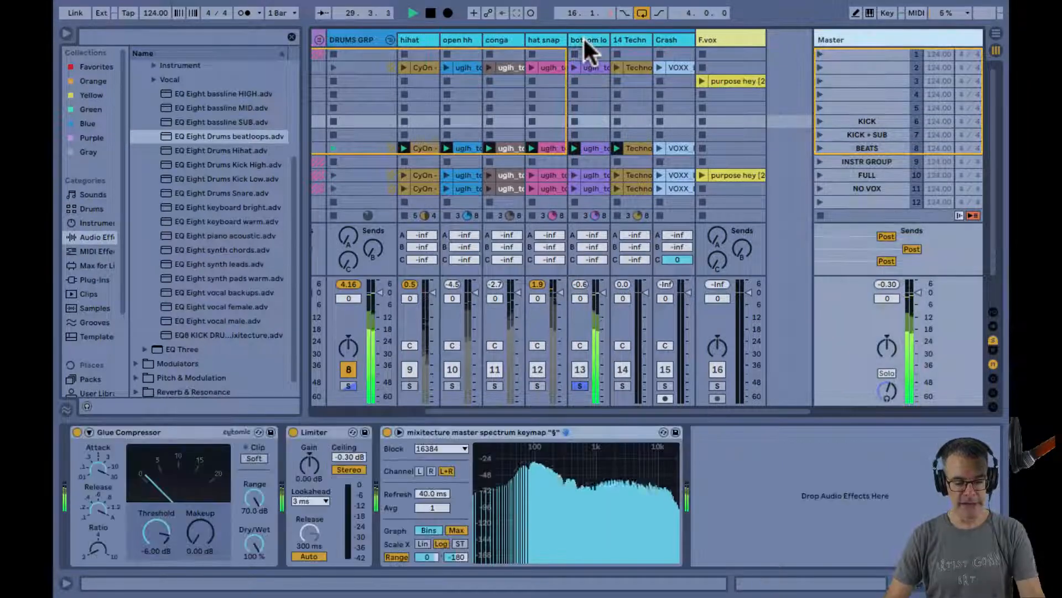
double_click(569, 493)
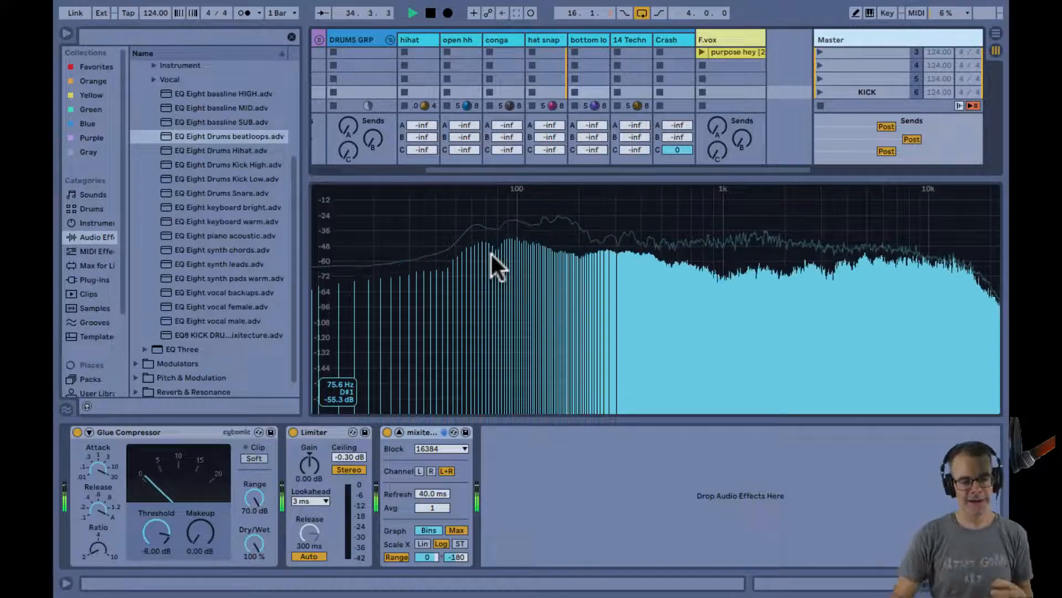
click(491, 254)
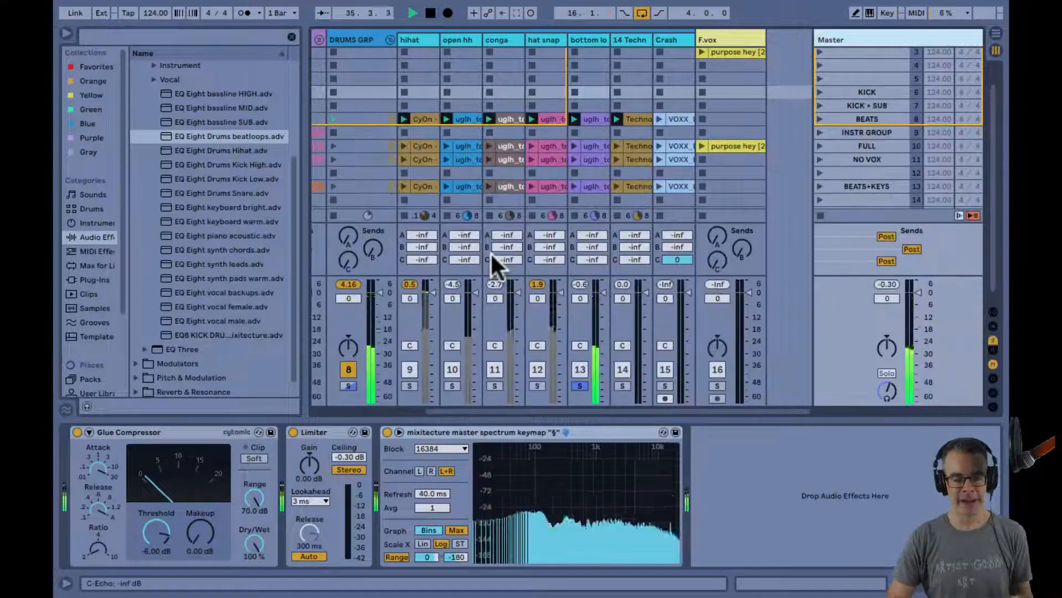
Step: Load the EQ Eight Drums beatloops preset onto the bottom loop track
click(579, 40)
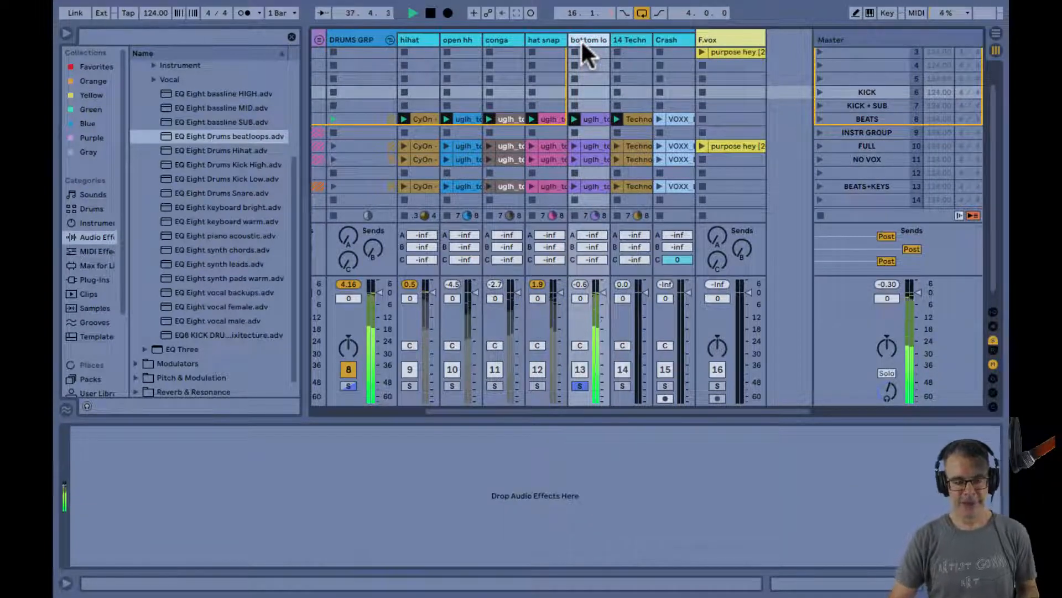
click(238, 134)
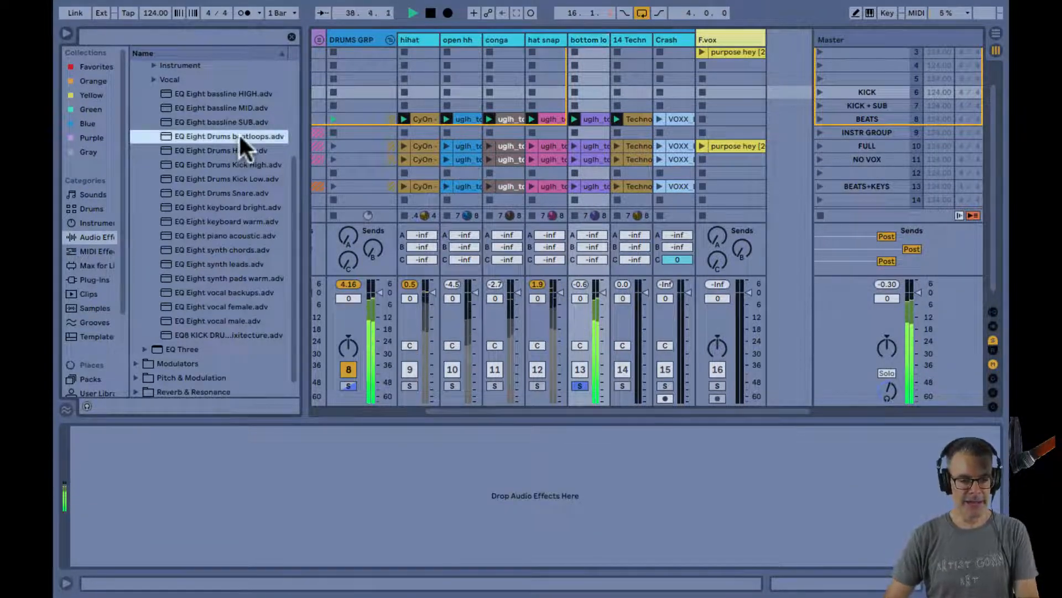
drag(238, 134, 341, 567)
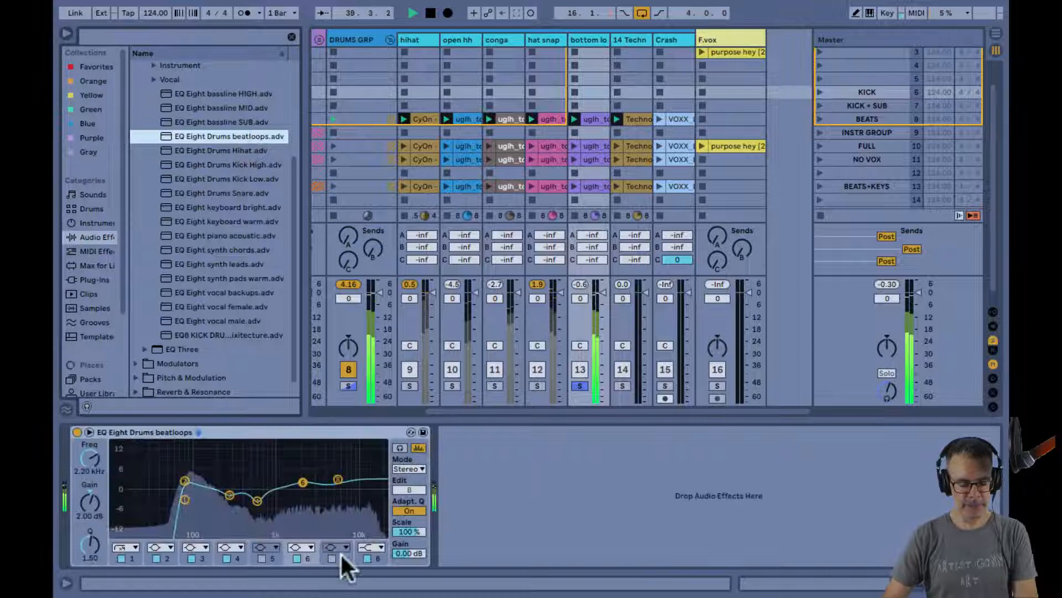
Step: Turn off bands 2, 3, 4, 6 and 8 of bottom loop's EQ, set band 1's low cut to 194 Hz with Q 0.81, and hide the sends
double_click(330, 506)
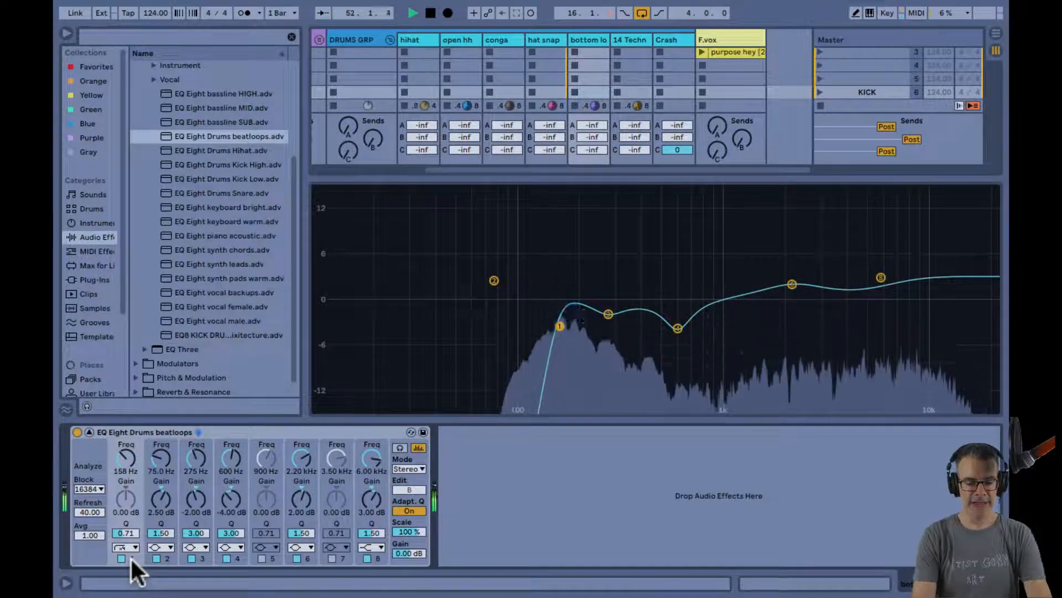
click(191, 558)
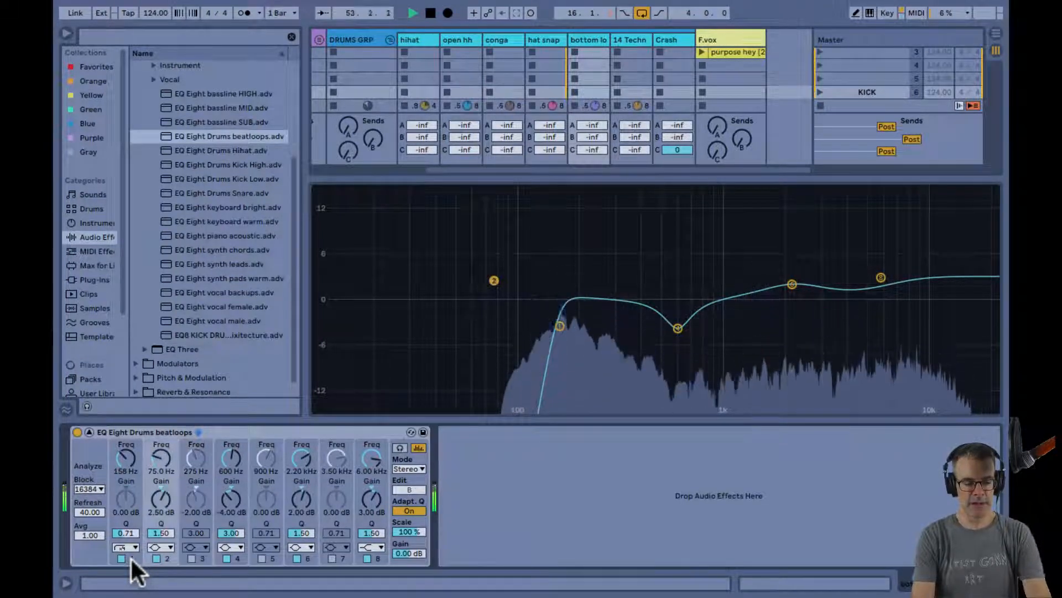
click(157, 558)
click(227, 558)
click(297, 559)
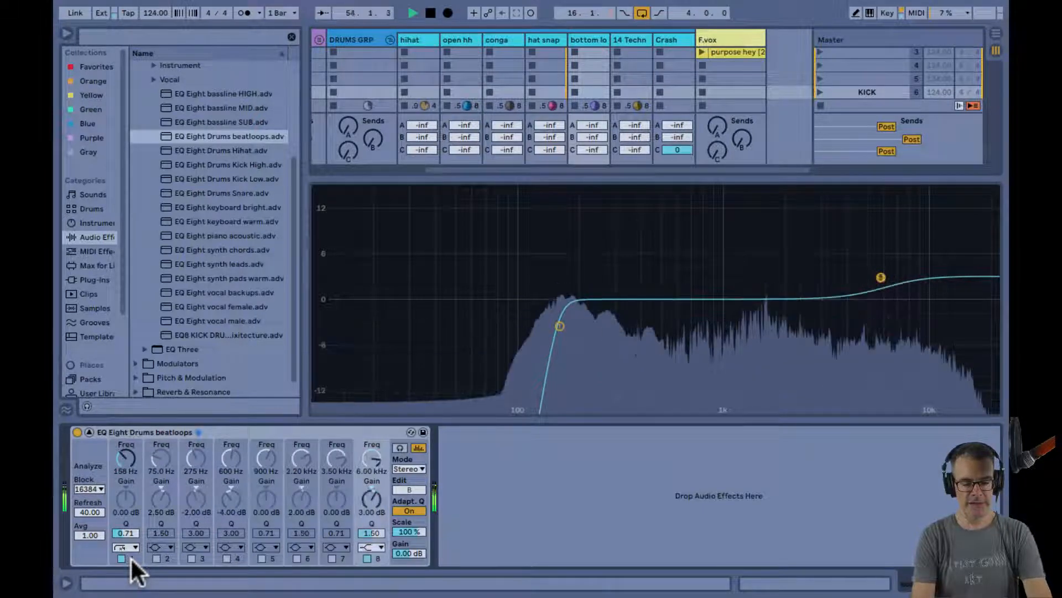
click(367, 559)
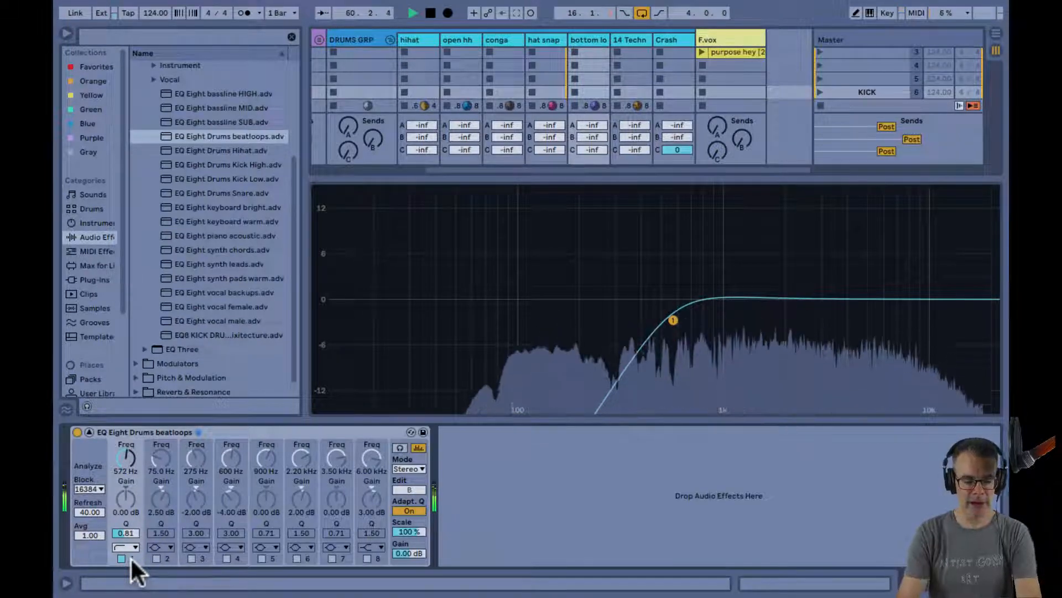
key(alt+super+s)
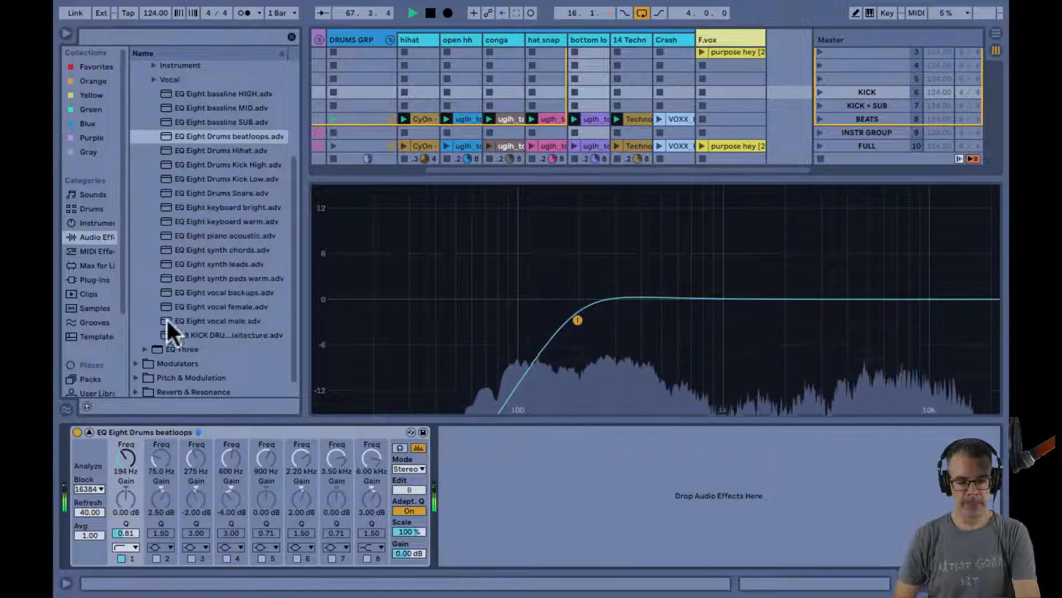
double_click(415, 221)
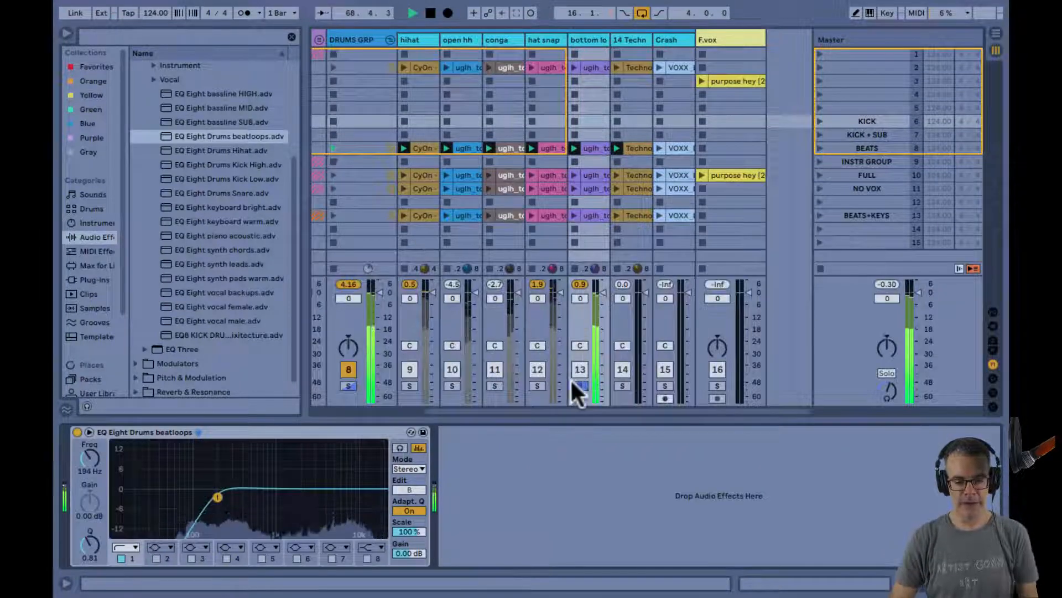
Step: Solo the 14-Techno FX Sweep 03 track, restart playback and load the EQ Eight Drums Hihat preset onto it
click(622, 386)
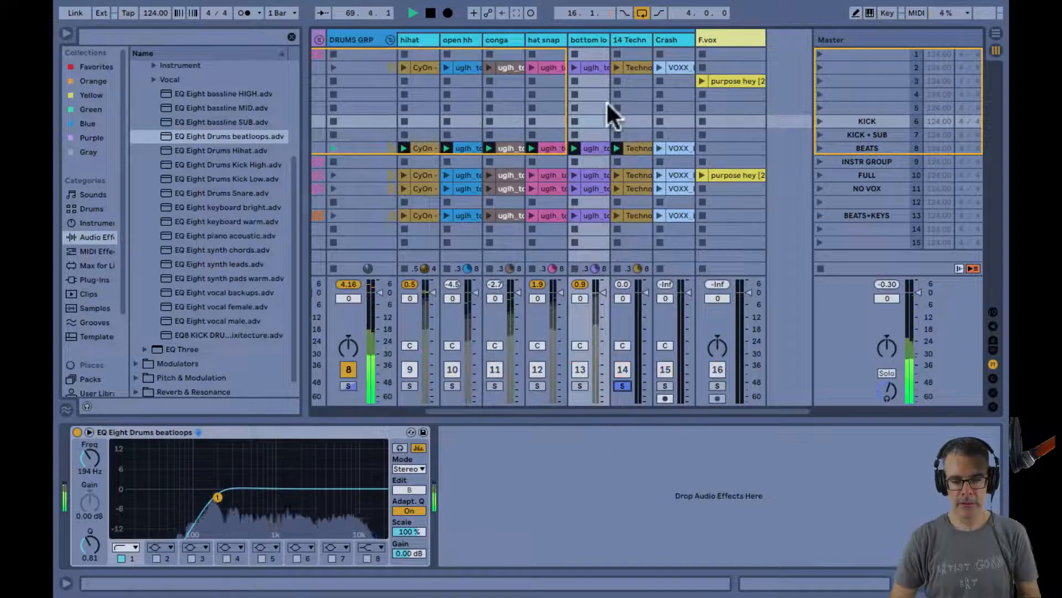
key(space)
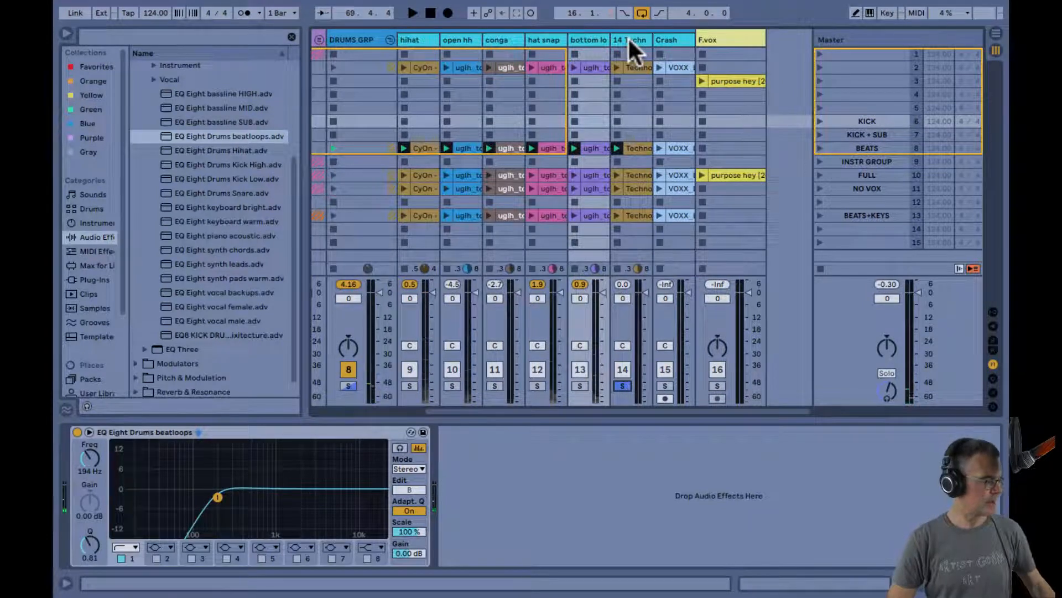
key(space)
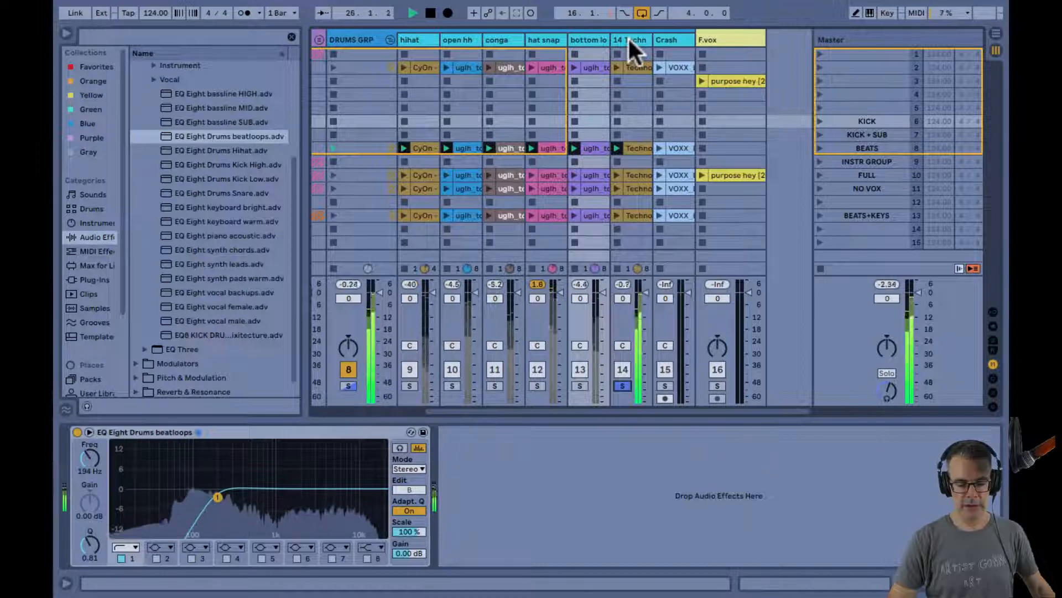
click(631, 105)
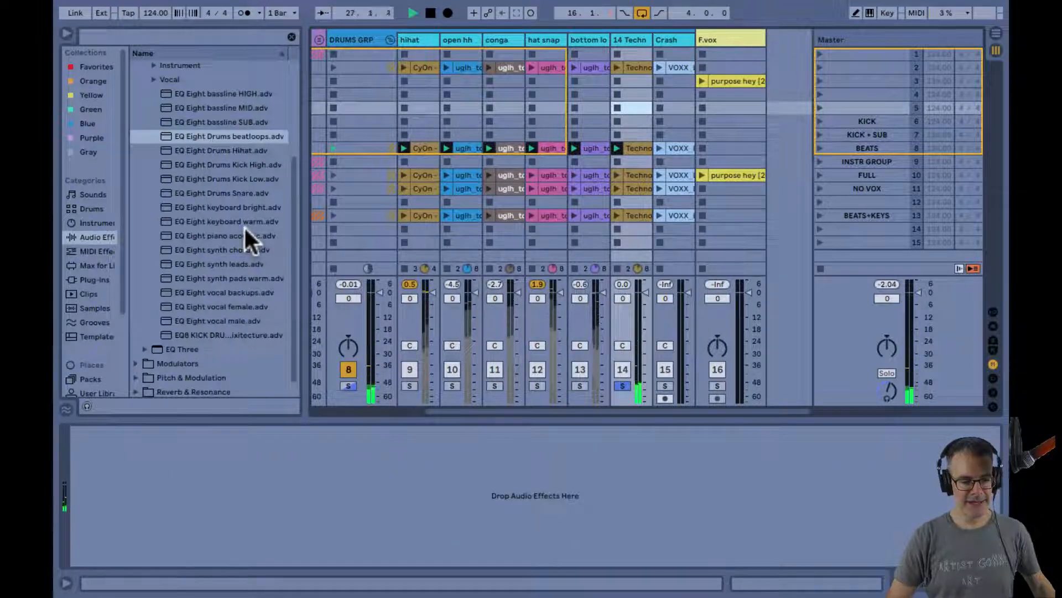
double_click(224, 151)
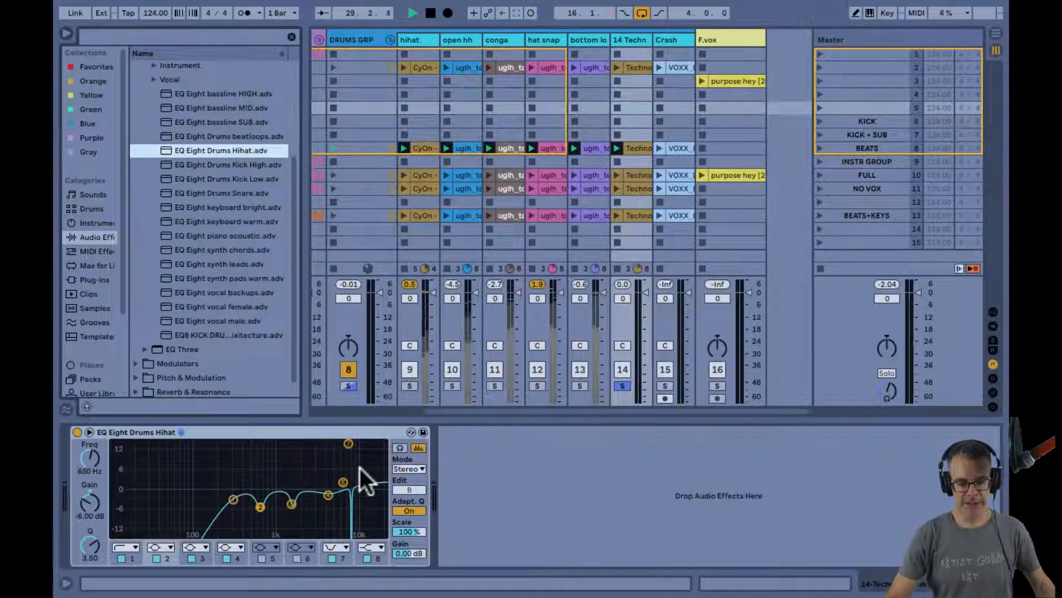
Step: Reduce the techno sweep's EQ to band 1 plus cuts at 1.27 kHz (-5.62 dB, Q 6.21) and 3.27 kHz (-6.91 dB, Q 5.49), and play it
click(360, 467)
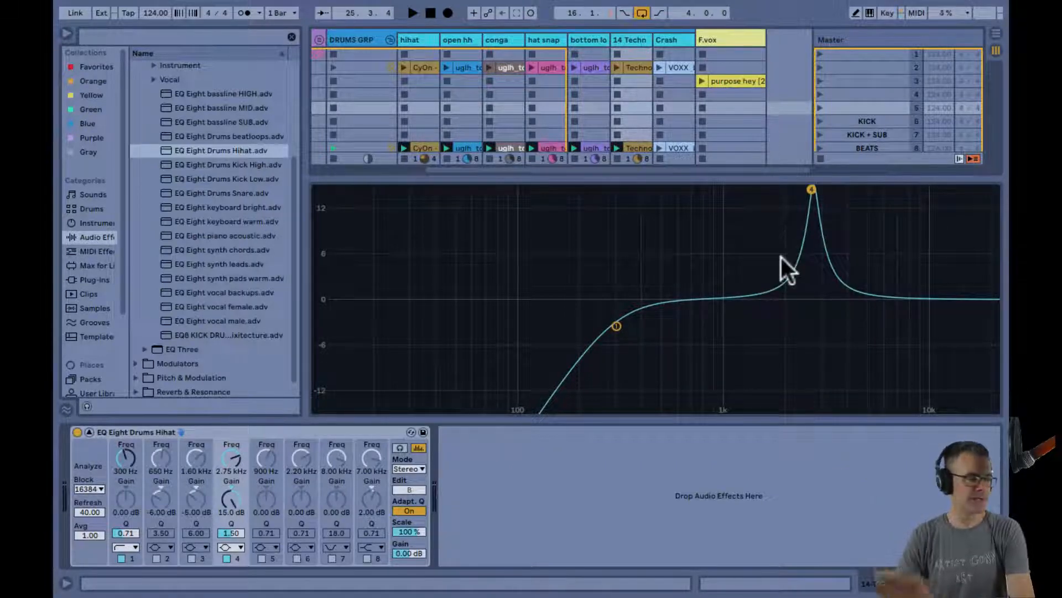
key(space)
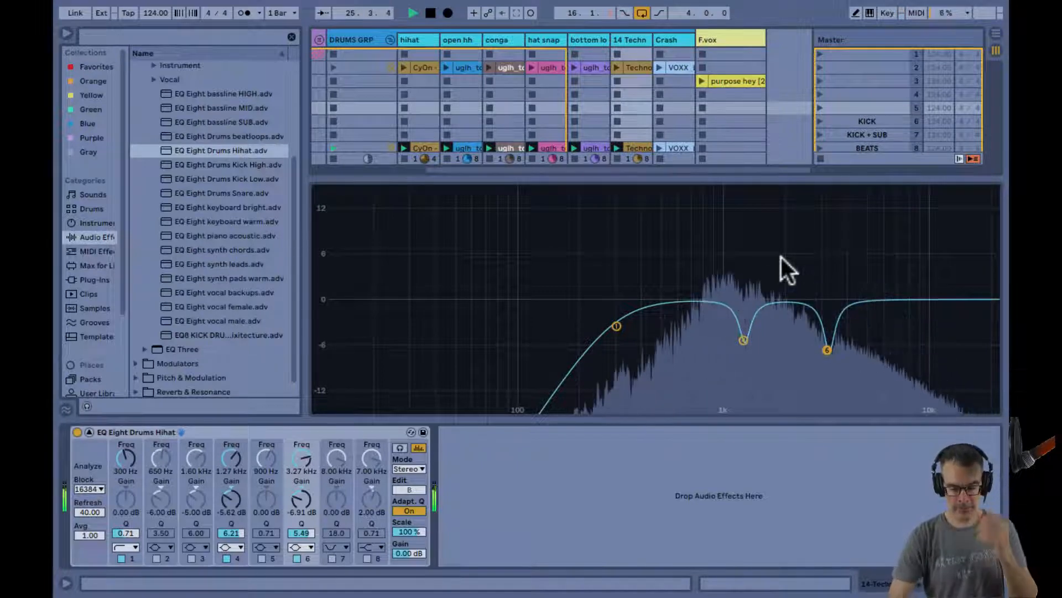
Step: Map the on/off switch of the 14-Techno FX Sweep 03 track's EQ Eight to the computer key z
key(ctrl+k)
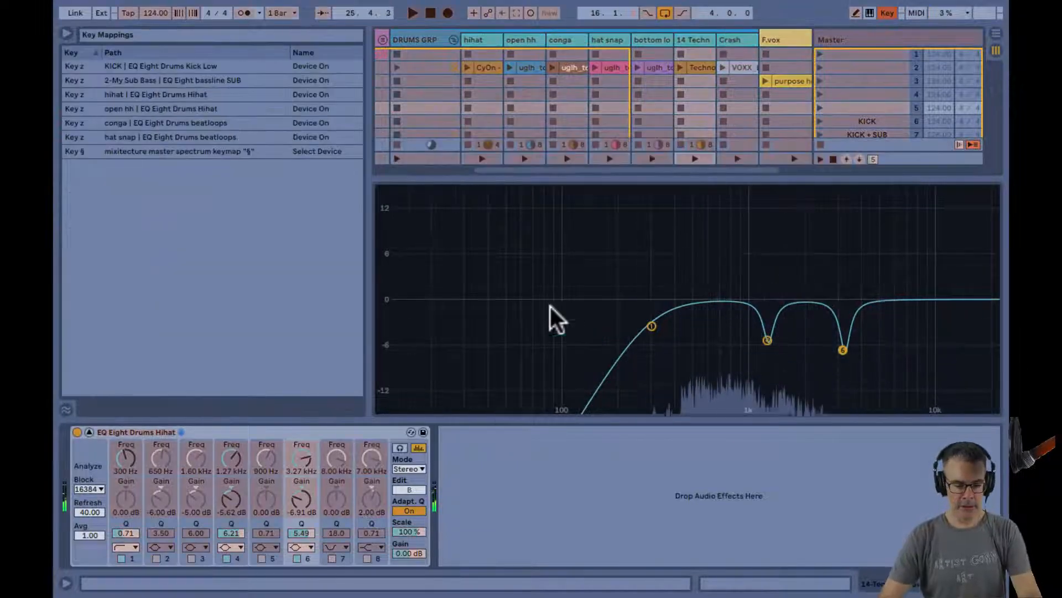
click(77, 431)
key(z)
key(super+k)
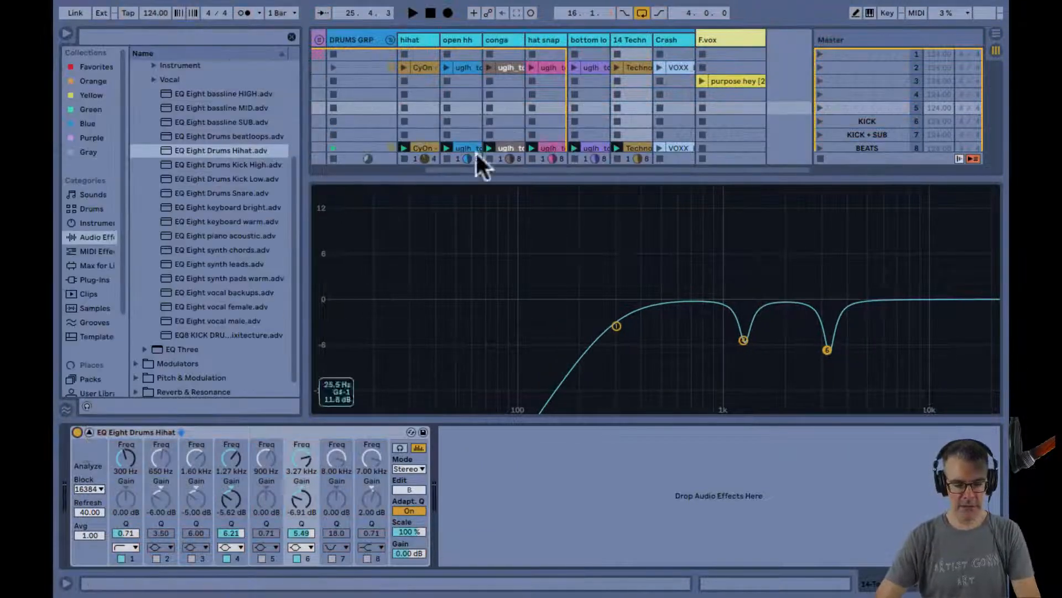
Step: Map the on/off switch of the bottom loop track's EQ Eight to the computer key z
click(584, 38)
key(super+k)
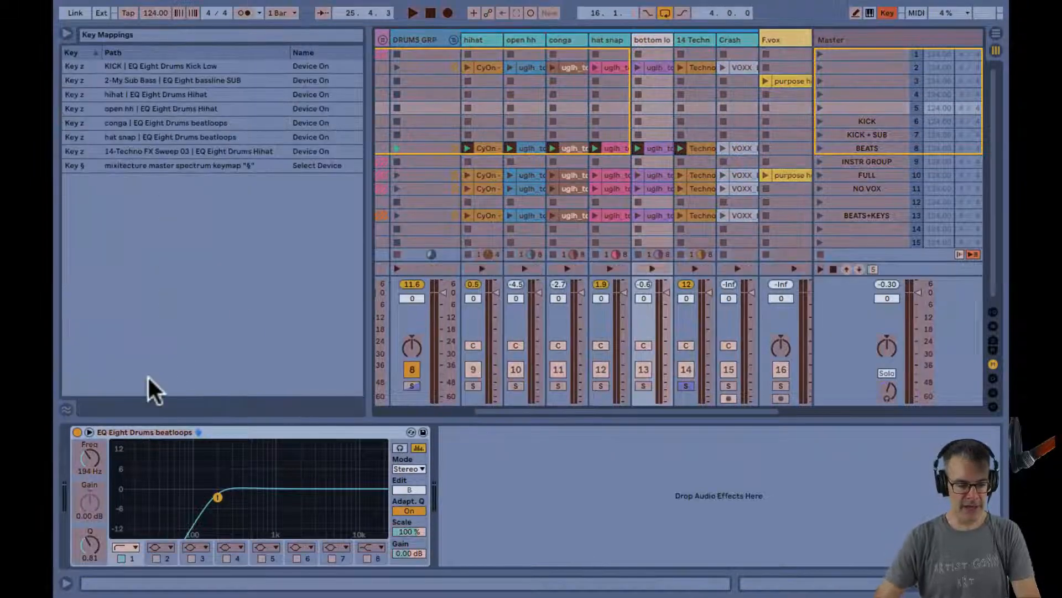
click(77, 433)
key(z)
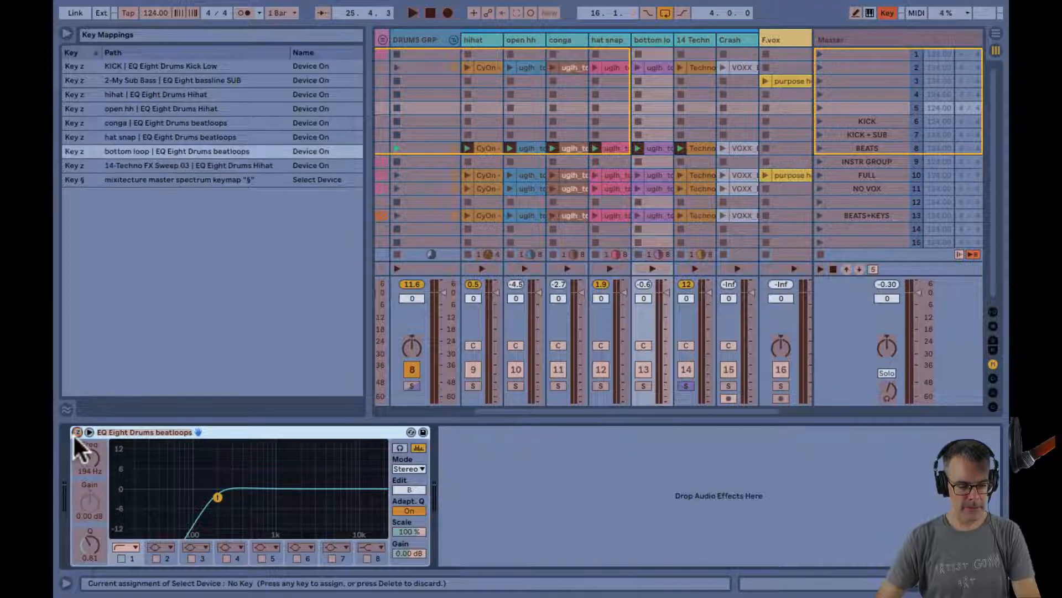
Step: Leave key mapping mode and bring up the EQ Eight of the 14-Techno FX Sweep 03 track
key(super+k)
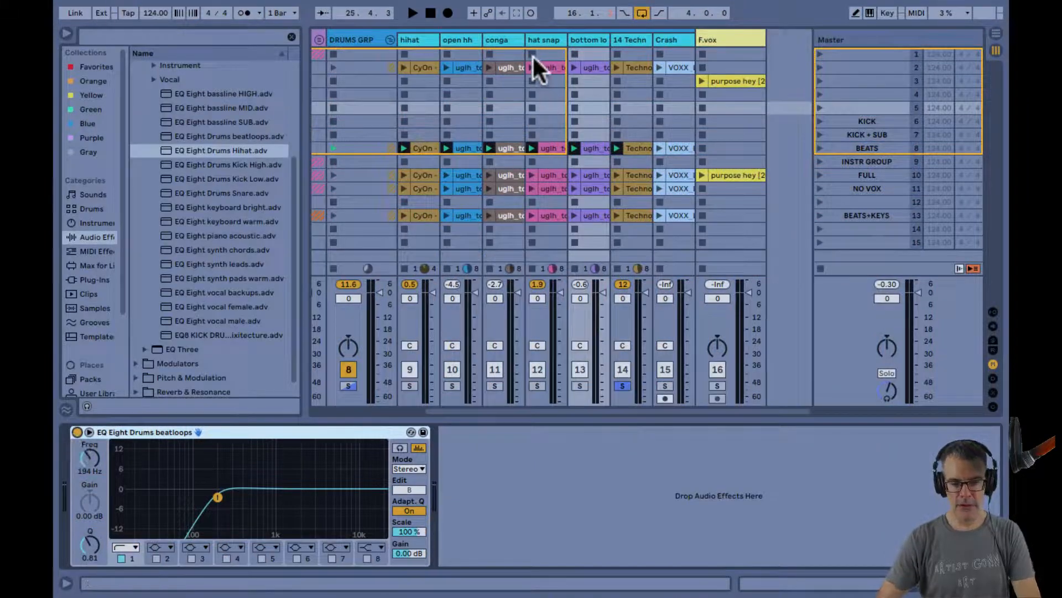
click(541, 37)
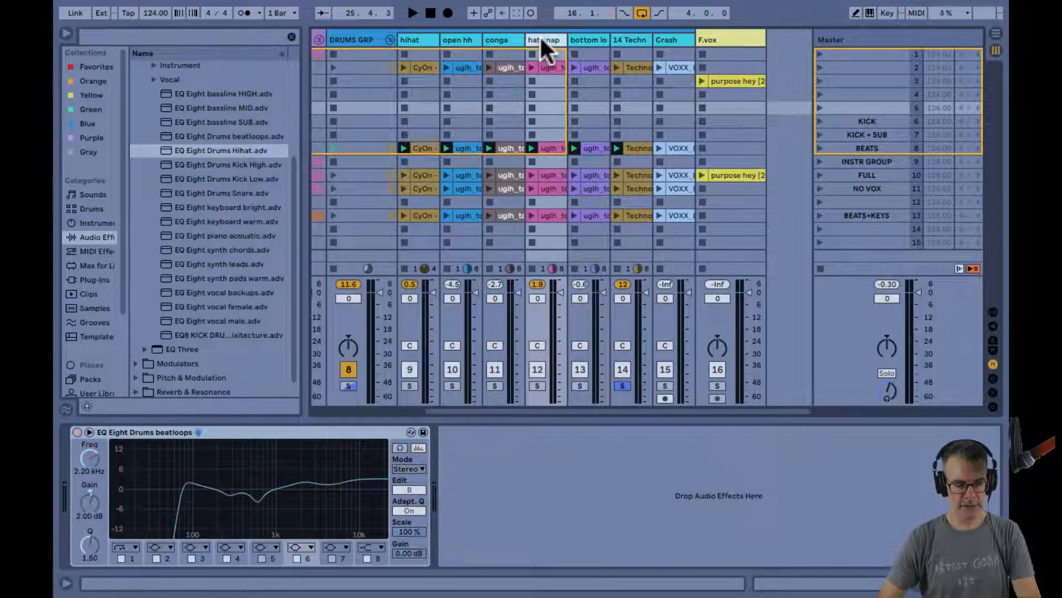
key(Right)
key(Right)
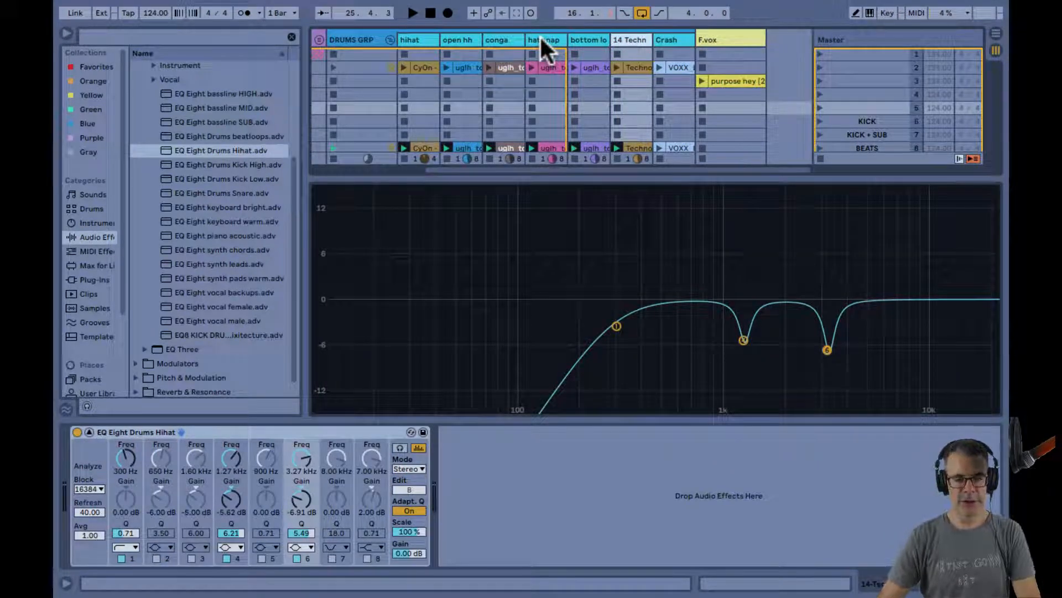
Step: Play the soloed techno sweep and switch its EQ Eight off and on to compare the sound
key(space)
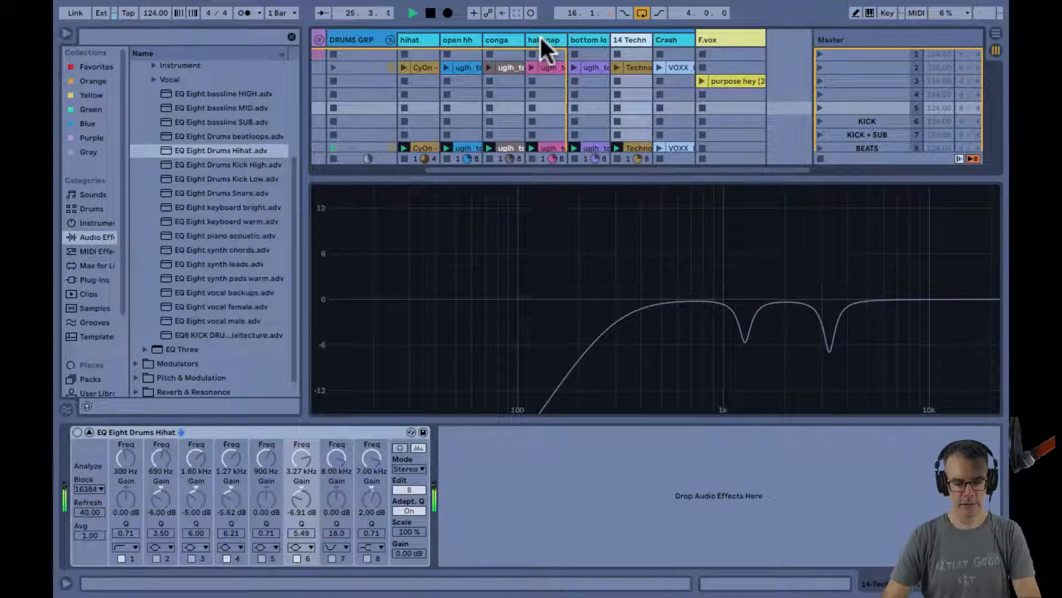
key(space)
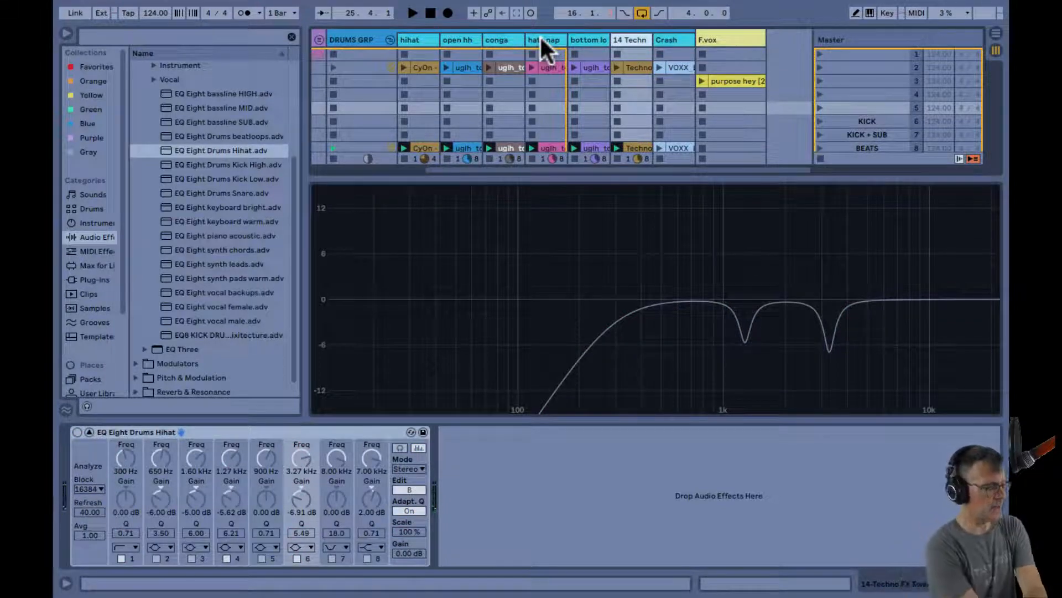
key(space)
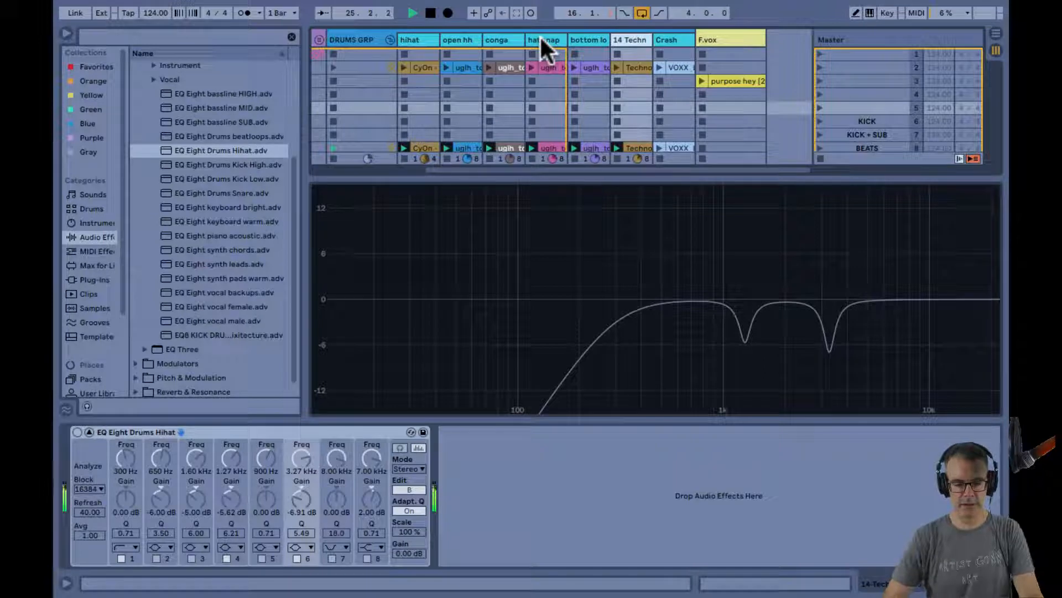
key(0)
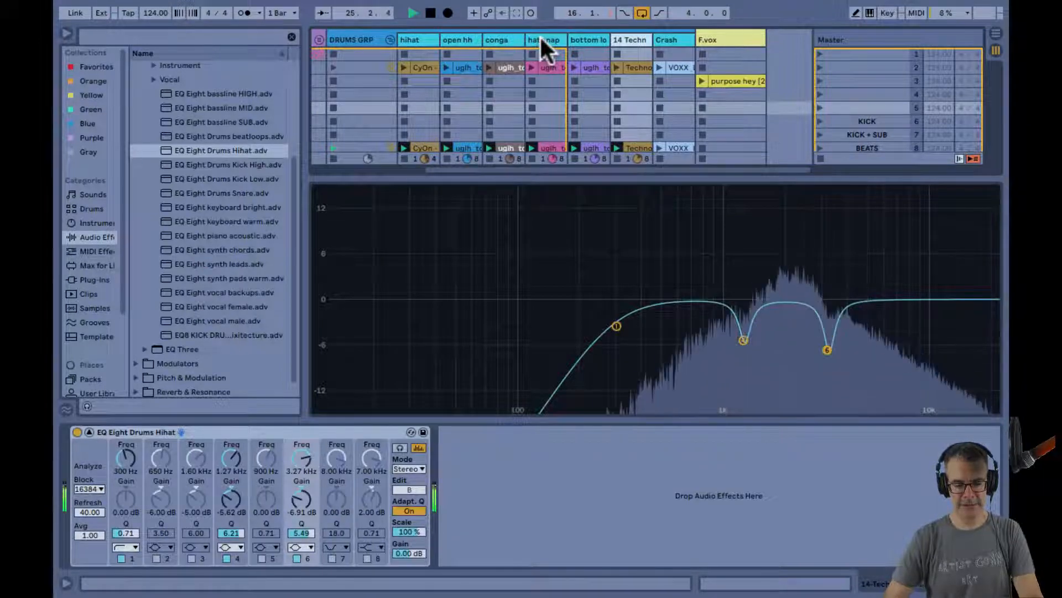
key(0)
key(space)
key(space)
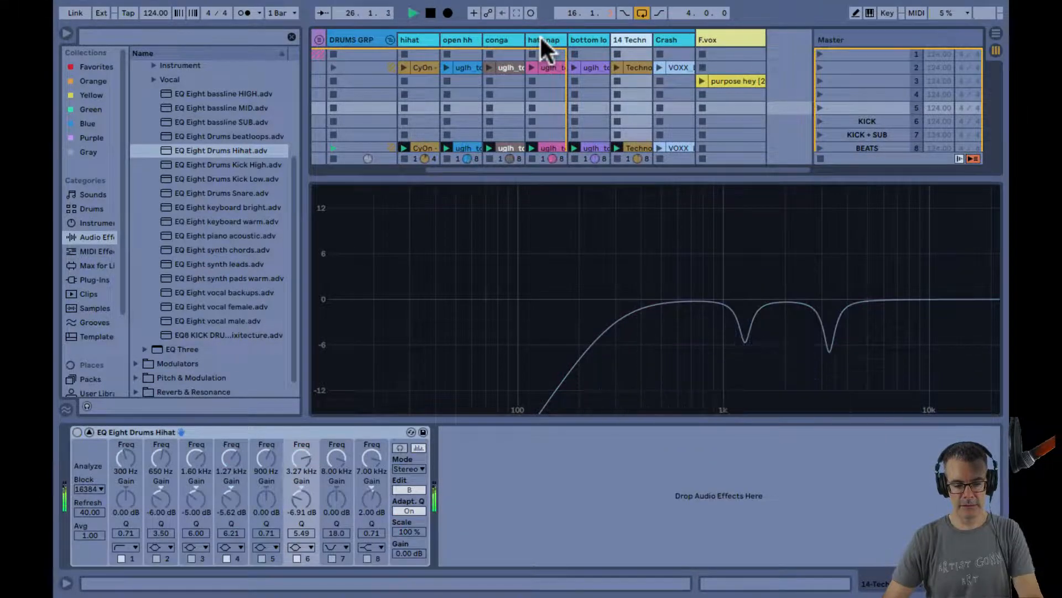
key(0)
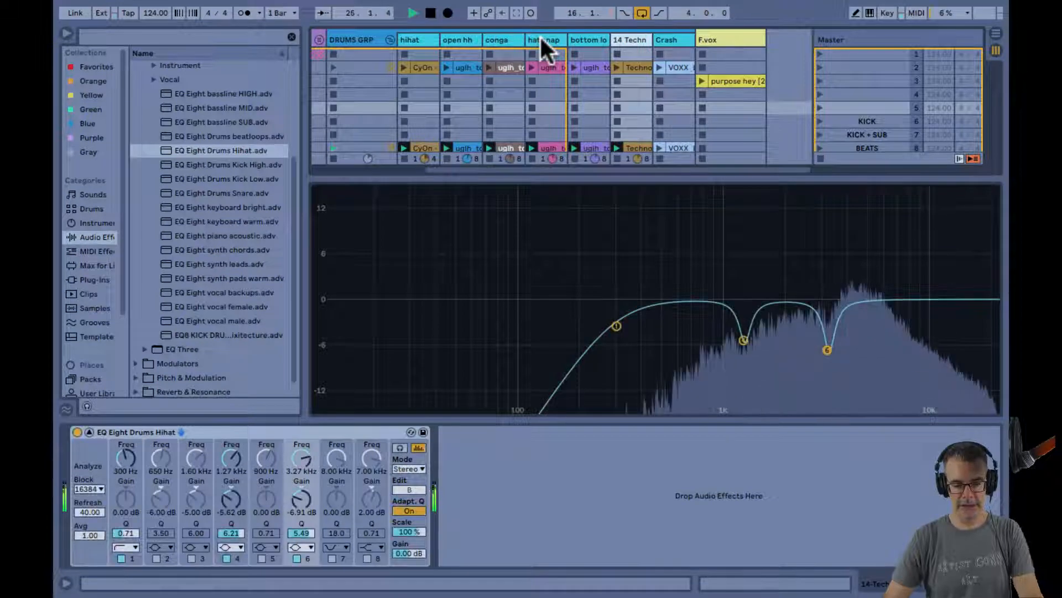
Step: Deepen the techno sweep's EQ cuts to -15.0 dB with Q 2.39 at 3.27 kHz and -10.8 dB at 1.27 kHz
key(space)
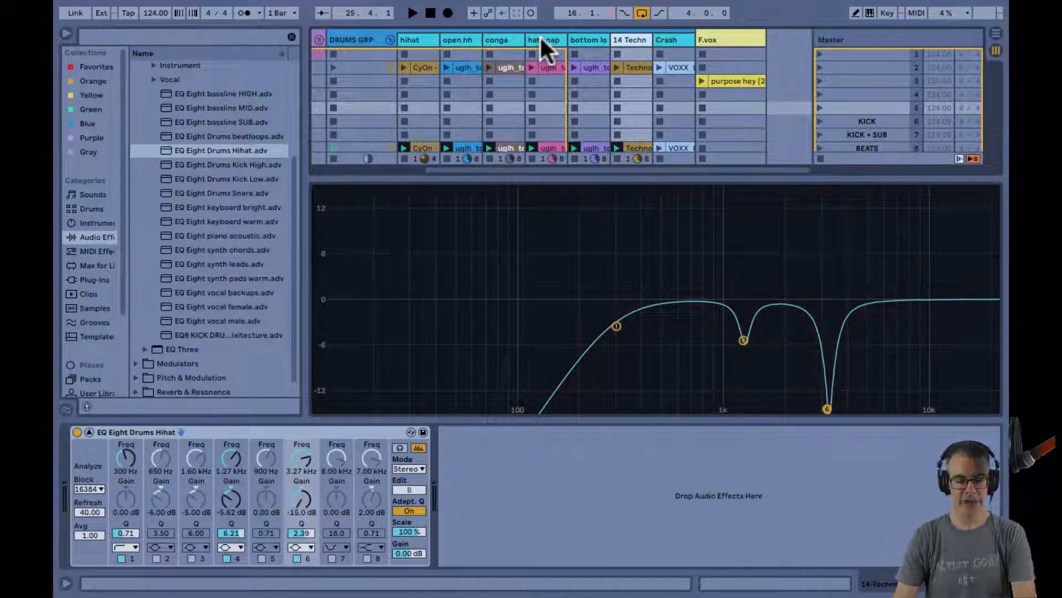
key(space)
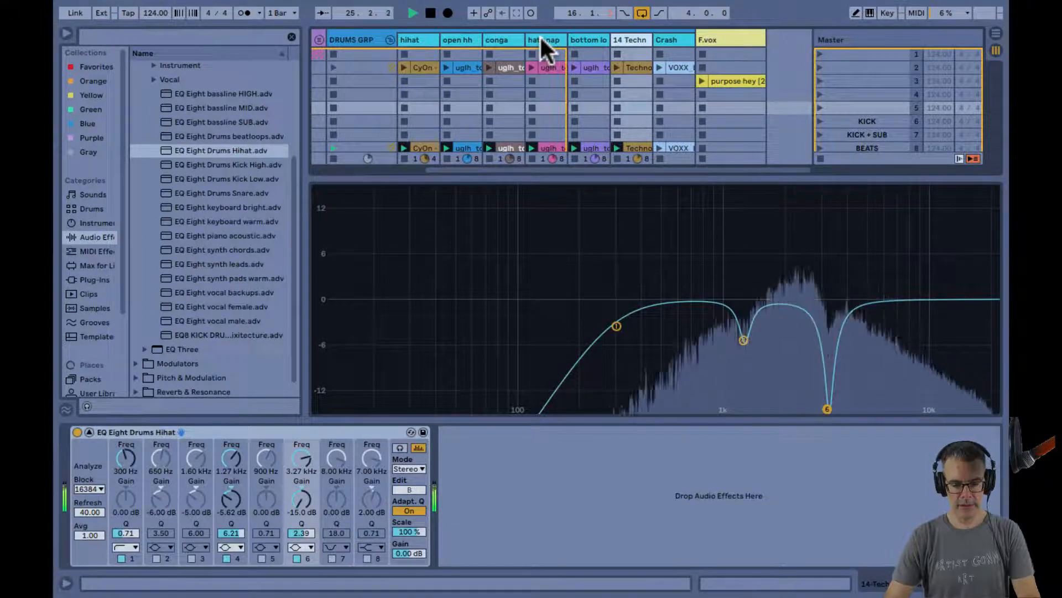
key(space)
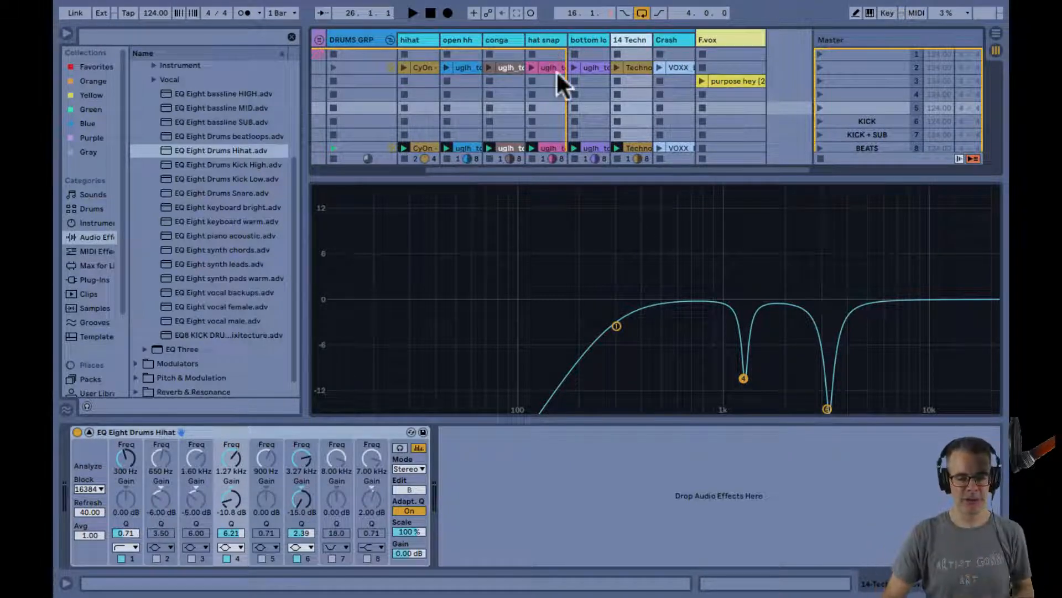
double_click(629, 273)
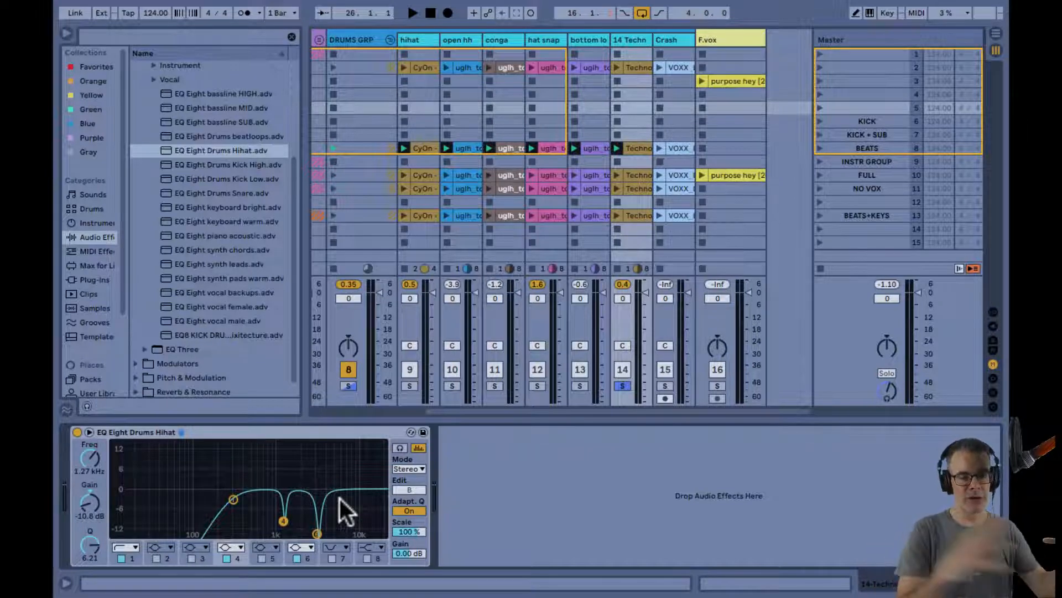
Step: Unsolo the 14-Techno FX Sweep 03 track, play the drum tracks together and select DRUMS GRP
click(622, 385)
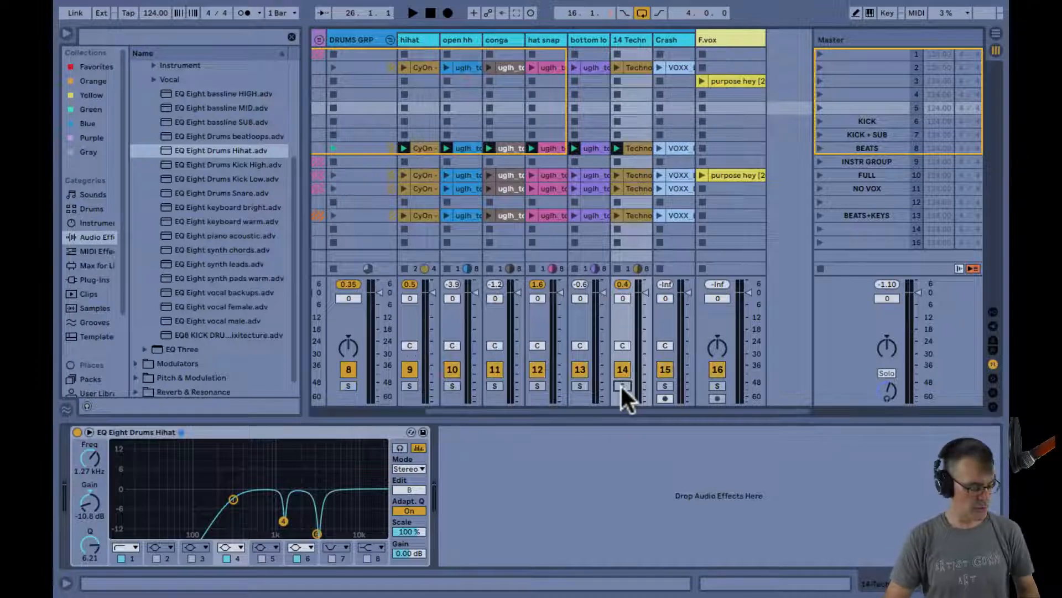
key(space)
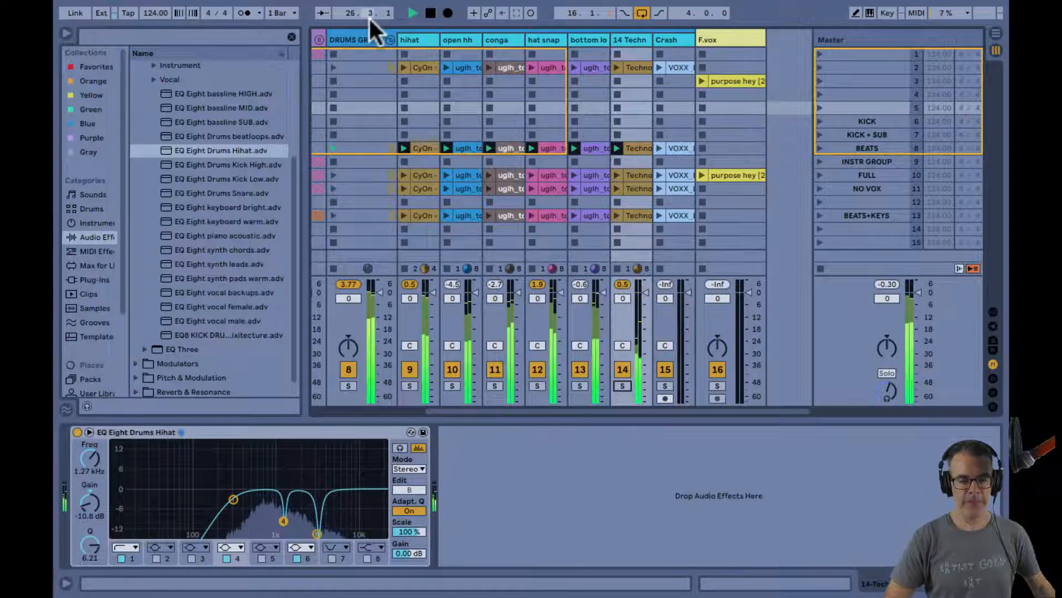
click(367, 41)
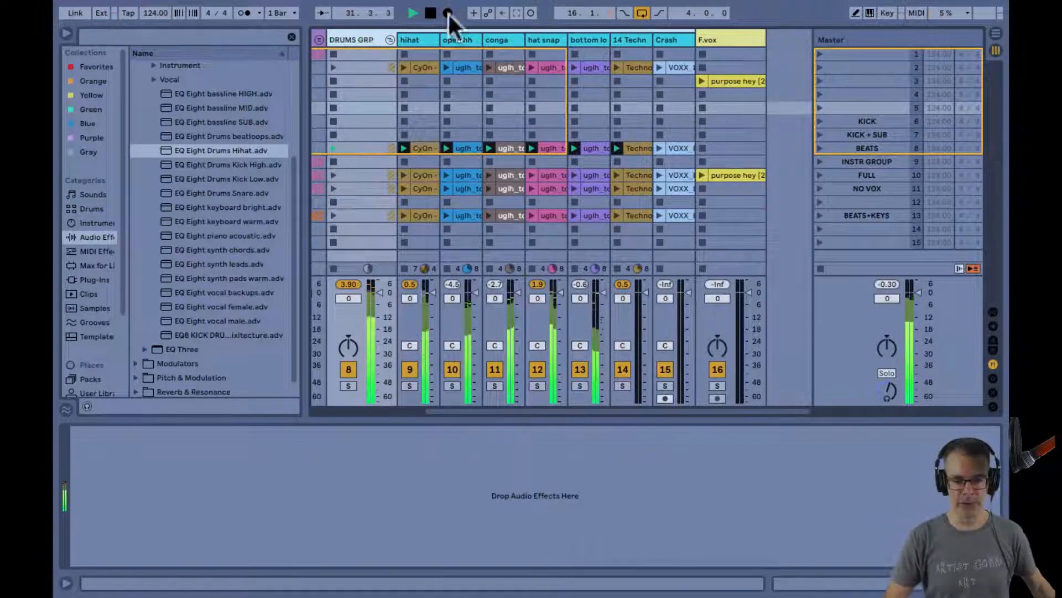
Step: Launch the Crash track's VOXX clip in the BEATS scene and turn on looping for it
click(669, 38)
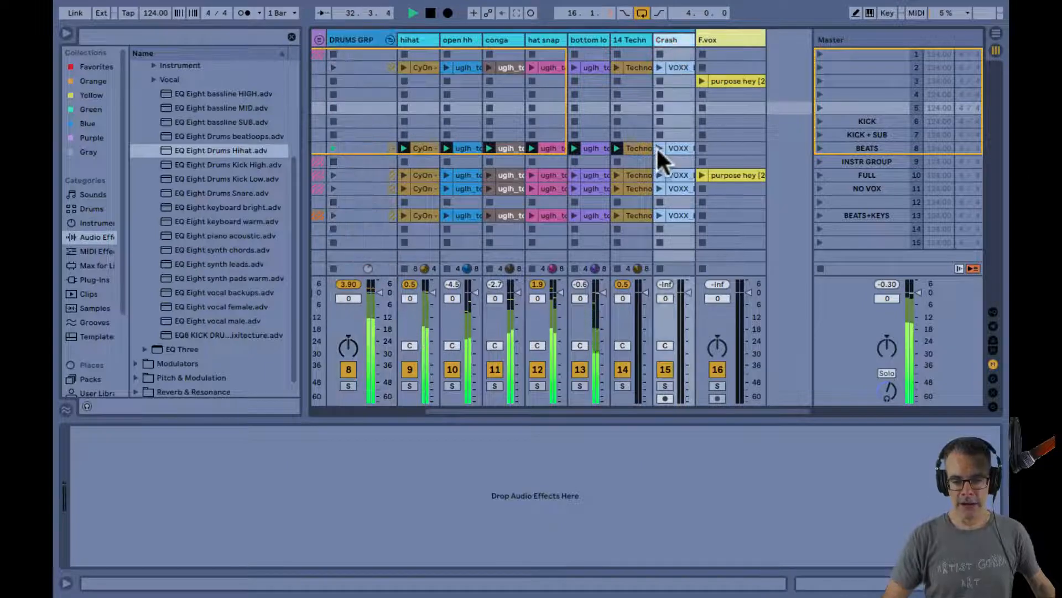
click(658, 147)
click(676, 146)
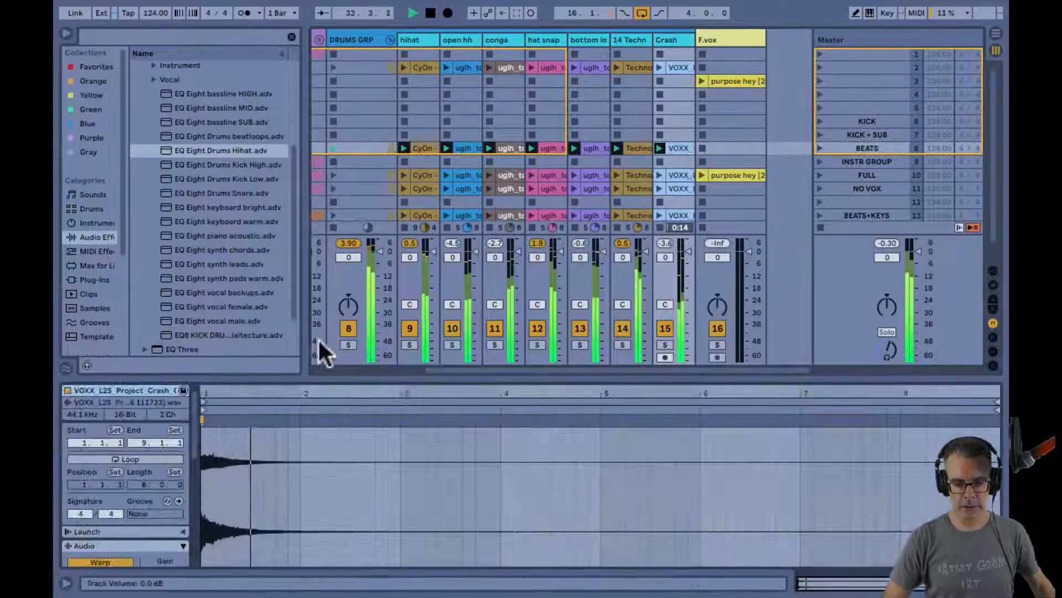
click(101, 460)
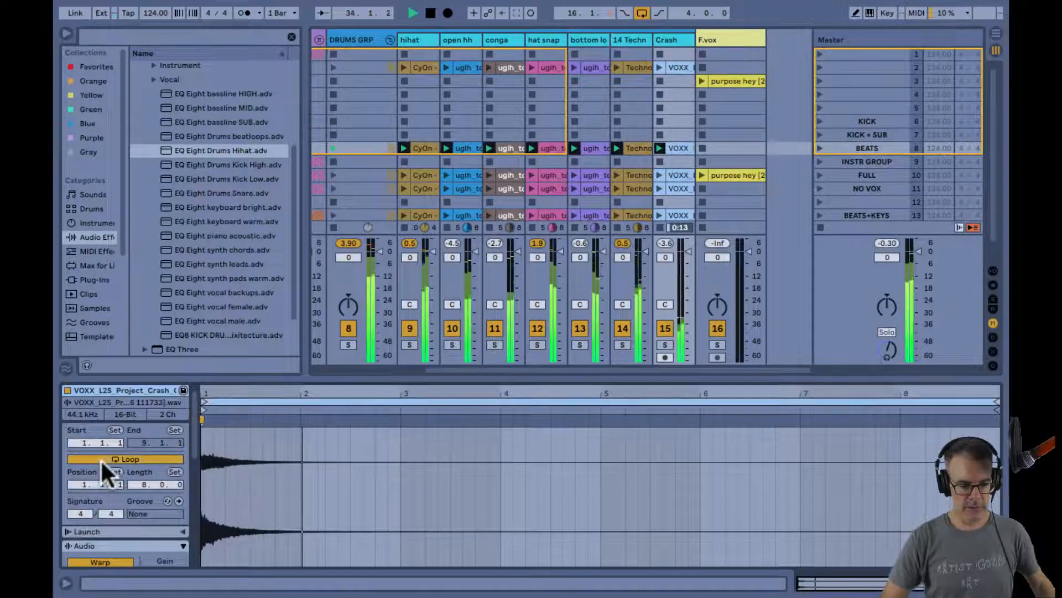
Step: Solo the Crash track and examine its frequencies on the enlarged master spectrum during playback
click(660, 345)
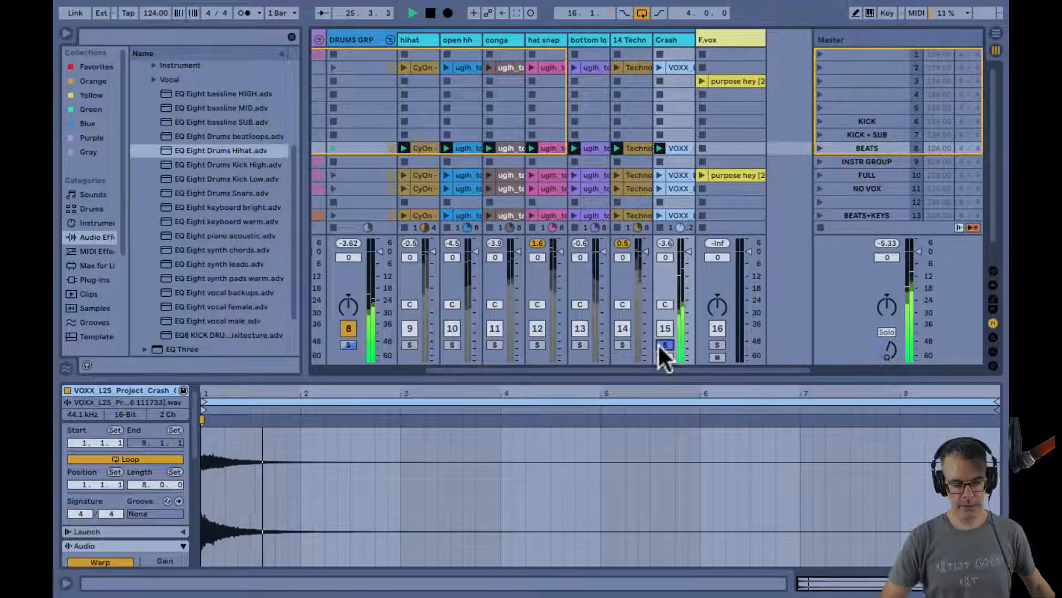
key(shift+Tab)
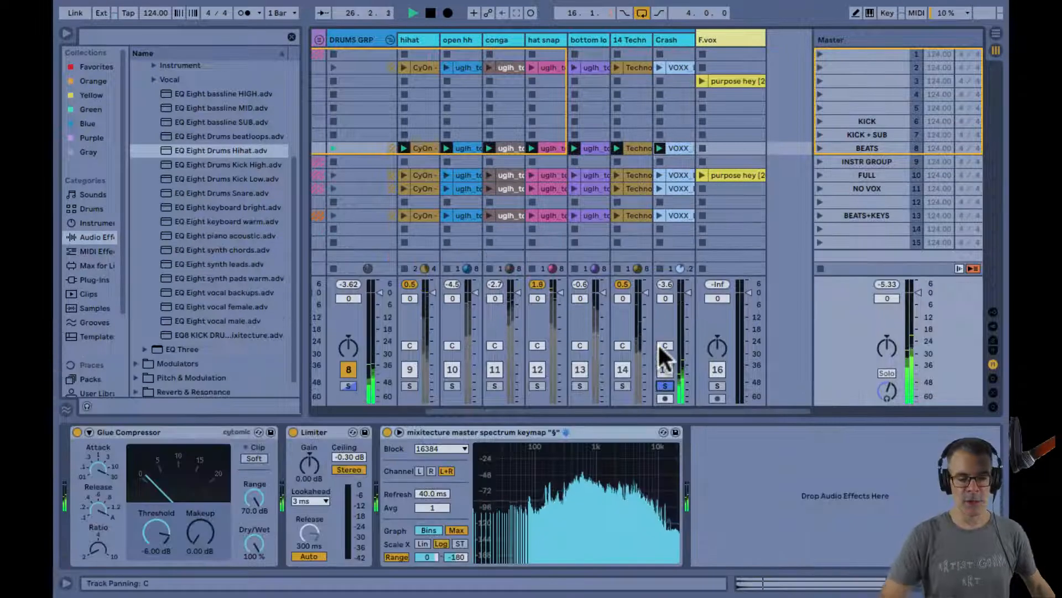
click(585, 493)
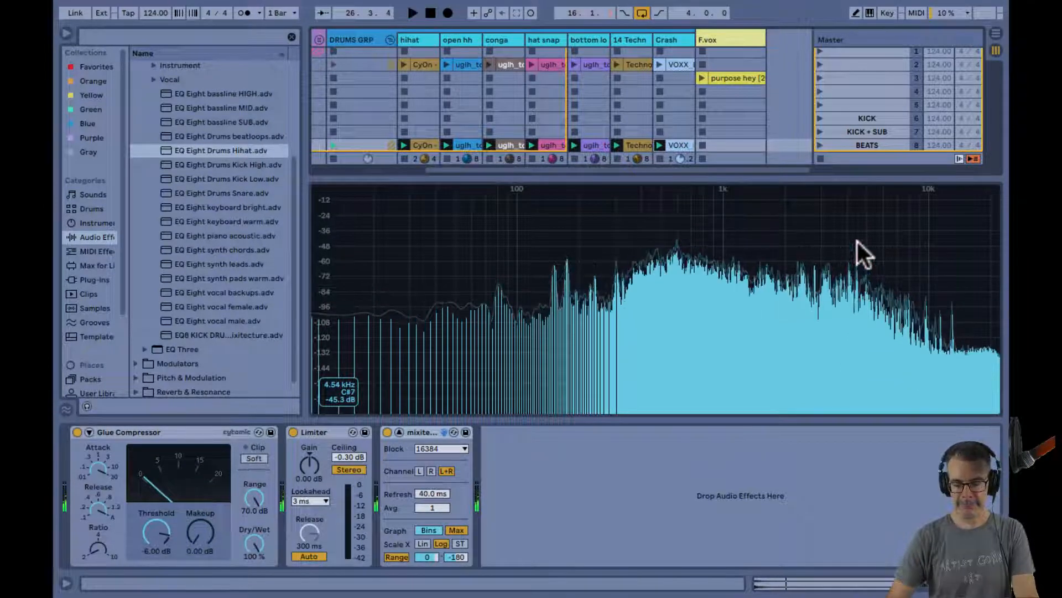
key(space)
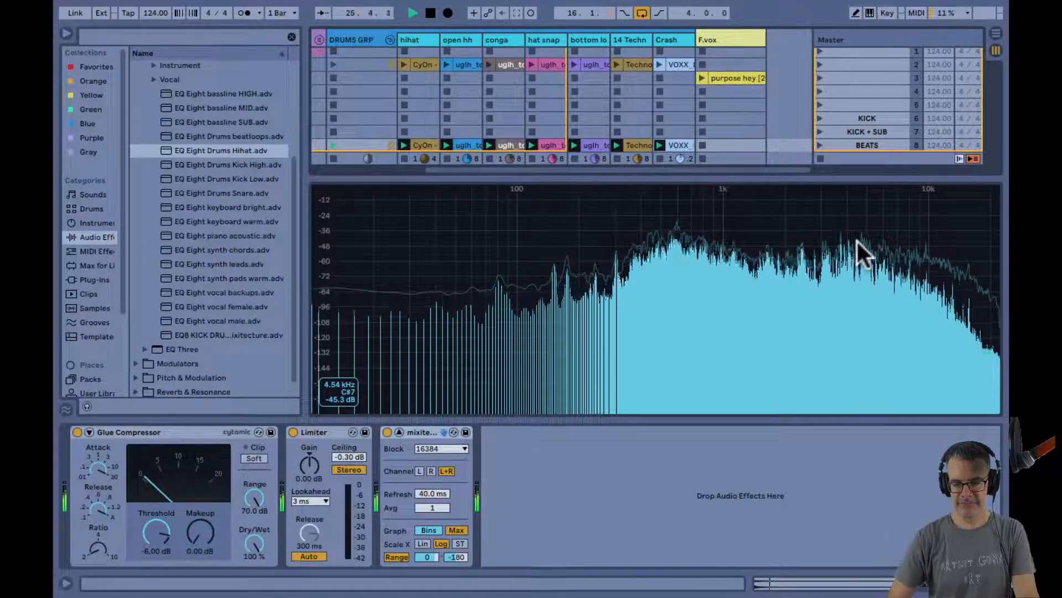
Step: Load the EQ Eight Drums Hihat preset onto the Crash track and restart playback
click(674, 40)
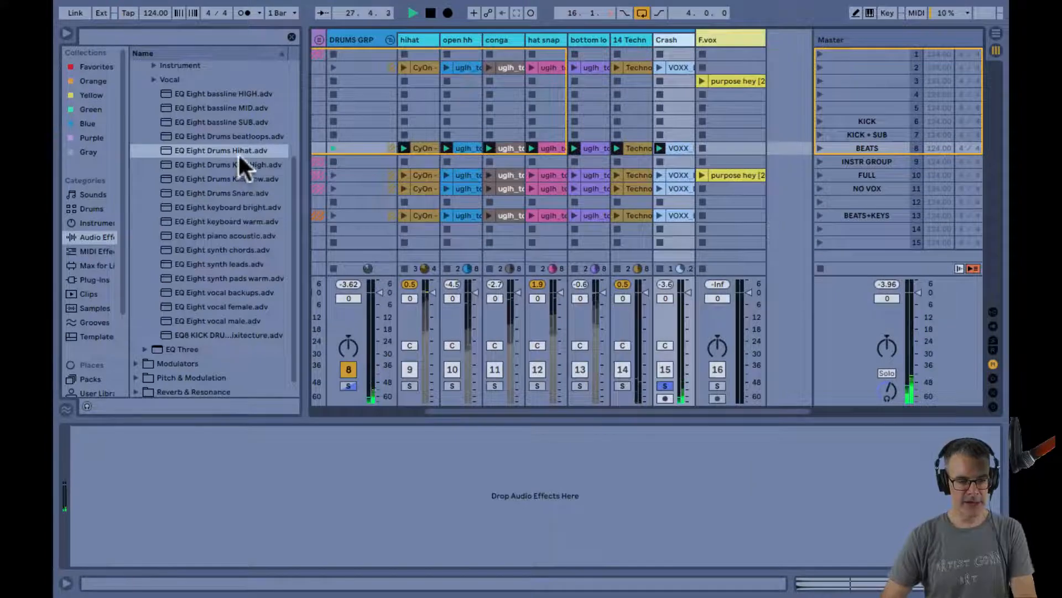
drag(238, 151, 279, 444)
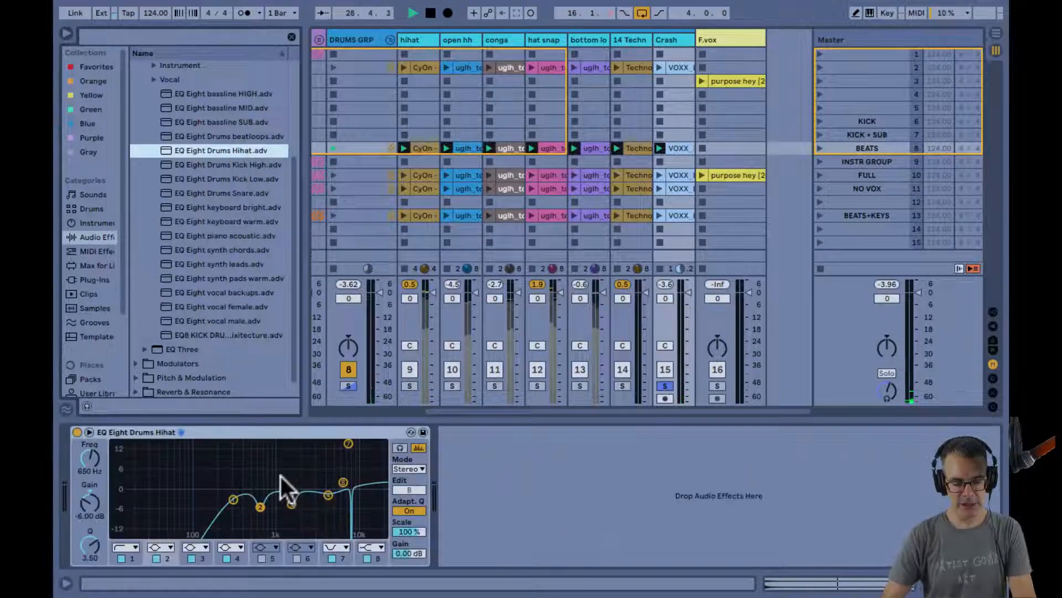
key(space)
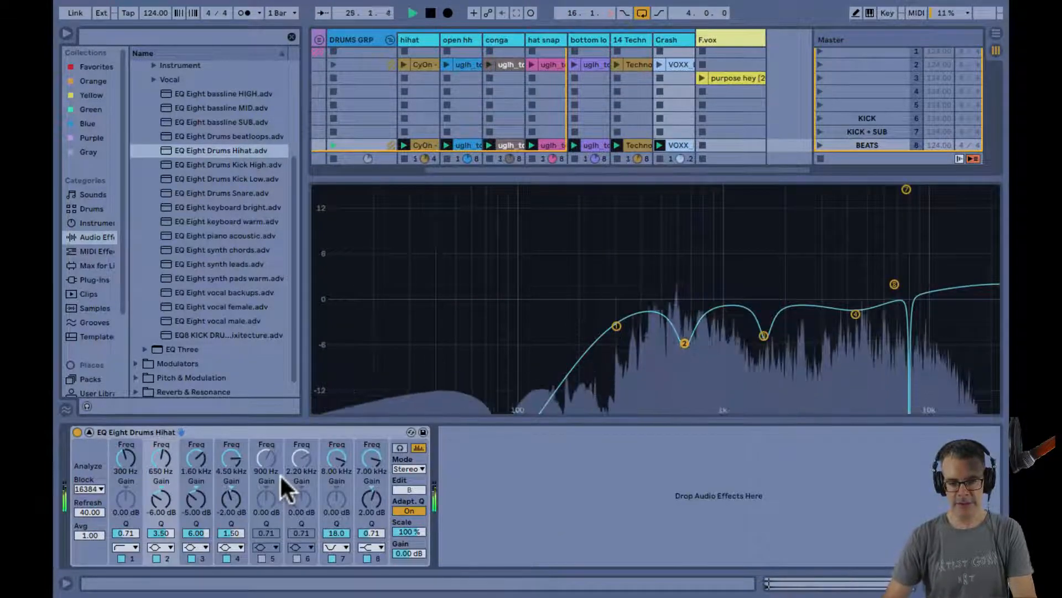
Step: Select the Techno FX Sweep 03 clip in the BEATS scene, view its waveform and return to its EQ Eight
click(675, 141)
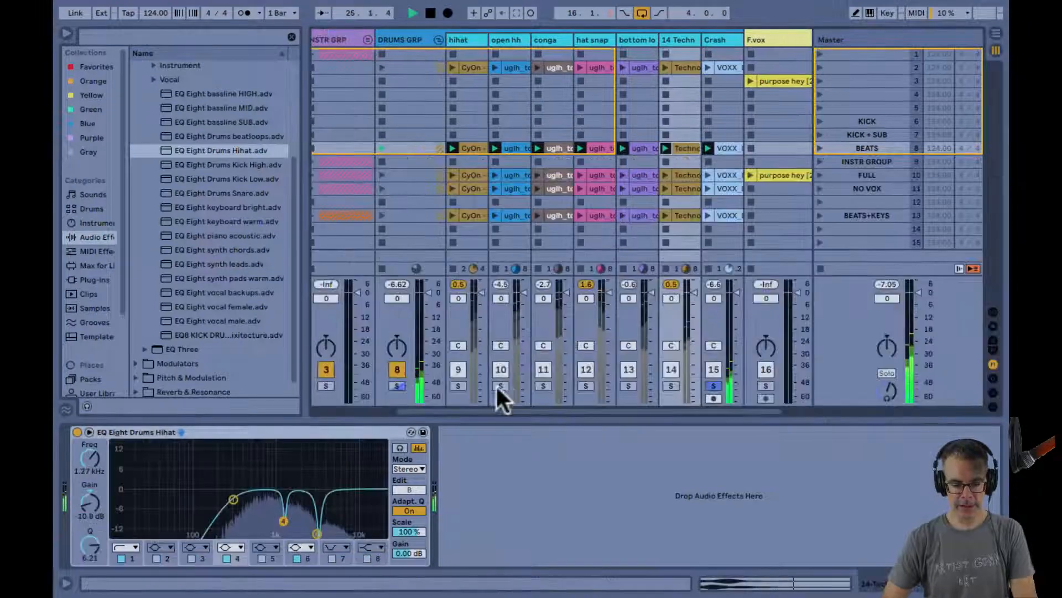
key(shift+Tab)
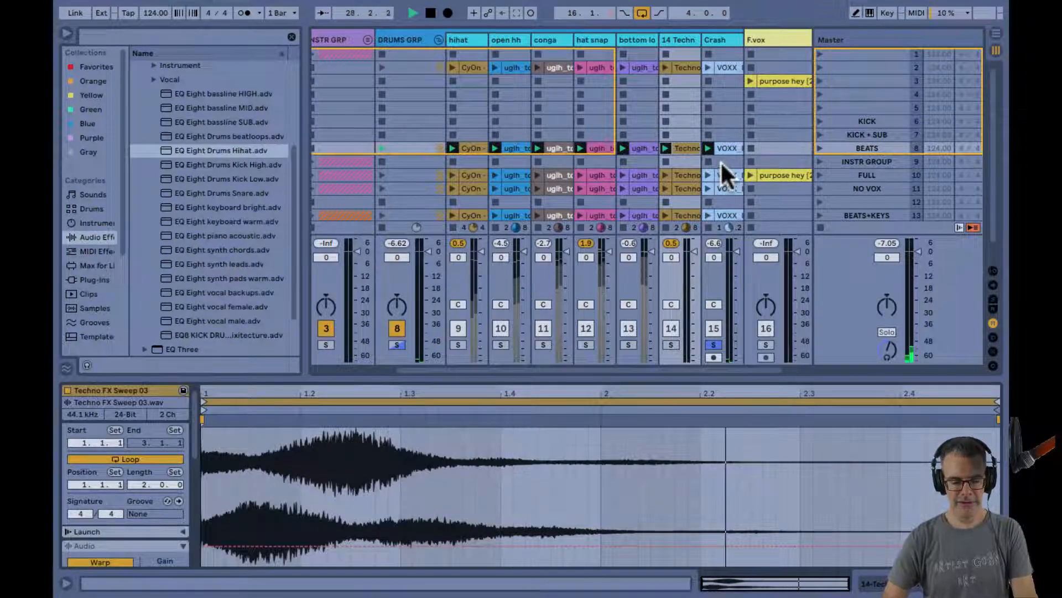
key(shift+Tab)
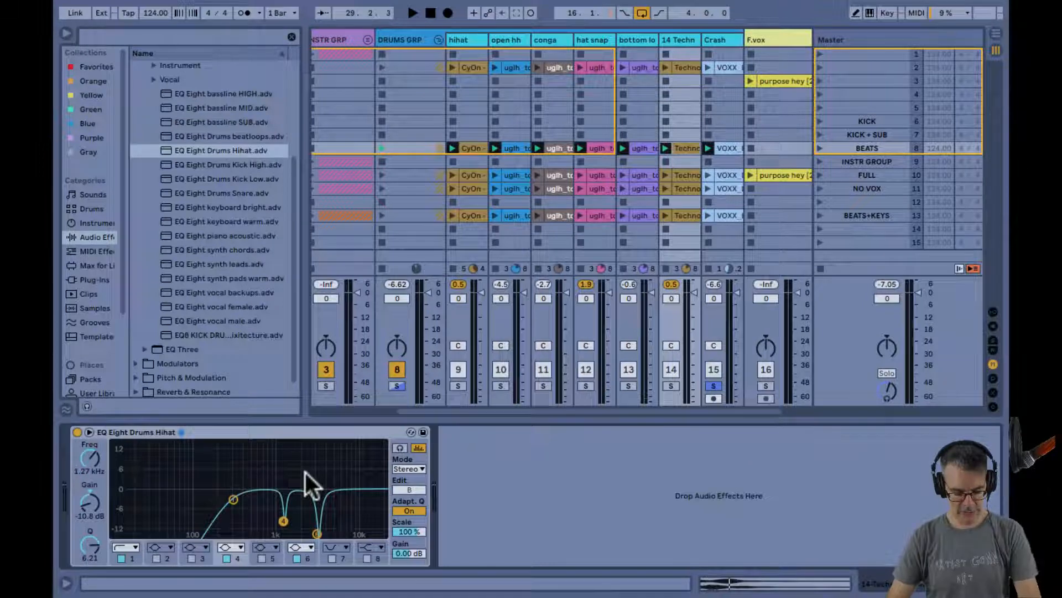
Step: Switch off band 4 (1.27 kHz) and band 6 (3.27 kHz) in the techno sweep's EQ Eight
click(190, 429)
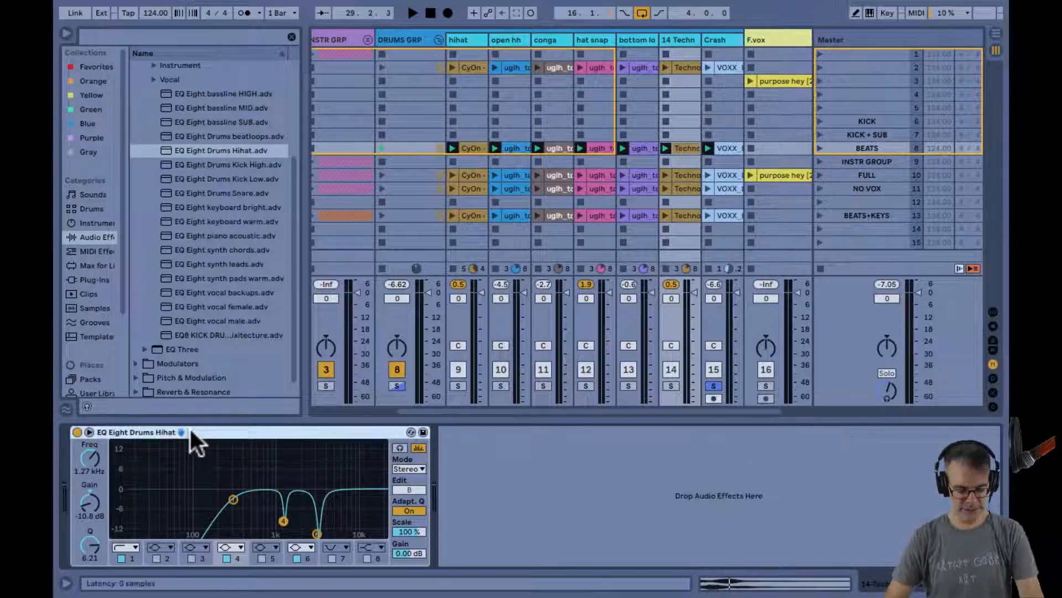
key(Right)
key(Right)
key(Right)
key(Right)
key(Right)
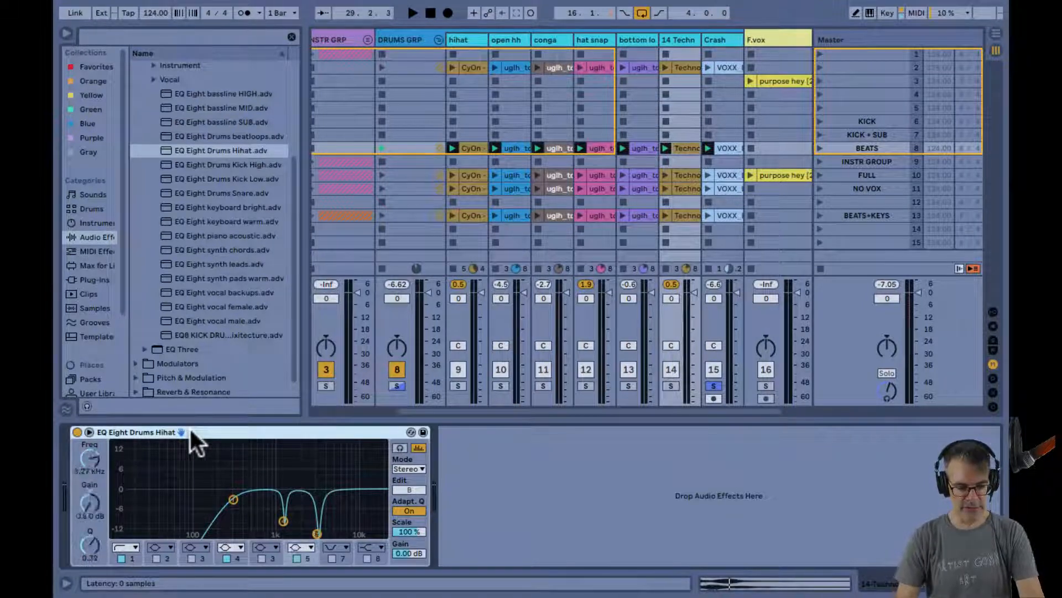
key(Left)
key(Left)
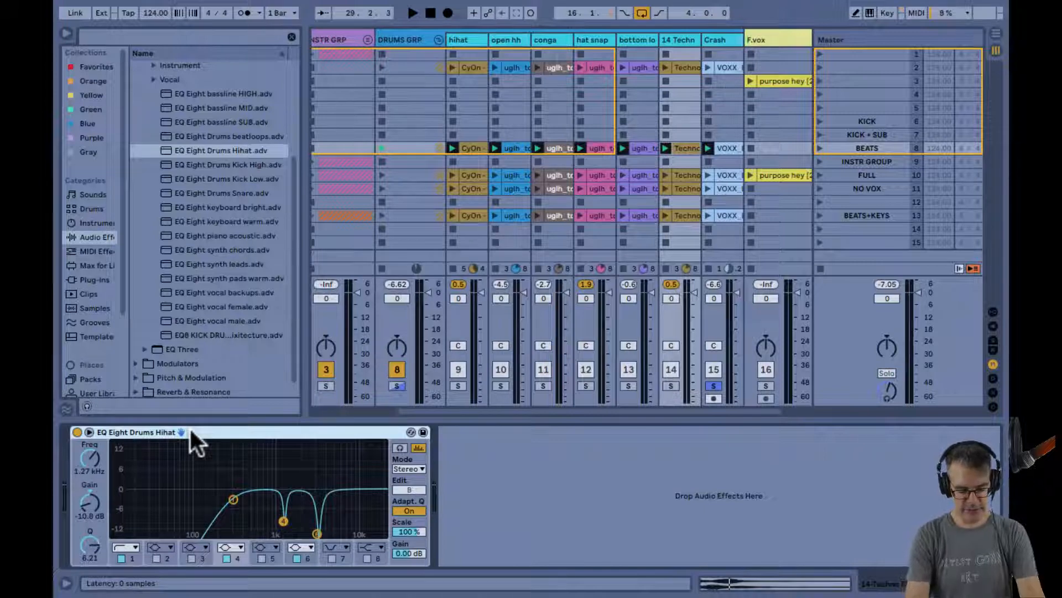
key(Return)
key(Right)
key(Right)
key(Right)
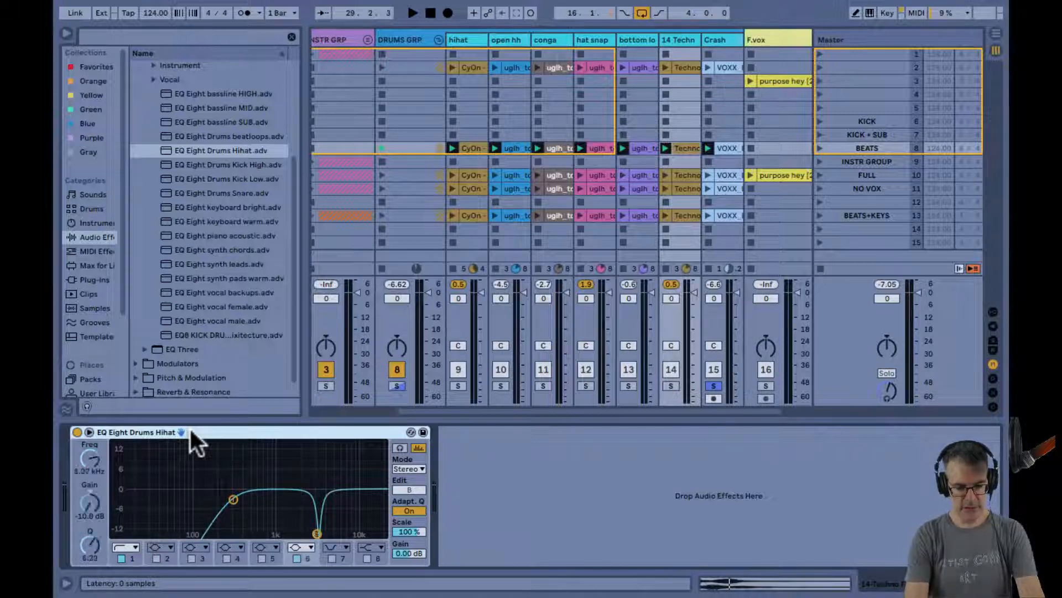
key(Left)
key(Return)
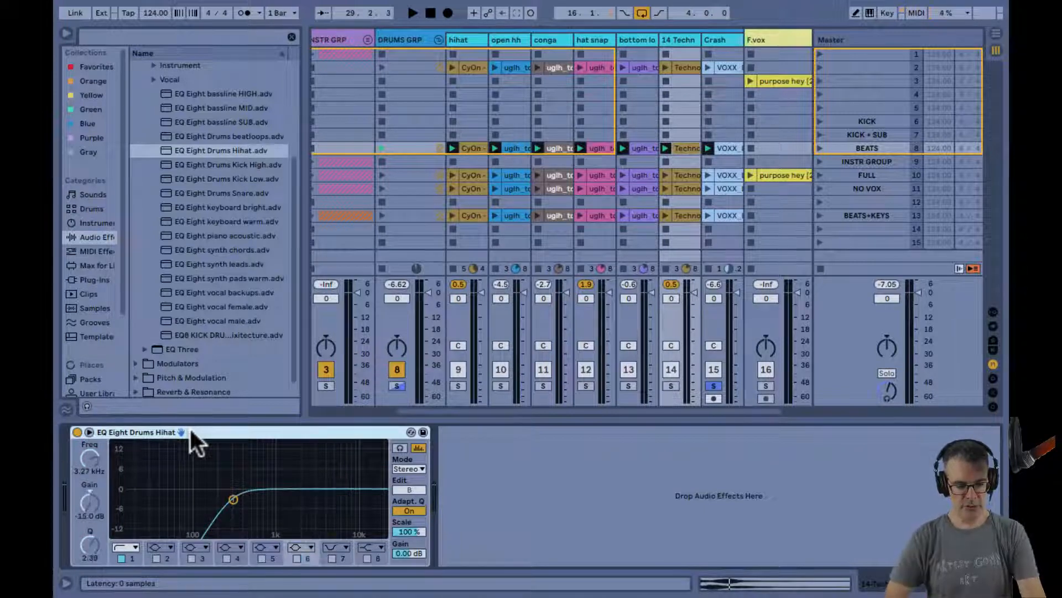
Step: Enlarge the techno sweep's EQ Eight display, lower band 1's low-cut frequency to 22.6 Hz and start playback
double_click(195, 460)
key(Left)
key(Left)
key(Left)
key(Left)
key(Left)
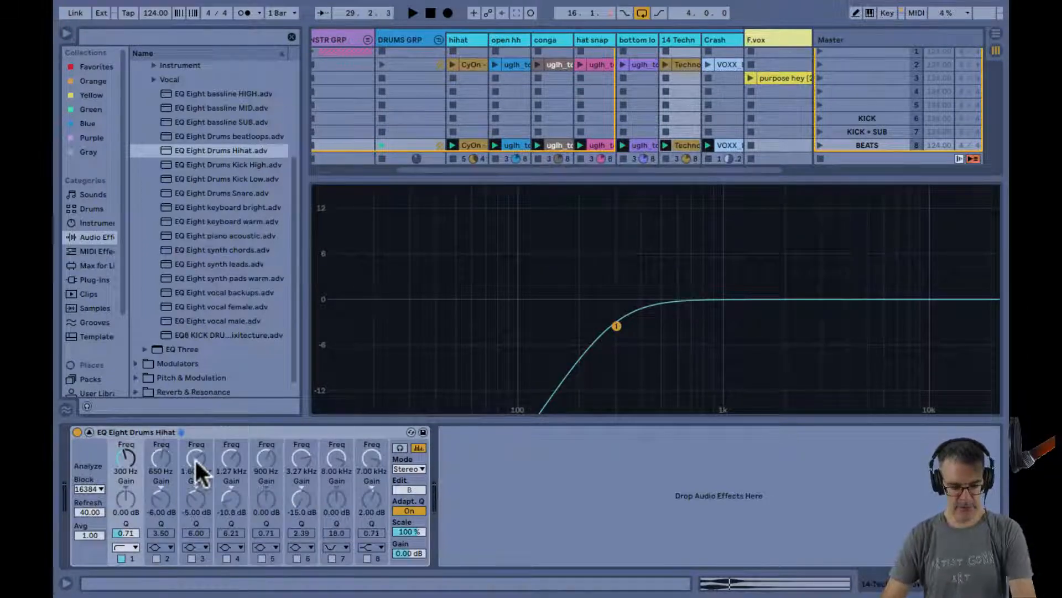
key(Down)
key(Down)
key(Down)
key(Down)
key(Down)
key(Down)
key(Down)
key(Down)
key(Down)
key(Down)
key(Down)
key(Down)
key(space)
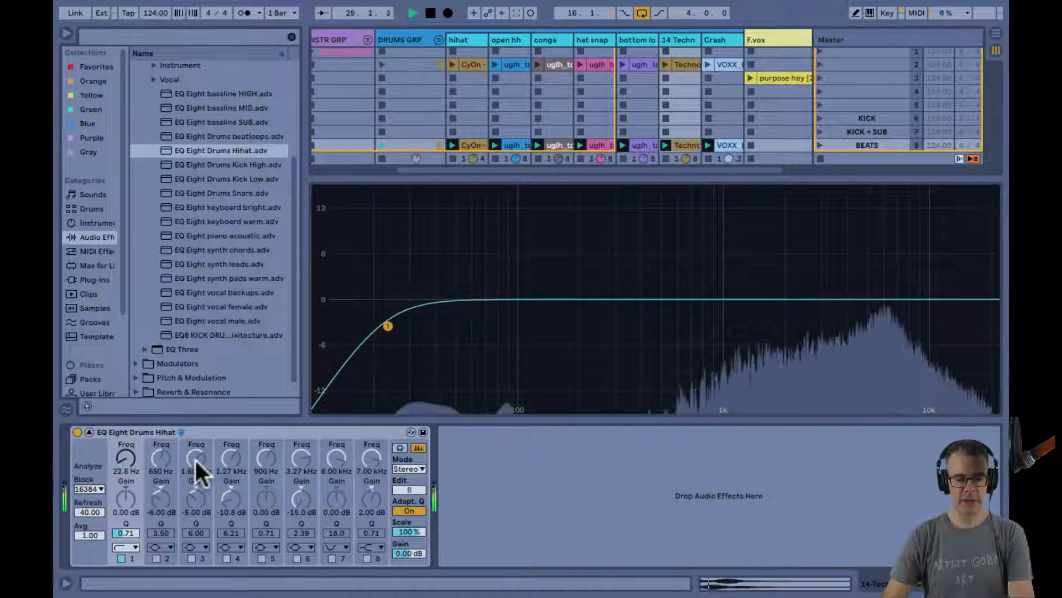
Step: Sweep the techno track's band 1 low-cut frequency up to about 4.88 kHz during playback
key(Up)
key(Up)
key(Up)
key(Up)
key(Up)
key(Up)
key(Up)
key(Up)
key(Up)
key(Up)
key(Up)
key(Up)
key(Up)
key(Up)
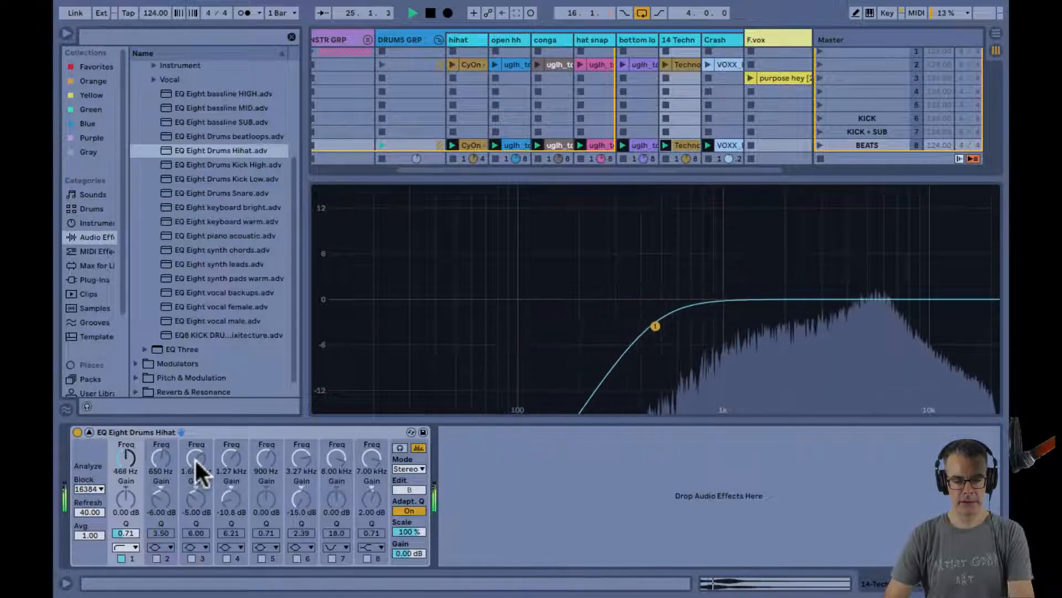
key(Up)
key(Up)
key(Up)
key(Up)
key(Up)
key(Up)
key(Up)
key(Up)
key(Up)
key(Up)
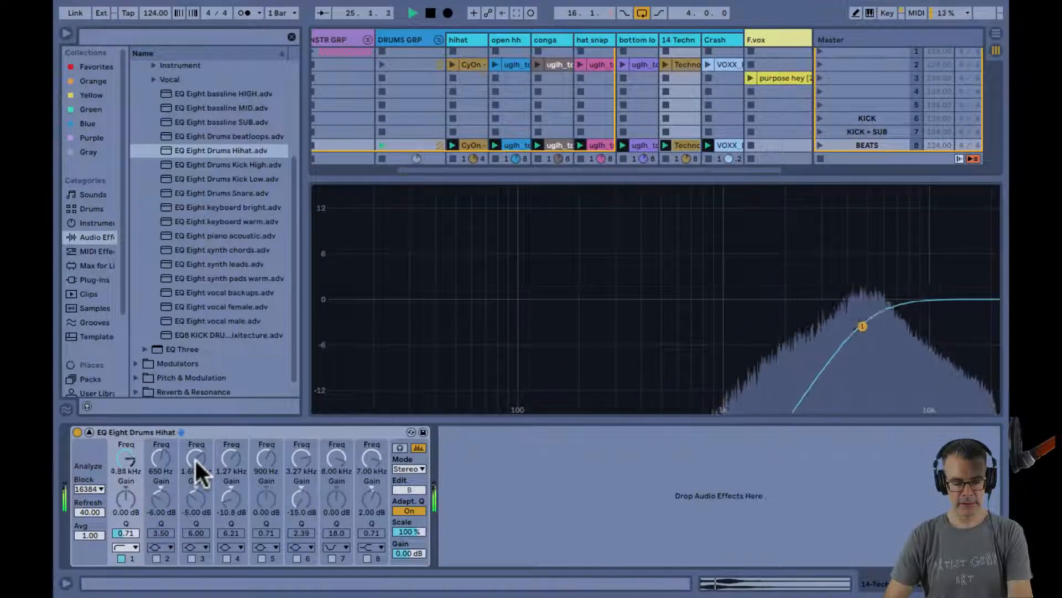
Step: Return the techno sweep's band 1 low cut to 300 Hz and undo the switching off of bands 4 and 6
click(197, 461)
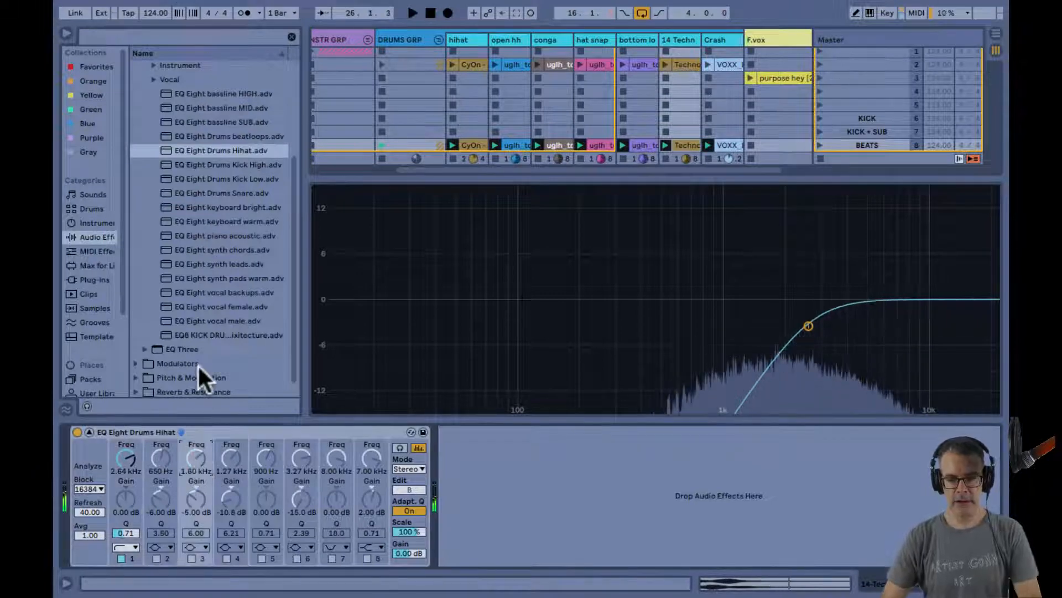
key(Down)
key(Down)
key(Down)
key(Down)
key(Down)
key(Down)
key(Down)
key(Down)
key(Down)
key(Down)
key(Down)
key(Down)
key(Down)
key(Down)
key(Down)
key(Down)
key(Down)
key(Down)
key(Down)
key(Down)
key(Up)
key(Up)
key(Up)
key(Up)
key(Up)
key(Up)
key(Up)
key(Up)
key(Up)
key(Up)
key(Up)
key(Up)
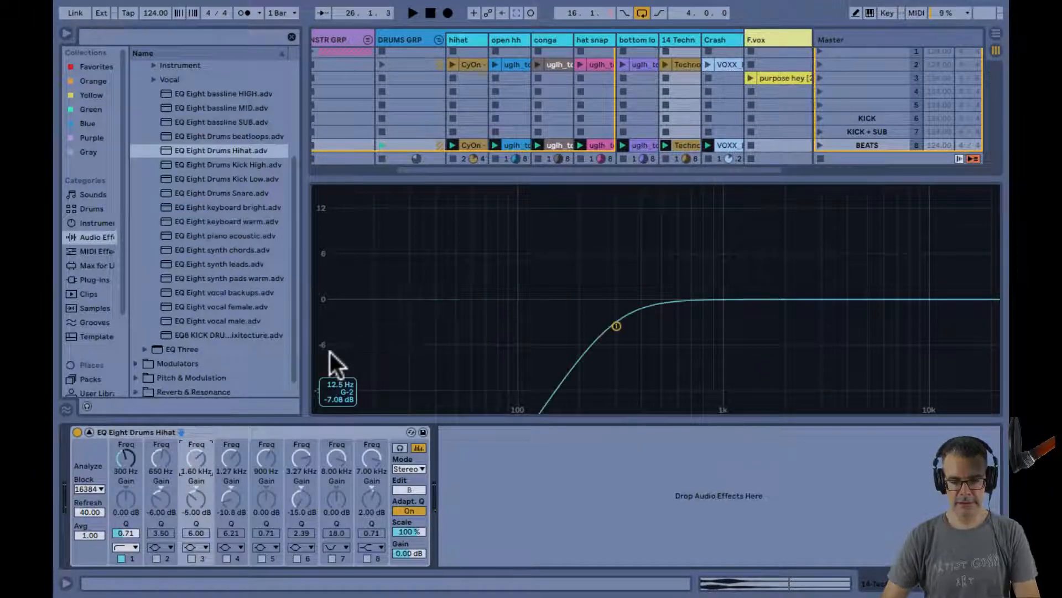
key(super+z)
key(super+z)
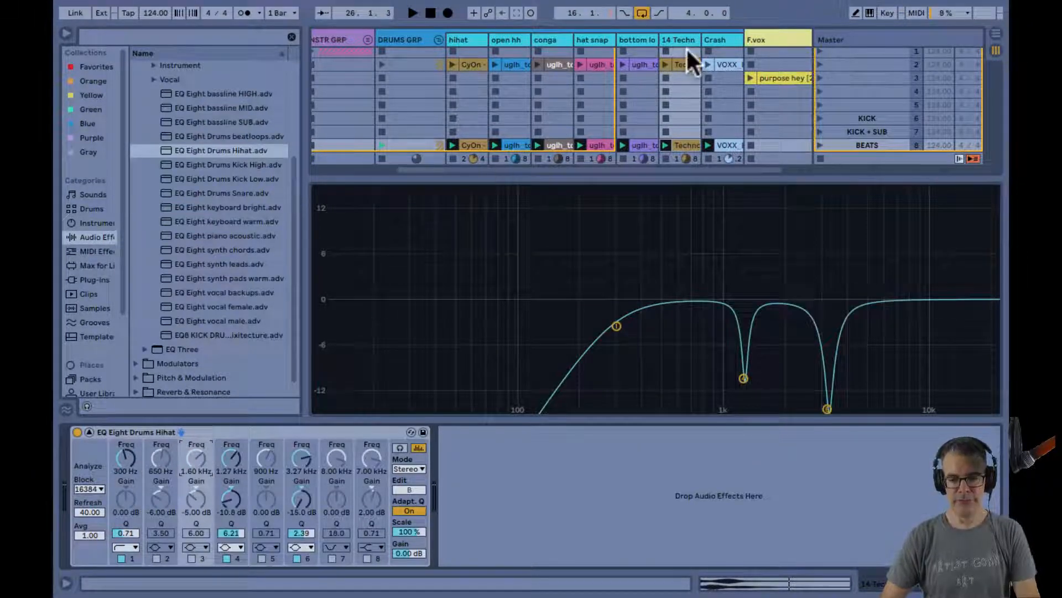
Step: Select the Crash track and sweep its EQ Eight band 1 low cut up to 8.29 kHz during playback
click(711, 34)
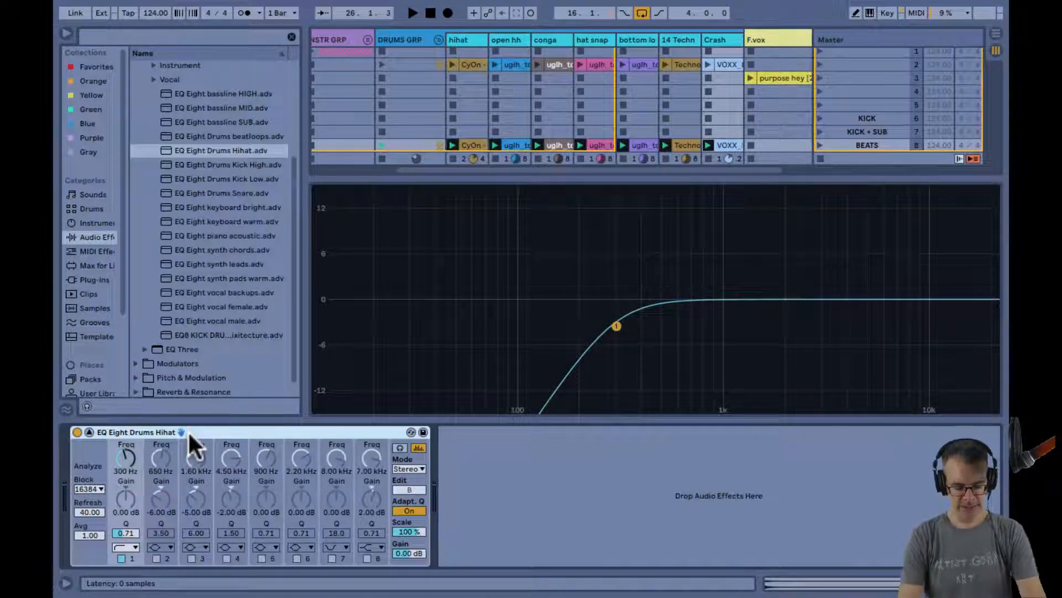
key(space)
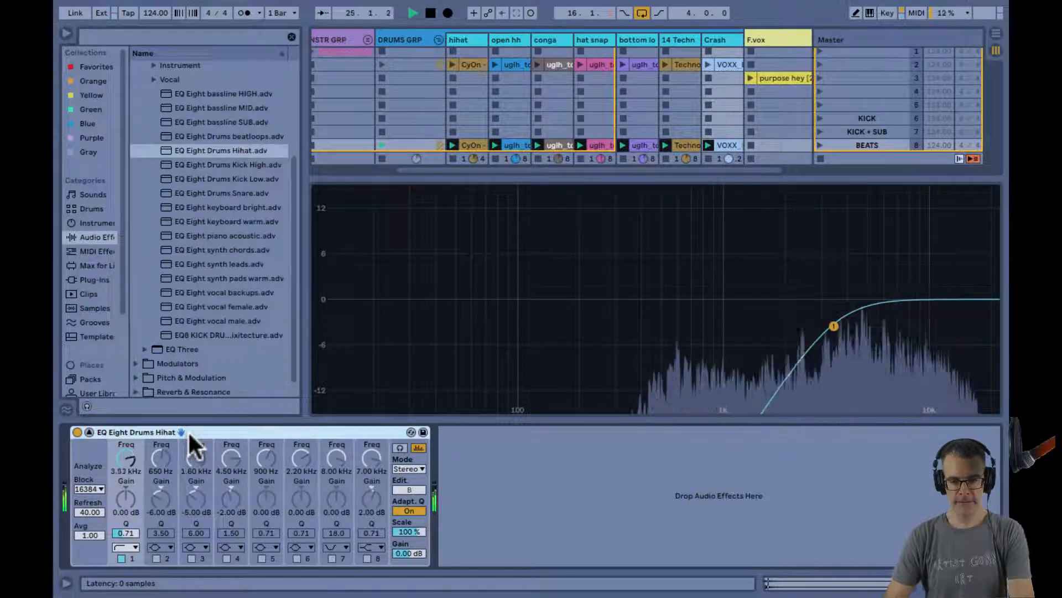
key(space)
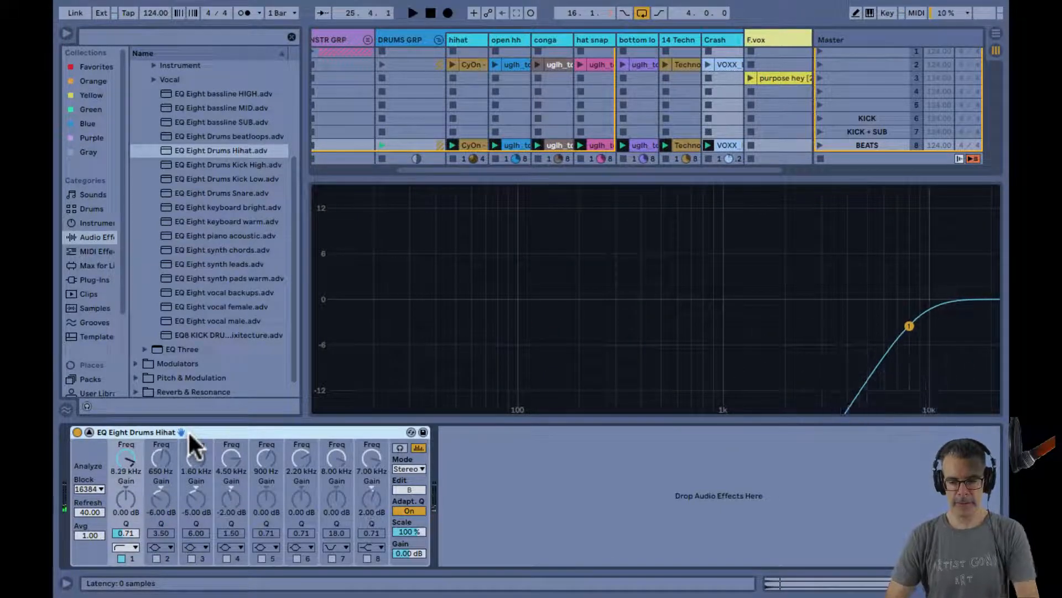
Step: Show the return tracks, deactivate C Echo and B RVB 2, and hide the returns again
key(alt+super+r)
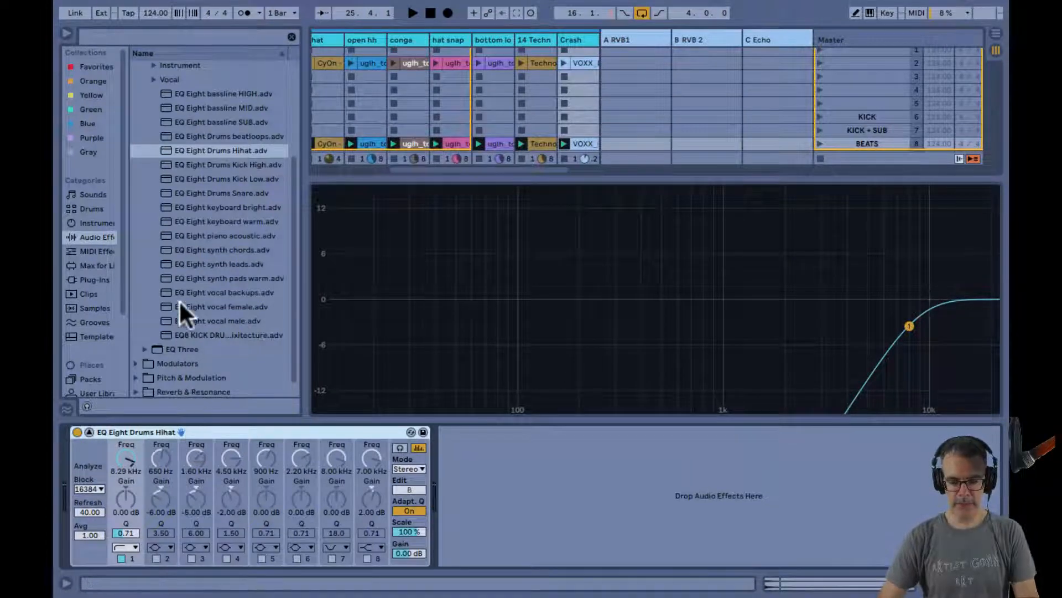
double_click(456, 304)
key(space)
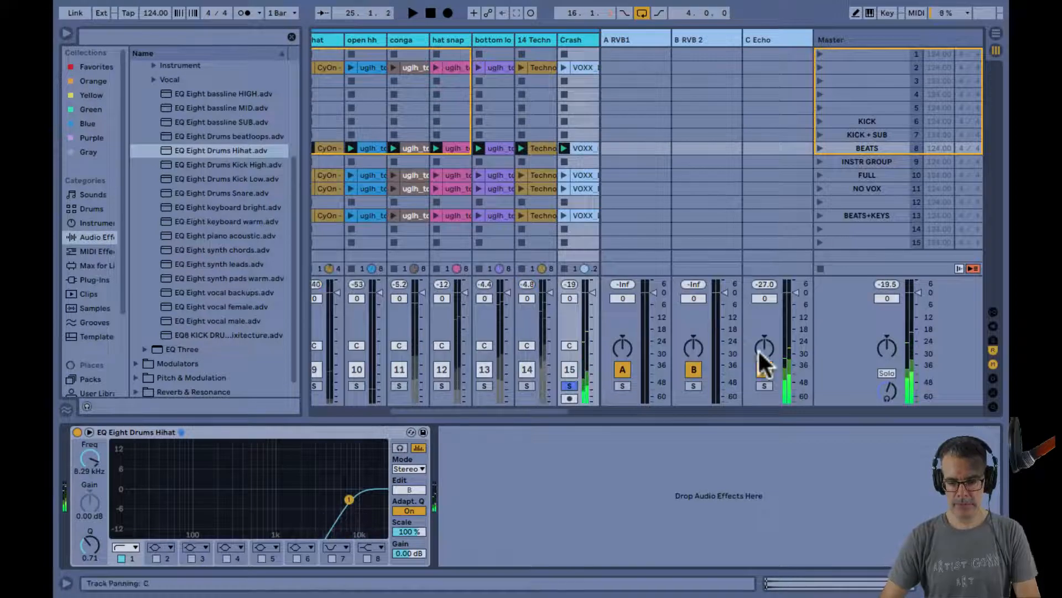
click(764, 366)
click(695, 369)
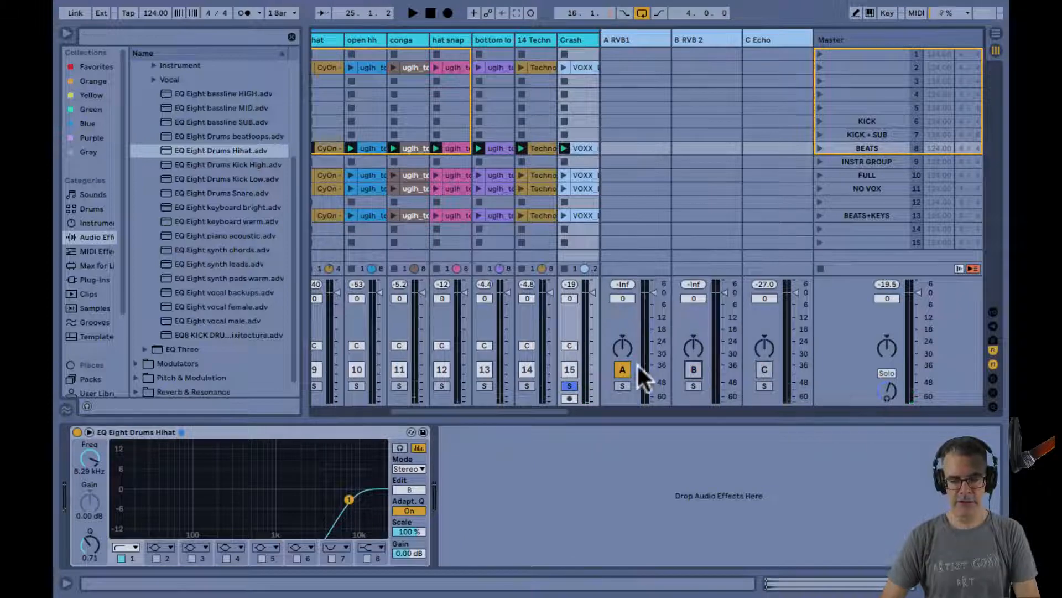
key(alt+super+r)
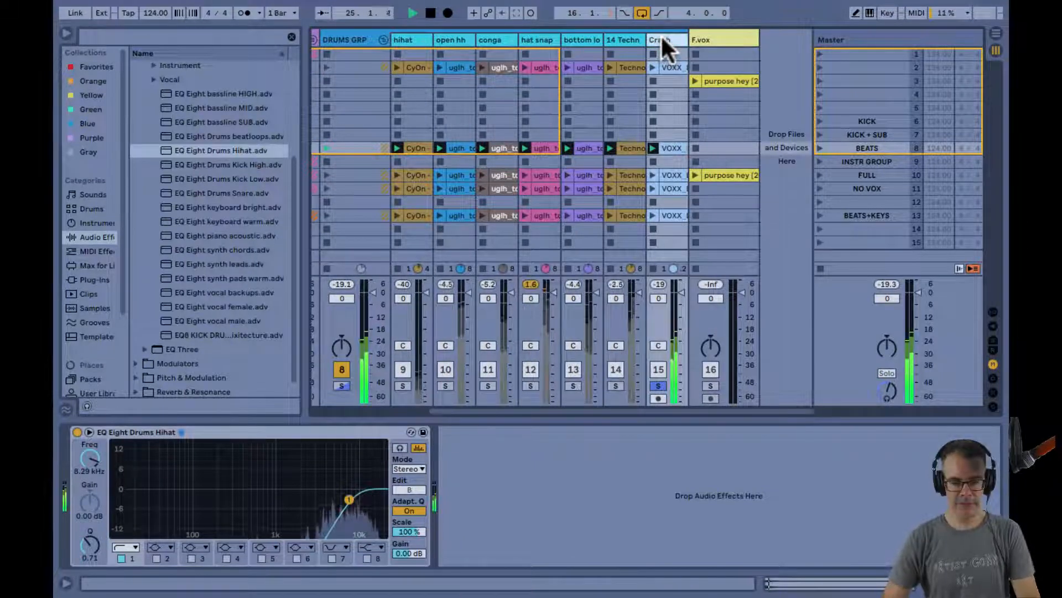
Step: Set the Crash EQ's band 1 low cut to 2.84 kHz with Q 0.77 during playback, and unsolo the track
key(space)
double_click(322, 440)
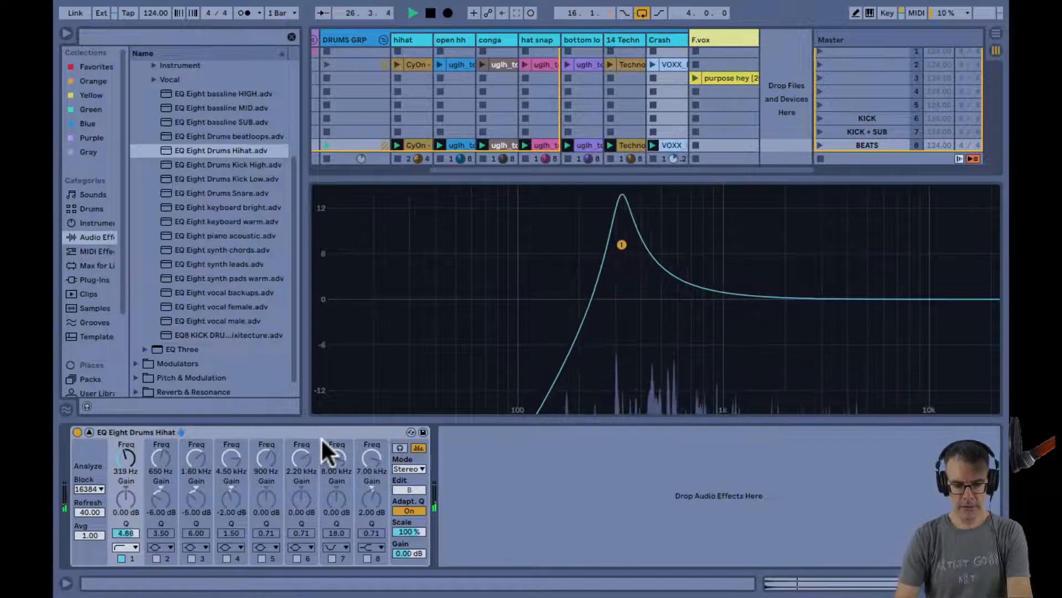
key(space)
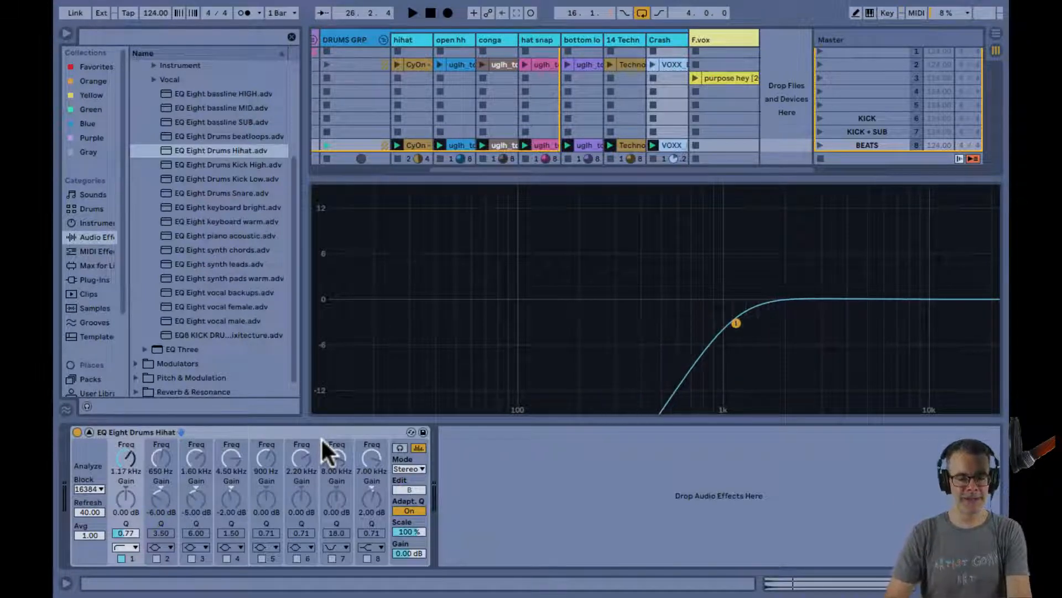
key(space)
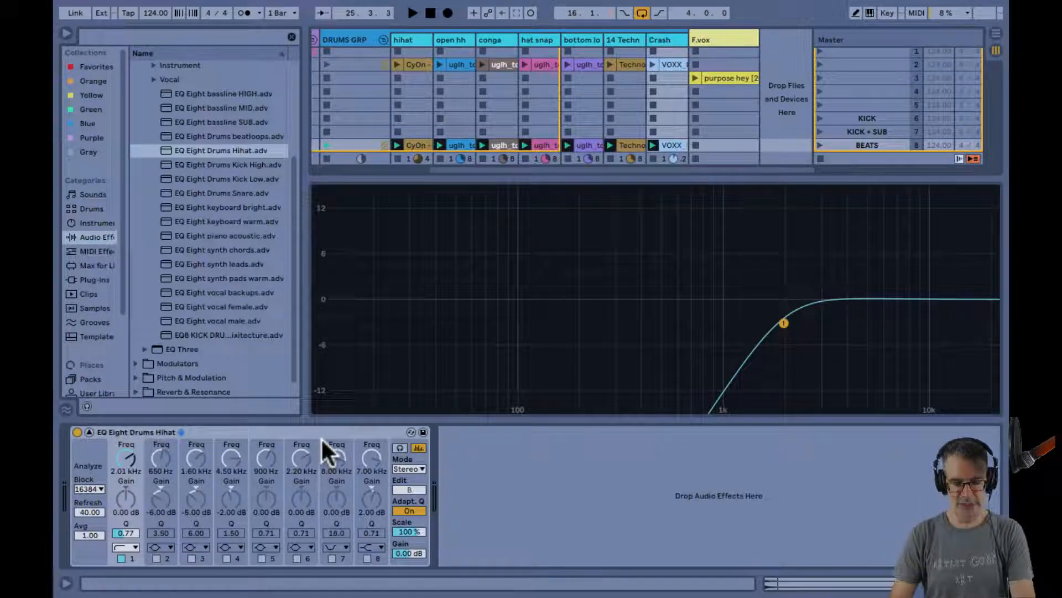
key(space)
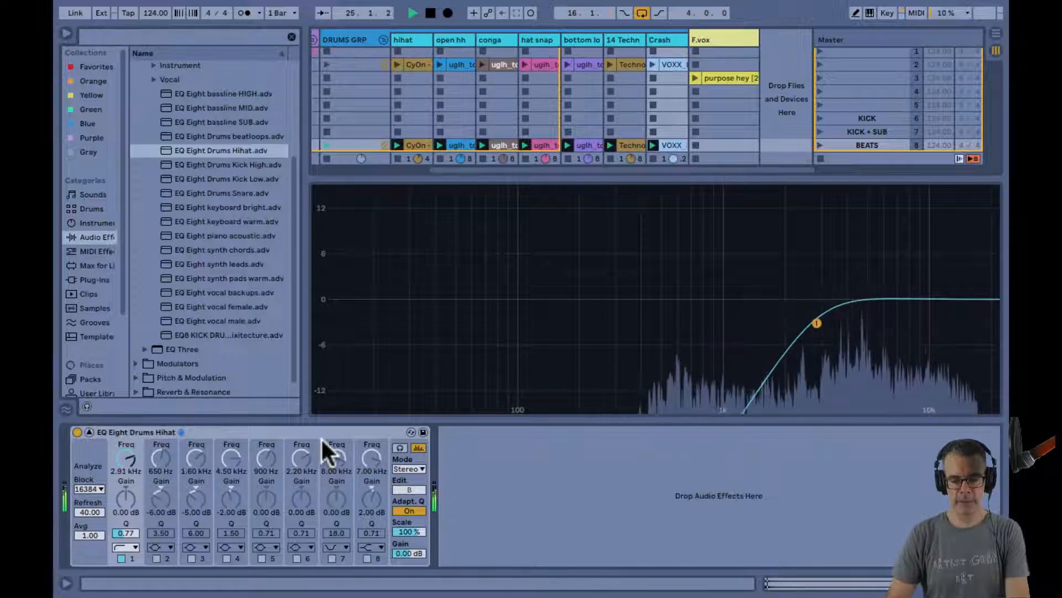
double_click(569, 298)
click(658, 383)
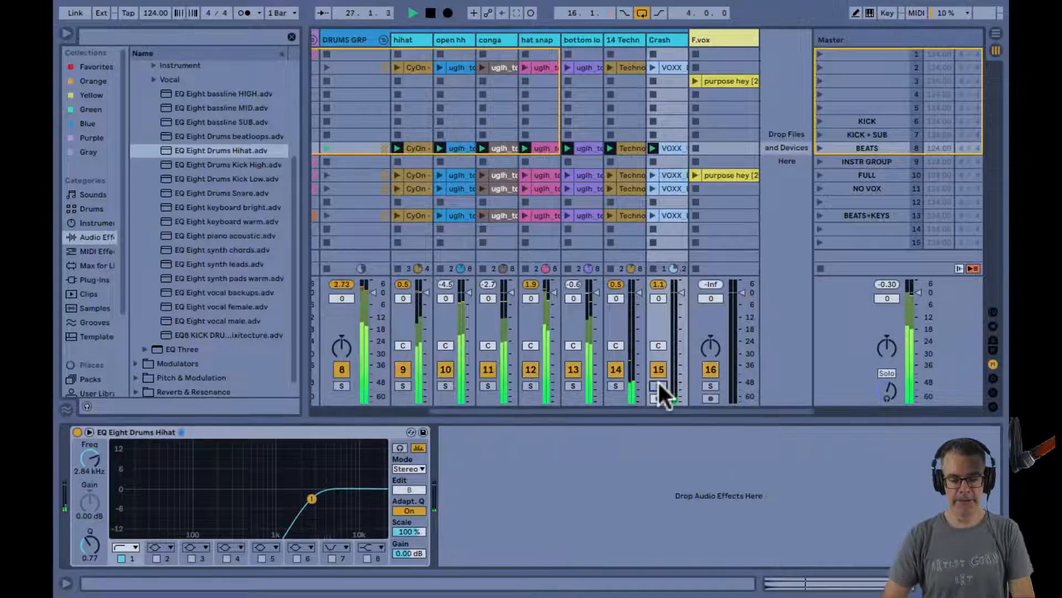
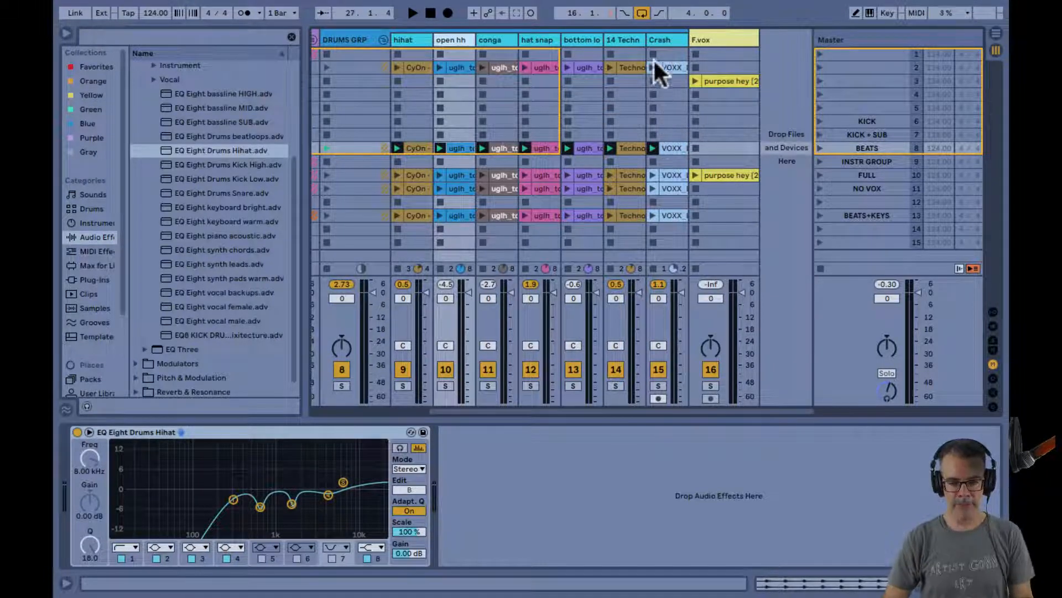
Step: Select the 14-Techno FX Sweep 03 track and check its EQ Eight bypass toggle
click(659, 39)
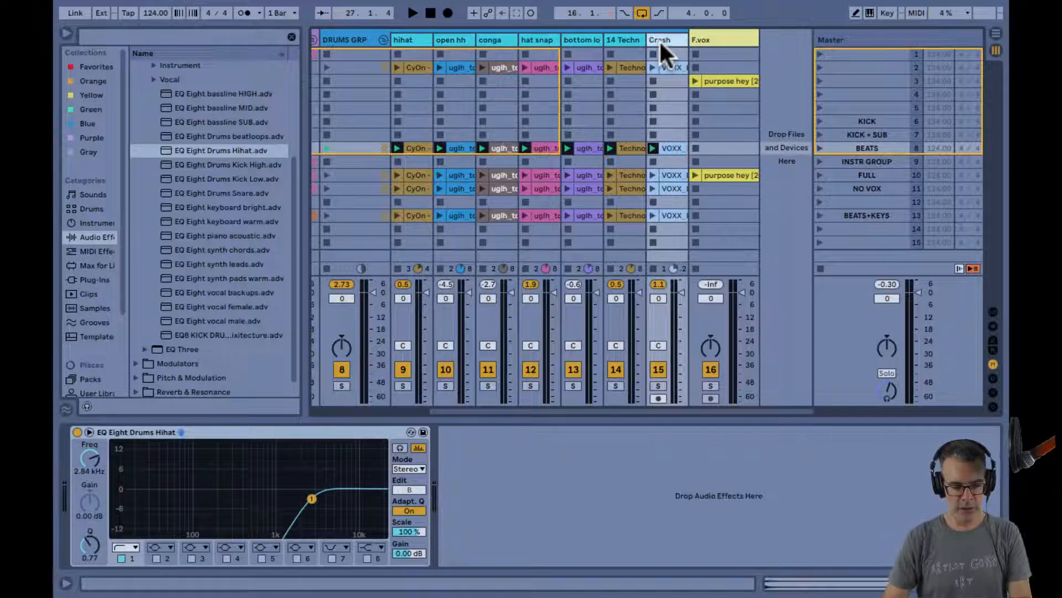
click(635, 40)
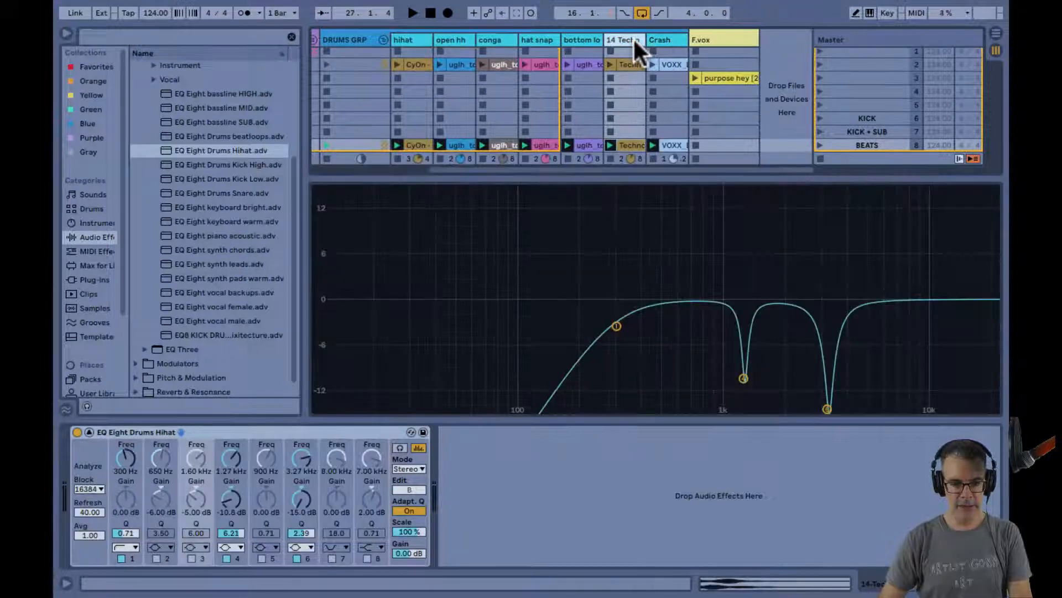
key(0)
key(0)
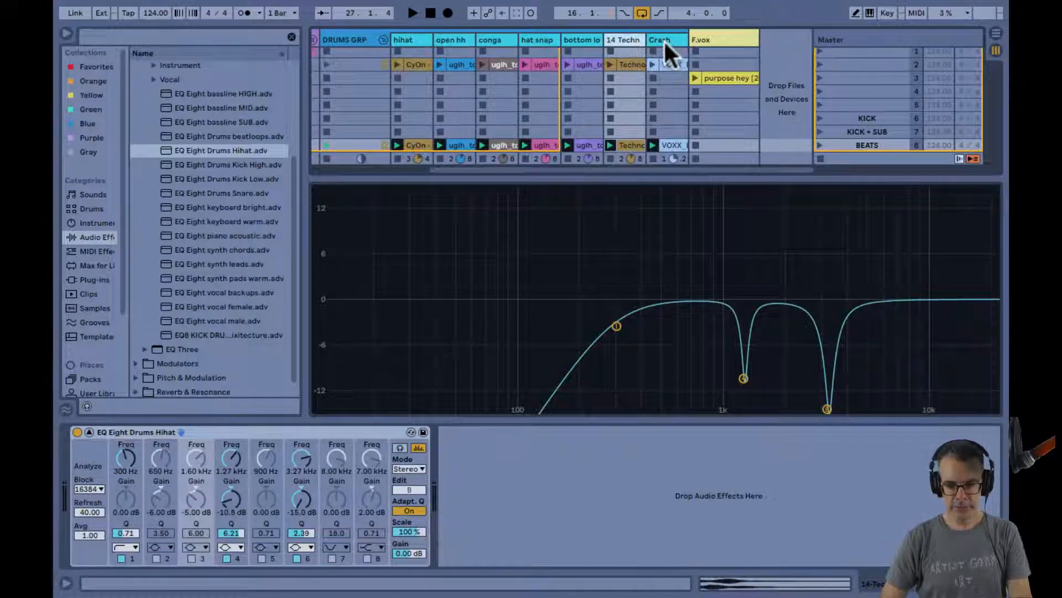
Step: Map the z key to the on/off switch of the Crash track's EQ Eight and test the mapping
click(663, 38)
key(ctrl+k)
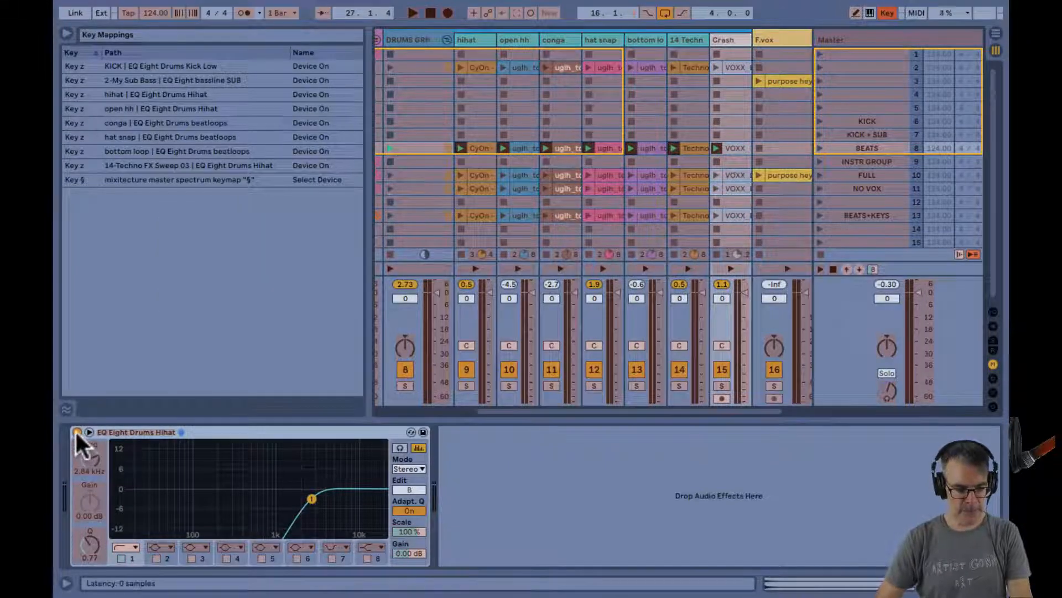
key(z)
key(ctrl+k)
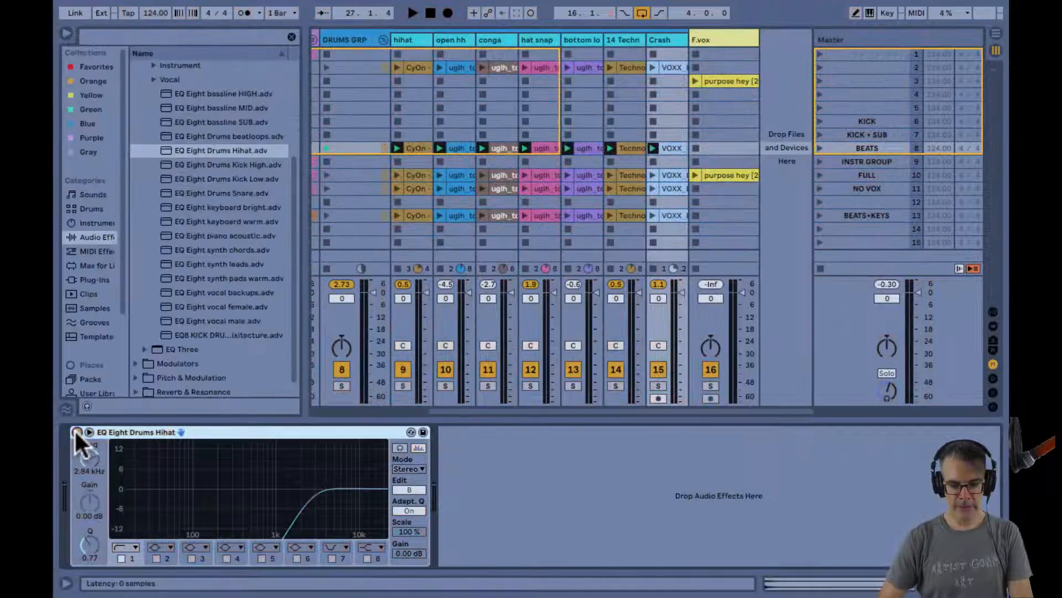
key(z)
Step: Play the drums with the mapped EQs toggled for comparison and examine the result on the enlarged master spectrum
scroll(336, 394, left, 3)
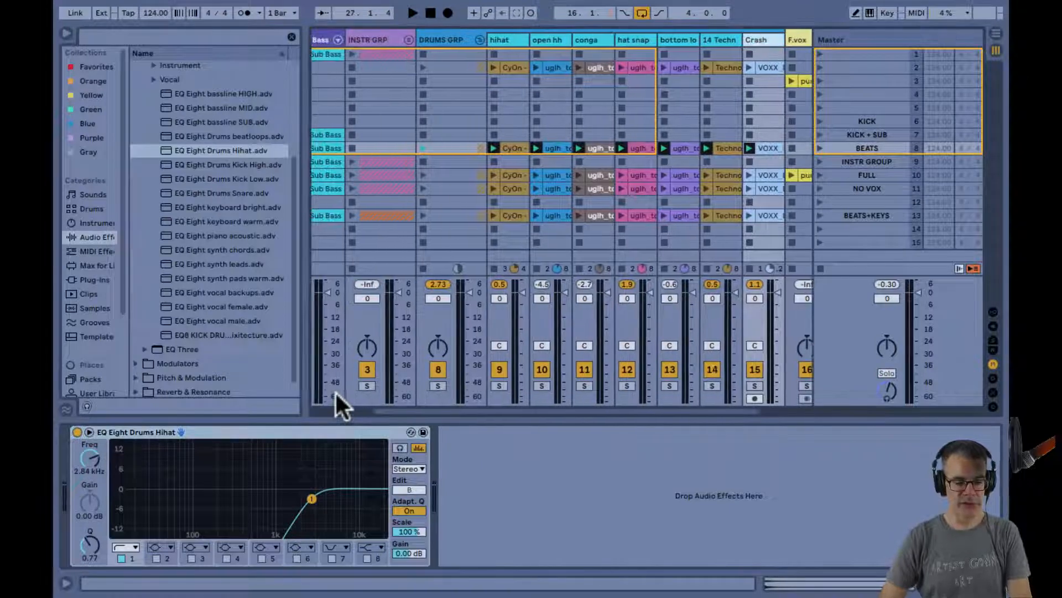
key(space)
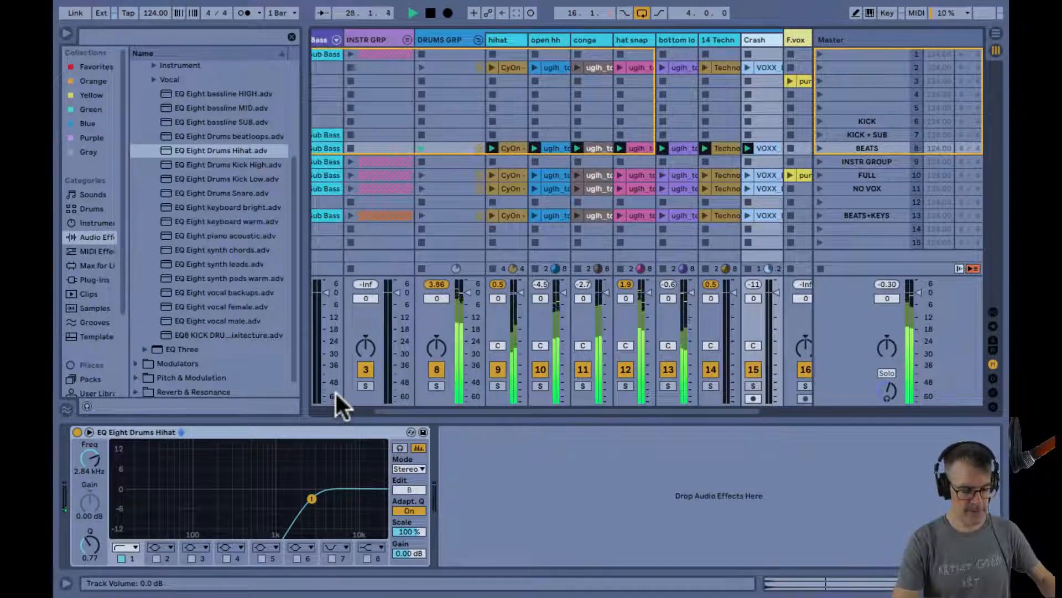
key(0)
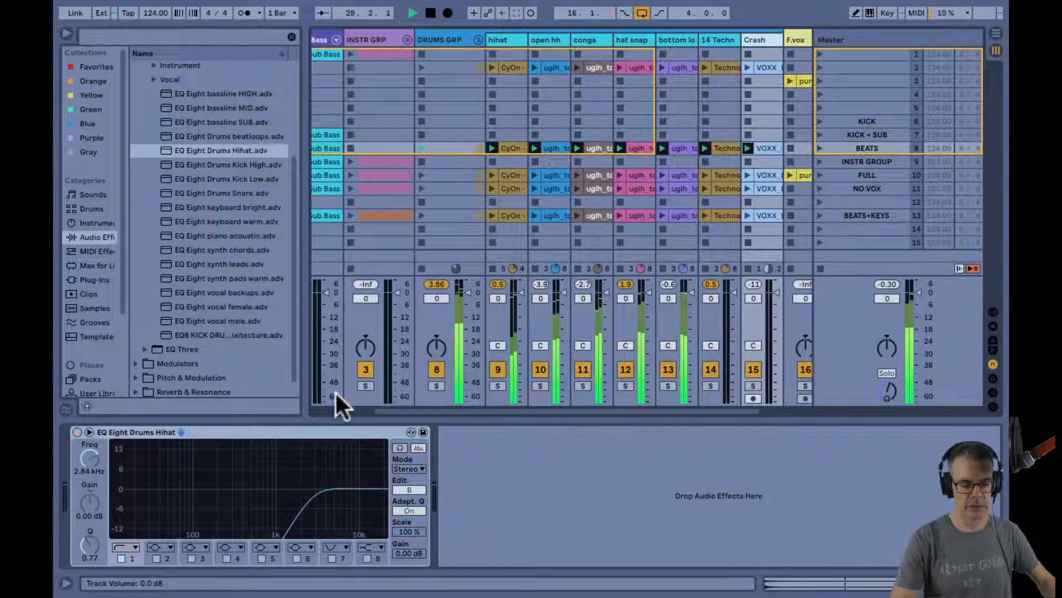
key(End)
mouse_move(510, 304)
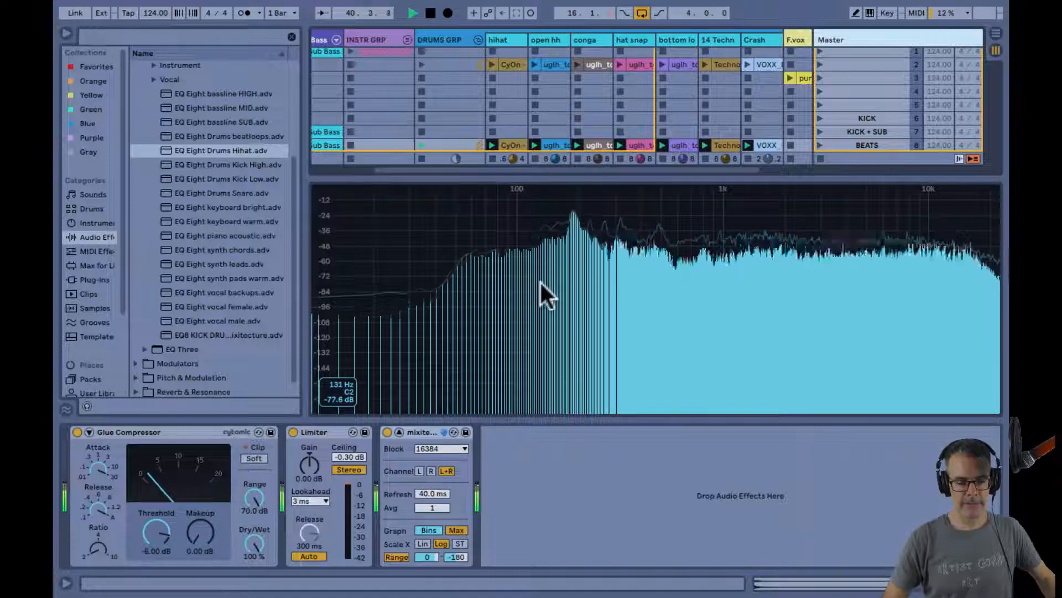
key(section)
key(space)
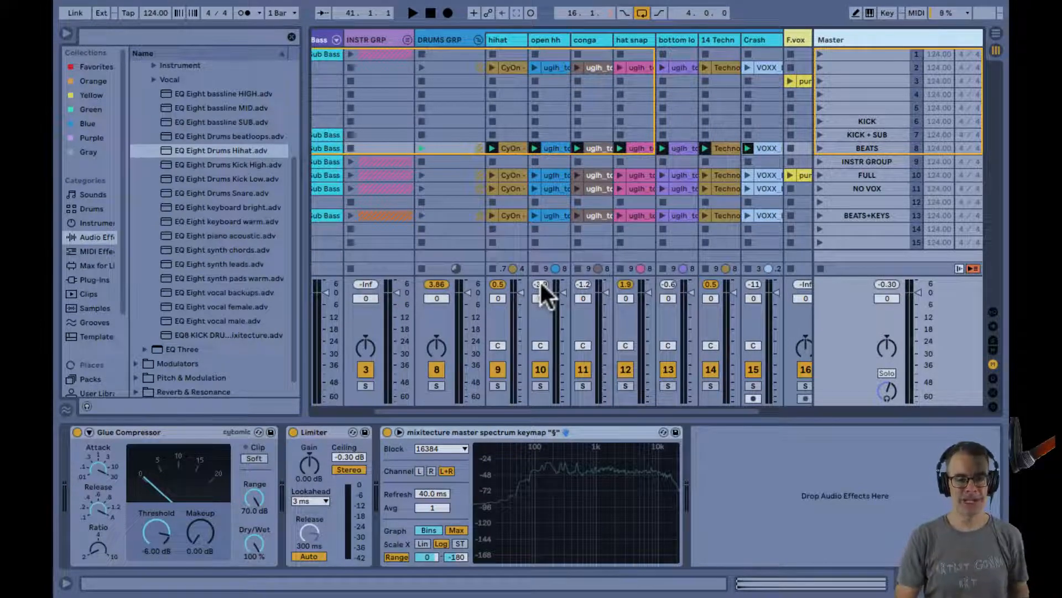
Step: Launch the BEATS scene with kick and sub bass, and collapse the DRUMS GRP tracks
scroll(662, 135, left, 2)
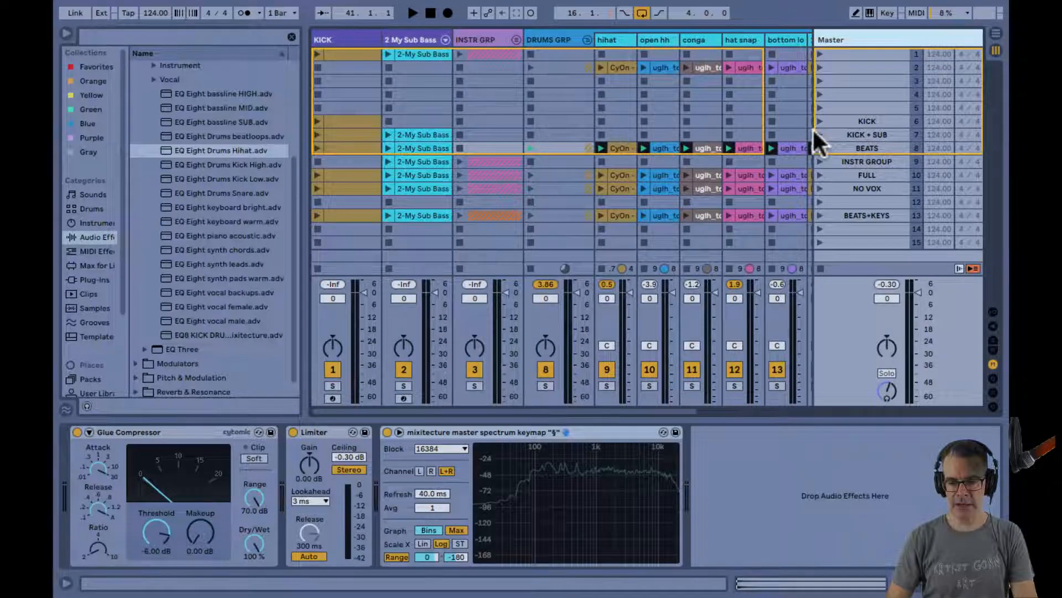
scroll(813, 139, right, 1)
click(817, 145)
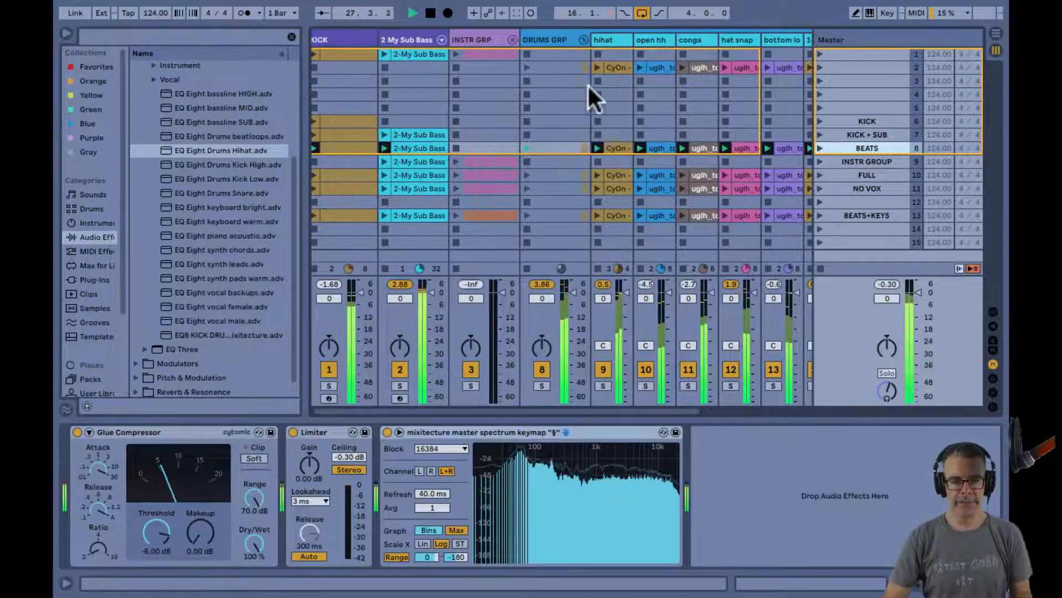
click(583, 39)
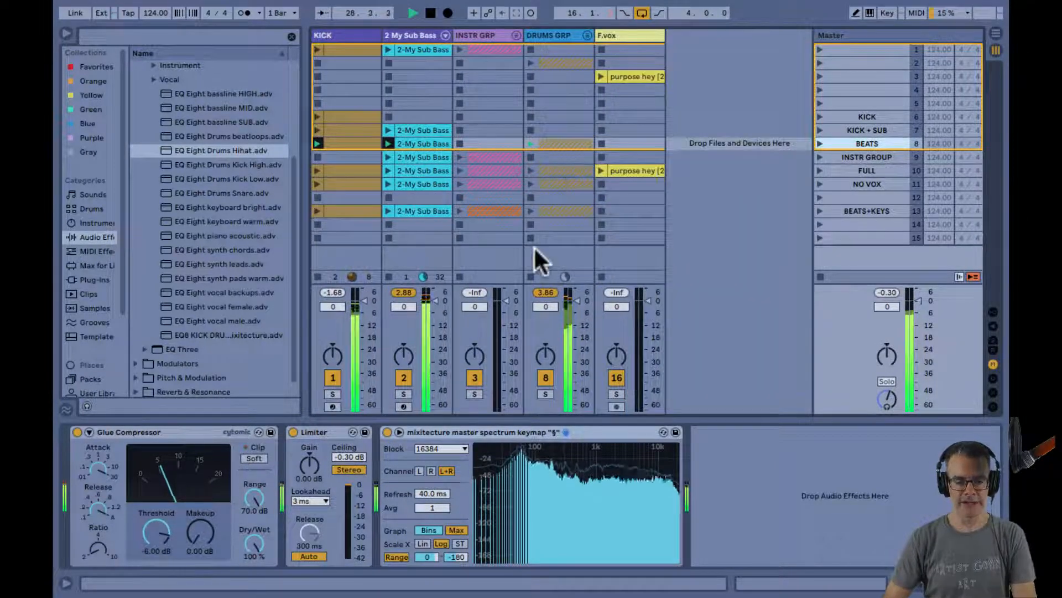
Step: Lower the DRUMS GRP volume to -57.0 dB and the My Sub Bass volume to -inf dB
drag(577, 300, 578, 402)
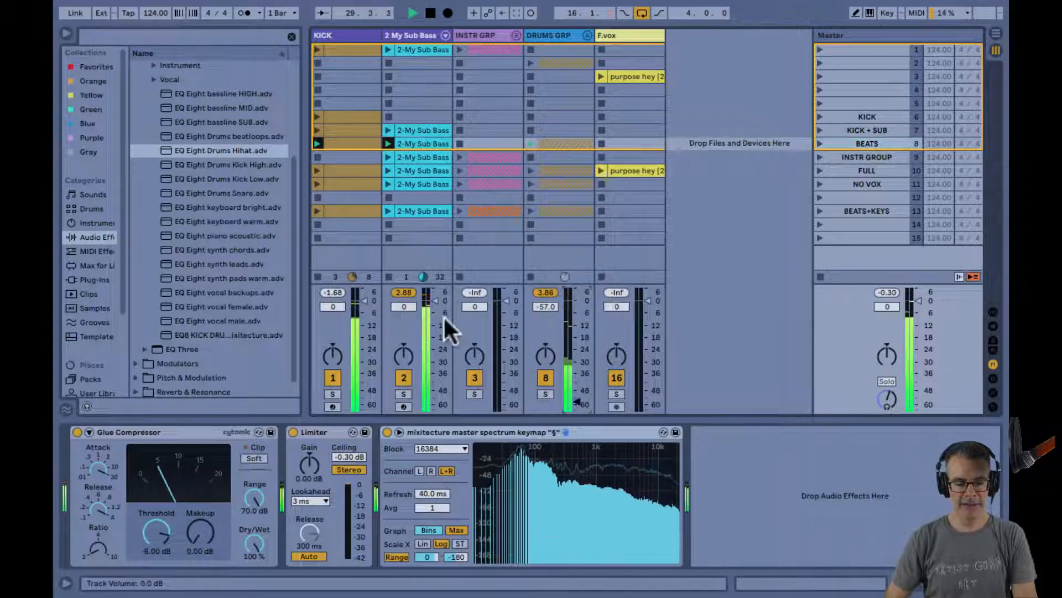
drag(434, 300, 435, 411)
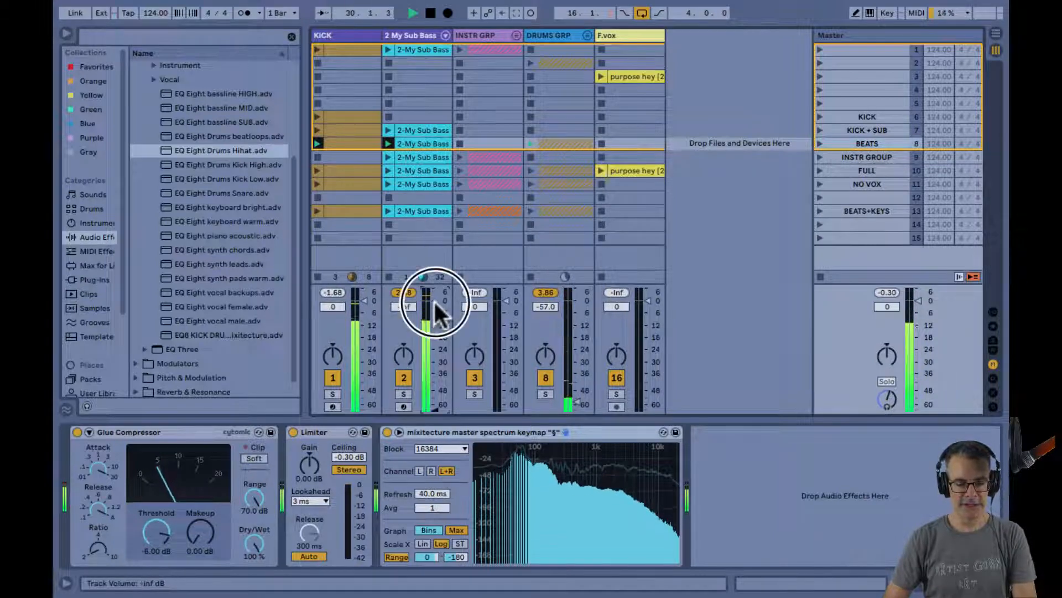
Step: Reset the master peak level and set the KICK track's volume to -12 dB
click(891, 289)
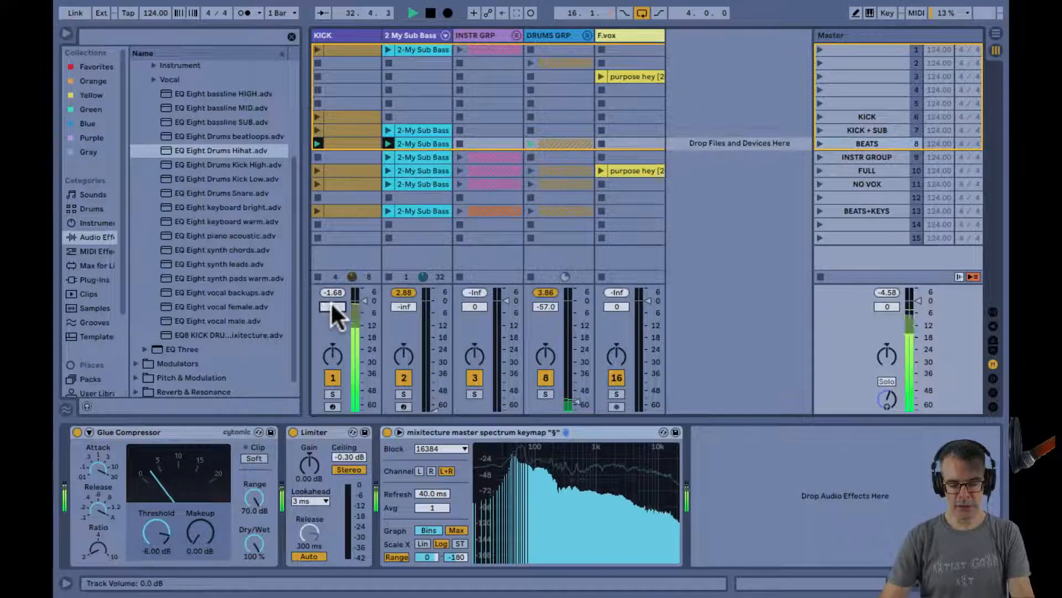
text(-12)
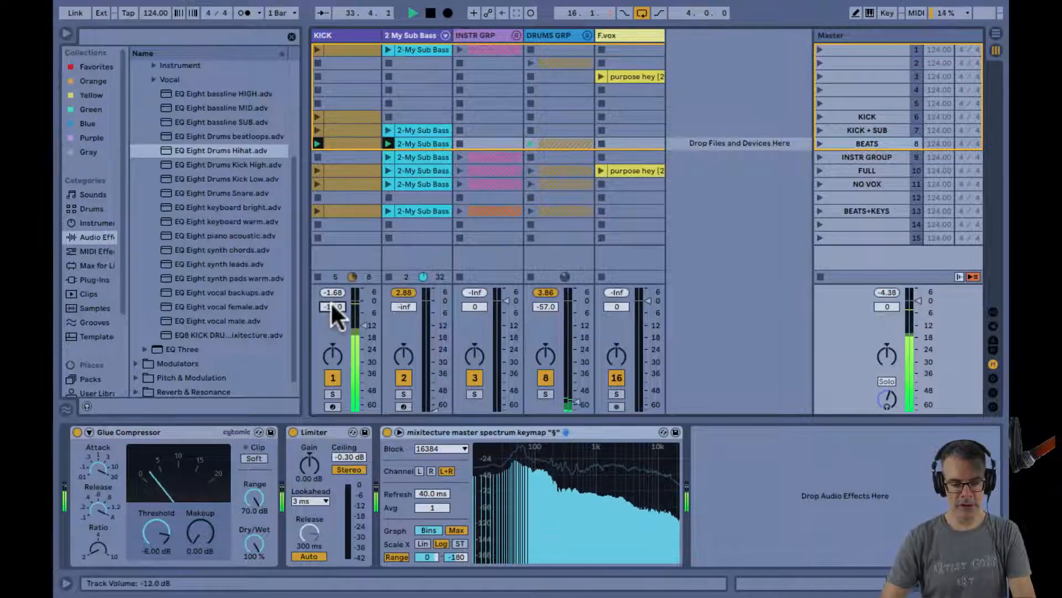
key(Return)
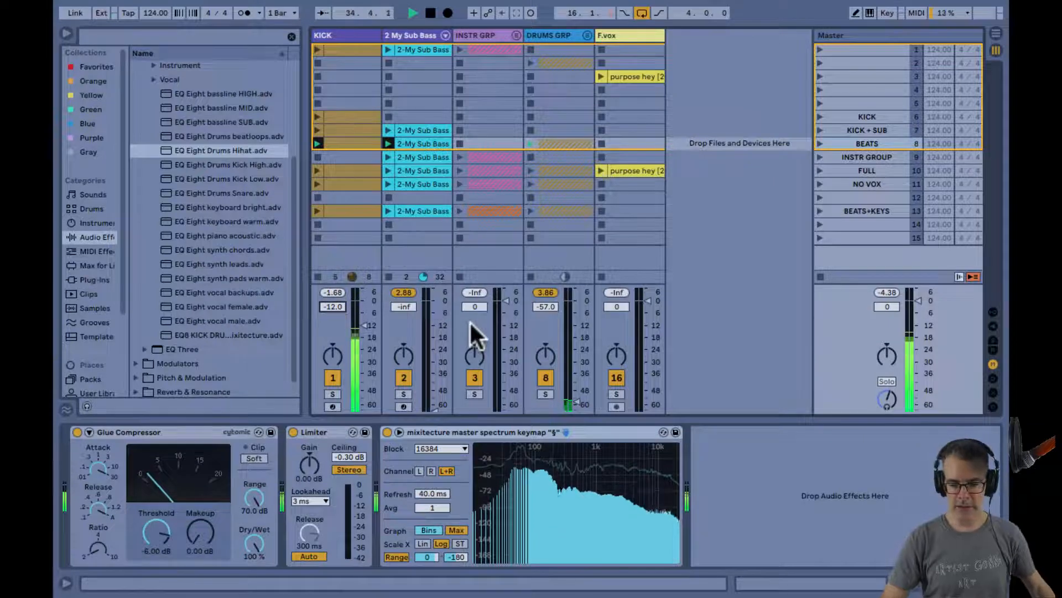
Step: Set the My Sub Bass volume to -21.0 dB and the DRUMS GRP volume to -inf dB
drag(432, 399, 440, 357)
drag(557, 391, 581, 410)
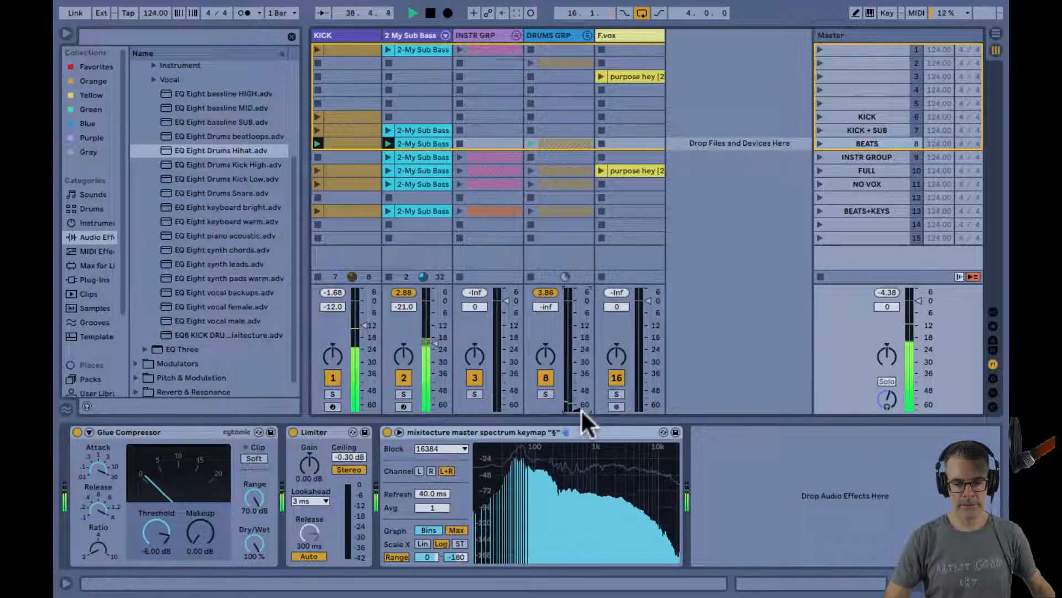
click(886, 292)
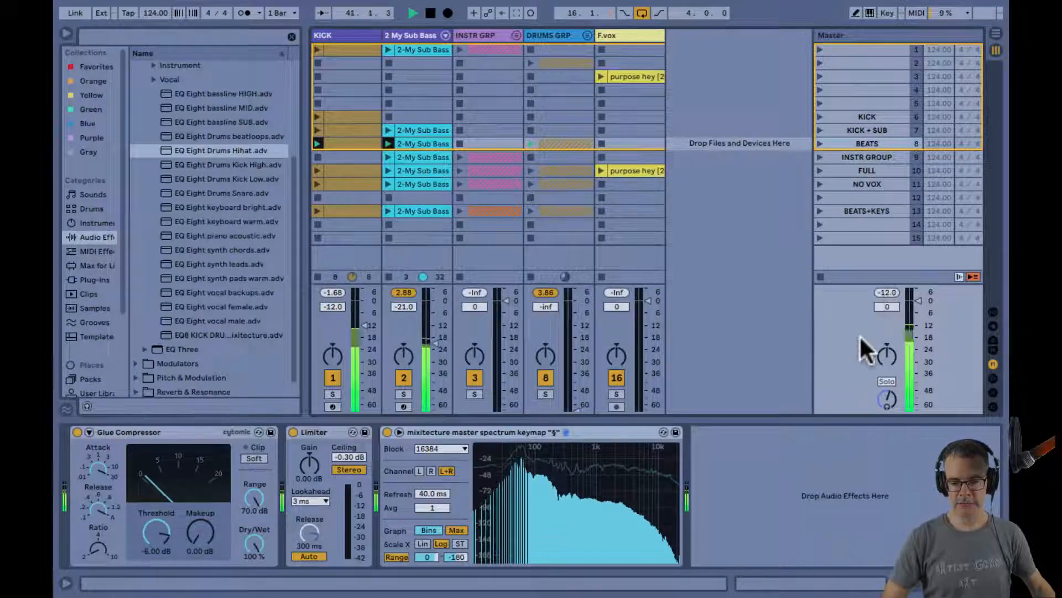
Step: Check kick and sub bass on the enlarged master spectrum, and set the DRUMS GRP volume to -18.4 dB
click(621, 493)
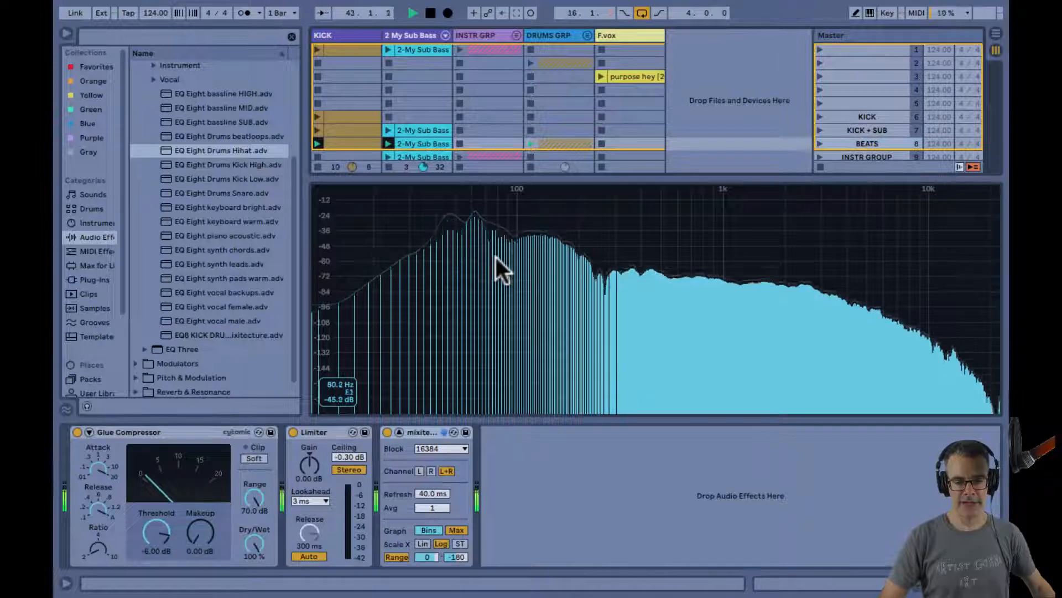
click(498, 271)
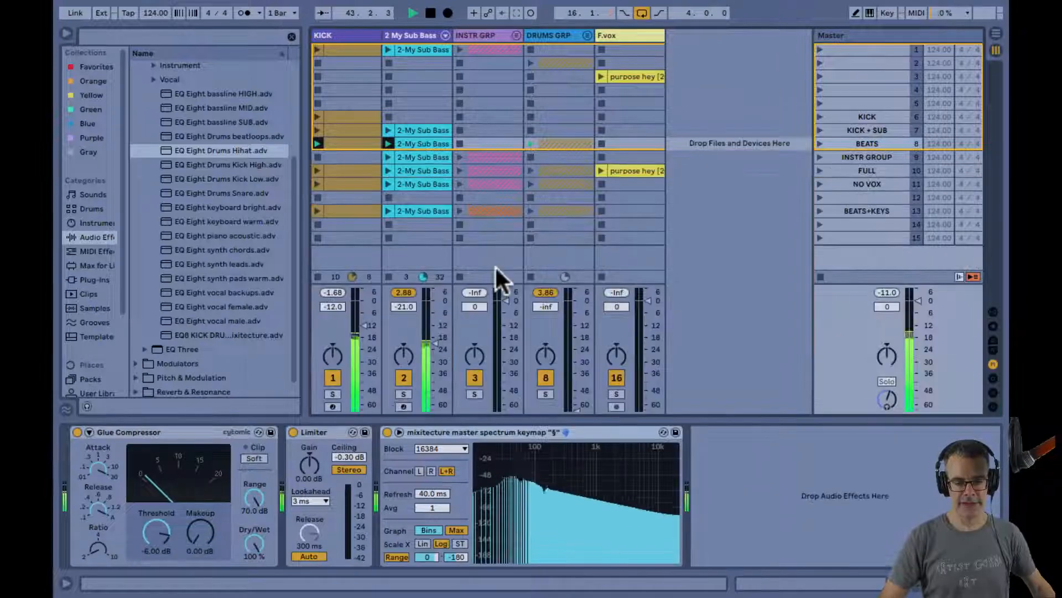
click(572, 395)
drag(572, 396, 572, 371)
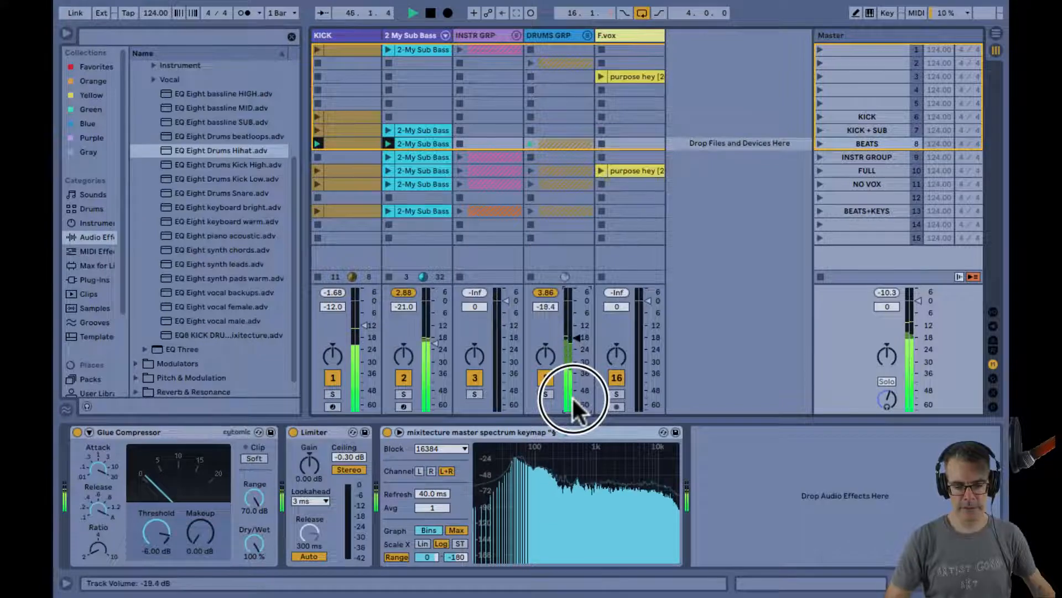
drag(572, 397, 573, 345)
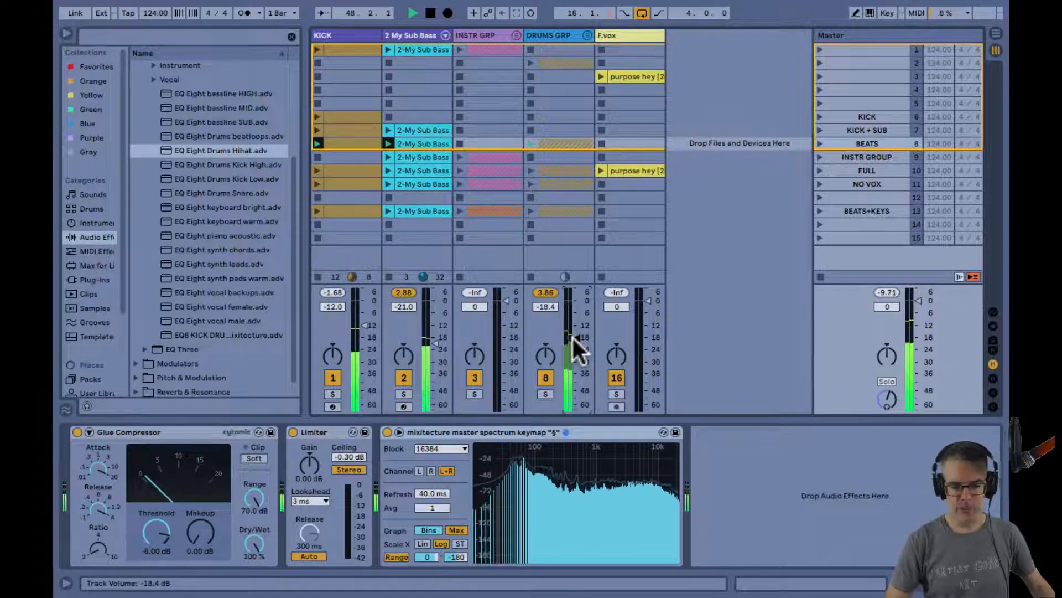
Step: Compare My Sub Bass with its mapped EQ Eight off and on, soloing the track for part of the comparison
click(404, 34)
click(647, 449)
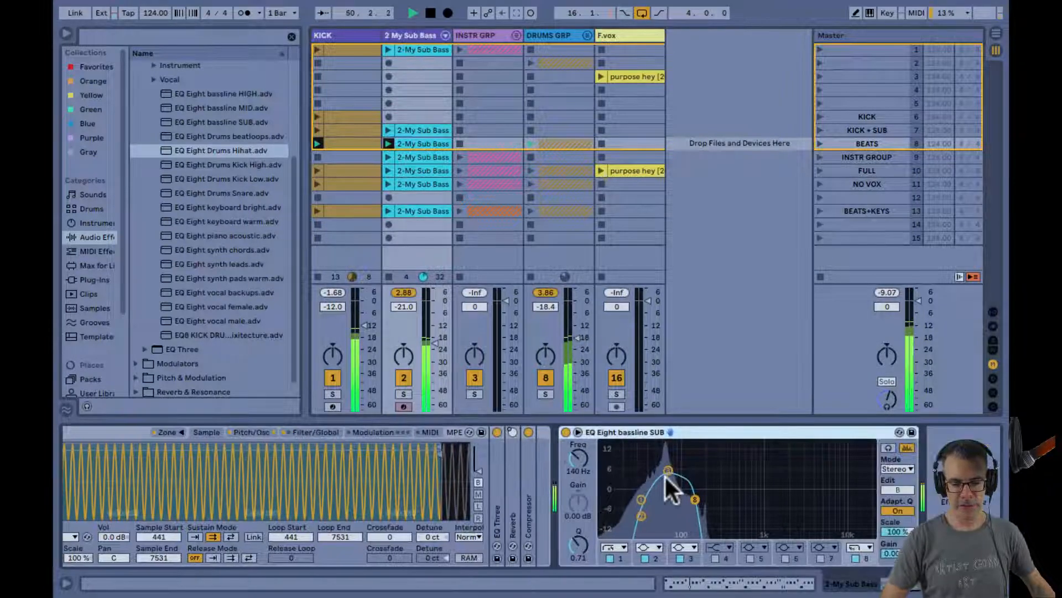
key(0)
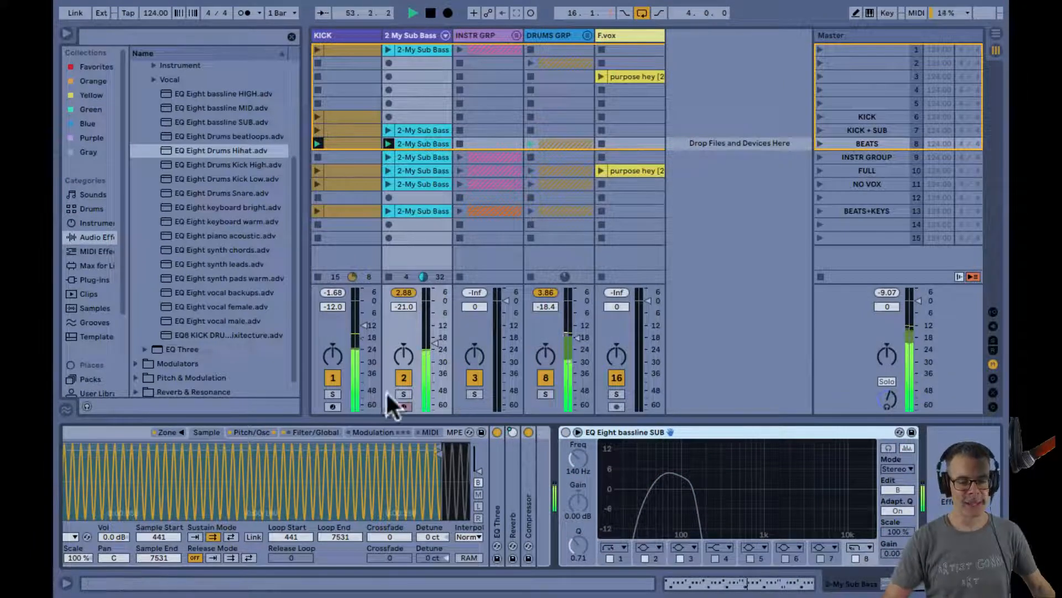
click(404, 393)
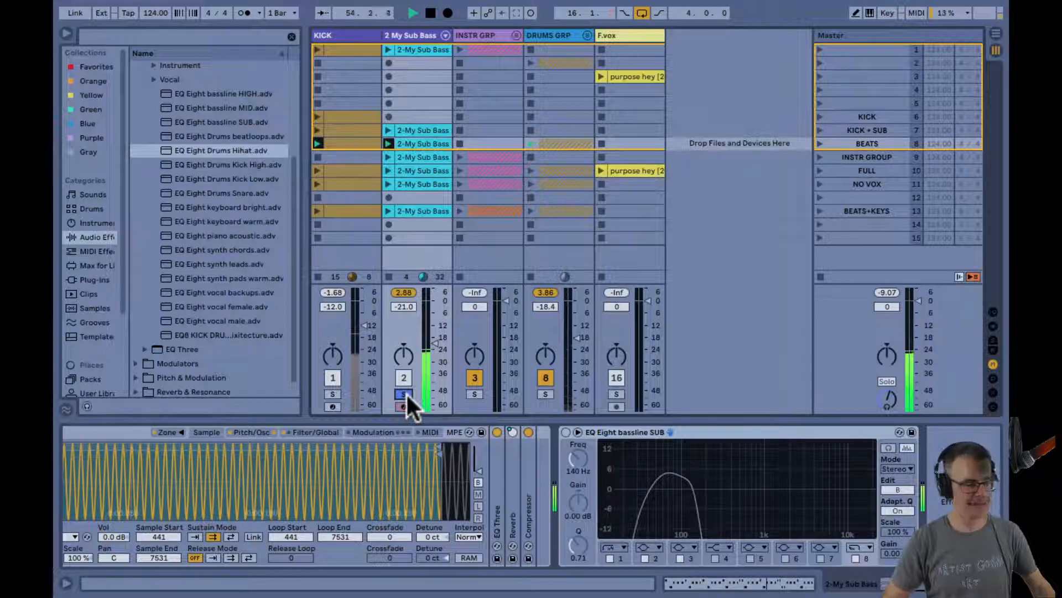
click(404, 393)
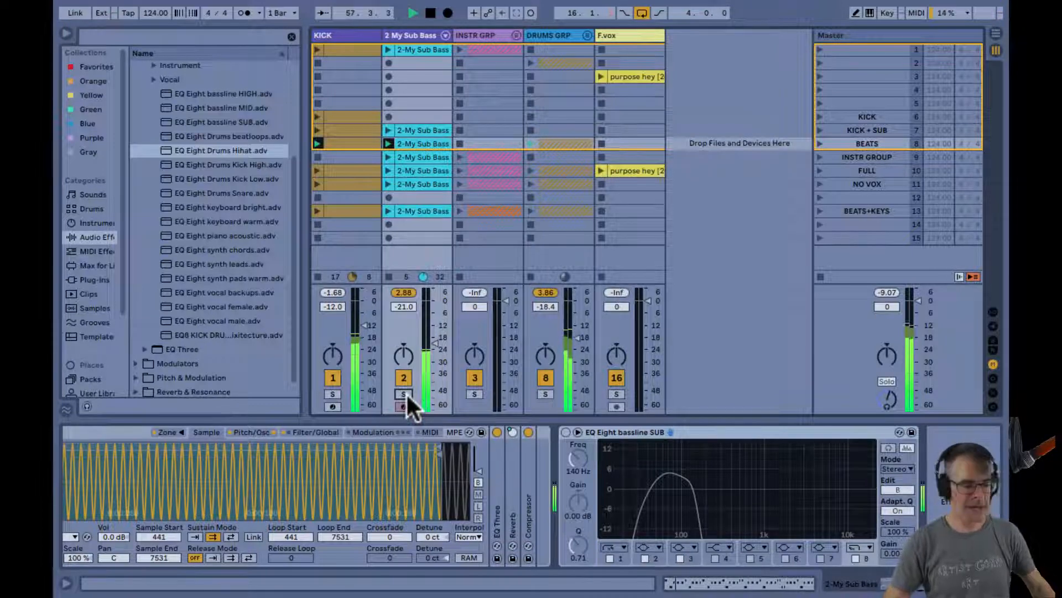
key(0)
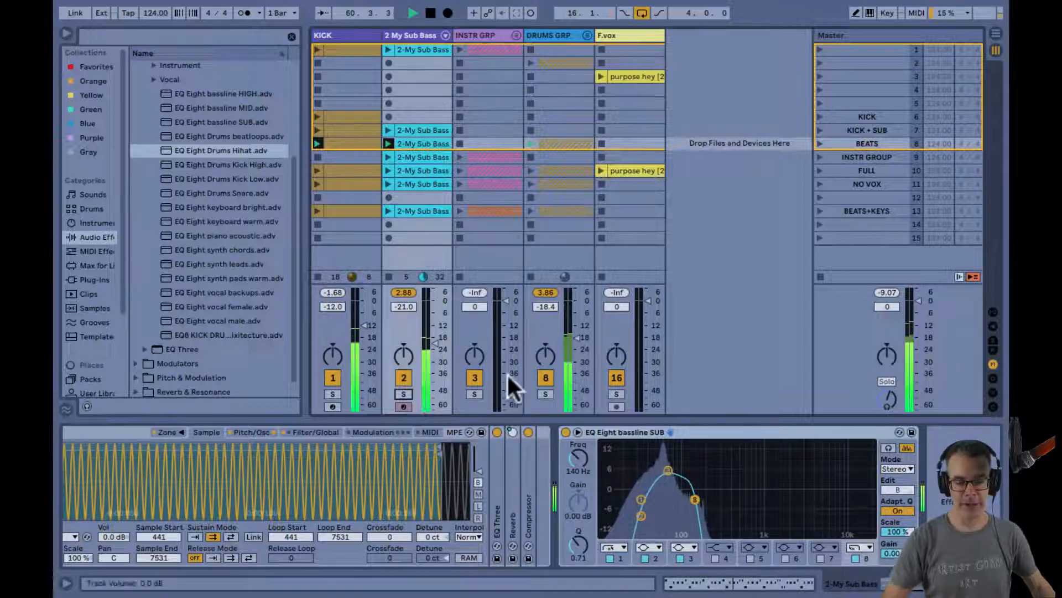
Step: Solo DRUMS GRP, compare the drums with the mapped EQs bypassed and enabled, and release the solo
click(546, 393)
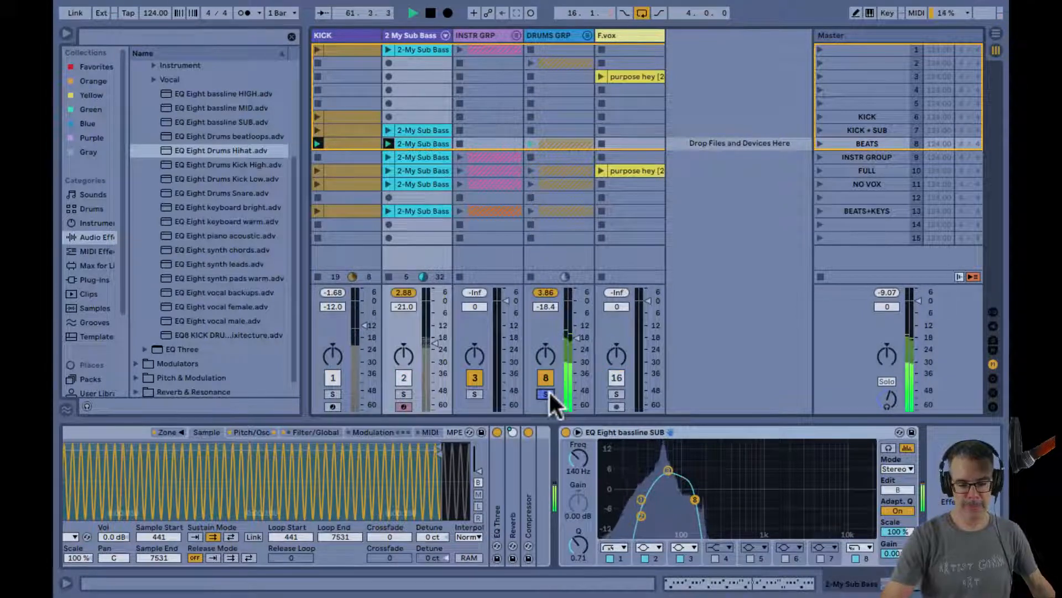
key(0)
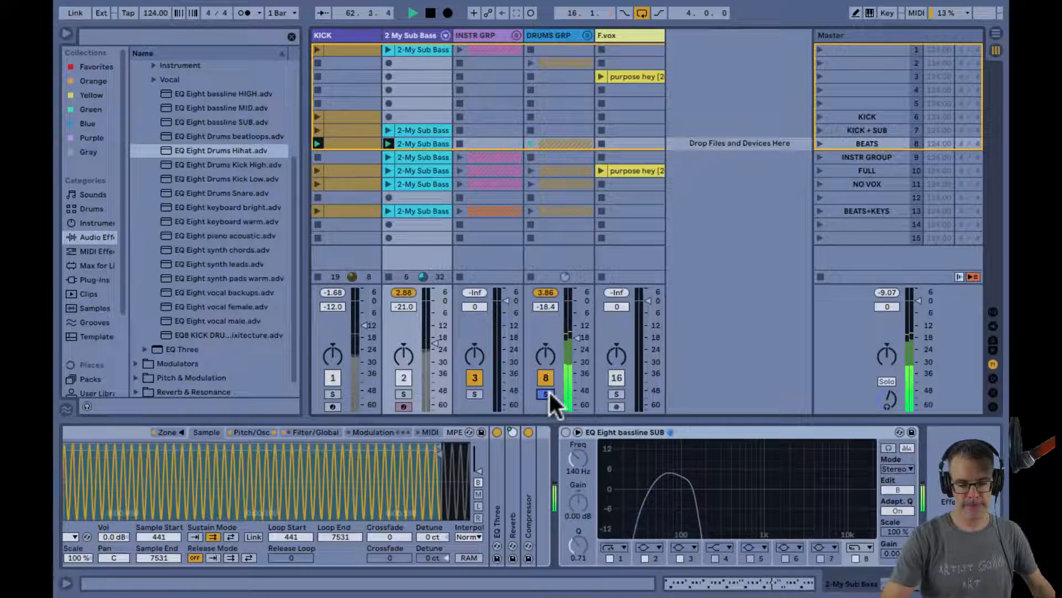
key(0)
click(547, 392)
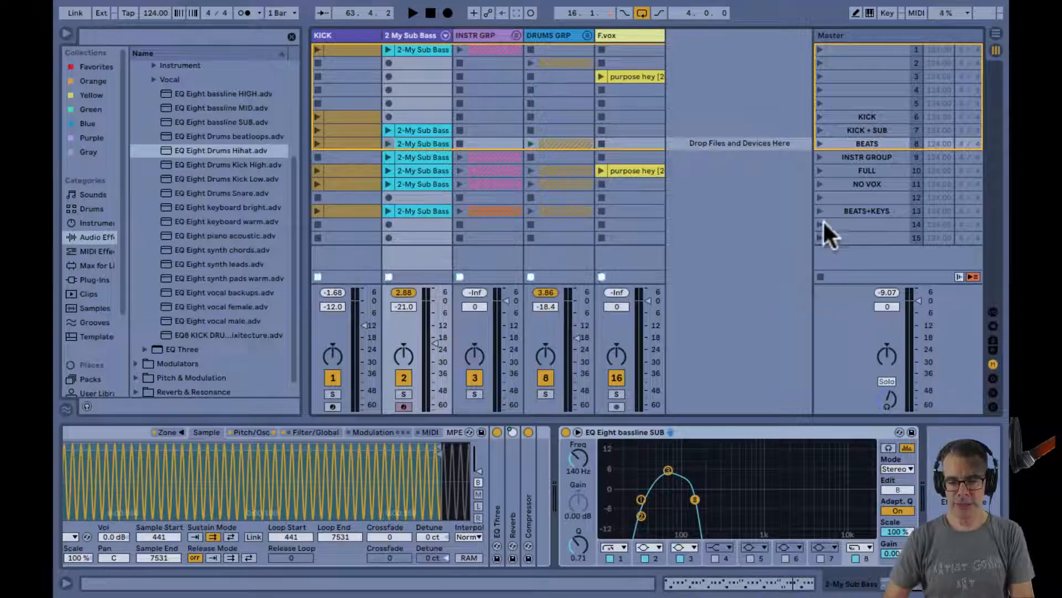
Step: Launch the INSTR GROUP scene and unfold INSTR GRP to show its instrument tracks
click(818, 157)
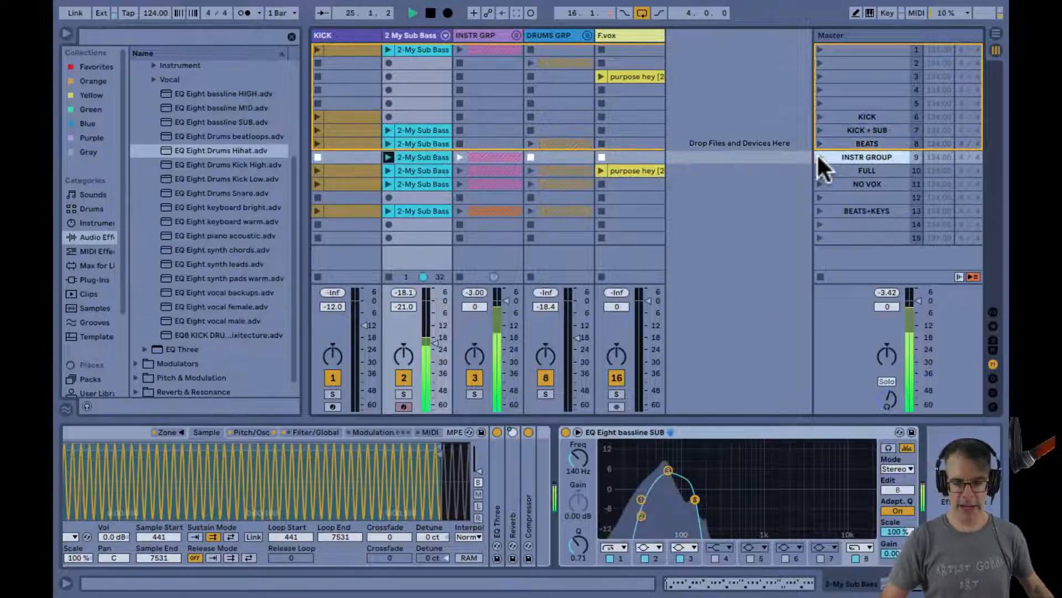
click(516, 35)
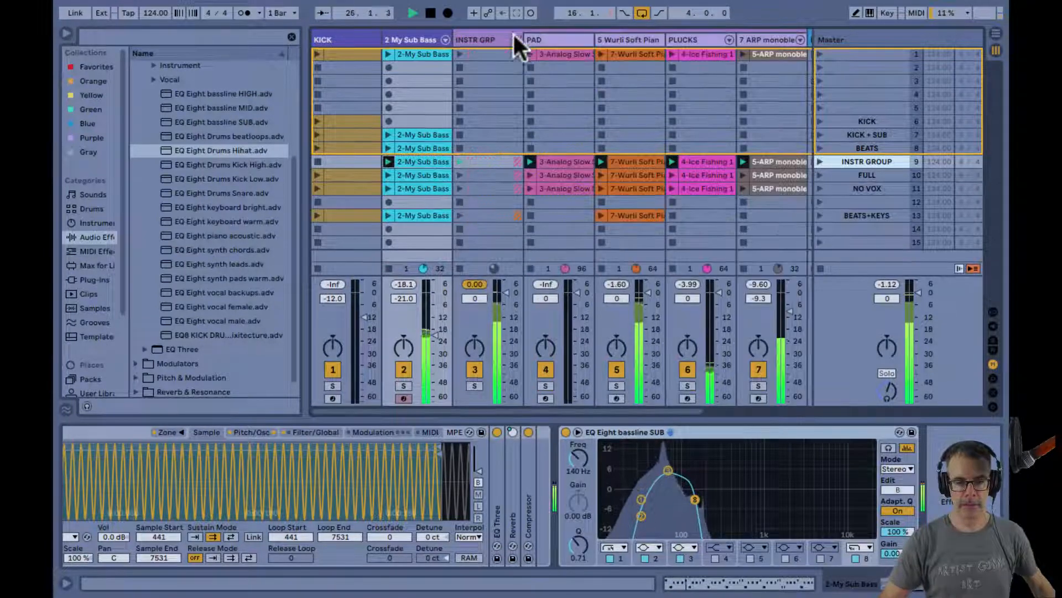
scroll(560, 83, right, 5)
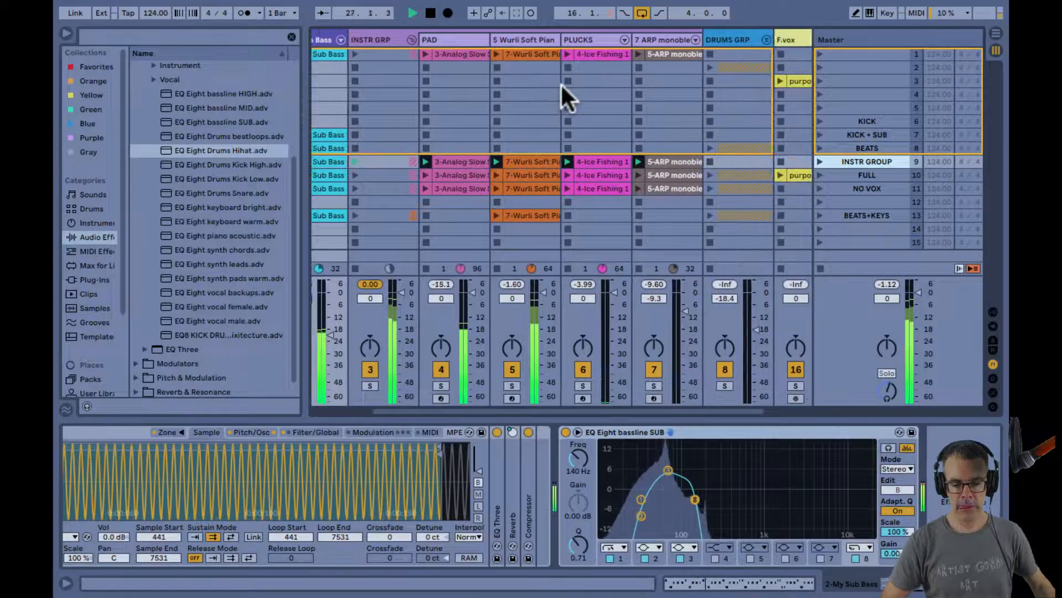
Step: Solo the PAD track and examine its frequencies on the enlarged master spectrum
click(443, 382)
key(section)
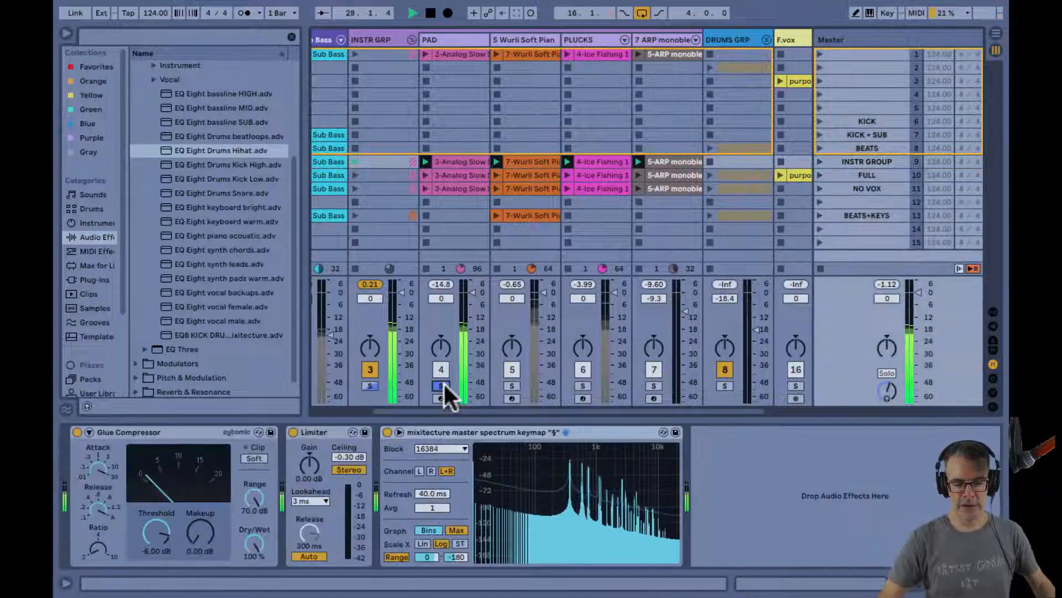
click(564, 480)
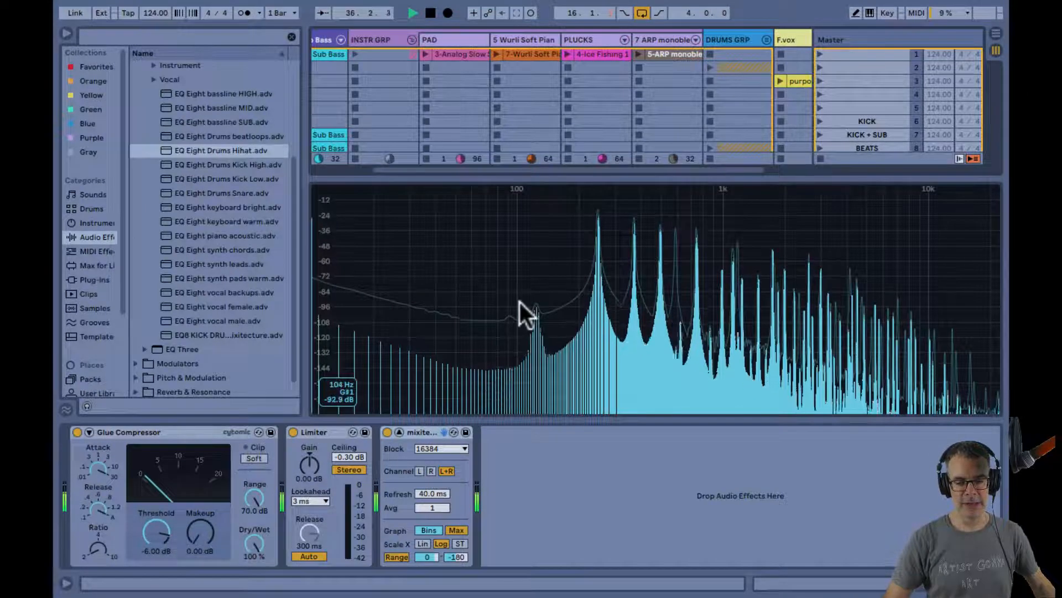
Step: Fold the PAD track's Analog Slow Sweep Pad device and load the EQ Eight synth pads warm preset after it
click(440, 40)
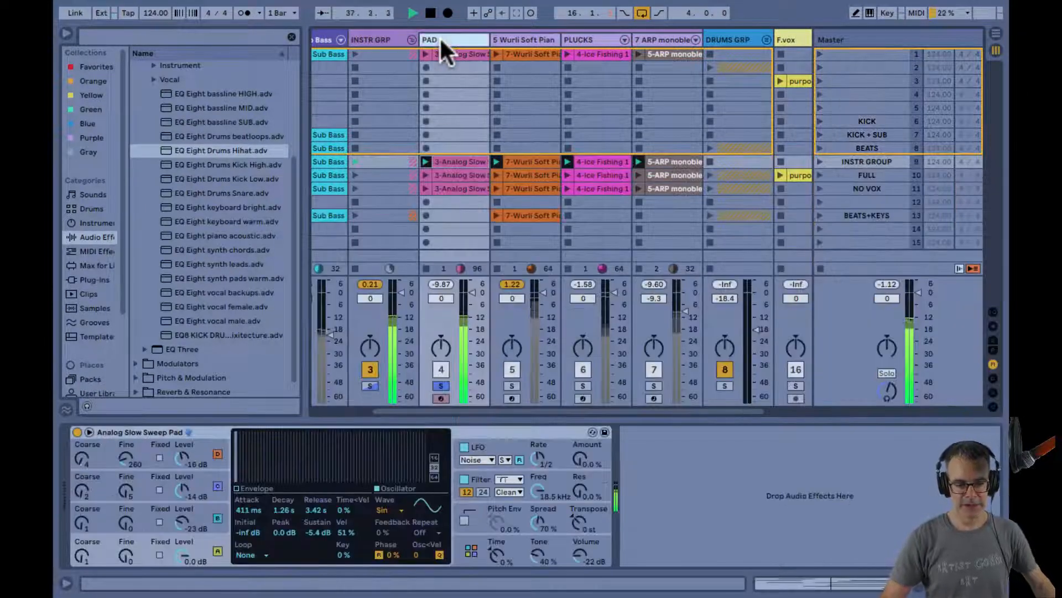
double_click(150, 432)
click(192, 462)
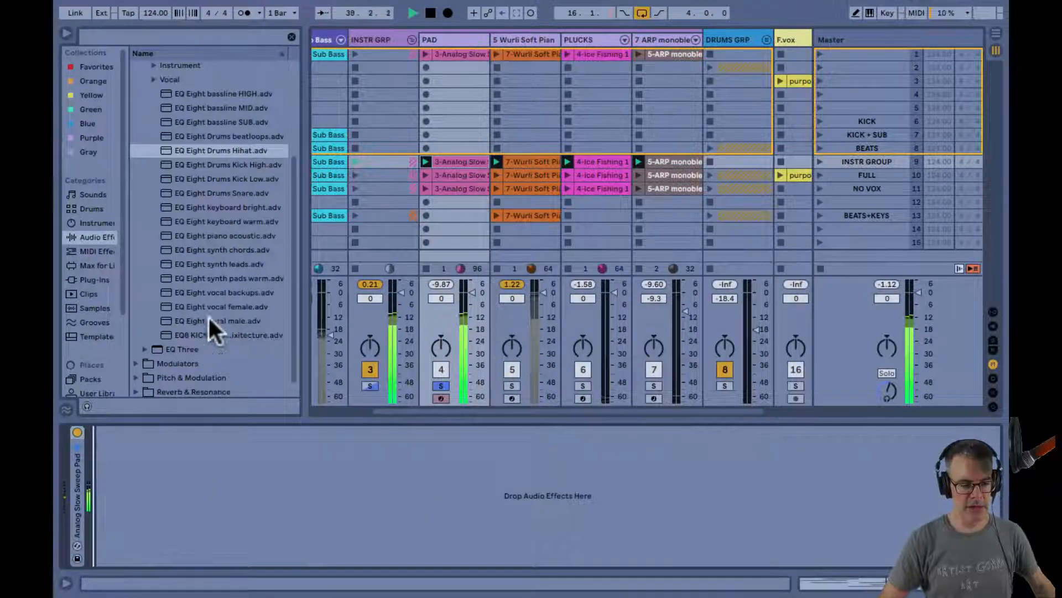
click(199, 192)
key(Down)
key(Down)
key(Down)
key(Down)
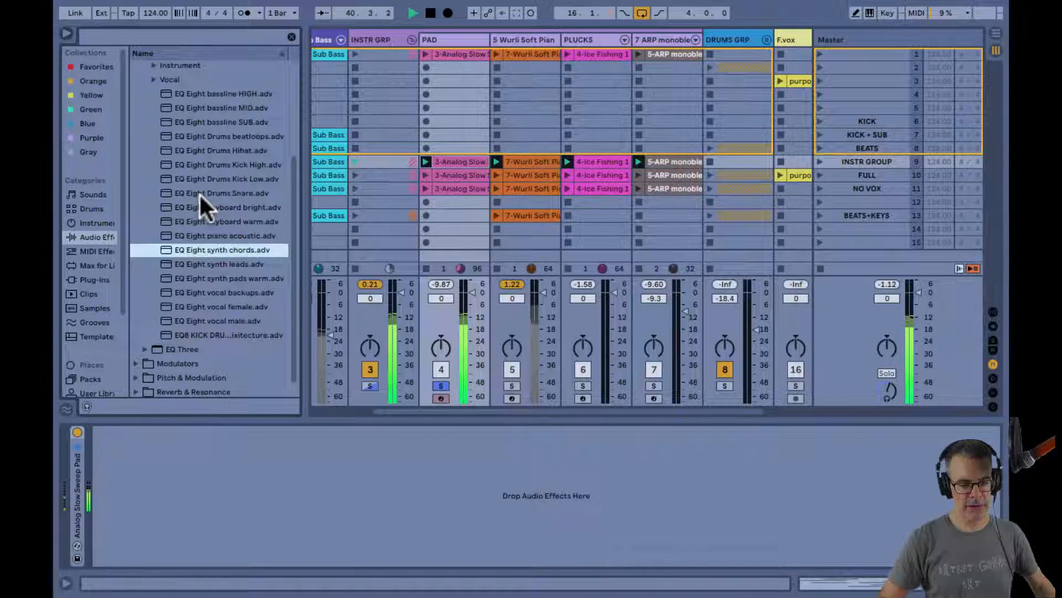
key(Down)
key(Down)
key(Up)
key(Up)
key(Down)
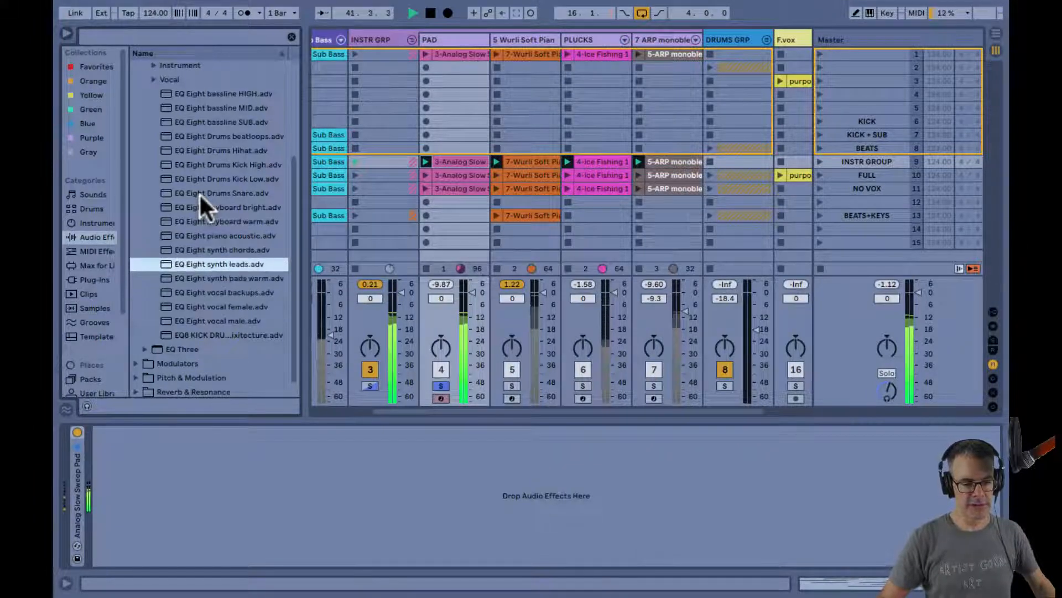
key(Down)
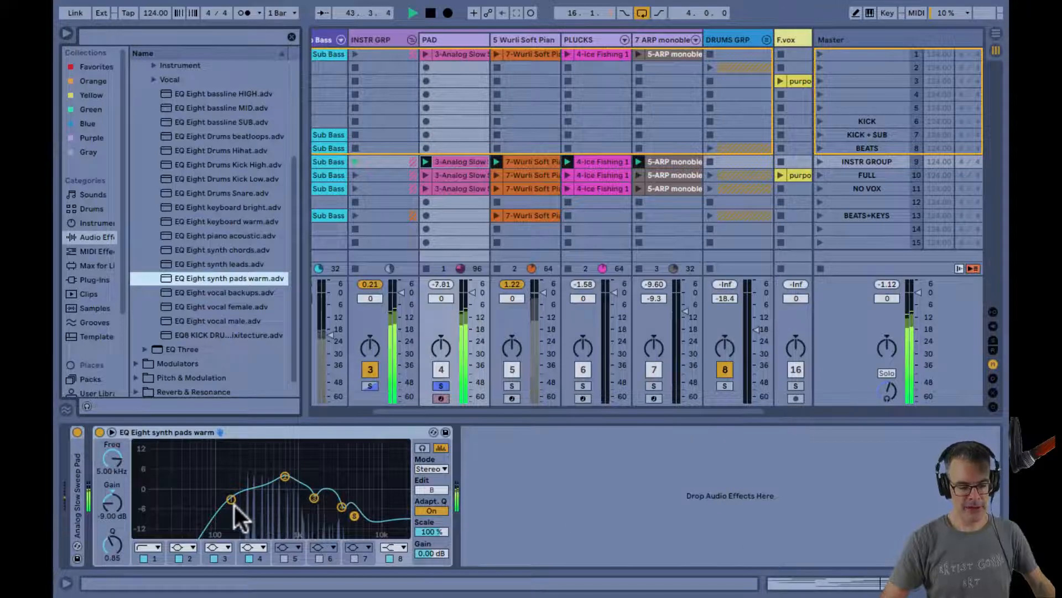
Step: Map the z key to the on/off switch of the PAD track's EQ Eight and test the mapping
key(ctrl+k)
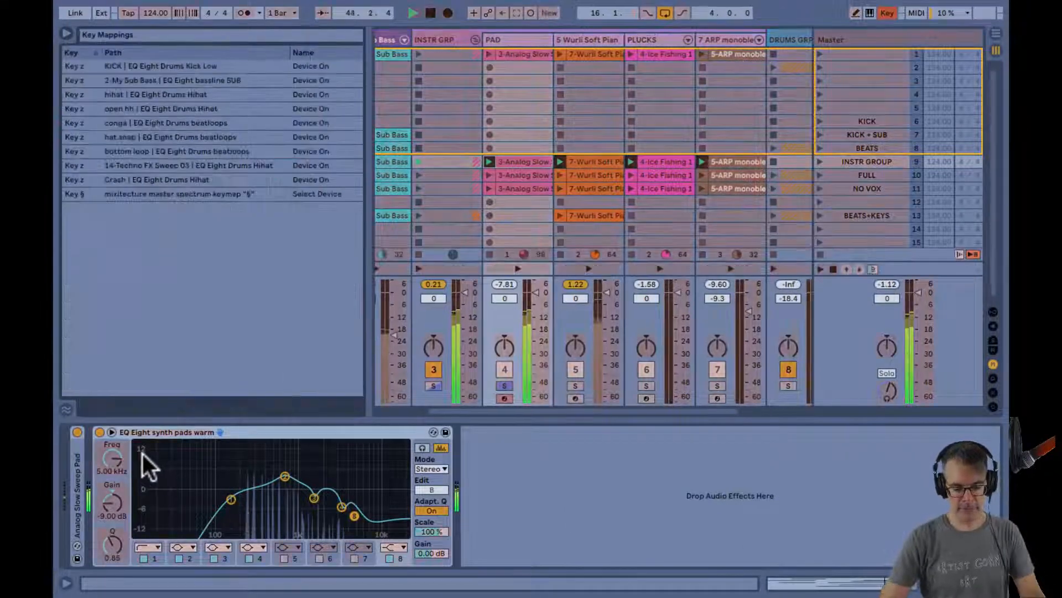
click(99, 432)
key(z)
key(ctrl+k)
key(z)
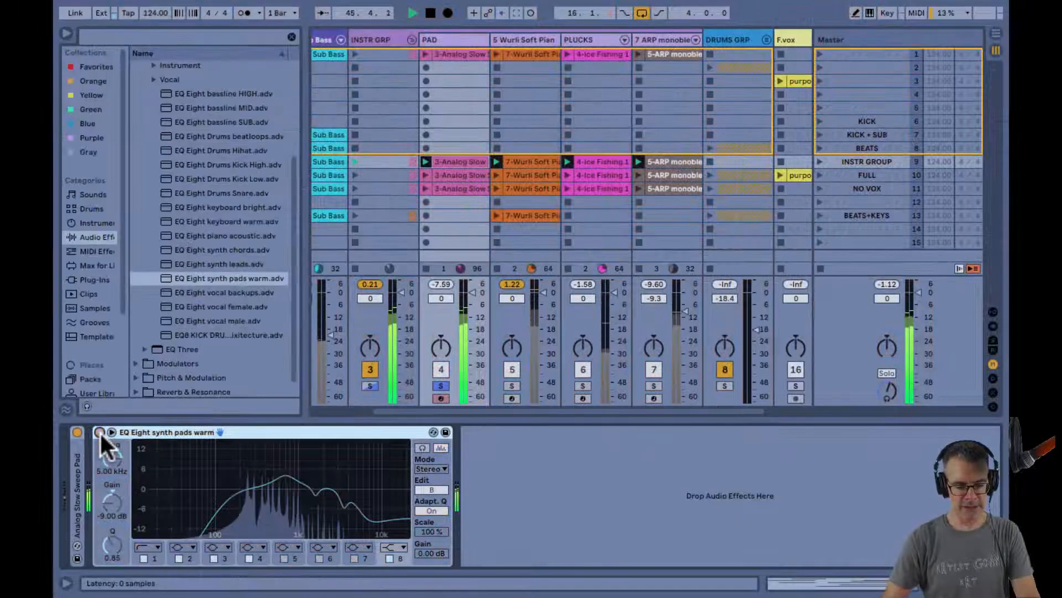
Step: Compare the PAD's EQ curve with its frequency content on the enlarged master spectrum
key(z)
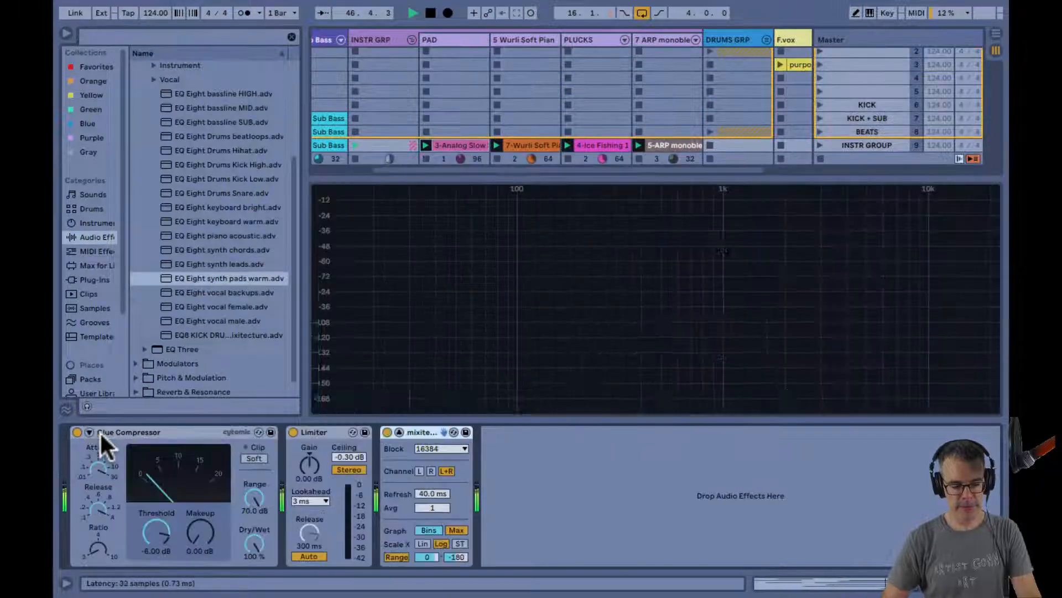
mouse_move(573, 251)
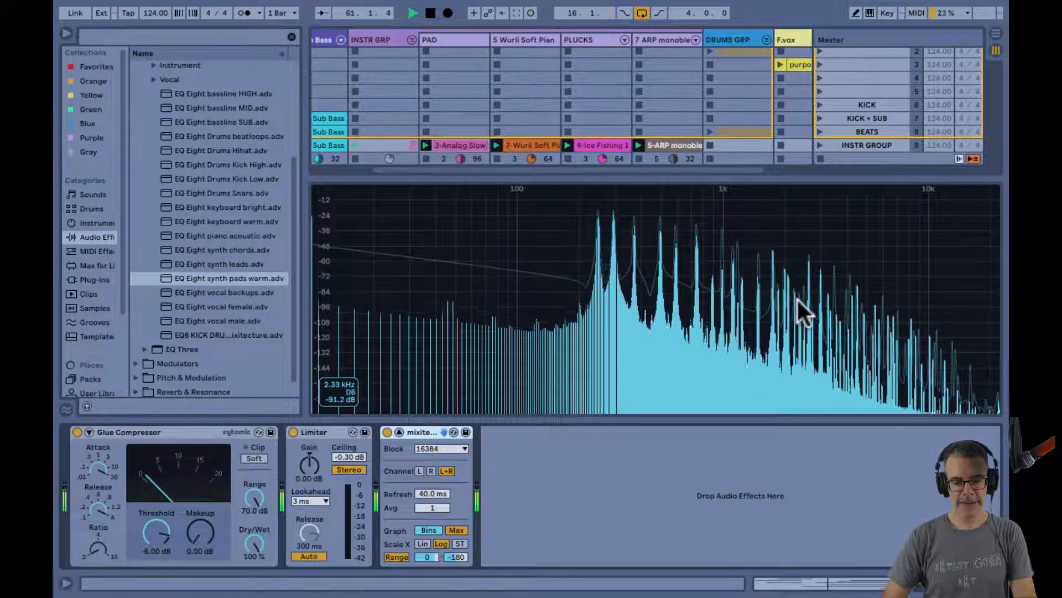
click(466, 41)
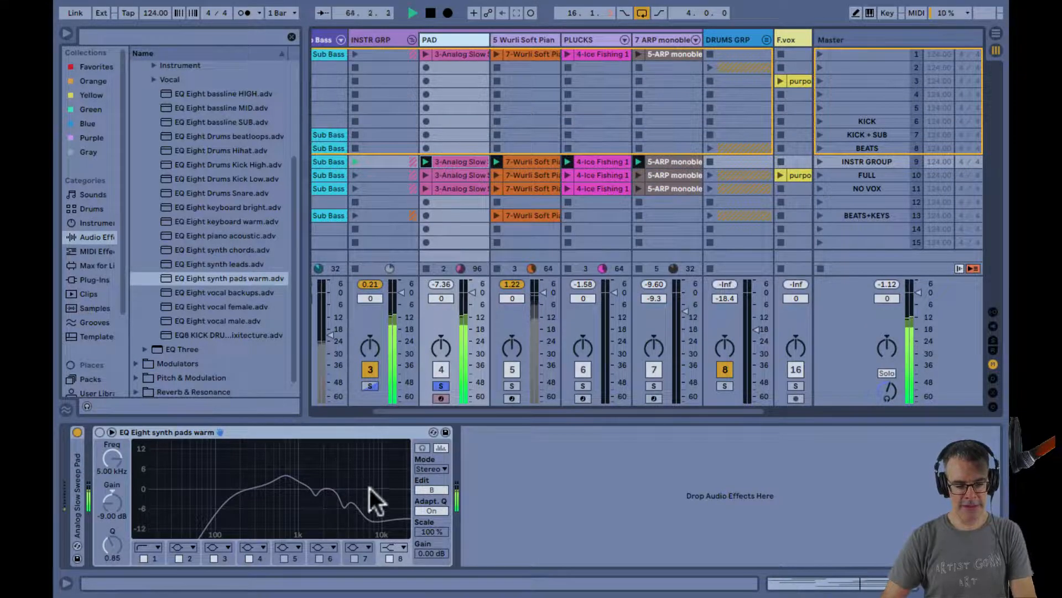
key(End)
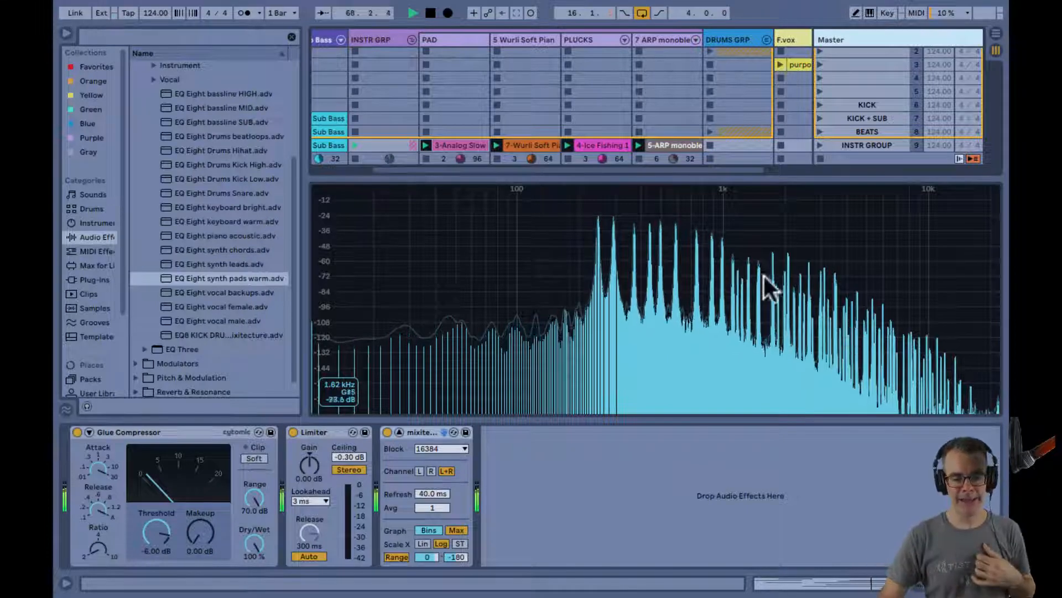
Step: Collapse the enlarged spectrum and solo the 5 Wurli Soft Pian track instead of PAD
click(737, 284)
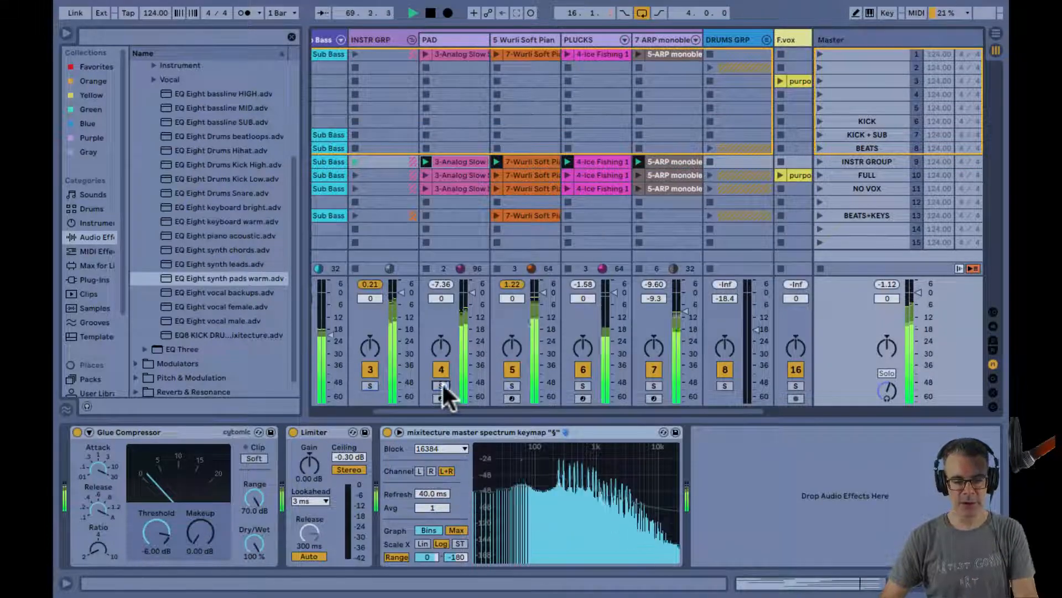
click(508, 384)
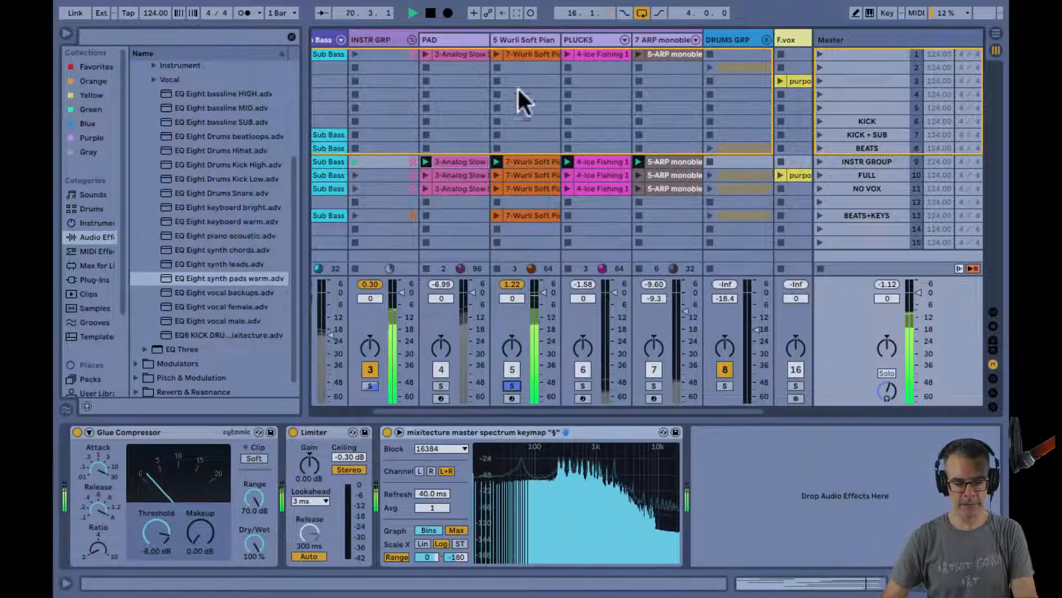
Step: Load the EQ Eight keyboard warm preset after the Wurli Soft Piano device on the 5 Wurli Soft Pian track
click(520, 38)
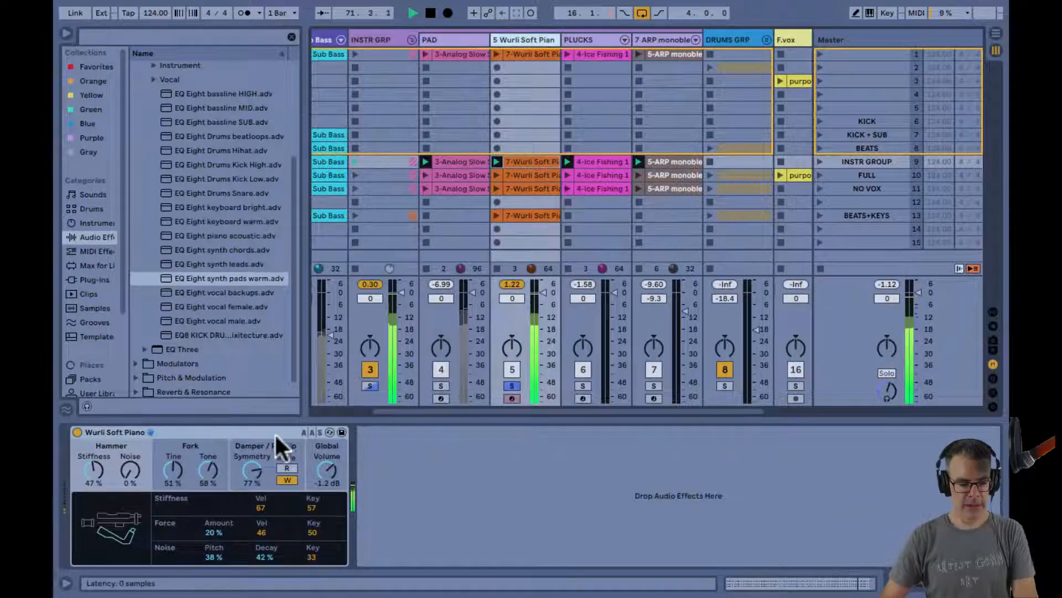
click(189, 218)
key(Up)
key(Down)
key(Down)
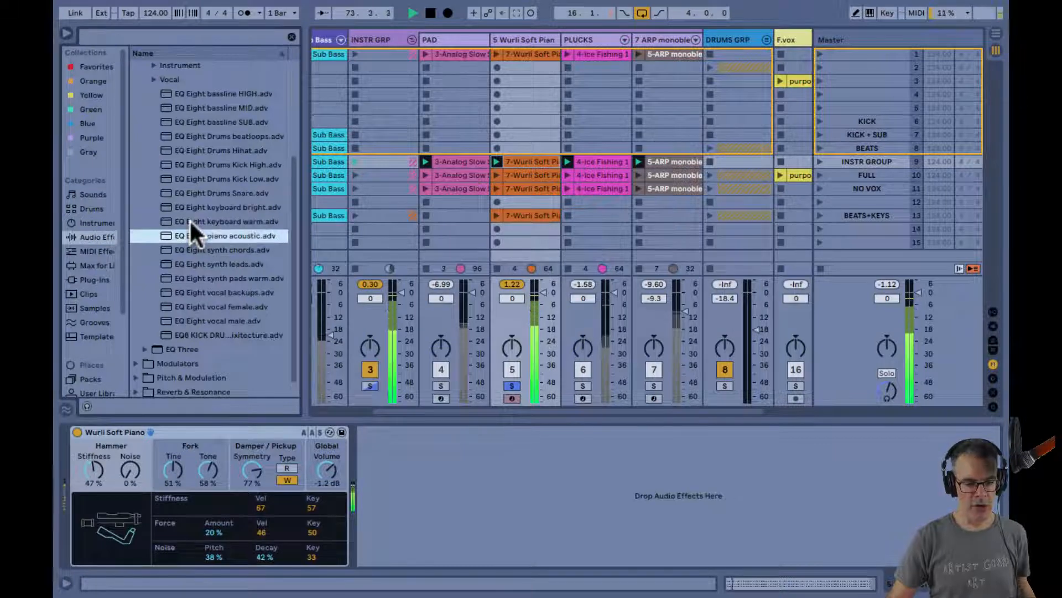
key(Down)
key(Up)
key(Up)
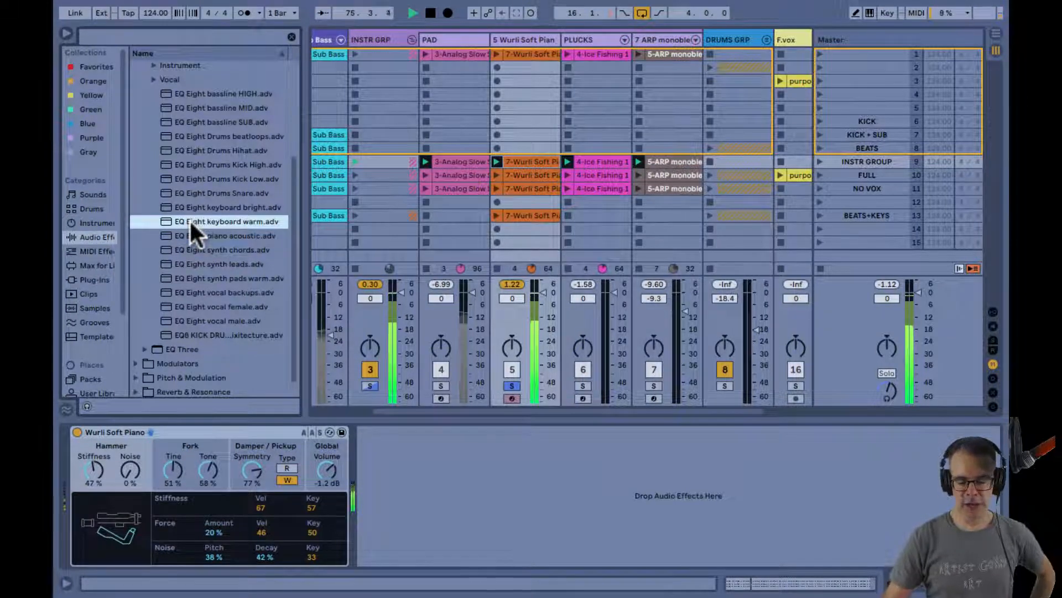
key(Return)
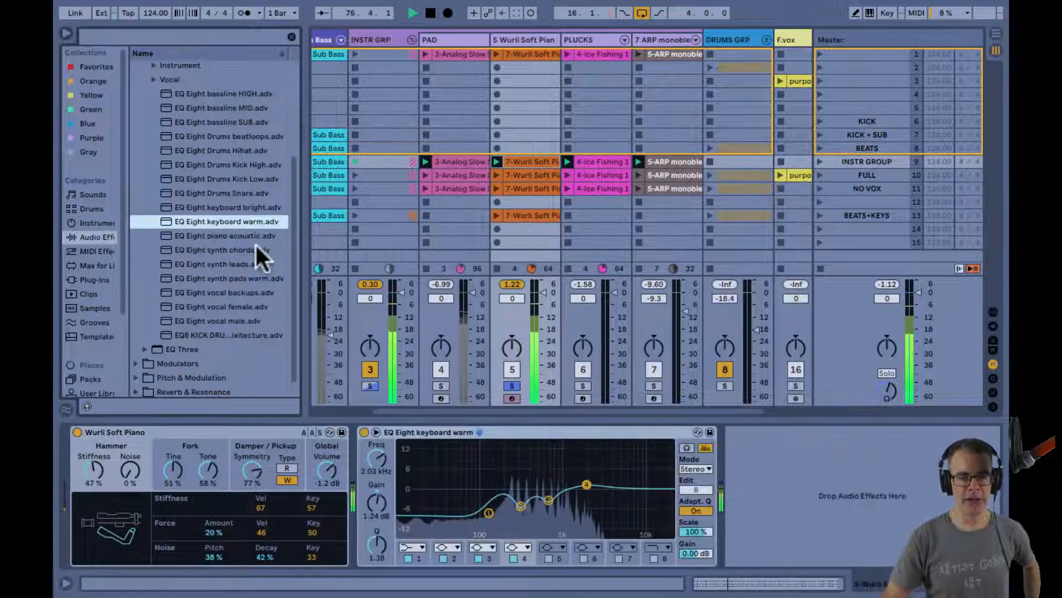
Step: Enlarge the Wurli's EQ curve and turn band 4 into a narrow cut of -7.73 dB at 1.50 kHz with Q 6.05
click(583, 482)
double_click(582, 465)
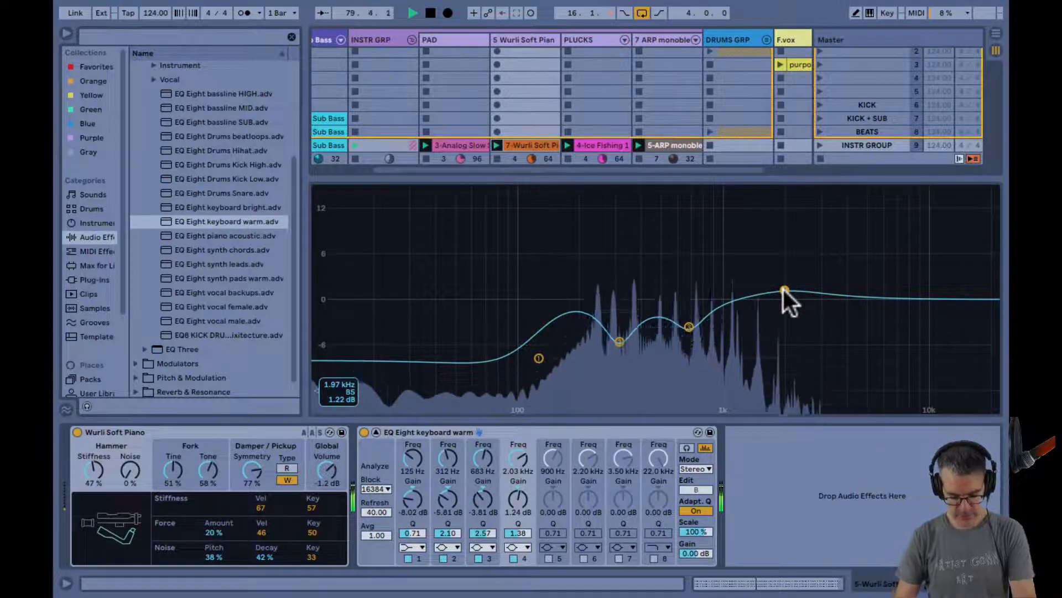
mouse_move(784, 290)
mouse_down()
mouse_move(785, 384)
mouse_move(785, 197)
mouse_move(852, 199)
mouse_move(725, 192)
mouse_move(761, 193)
mouse_move(758, 407)
mouse_move(758, 189)
mouse_move(759, 408)
mouse_move(758, 341)
mouse_move(759, 356)
mouse_up()
Step: Map the z key to the on/off switch of the Wurli track's EQ Eight and test the mapping
key(super+k)
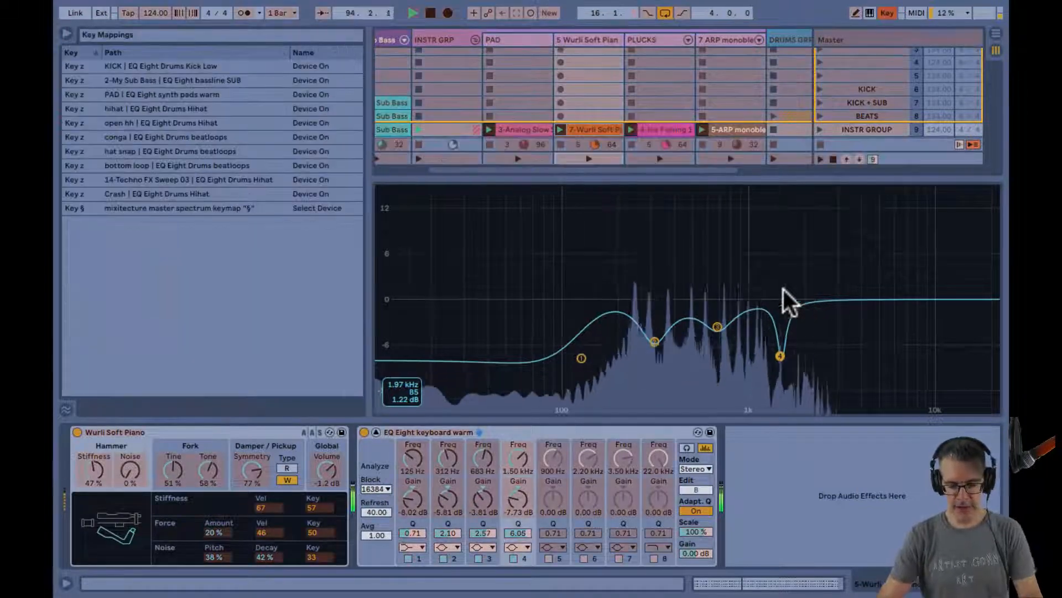
click(363, 432)
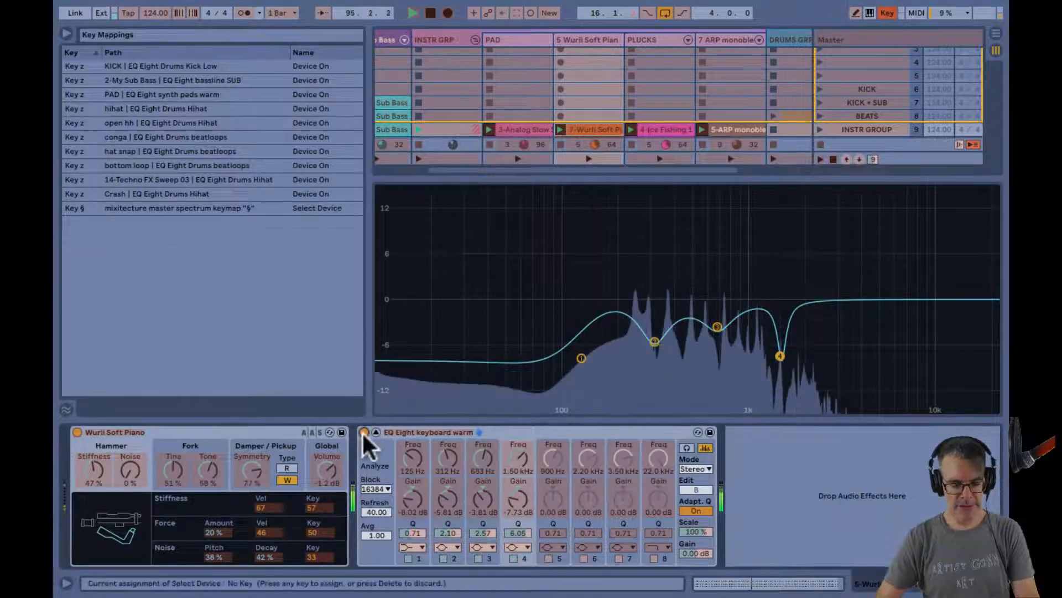
key(z)
key(super+k)
key(z)
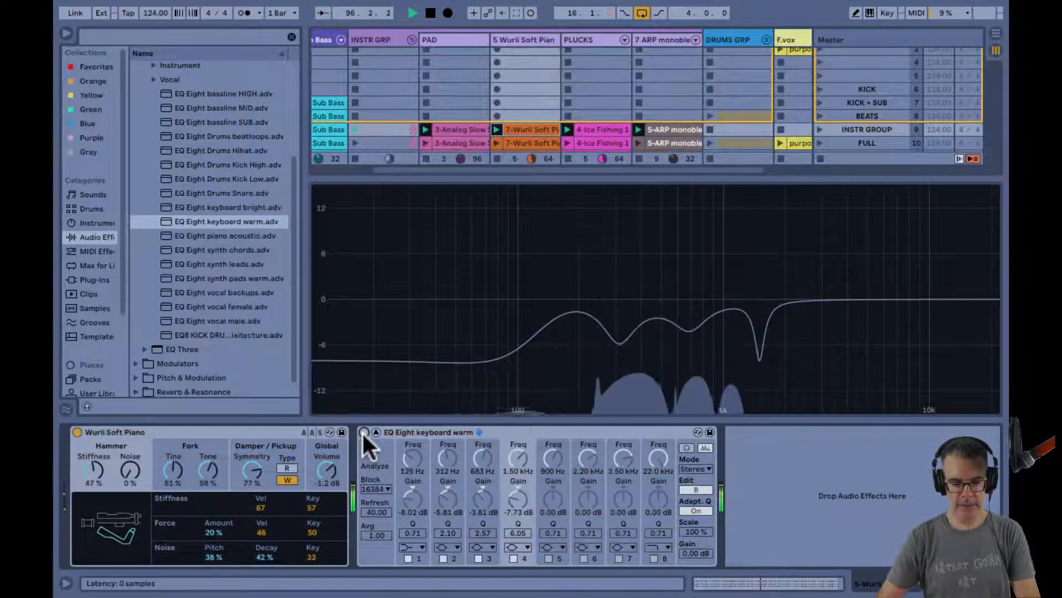
key(z)
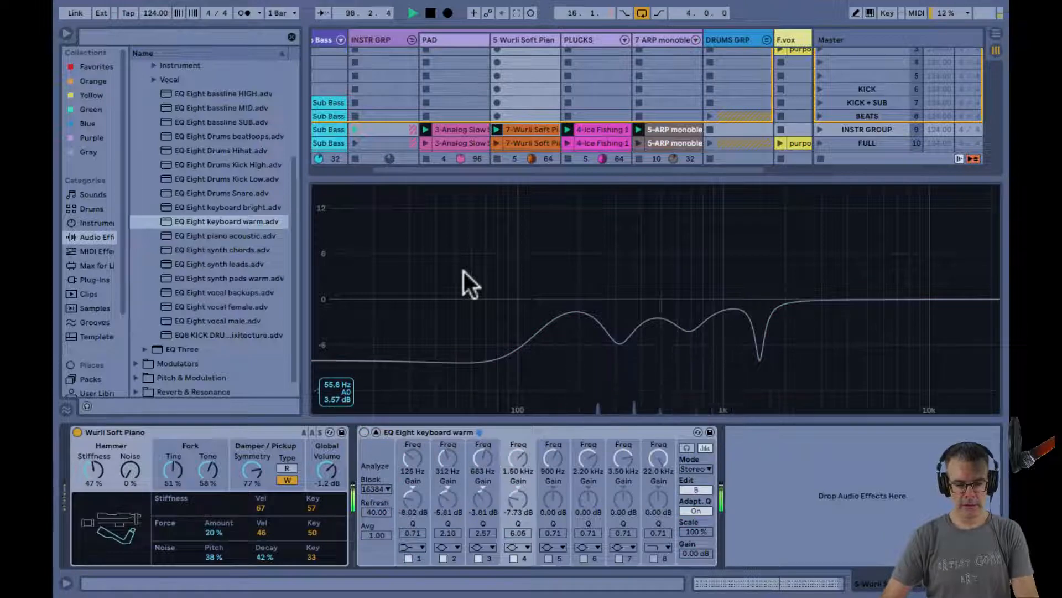
Step: Collapse the enlarged EQ curve, solo INSTR GRP instead of the Wurli track and compare the group with its EQs bypassed and active
key(Escape)
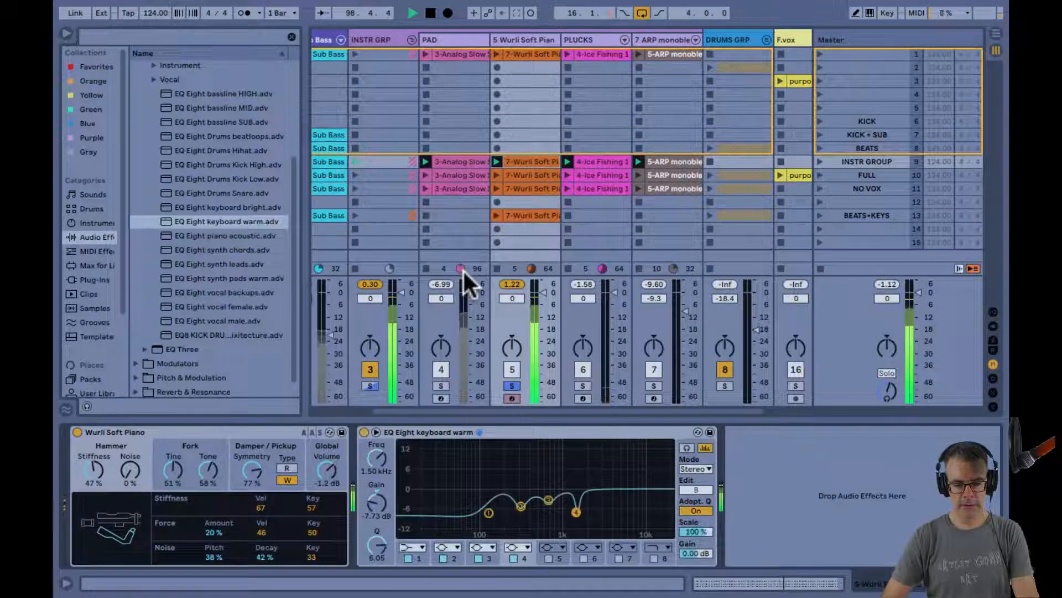
click(511, 385)
click(370, 385)
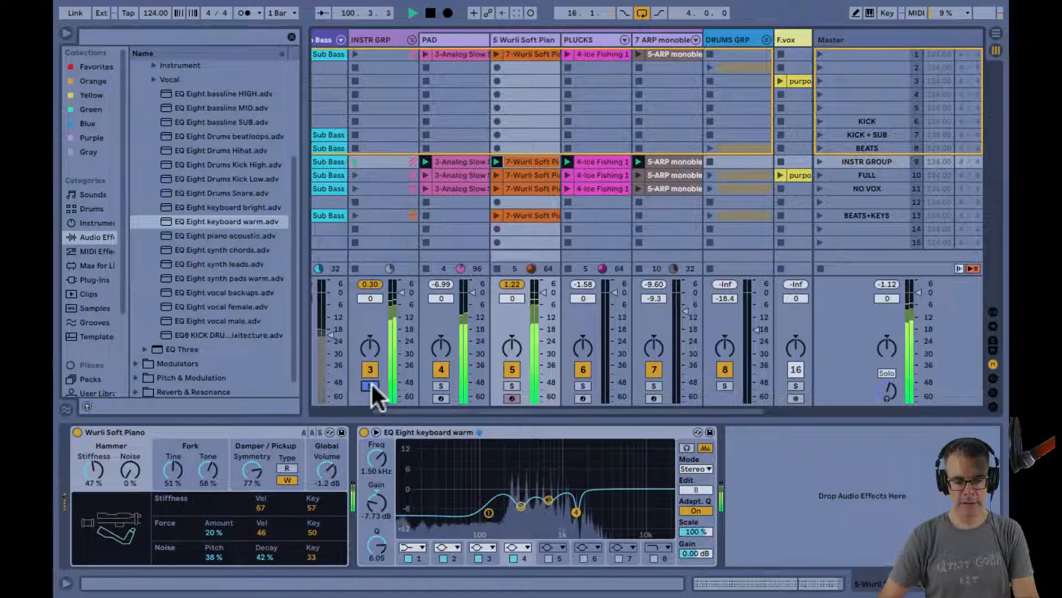
key(0)
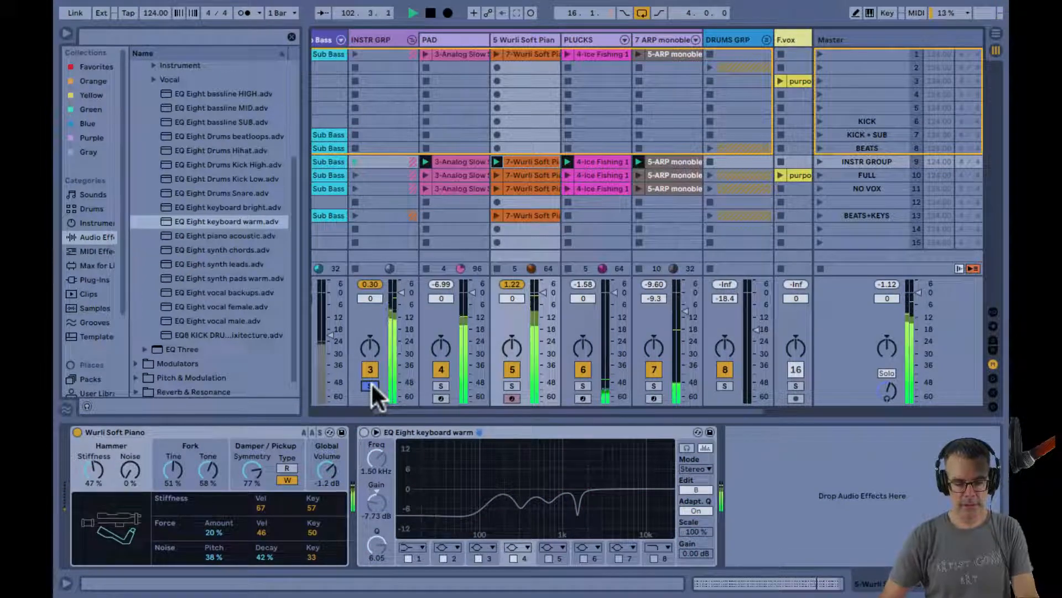
key(0)
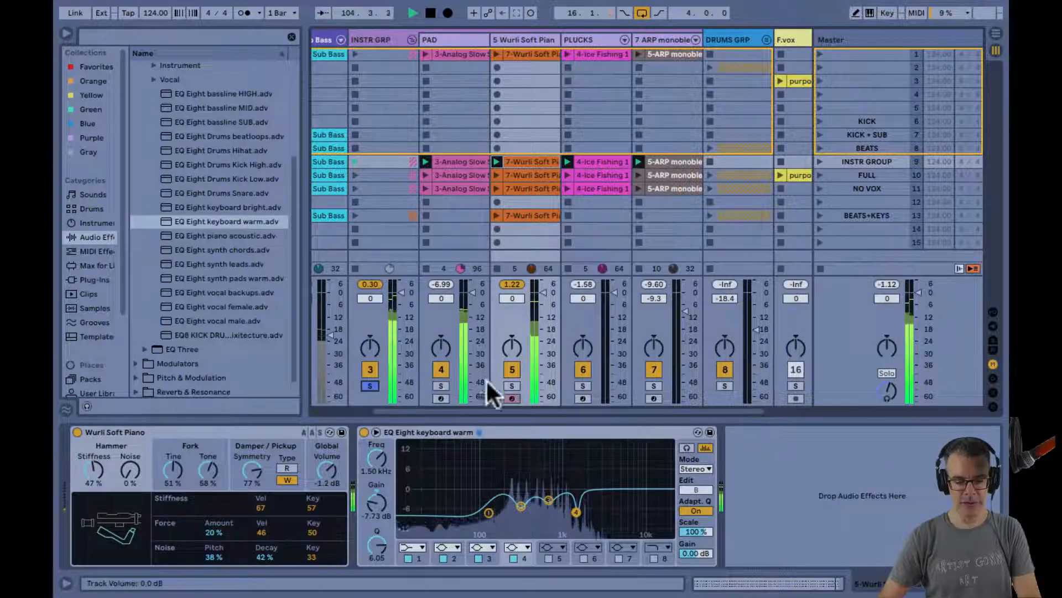
click(374, 383)
click(373, 383)
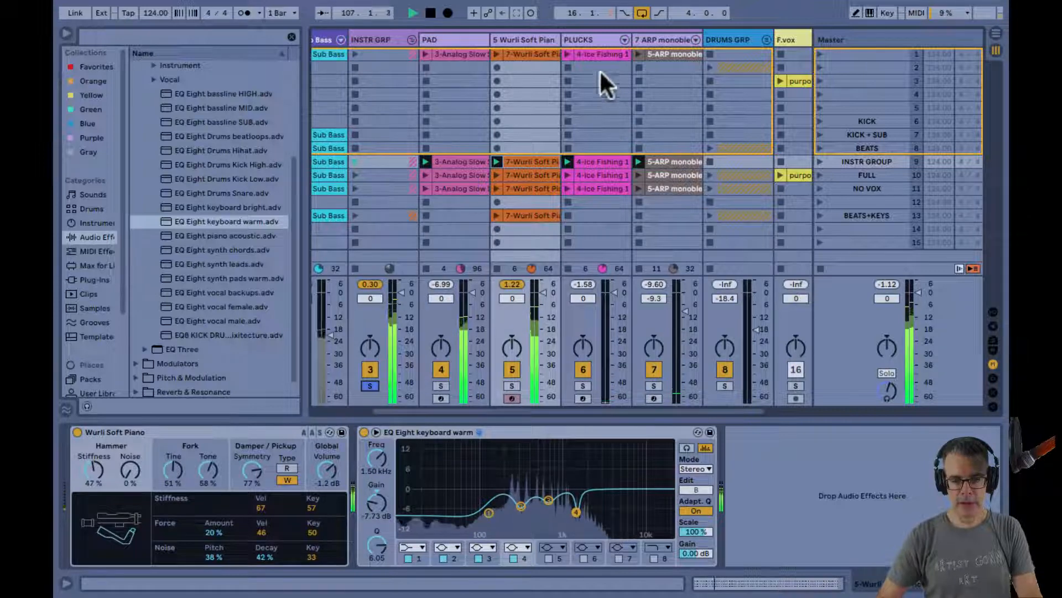
Step: Solo the PLUCKS track instead of INSTR GRP and show its device chain
click(370, 386)
click(583, 385)
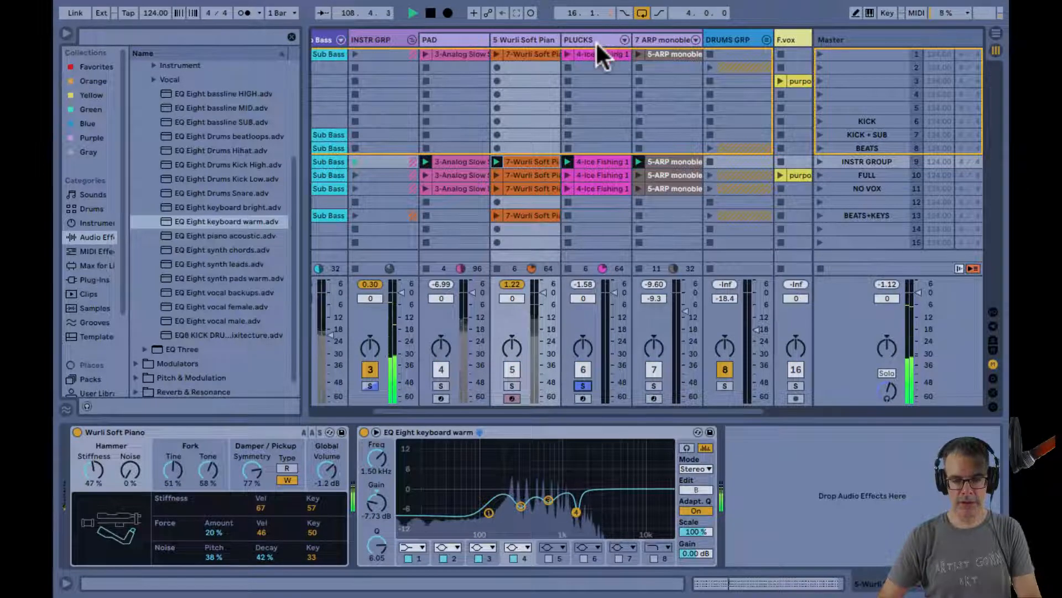
click(596, 41)
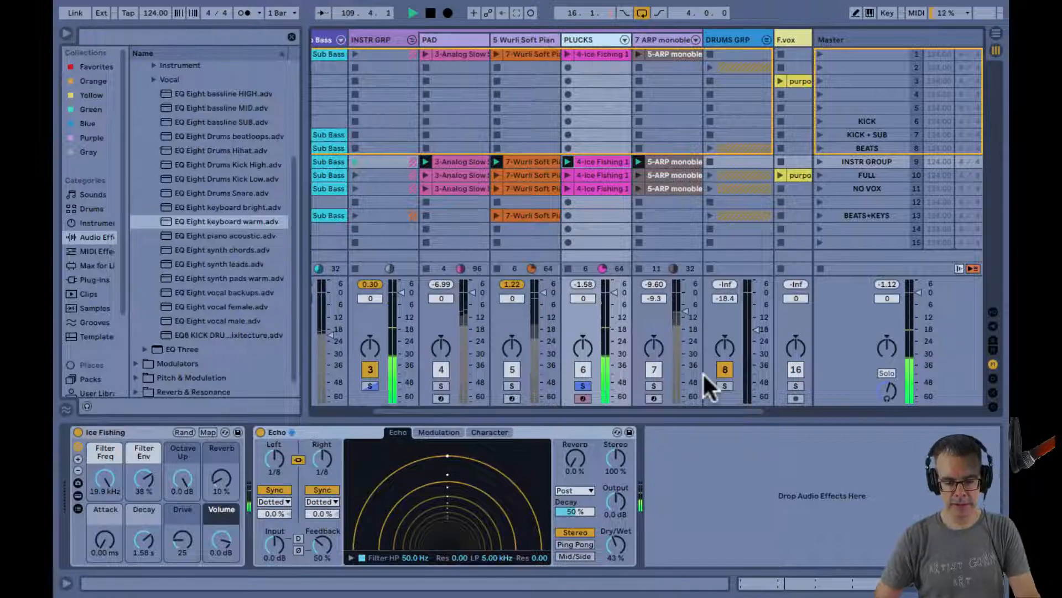
Step: Examine the PLUCKS track's lowest frequency peaks on the enlarged master spectrum, starting and stopping playback
key(section)
key(space)
key(space)
double_click(613, 490)
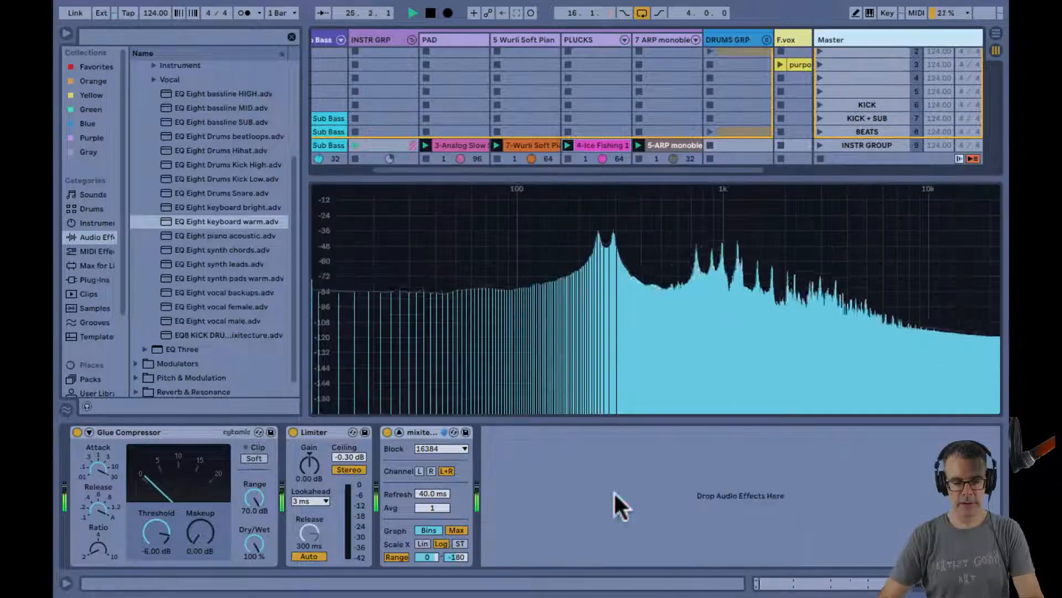
key(space)
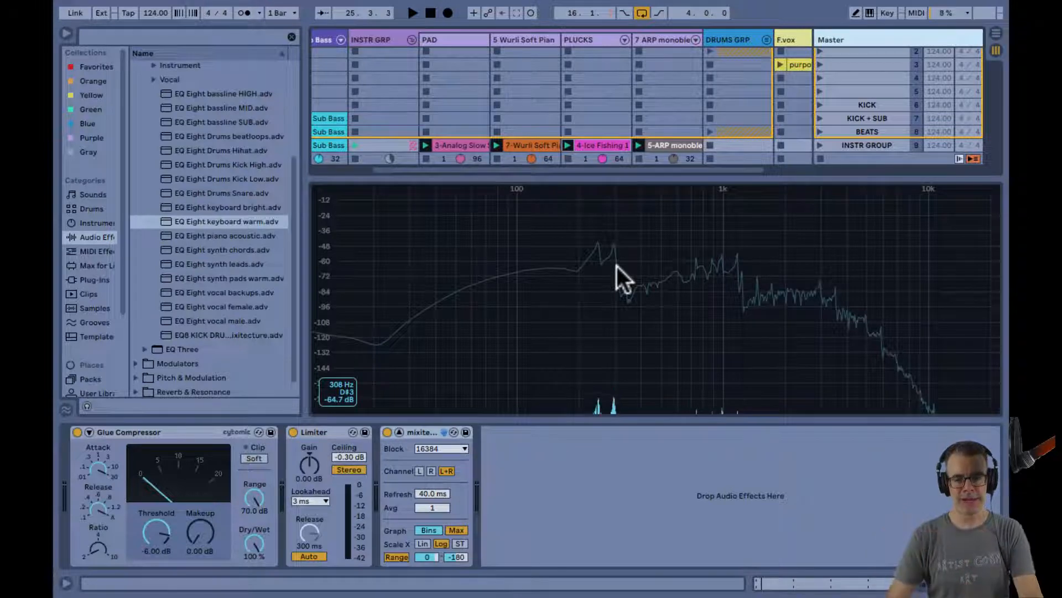
key(space)
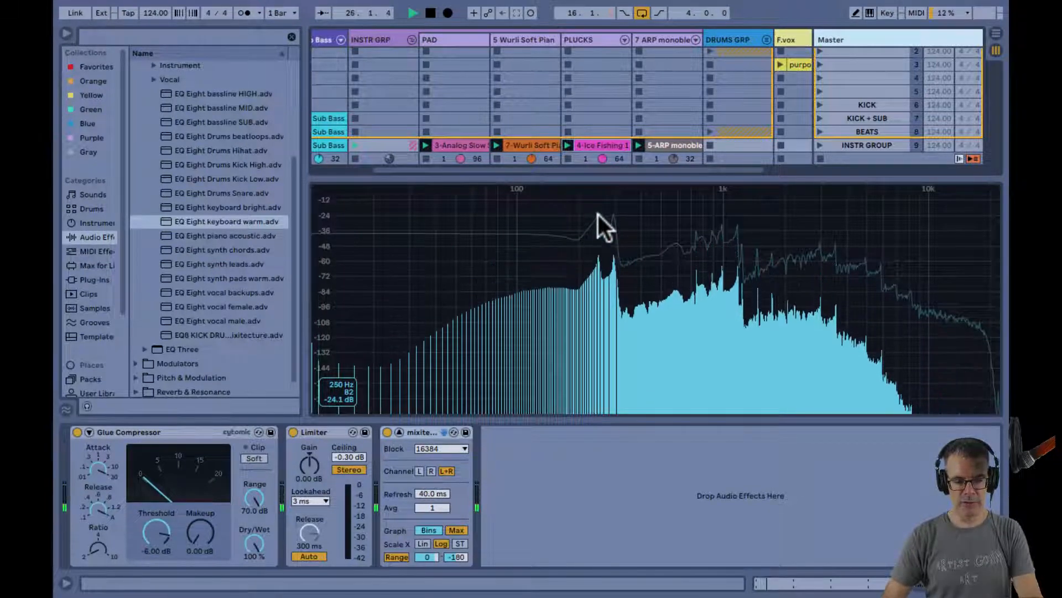
key(space)
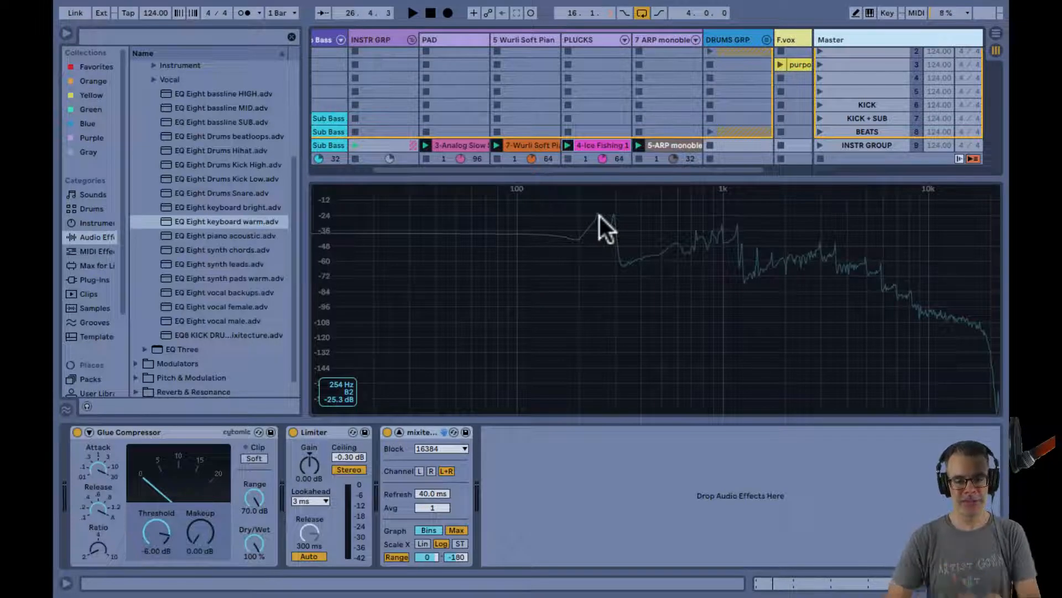
Step: Collapse the master spectrum and load the EQ Eight synth chords preset after Echo on the PLUCKS track
key(section)
click(584, 38)
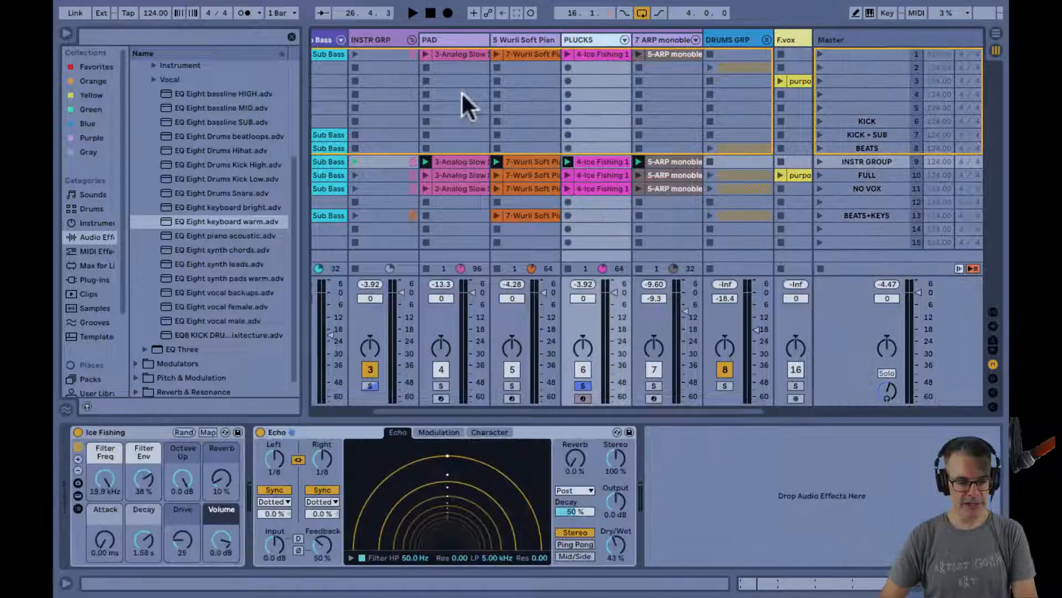
click(209, 249)
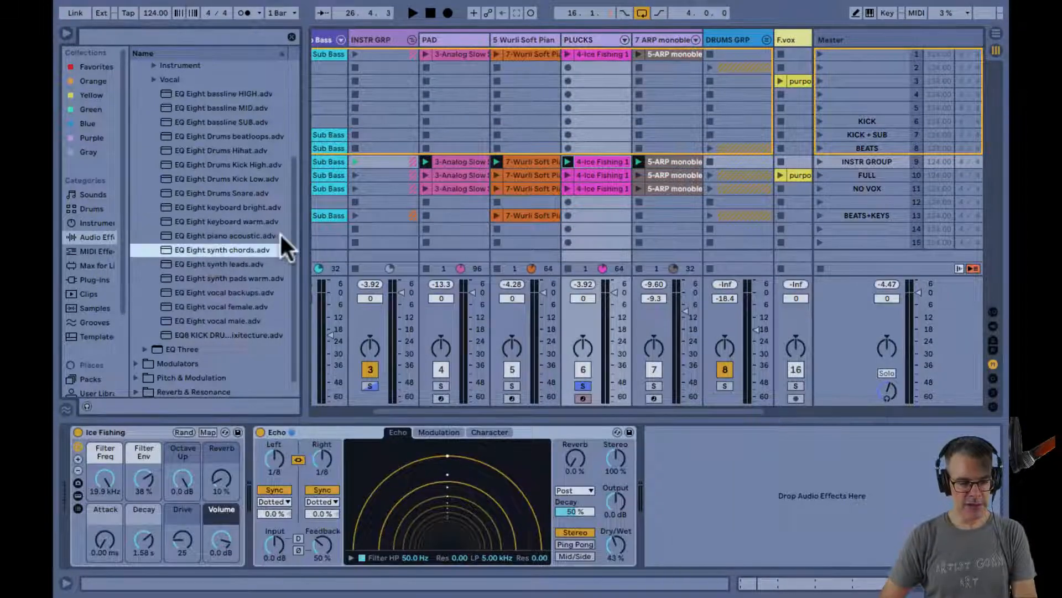
click(604, 219)
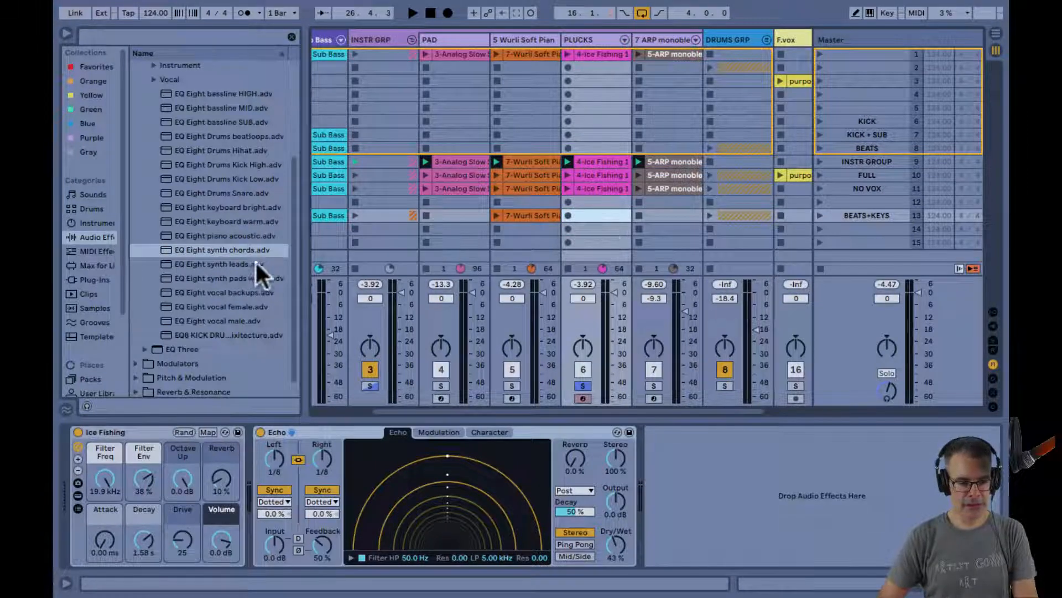
click(218, 250)
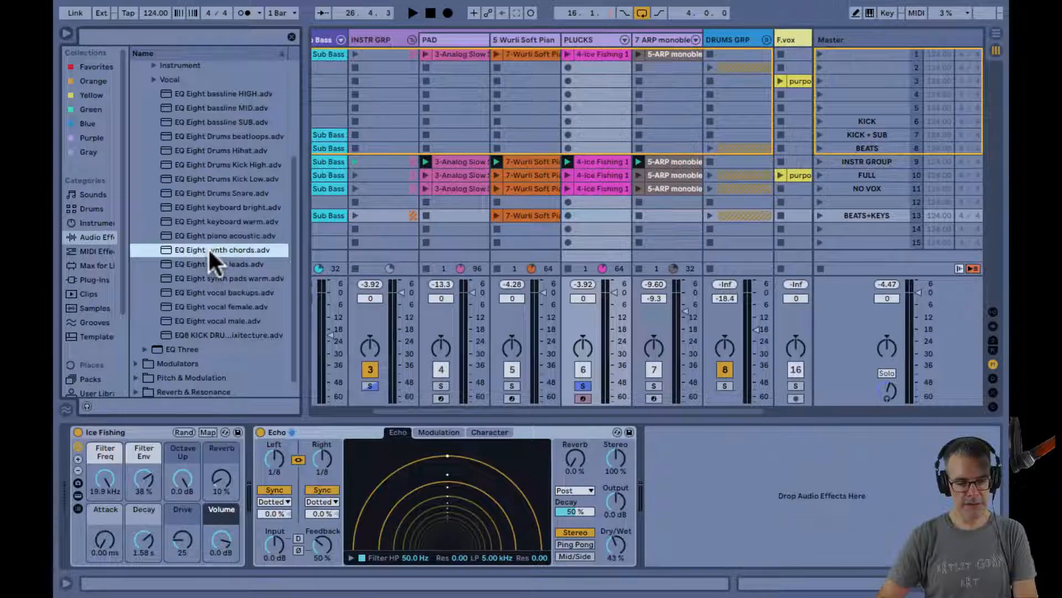
drag(209, 250, 669, 489)
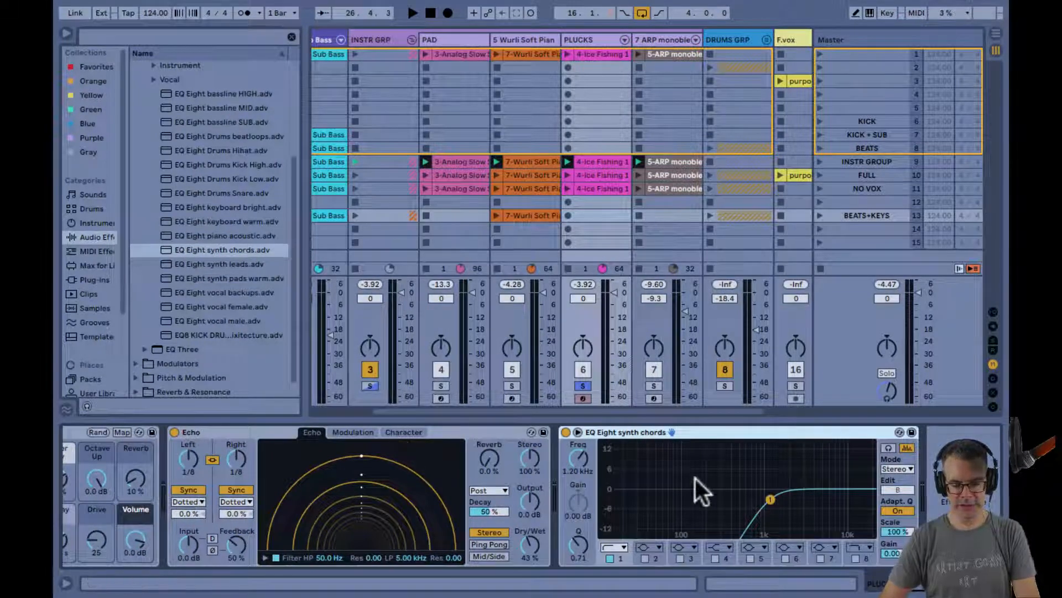
Step: Enlarge the EQ curve of PLUCKS and set its band 1 low-cut frequency to 225 Hz
click(764, 469)
double_click(765, 469)
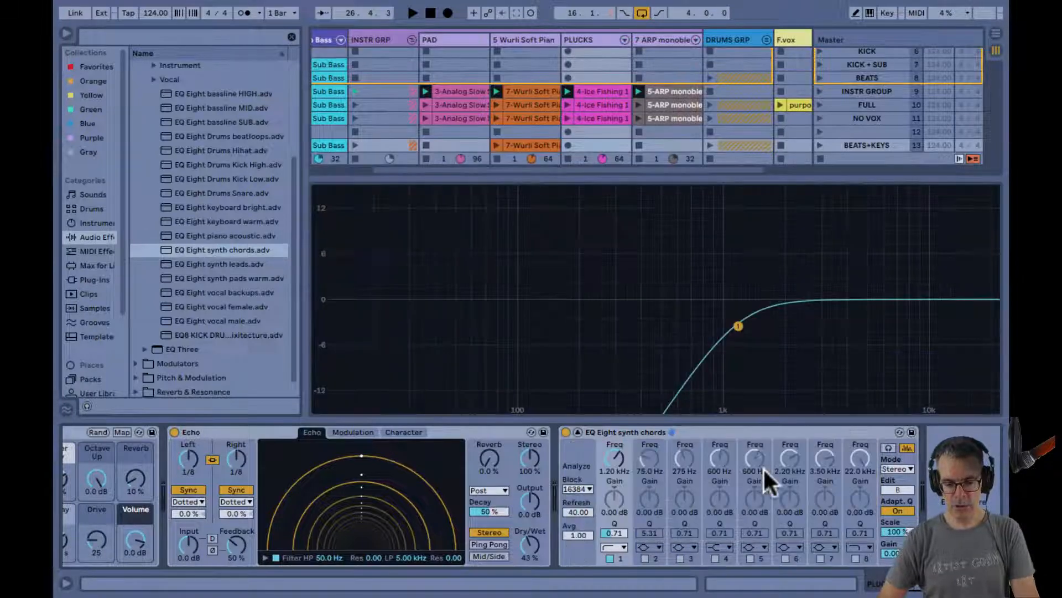
click(613, 453)
drag(613, 453, 612, 452)
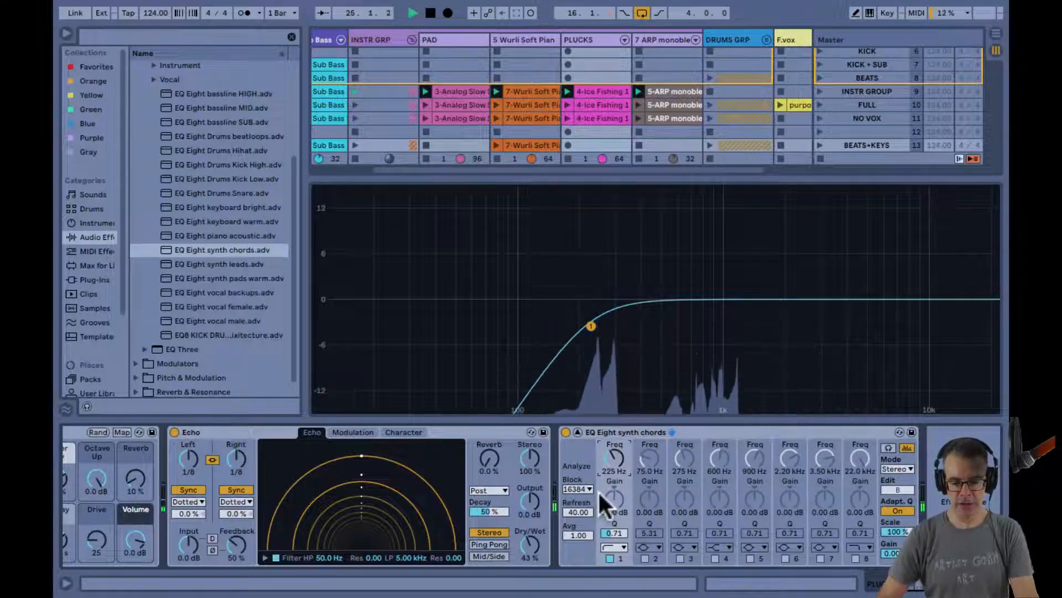
Step: Collapse the enlarged EQ curve and solo INSTR GRP instead of PLUCKS
double_click(557, 250)
click(583, 385)
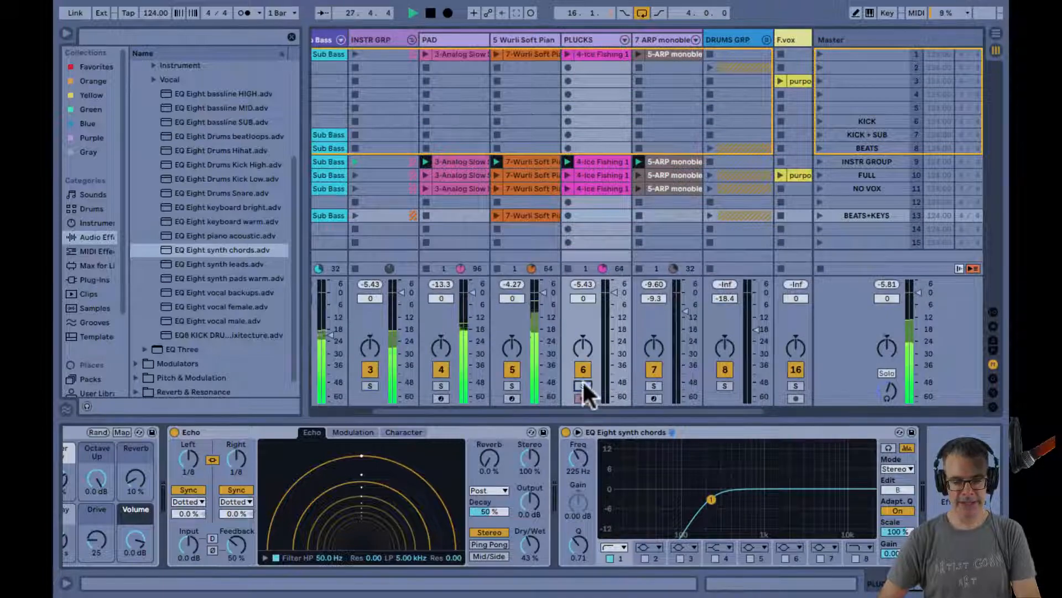
click(372, 384)
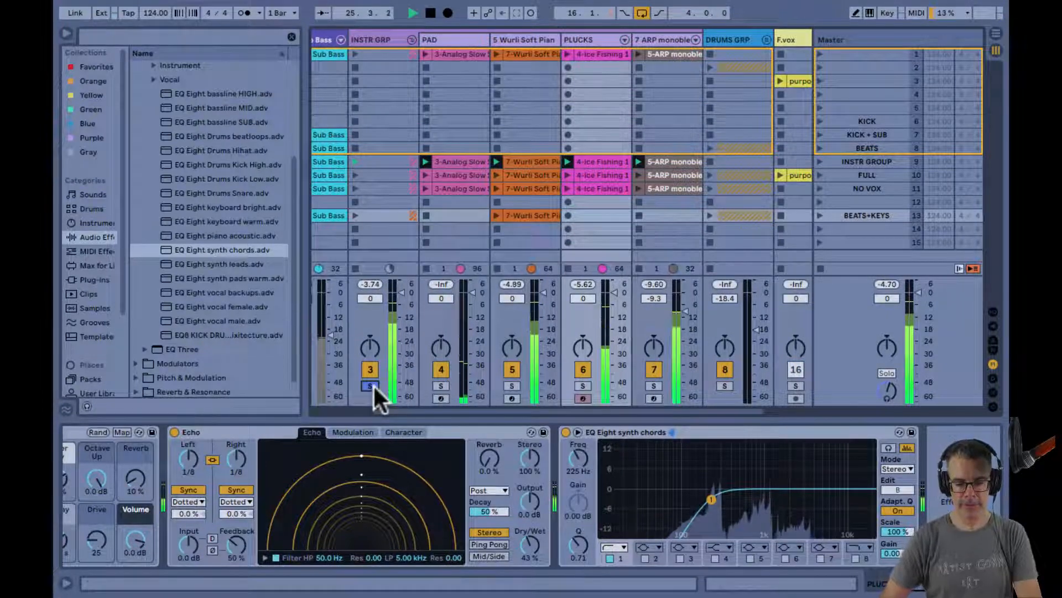
Step: Solo the 7 ARP track on its own instead of INSTR GRP and review its device chain
click(654, 385)
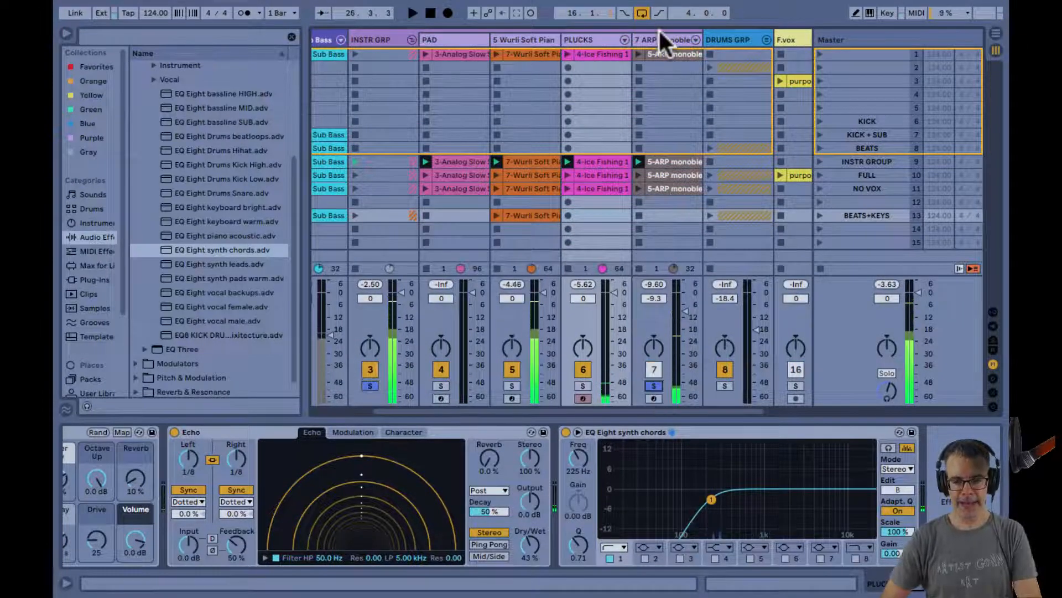
click(659, 34)
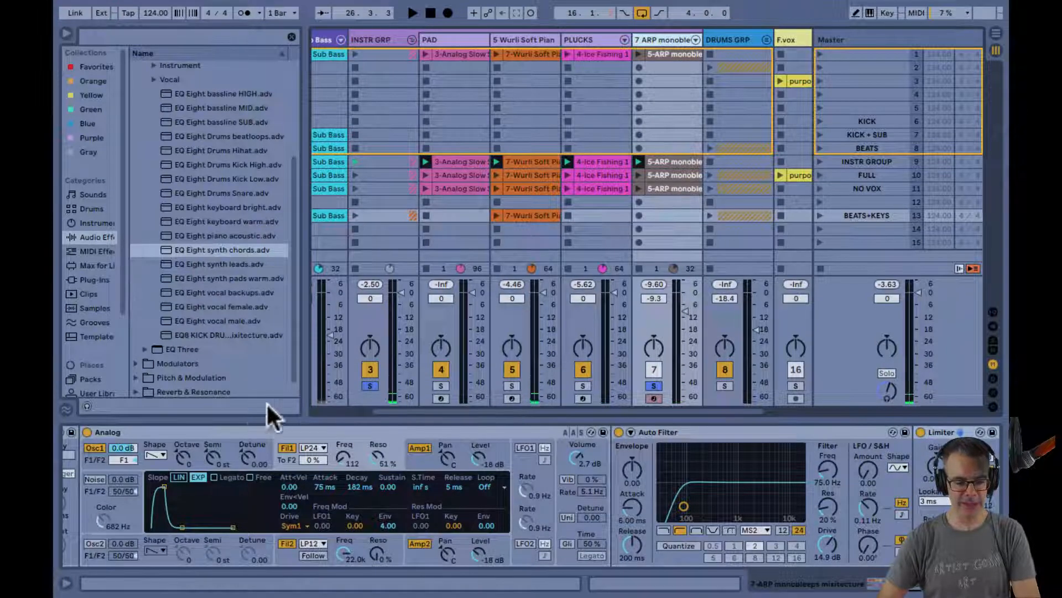
scroll(287, 440, right, 3)
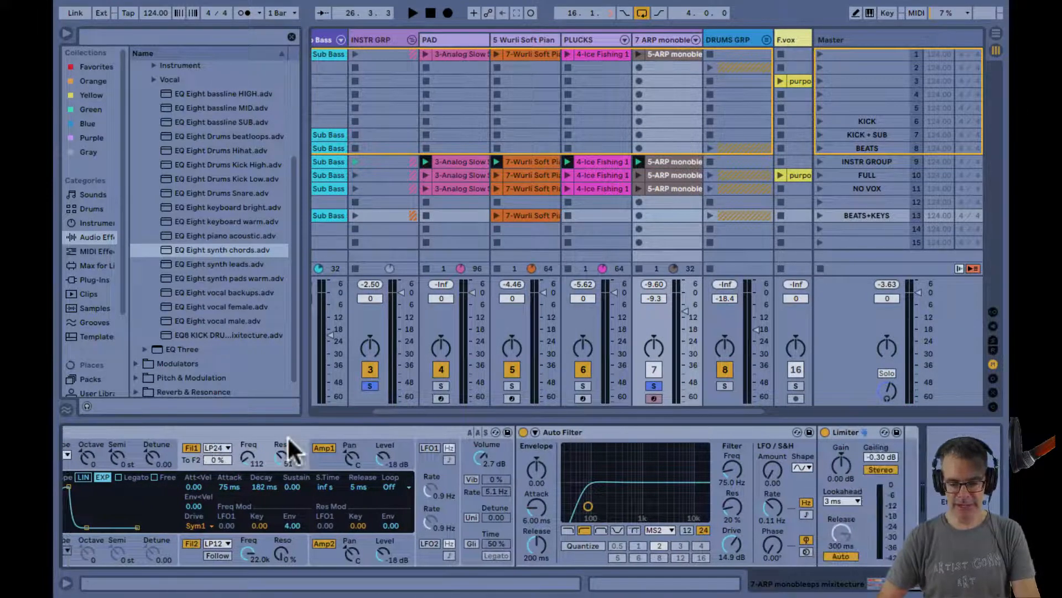
scroll(582, 469, left, 10)
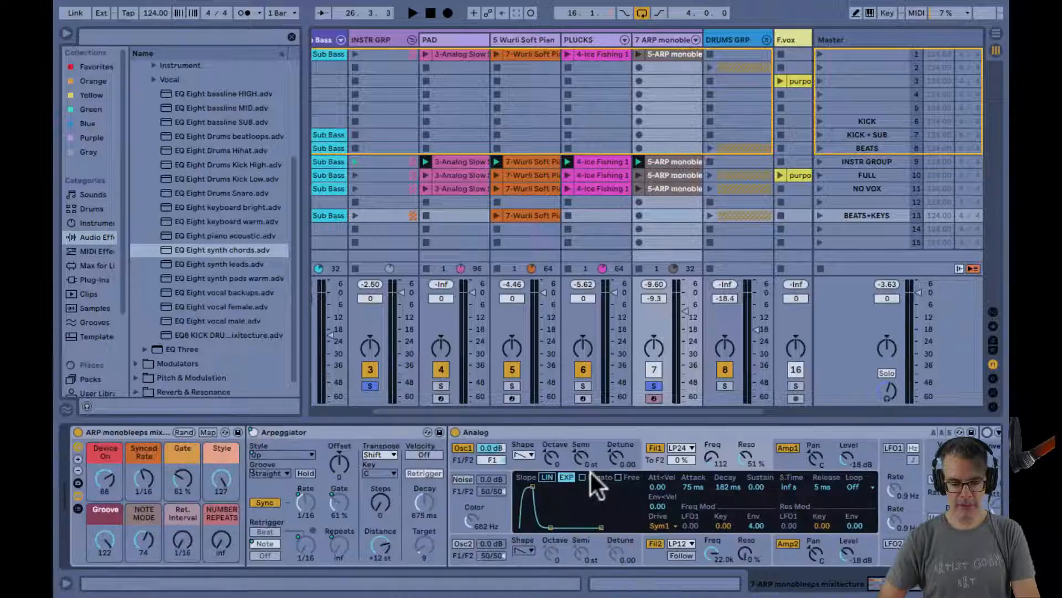
key(space)
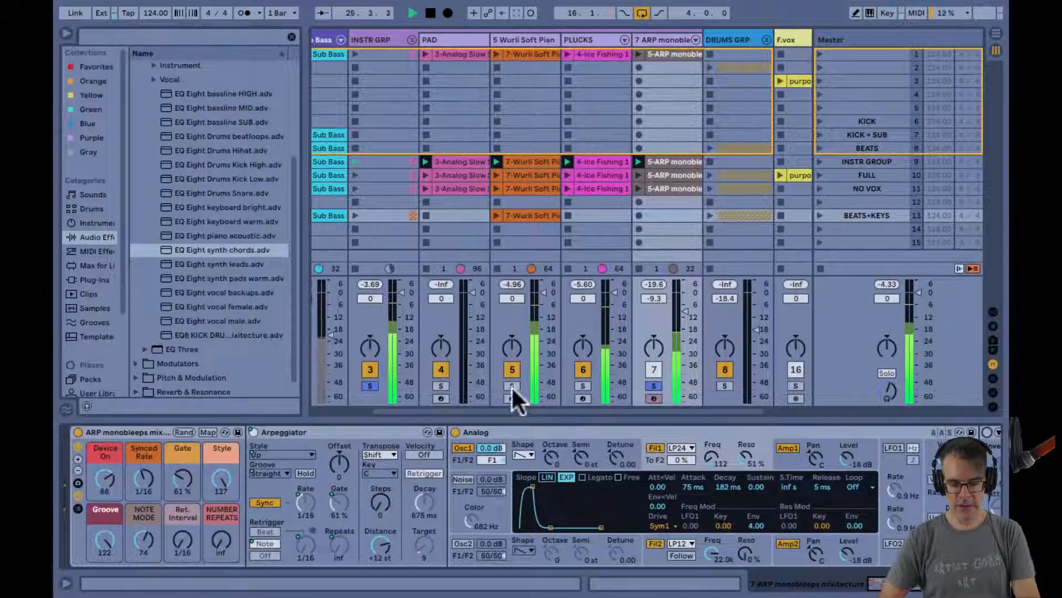
click(373, 384)
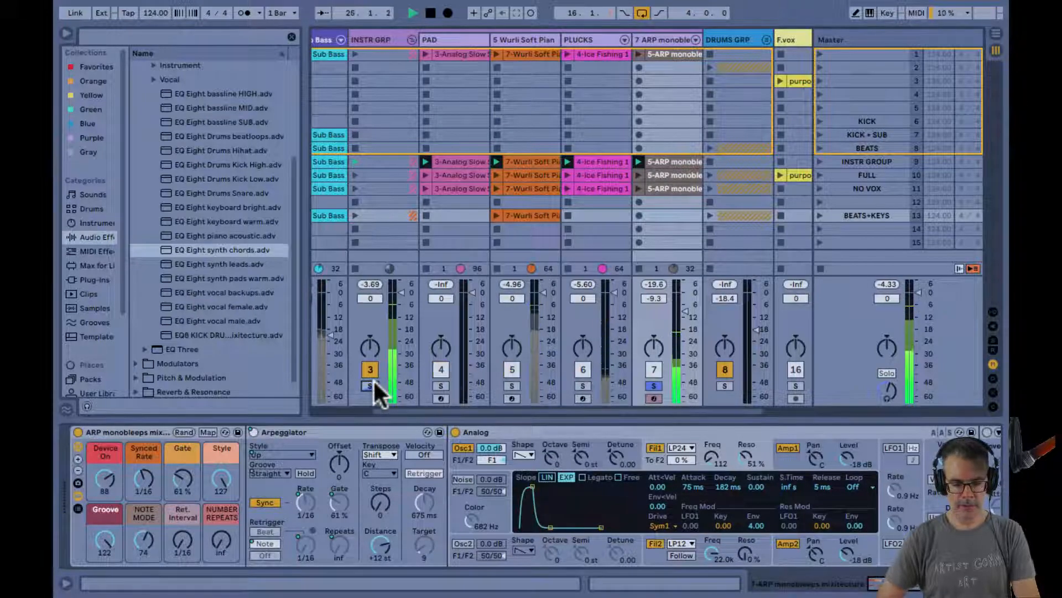
Step: Fold the Arpeggiator, Analog and Limiter devices on the 7 ARP track, leaving the Auto Filter unfolded
double_click(351, 431)
double_click(351, 430)
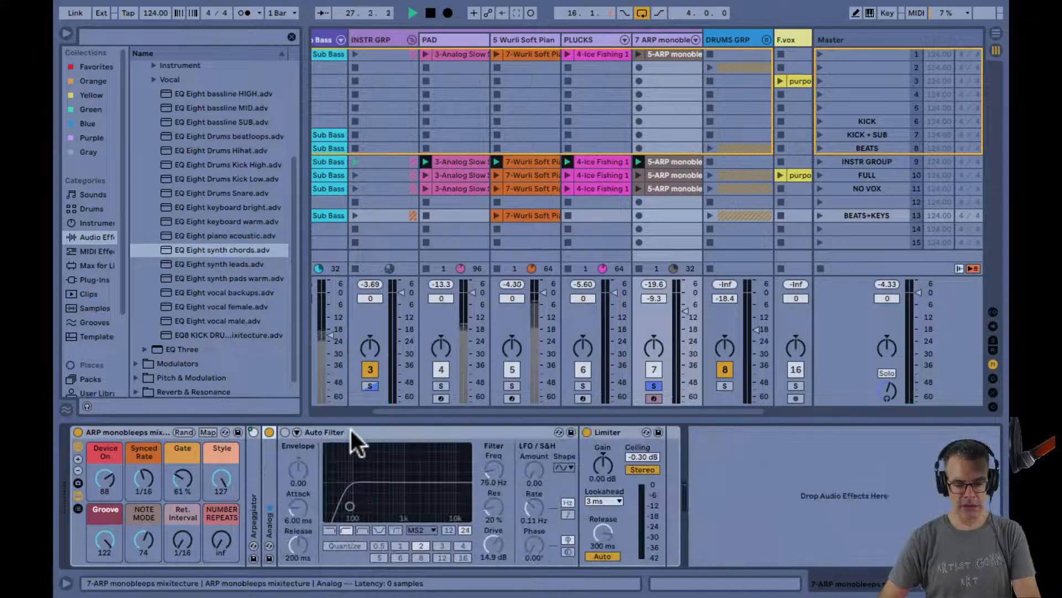
double_click(351, 430)
double_click(322, 431)
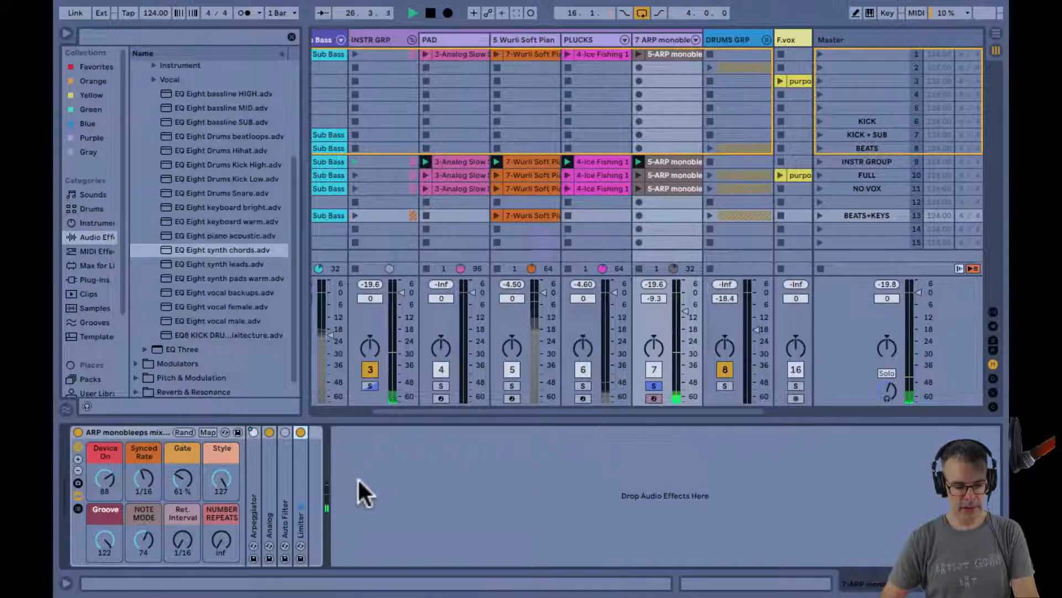
double_click(280, 493)
Step: Turn on the Auto Filter of the 7 ARP track and set its frequency to 26 Hz
click(284, 431)
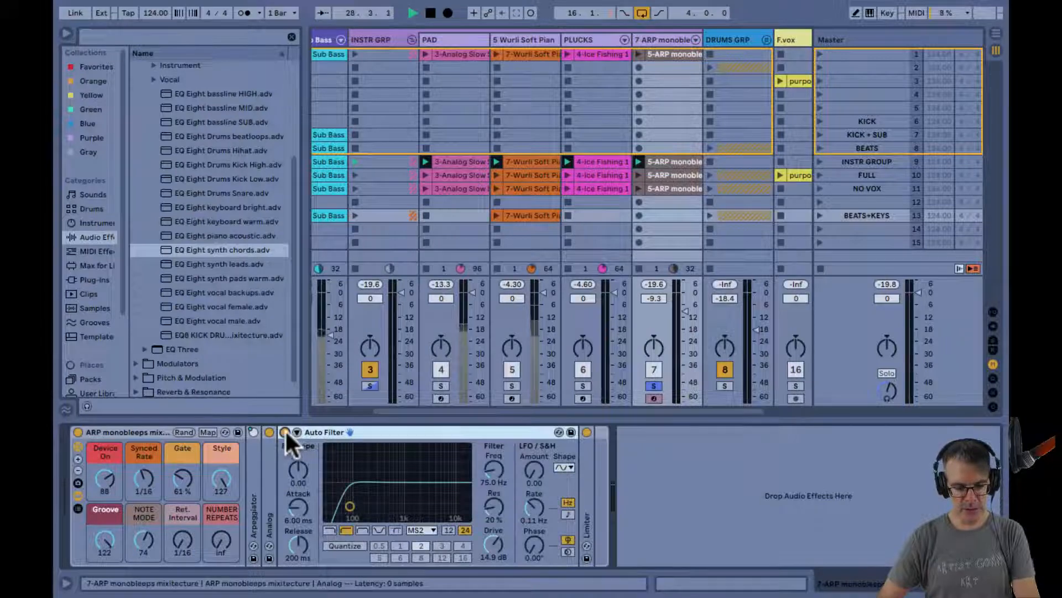
drag(494, 470, 495, 491)
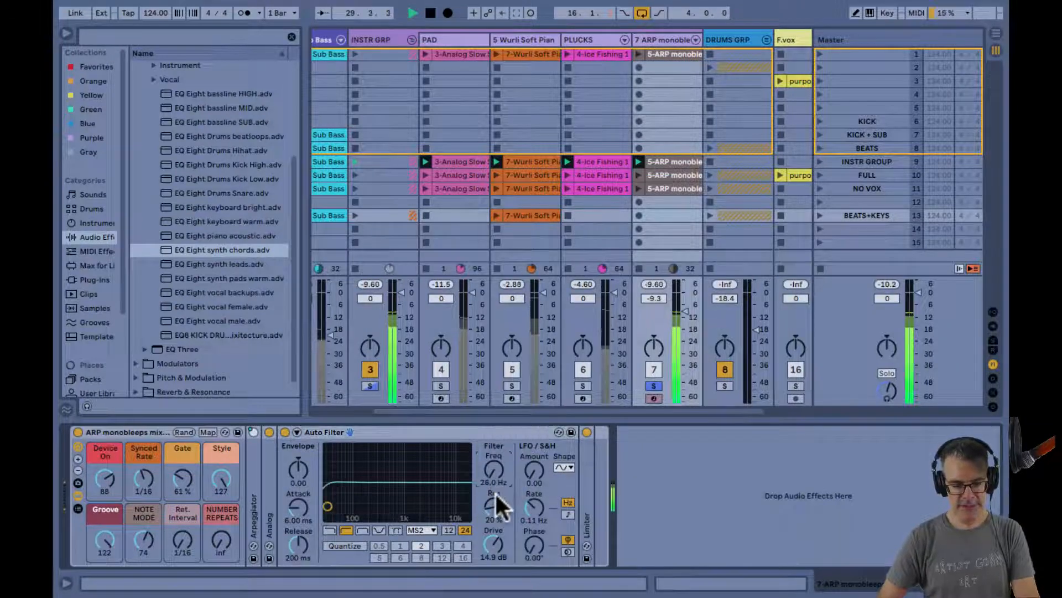
click(496, 501)
Step: Enlarge the master spectrum and restart playback to examine the frequency content of the soloed arp
key(section)
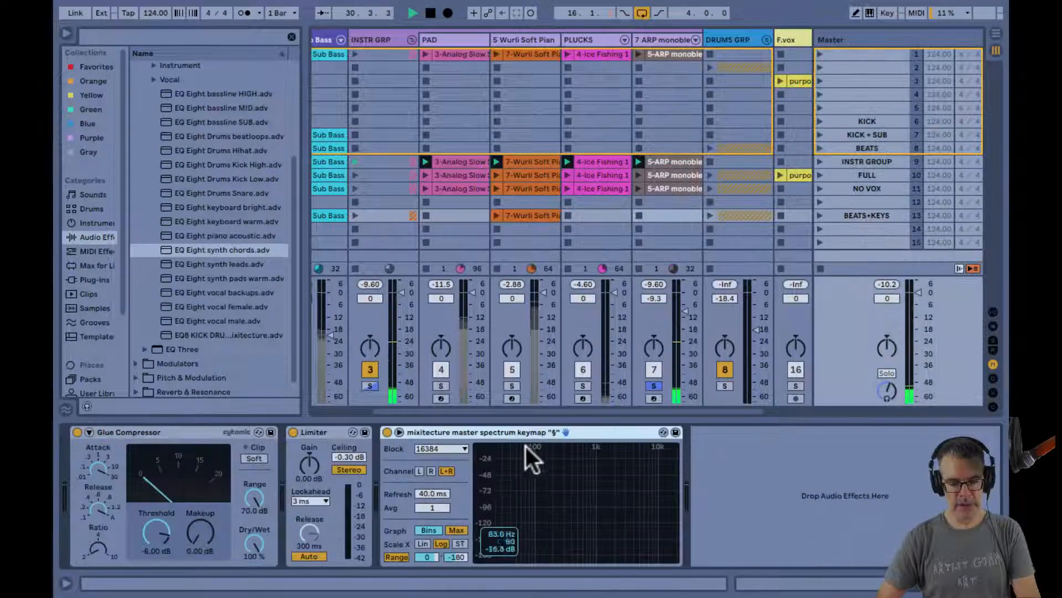
key(section)
key(space)
key(space)
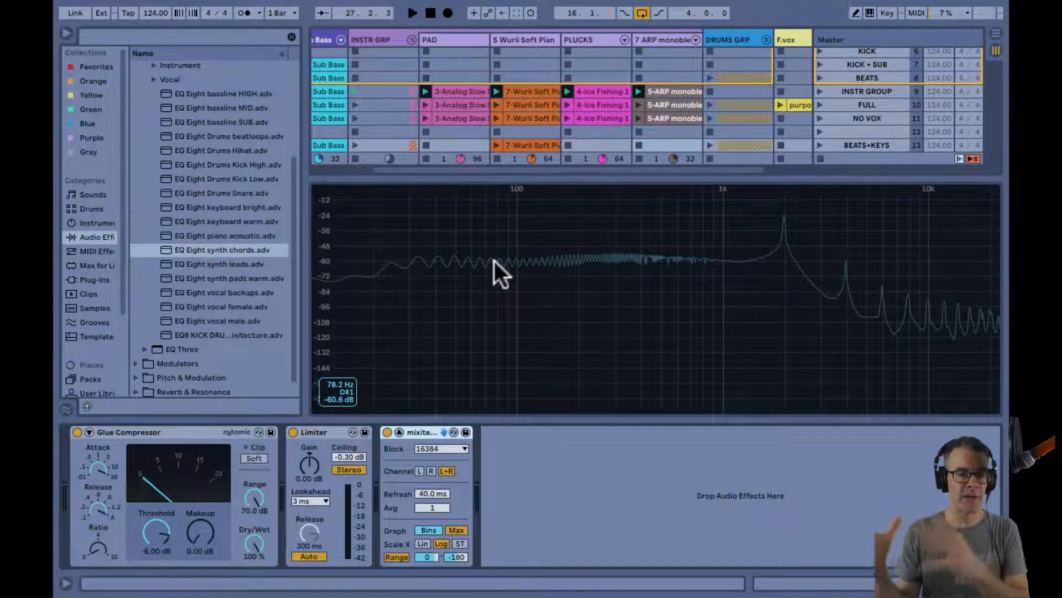
key(space)
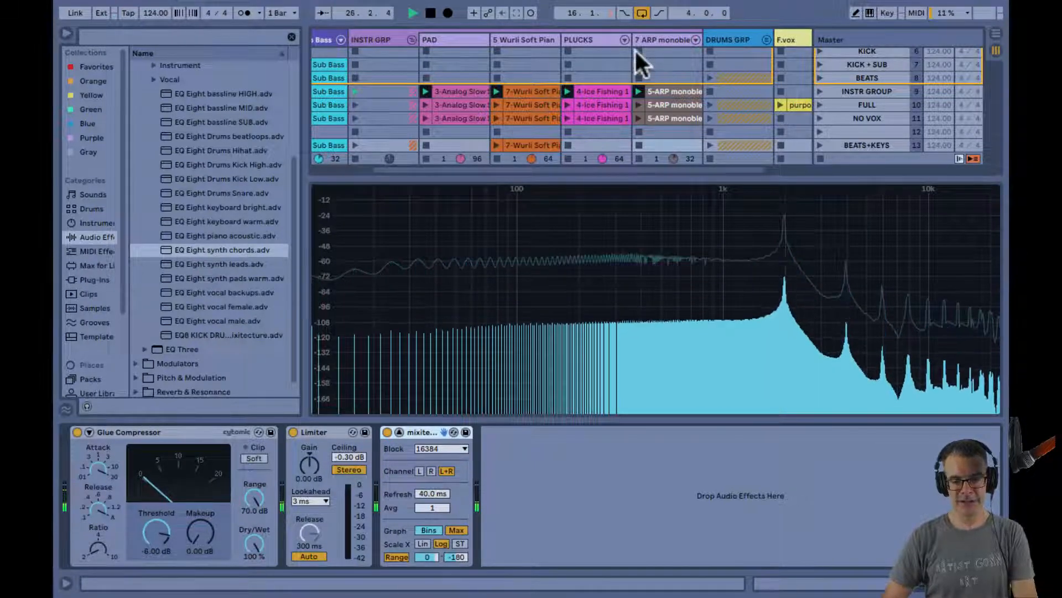
Step: Load the EQ Eight synth leads preset after the Limiter on the 7 ARP track
click(656, 41)
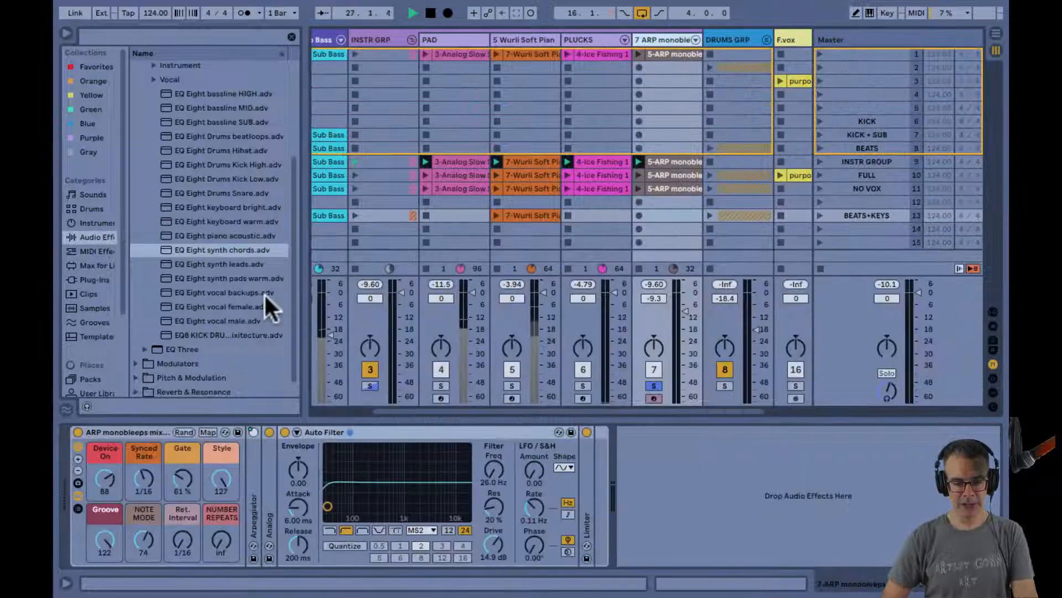
click(208, 262)
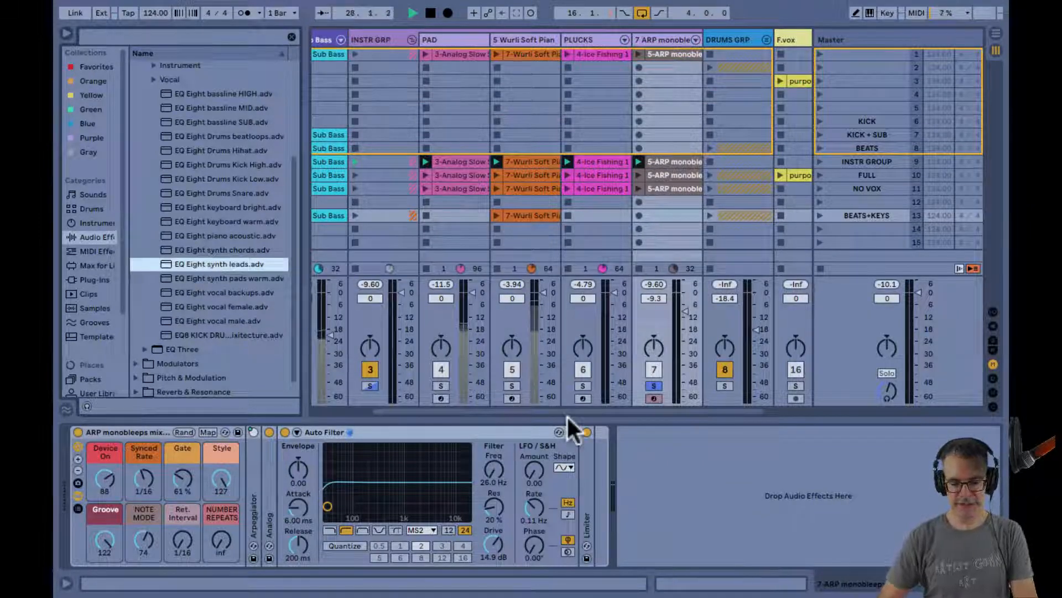
drag(567, 415, 737, 482)
double_click(737, 482)
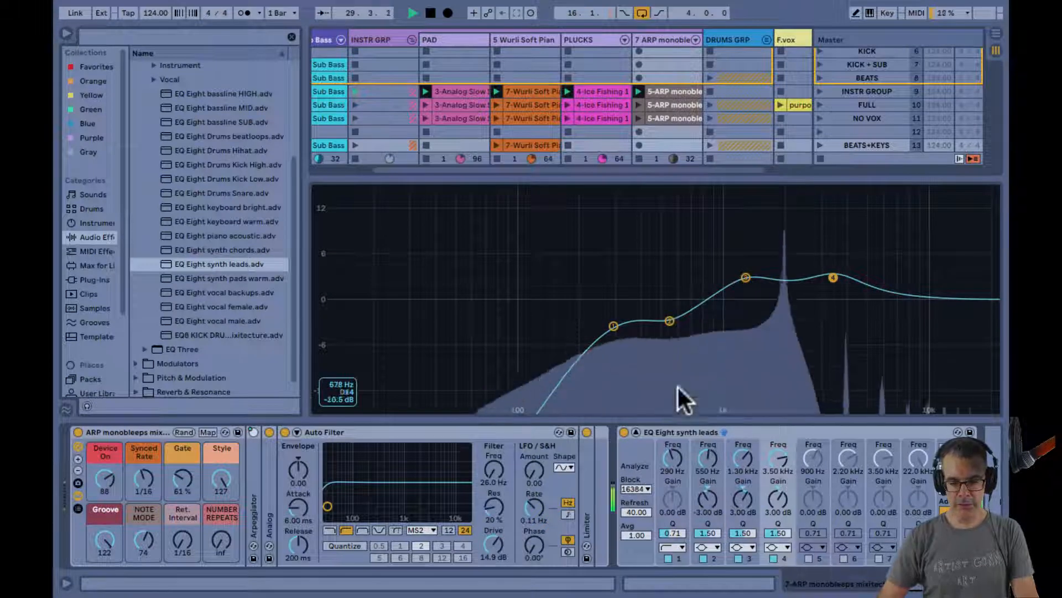
scroll(658, 493, right, 3)
click(952, 441)
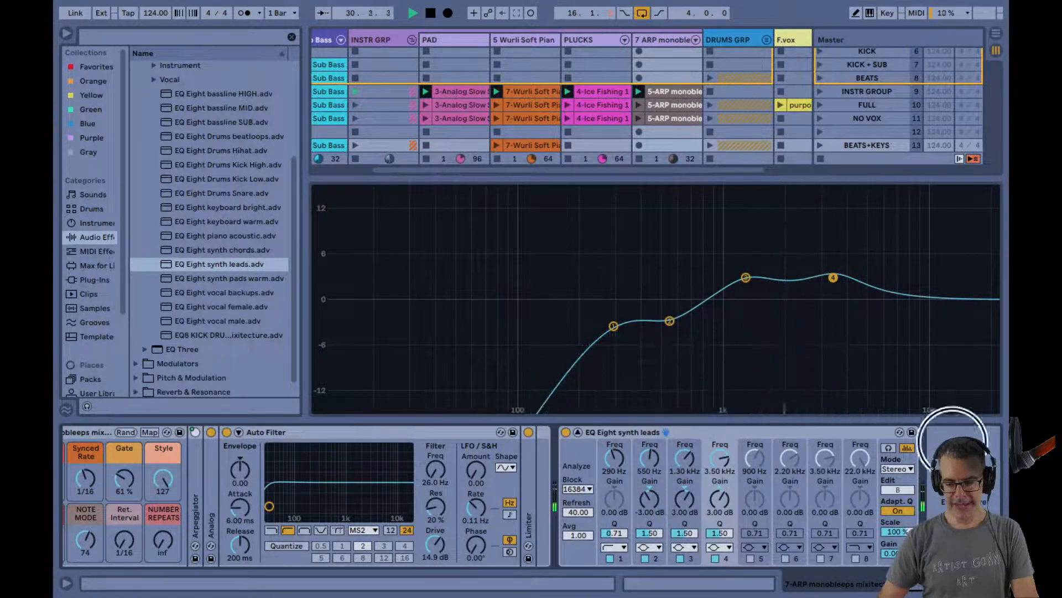
Step: Switch band 1 of the 7 ARP track's EQ Eight synth leads to the steepest low-cut filter
click(701, 432)
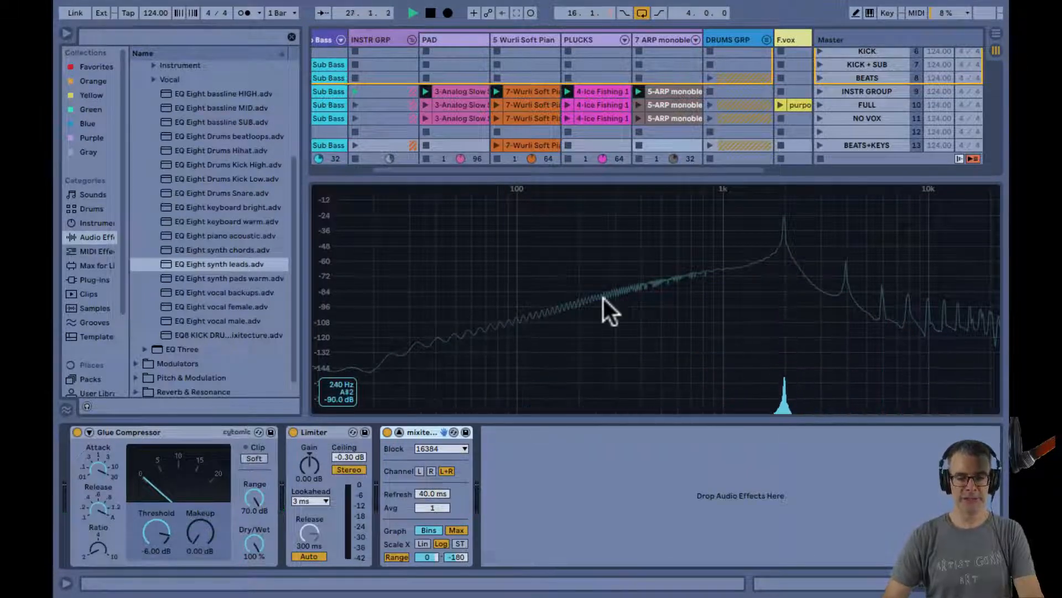
click(655, 38)
click(605, 549)
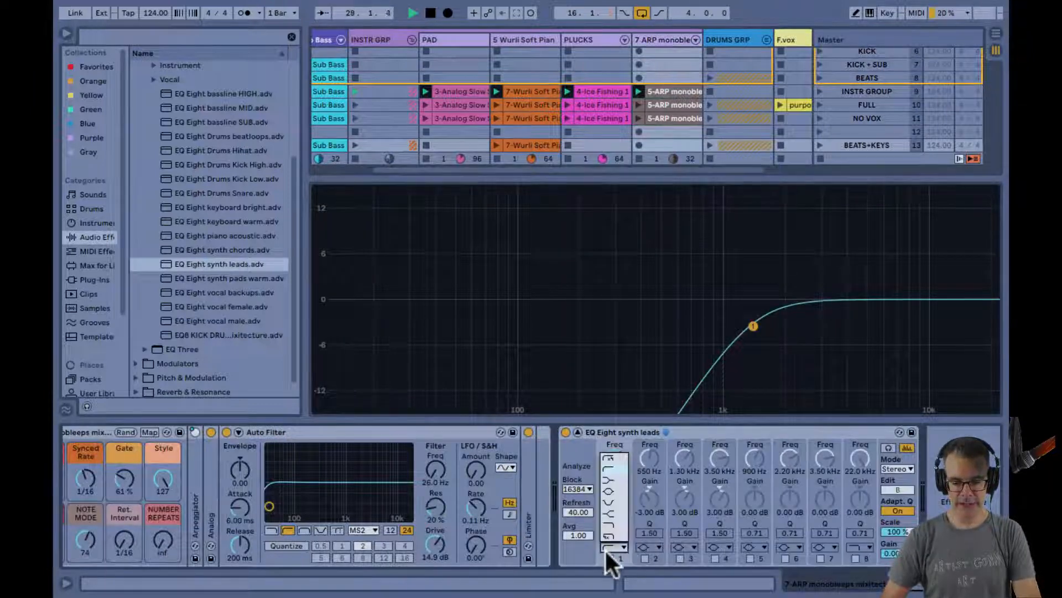
click(605, 458)
Step: Restart playback, examine the arp's low cut on the master spectrum, and collapse the enlarged spectrum
key(space)
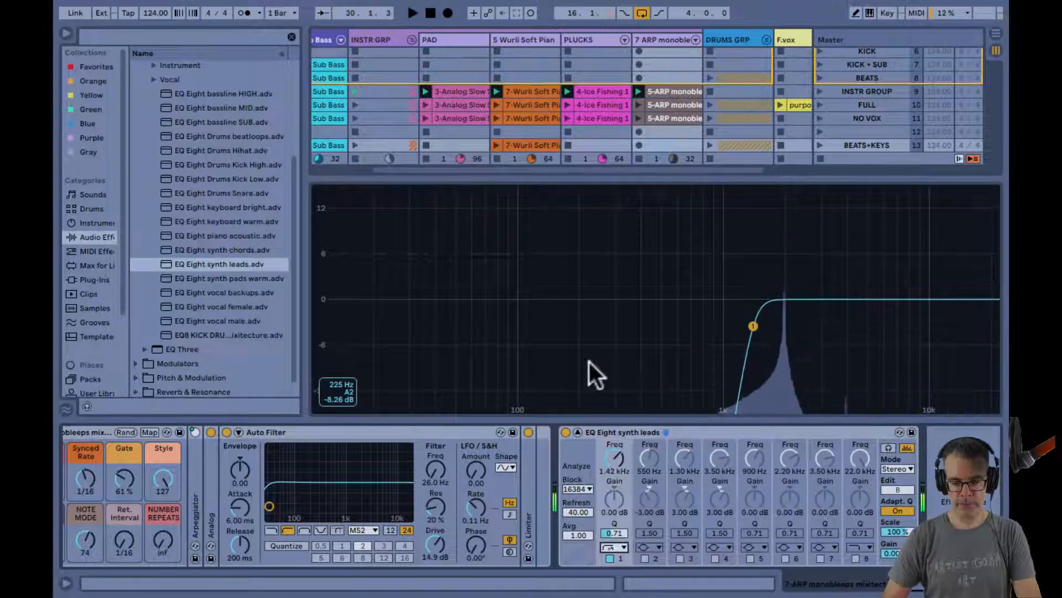
key(space)
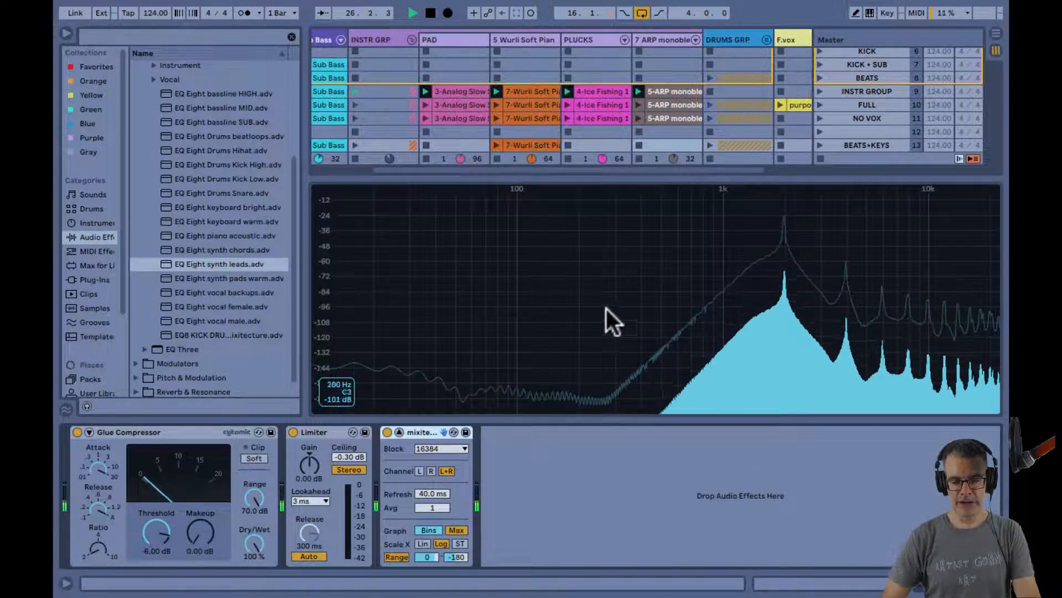
key(section)
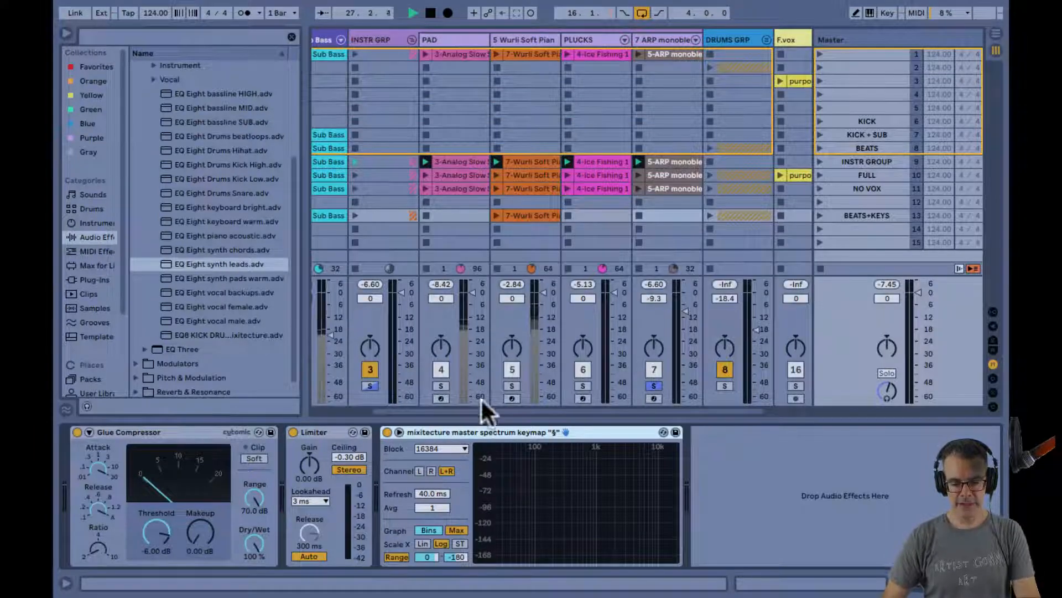
Step: Map the Z key to the on/off switch of the 7 ARP track's EQ Eight synth leads
click(669, 35)
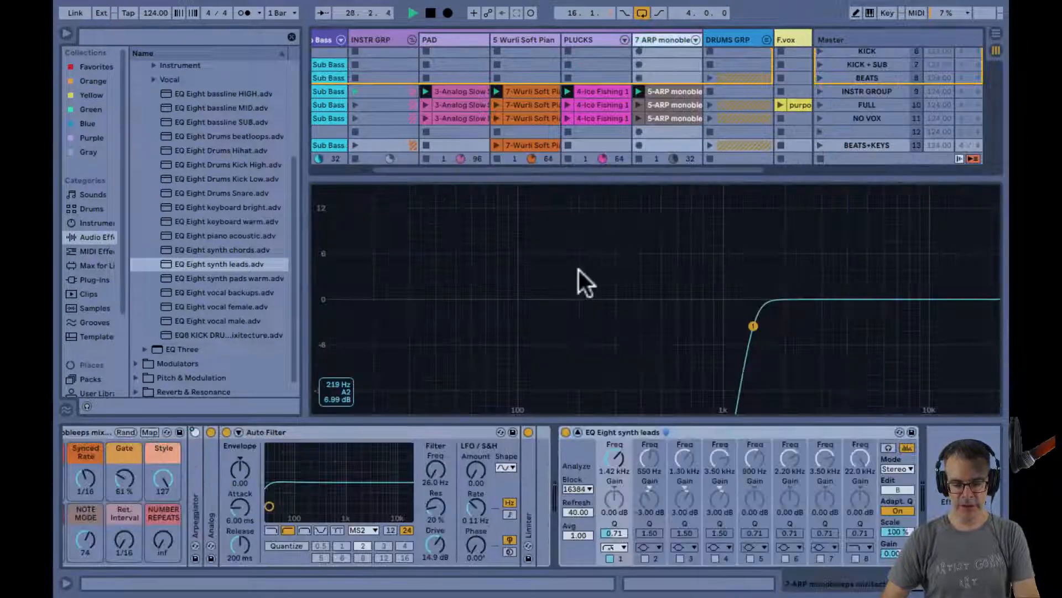
key(ctrl+k)
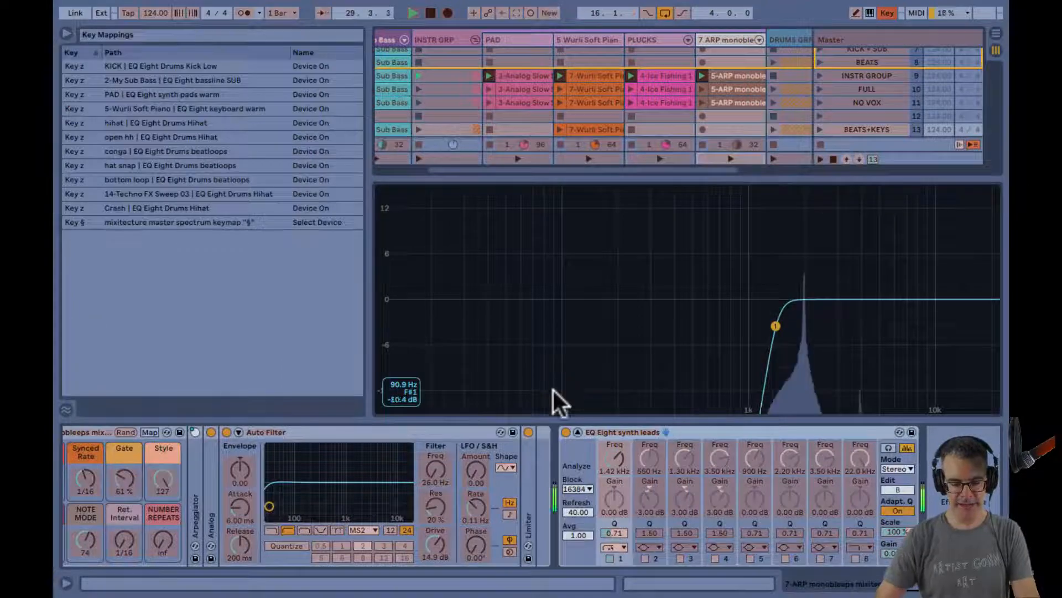
click(566, 431)
key(z)
key(ctrl+k)
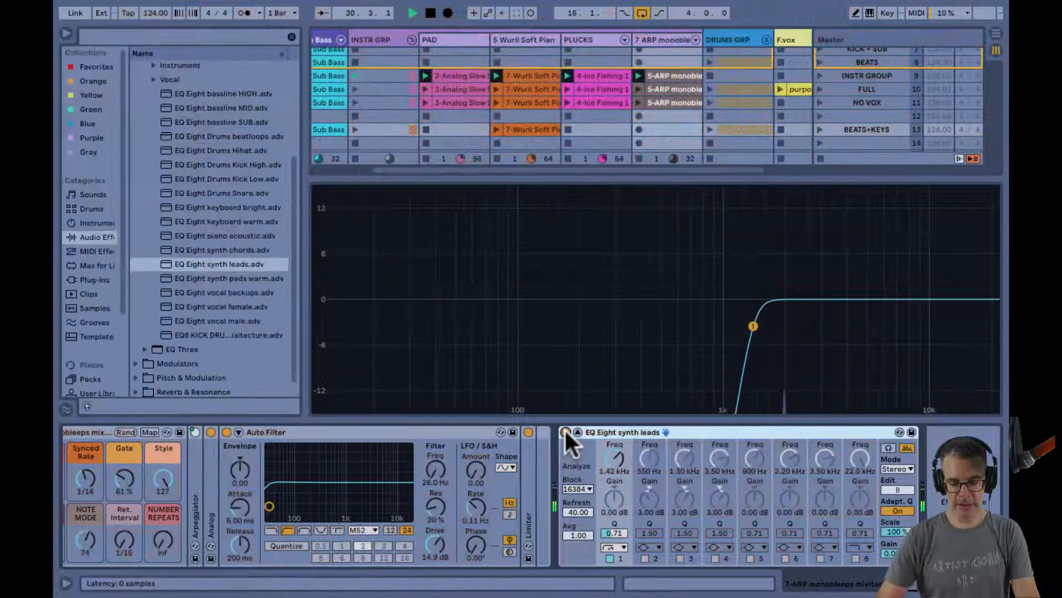
Step: Map the Z key to the on/off switch of the PLUCKS track's EQ Eight synth chords
click(599, 38)
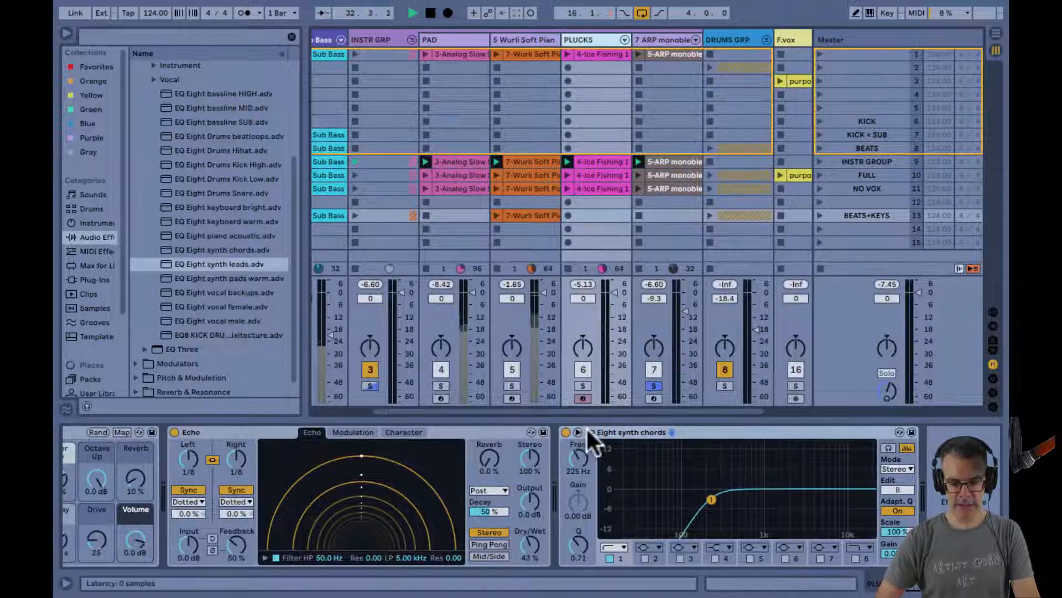
key(ctrl+k)
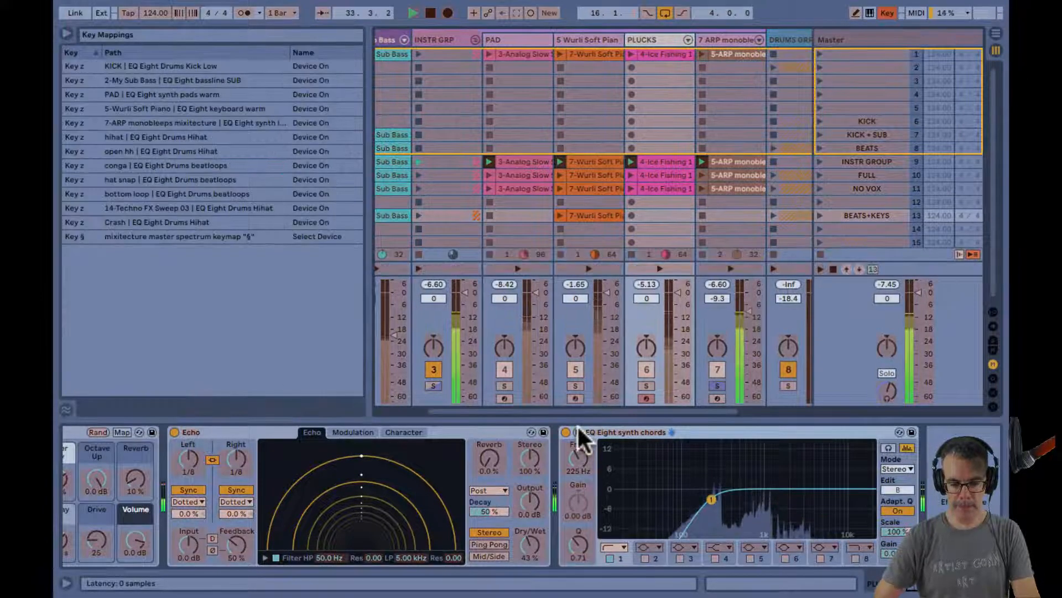
click(566, 430)
key(ctrl+k)
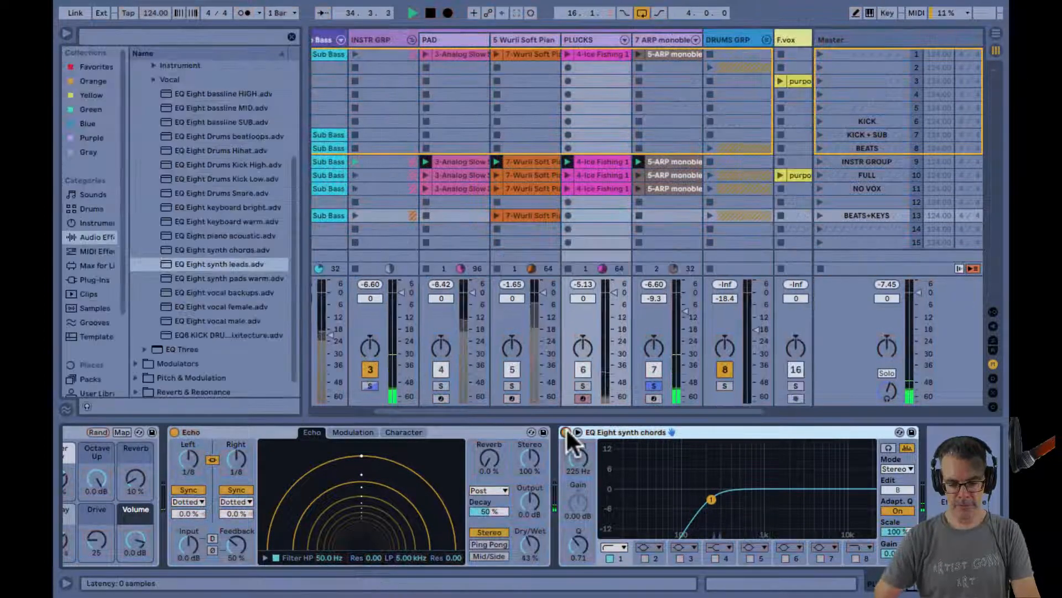
Step: Review the EQ Eight devices on the 7 ARP, PLUCKS, Wurli Soft Piano and PAD tracks during playback
click(663, 38)
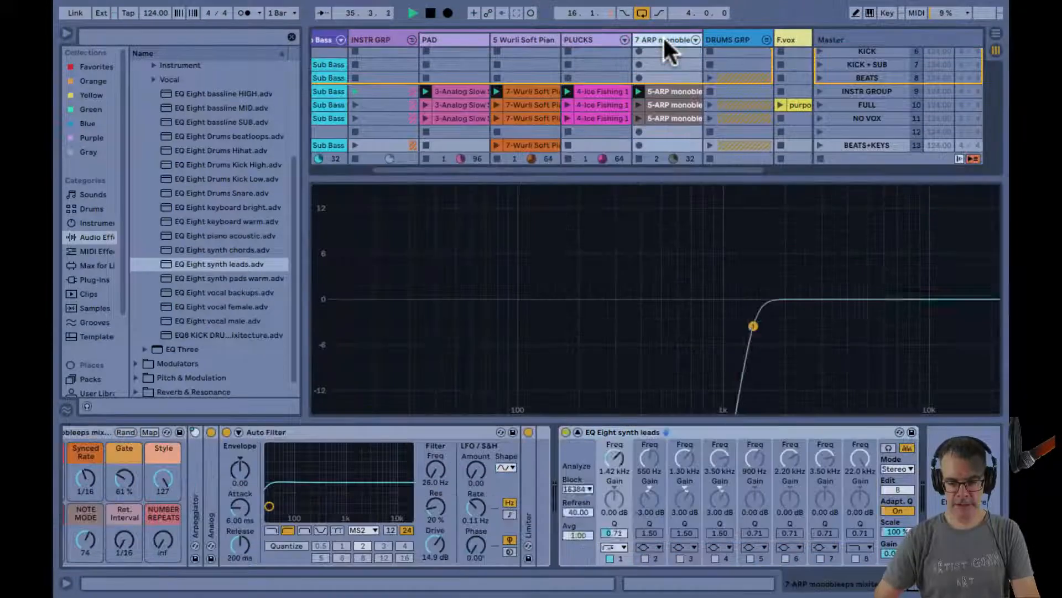
key(e)
key(e)
click(584, 41)
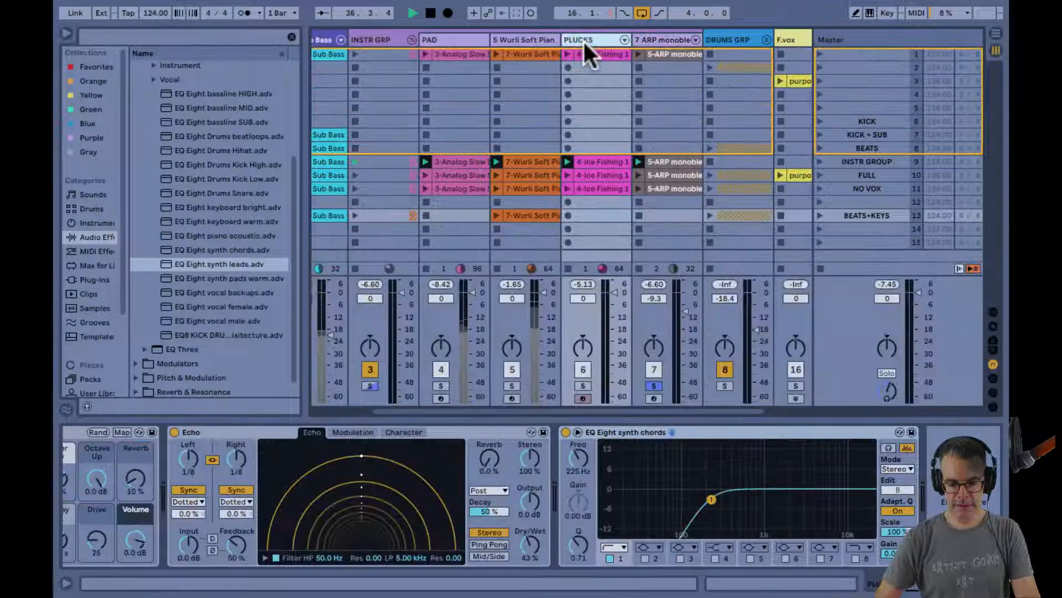
key(Left)
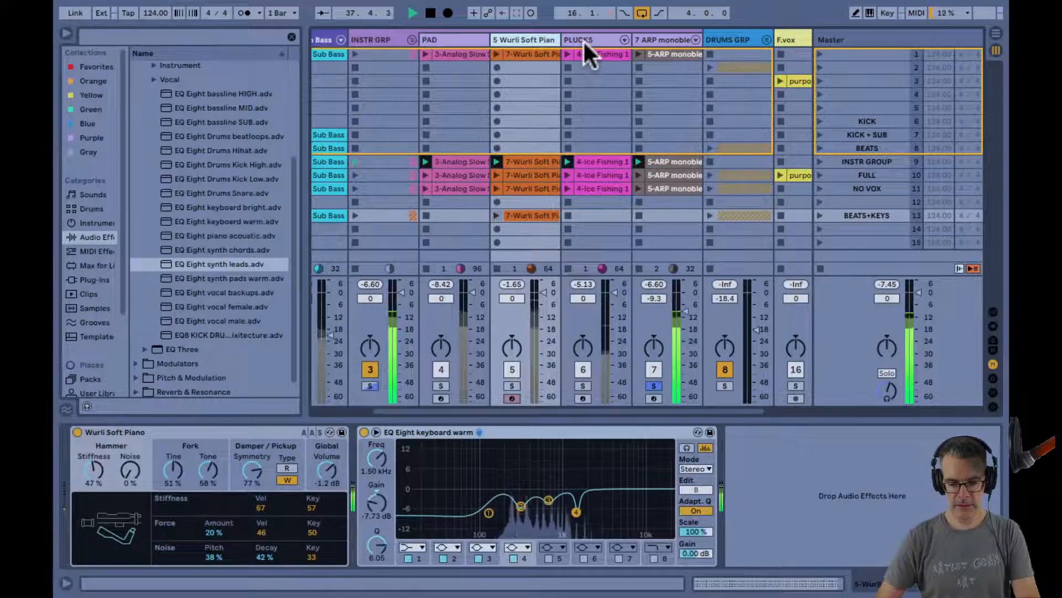
key(Left)
key(0)
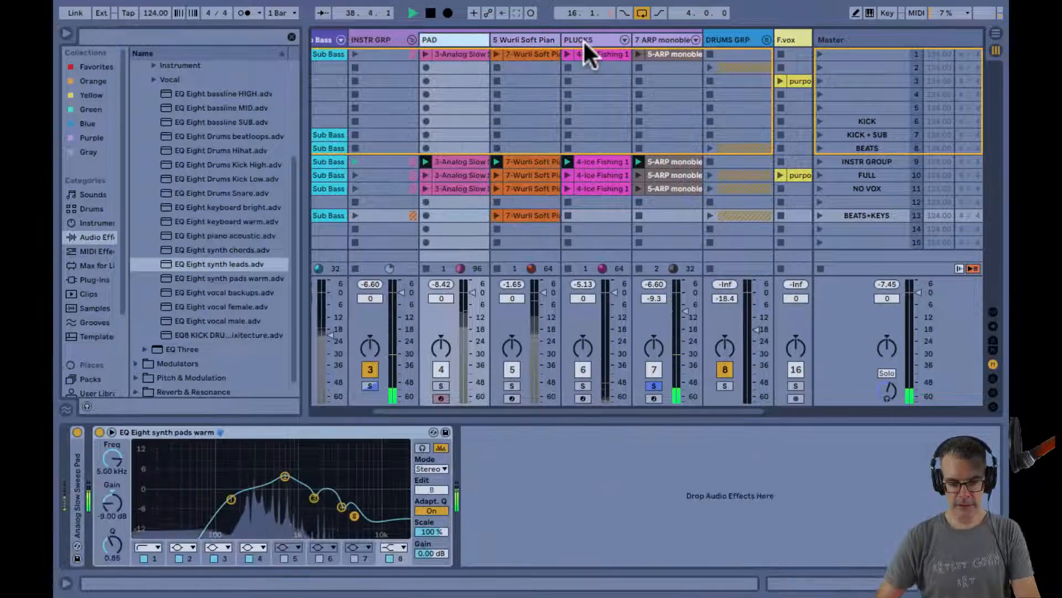
Step: Unsolo the 7 ARP track and restart playback with only the INSTR GRP soloed
key(space)
click(654, 386)
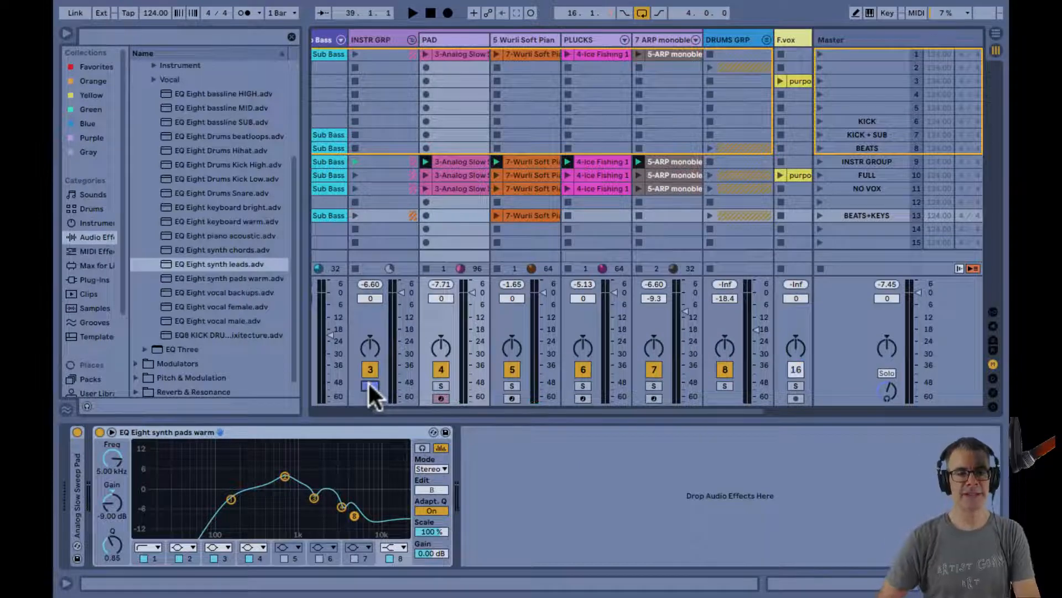
key(space)
Step: Examine the instrument group's frequency content in the enlarged master spectrum analyser, checking the PAD track's EQ in between
key(section)
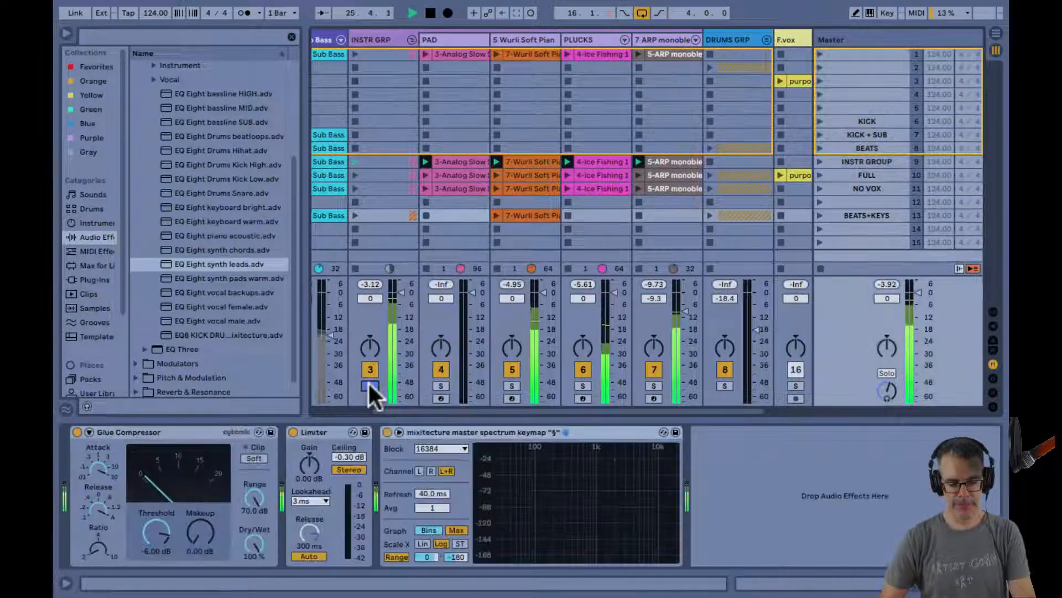
double_click(519, 458)
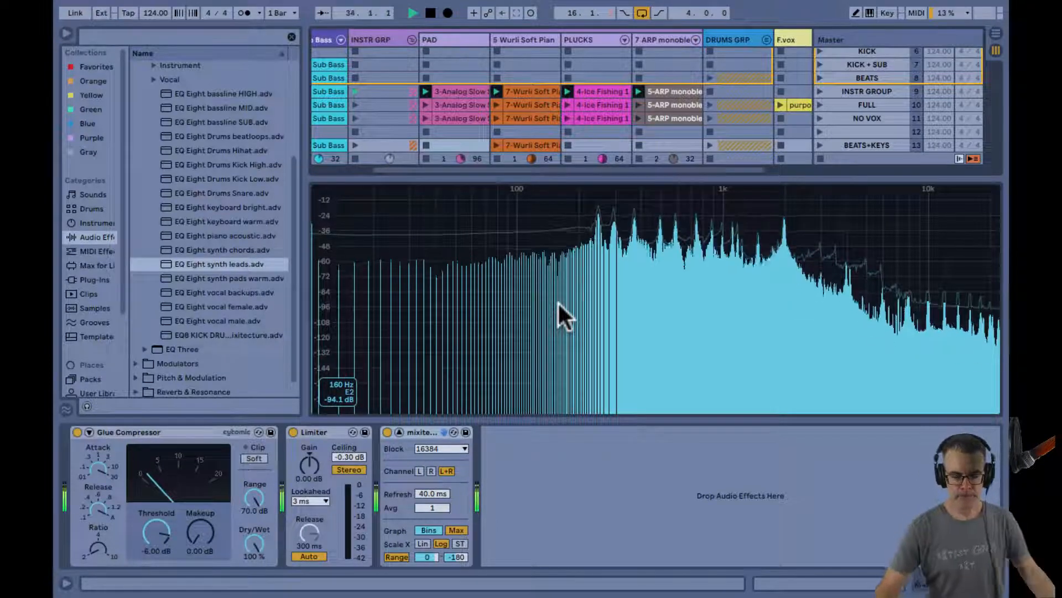
click(459, 42)
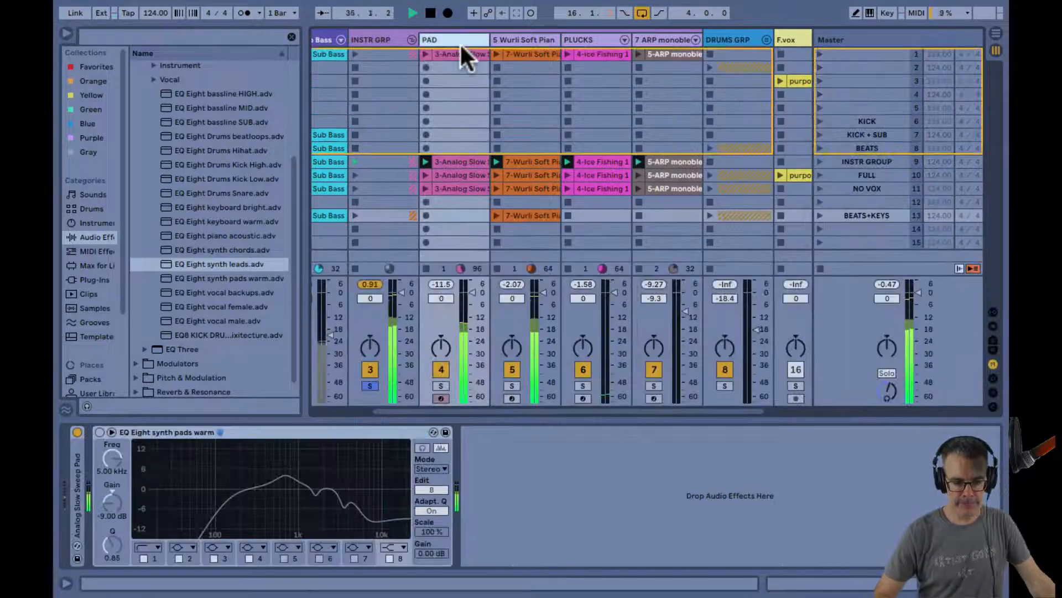
key(Escape)
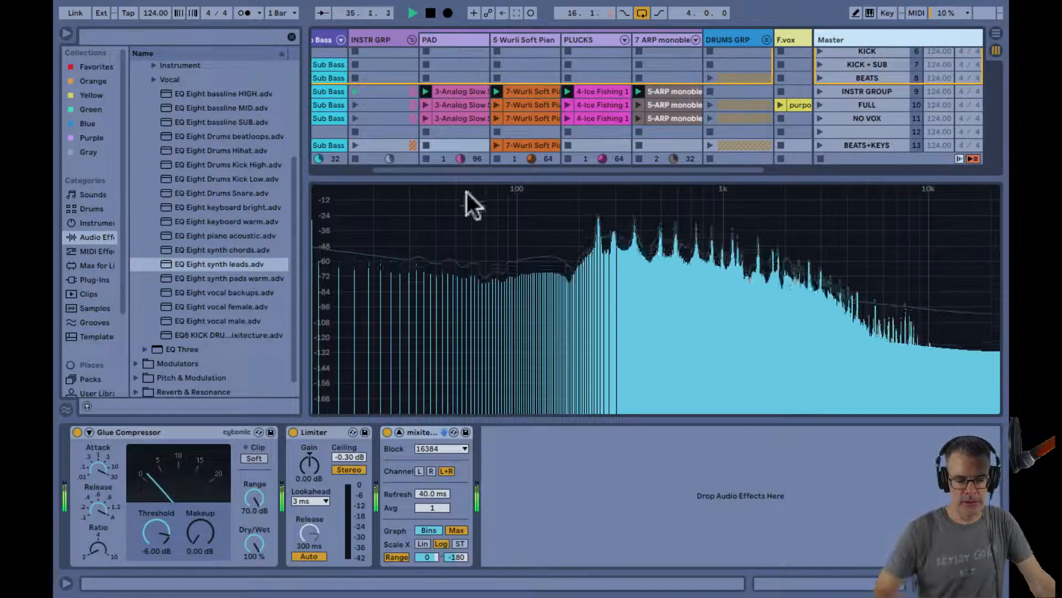
click(520, 248)
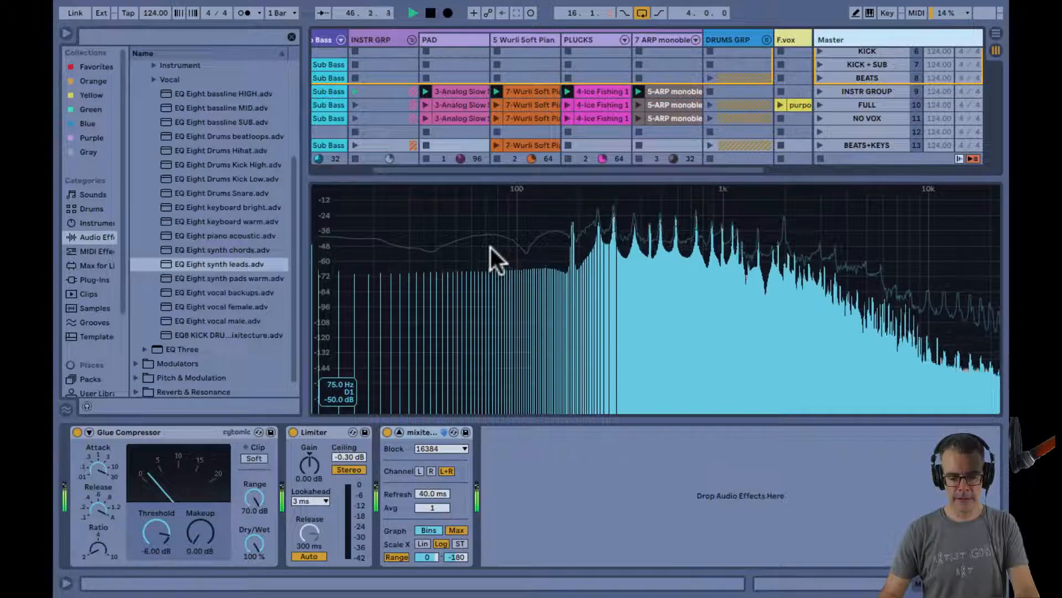
Step: Compare the EQ Eight curves and on/off states on the PAD, Wurli, PLUCKS and 7 ARP tracks in turn
click(463, 40)
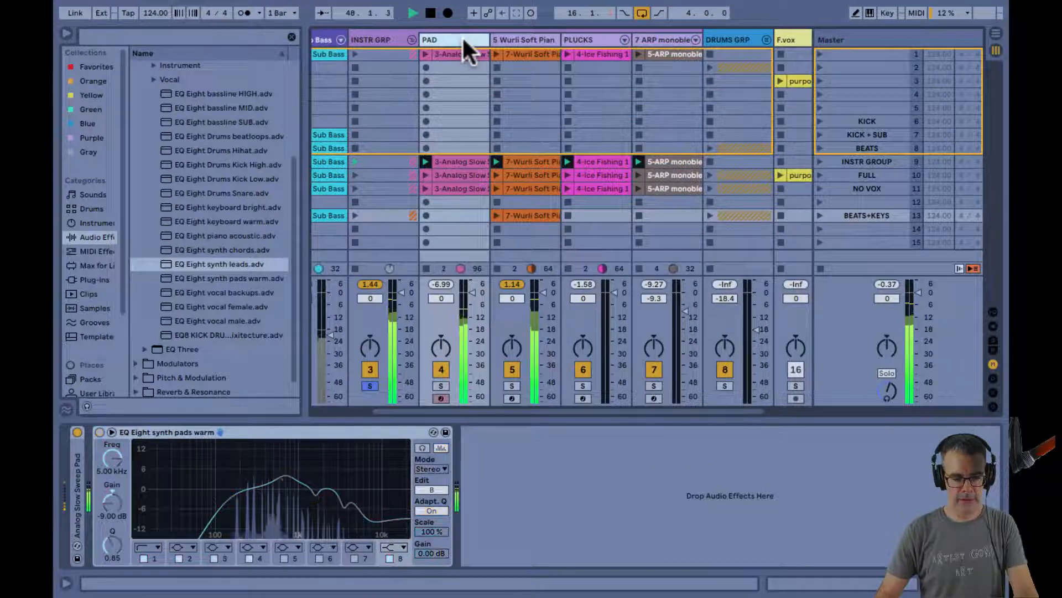
click(510, 38)
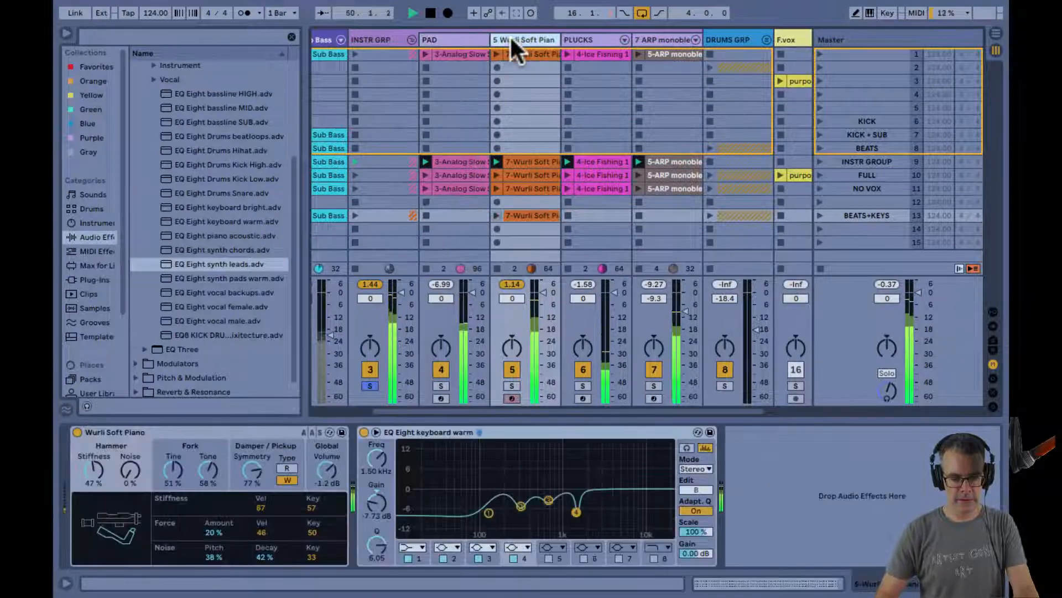
click(589, 41)
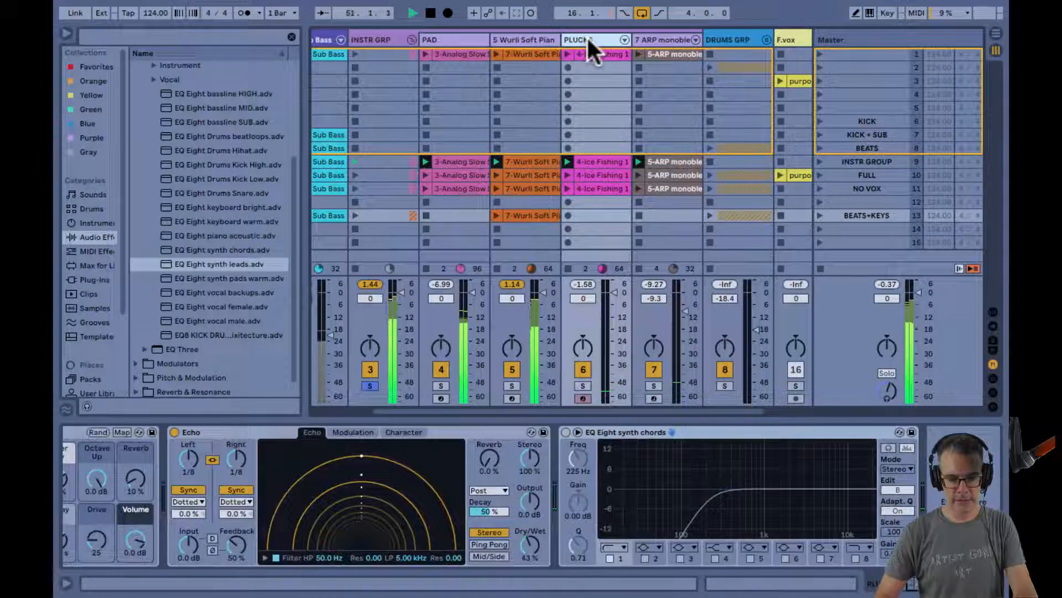
click(665, 38)
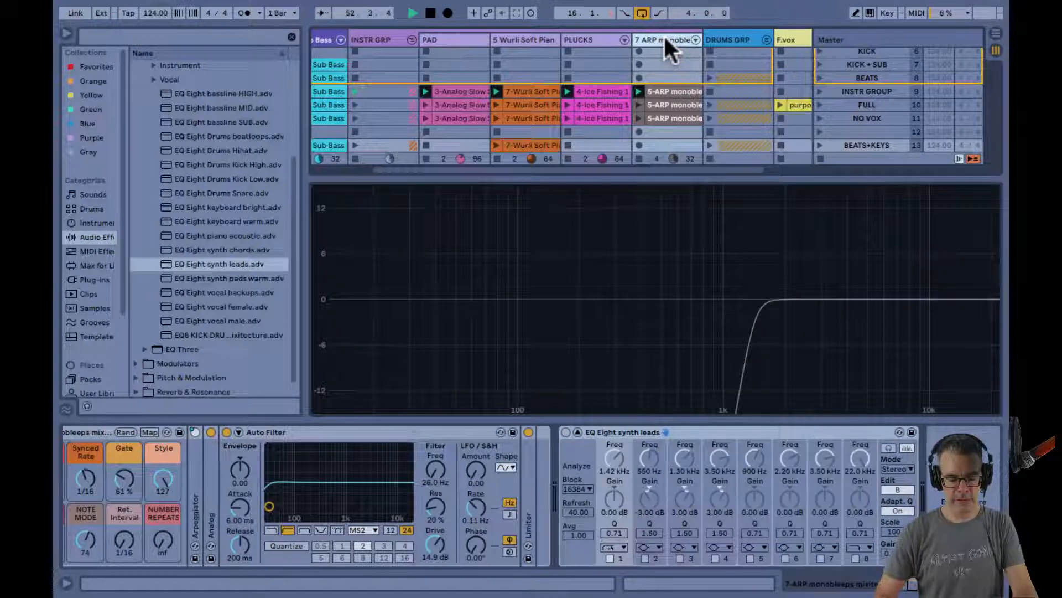
double_click(589, 260)
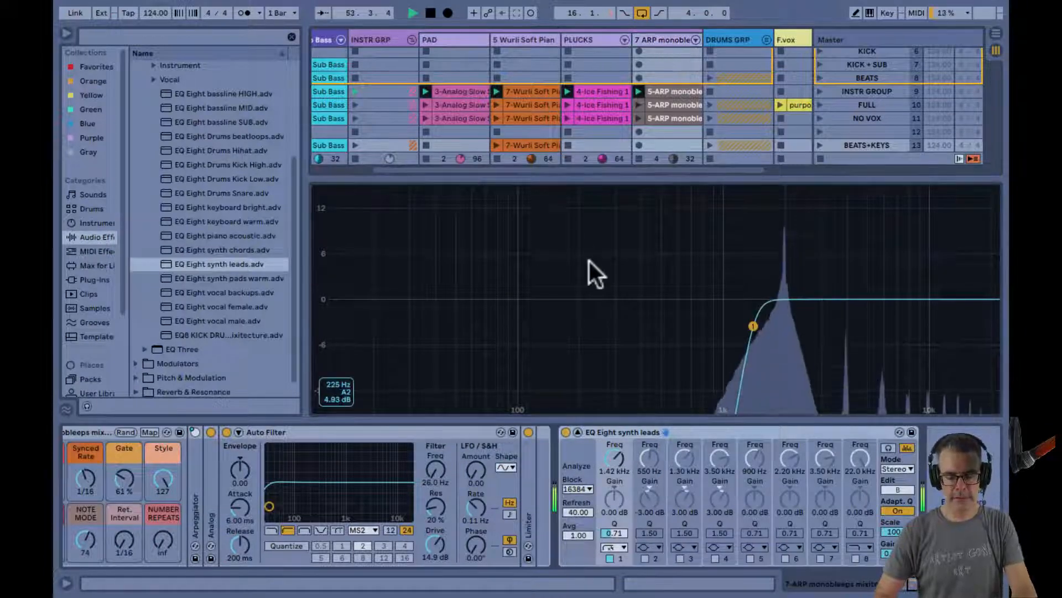
Step: Unsolo the INSTR GRP and play the INSTR GROUP scene together with the KICK clip from the BEATS scene
click(370, 385)
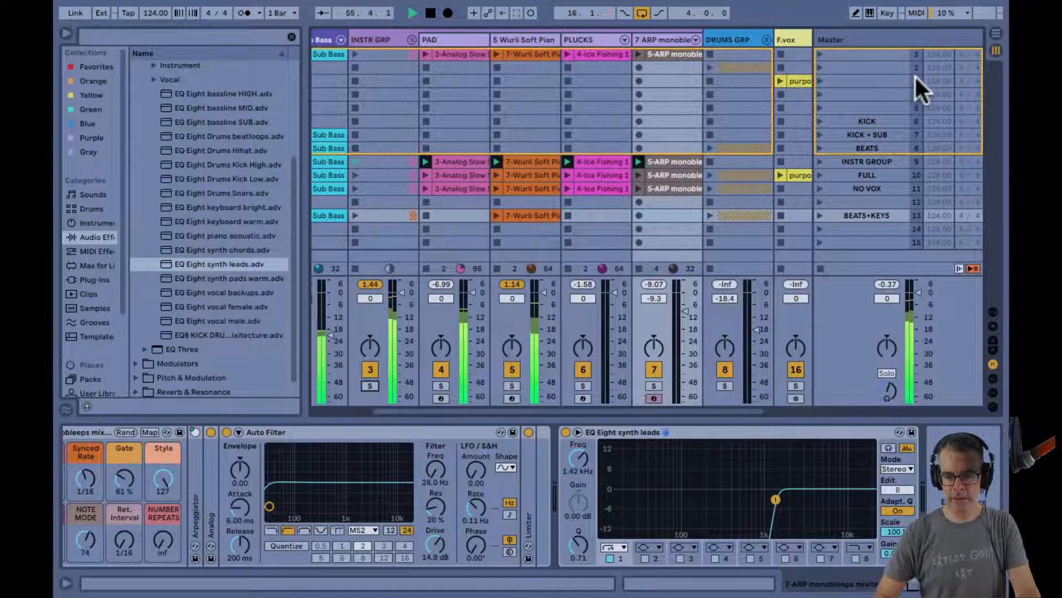
click(818, 161)
scroll(712, 188, left, 3)
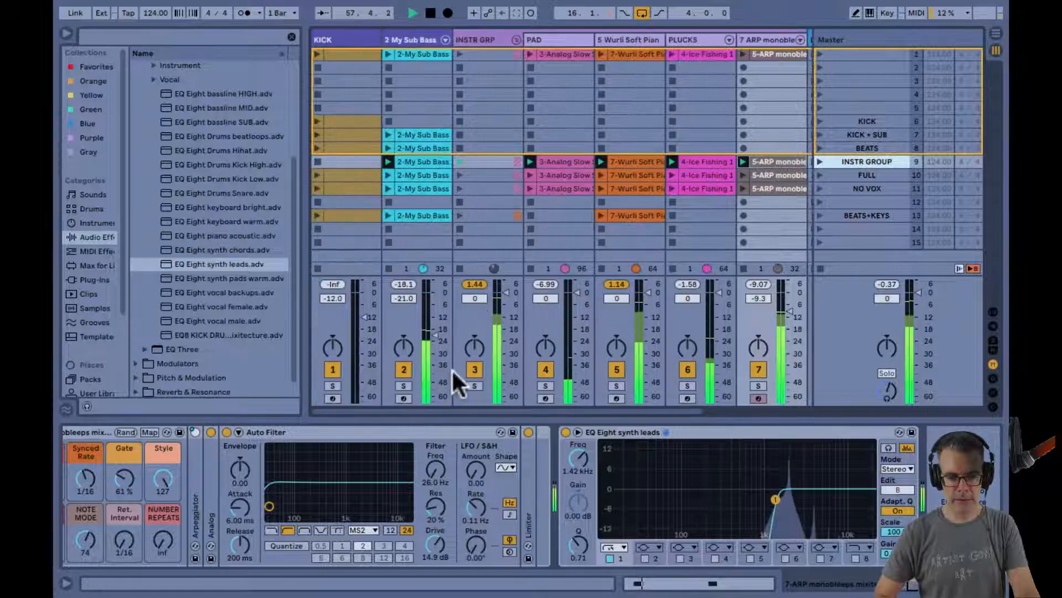
click(316, 147)
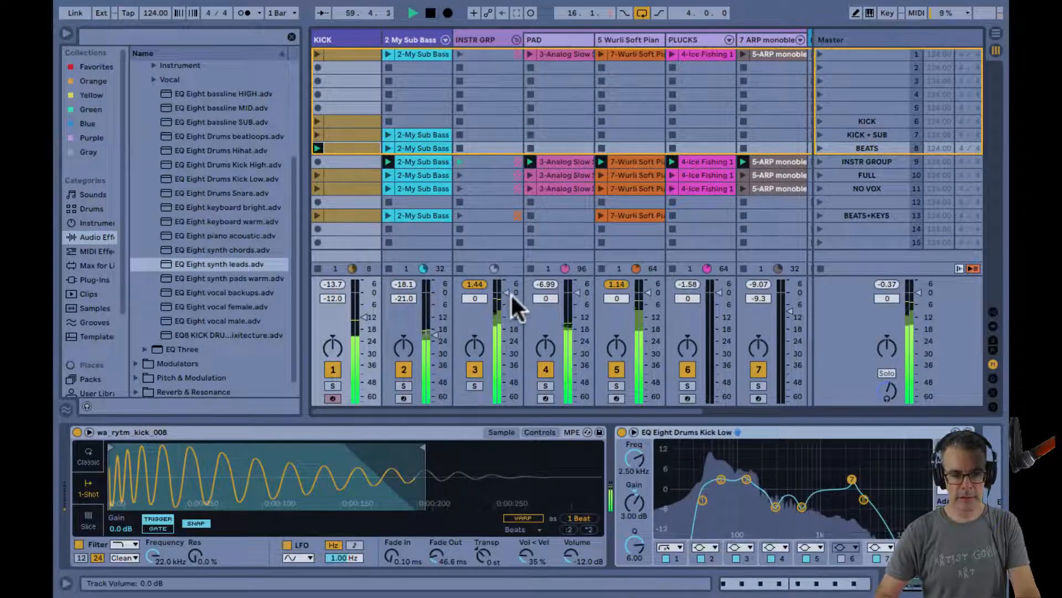
Step: Lower the INSTR GRP volume to -46.0 dB and fold the group's tracks
drag(506, 292, 506, 293)
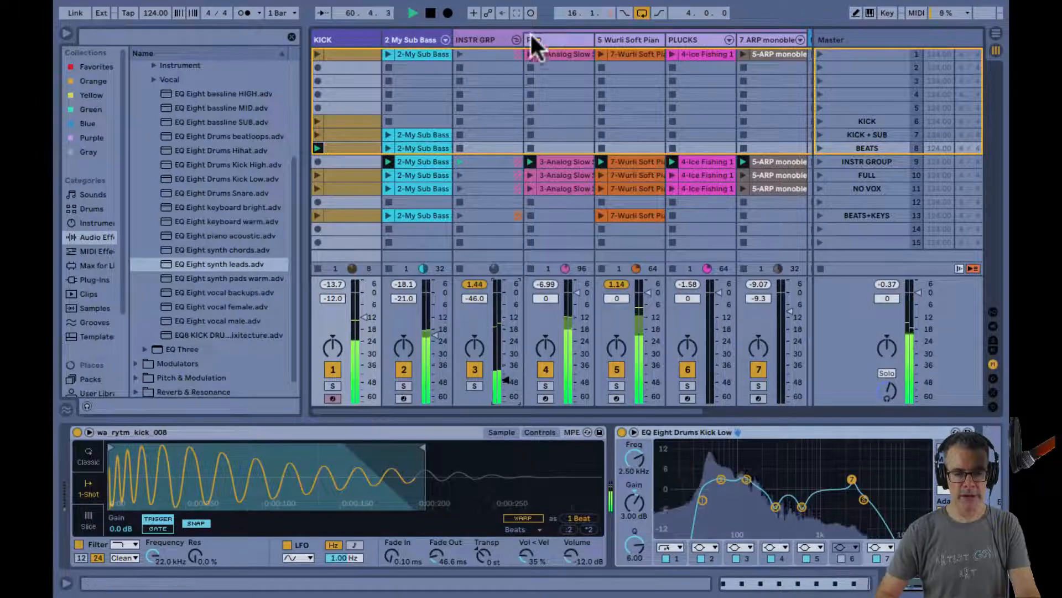
click(517, 39)
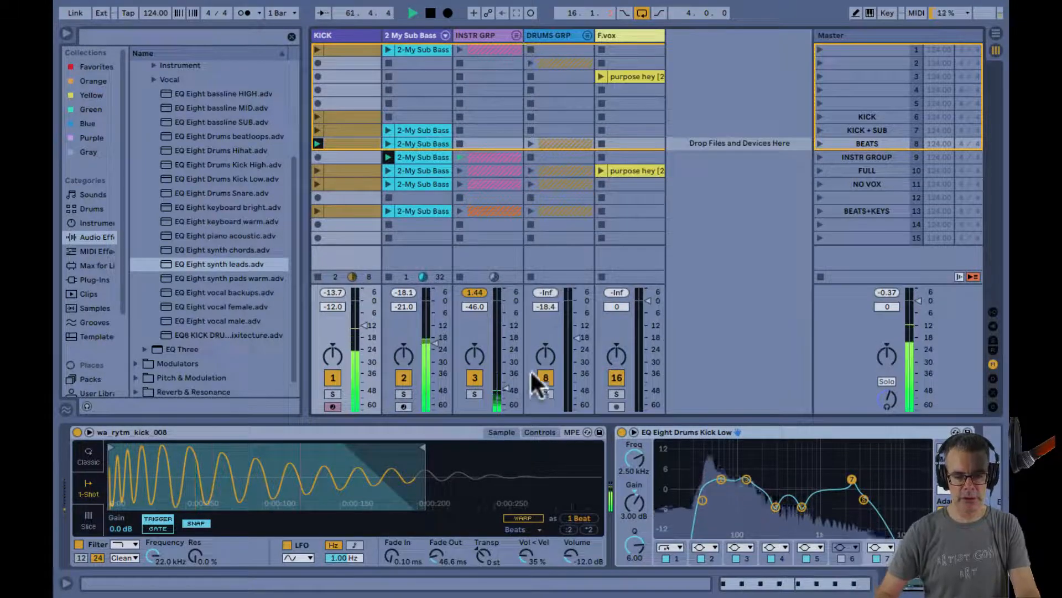
Step: Launch the NO VOX scene and mute the 2 My Sub Bass track
click(819, 179)
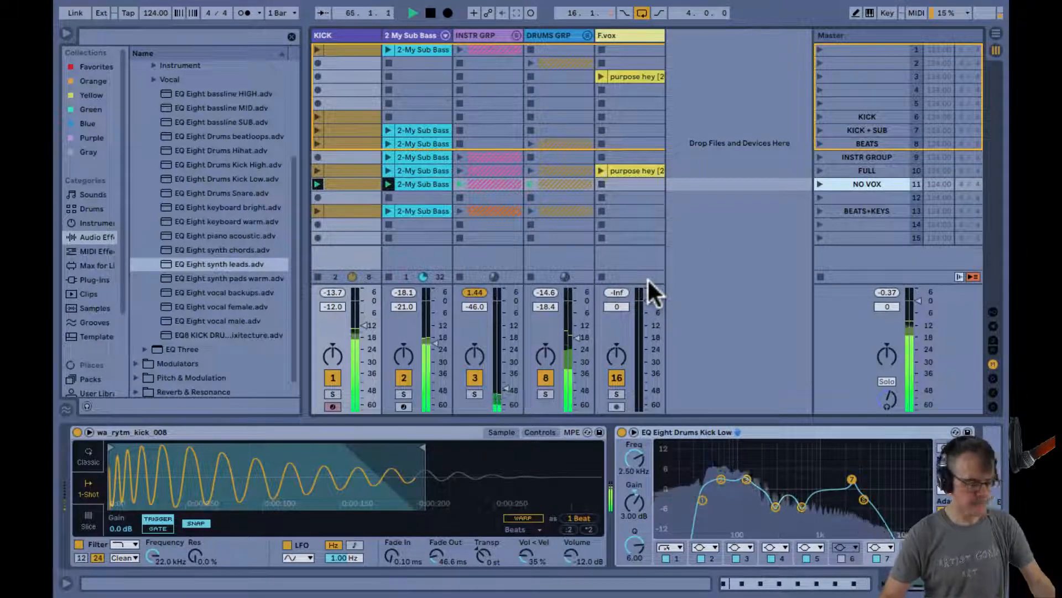
click(403, 378)
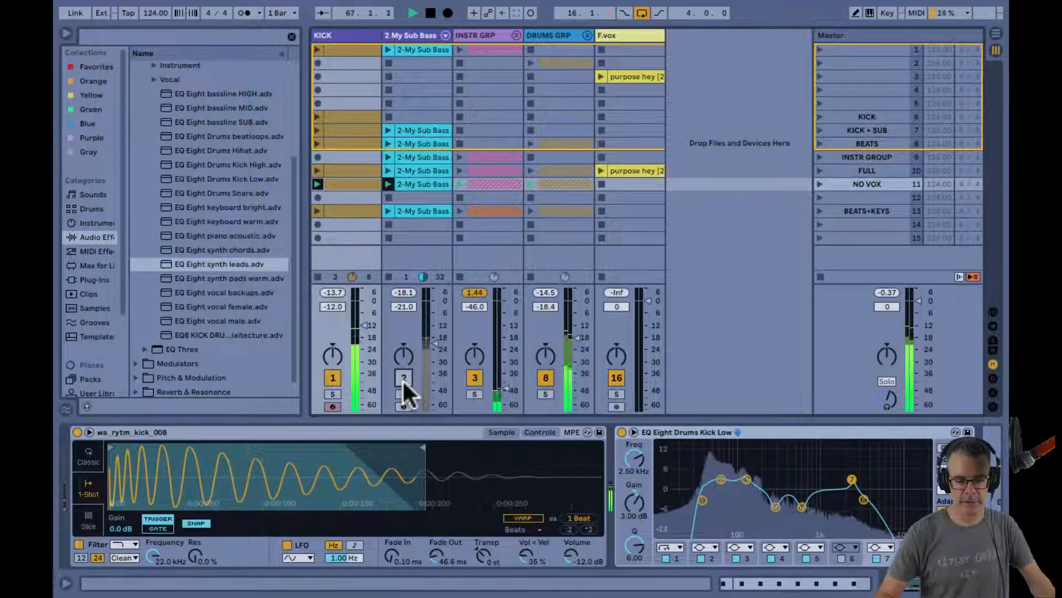
click(404, 378)
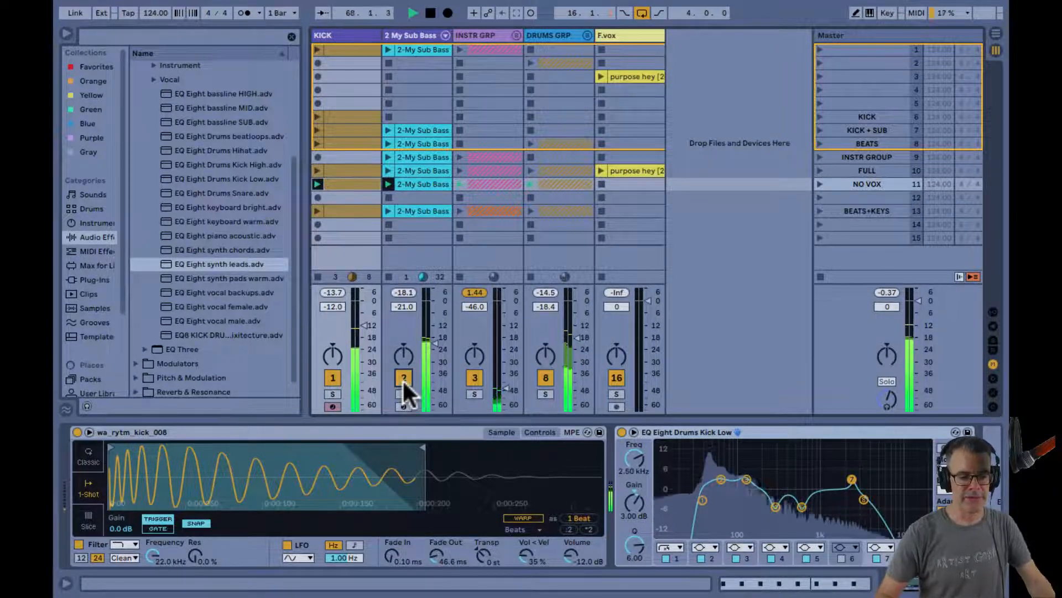
click(404, 378)
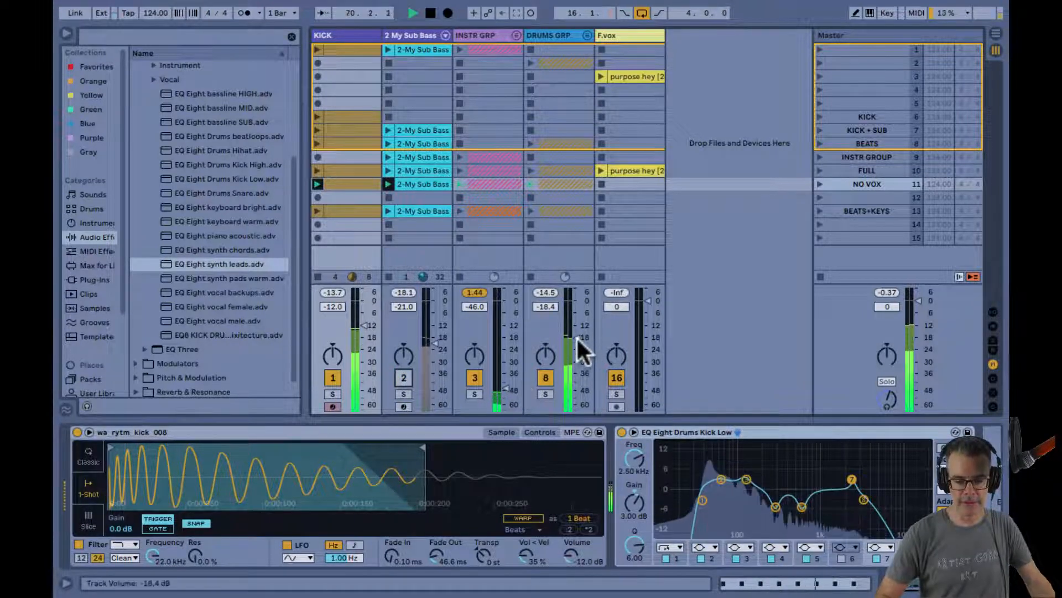
Step: Raise the DRUMS GRP volume to -15.8 dB and the INSTR GRP volume to -13.6 dB
drag(577, 338, 577, 332)
scroll(507, 386, up, 10)
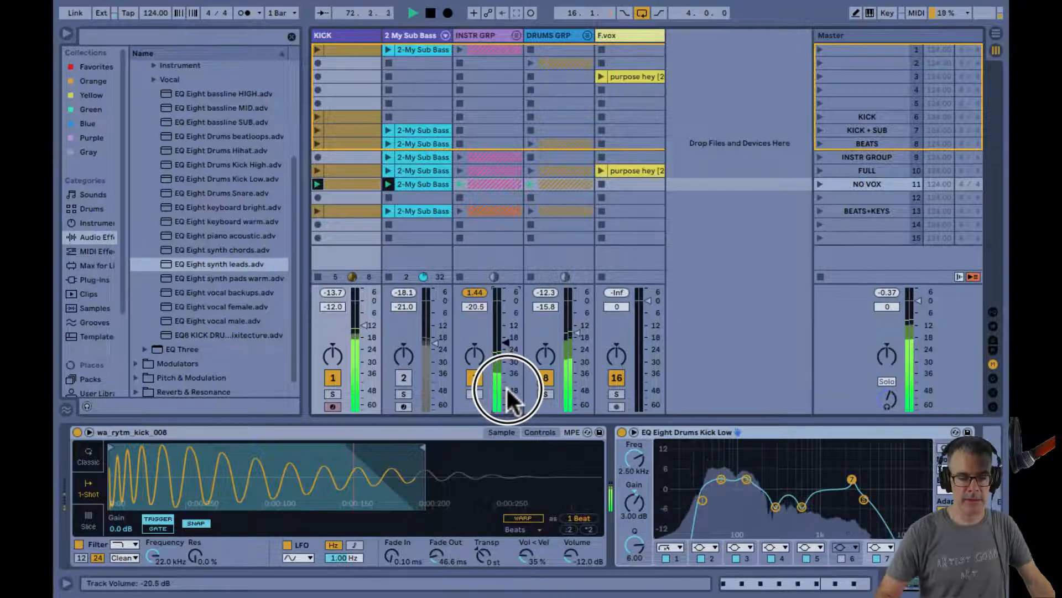
drag(506, 388, 506, 337)
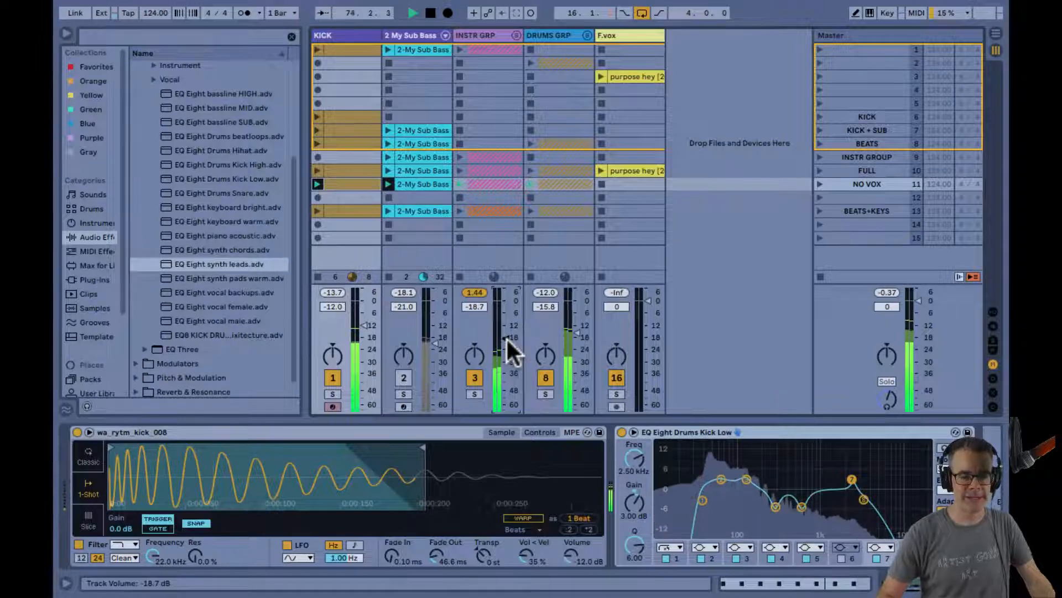
drag(506, 337, 506, 333)
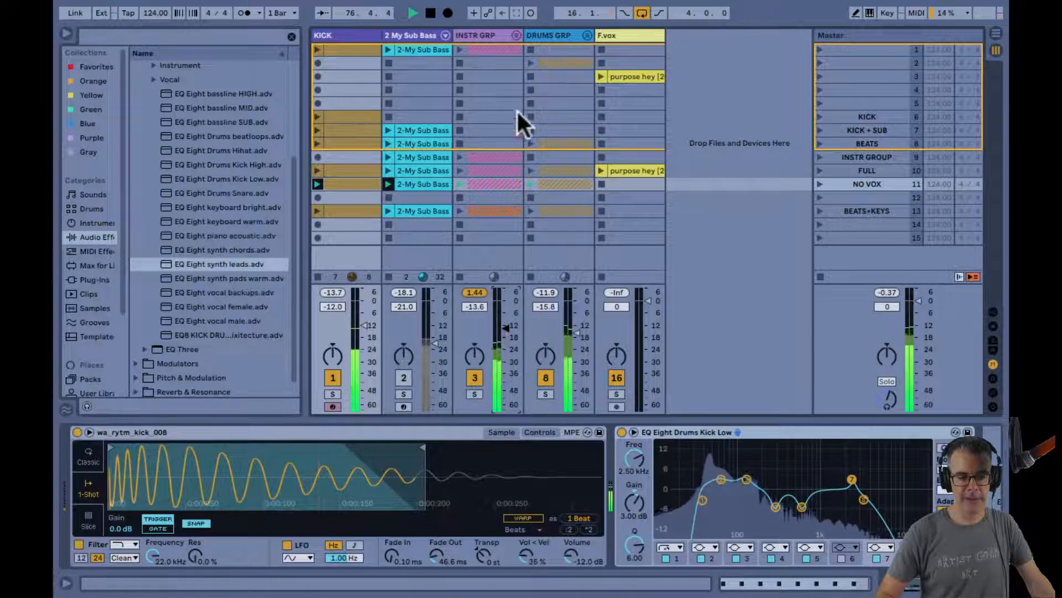
Step: Unfold the INSTR GRP and lower its track volumes: Wurli to -53.0 dB, PAD to -56.0 dB and 7 ARP to -43.0 dB
click(516, 35)
scroll(570, 274, right, 2)
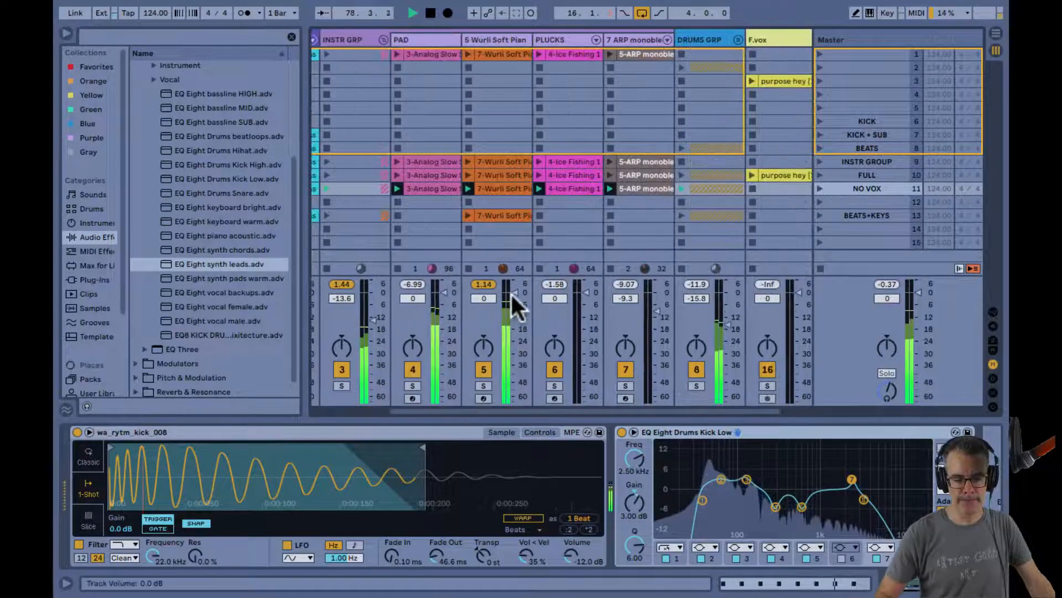
drag(510, 292, 513, 291)
drag(514, 291, 514, 394)
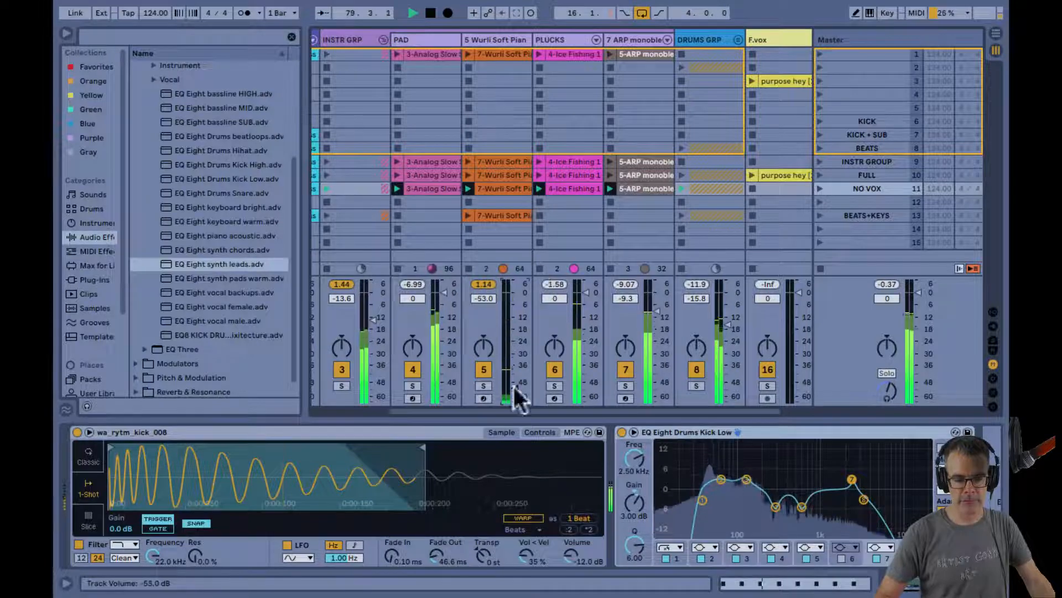
drag(446, 291, 479, 401)
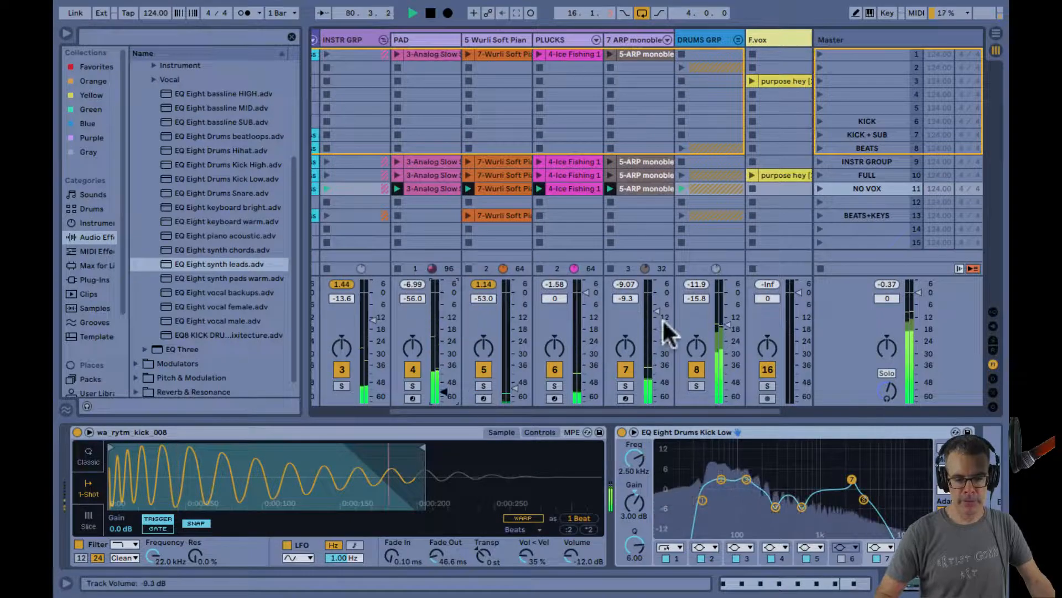
drag(659, 312, 659, 375)
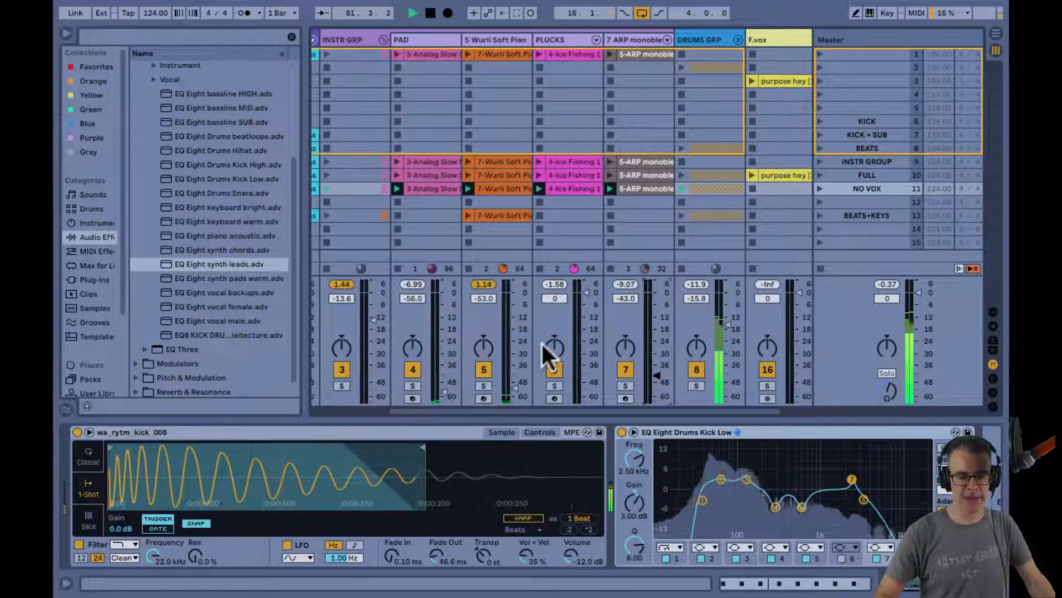
Step: Raise the INSTR GRP volume to -5.6 dB and bring the 7 ARP track up to -11.5 dB
scroll(542, 340, left, 2)
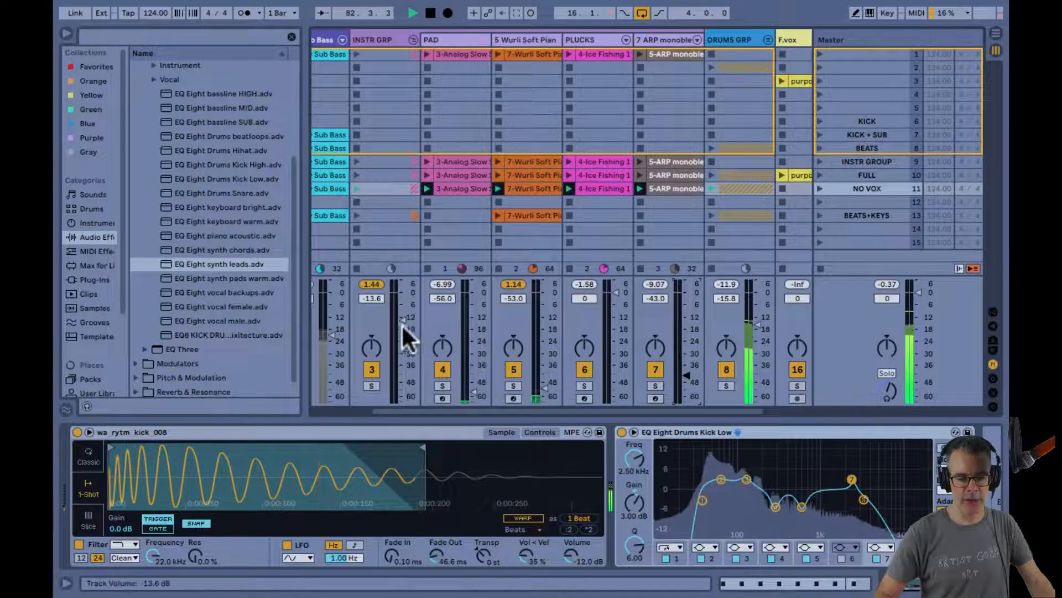
drag(401, 323, 400, 320)
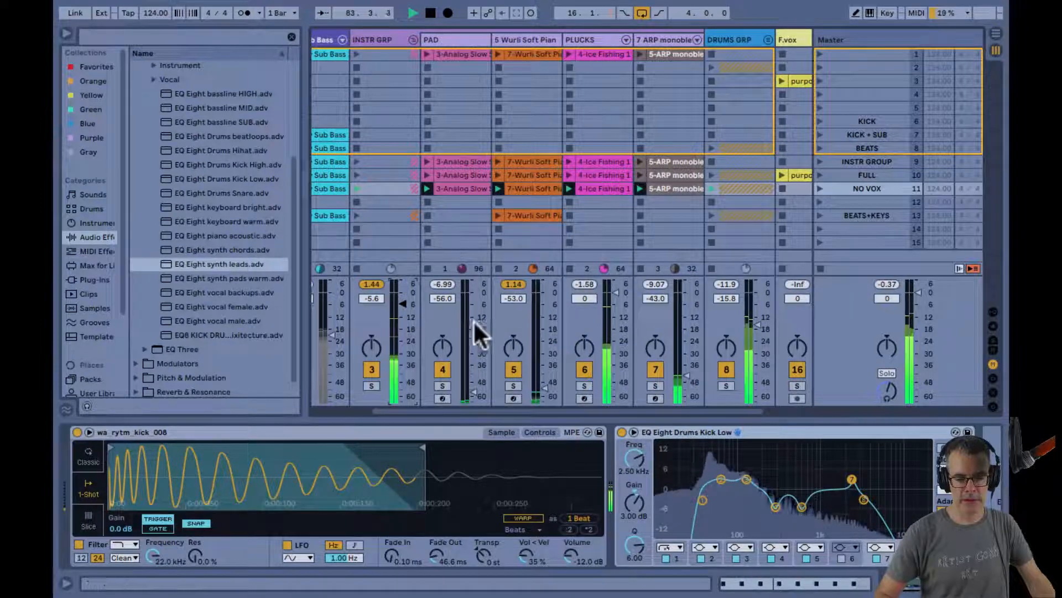
drag(692, 374, 689, 329)
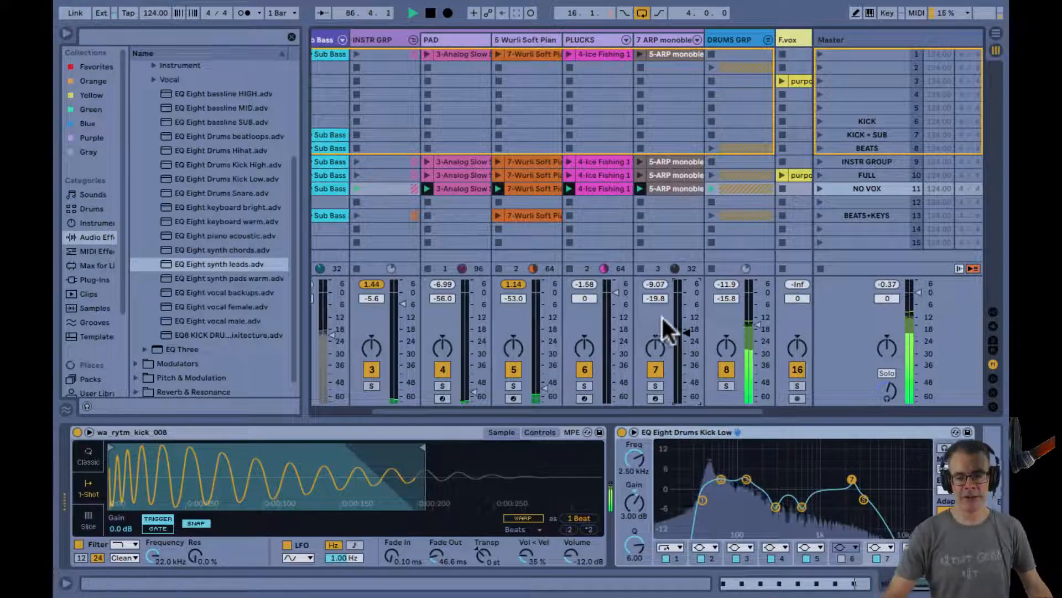
drag(688, 331, 688, 331)
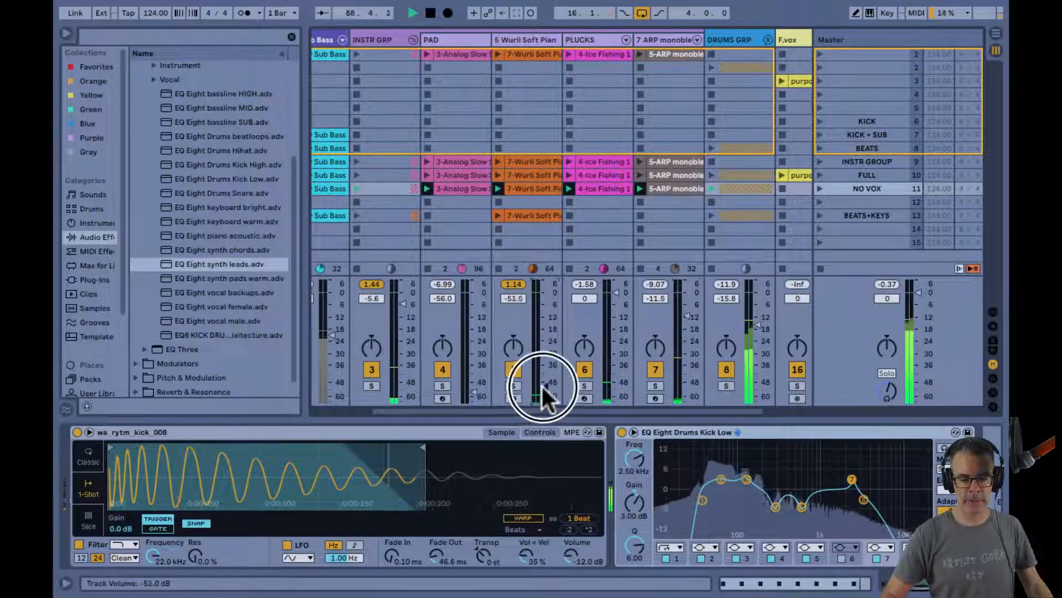
Step: Raise the 5 Wurli track volume to -8.0 dB and the PAD track volume to -11.0 dB
drag(541, 385, 542, 387)
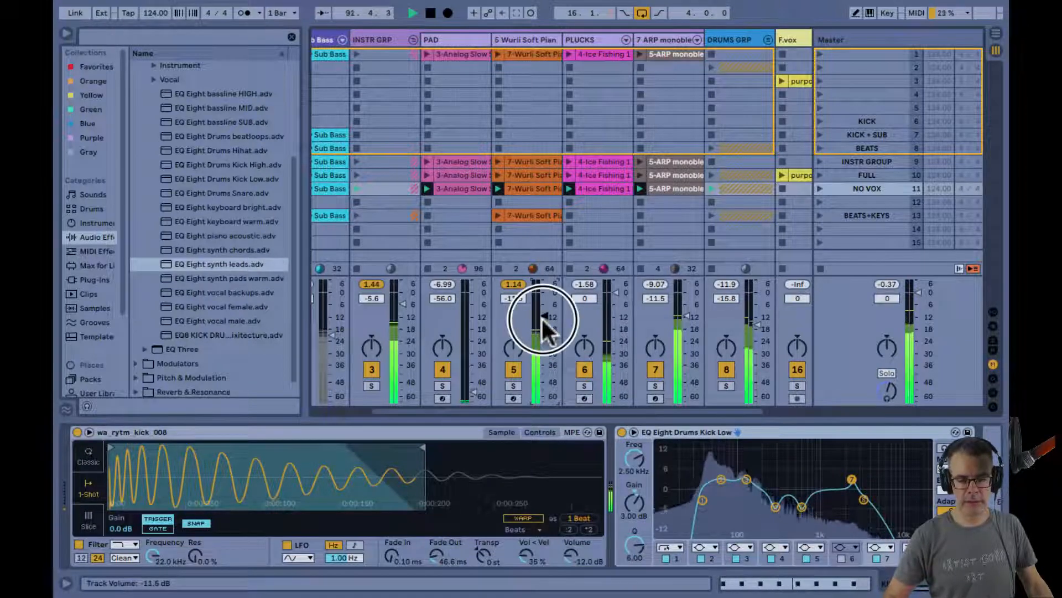
drag(542, 318, 543, 311)
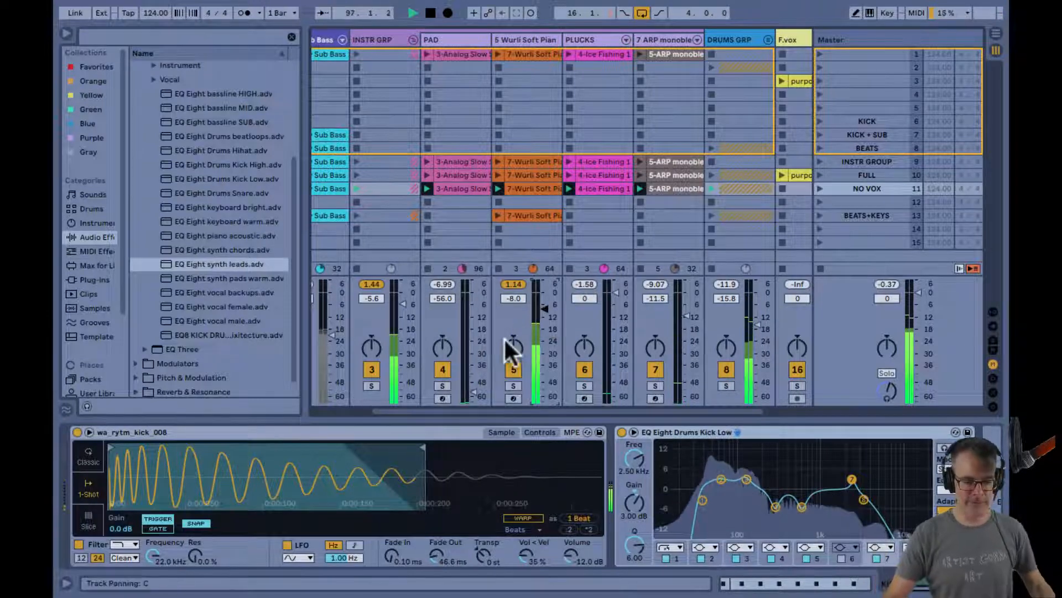
drag(475, 387, 473, 371)
Step: Pan 7 ARP to the right and PLUCKS to the left, with their volumes at -10.0 dB and -3.0 dB
drag(655, 348, 655, 348)
drag(584, 348, 586, 353)
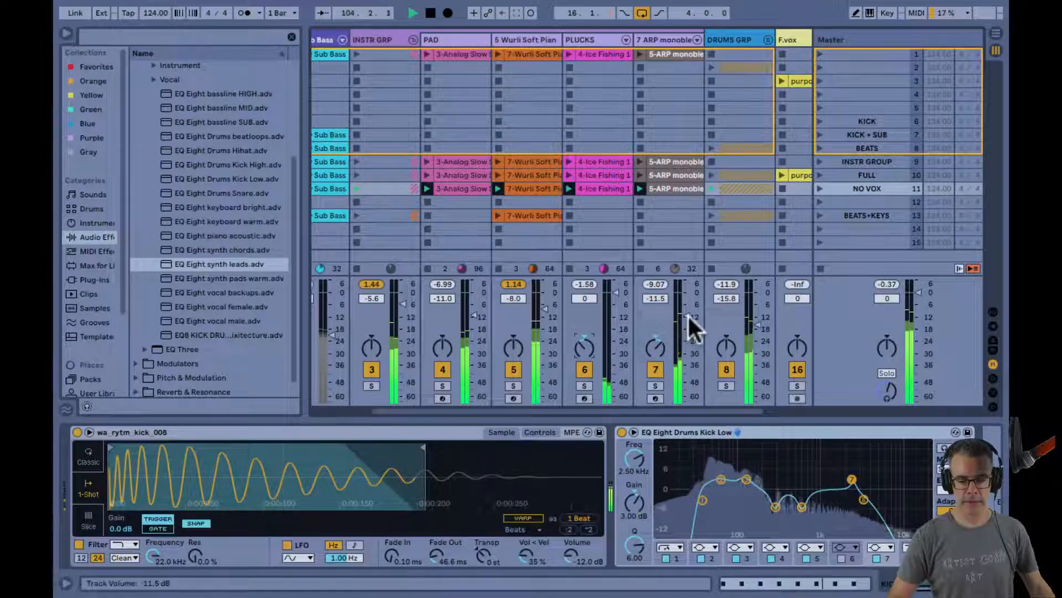
drag(687, 317, 687, 313)
drag(619, 294, 613, 293)
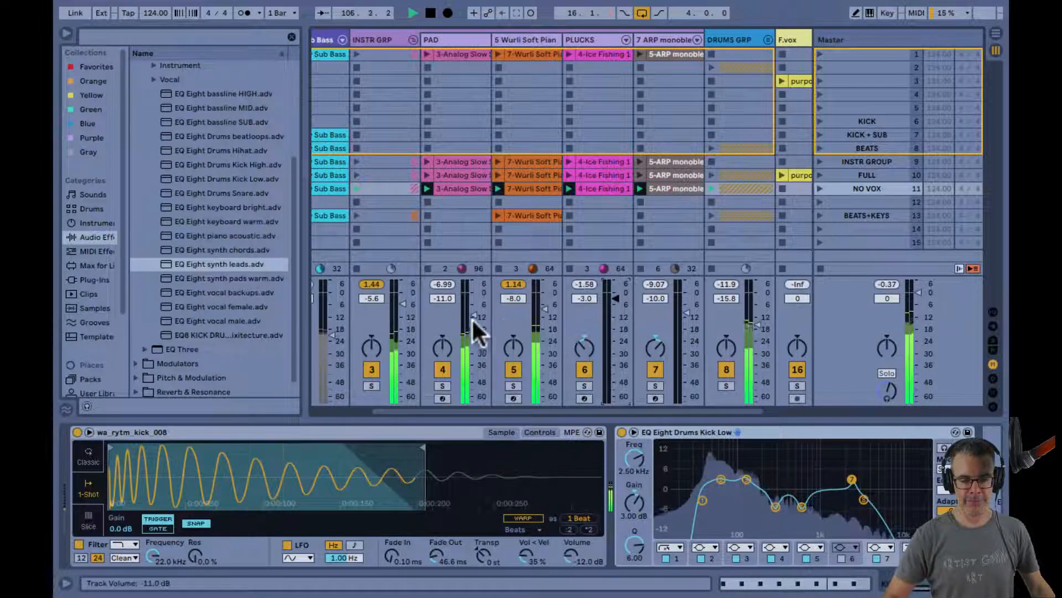
Step: Lower the 5 Wurli track volume to -11.0 dB and briefly solo the INSTR GRP to check its balance
drag(547, 310, 547, 315)
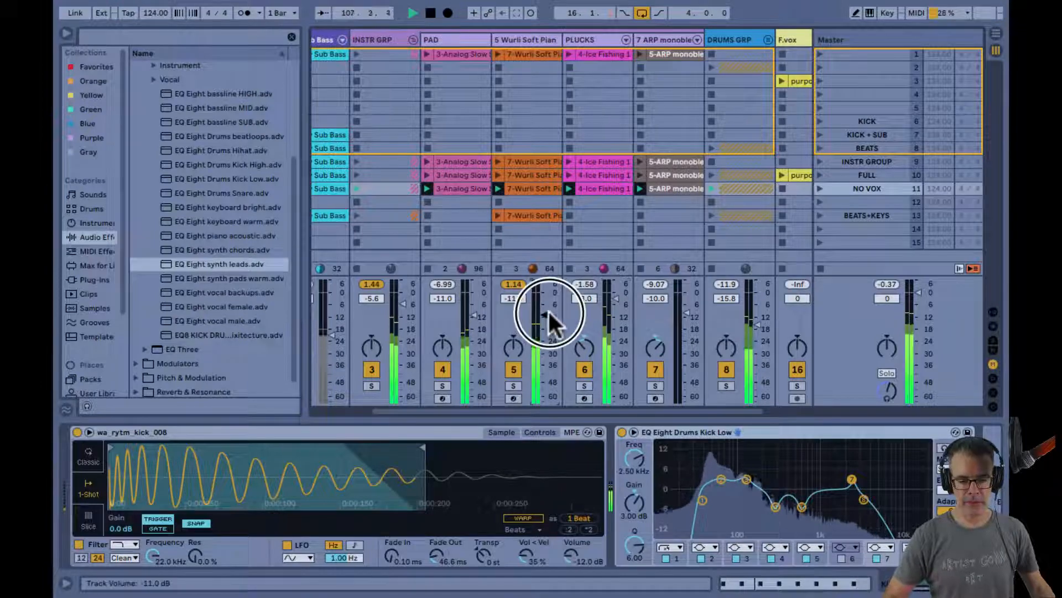
click(372, 385)
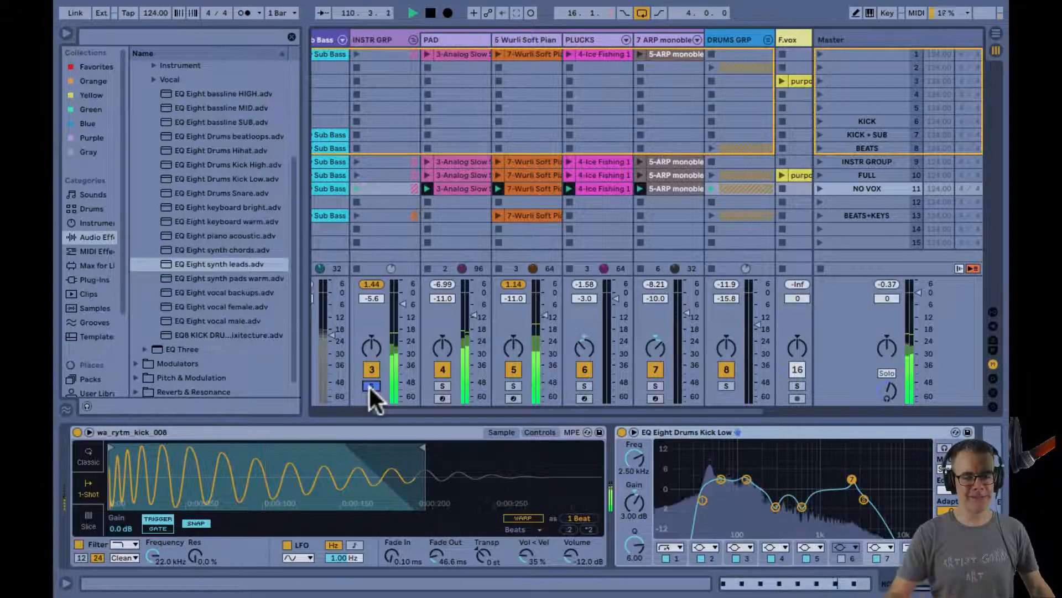
click(369, 386)
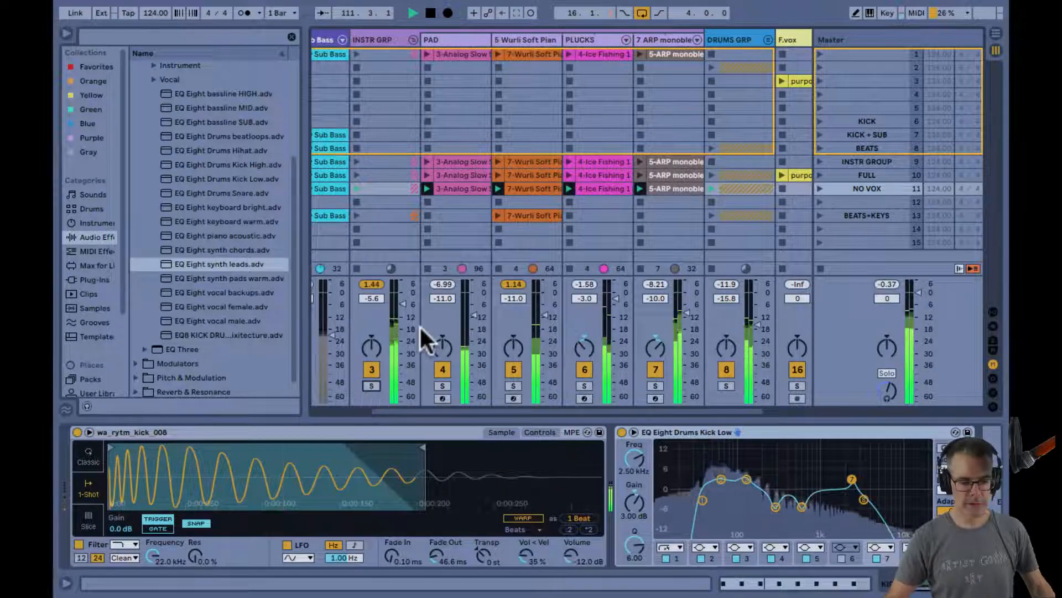
Step: Unmute the 2 My Sub Bass track and fold the INSTR GRP
scroll(427, 340, left, 2)
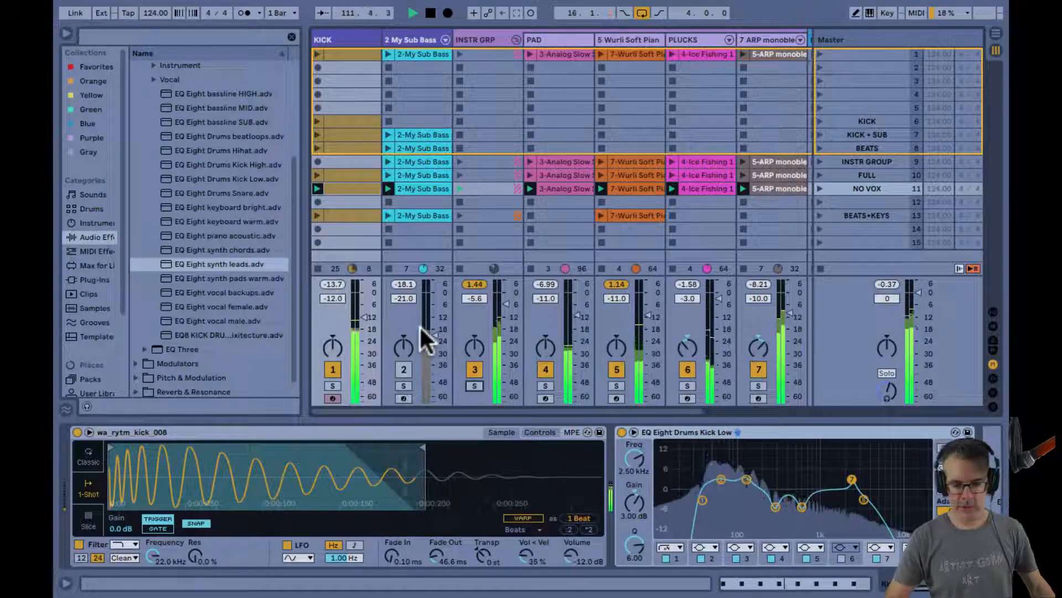
click(404, 369)
click(516, 39)
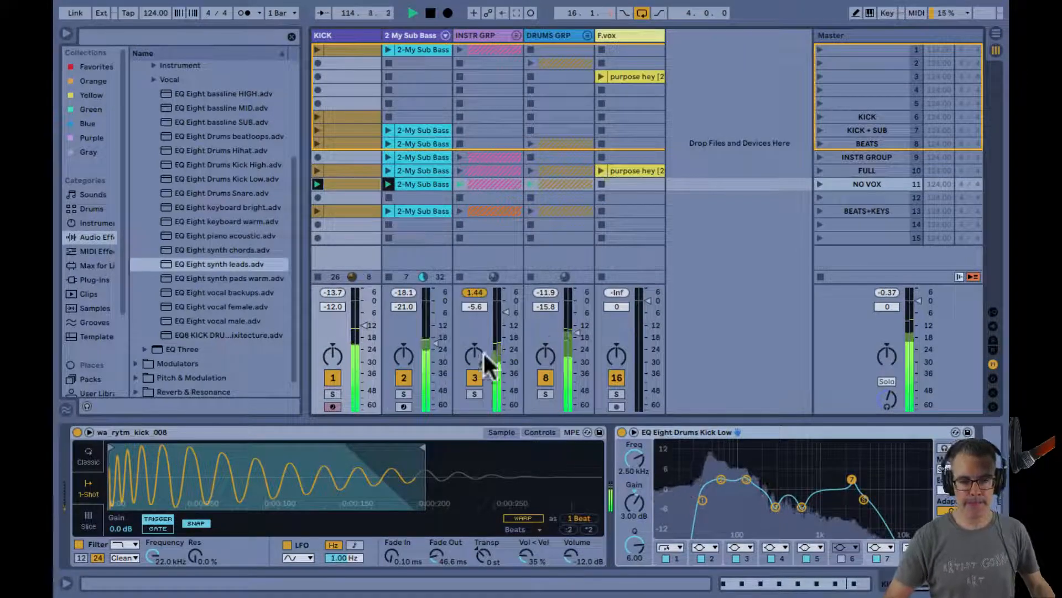
Step: Mute the DRUMS GRP and INSTR GRP, and toggle the KICK off and on to compare it with the sub bass
click(545, 380)
click(473, 375)
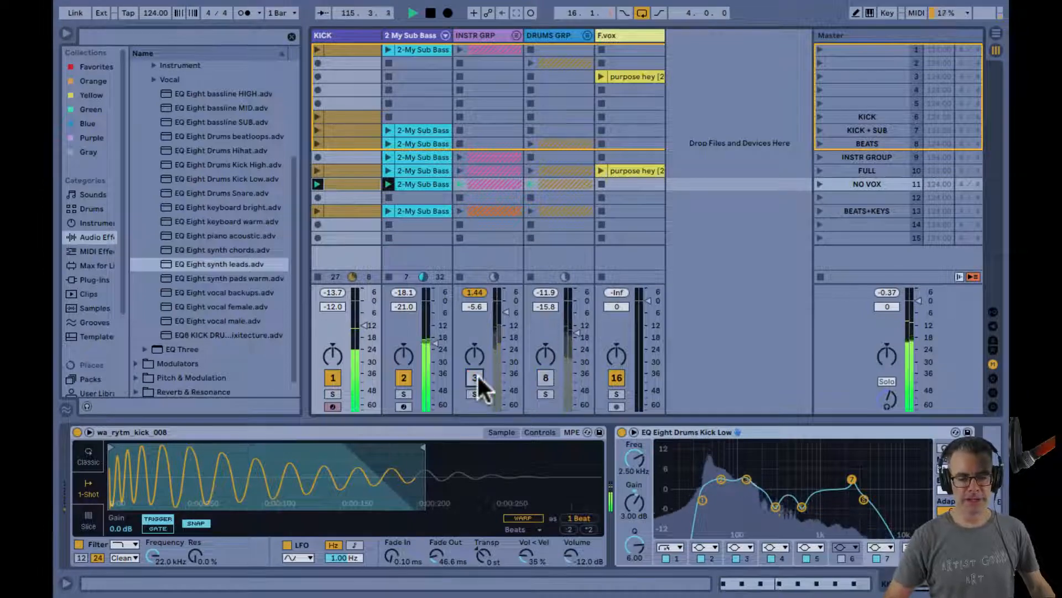
click(332, 376)
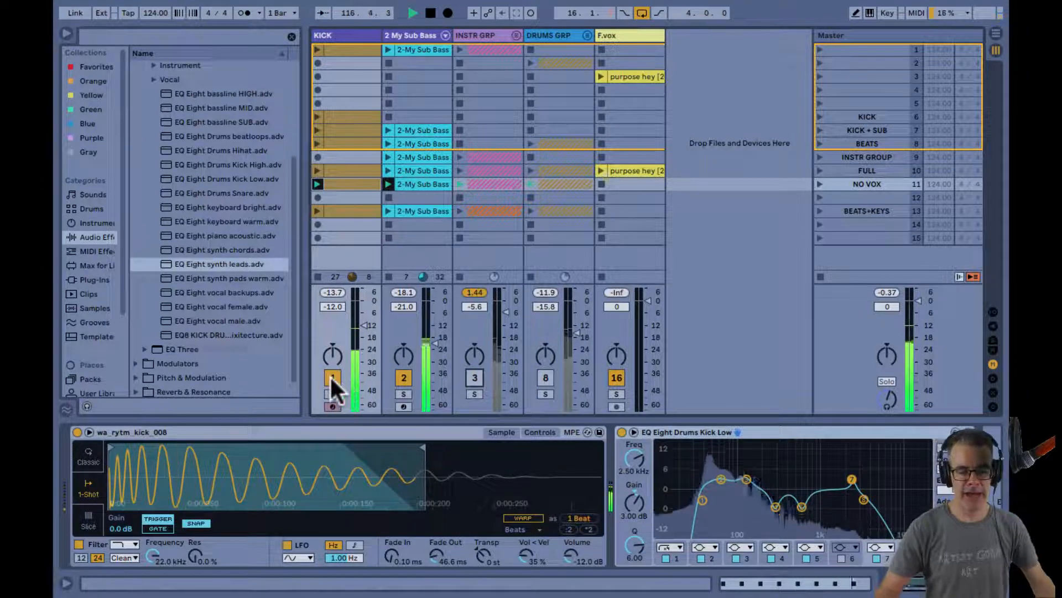
click(331, 377)
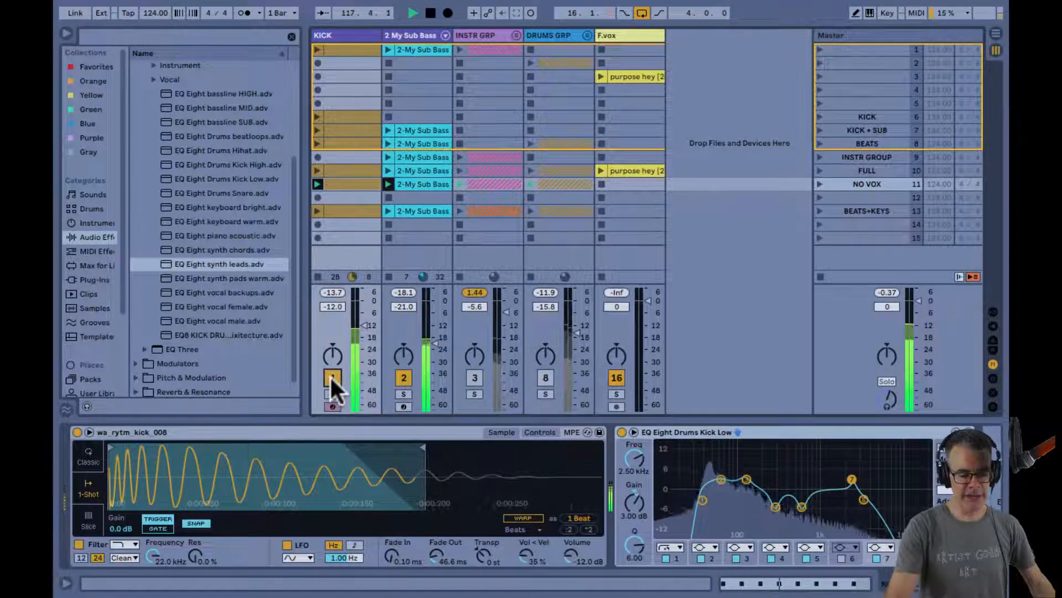
Step: Show the Master track's devices with the spectrum analyzer expanded, and hide the browser
key(Right)
key(Right)
key(Right)
key(Right)
key(Right)
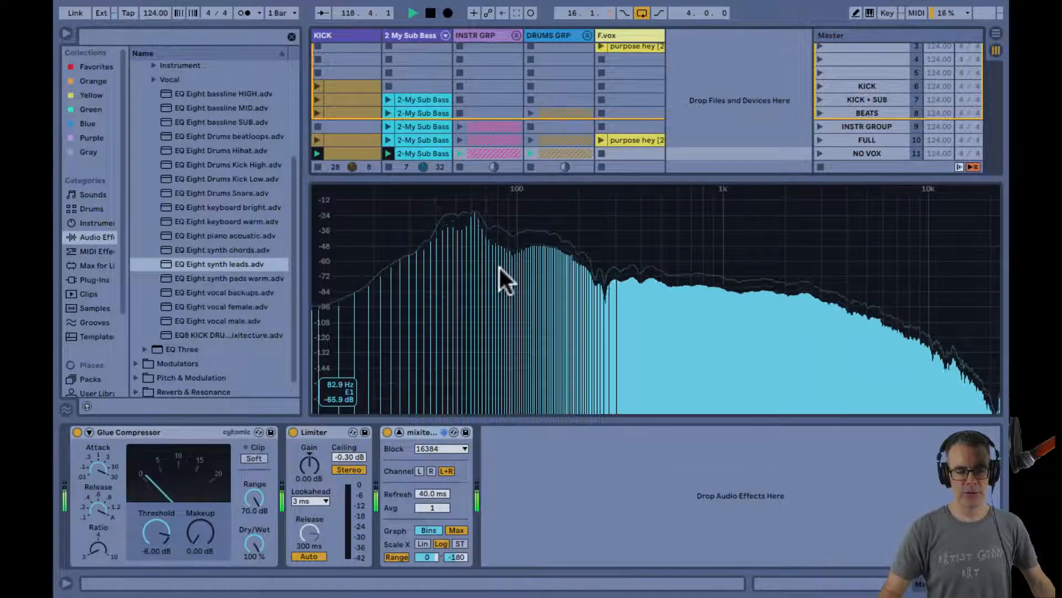
key(ctrl+alt+b)
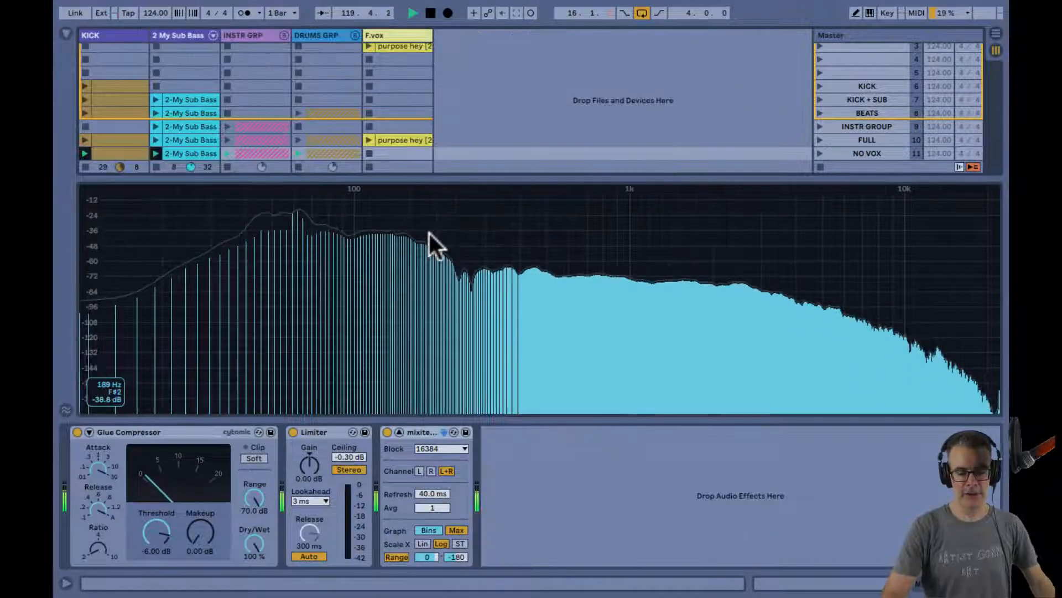
Step: Mute the KICK track and examine the sub bass alone in the enlarged master spectrum
drag(144, 178, 148, 272)
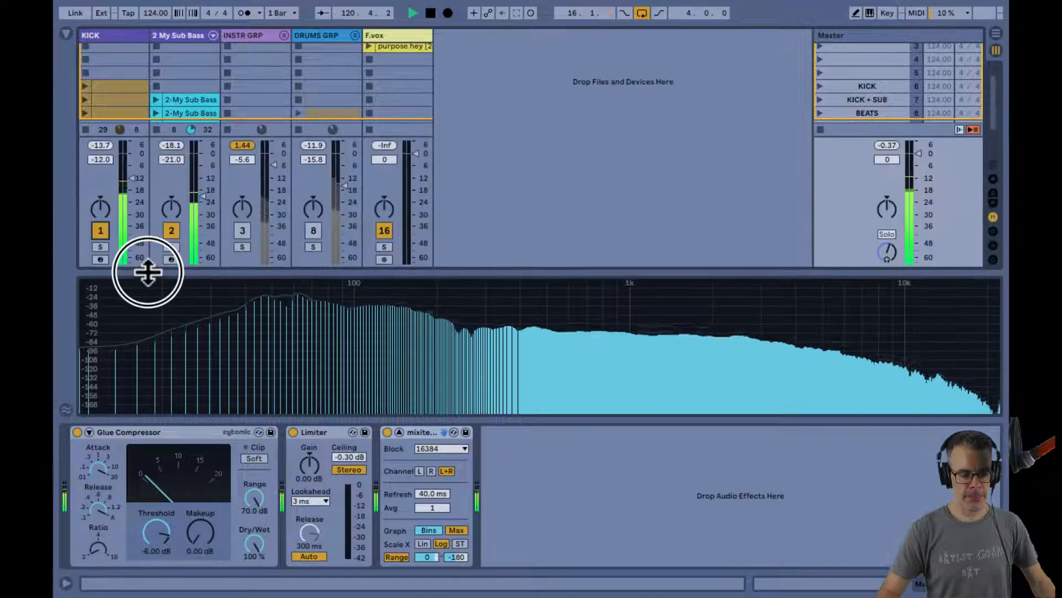
click(104, 229)
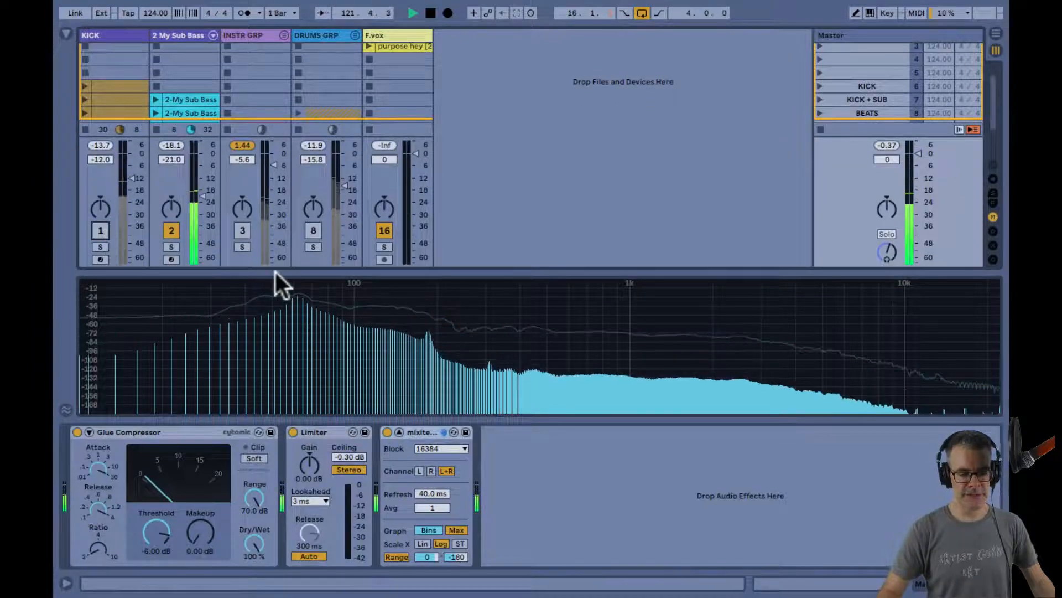
drag(275, 272, 282, 183)
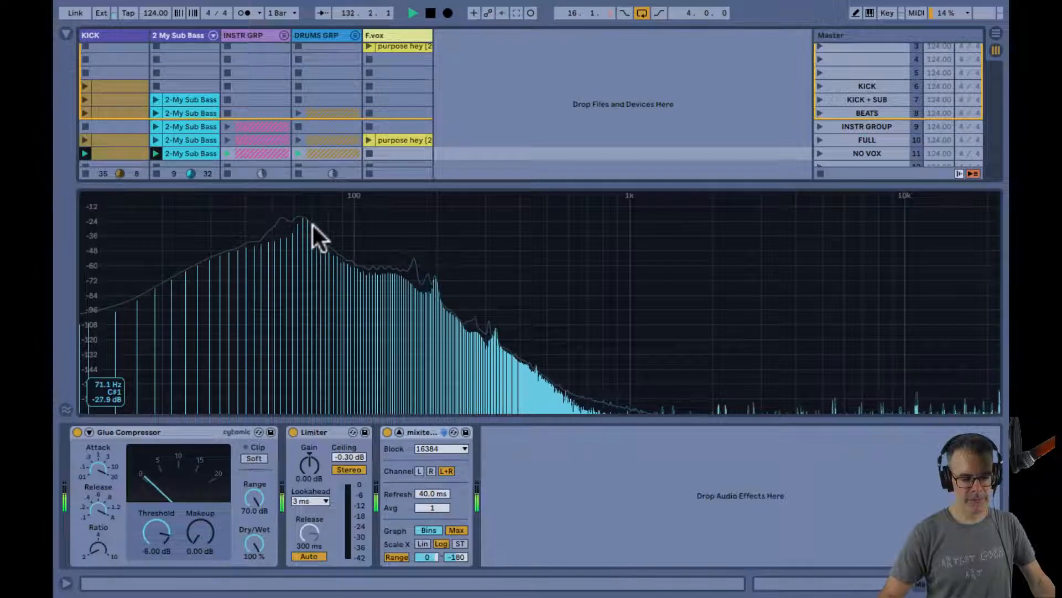
Step: Mute 2 My Sub Bass, unmute the KICK and examine the kick alone in the expanded master spectrum
key(section)
click(169, 373)
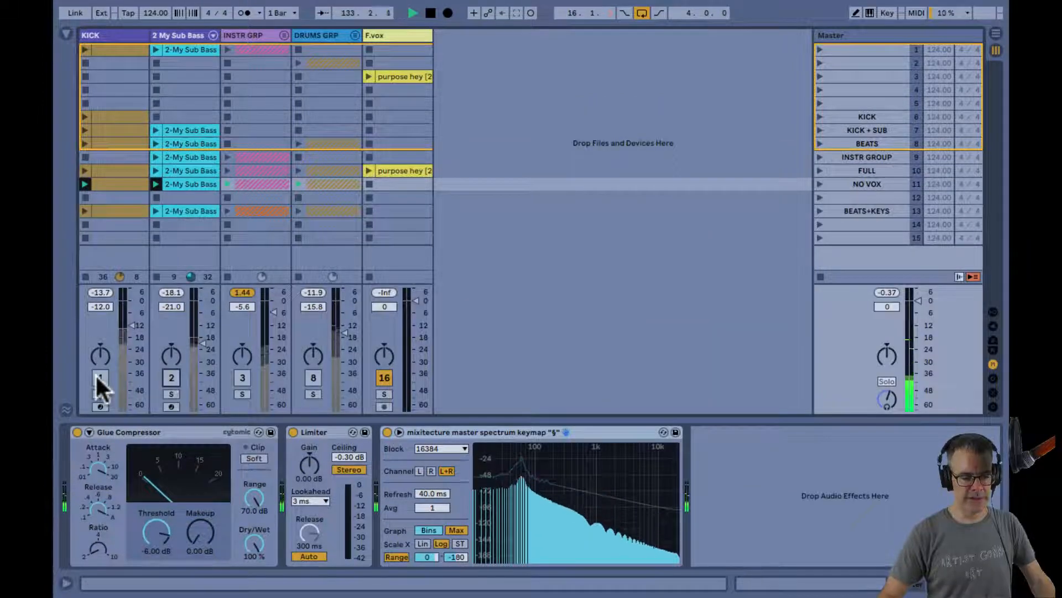
click(95, 374)
key(section)
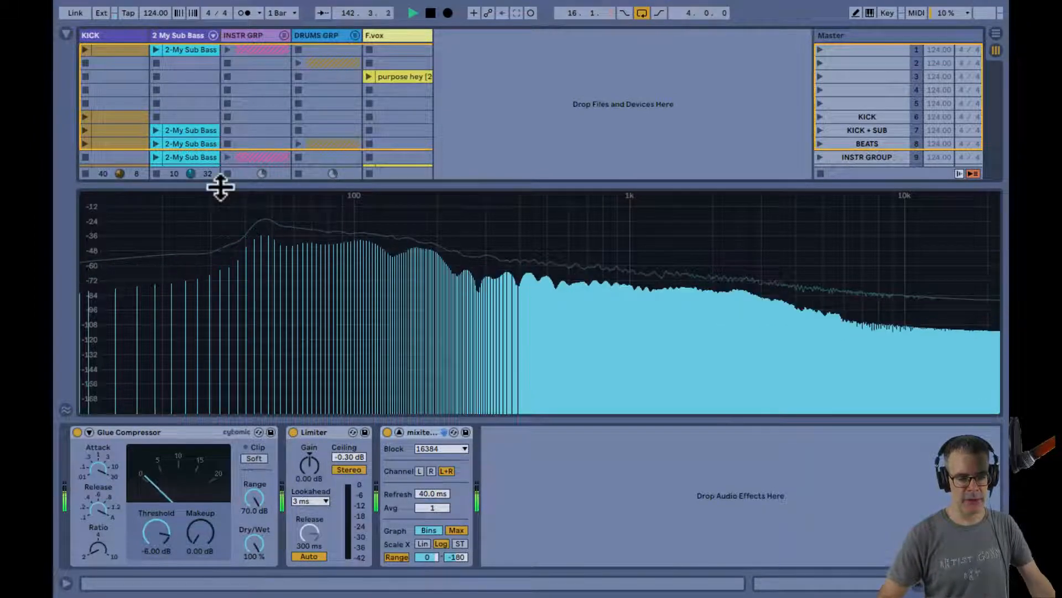
Step: Mute the KICK, unmute 2 My Sub Bass and show the sub bass track's devices
drag(218, 185, 215, 302)
click(100, 256)
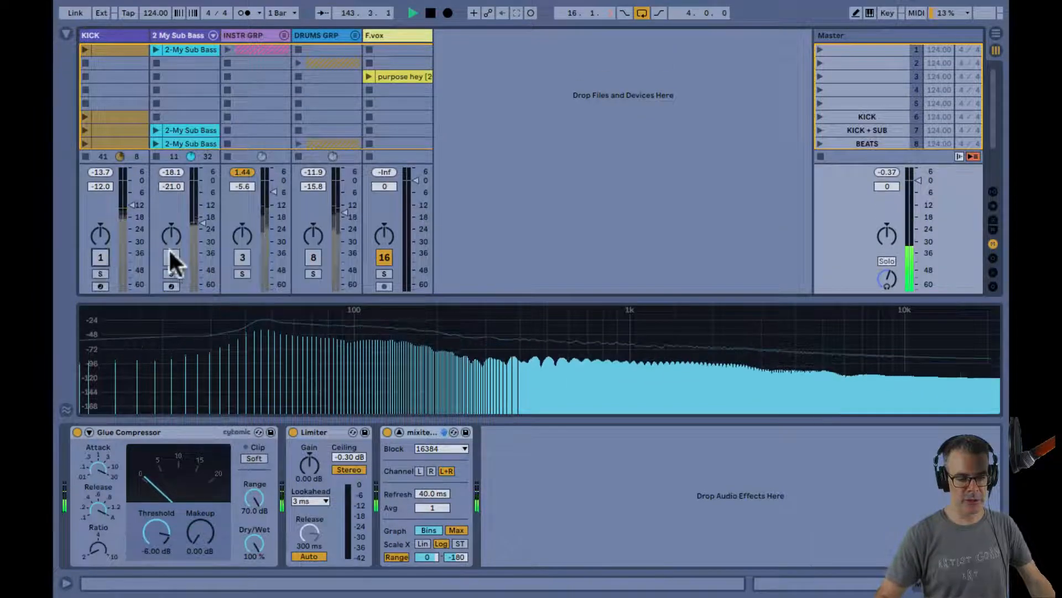
click(170, 255)
click(174, 33)
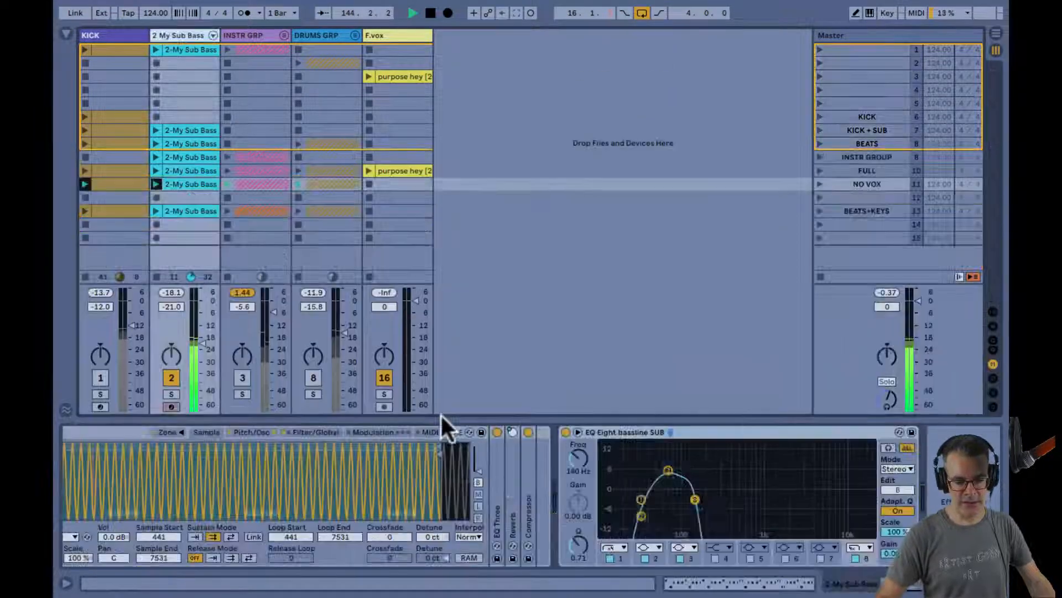
Step: Turn off bands 3 and 2 of the EQ Eight bassline SUB and expand its curve display
click(680, 558)
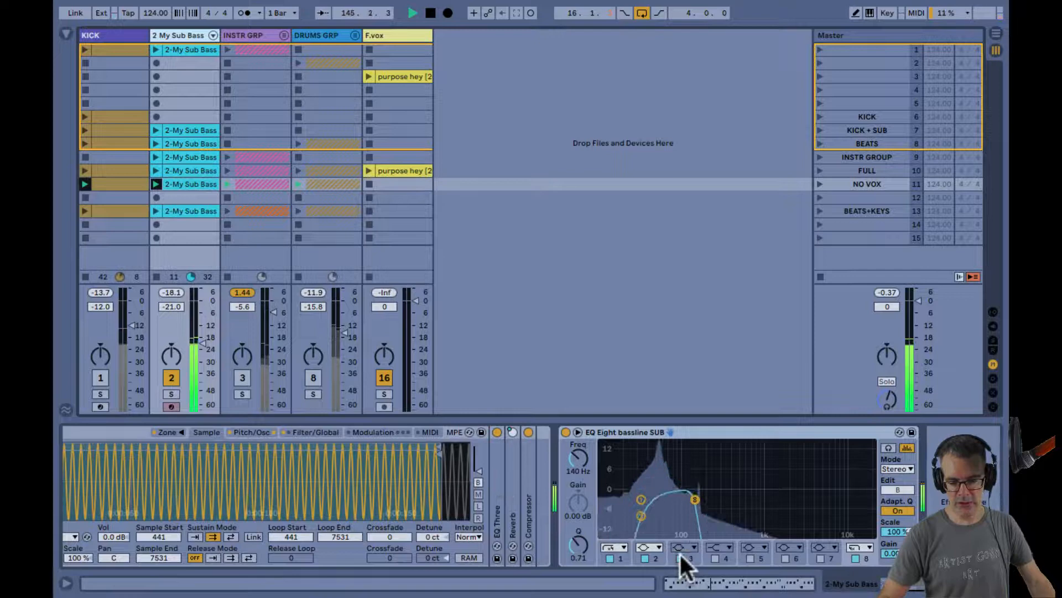
click(645, 558)
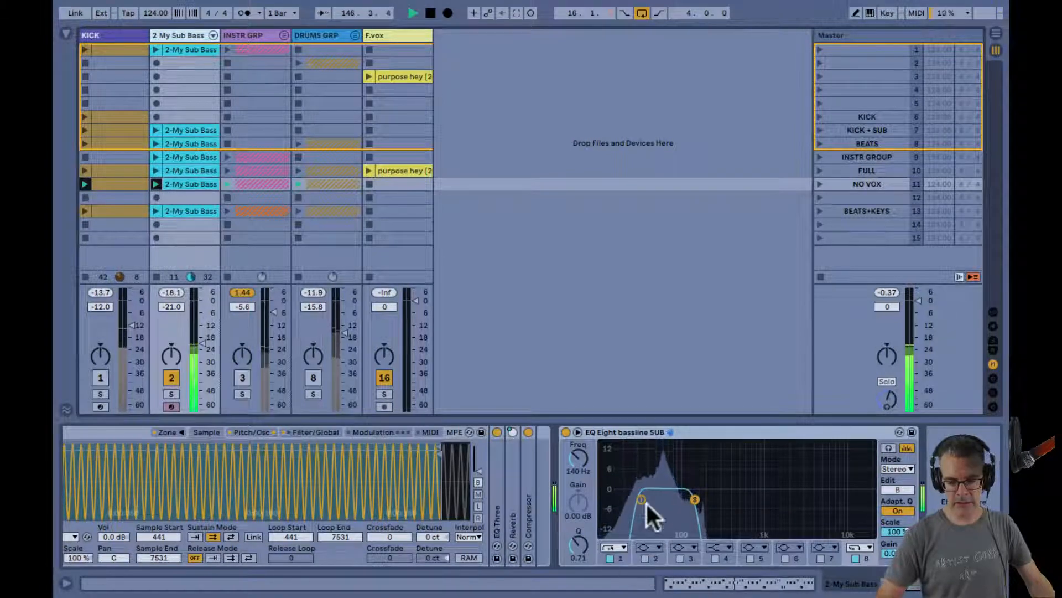
double_click(669, 453)
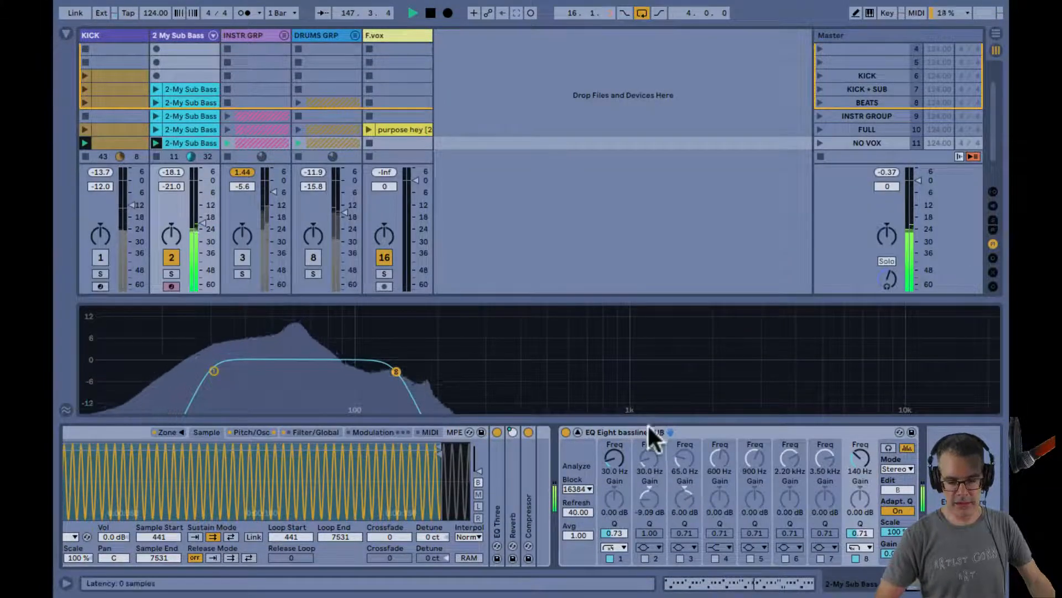
Step: Set the sub bass EQ's band 1 frequency to 53.4 Hz and band 8 to 1.04 kHz with a Q of 0.78
click(612, 456)
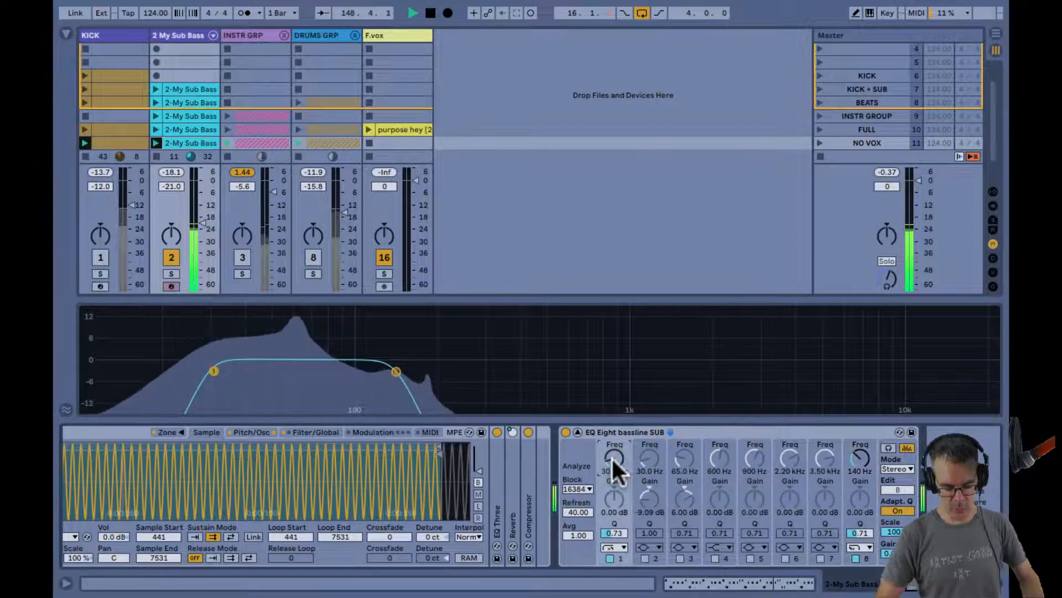
scroll(612, 457, up, 10)
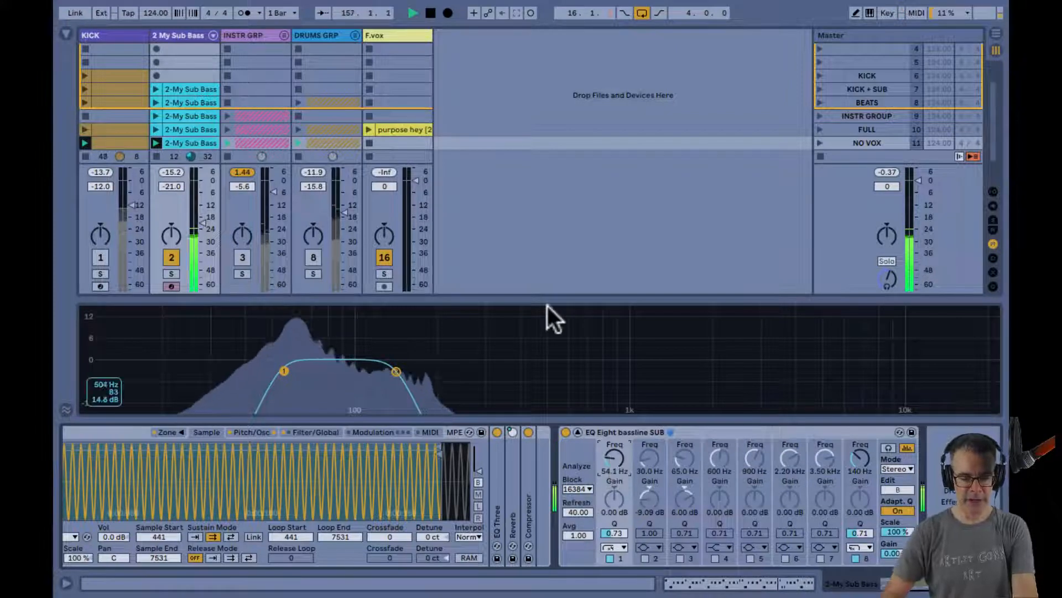
drag(549, 304, 541, 217)
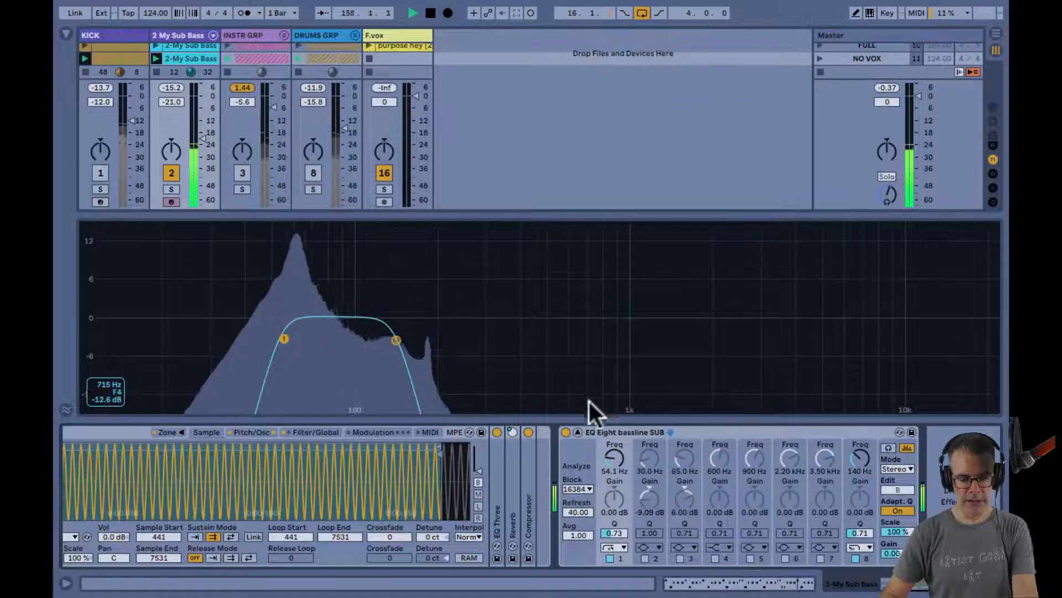
drag(612, 457, 612, 459)
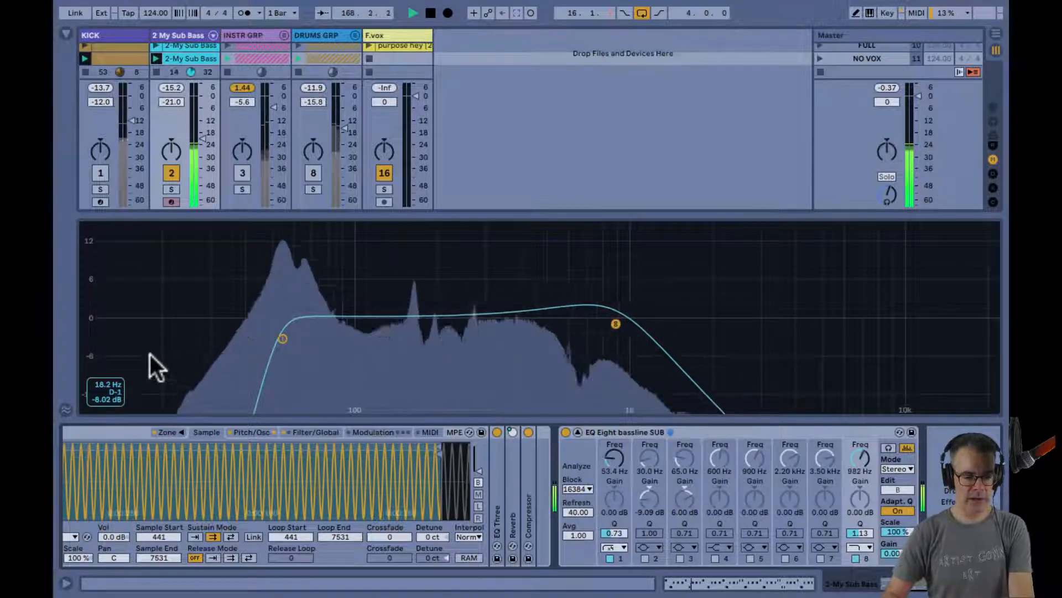
Step: Unmute the INSTR GRP and briefly solo 2 My Sub Bass to hear its EQ alone
click(241, 172)
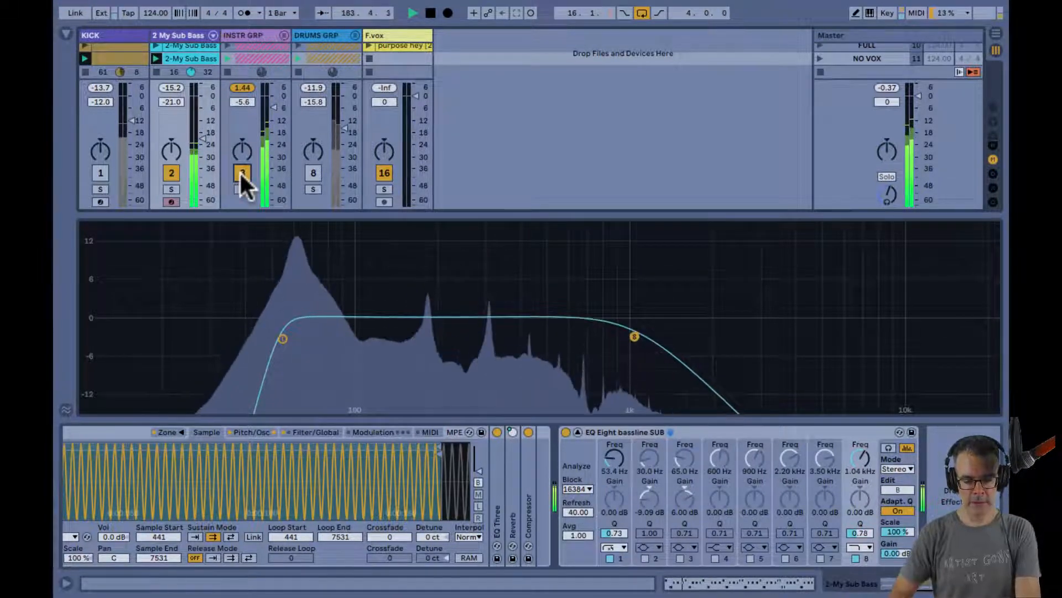
click(171, 189)
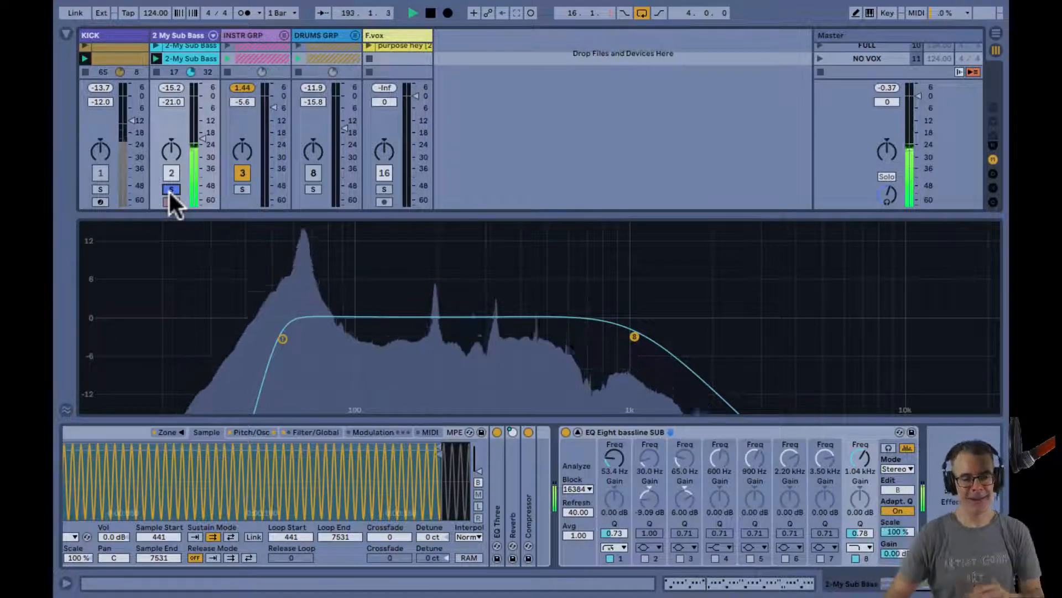
click(171, 189)
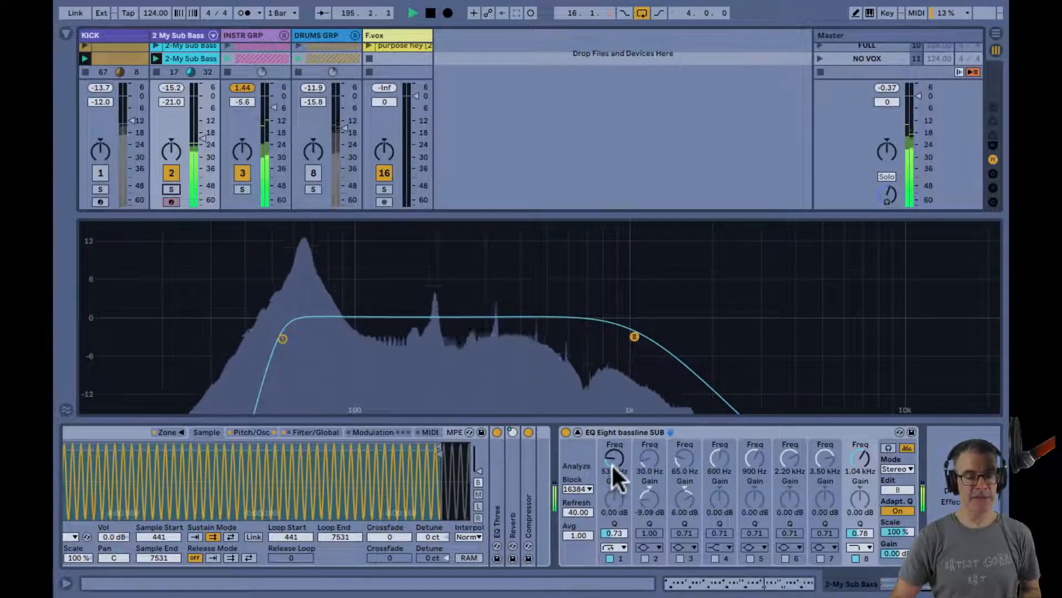
Step: Isolate the KICK by unmuting it and muting 2 My Sub Bass and the INSTR GRP, with the kick's devices shown
click(99, 173)
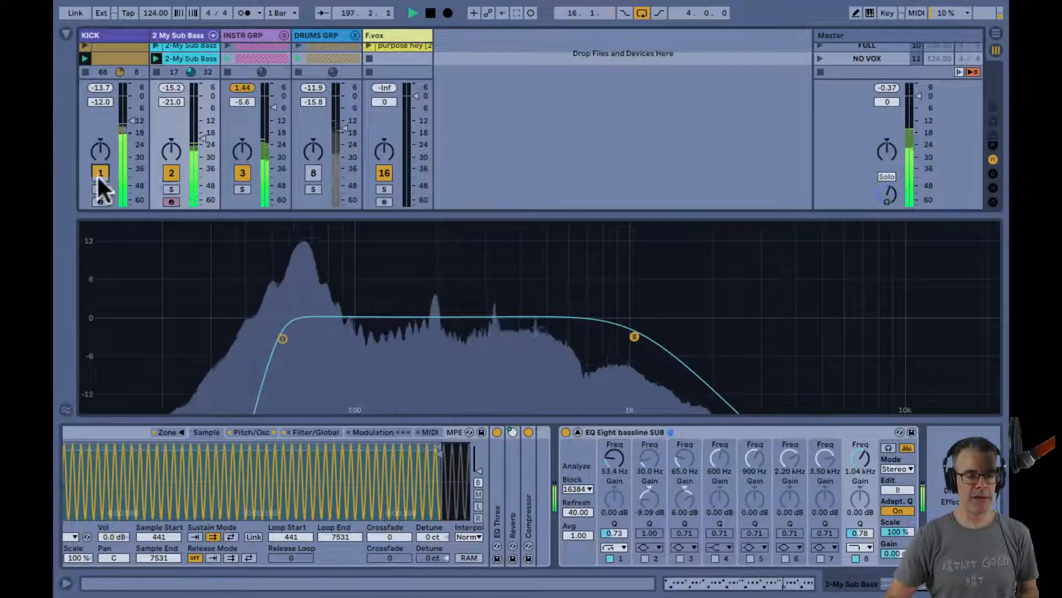
click(170, 171)
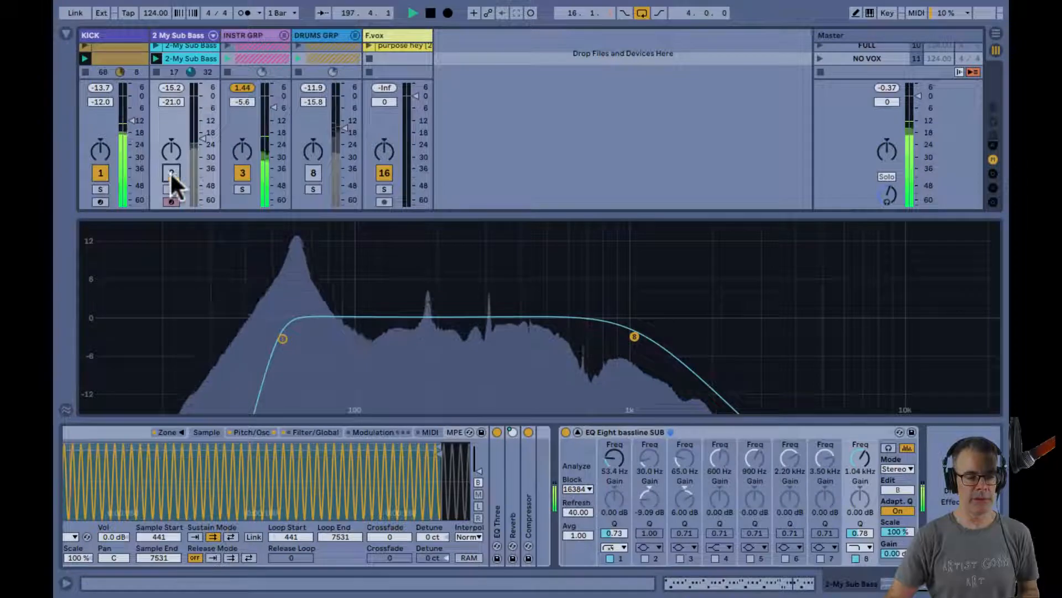
click(119, 35)
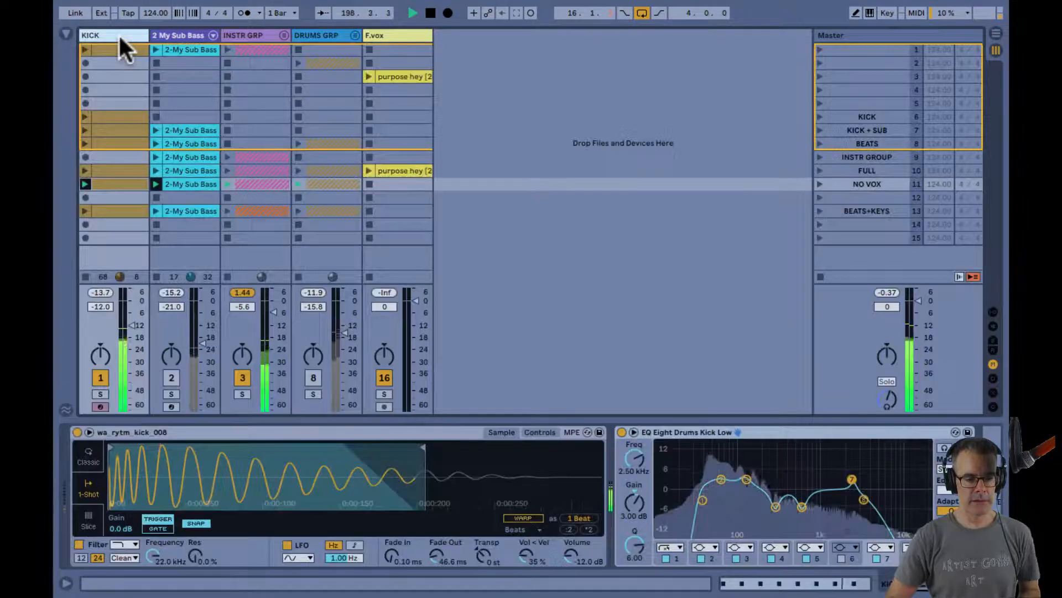
click(242, 378)
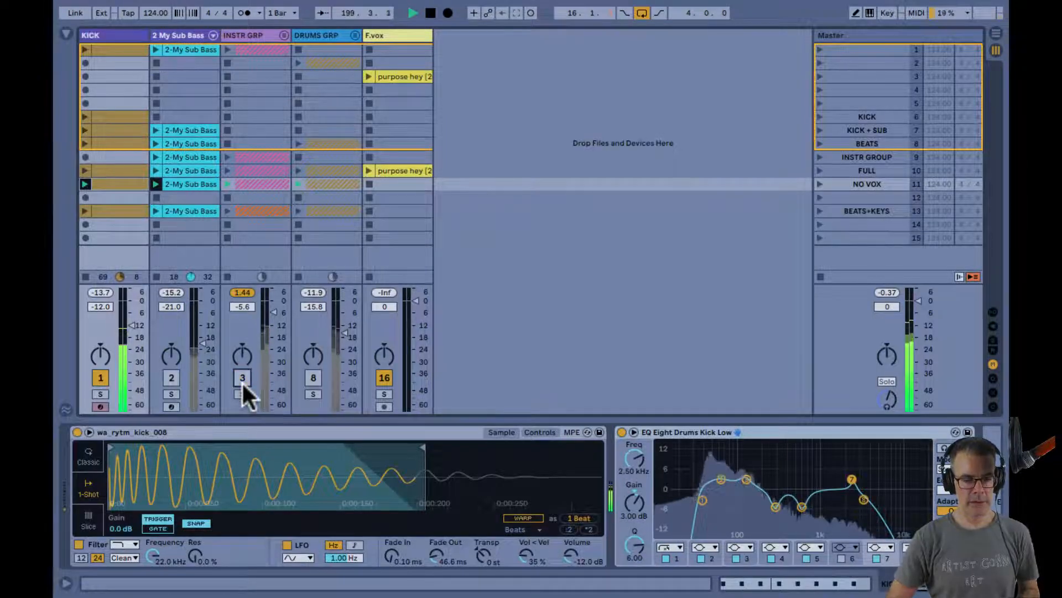
Step: Show the KICK's devices, expand its EQ Eight Drums Kick Low curve display and check it against the master spectrum
click(118, 35)
double_click(766, 456)
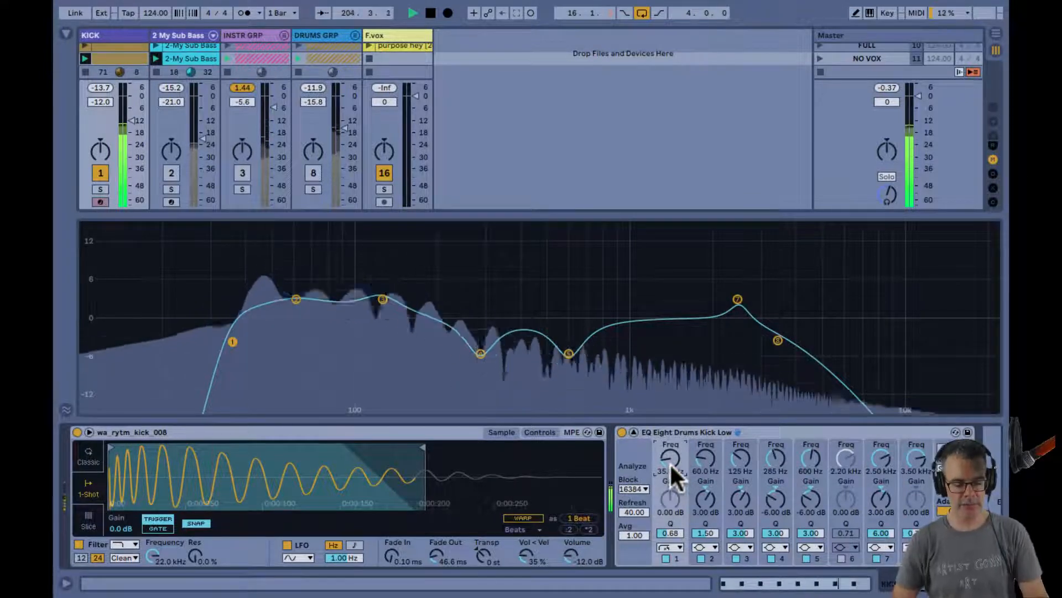
key(End)
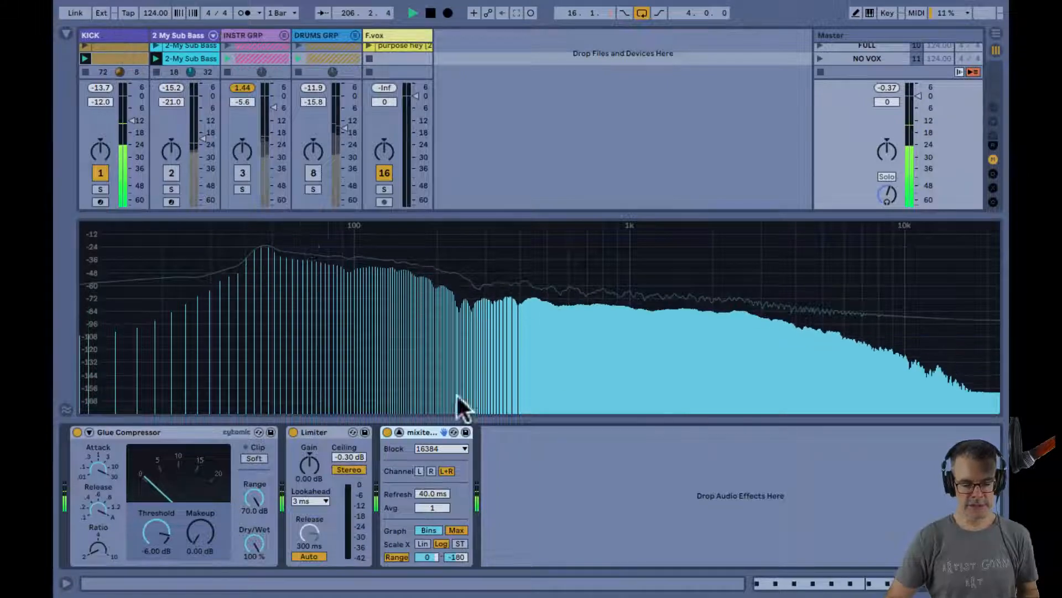
key(Home)
Step: Sweep the kick EQ's band 1 low cut up and down, settling its frequency at 39.9 Hz
click(667, 460)
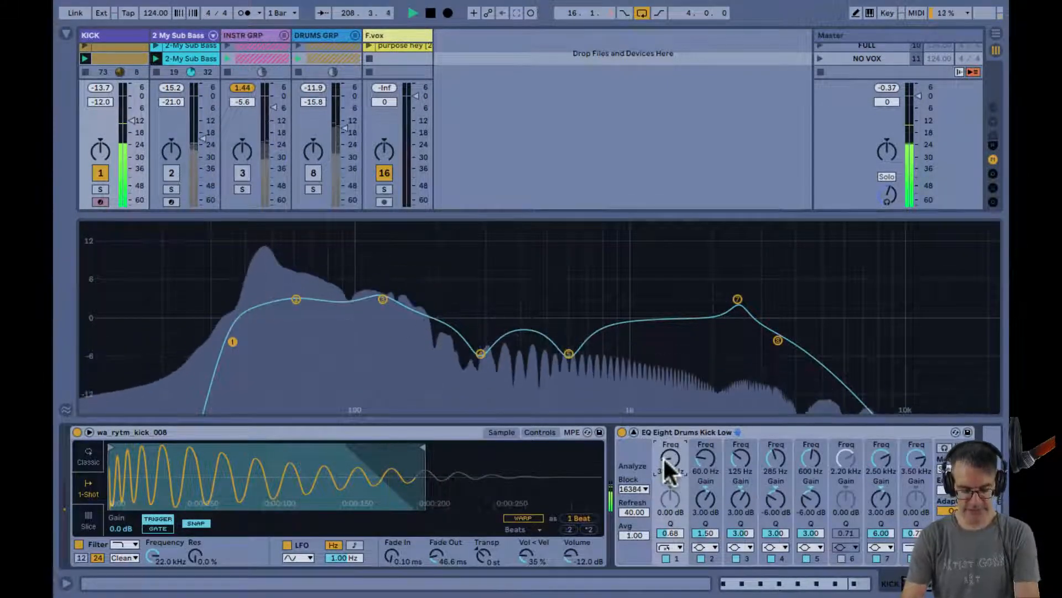
drag(664, 461, 663, 456)
key(Up)
key(Up)
key(Up)
key(Up)
key(Up)
key(Up)
key(Up)
key(Up)
key(Up)
key(Up)
key(Up)
key(Up)
key(Up)
key(Up)
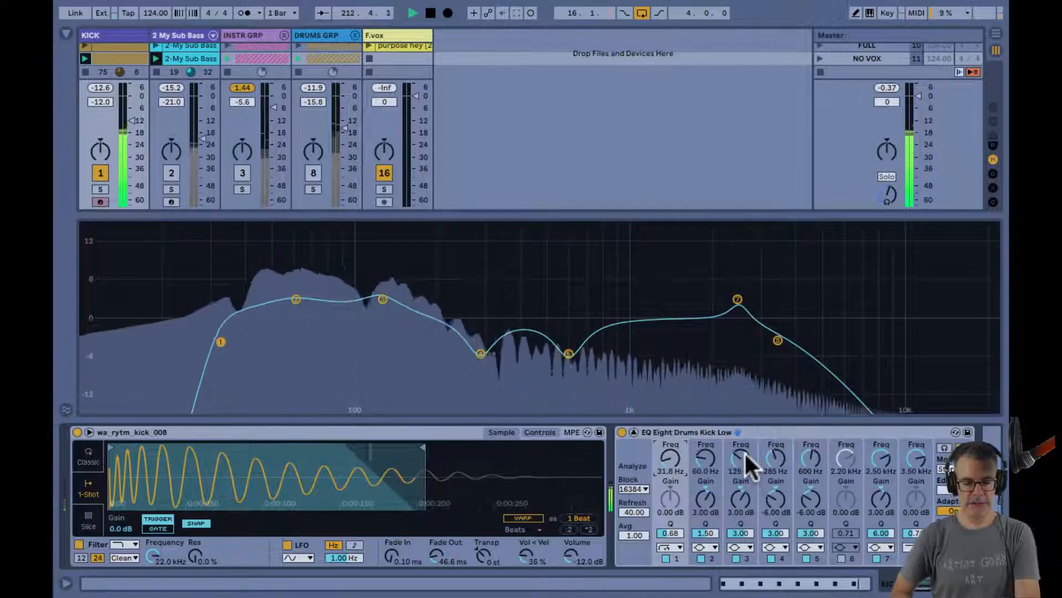
key(Up)
key(Up)
key(Up)
key(Up)
key(Up)
key(Up)
key(Up)
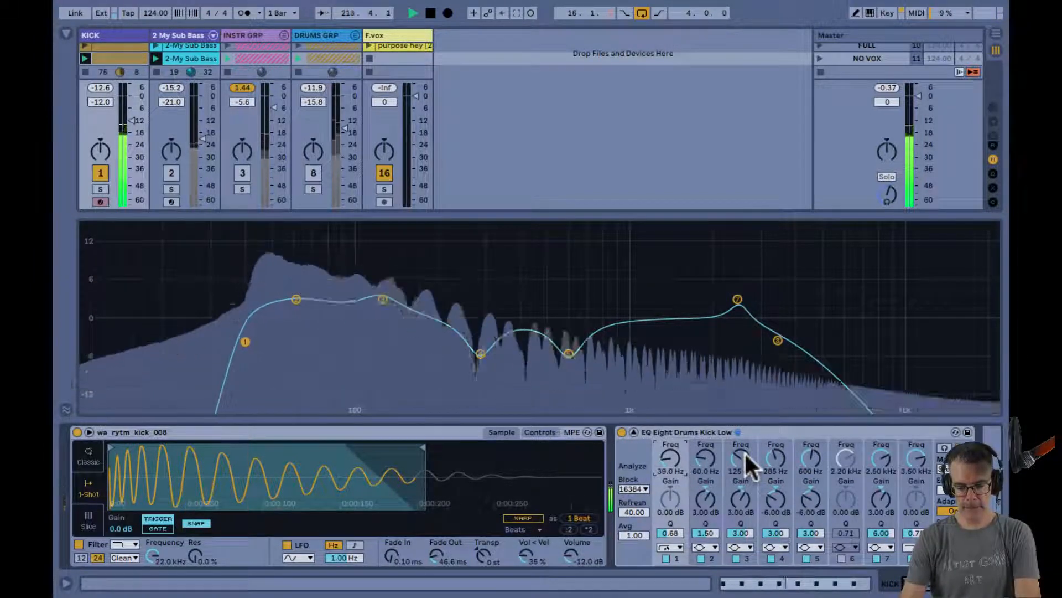
key(Down)
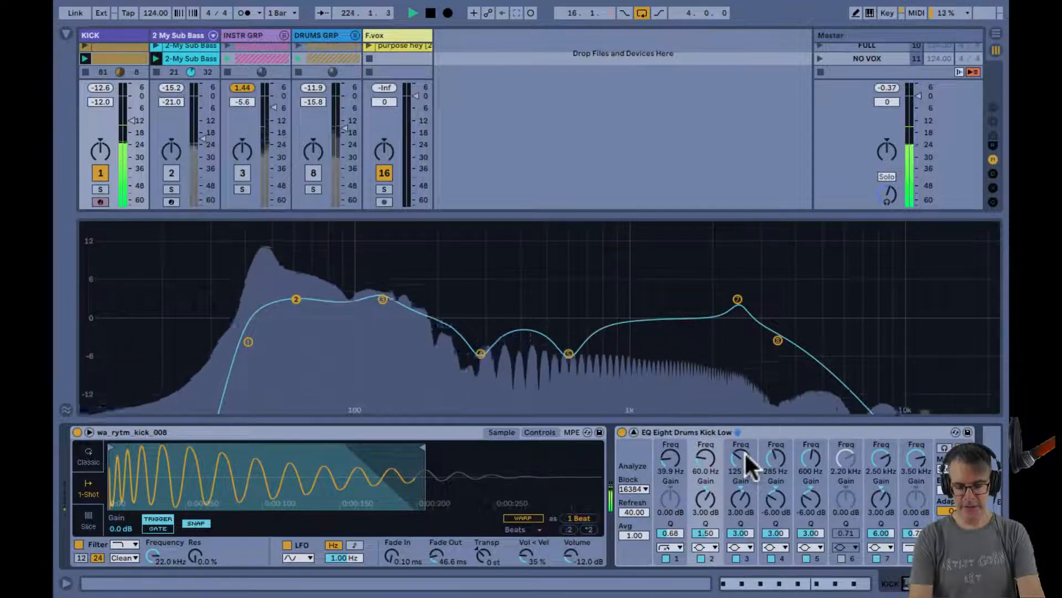
key(Return)
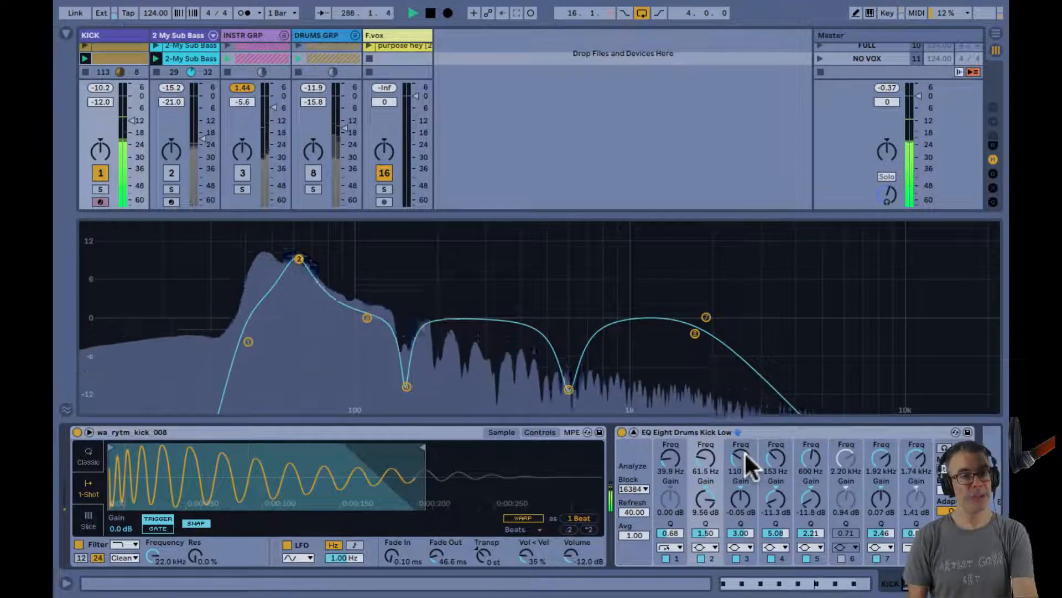
Step: Stop playback, unmute 2 My Sub Bass and restart playback so it sounds together with the KICK
key(space)
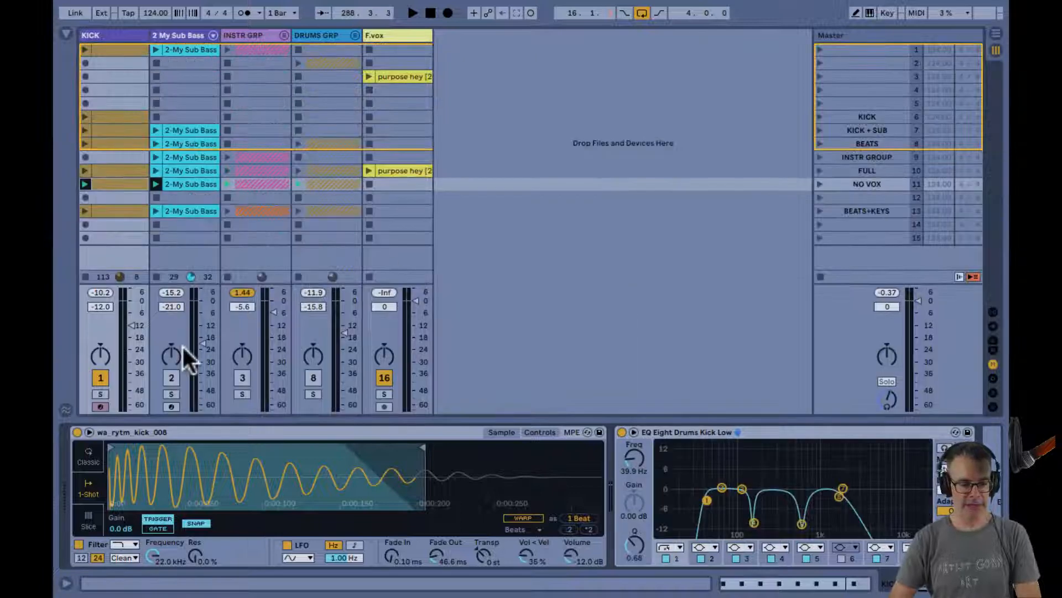
click(170, 376)
key(space)
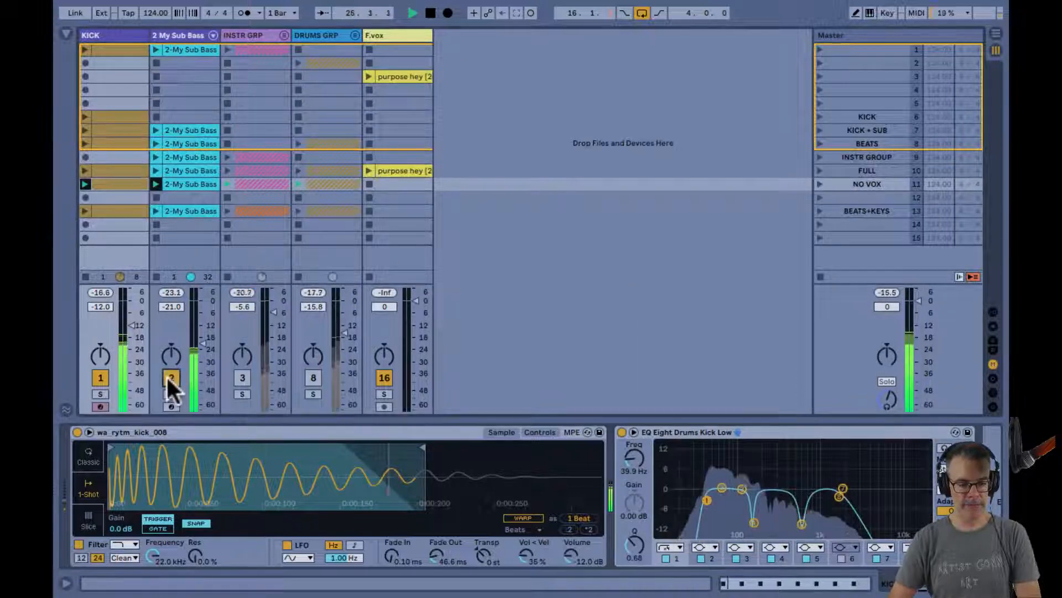
Step: Expand the kick EQ's curve display and lower band 2's gain below 0 dB while the sub bass plays
double_click(759, 470)
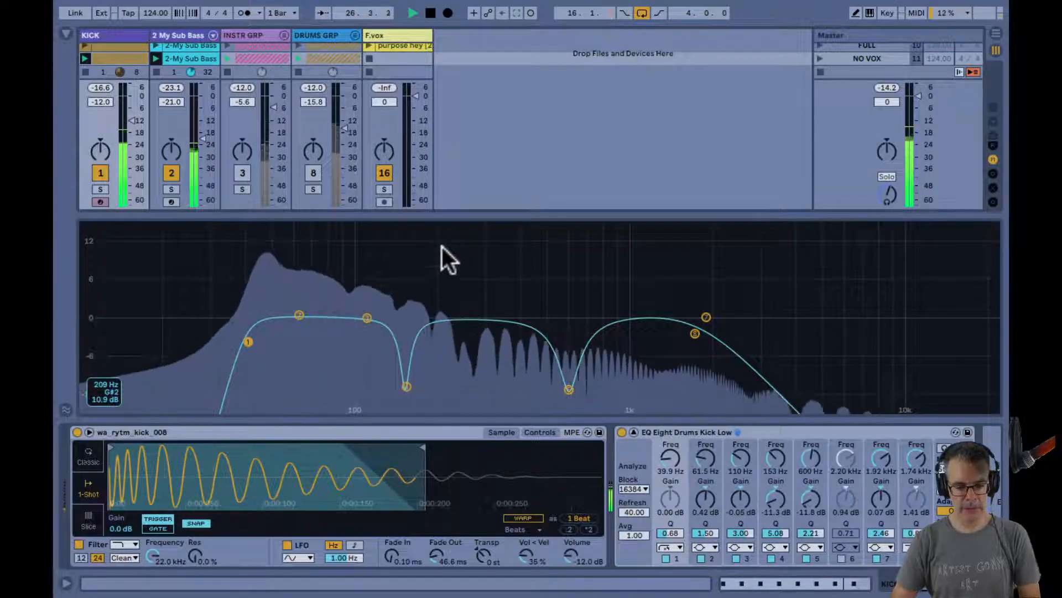
click(108, 30)
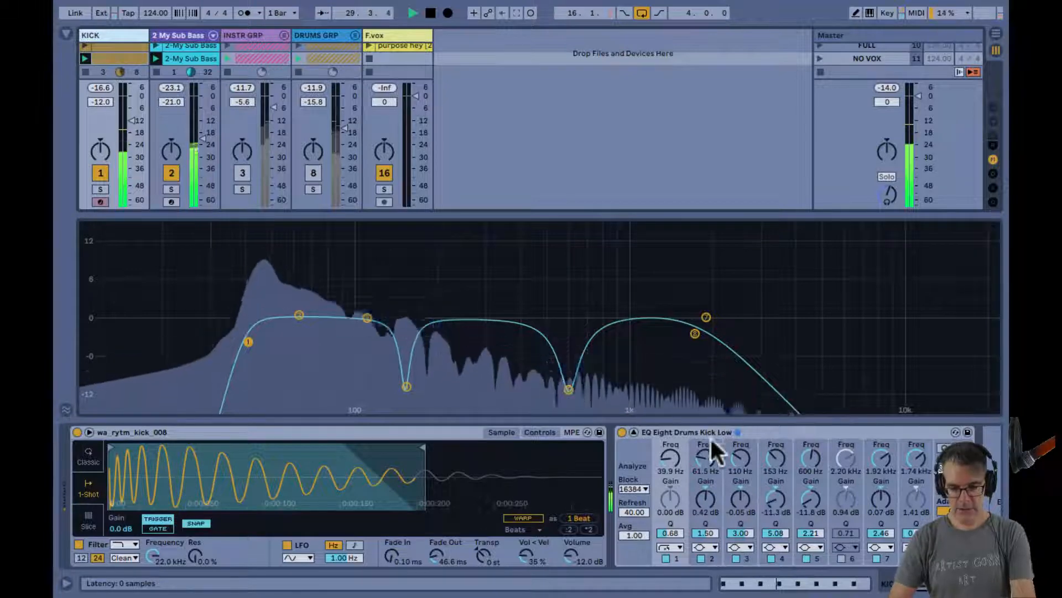
click(704, 458)
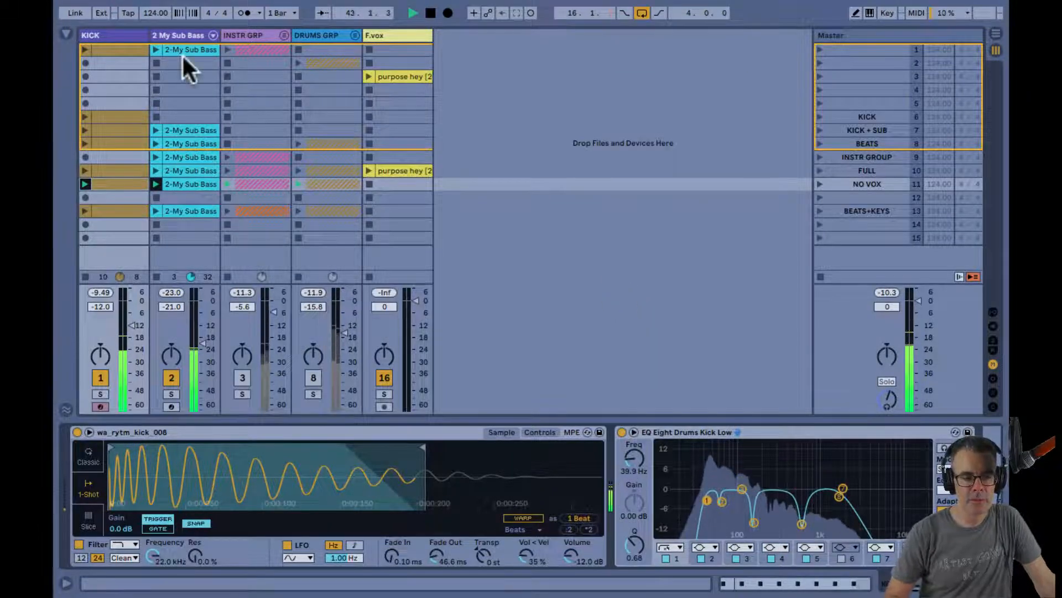
Step: Lower the band 8 high cut of 2 My Sub Bass's EQ Eight to 275 Hz in the expanded display and collapse it
click(182, 35)
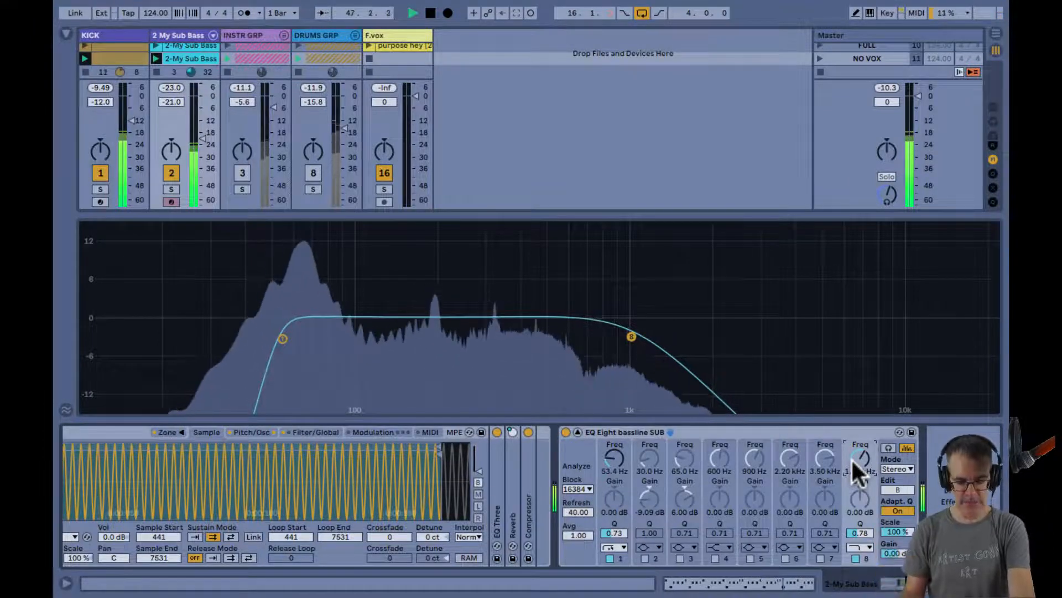
scroll(852, 462, down, 5)
scroll(852, 463, down, 5)
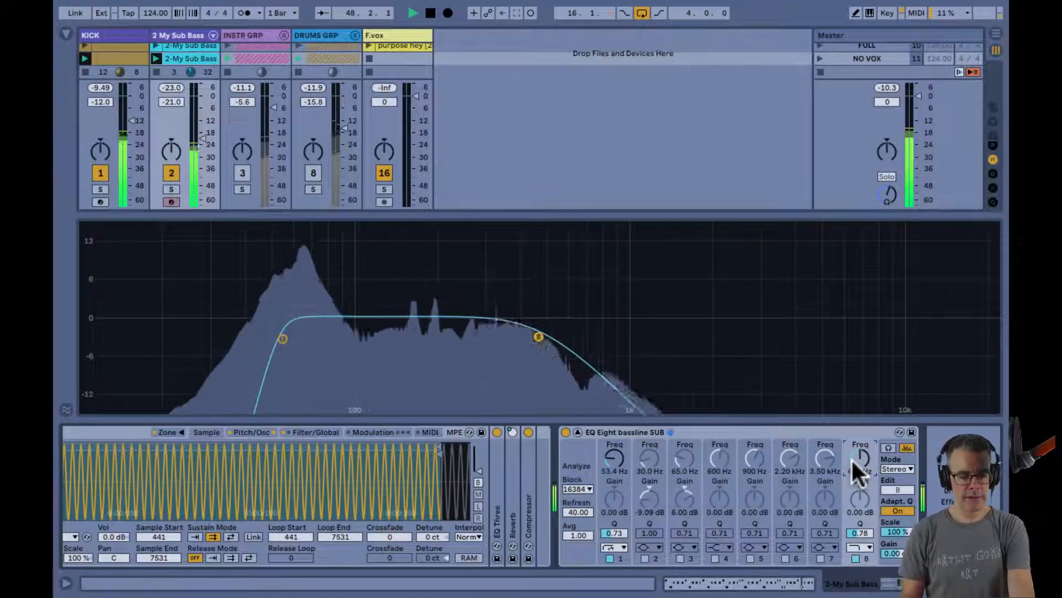
scroll(859, 473, down, 1)
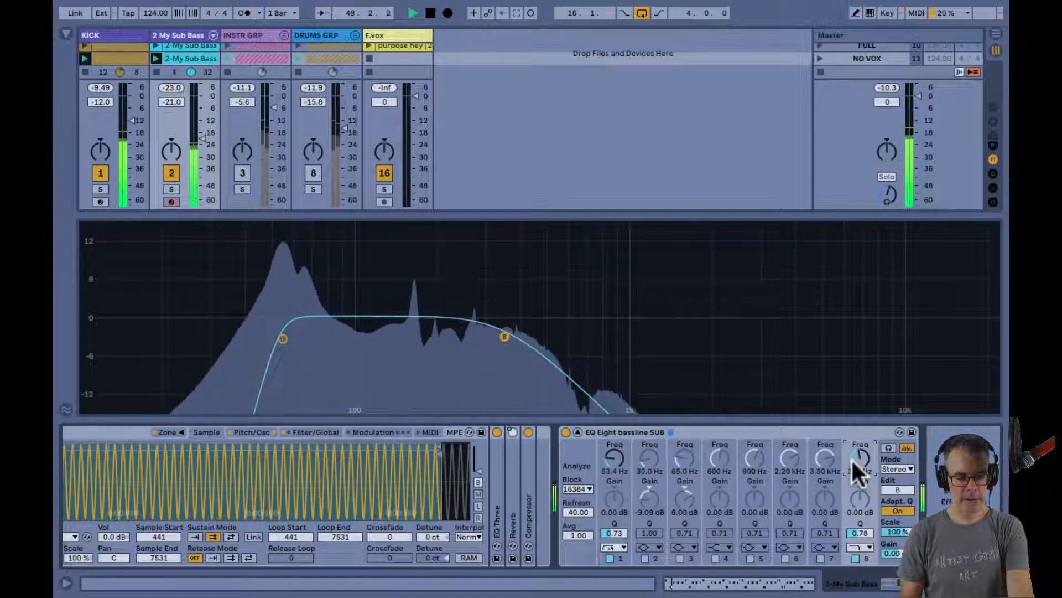
scroll(860, 473, down, 1)
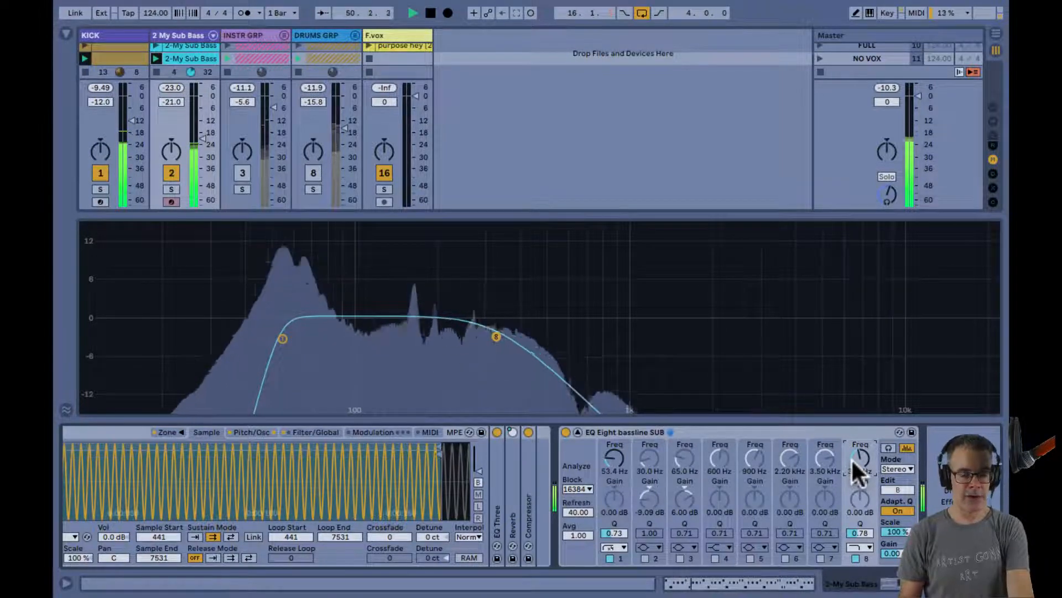
drag(853, 463, 853, 465)
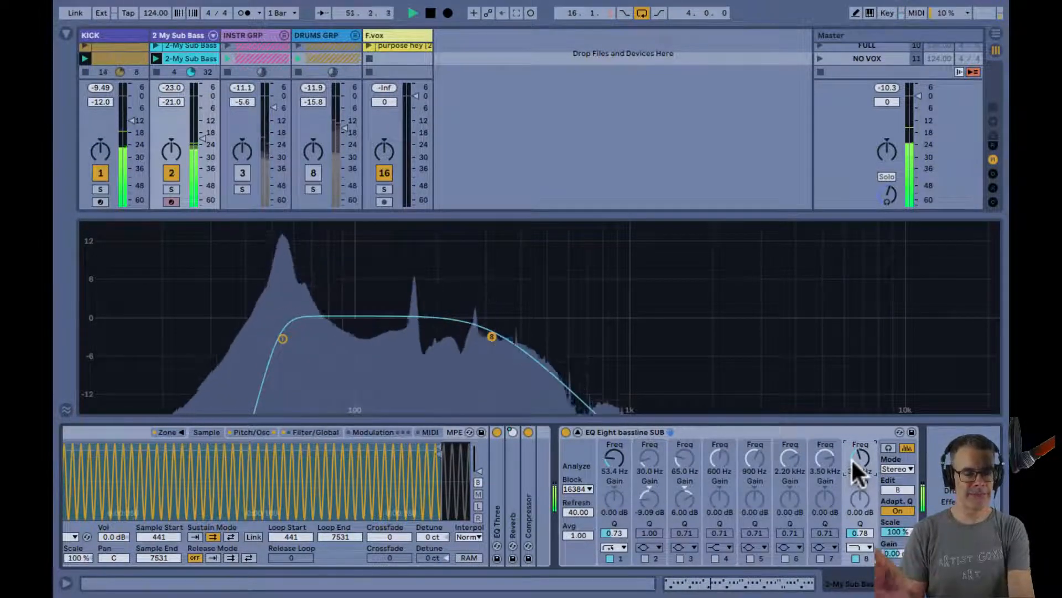
scroll(852, 465, down, 1)
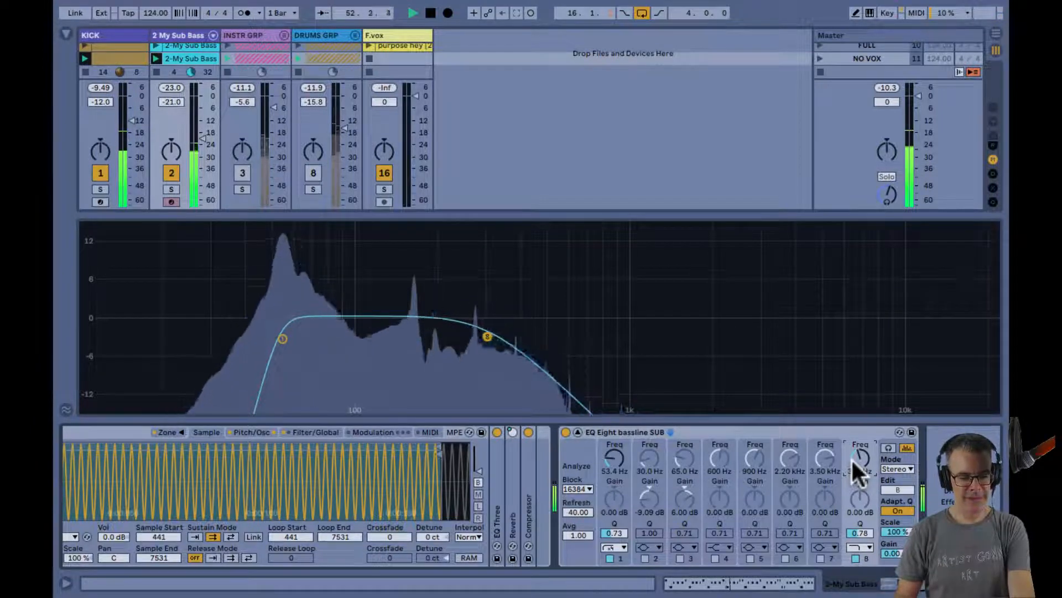
scroll(853, 464, down, 1)
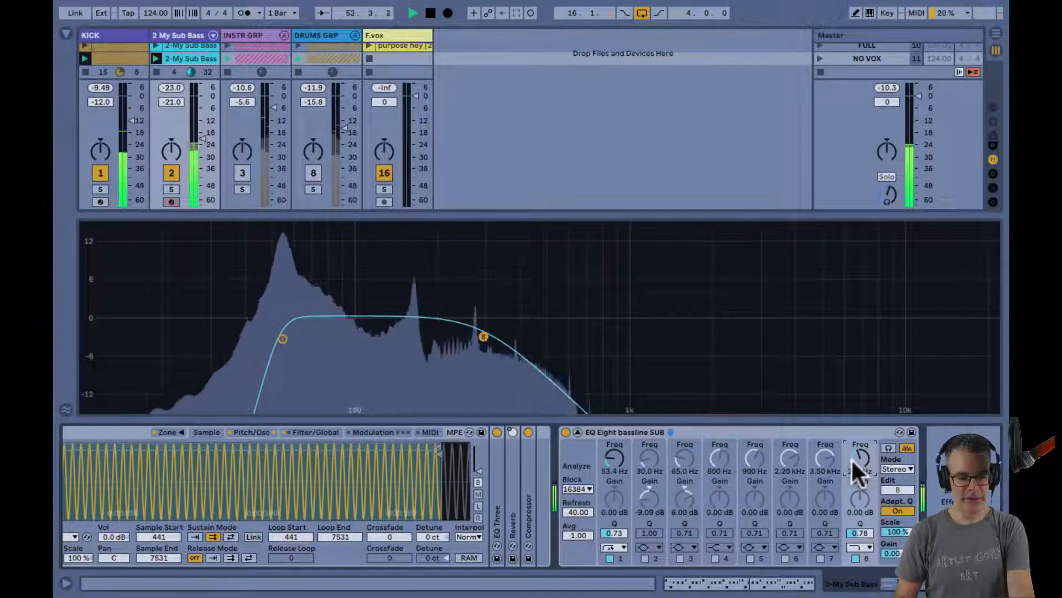
scroll(853, 464, down, 1)
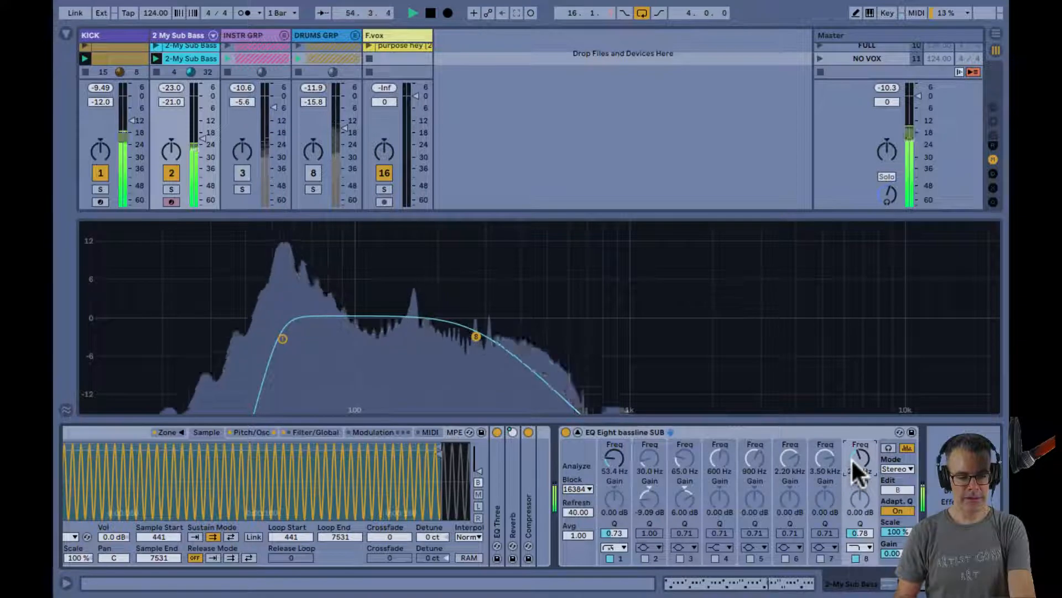
double_click(590, 272)
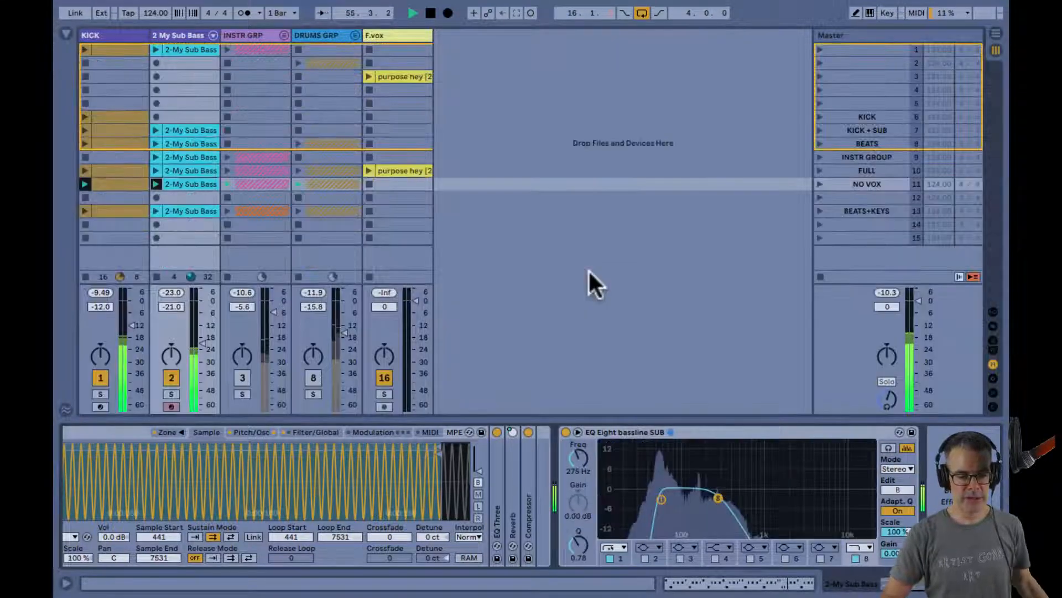
Step: Unmute the INSTR GRP, show the master spectrum and pull the 2 My Sub Bass volume down to -inf
click(235, 381)
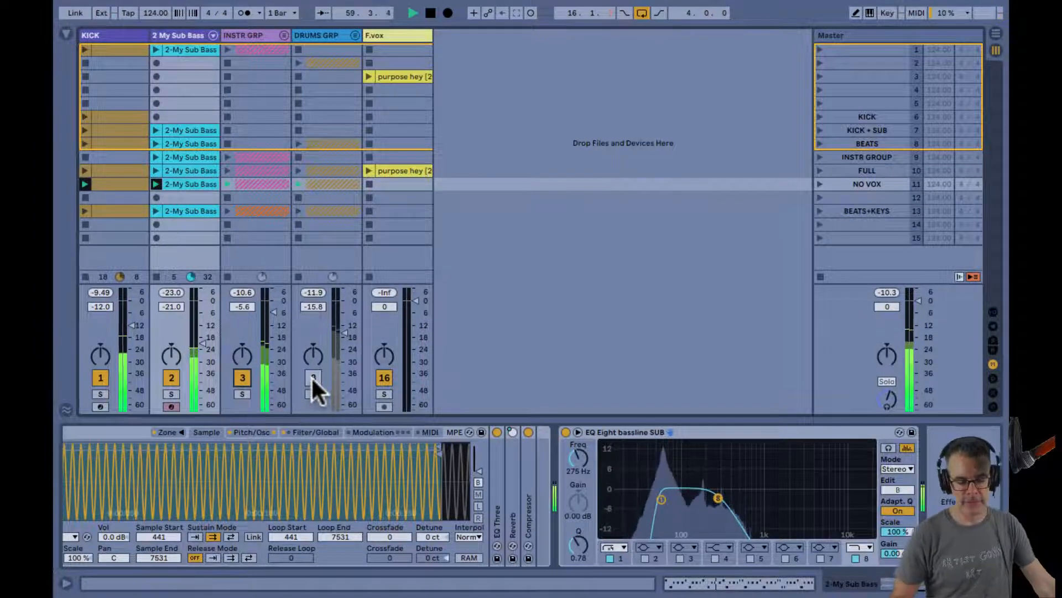
key(End)
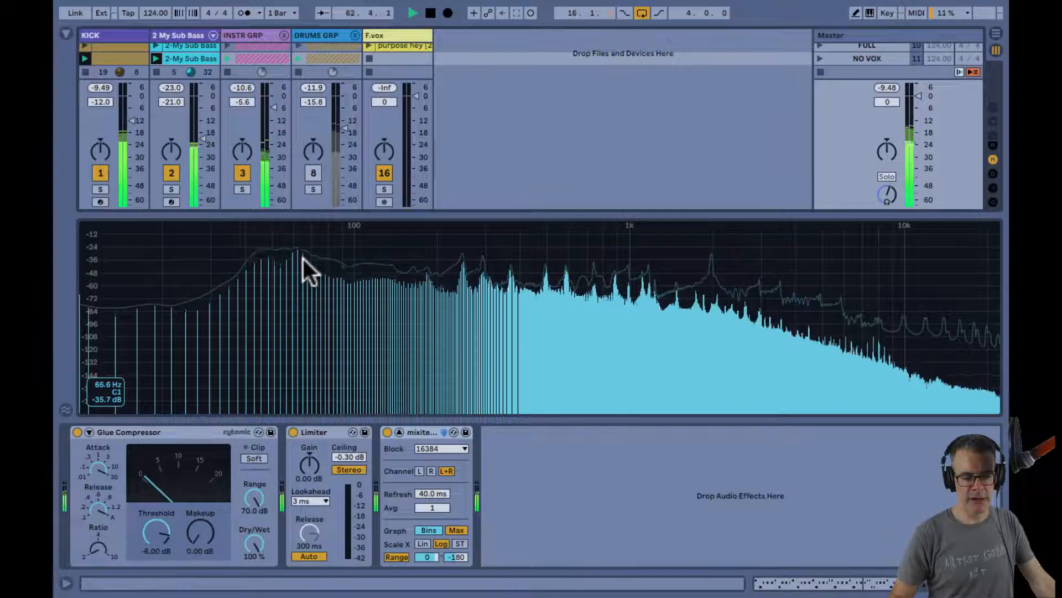
click(202, 144)
drag(200, 141, 284, 250)
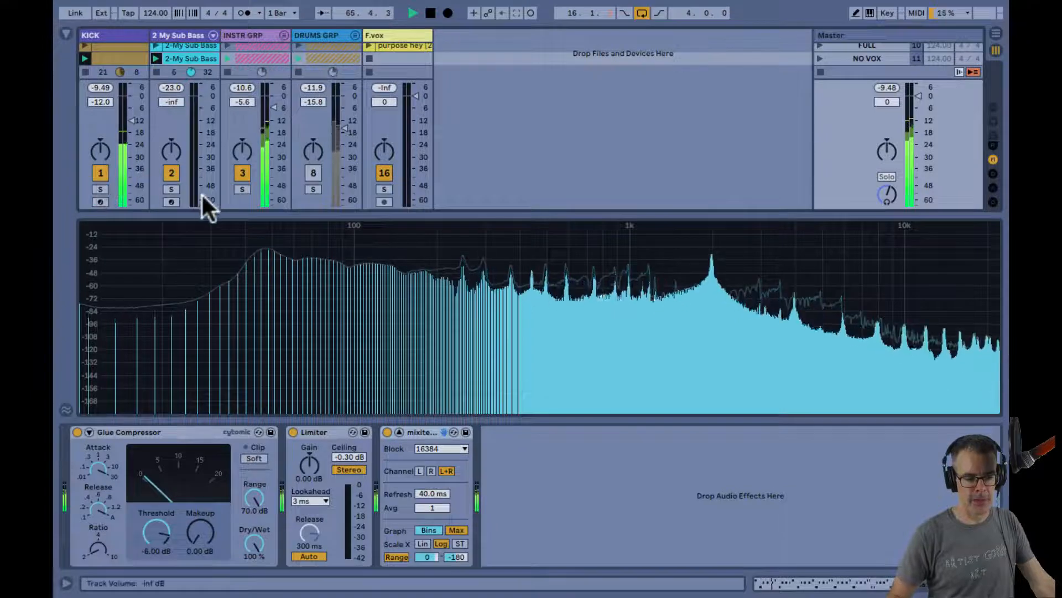
mouse_move(201, 195)
mouse_down()
mouse_move(207, 122)
mouse_move(202, 208)
mouse_up()
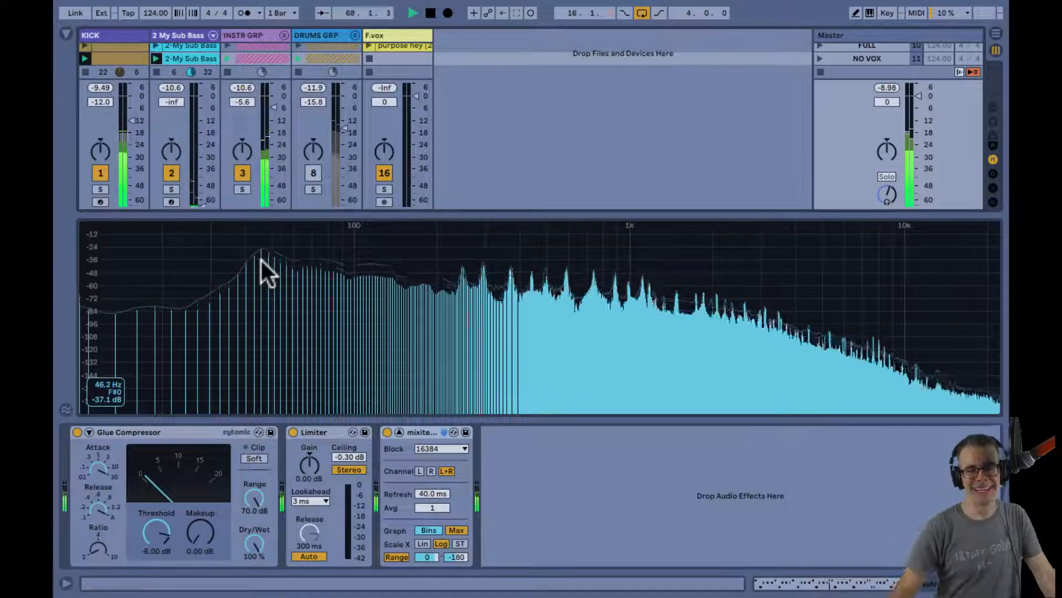
Step: Raise the 2 My Sub Bass volume gradually to -24.2 dB against the master spectrum
drag(201, 188, 201, 171)
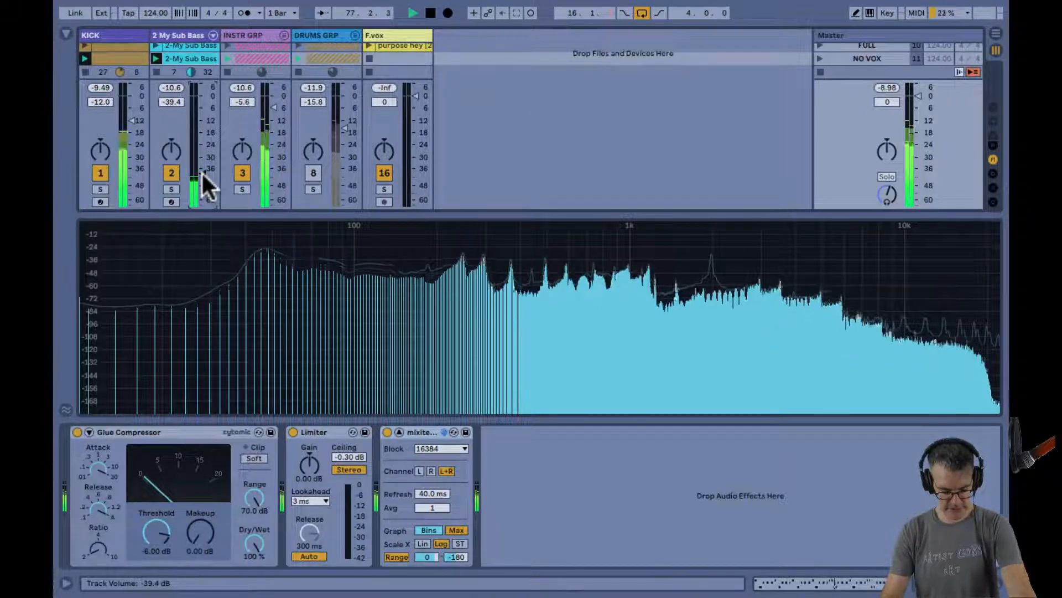
click(198, 170)
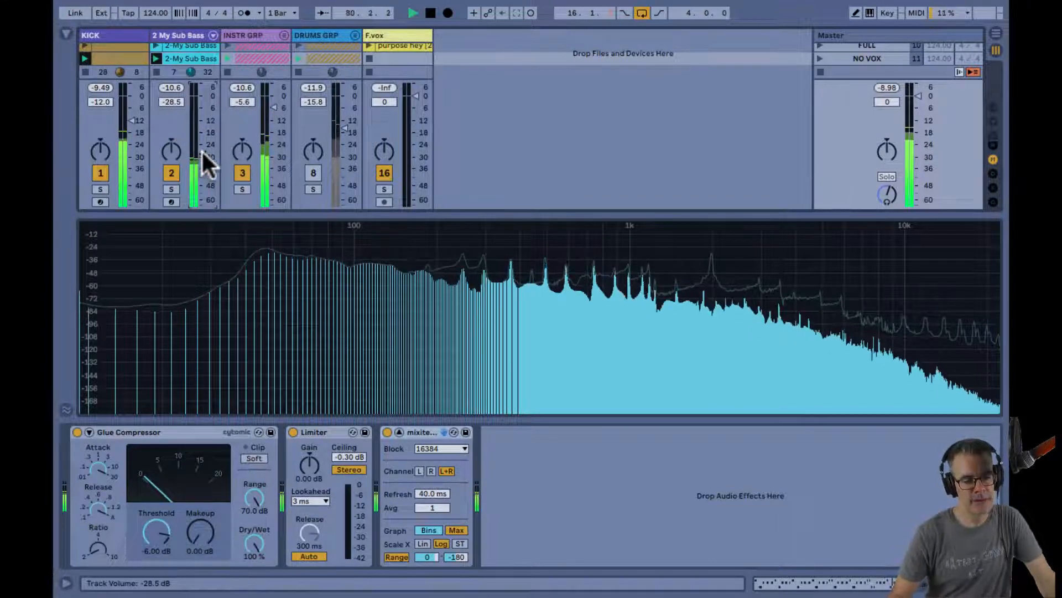
drag(202, 156, 201, 142)
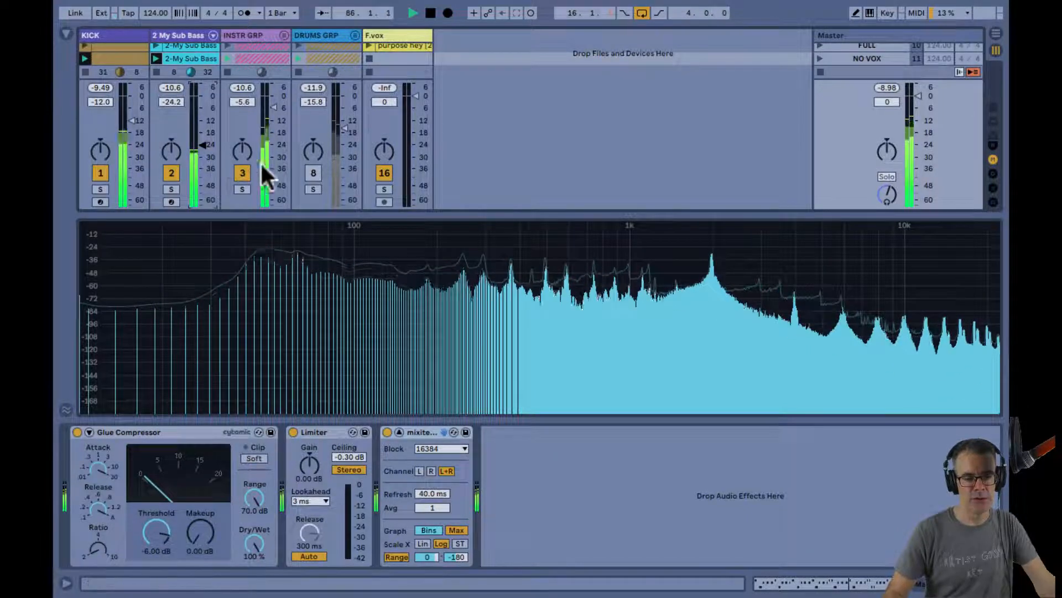
Step: Unmute the DRUMS GRP, examine the fuller mix on the master spectrum and return to the clip grid
click(312, 172)
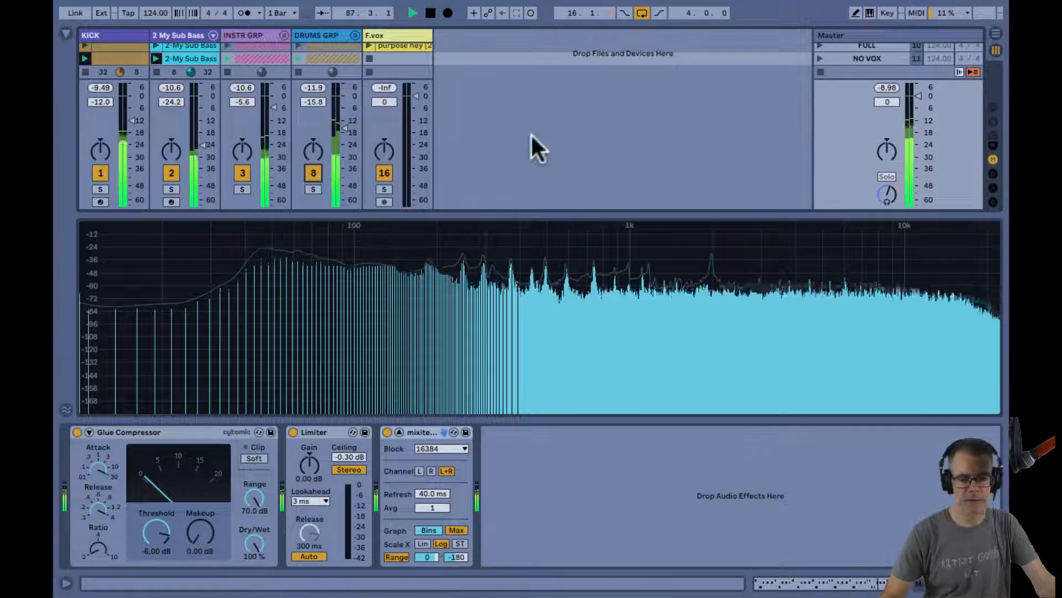
drag(834, 346, 872, 443)
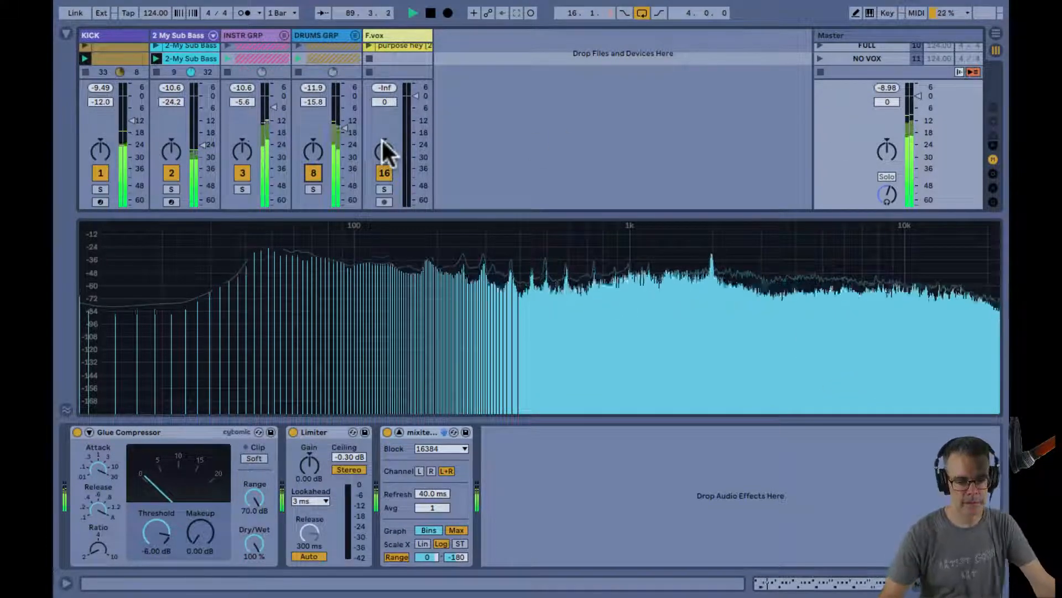
key(section)
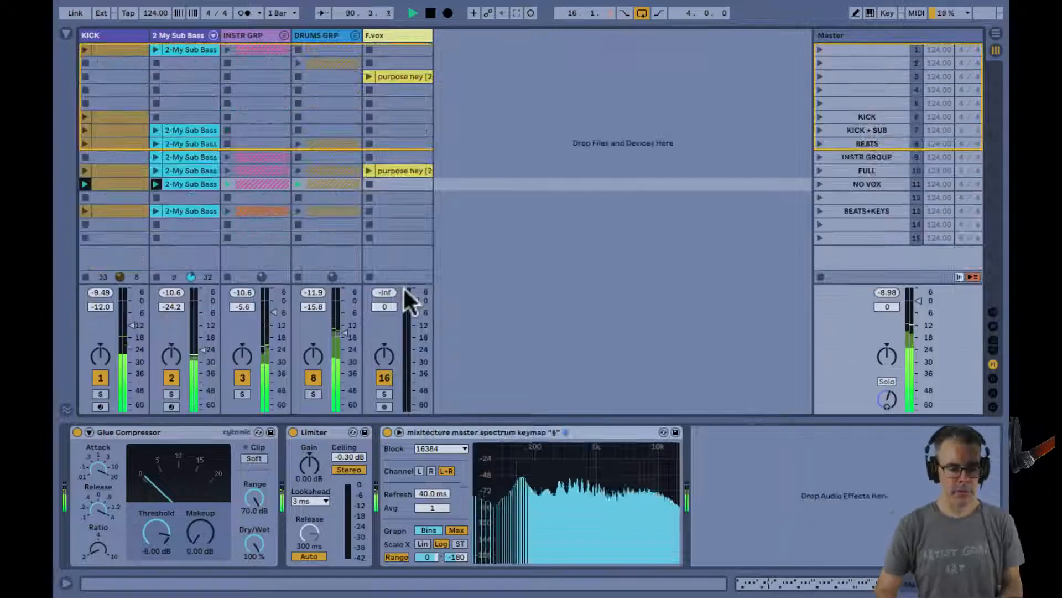
Step: Launch the F.vox clip in the FULL scene and set the F.vox volume to -14.7 dB
click(369, 171)
drag(411, 293, 424, 318)
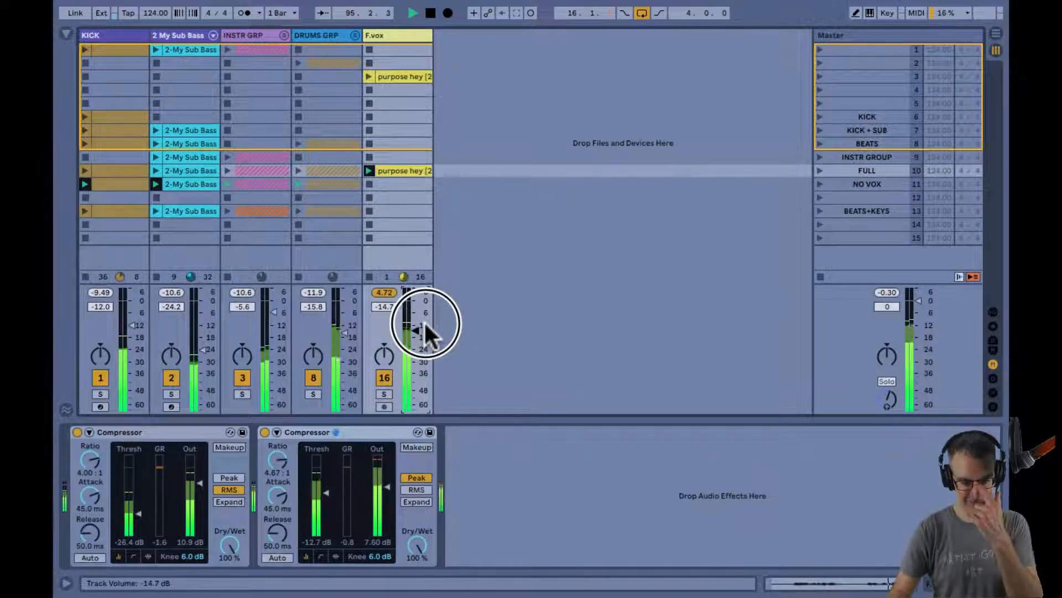
Step: Solo F.vox and examine the vocal's frequency content on the expanded master spectrum
click(384, 394)
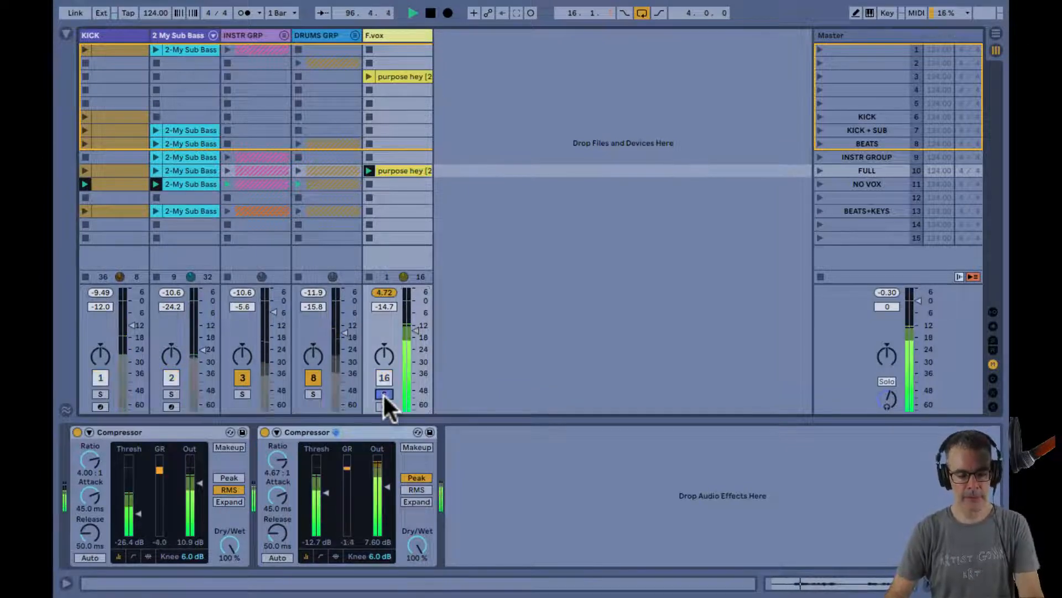
key(Right)
double_click(565, 503)
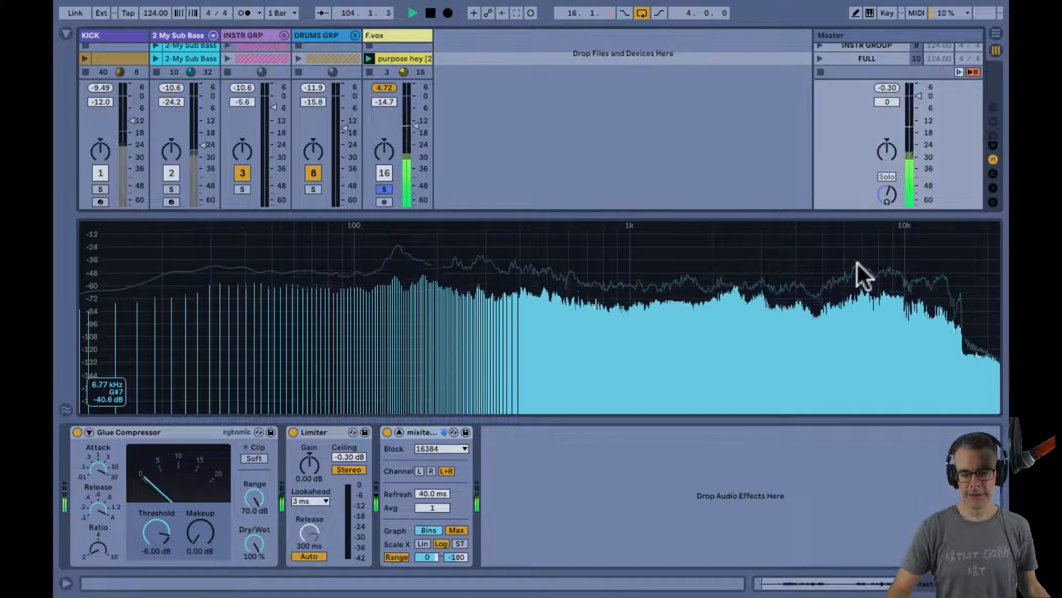
Step: Add the EQ Eight vocal female preset after the compressors on F.vox and expand its frequency display
click(398, 33)
key(super+alt+b)
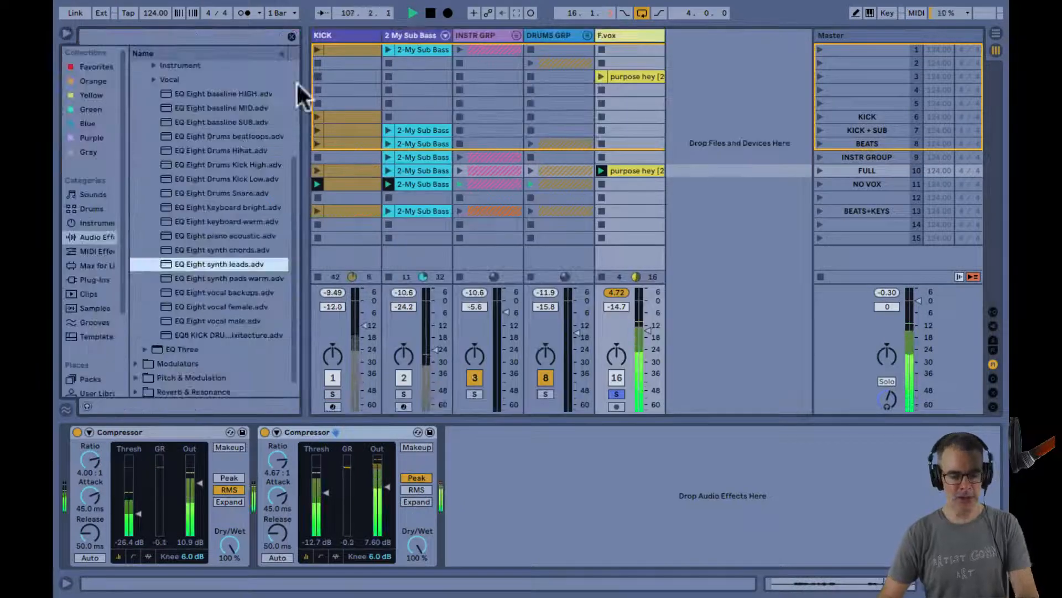
click(220, 304)
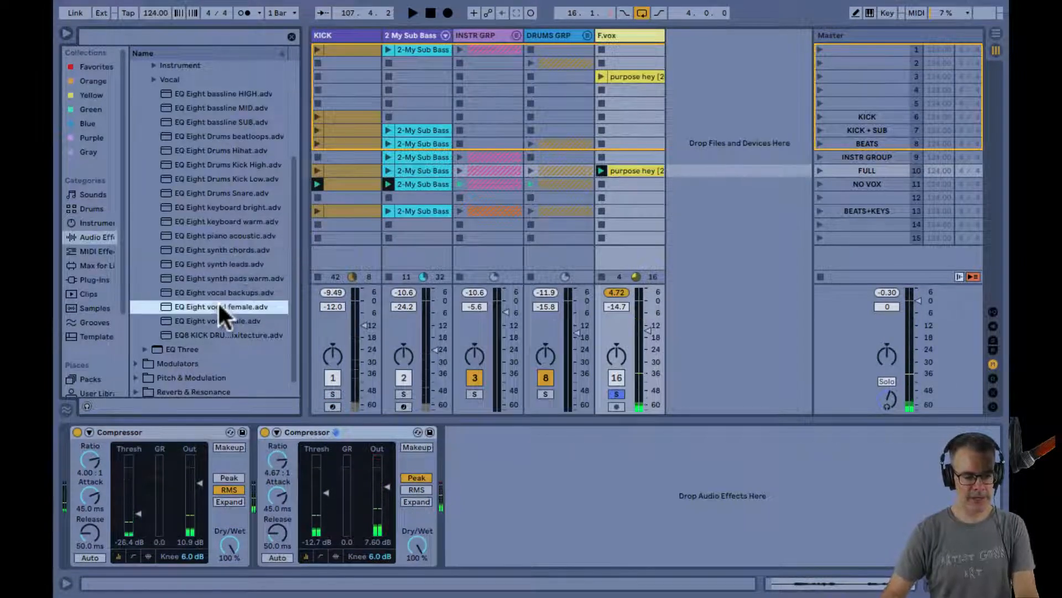
click(628, 36)
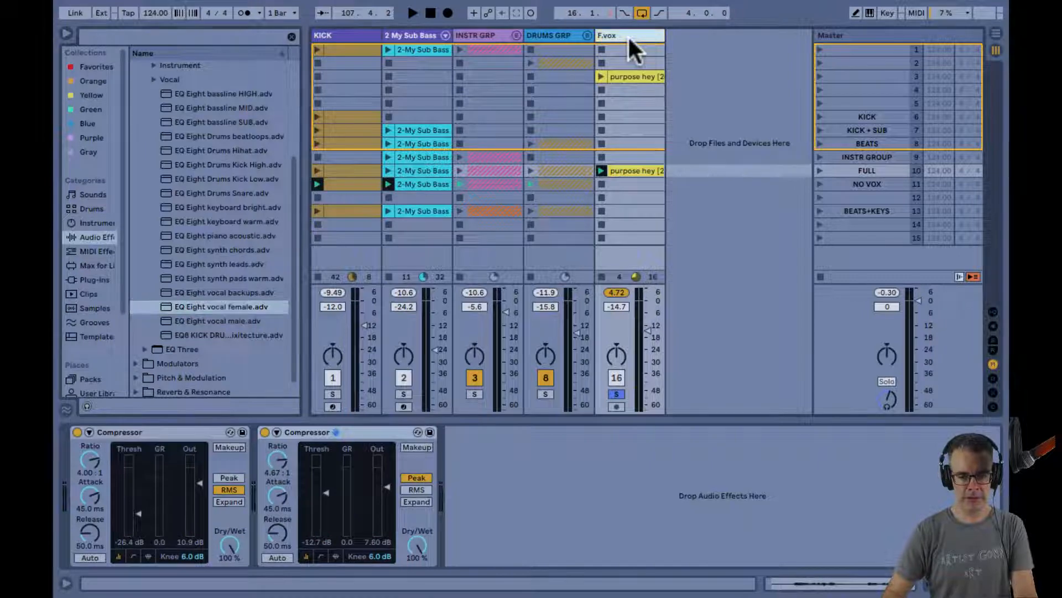
click(208, 307)
double_click(207, 303)
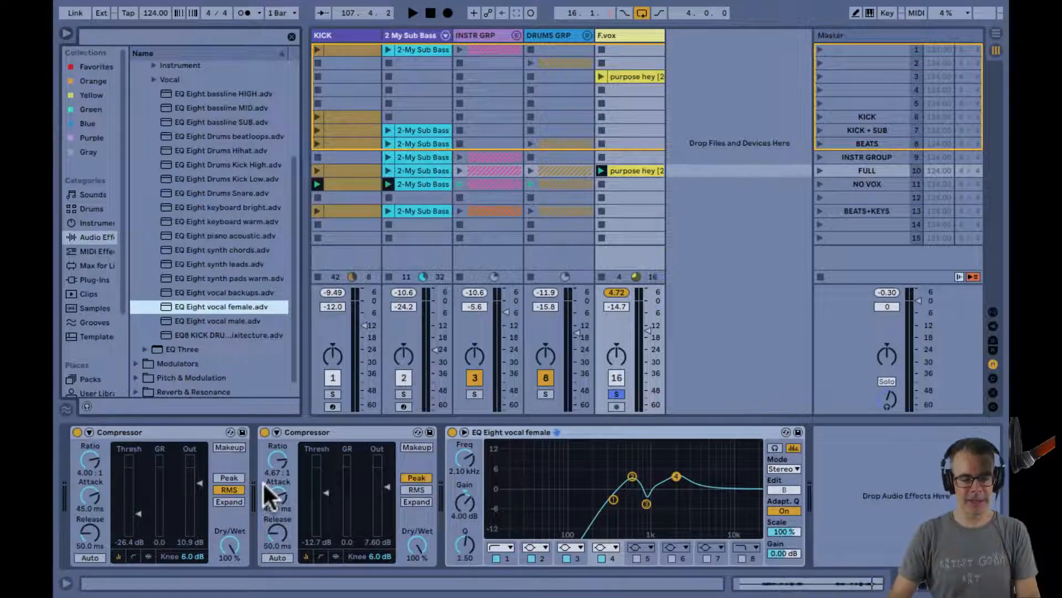
double_click(570, 472)
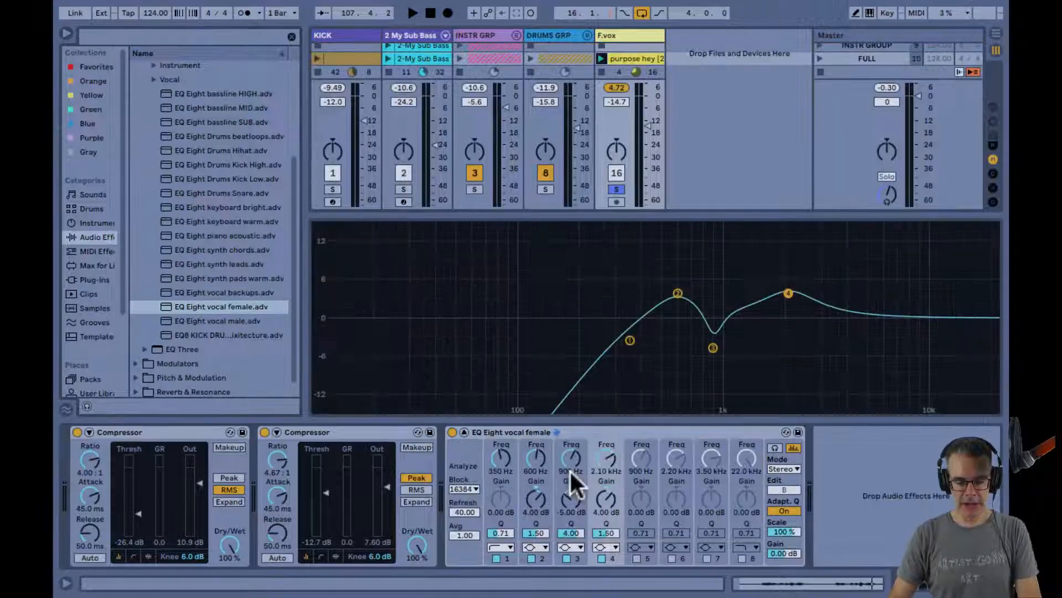
Step: Map the Z key to the vocal EQ Eight's on/off switch and compare the playing vocal with the EQ off and on
key(space)
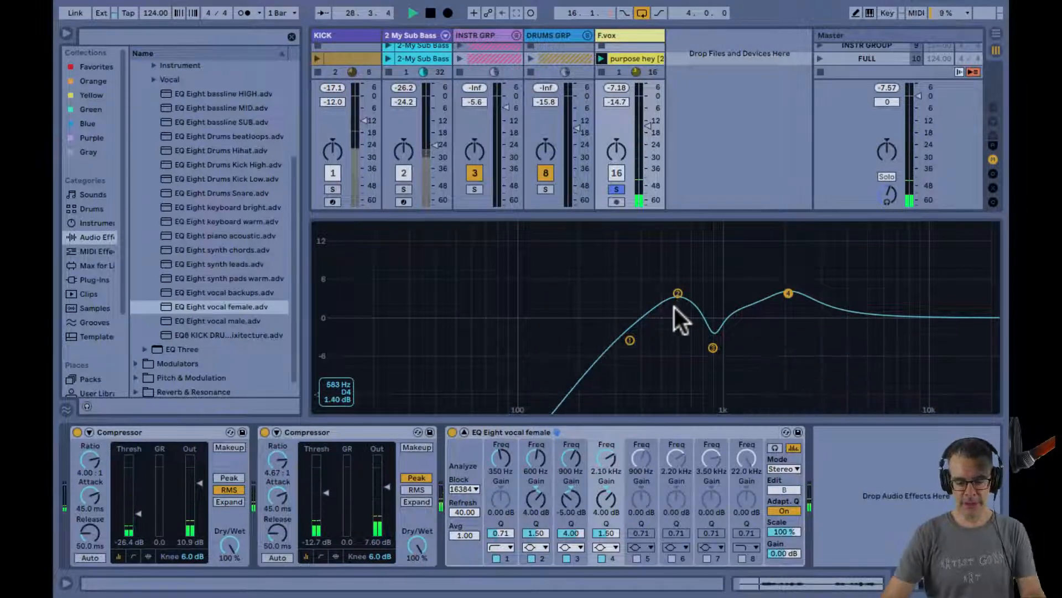
key(ctrl+k)
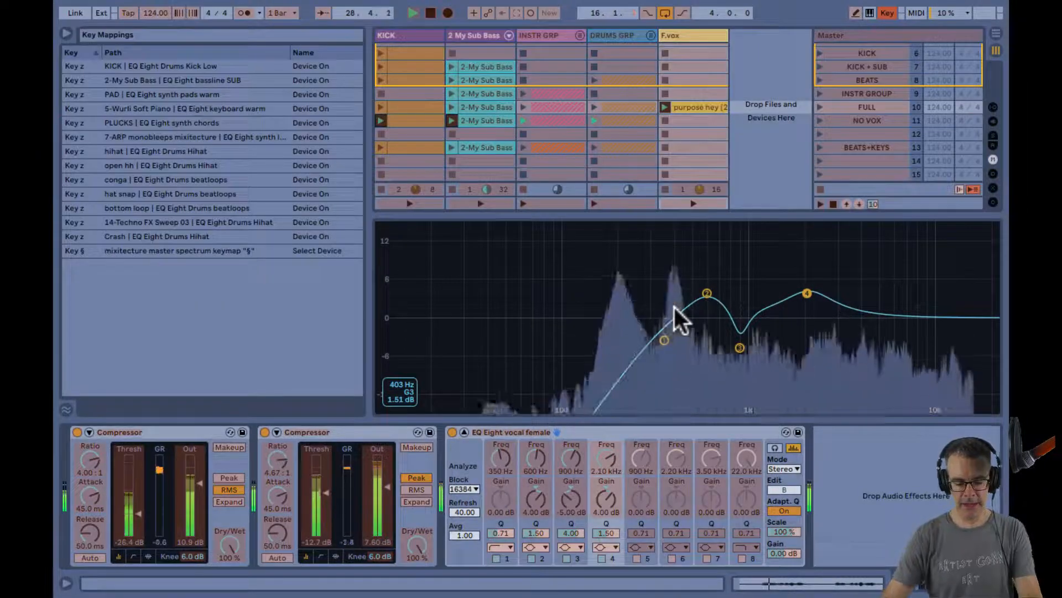
click(453, 430)
key(z)
key(ctrl+k)
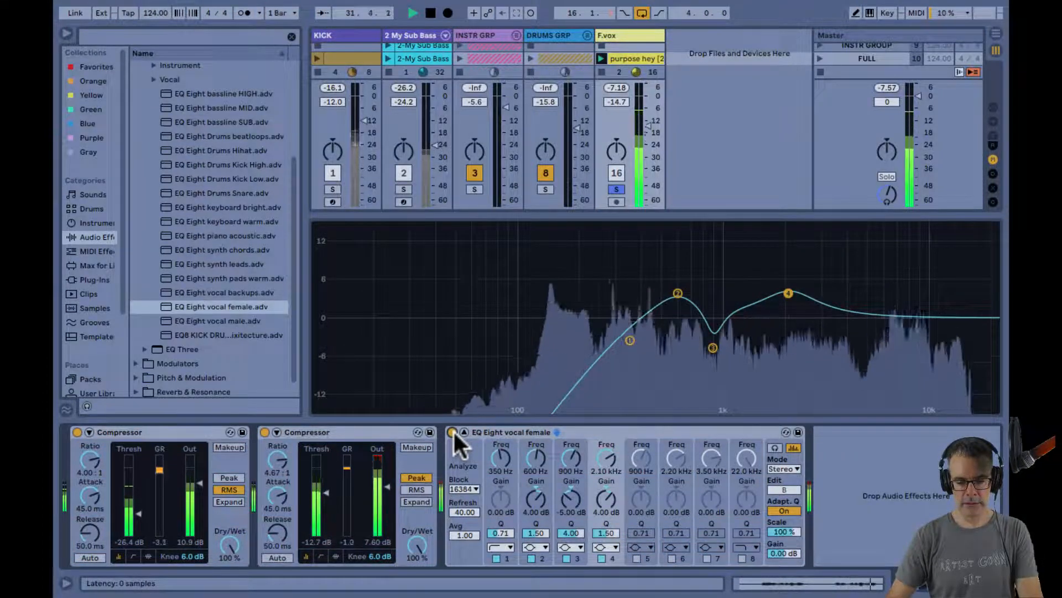
key(z)
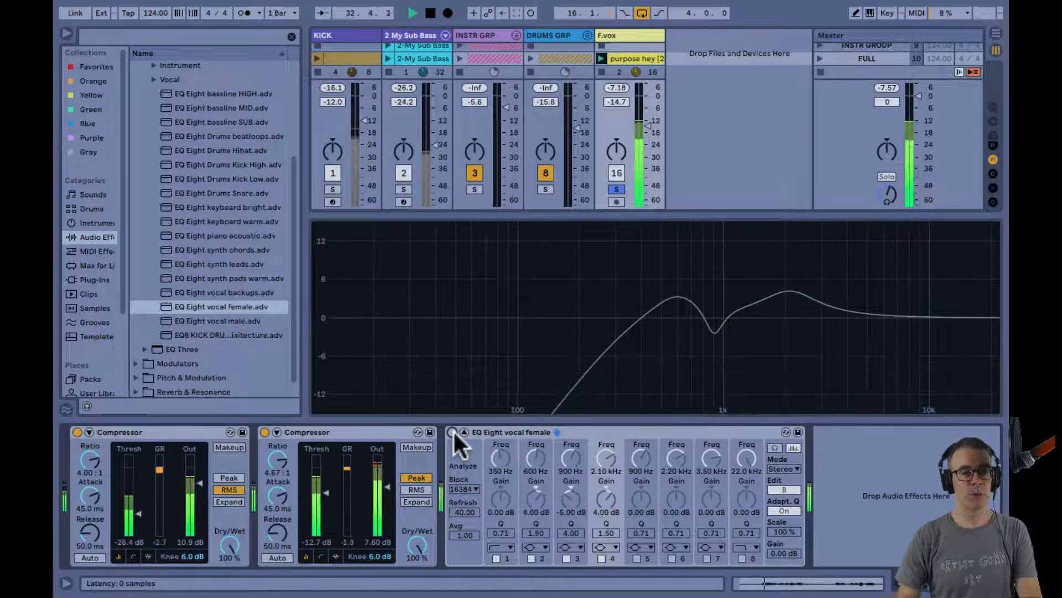
key(z)
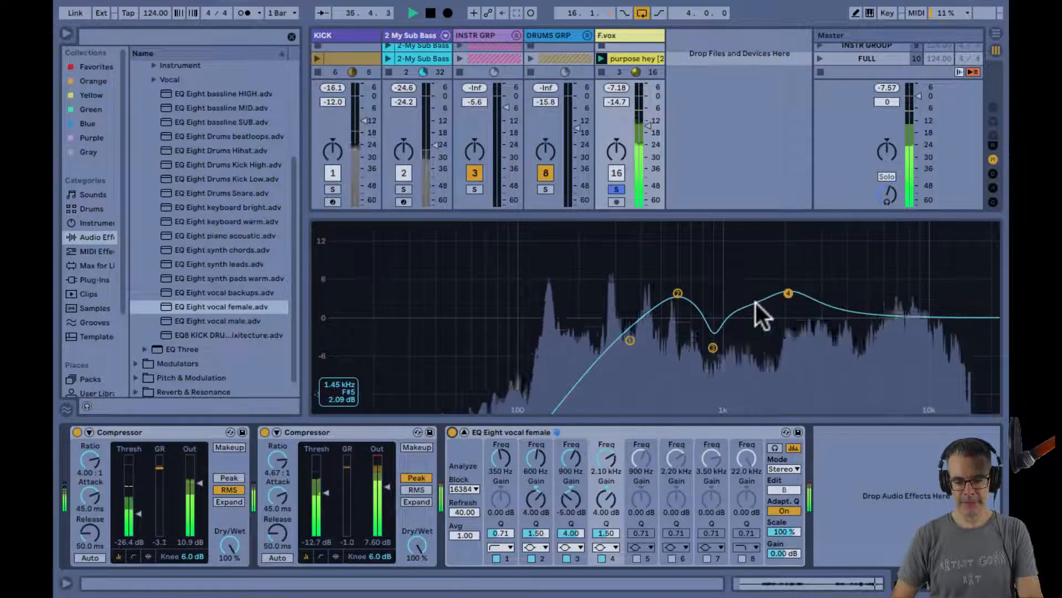
Step: Duplicate the second Compressor on F.vox and place the copy after the EQ Eight
click(374, 430)
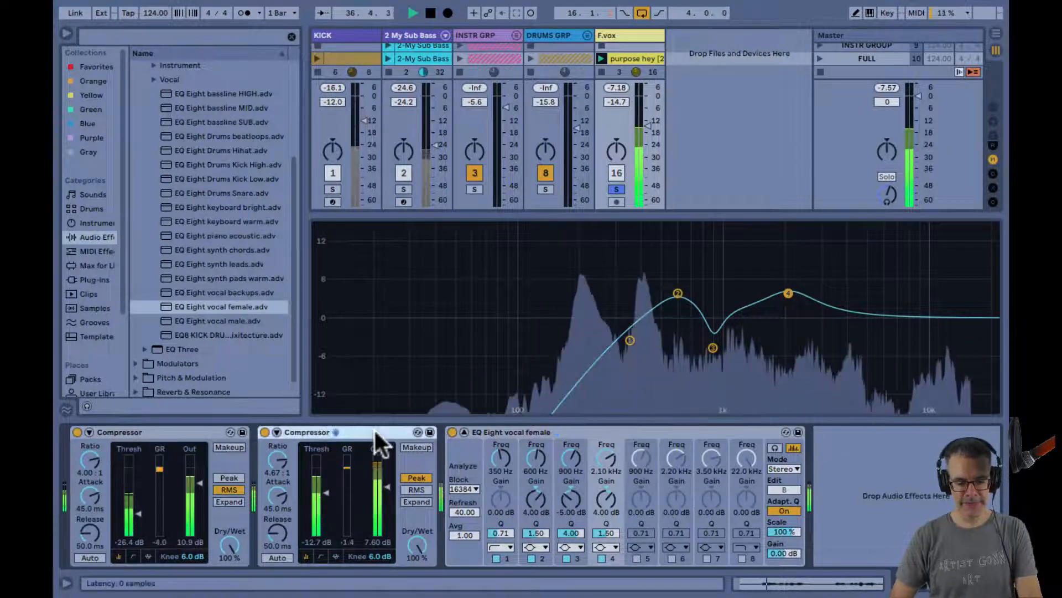
key(ctrl+d)
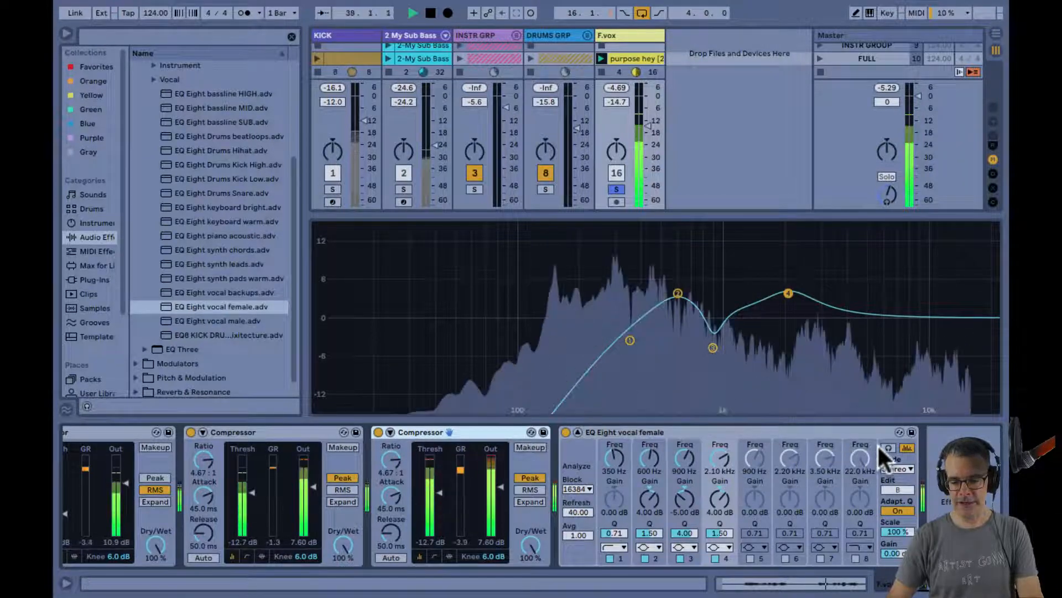
drag(480, 430, 802, 502)
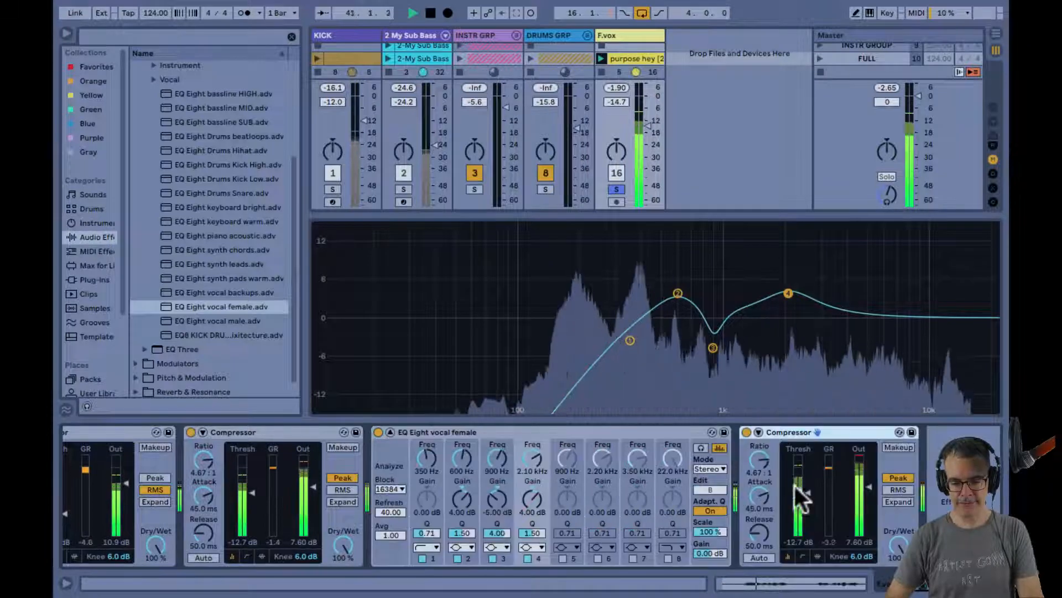
Step: Enable Sidechain and its EQ on the last compressor, with a band-pass filter at 6.70 kHz
click(760, 431)
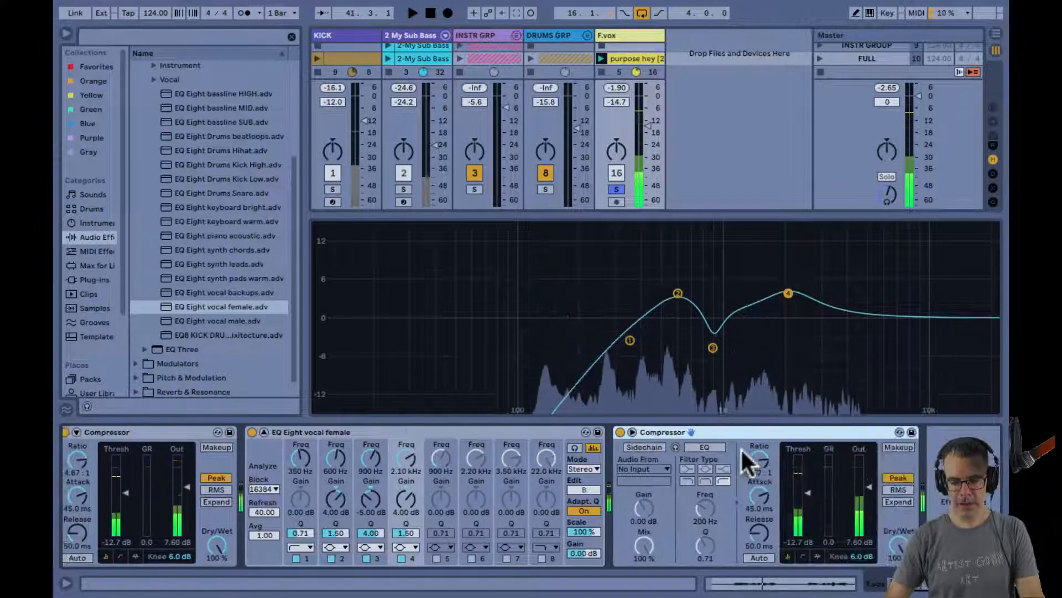
click(655, 445)
click(695, 443)
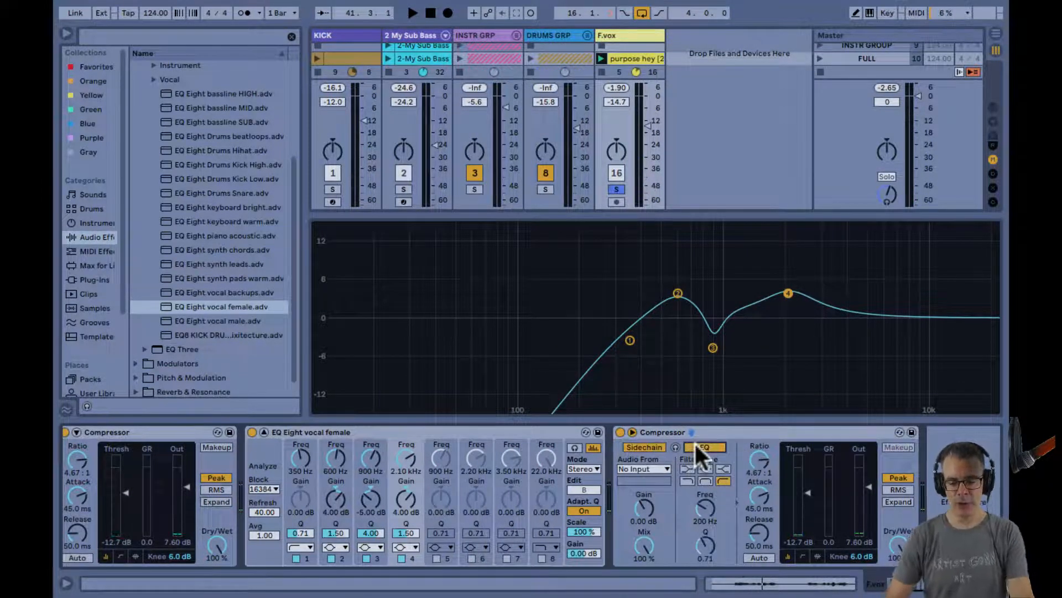
click(704, 479)
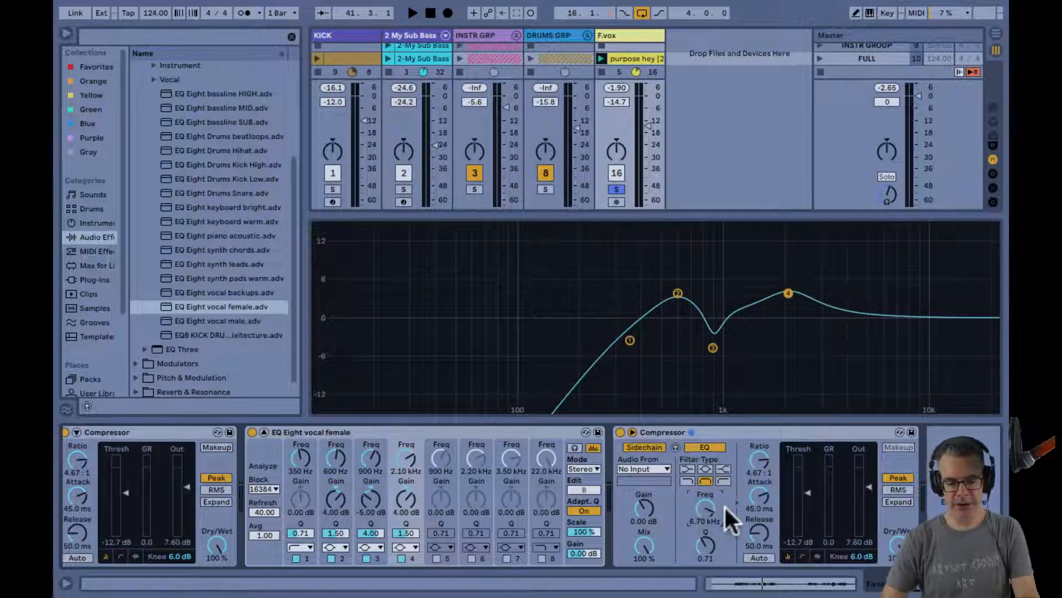
Step: Set the last compressor to ratio 18.0:1, attack 0.02 ms, release 5.32 ms and threshold -15.7 dB, with F.vox as sidechain source
drag(759, 456, 754, 529)
key(space)
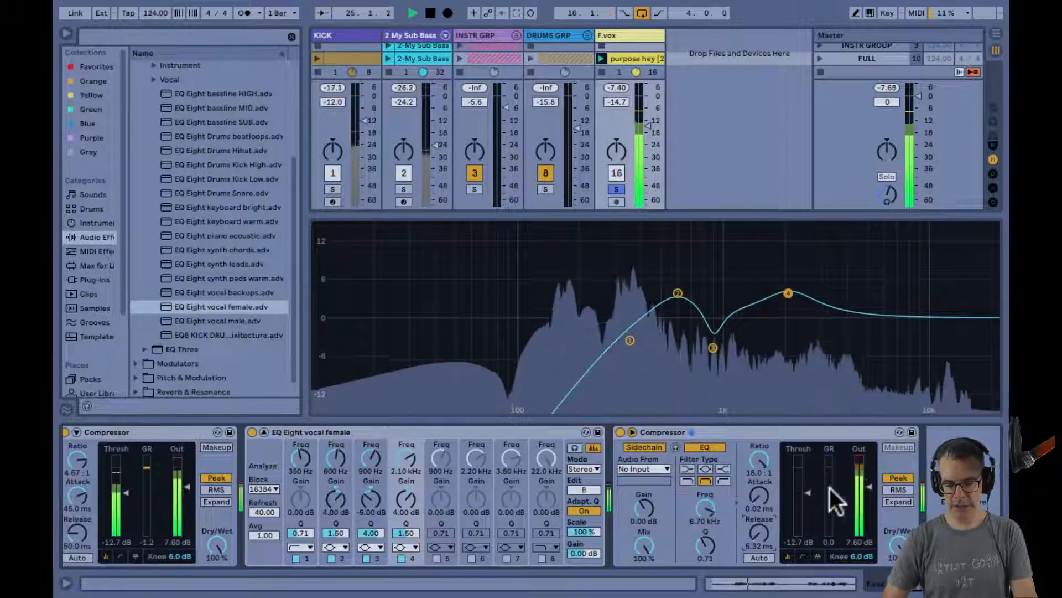
drag(809, 492, 808, 498)
click(666, 465)
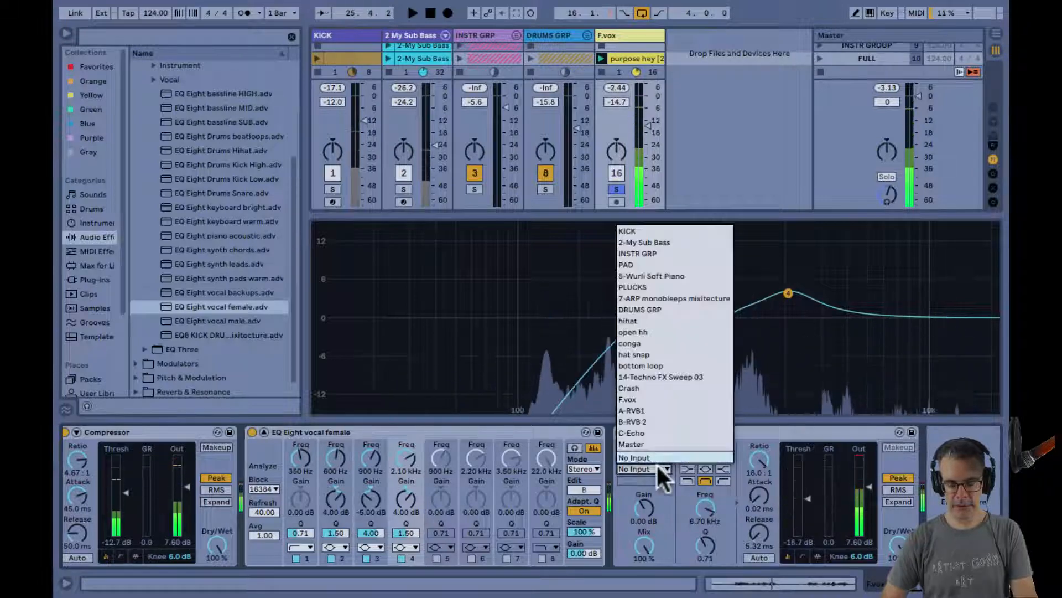
click(643, 400)
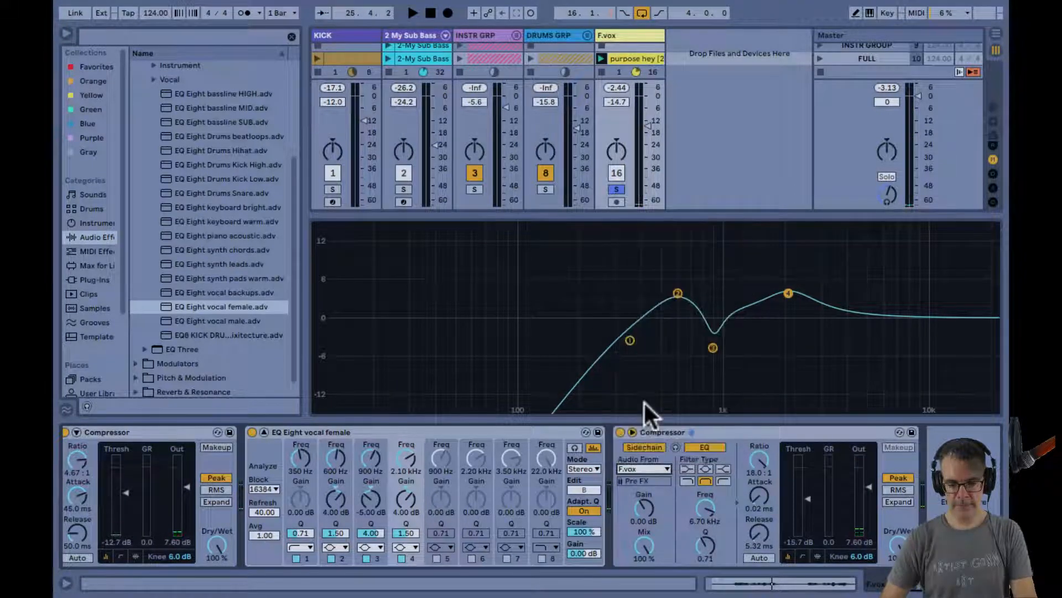
Step: Play the solo vocal with the sidechained compressor on, bypassed and on again to compare the high frequencies
click(883, 90)
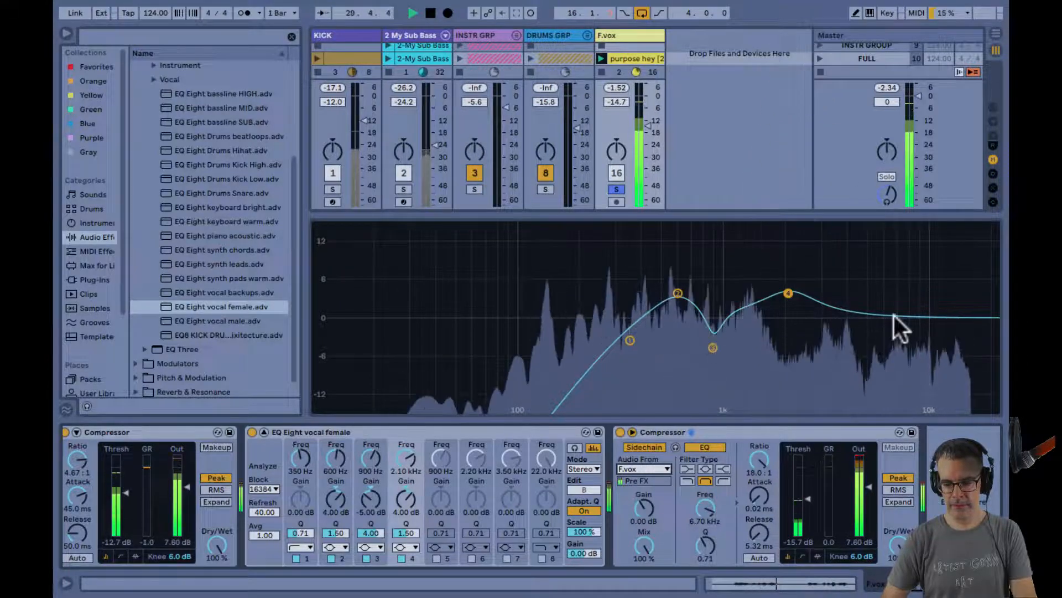
click(620, 432)
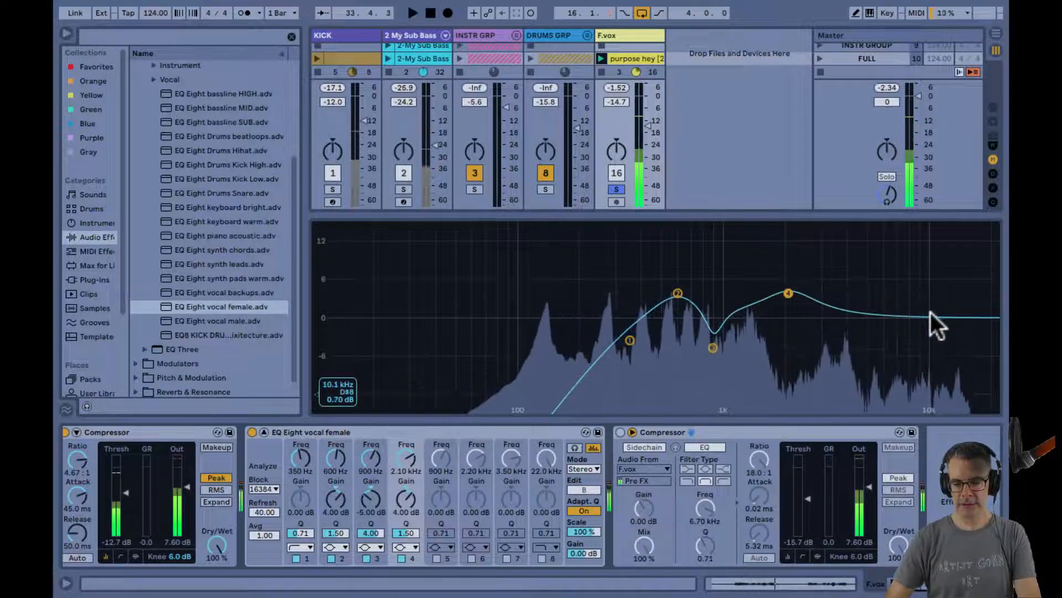
key(space)
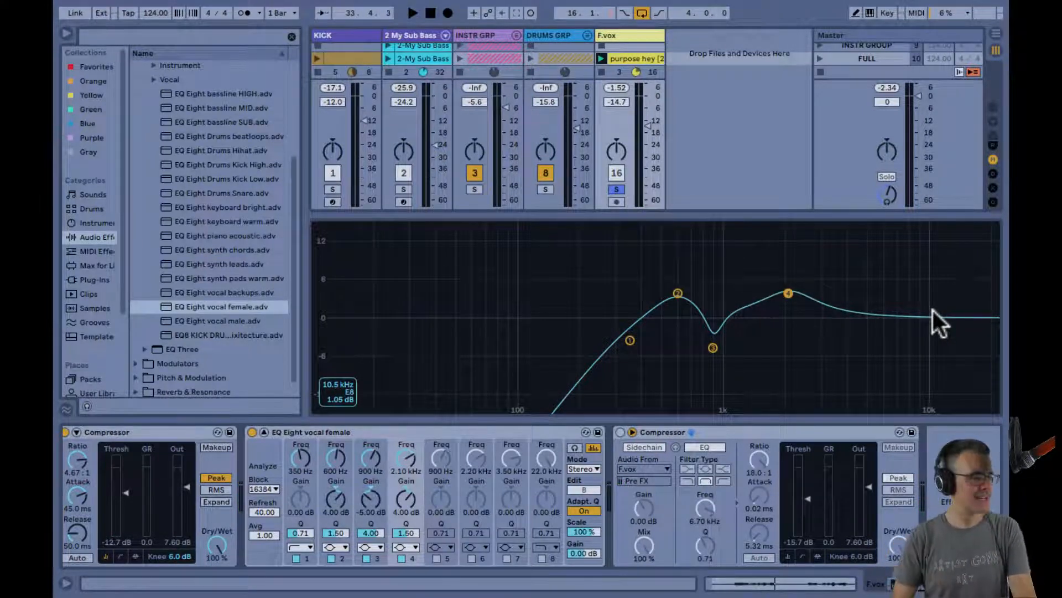
key(space)
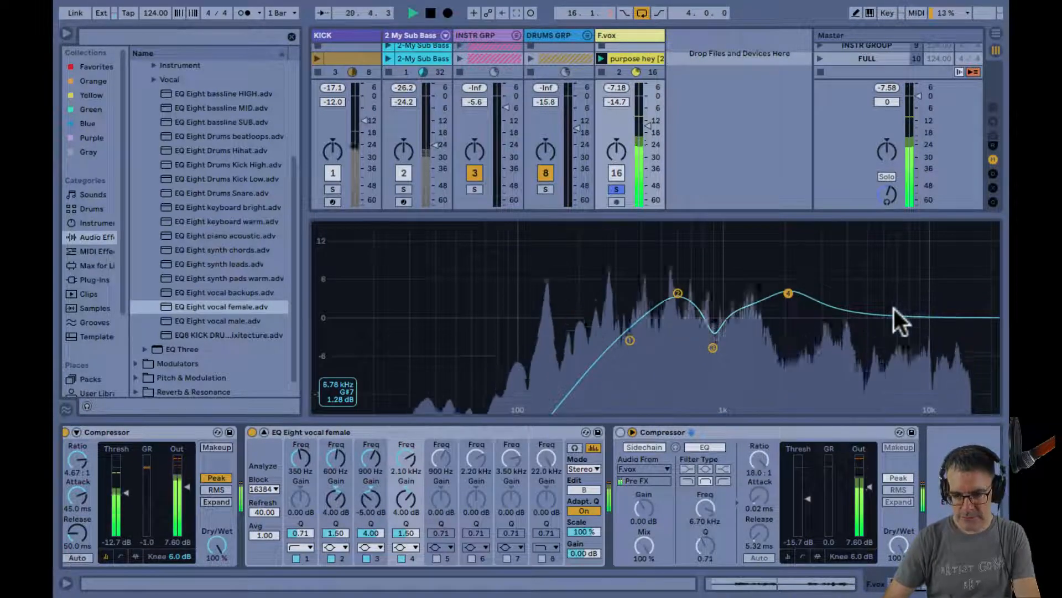
click(621, 432)
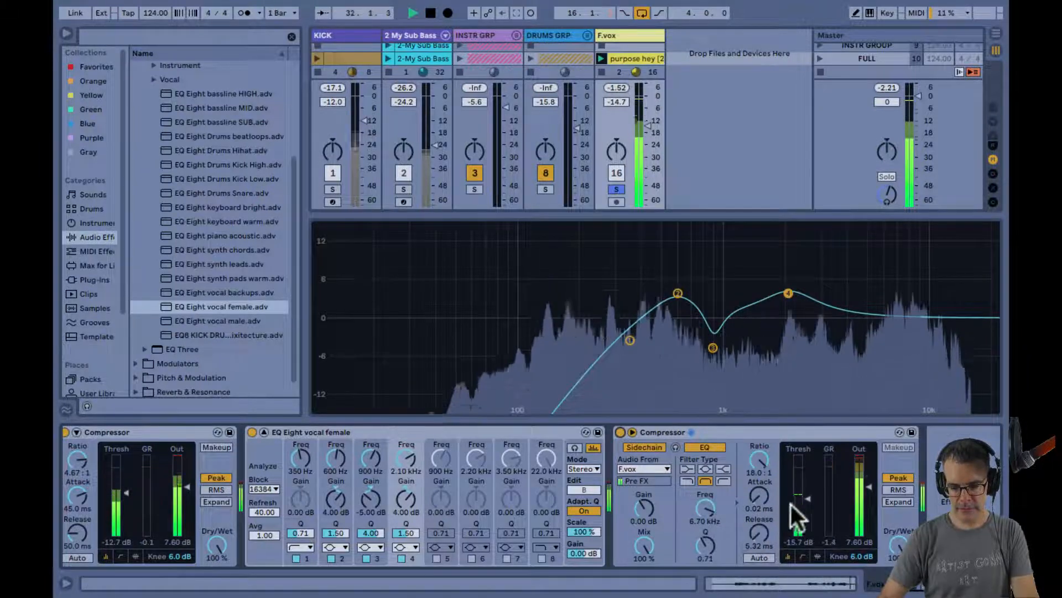
Step: Set the compressor's sidechain gain to 9.08 dB, threshold to -17.1 dB and output gain to 0.00 dB
drag(644, 510, 643, 500)
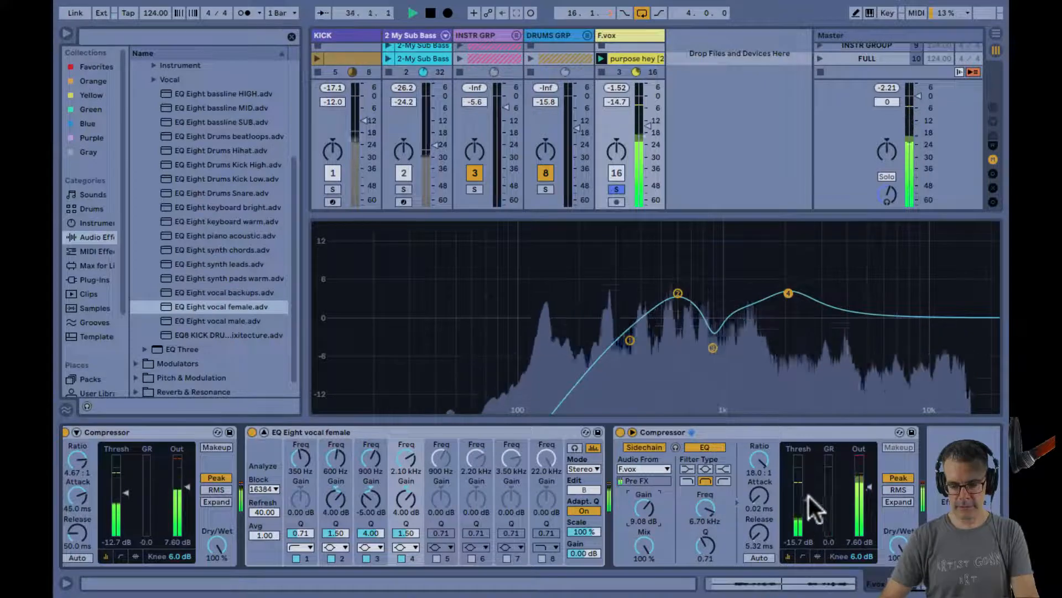
drag(808, 497, 808, 502)
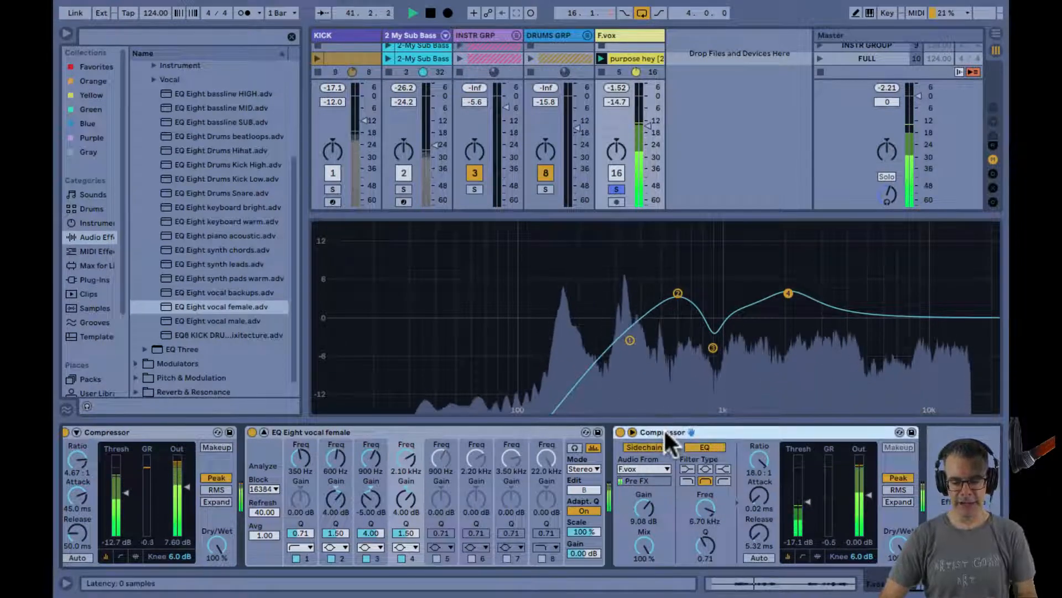
Step: Rename the sidechained compressor as SC 6.7kHz and fold the device
key(ctrl+r)
text(SC 6.7kHz)
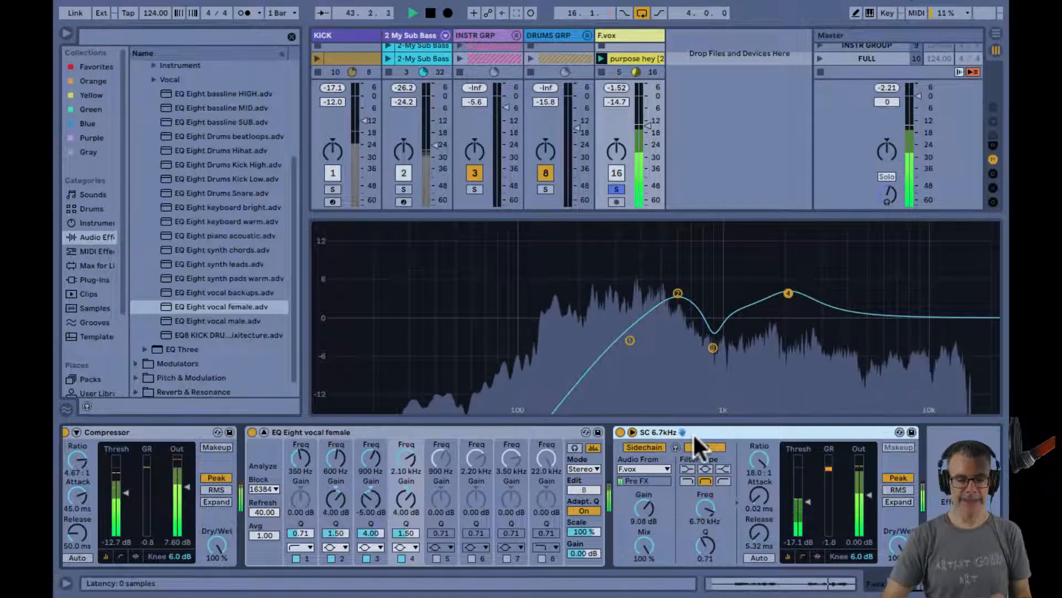
double_click(675, 431)
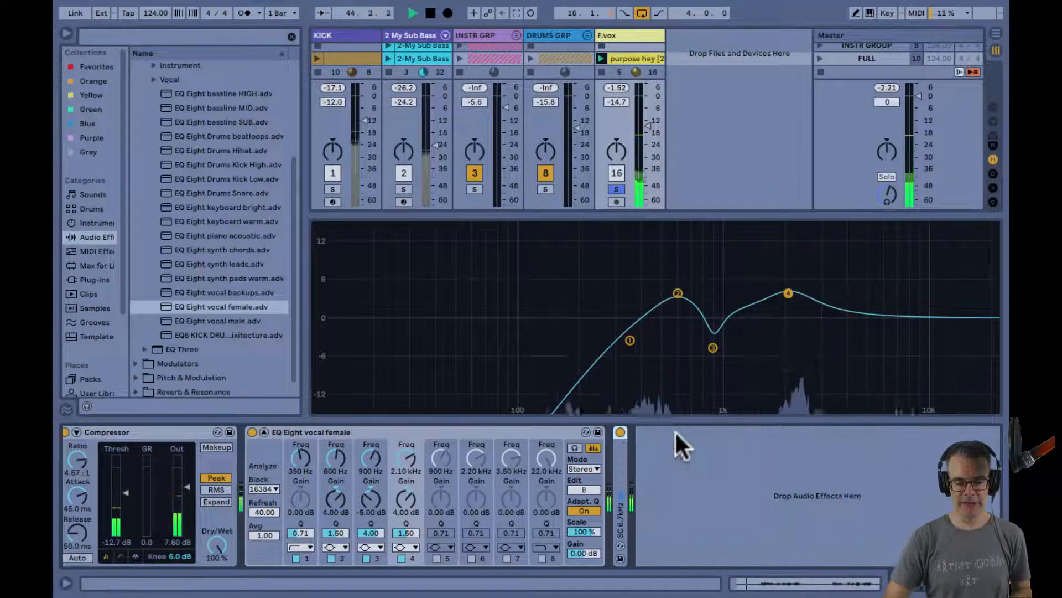
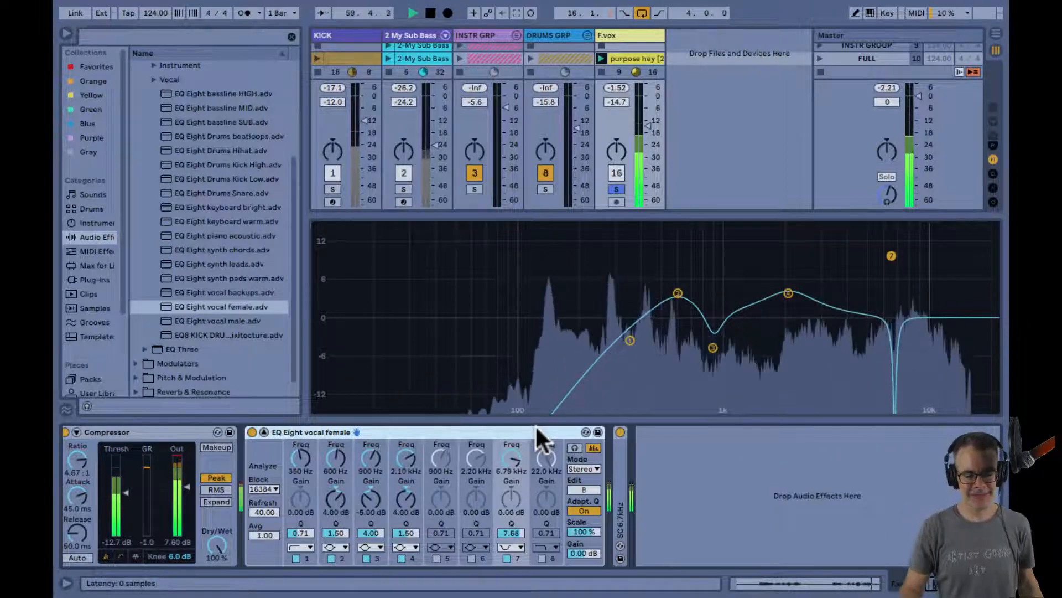
Step: Compare the vocal with EQ Eight off and on, review the SC 6.7kHz compressor's settings and return to the clip grid
key(0)
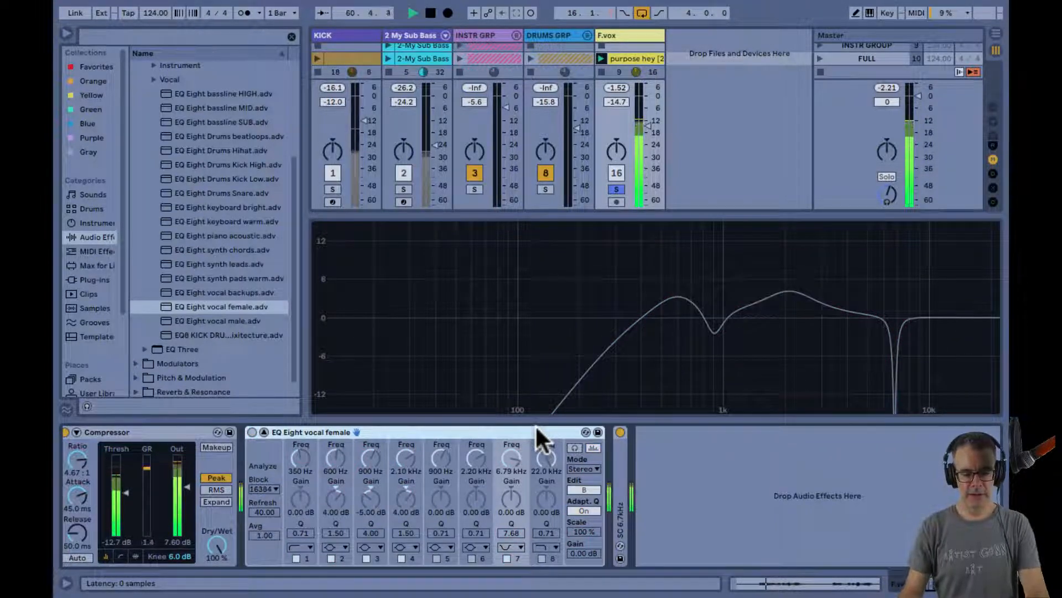
key(0)
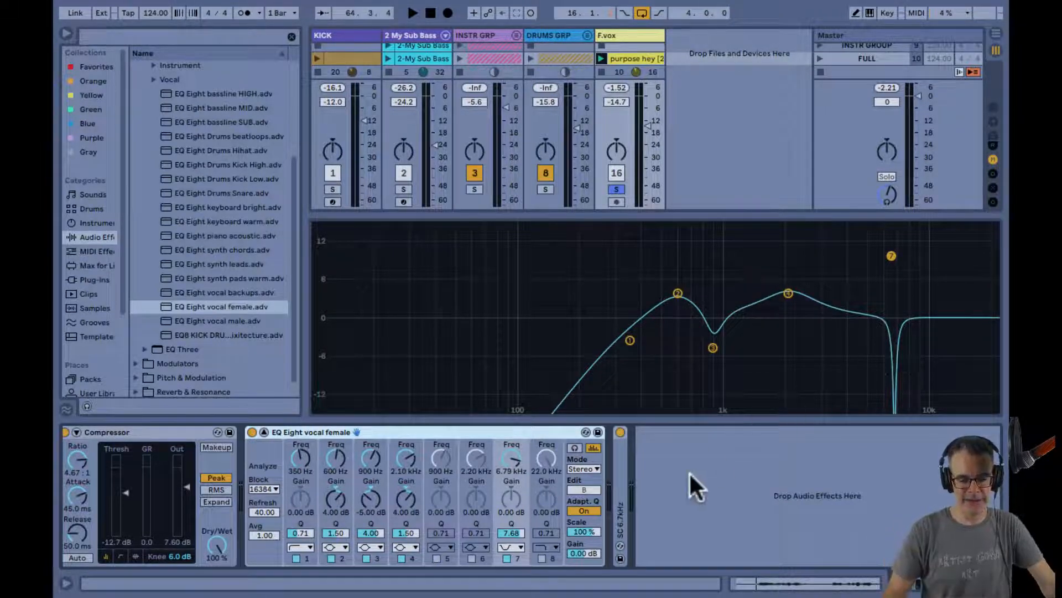
double_click(619, 490)
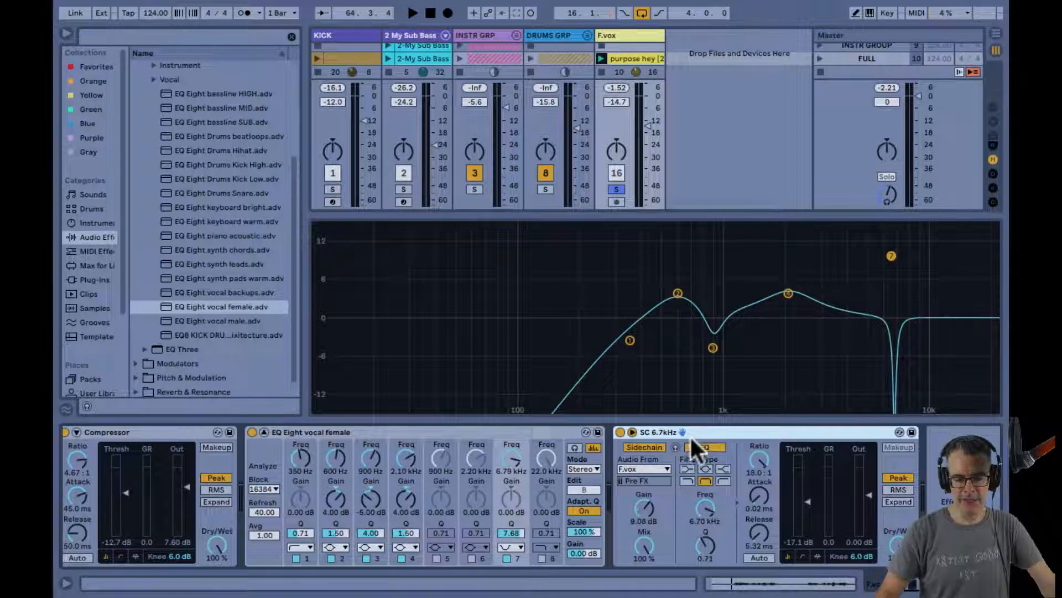
double_click(701, 429)
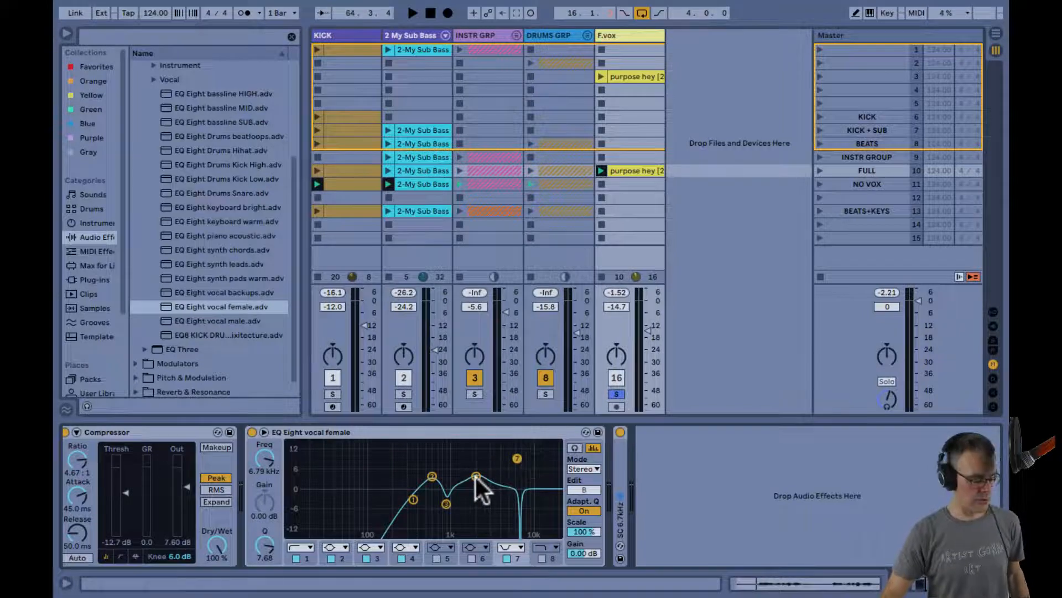
Step: Unsolo F.vox during playback and lower its volume to -50.0 dB
key(space)
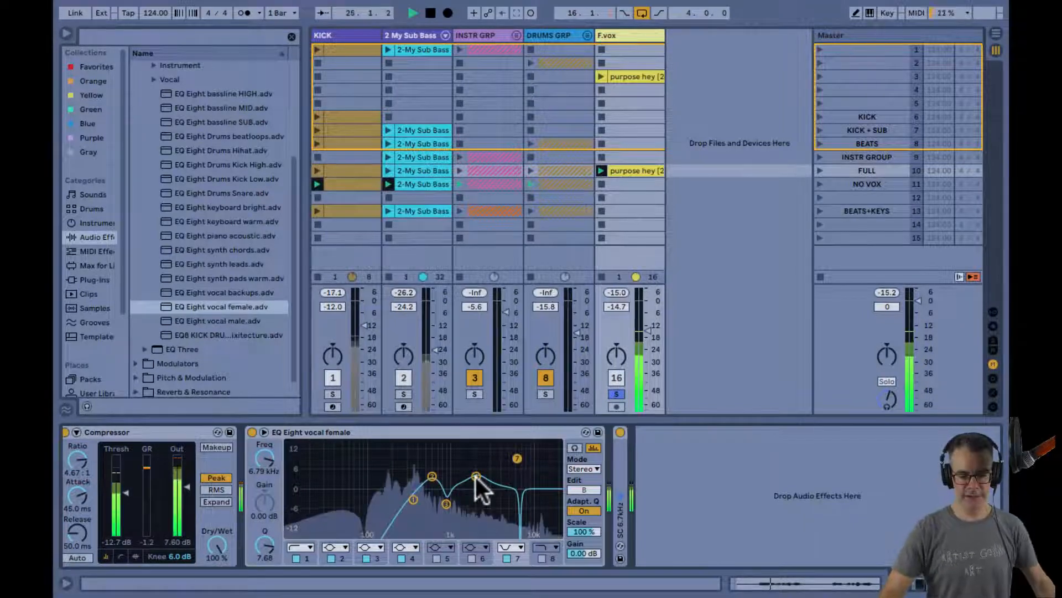
click(614, 394)
click(648, 393)
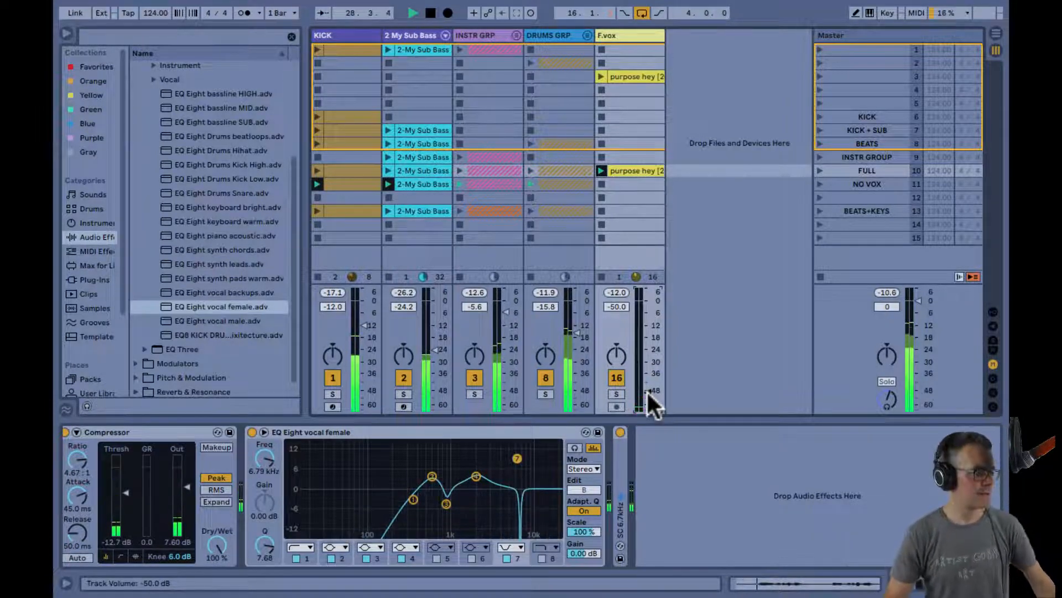
Step: Raise the F.vox track volume to -15.5 dB and show the mixer's sends
click(646, 389)
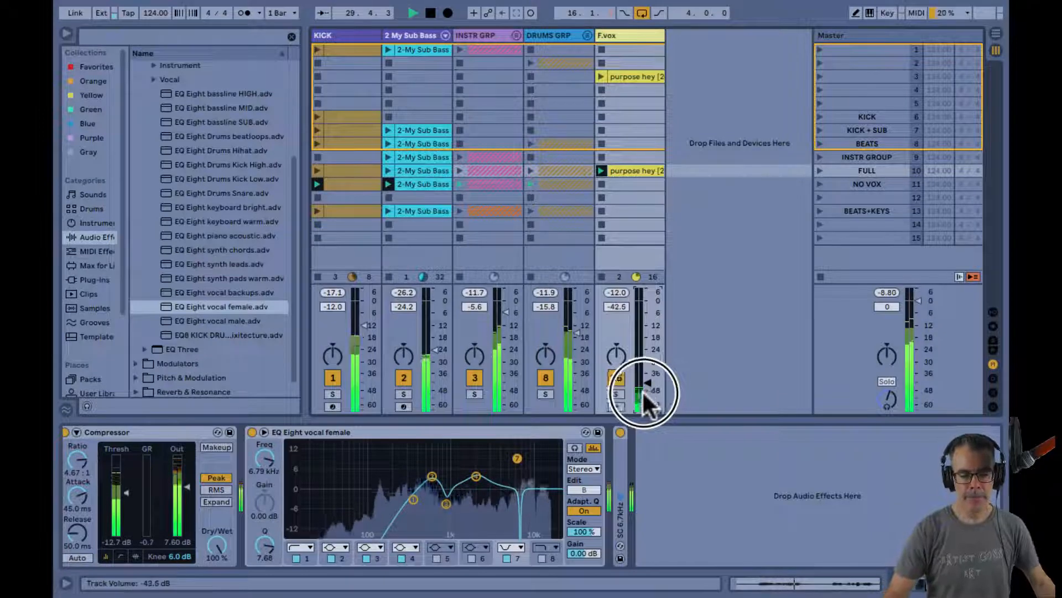
mouse_move(647, 391)
mouse_down()
mouse_move(648, 369)
mouse_move(648, 390)
mouse_up()
key(ctrl+alt+s)
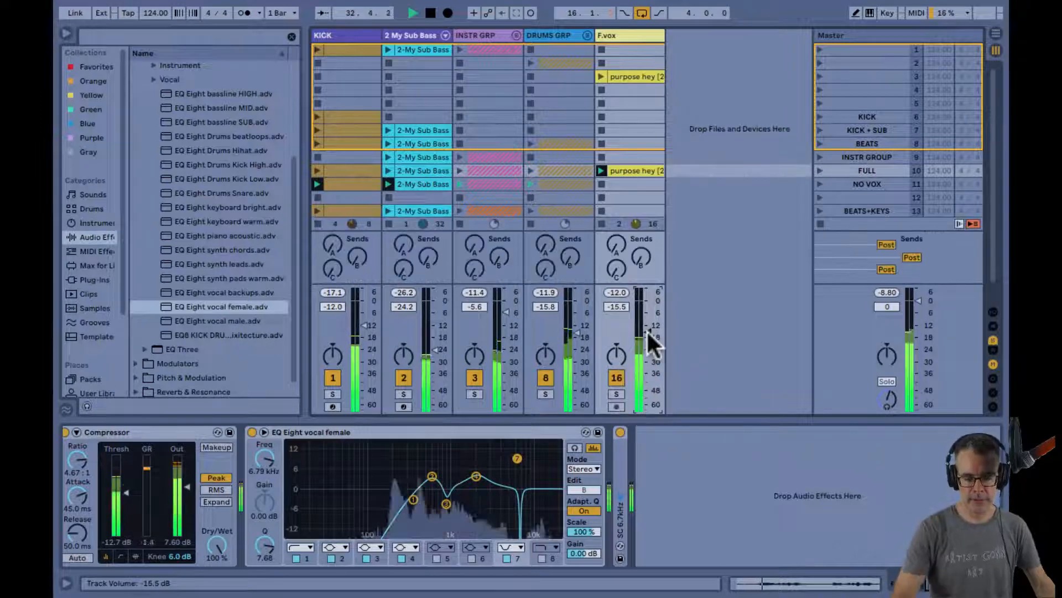
Step: Try the F.vox C-Echo send and toggle the C Echo and B RVB 2 return tracks, ending with playback stopped
click(613, 267)
drag(613, 267, 613, 266)
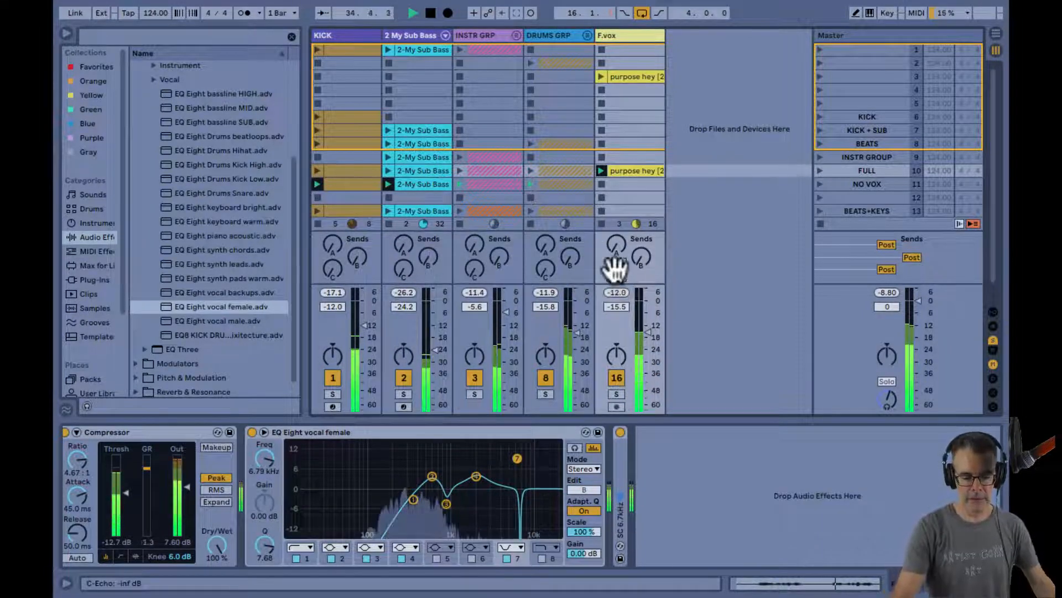
scroll(652, 290, right, 2)
click(764, 369)
click(691, 368)
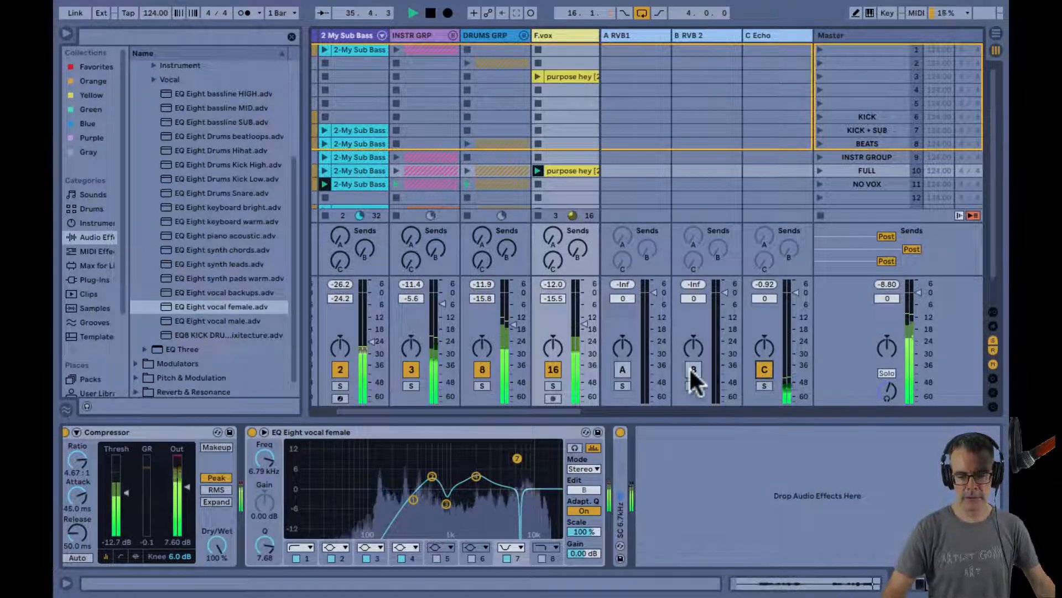
key(ctrl+alt+r)
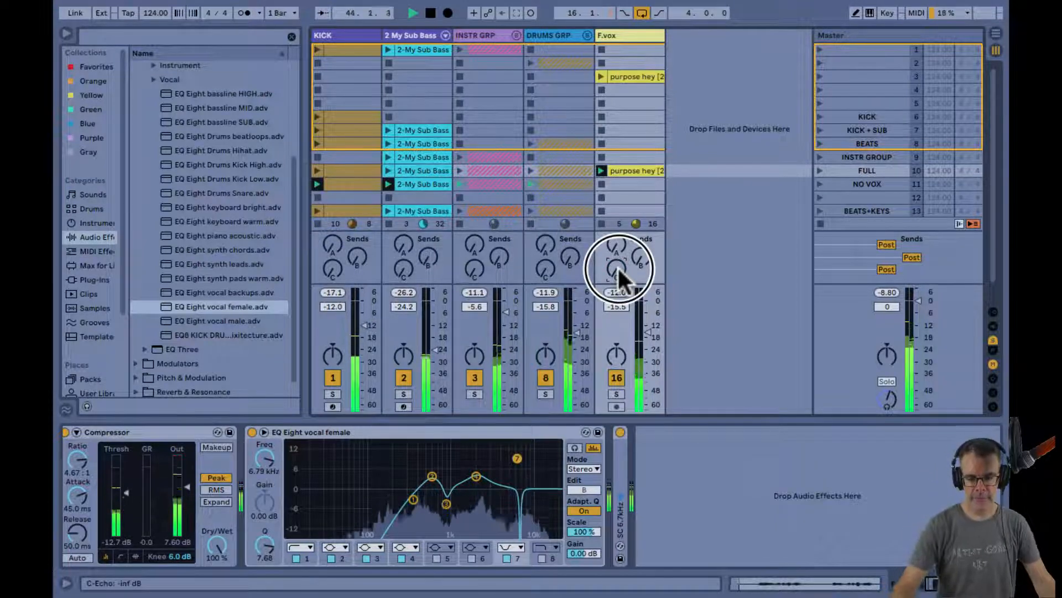
key(space)
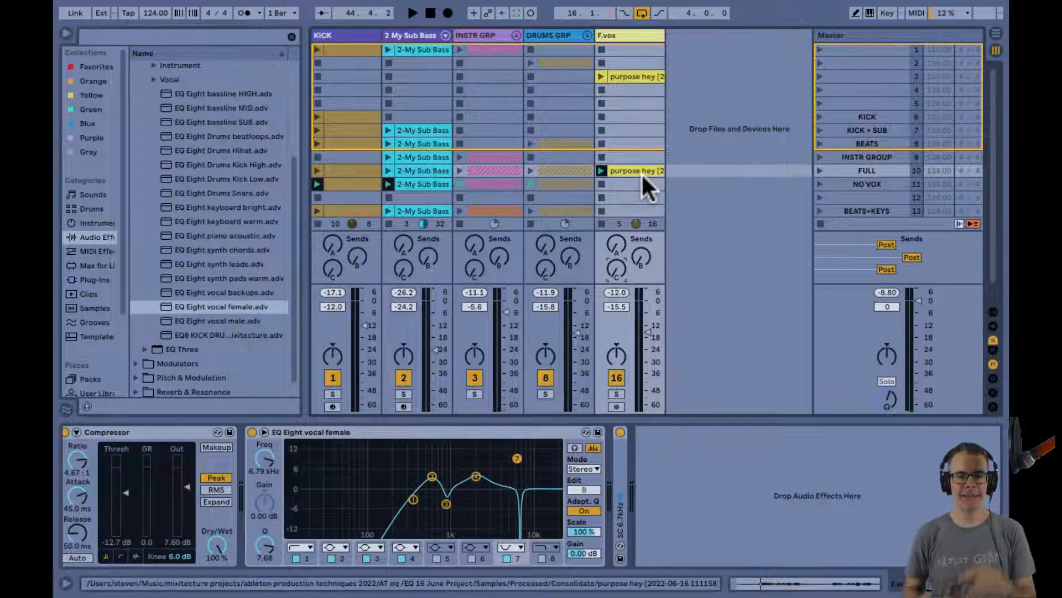
Step: Unfold INSTR GRP and review the EQ Eight settings on the PAD, Wurli Soft Piano, PLUCKS and ARP tracks
scroll(642, 172, down, 1)
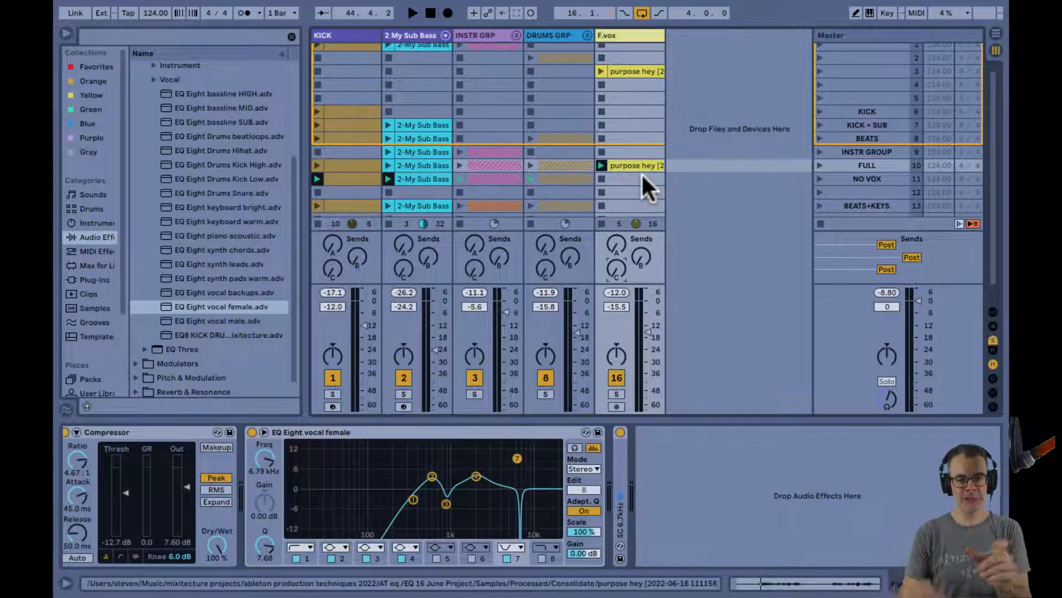
click(516, 35)
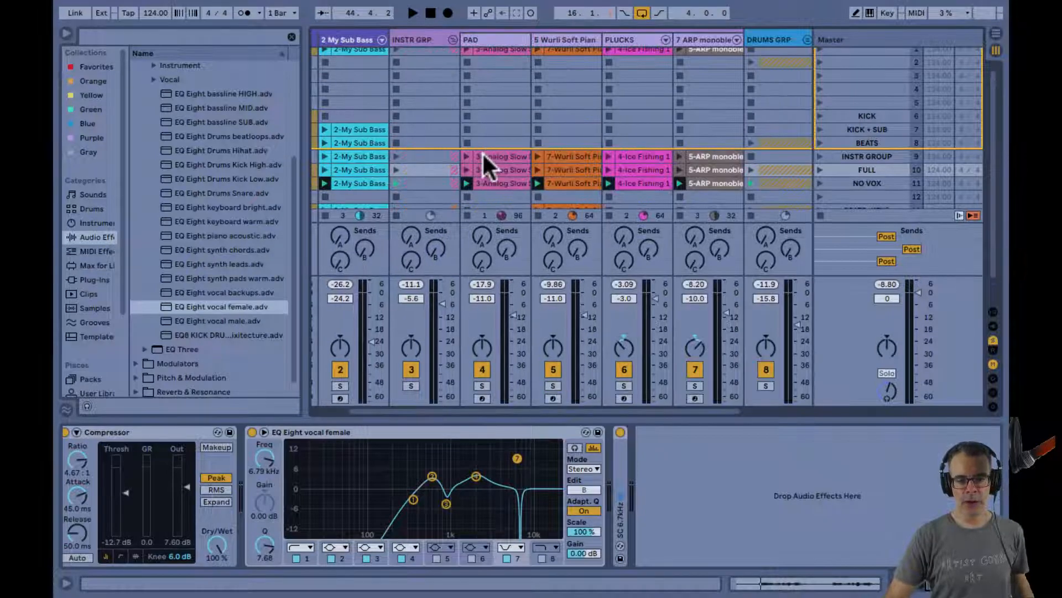
scroll(483, 152, right, 1)
click(424, 39)
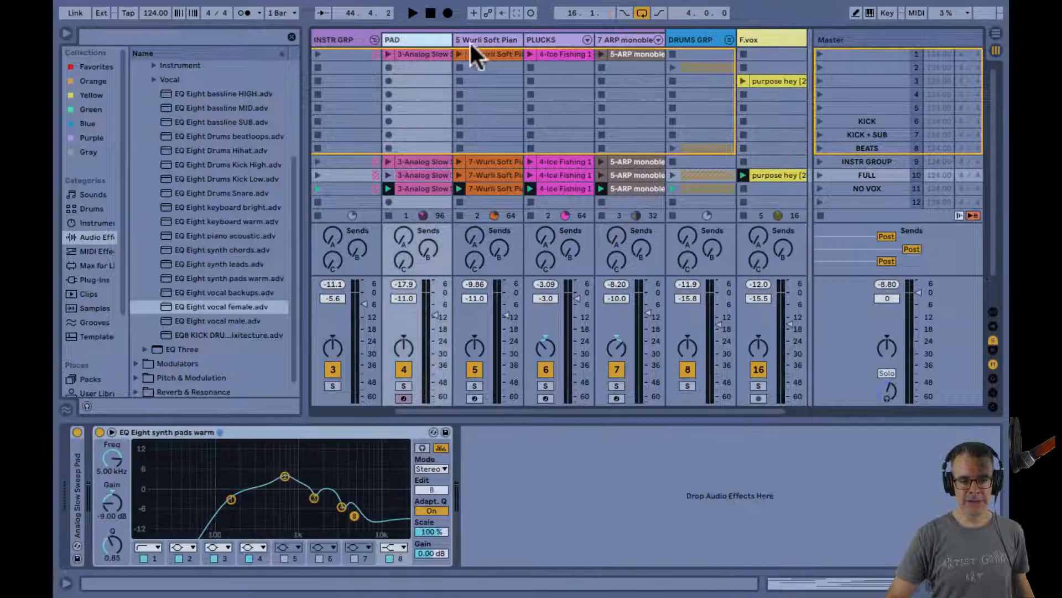
click(487, 39)
click(548, 38)
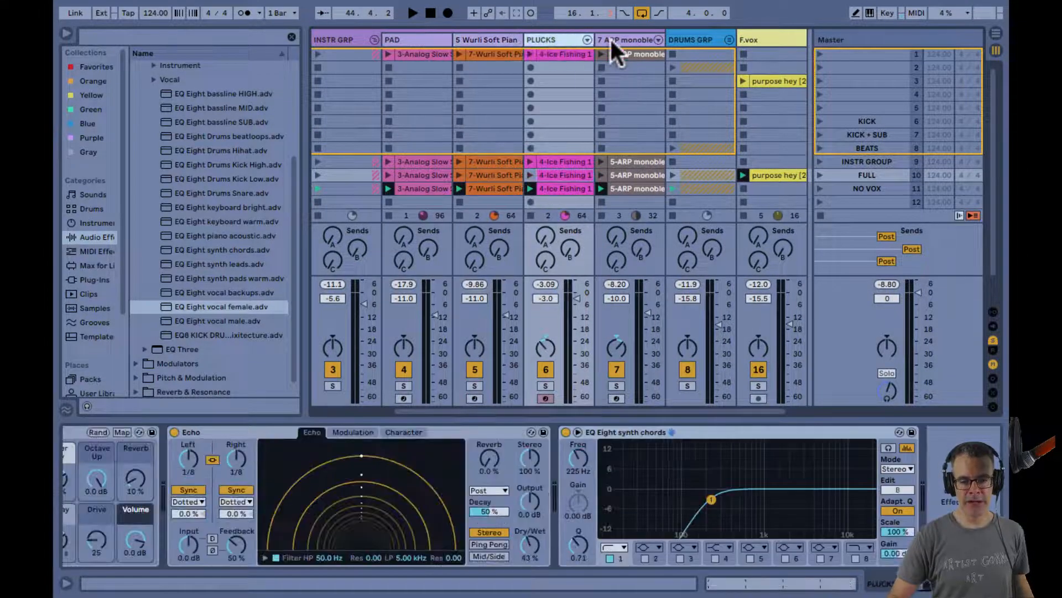
click(630, 41)
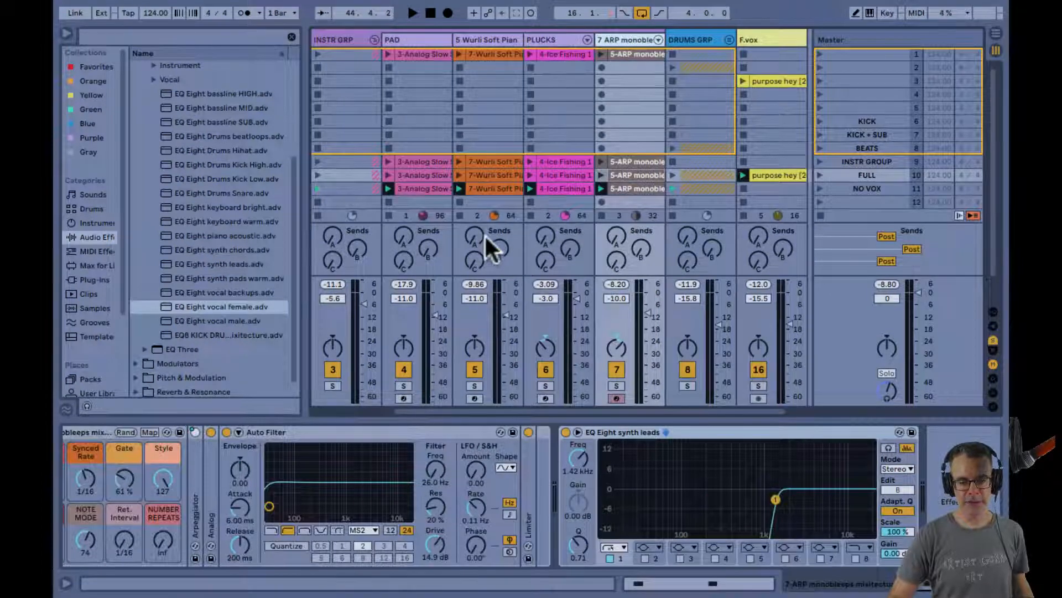
Step: Solo INSTR GRP and play it while reviewing the PLUCKS and Wurli EQs and briefly soloing PAD
scroll(483, 233, down, 1)
click(335, 385)
key(space)
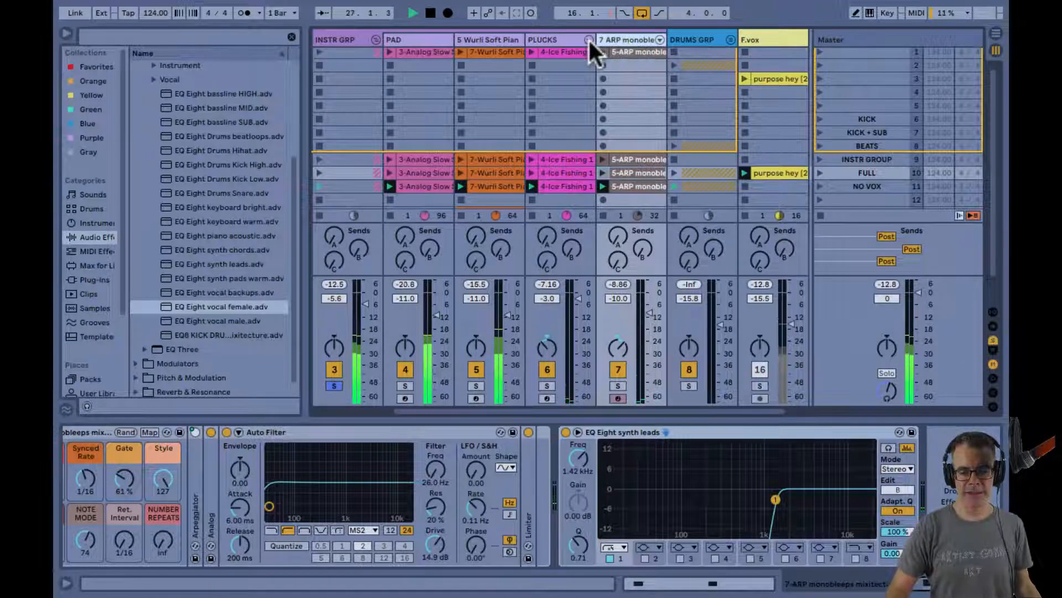
click(552, 39)
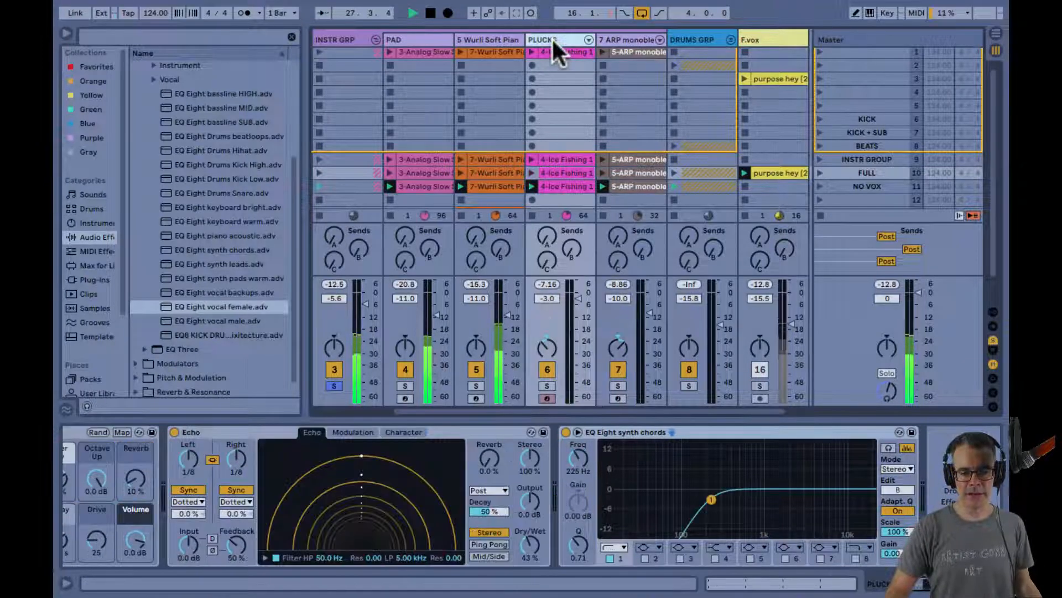
click(488, 38)
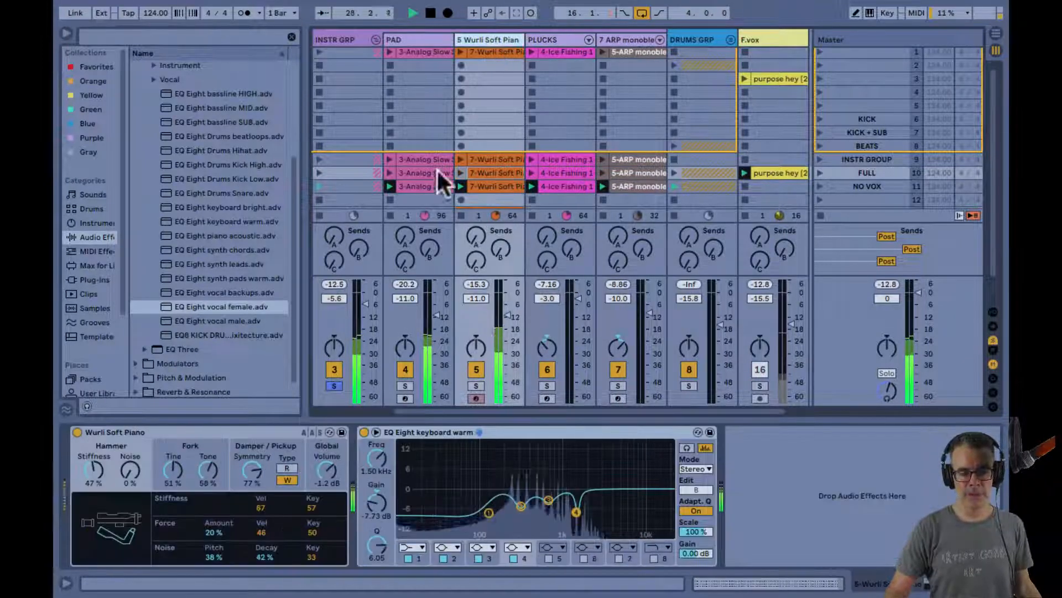
click(405, 385)
click(403, 383)
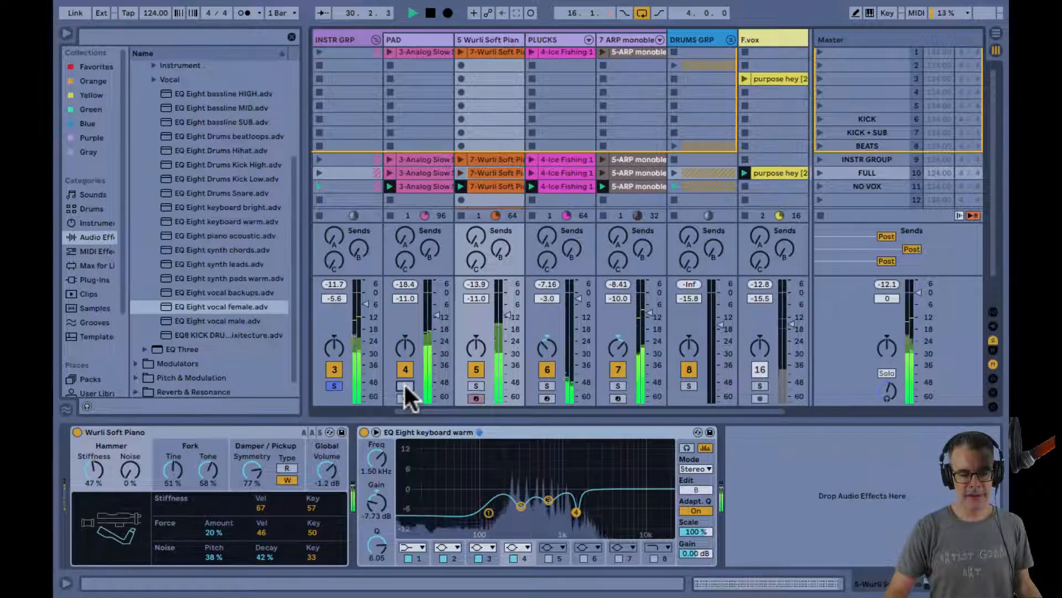
Step: Mute the Wurli, PLUCKS and ARP tracks to hear PAD alone, reactivate them in turn and unsolo INSTR GRP
click(477, 364)
click(548, 369)
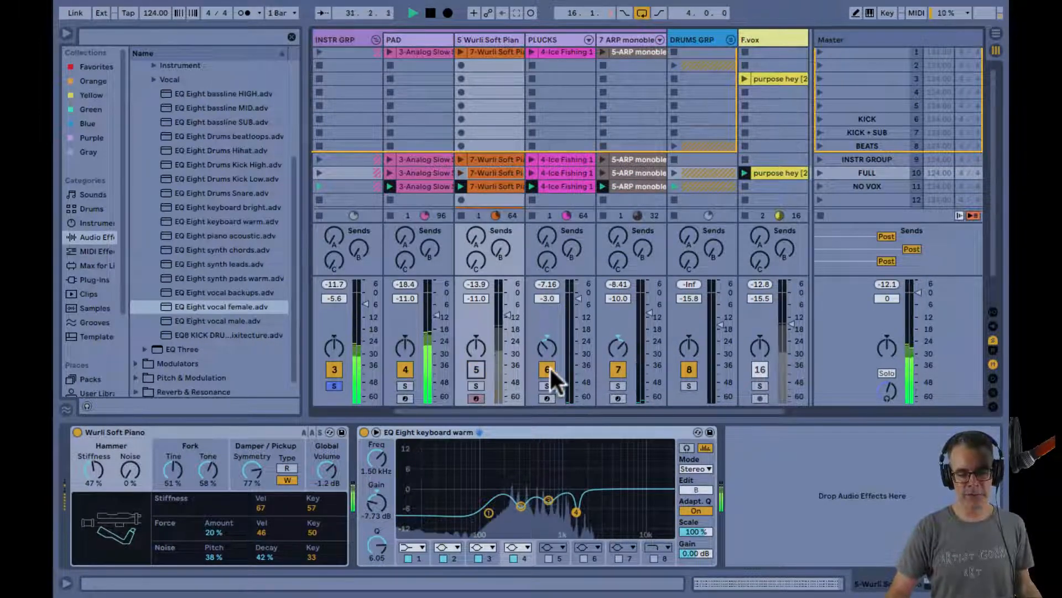
click(618, 369)
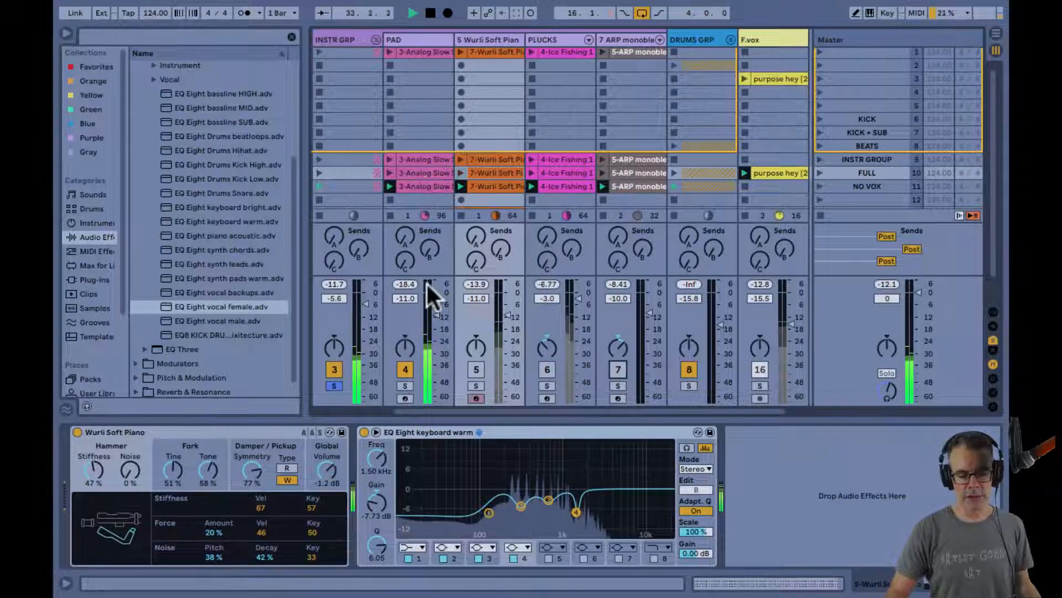
click(476, 369)
click(548, 369)
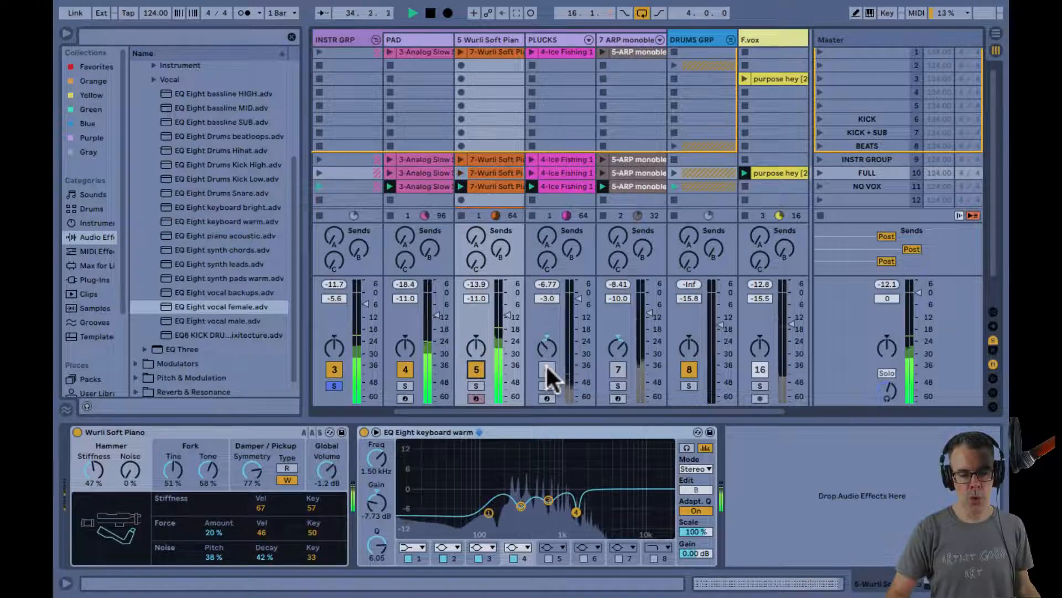
click(618, 369)
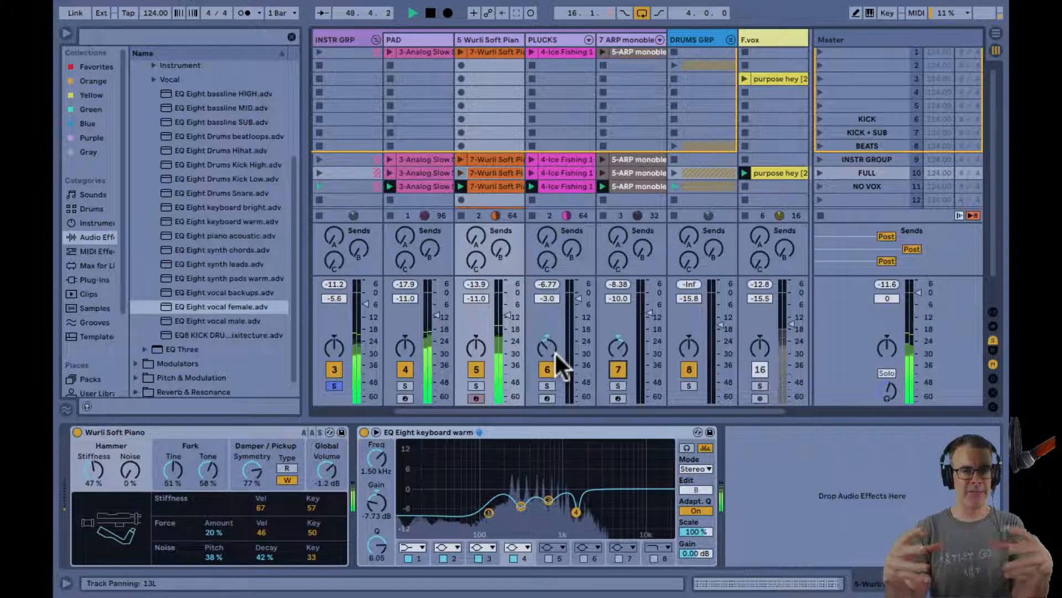
click(331, 384)
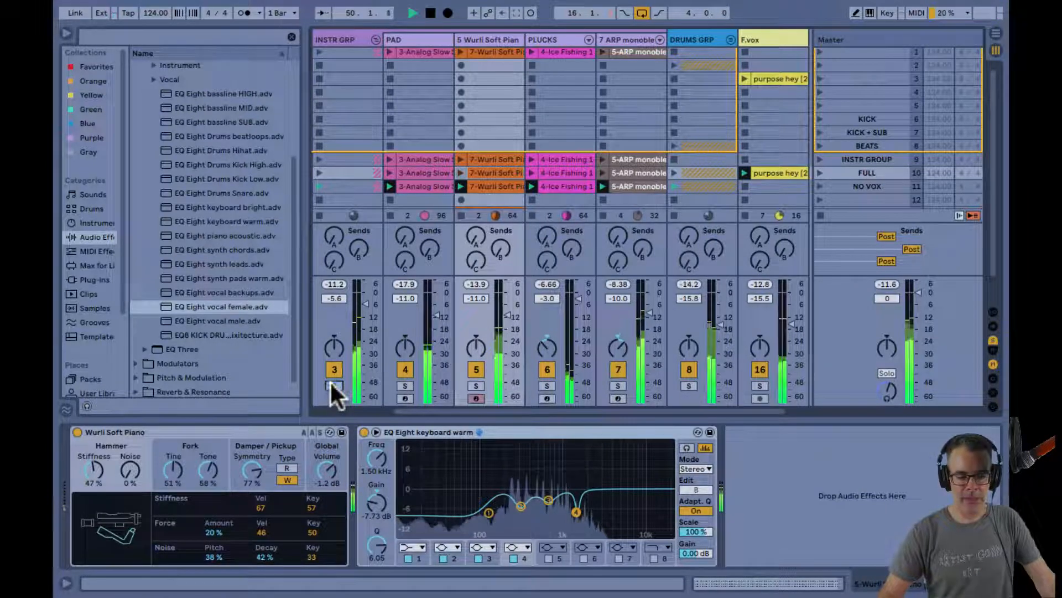
Step: Solo DRUMS GRP, fold INSTR GRP and unfold the drum group to show its individual tracks
click(697, 37)
click(690, 385)
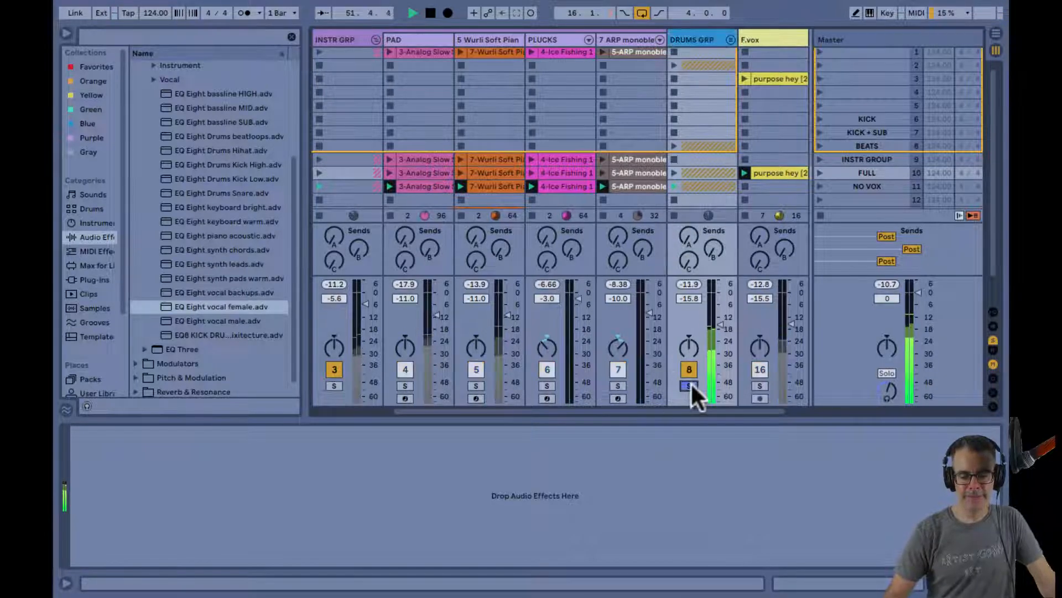
scroll(690, 381, right, 2)
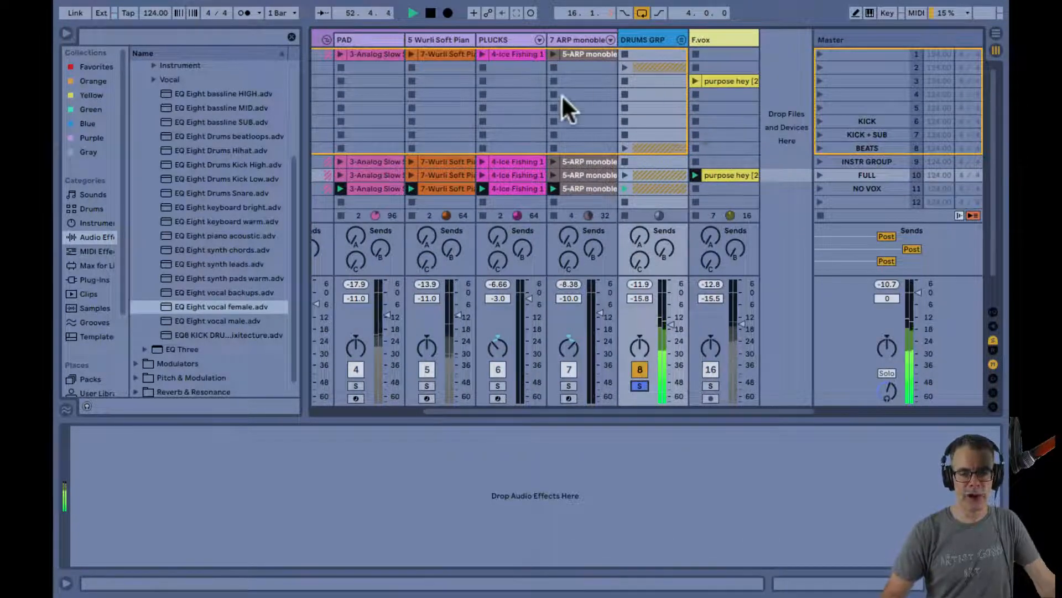
click(327, 39)
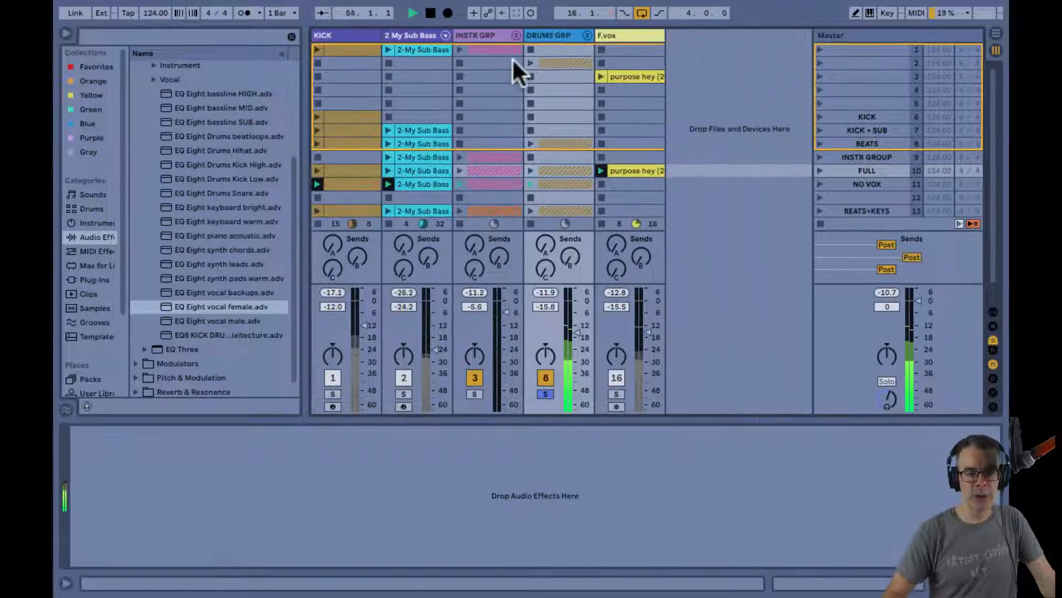
click(587, 35)
scroll(537, 130, right, 3)
scroll(536, 130, right, 1)
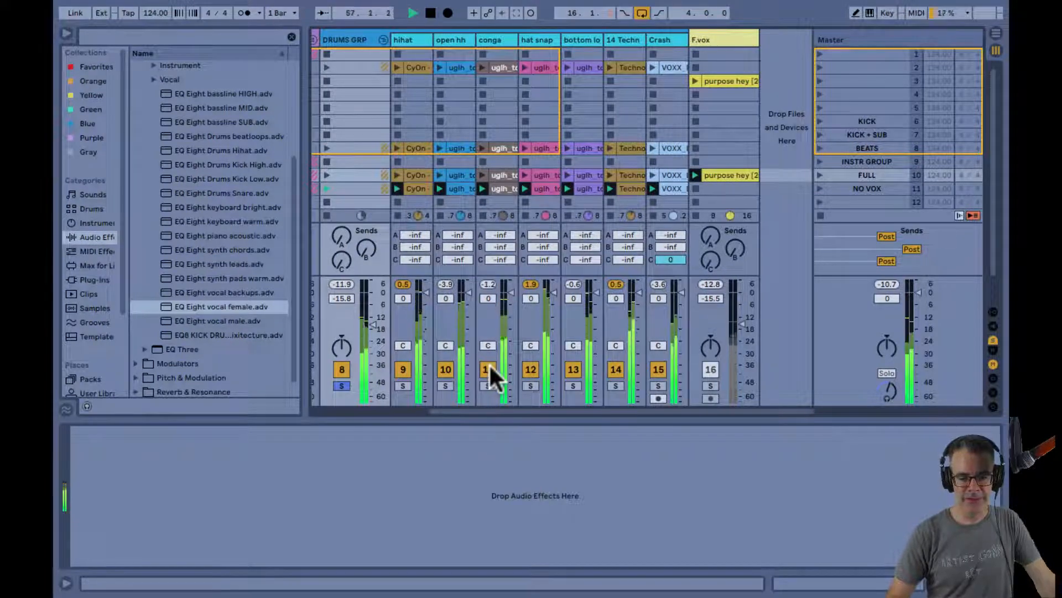
Step: Stop playback, capture the active clips into a new scene below scene 15 and restart playback
scroll(499, 152, down, 3)
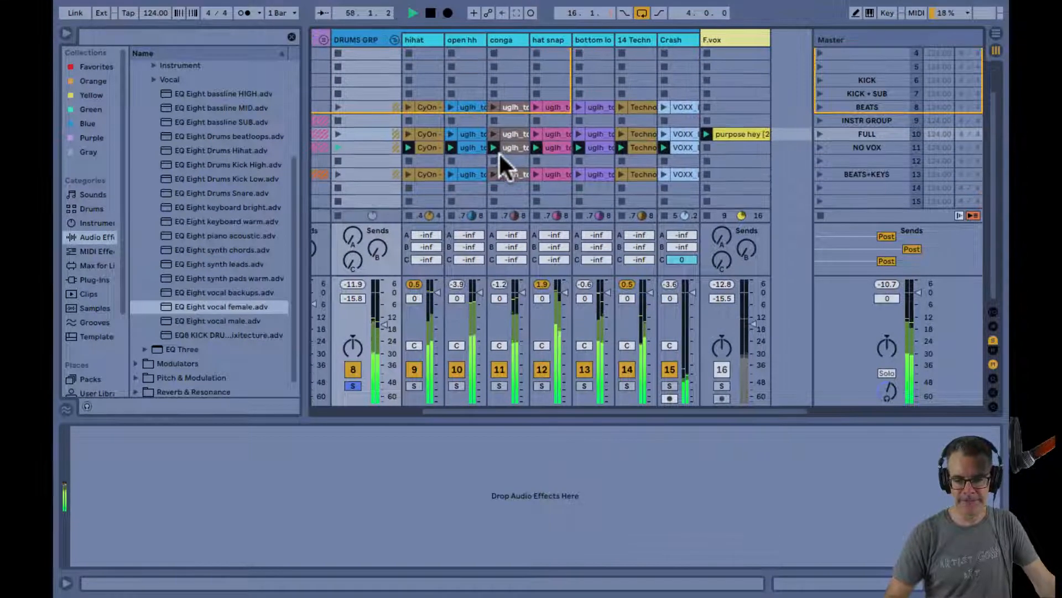
scroll(499, 152, left, 2)
key(space)
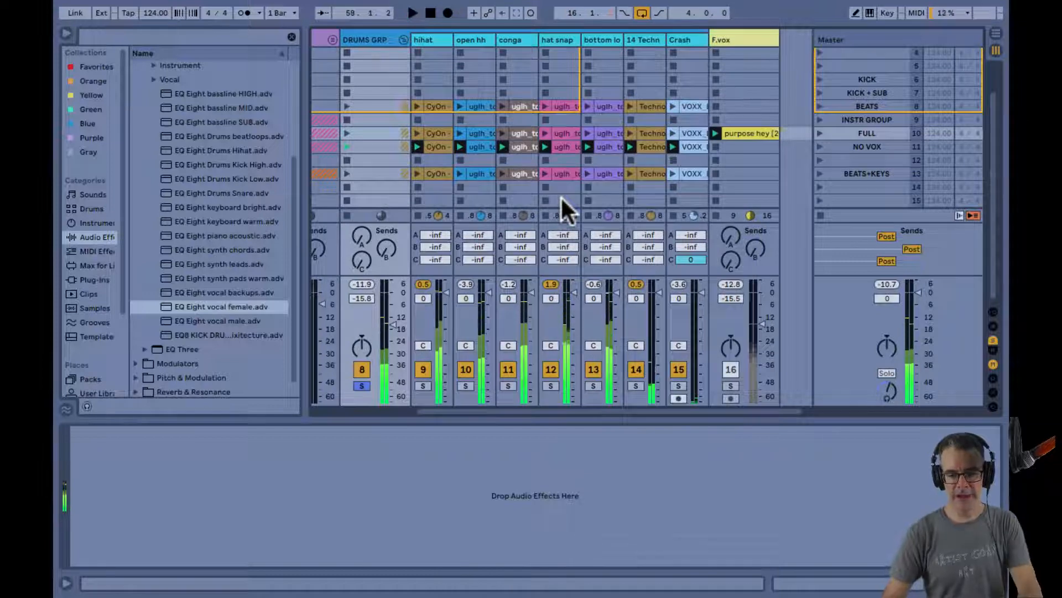
click(562, 199)
key(shift+super+i)
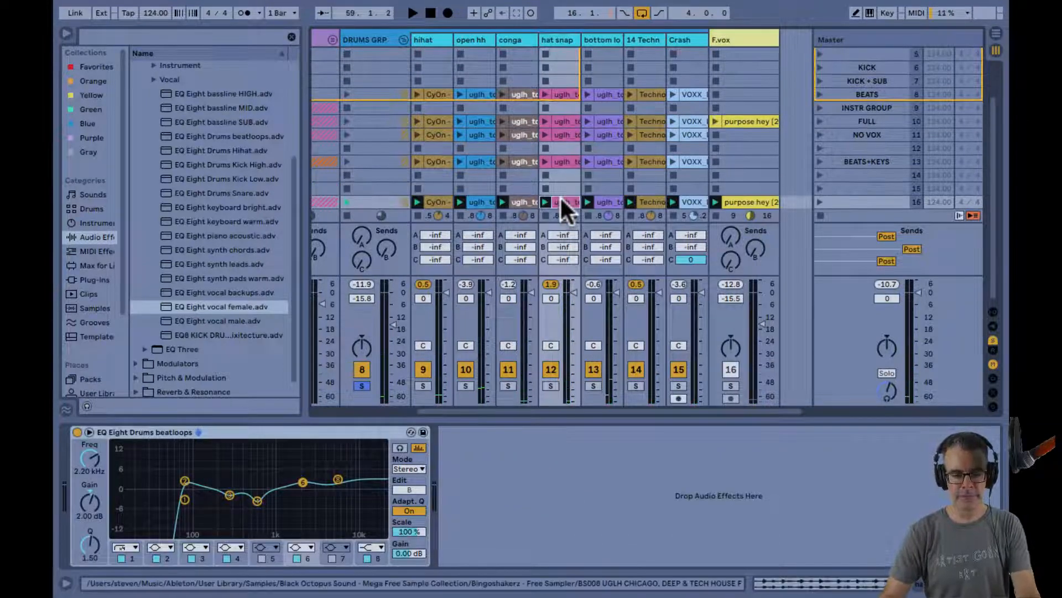
key(space)
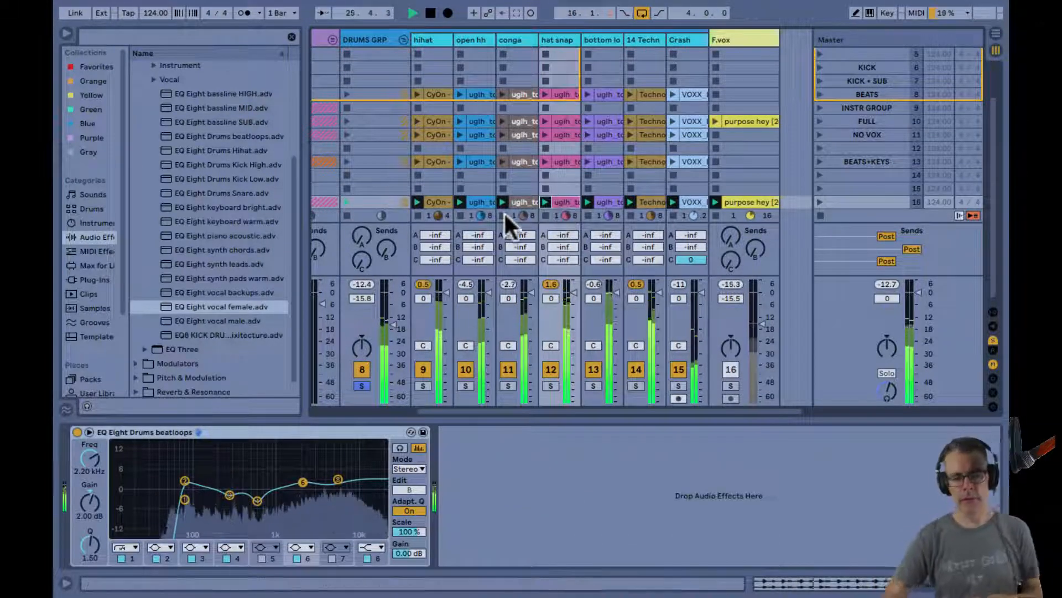
Step: Solo the conga track and open its playing clip in scene 16
click(508, 384)
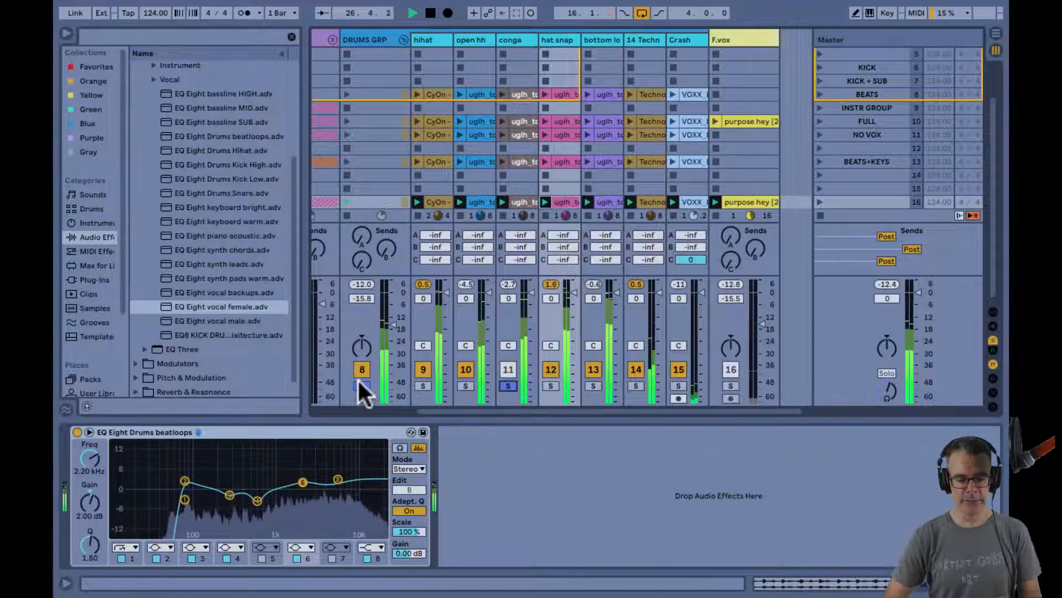
click(522, 200)
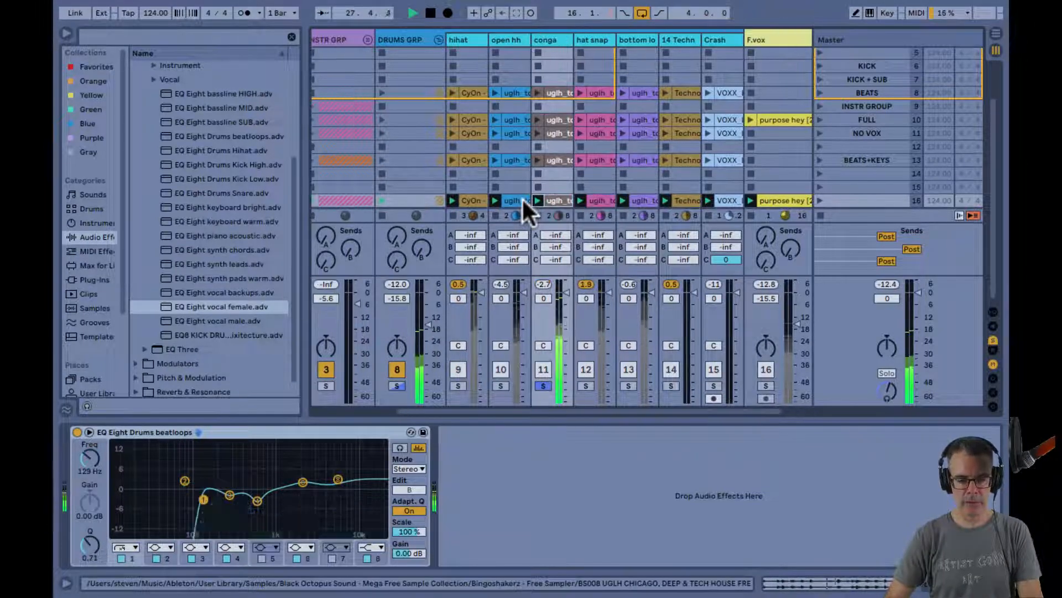
double_click(554, 199)
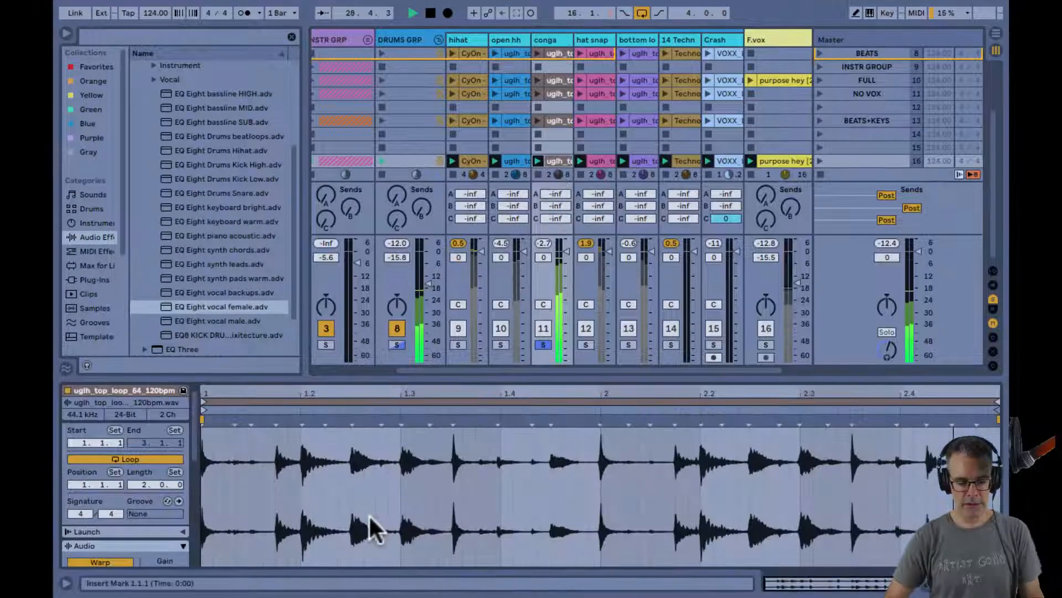
Step: Try reversing the conga loop's sample
scroll(157, 499, down, 5)
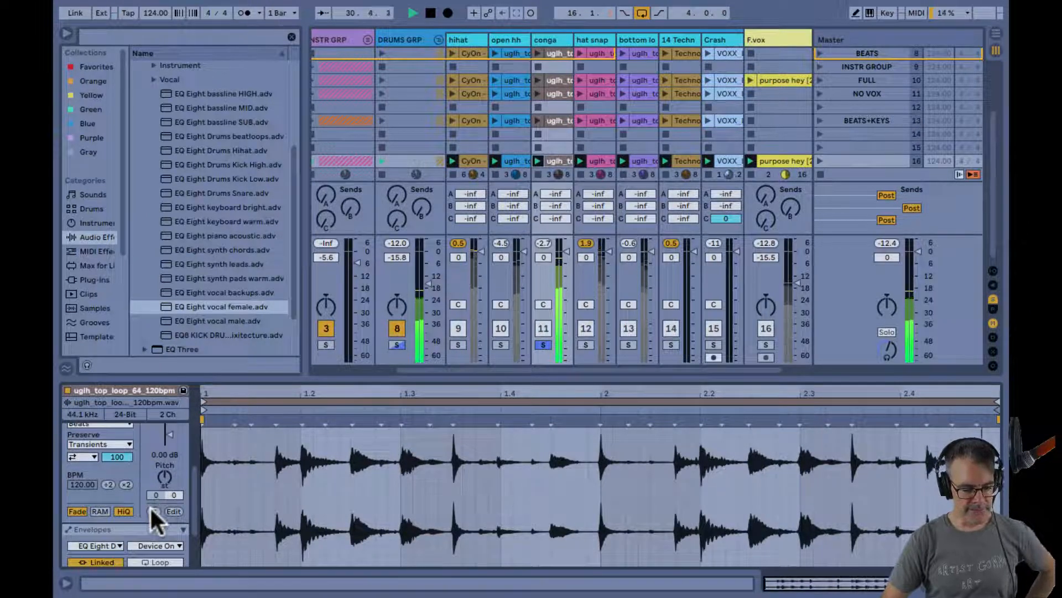
click(153, 510)
click(153, 509)
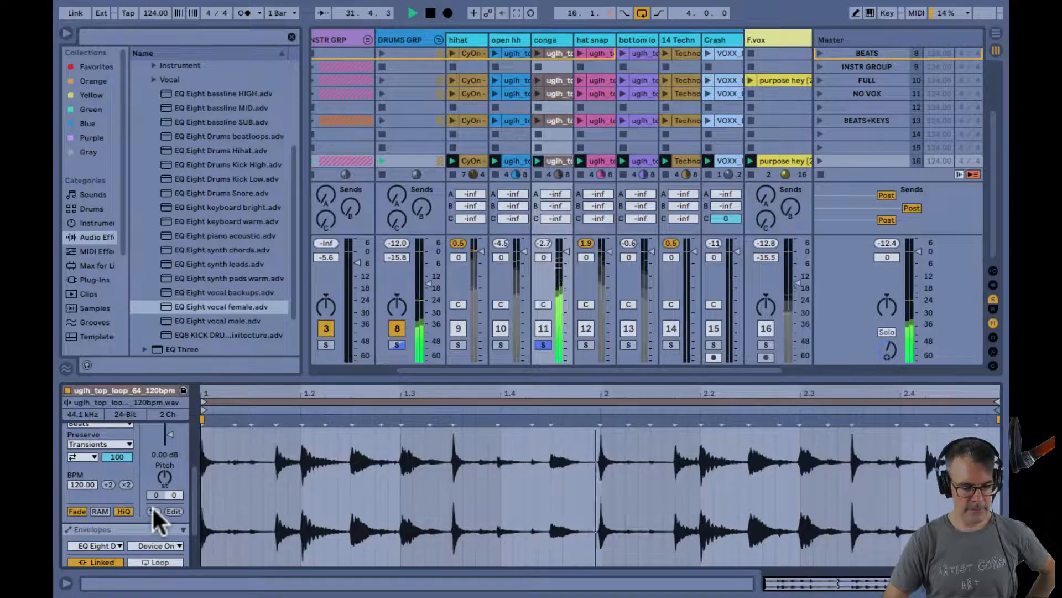
Step: Turn off transient looping in the conga clip, set its transient envelope to 53 and unsolo the track
scroll(153, 509, down, 3)
scroll(151, 506, up, 3)
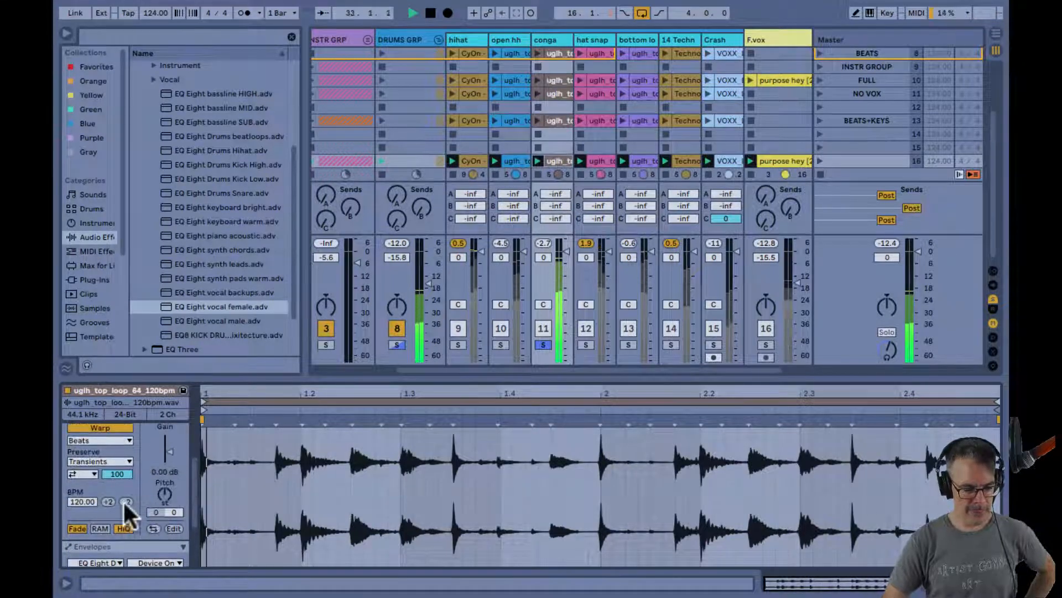
click(89, 474)
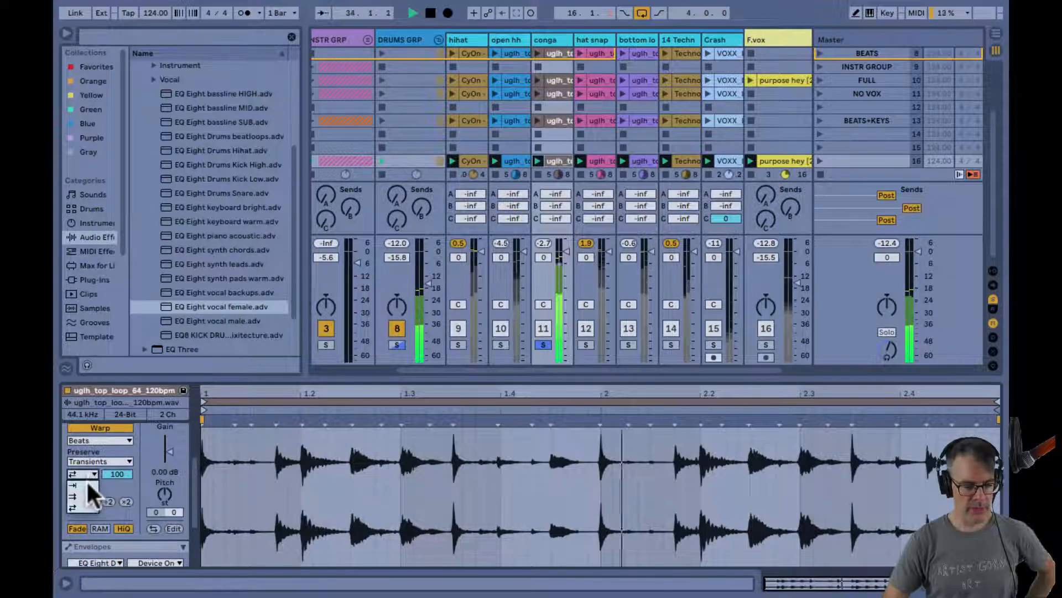
click(88, 481)
drag(115, 474, 114, 474)
click(543, 344)
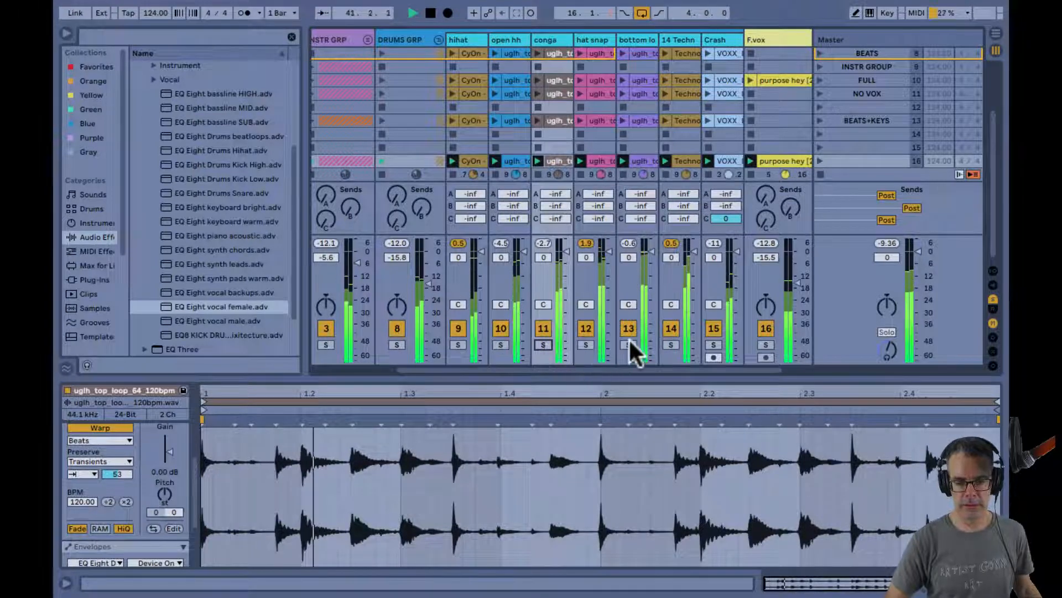
Step: Solo the hat snap track, turn off transient looping in its scene 16 clip, set the transient envelope to 44 and unsolo it
click(586, 344)
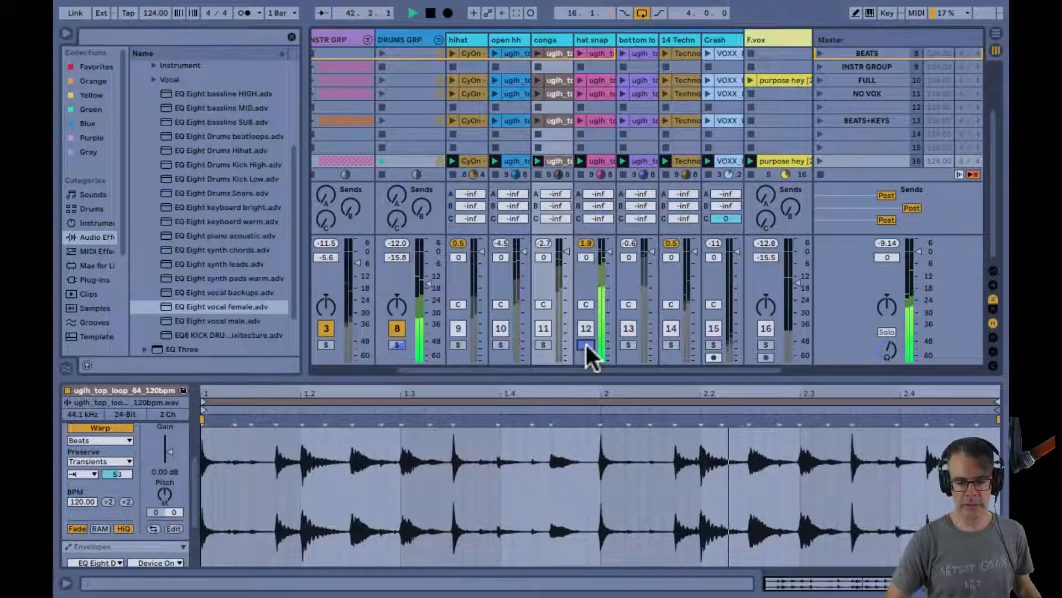
click(590, 159)
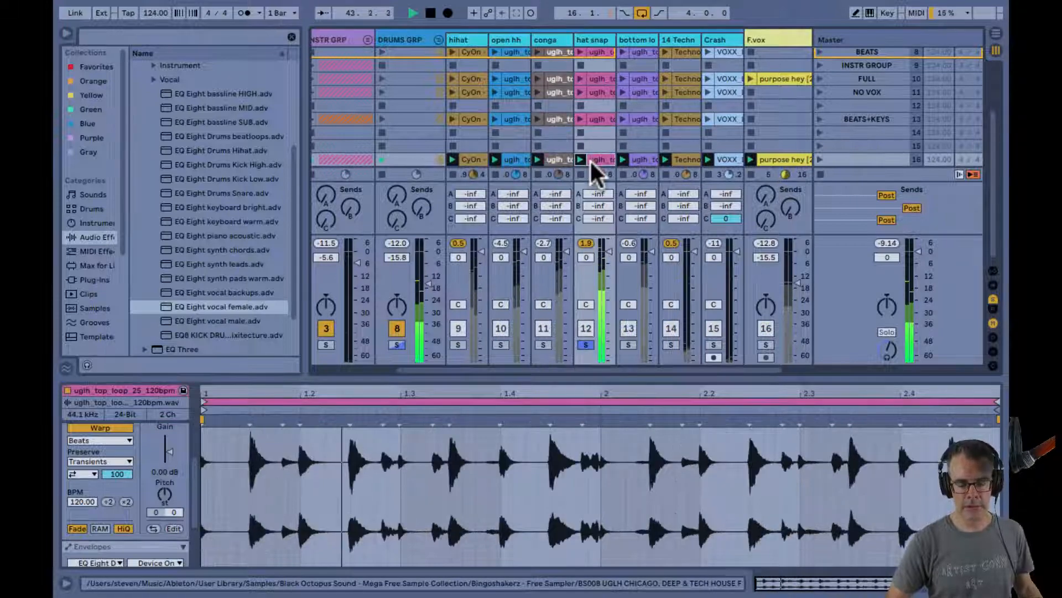
click(83, 470)
click(83, 480)
drag(118, 469, 117, 470)
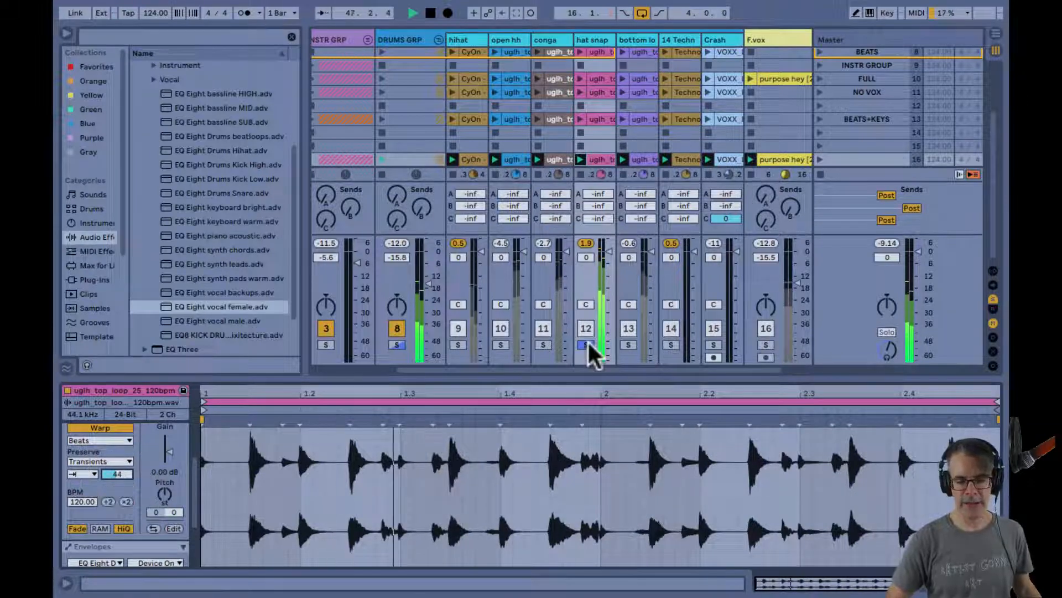
click(588, 342)
Step: Audition the bottom lo track in solo with its scene 16 clip open, then unsolo it
click(629, 343)
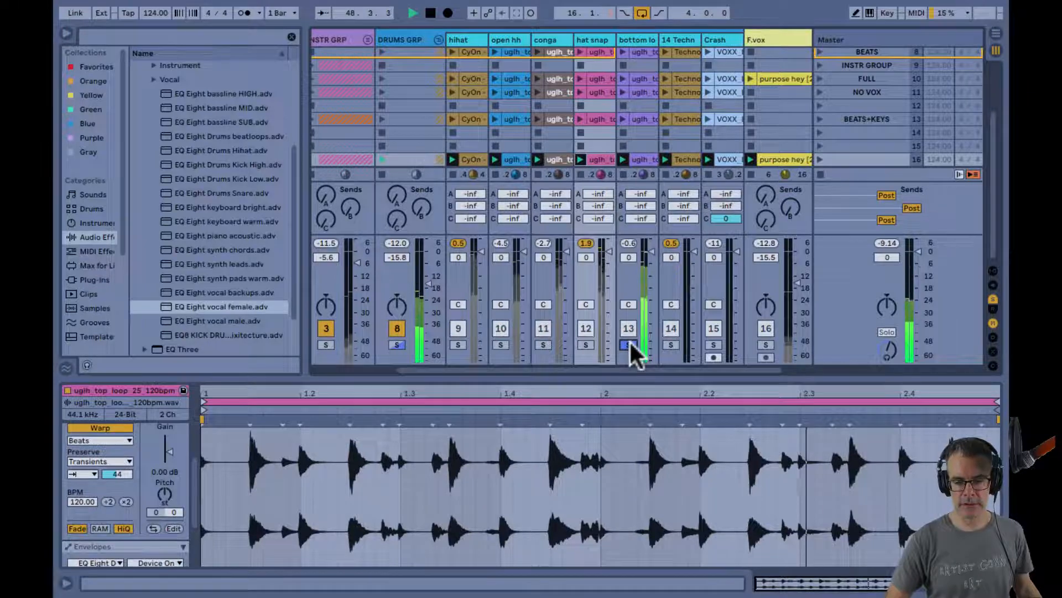
click(642, 158)
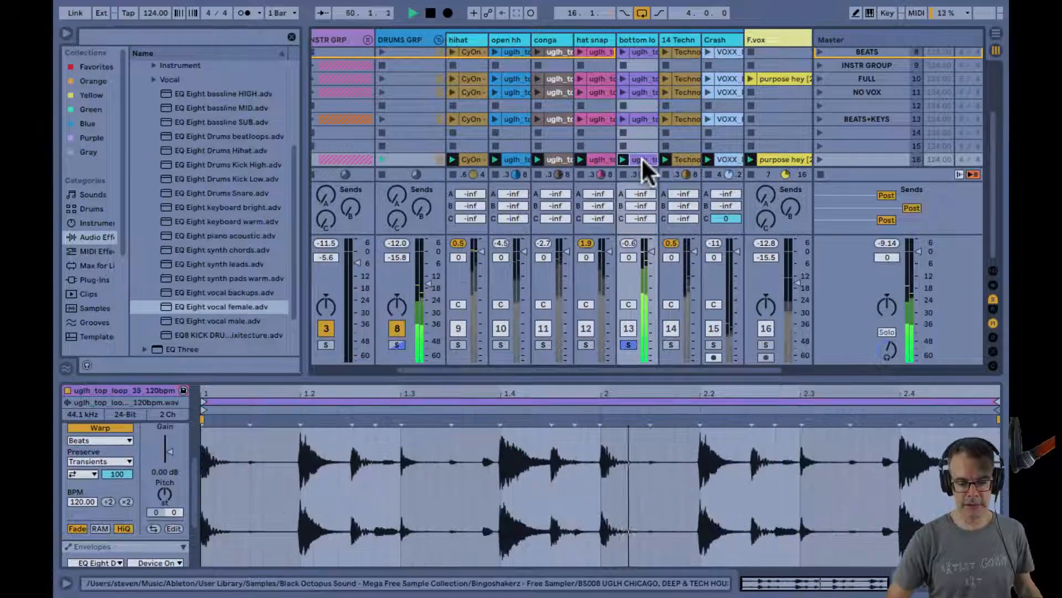
click(628, 344)
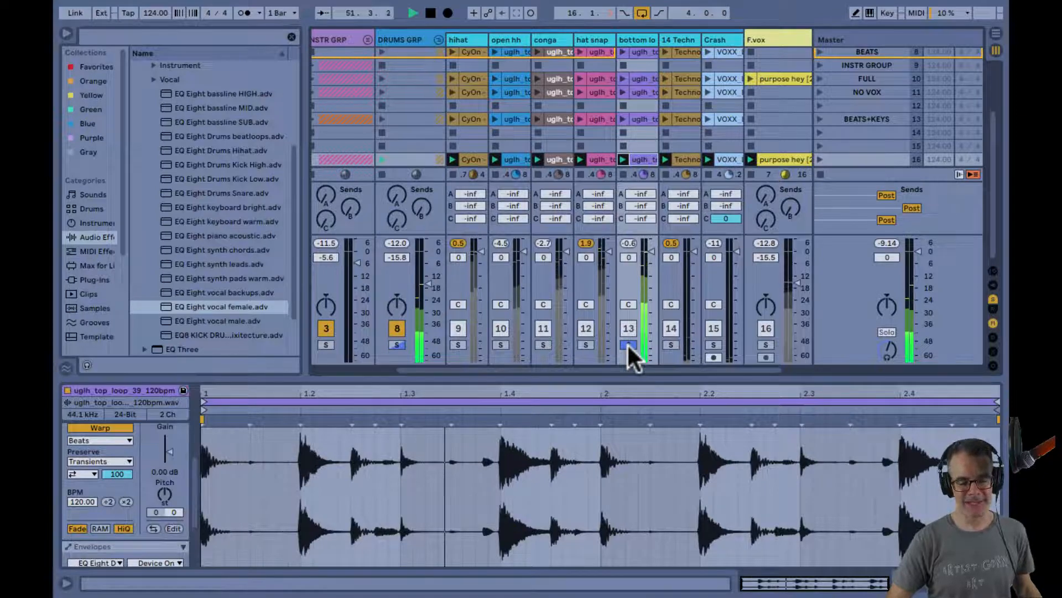
Step: Mute the hihat, open hh and F.vox tracks
click(458, 327)
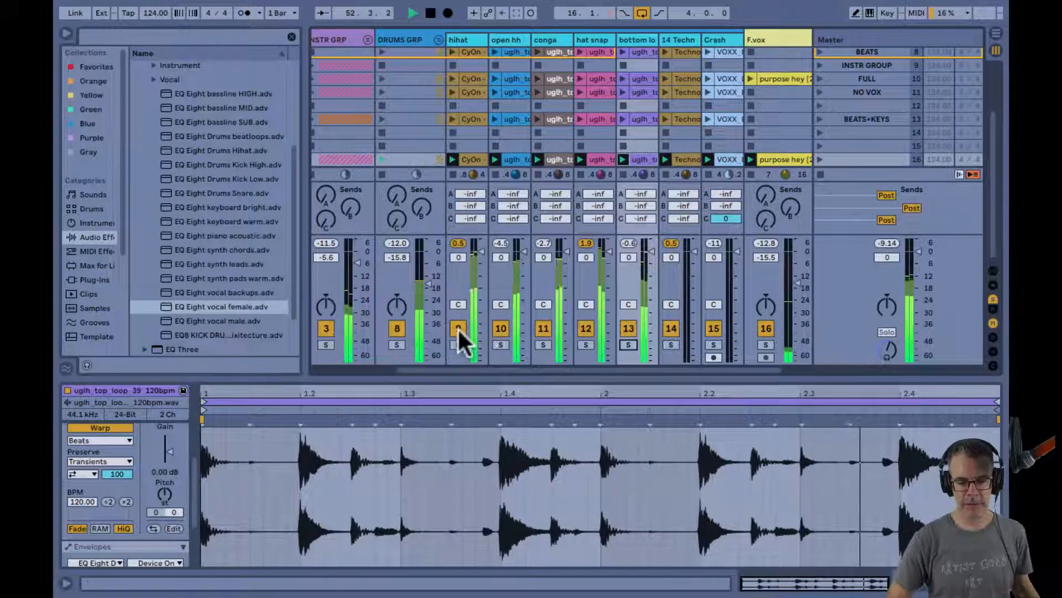
click(500, 327)
scroll(645, 316, right, 2)
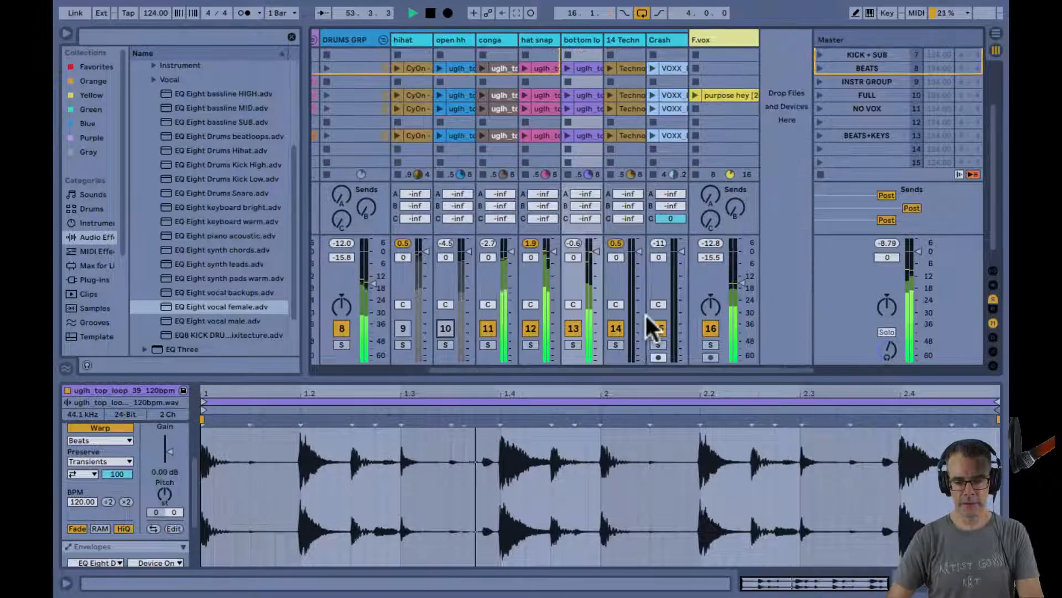
click(712, 329)
scroll(654, 330, left, 3)
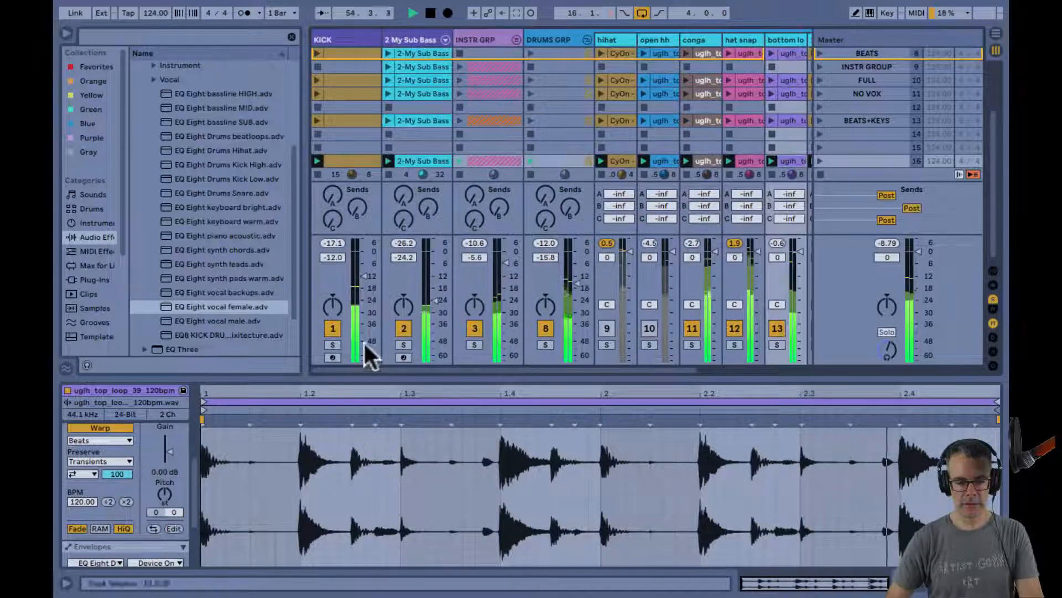
Step: Mute the KICK, My Sub Bass, INSTR GRP, 14 Techn and Crash tracks
click(334, 327)
click(402, 328)
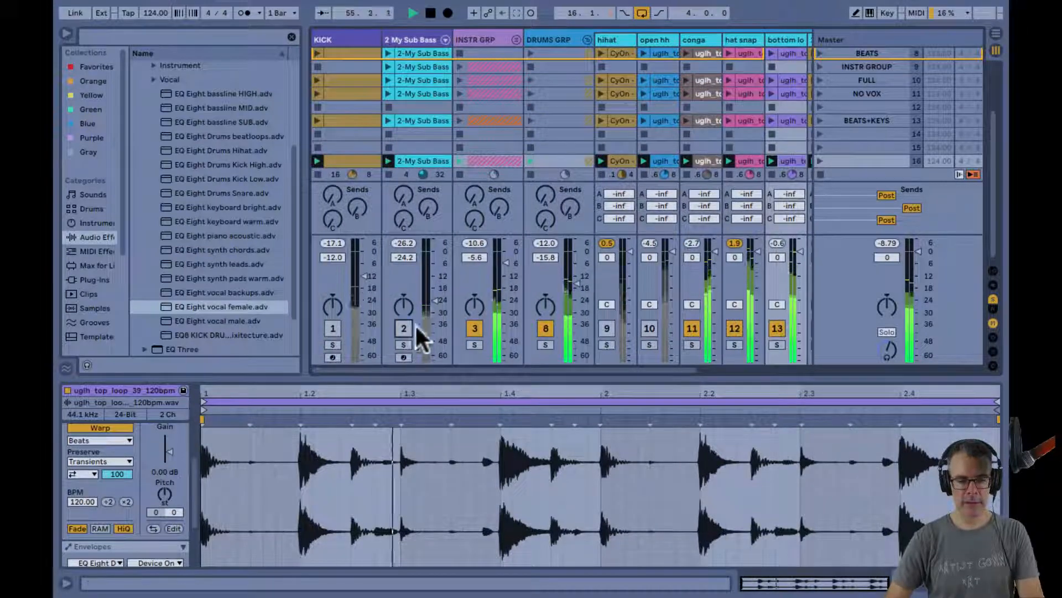
click(476, 328)
scroll(481, 327, right, 3)
scroll(479, 326, right, 1)
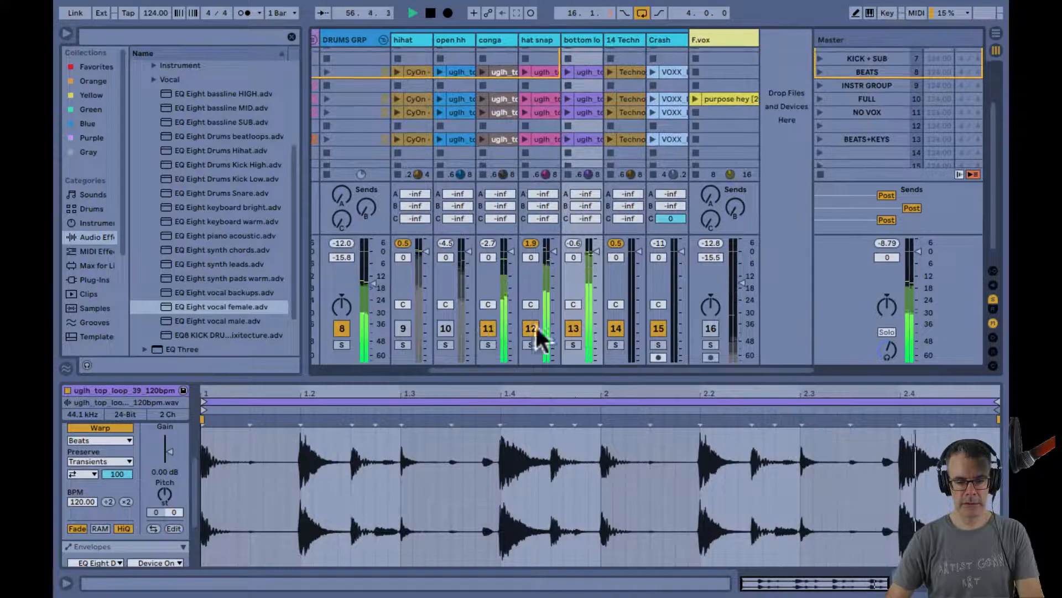
click(616, 328)
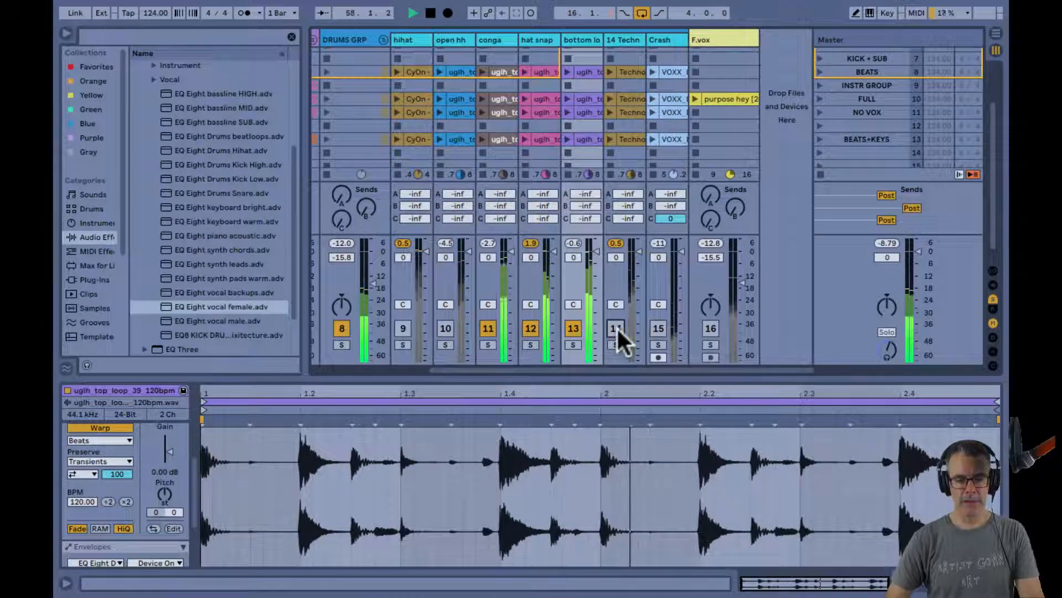
Step: Mute the conga and bottom lo tracks so that hat snap is the only active loop in the drum group
click(487, 328)
click(529, 326)
click(574, 328)
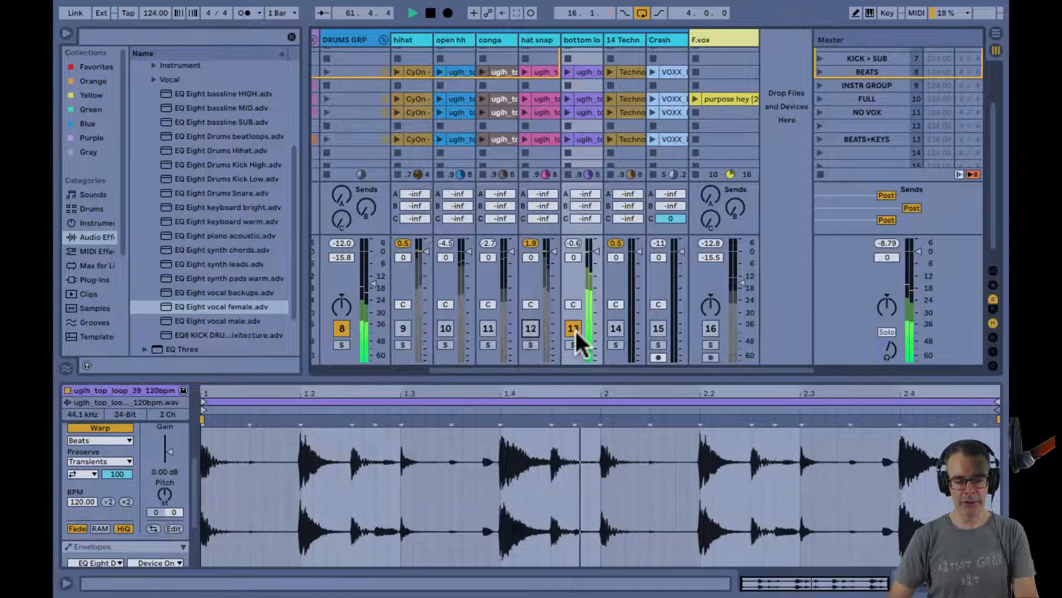
click(529, 327)
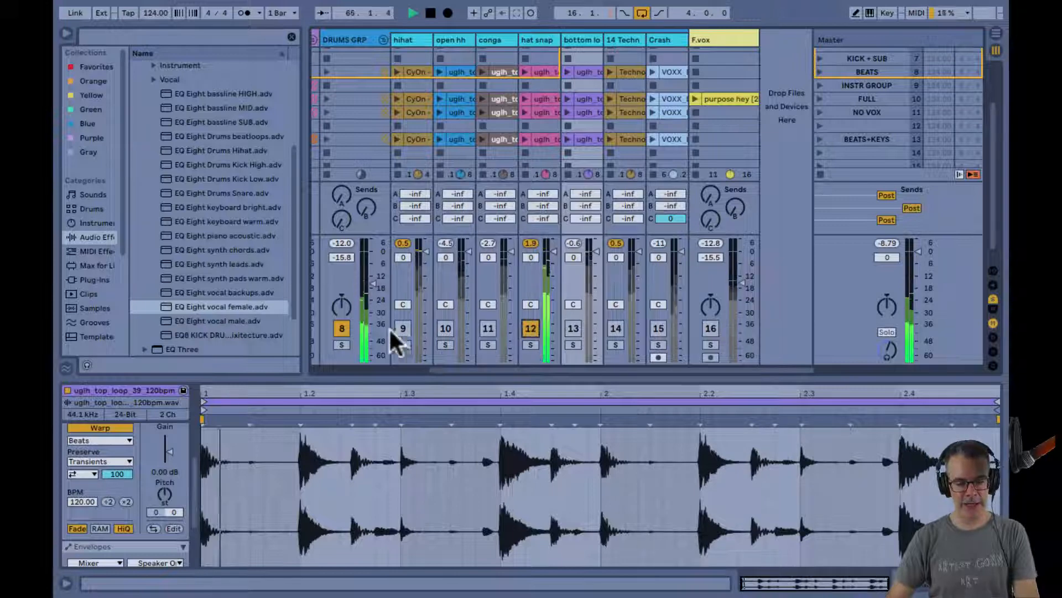
Step: Unmute the hihat and open hh tracks, panning hihat to 6L and open hh to 9R
click(404, 326)
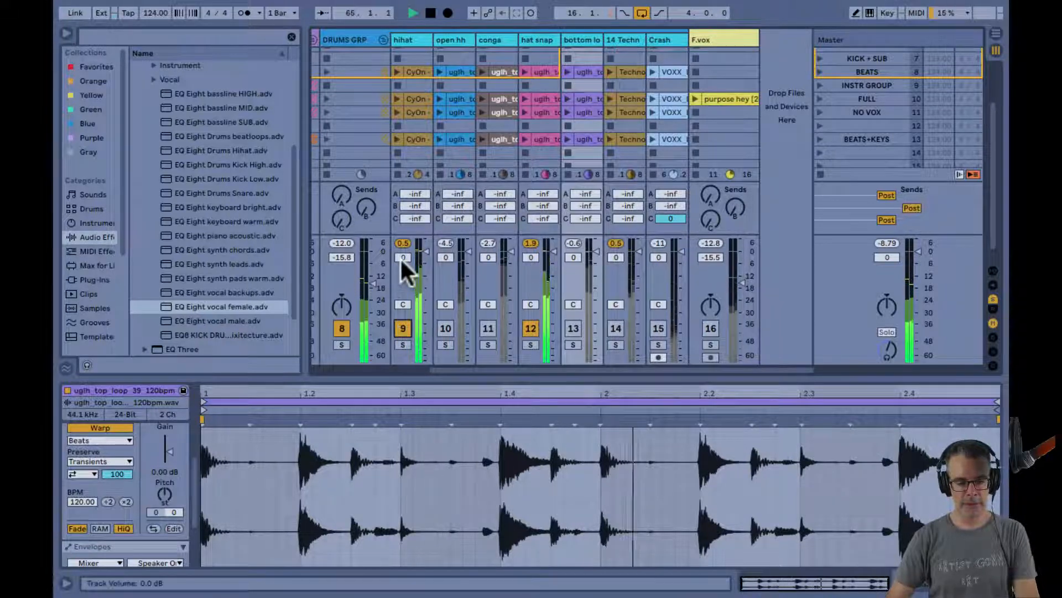
drag(403, 304, 447, 305)
click(444, 327)
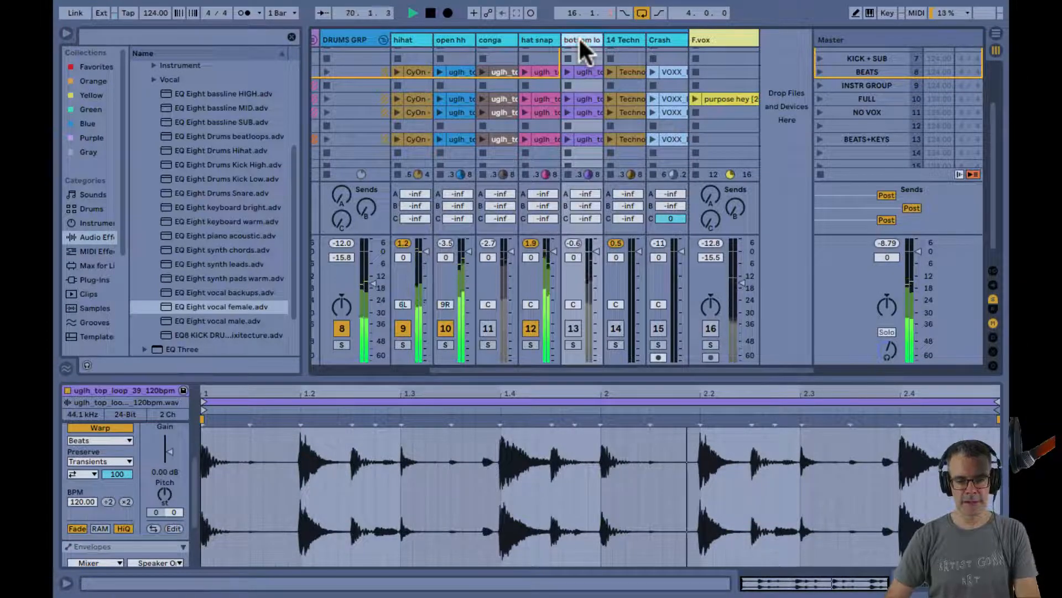
Step: Stop playback, move the hat snap track between hihat and open hh, and restart playback
click(541, 37)
key(space)
drag(542, 37, 444, 38)
click(444, 37)
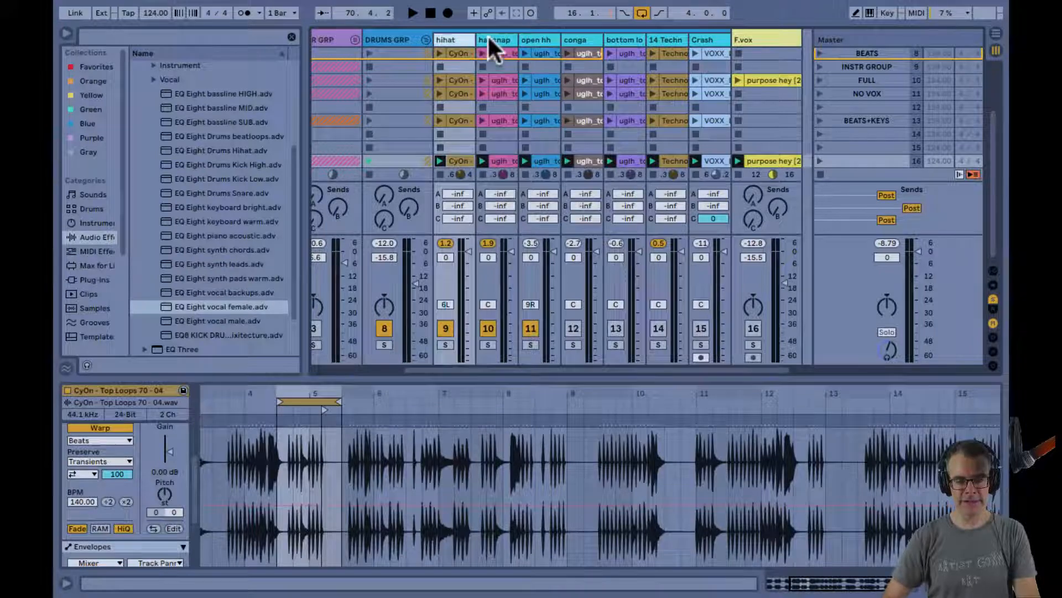
click(487, 35)
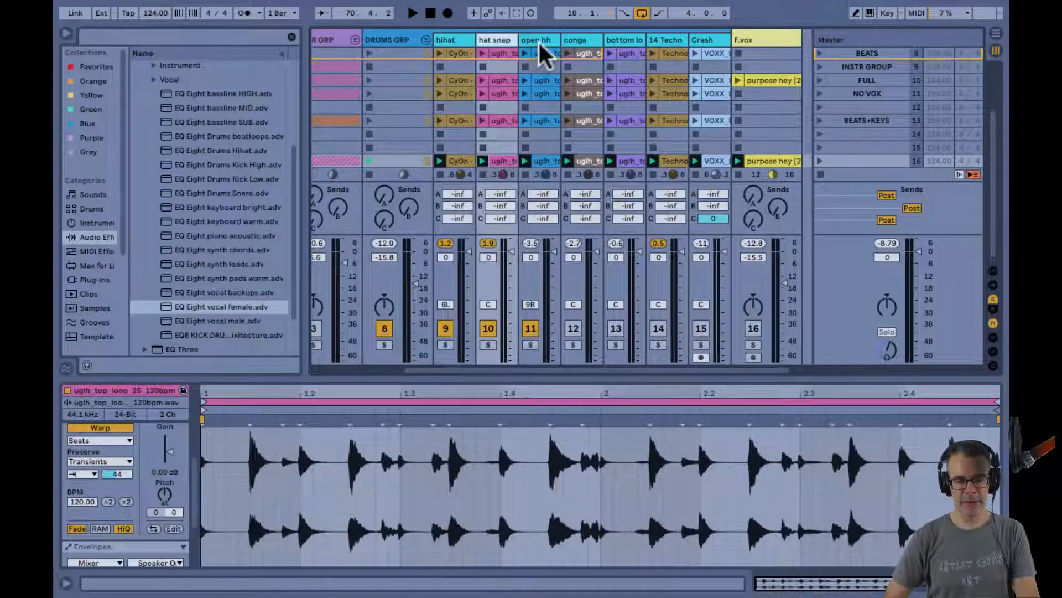
key(space)
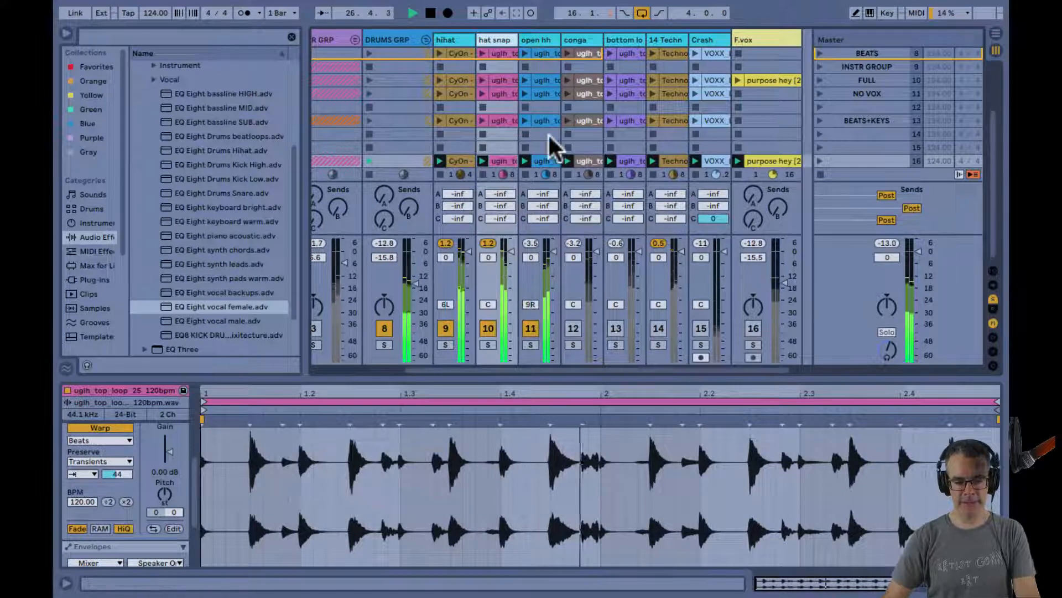
Step: Stop playback and widen the hihat, hat snap and open hh tracks together to reveal their full mixer controls
key(space)
click(530, 41)
shift+click(450, 37)
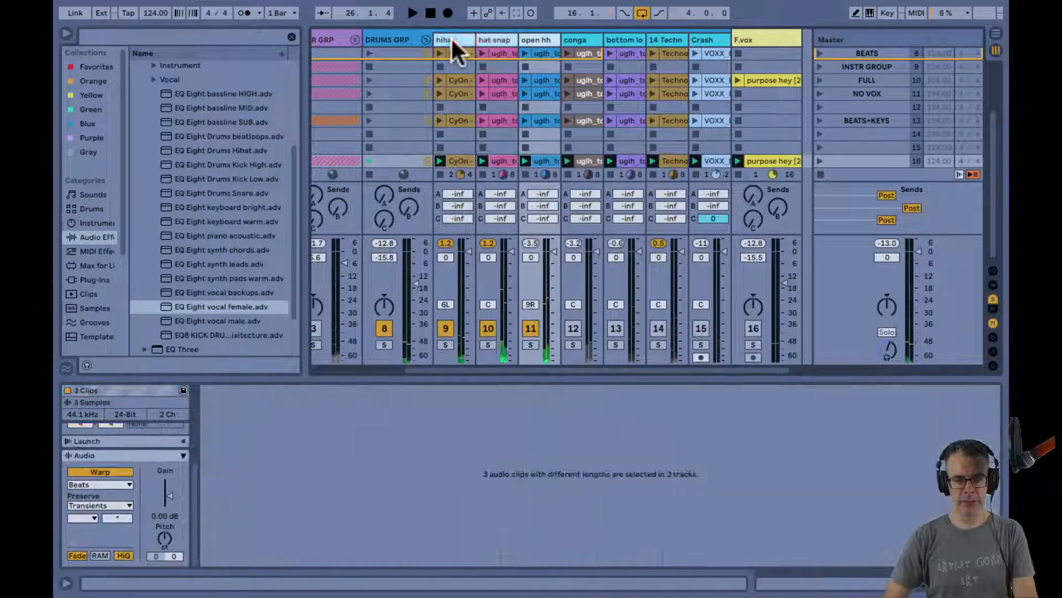
drag(476, 35, 490, 35)
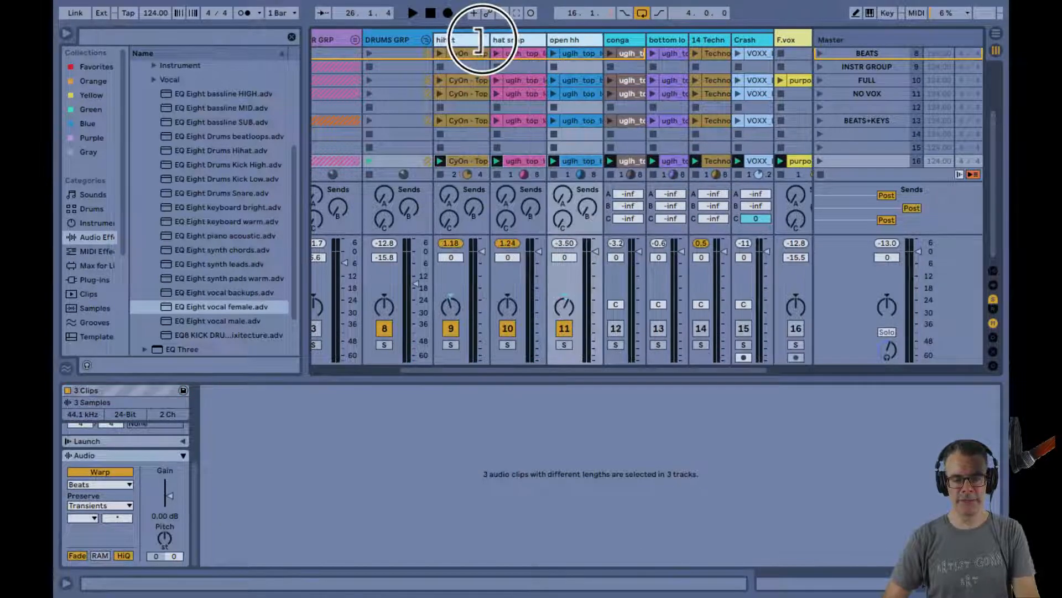
click(467, 89)
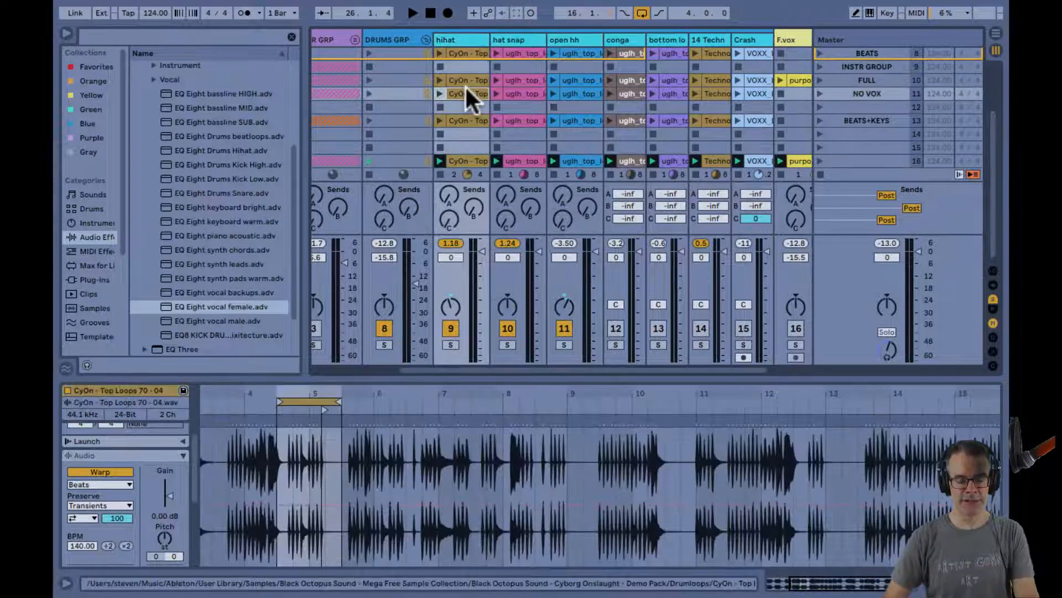
Step: Resume playback, widen the opposite panning of hihat and open hh, and lower open hh to -5.3 dB and hihat to -8.5 dB
key(space)
click(450, 301)
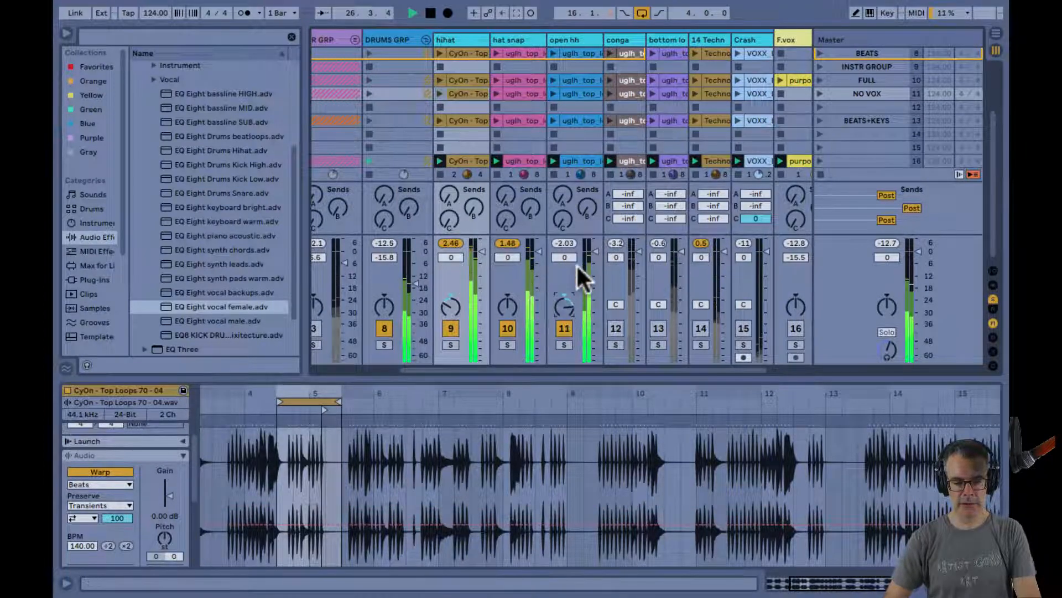
drag(595, 253, 594, 261)
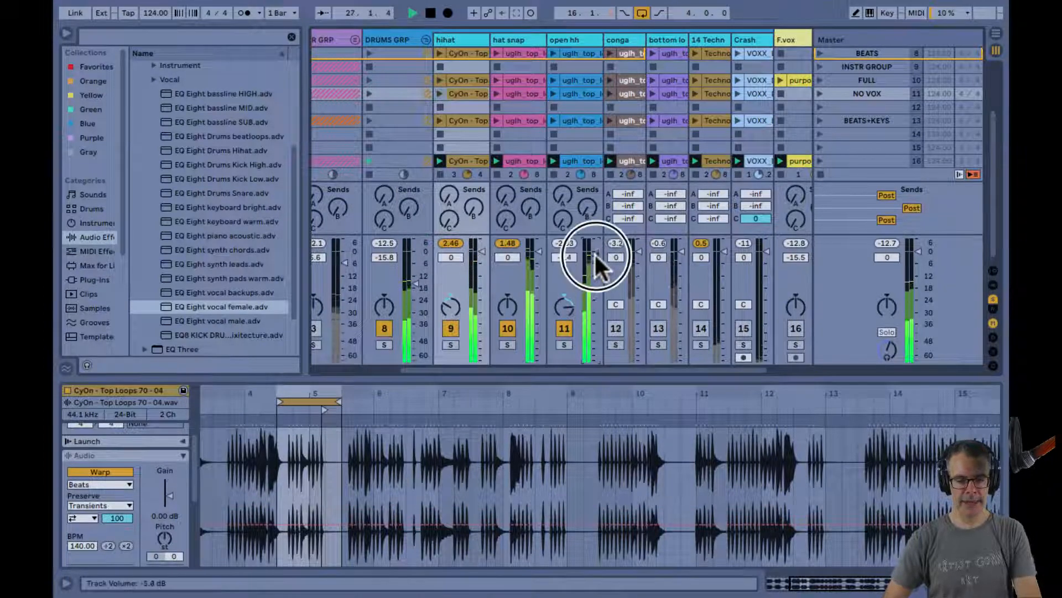
click(483, 252)
drag(483, 253, 482, 269)
Step: Unmute KICK and bottom lo, lower bottom lo to -8.0 dB and check it briefly in solo
scroll(464, 331, left, 1)
scroll(463, 330, left, 3)
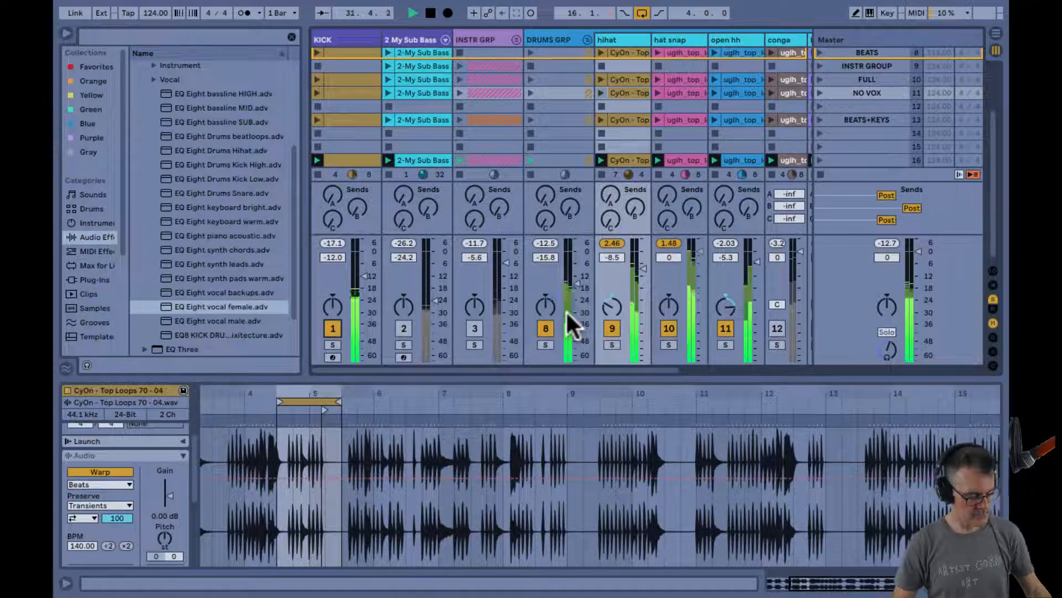
scroll(581, 323, right, 5)
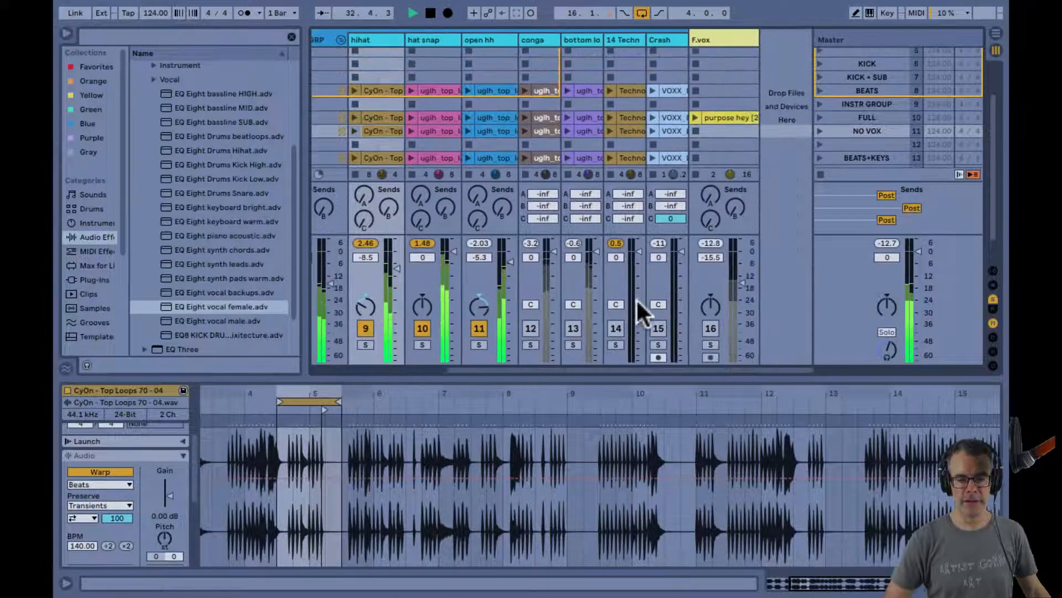
drag(599, 295, 579, 333)
click(574, 343)
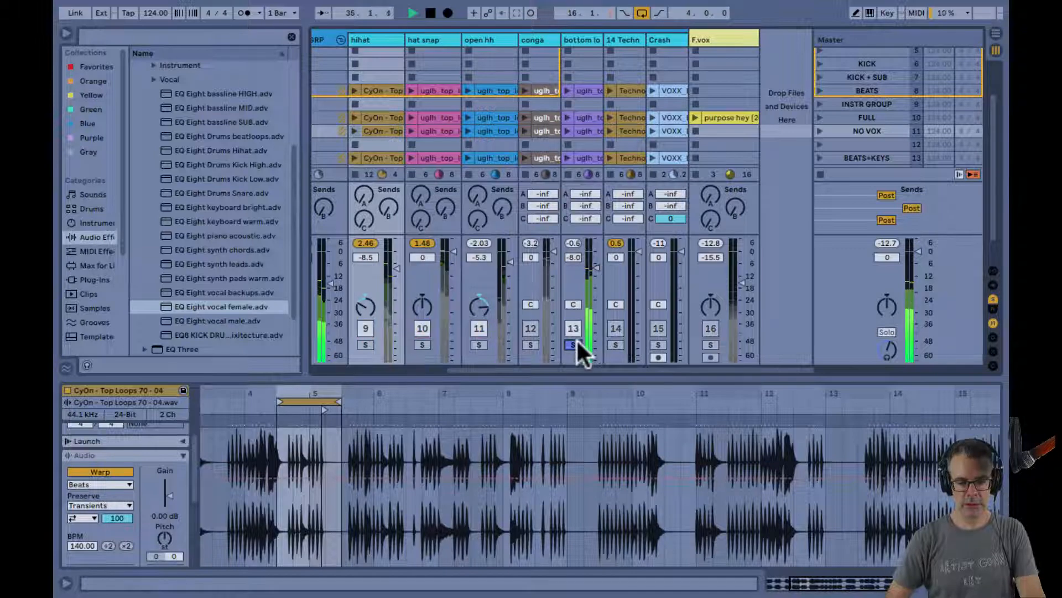
click(573, 344)
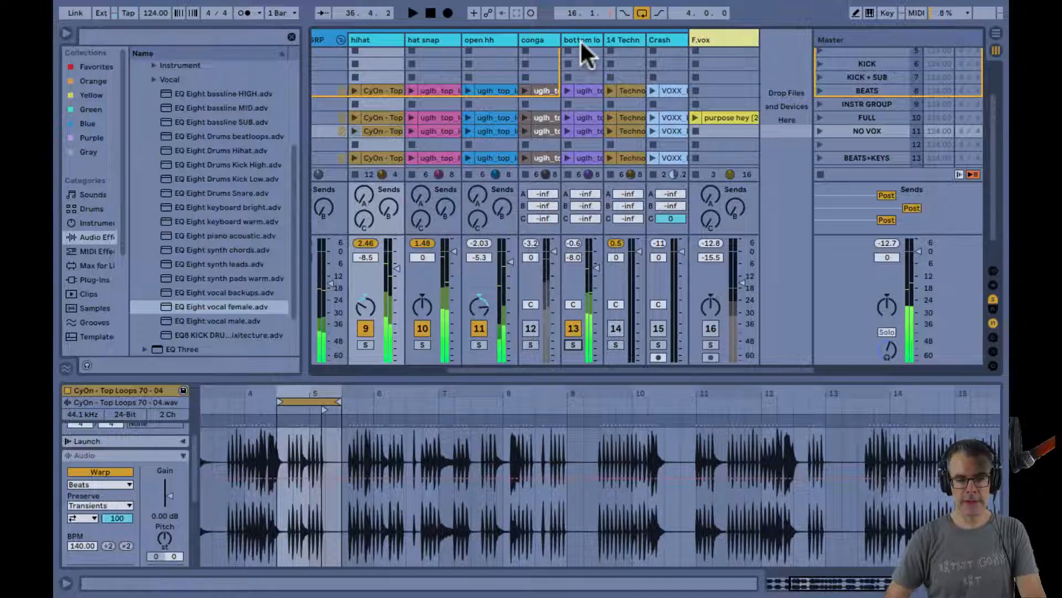
Step: Stop playback and move the bottom lo track between open hh and conga
click(580, 39)
drag(582, 35, 529, 41)
scroll(529, 39, left, 1)
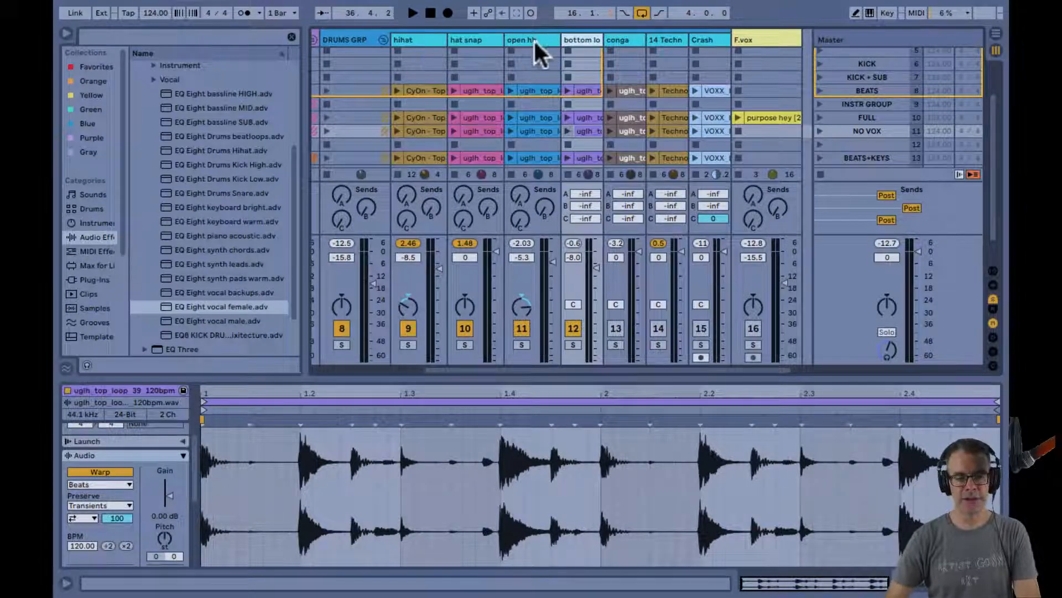
Step: Restart playback and compare the drums with the bottom lo track muted and unmuted
click(423, 39)
key(space)
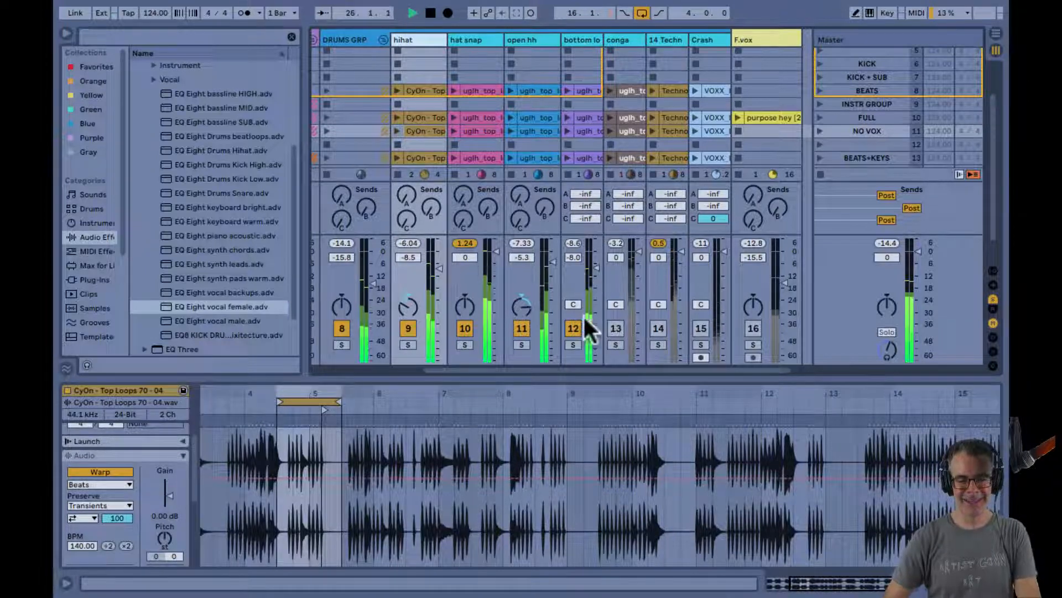
click(573, 327)
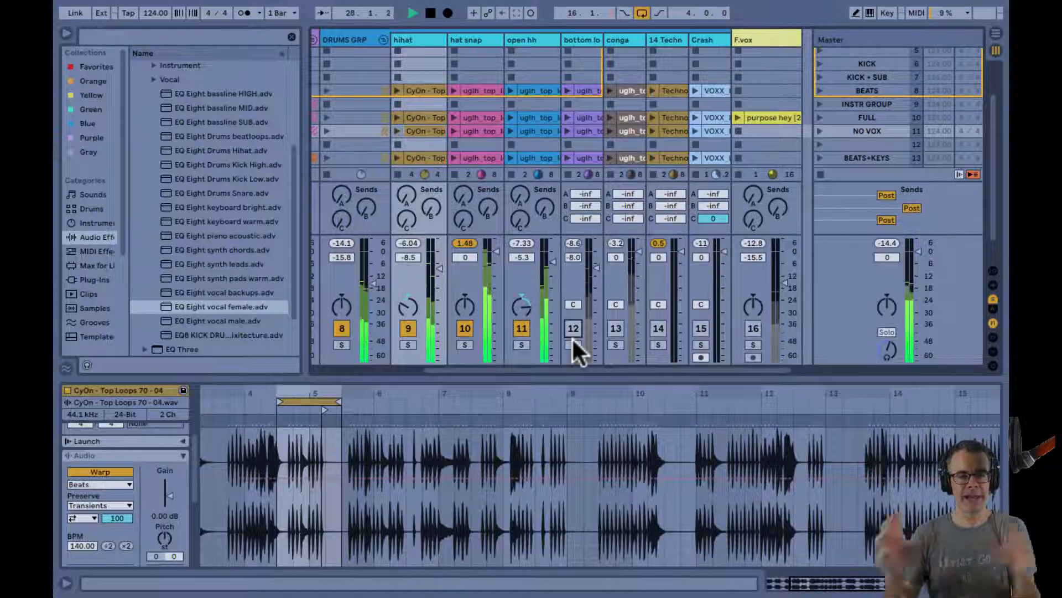
click(574, 327)
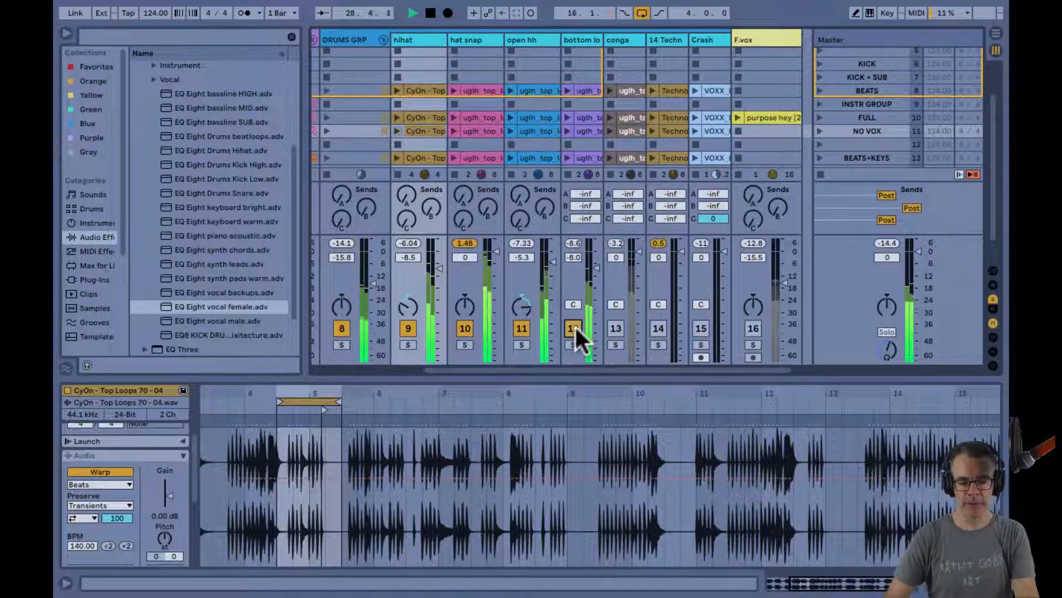
Step: Raise bottom lo to -3.5 dB and mute open hh, hat snap and hihat to hear it among the drum tracks
click(596, 264)
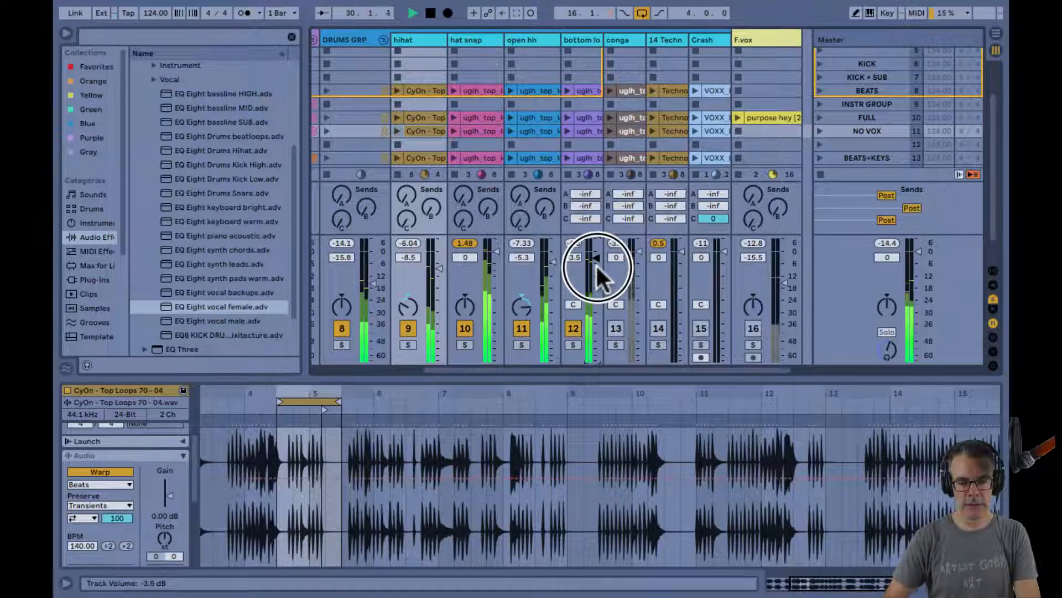
click(521, 328)
click(464, 328)
click(408, 328)
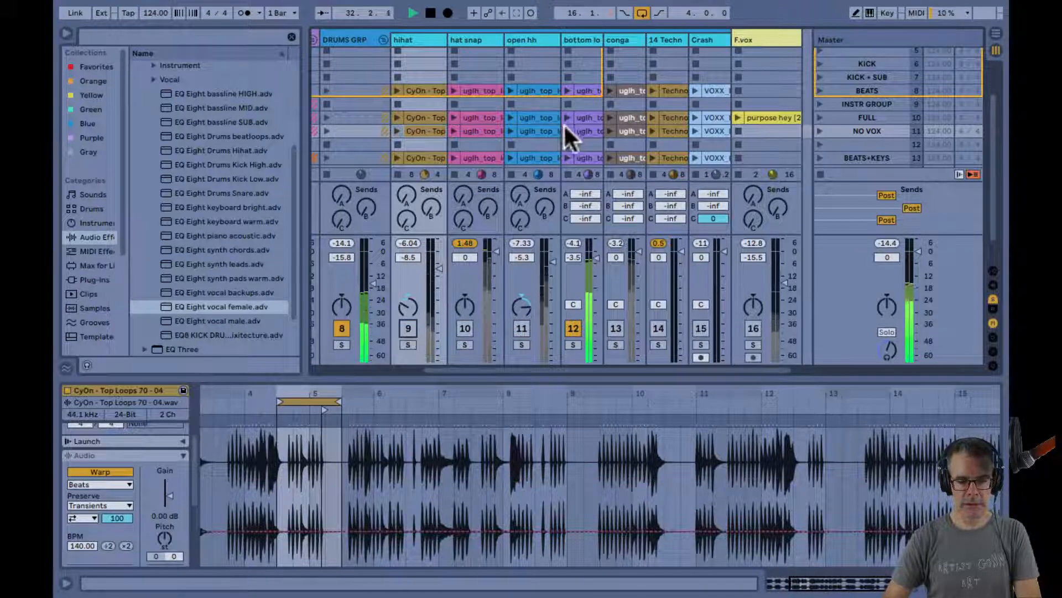
Step: Open the playing bottom lo clip and shorten its loop to one bar, from 1 to 2
scroll(573, 131, down, 3)
click(594, 157)
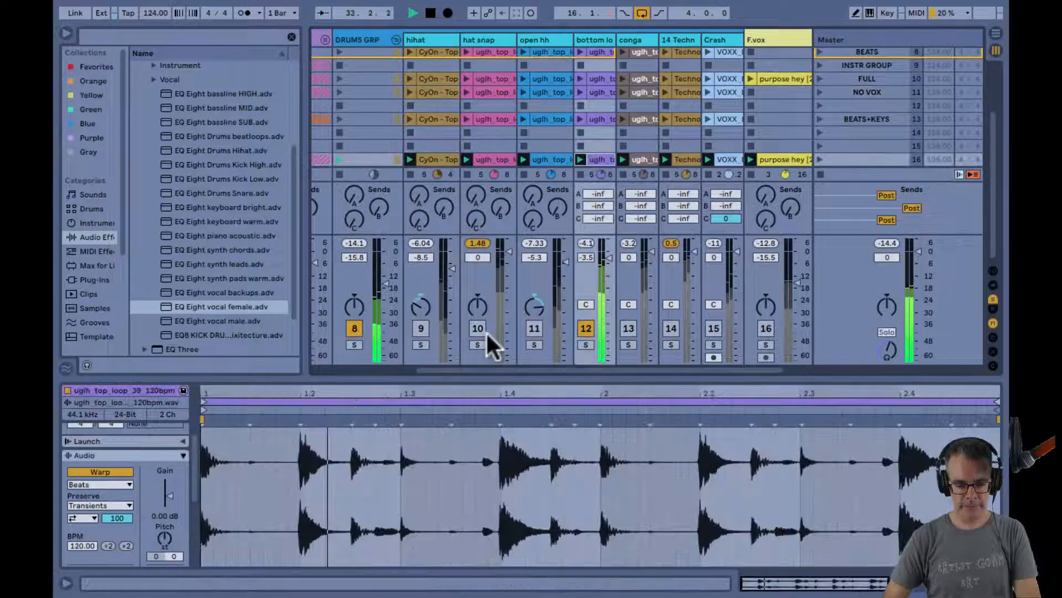
click(532, 402)
key(super+Down)
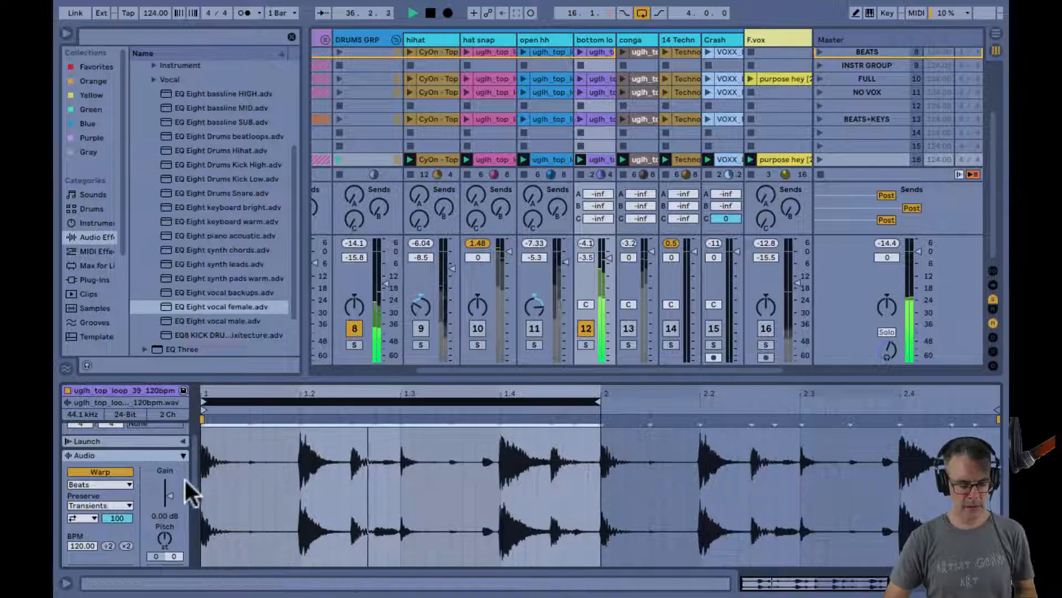
Step: Switch the bottom lo clip's envelope display from Mixer to Clip Gain
scroll(151, 484, down, 8)
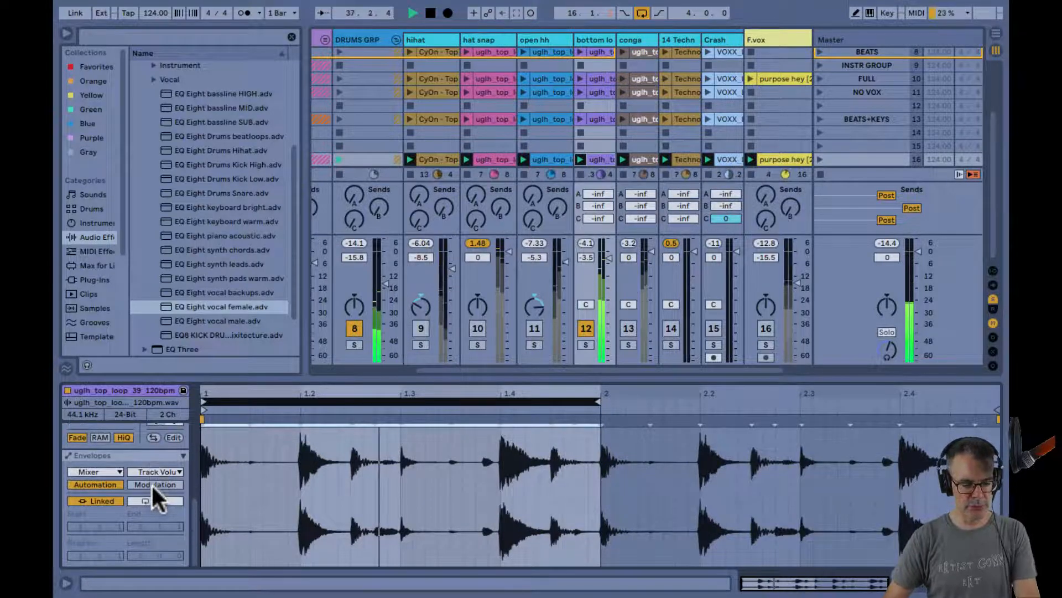
click(154, 470)
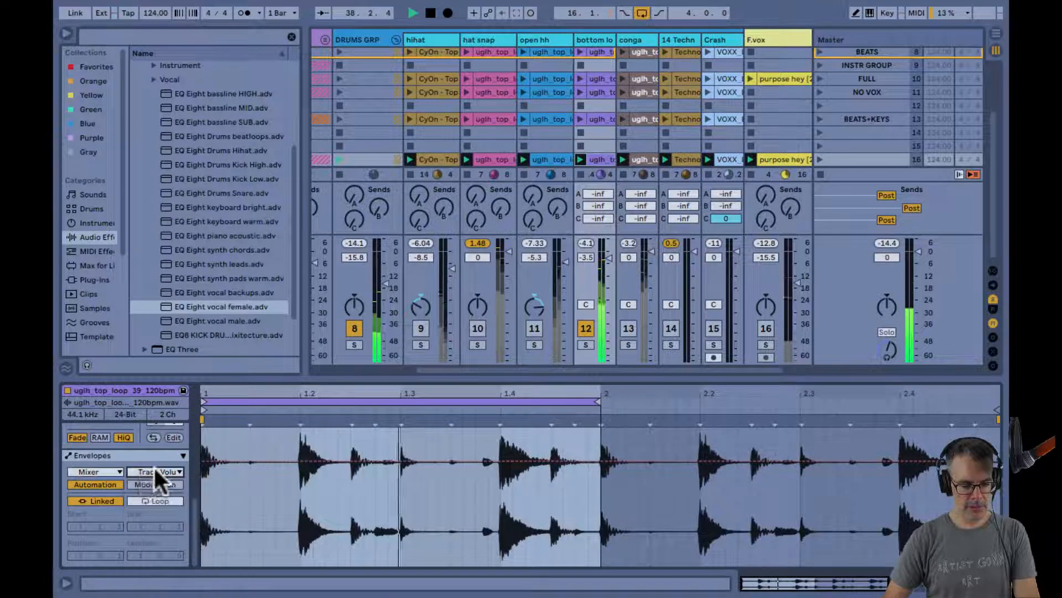
click(154, 468)
click(106, 471)
click(102, 482)
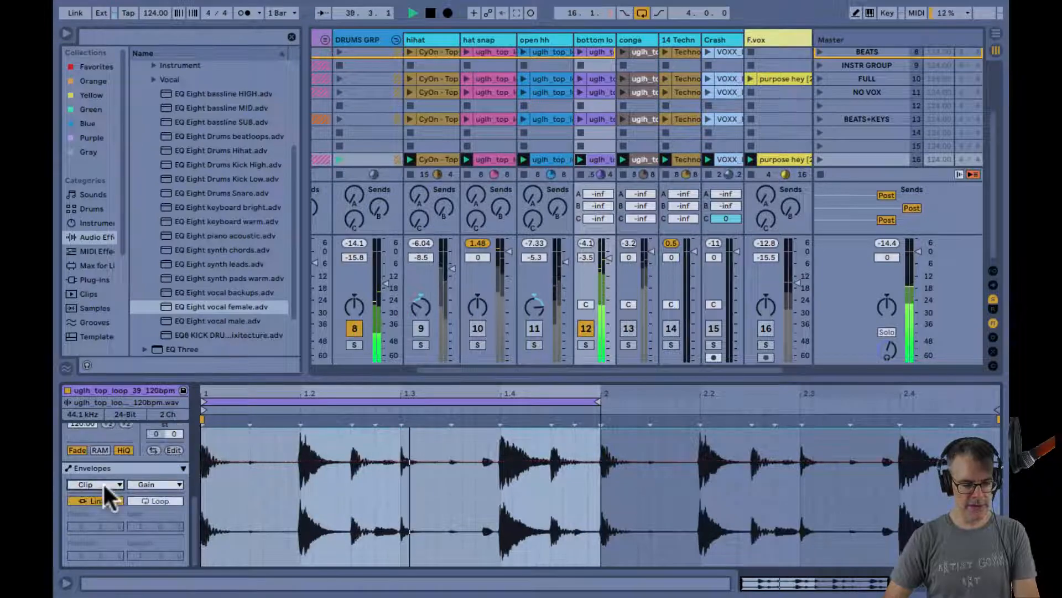
Step: Draw the bottom lo clip's gain down to 0% over the hits at 1.2.3 to 1.3 and 1.4.3 to 2
key(b)
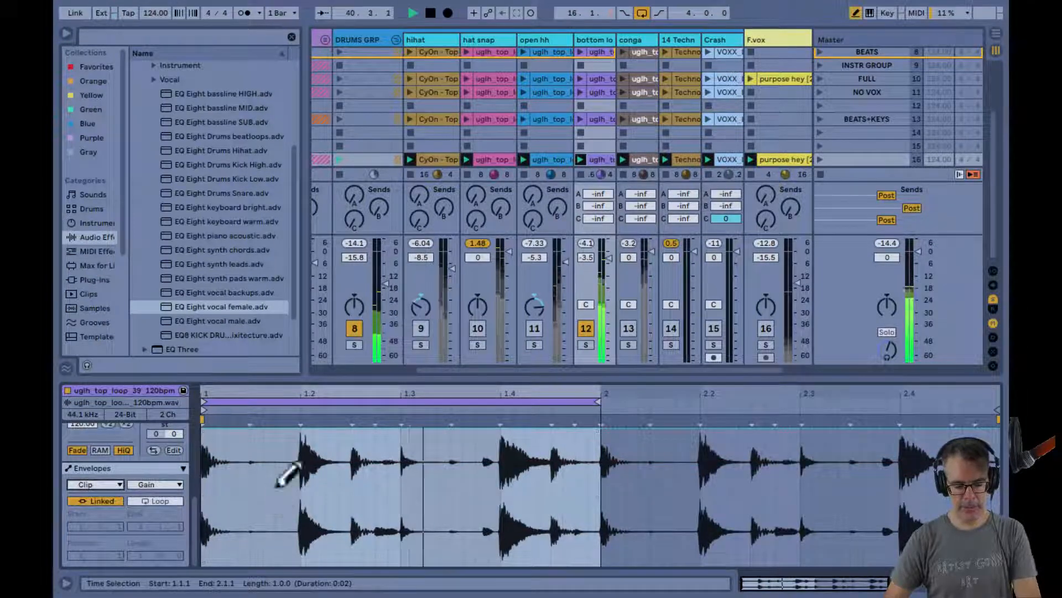
click(554, 534)
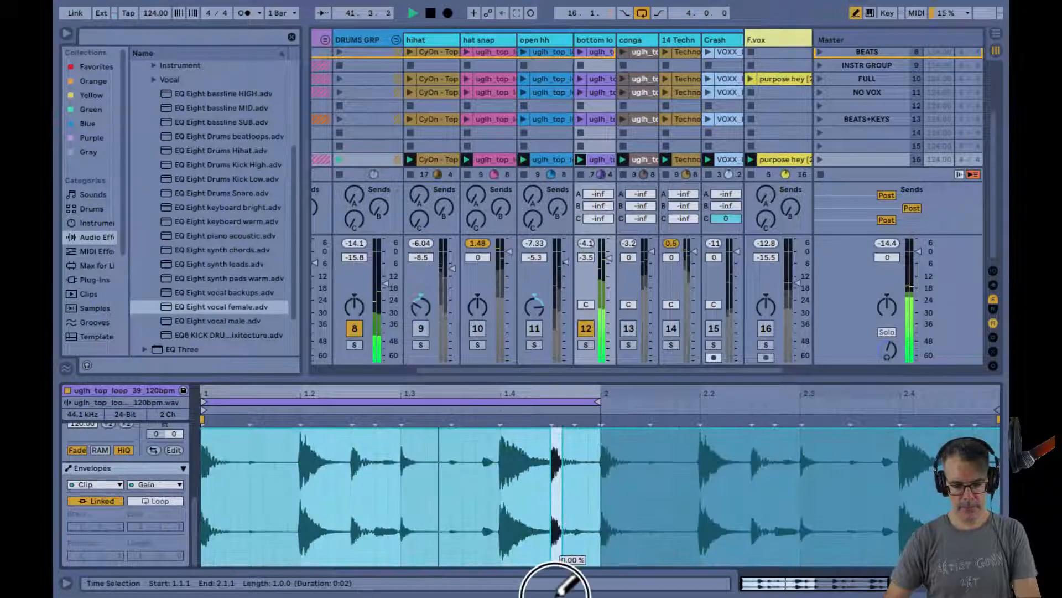
click(355, 532)
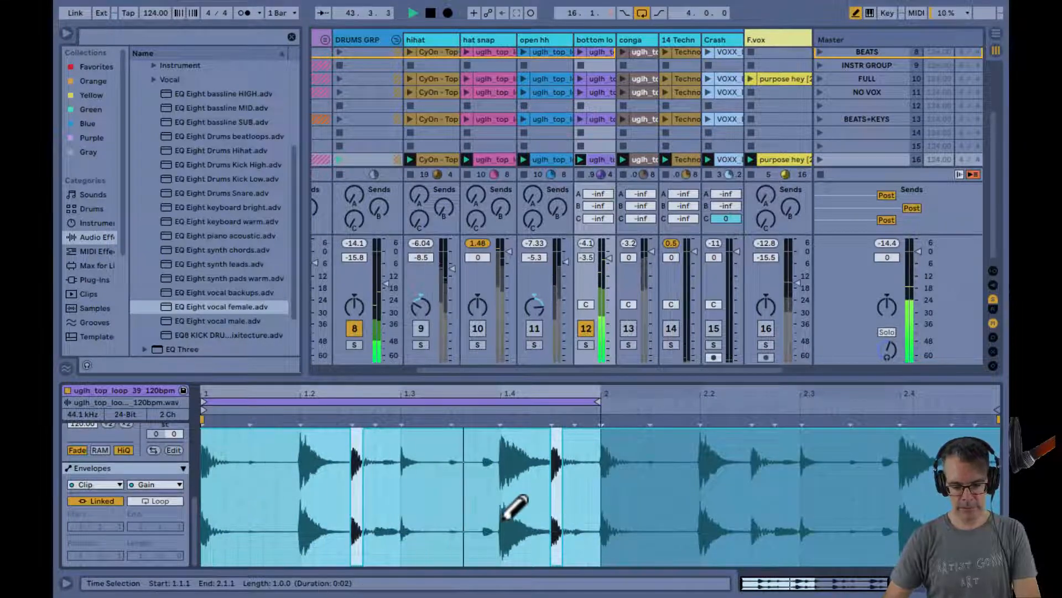
click(372, 562)
drag(374, 561, 400, 562)
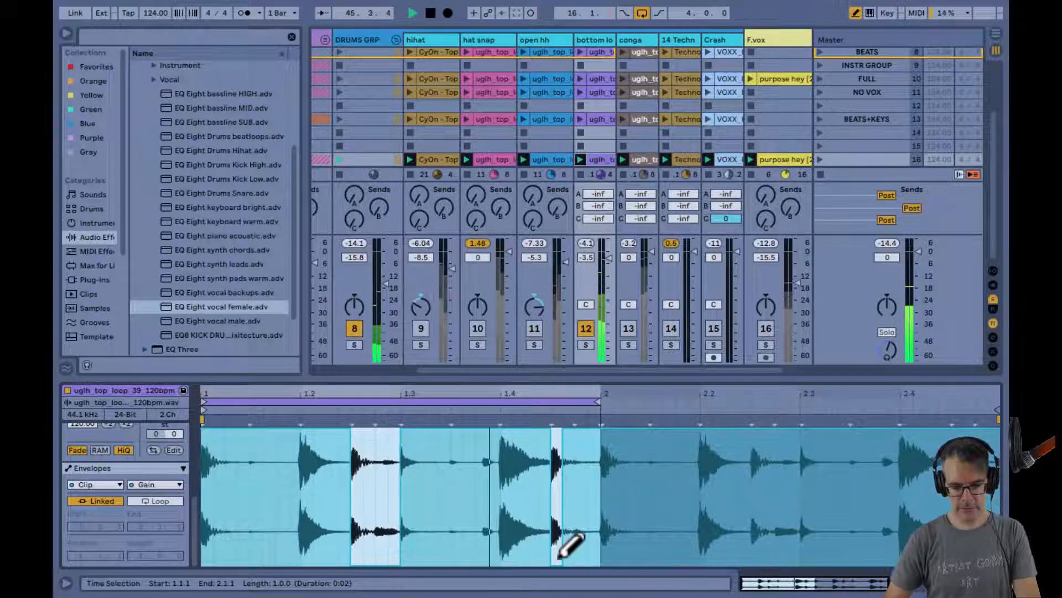
mouse_move(560, 558)
mouse_down()
mouse_move(570, 563)
mouse_move(576, 551)
mouse_move(611, 572)
mouse_move(558, 572)
mouse_up()
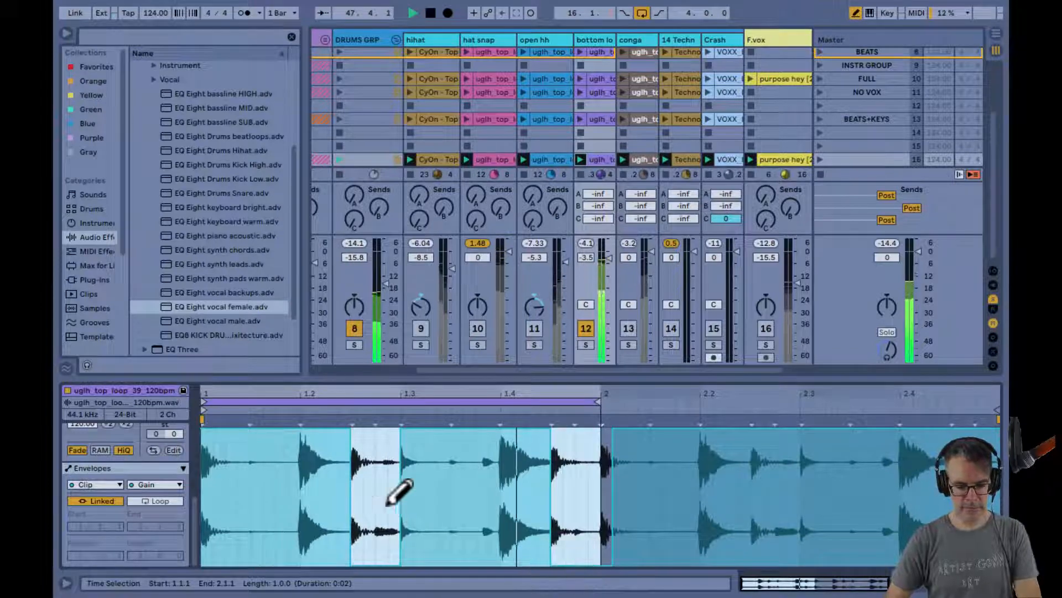
Step: Leave draw mode and turn the gain drop at 1.4.3 of the bottom lo clip into a sloped fade starting from about 1.4.2
scroll(388, 335, left, 4)
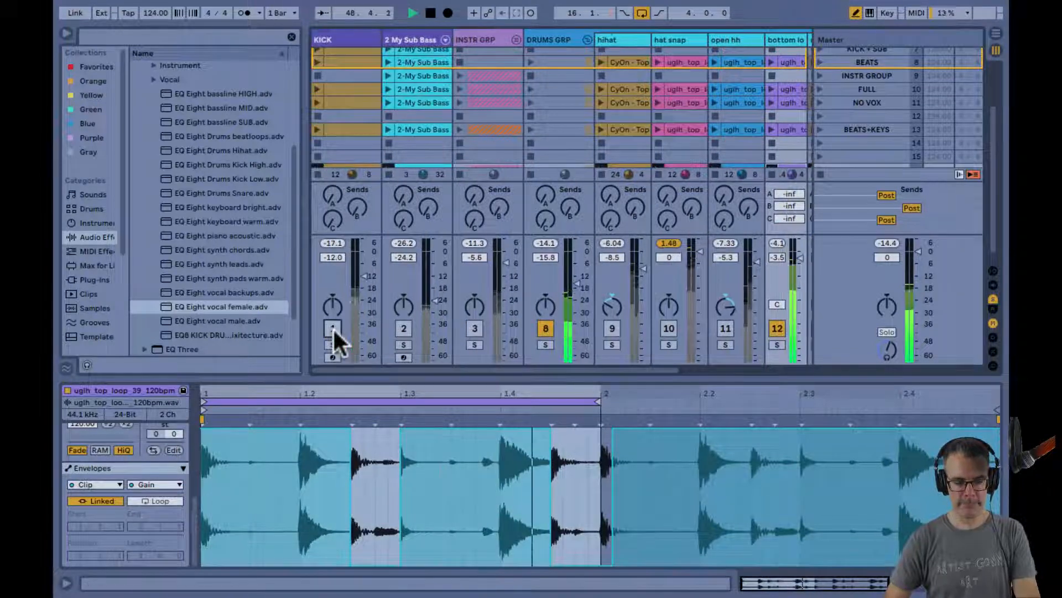
scroll(334, 330, right, 4)
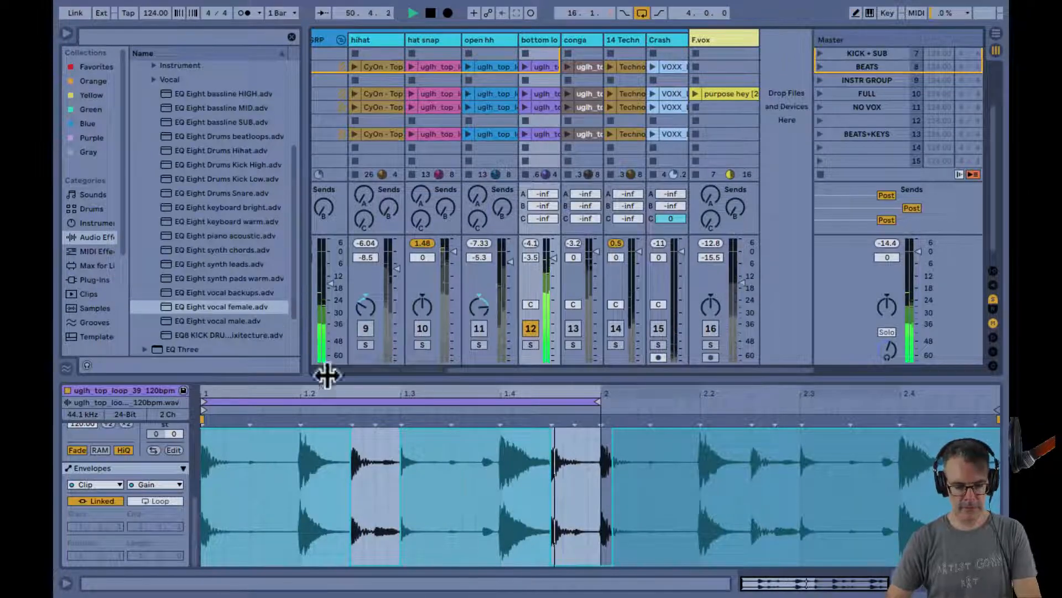
drag(327, 396, 396, 456)
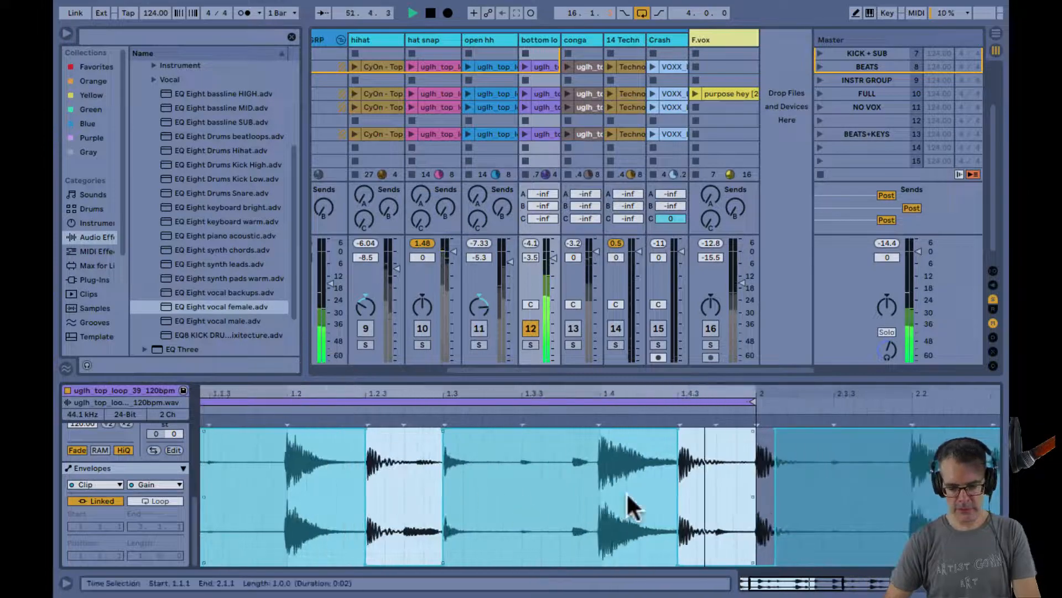
click(676, 426)
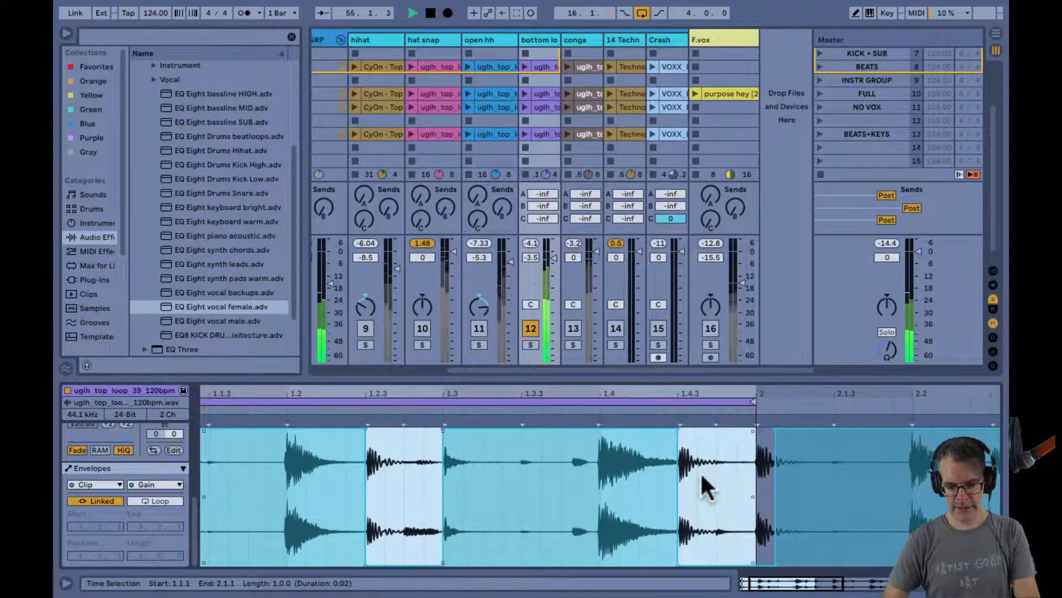
click(809, 468)
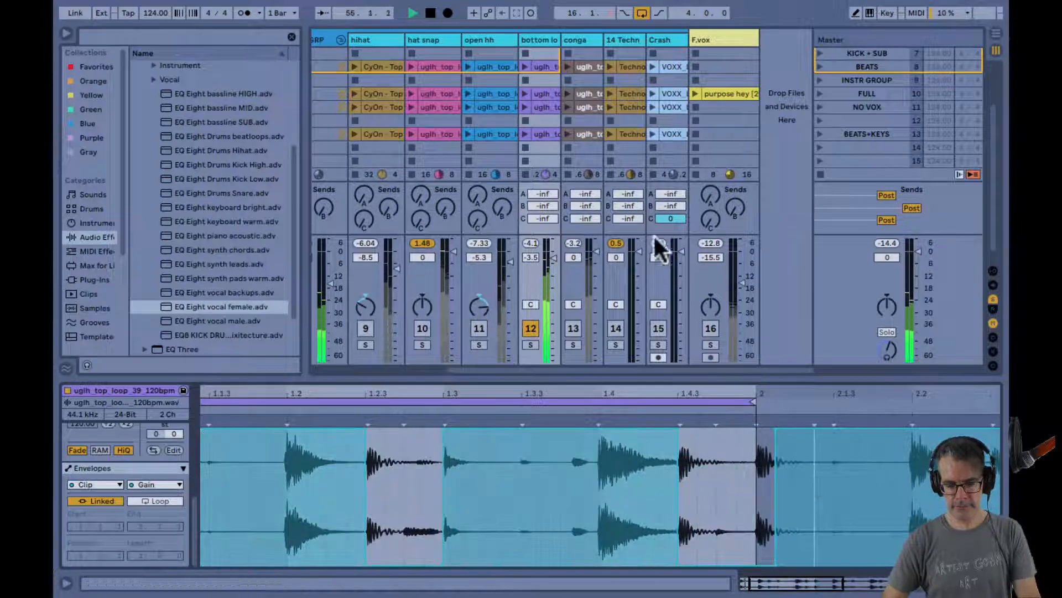
scroll(569, 133, down, 1)
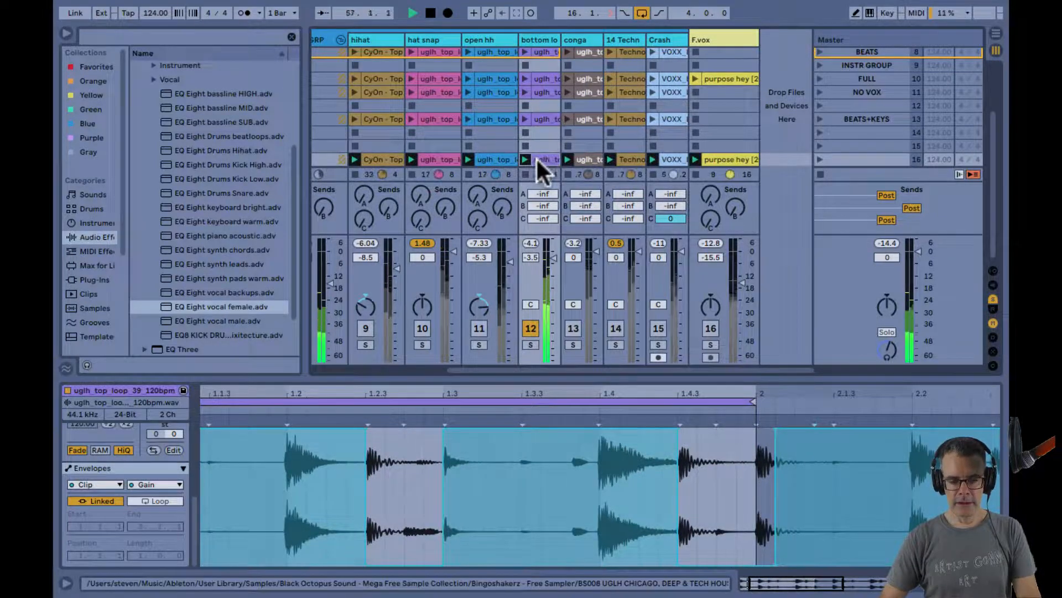
click(700, 497)
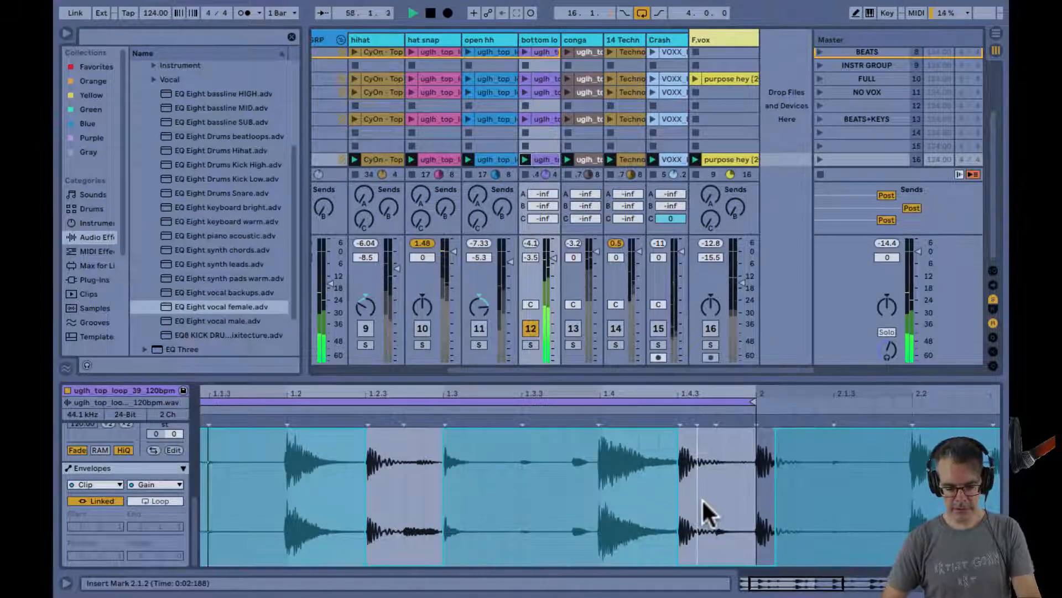
drag(674, 425, 663, 426)
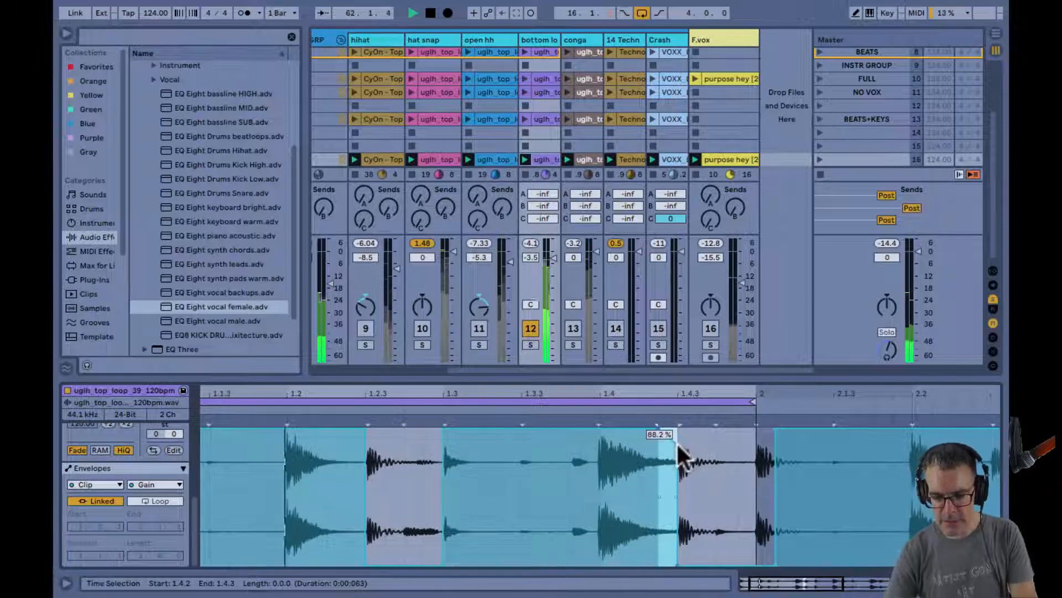
drag(676, 454, 672, 559)
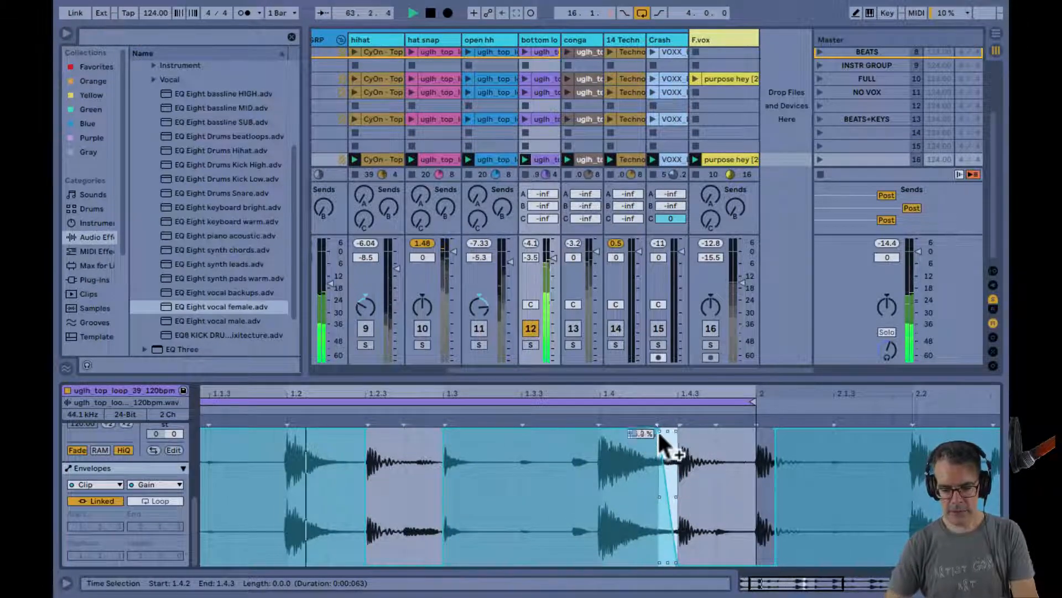
drag(659, 435, 639, 434)
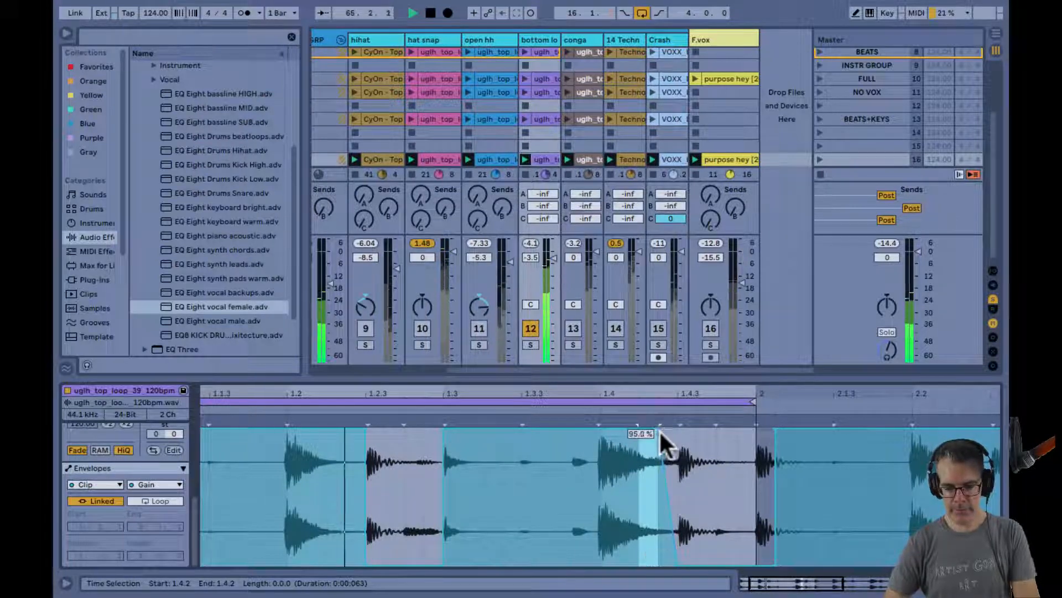
click(659, 432)
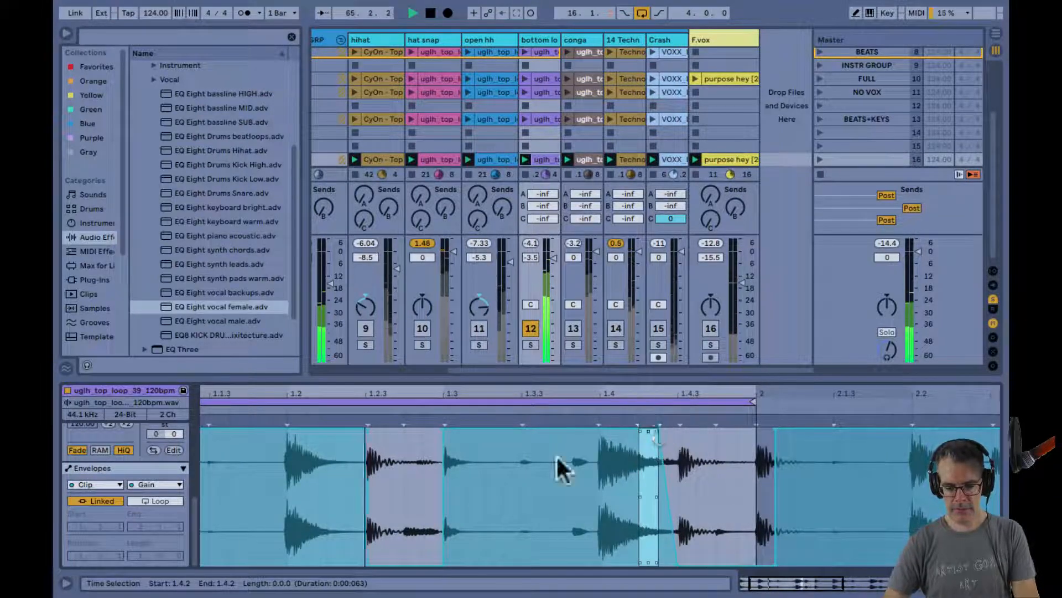
Step: Slope the gain rise before 1.3 and curve the fades leading into the silenced hits at 1.2.3 and 1.4.3
click(444, 563)
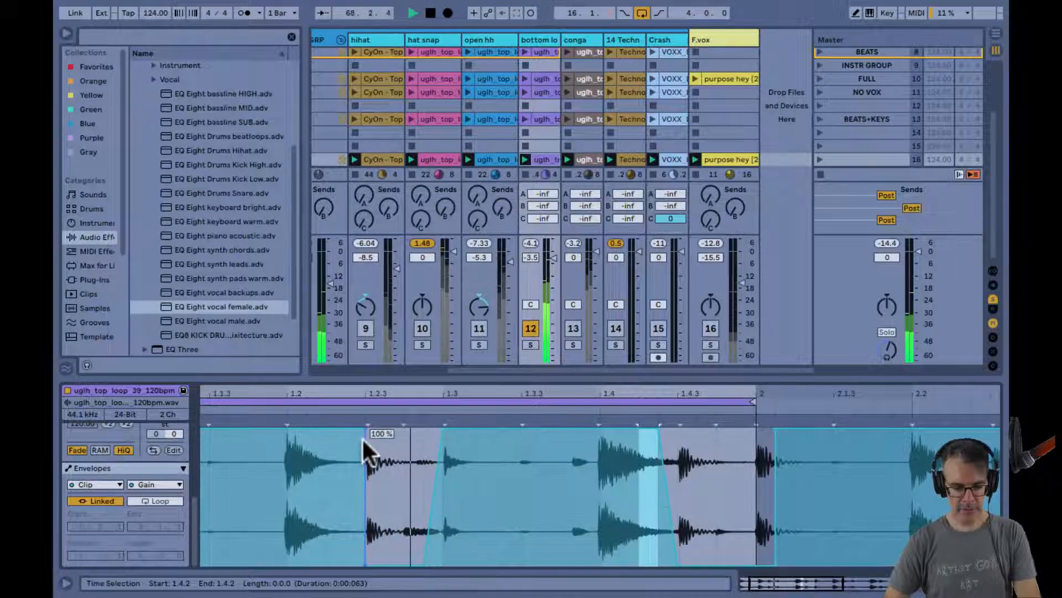
drag(364, 426, 324, 494)
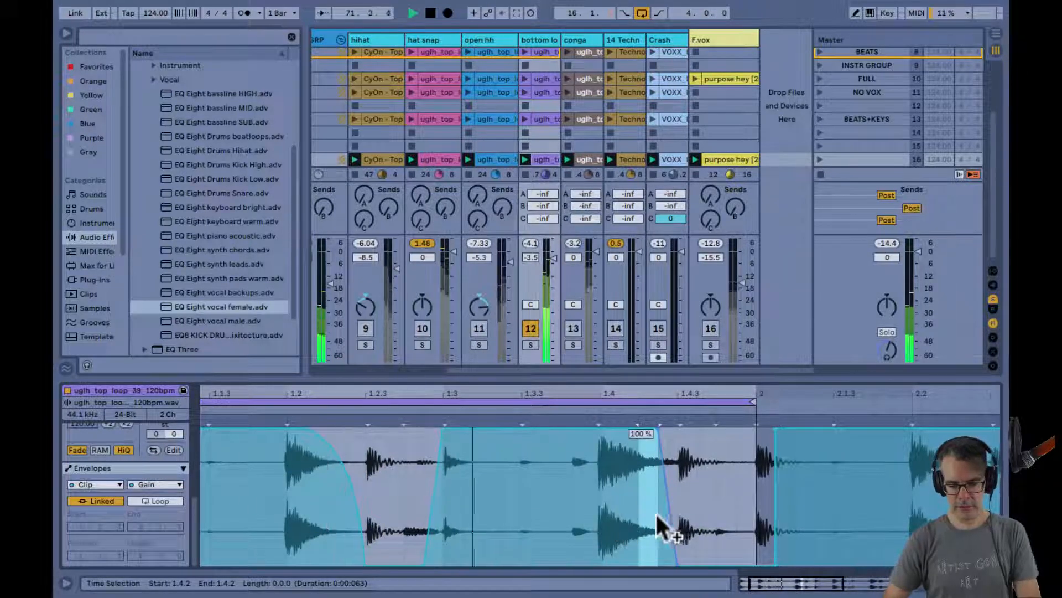
drag(662, 519, 677, 560)
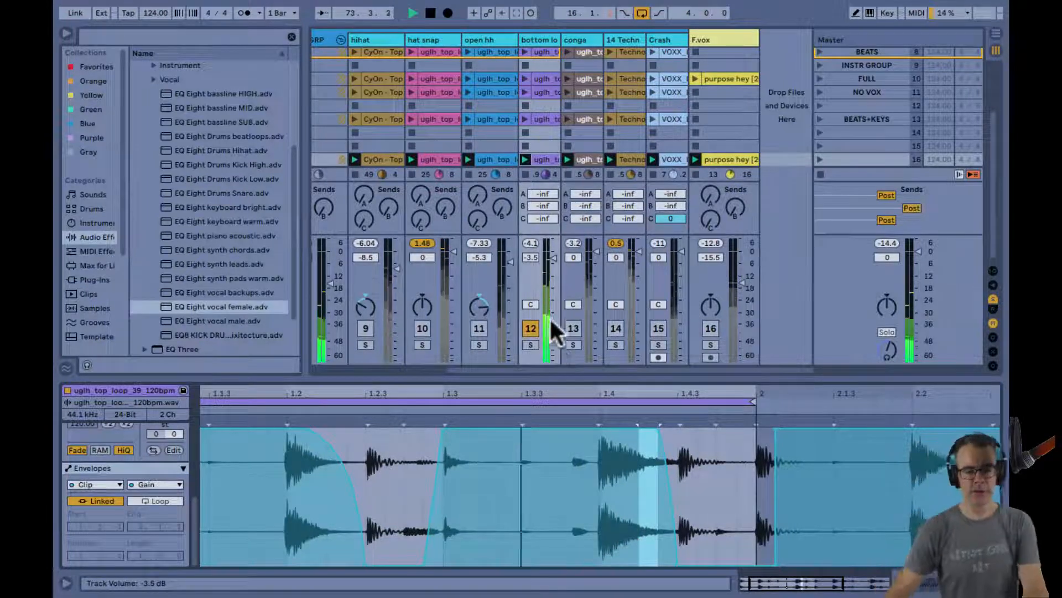
Step: Unmute hihat and briefly audition hat snap and open hh together with the edited bottom lo loop, muting those two again
click(421, 328)
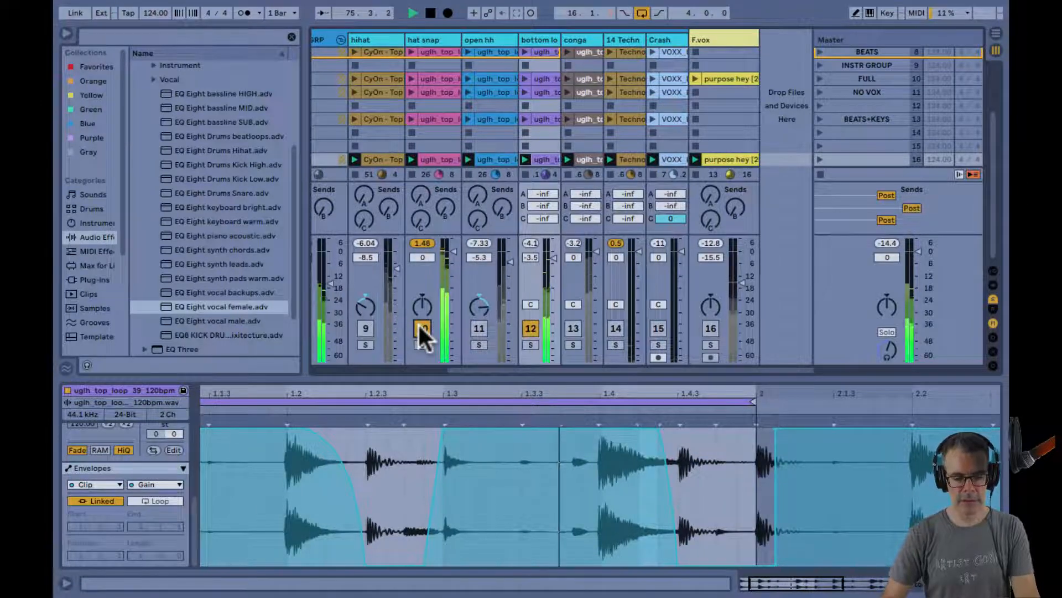
click(480, 326)
click(365, 328)
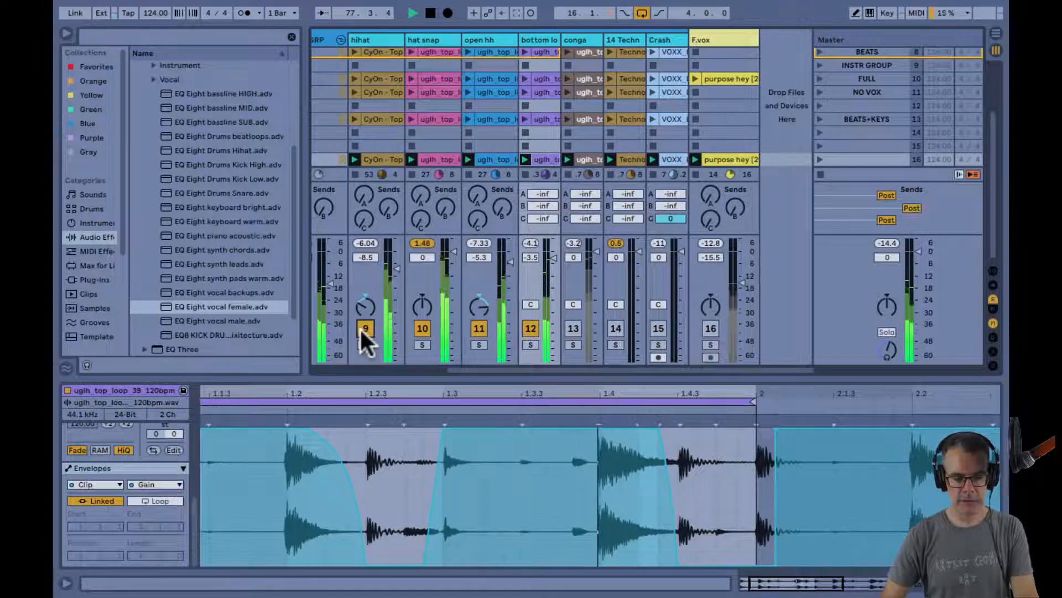
click(479, 328)
click(422, 329)
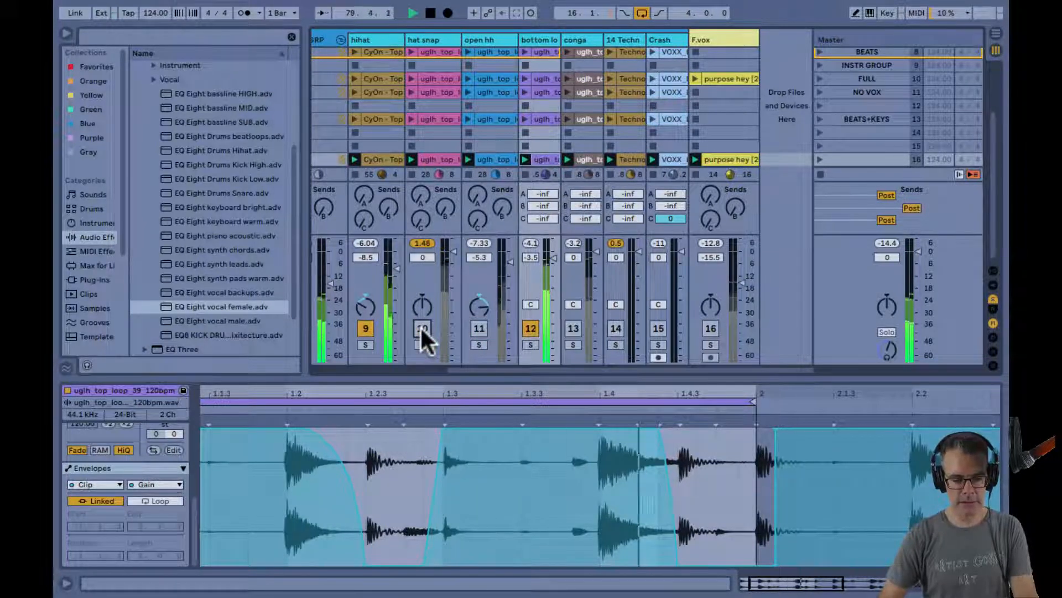
Step: Show the Clip Gain envelope of the playing hihat clip, select the envelope and compare with bottom lo muted and unmuted
click(381, 159)
click(304, 401)
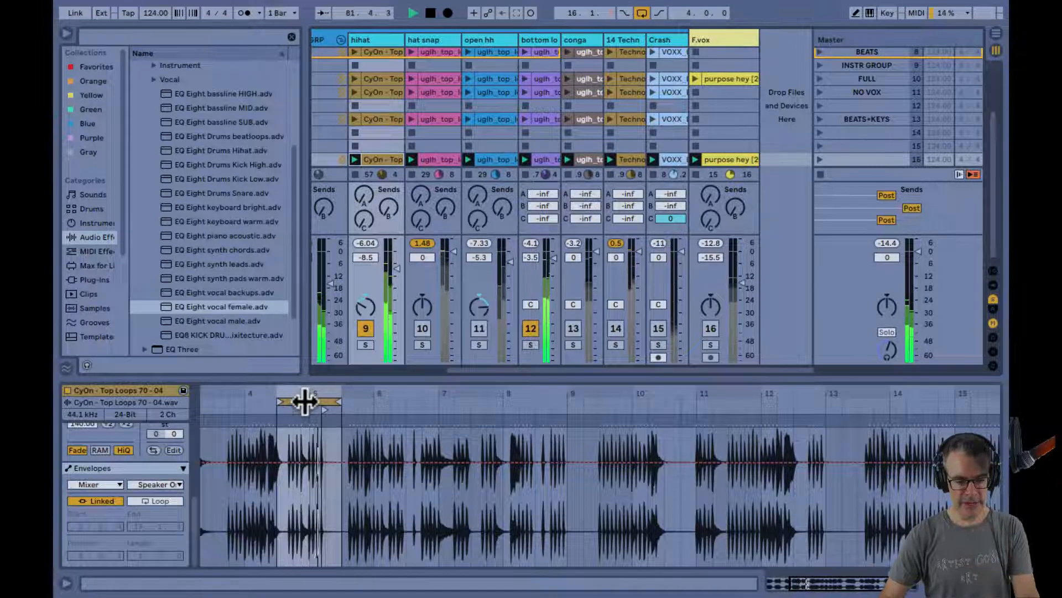
key(z)
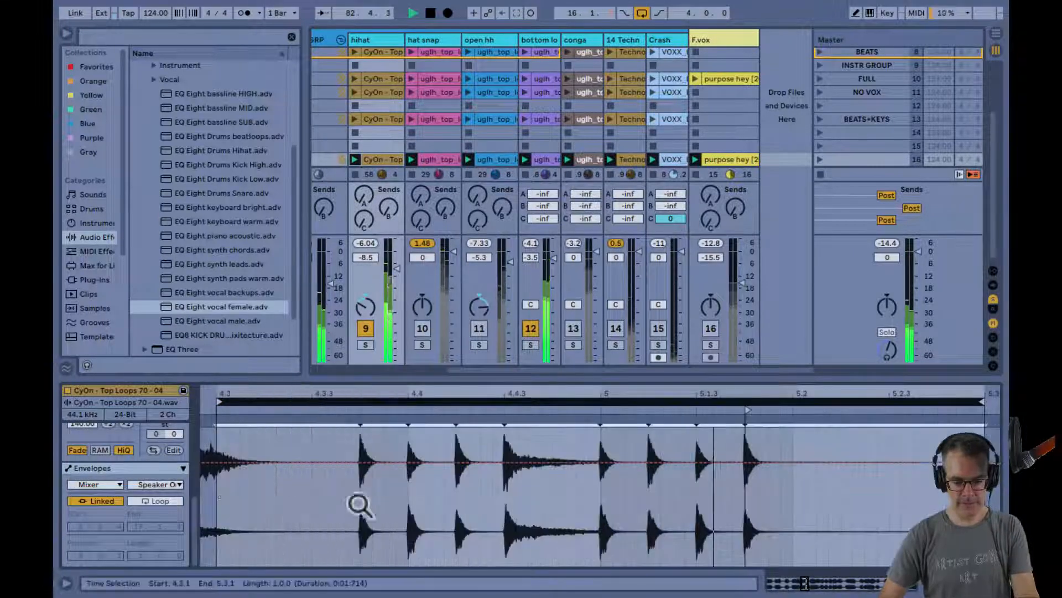
click(115, 483)
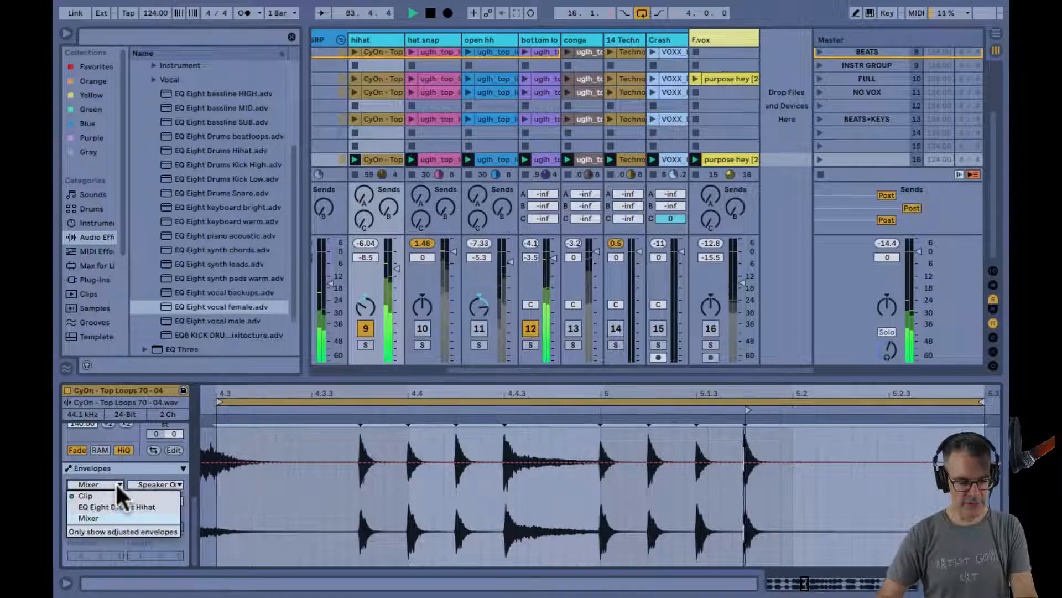
click(105, 489)
key(super+a)
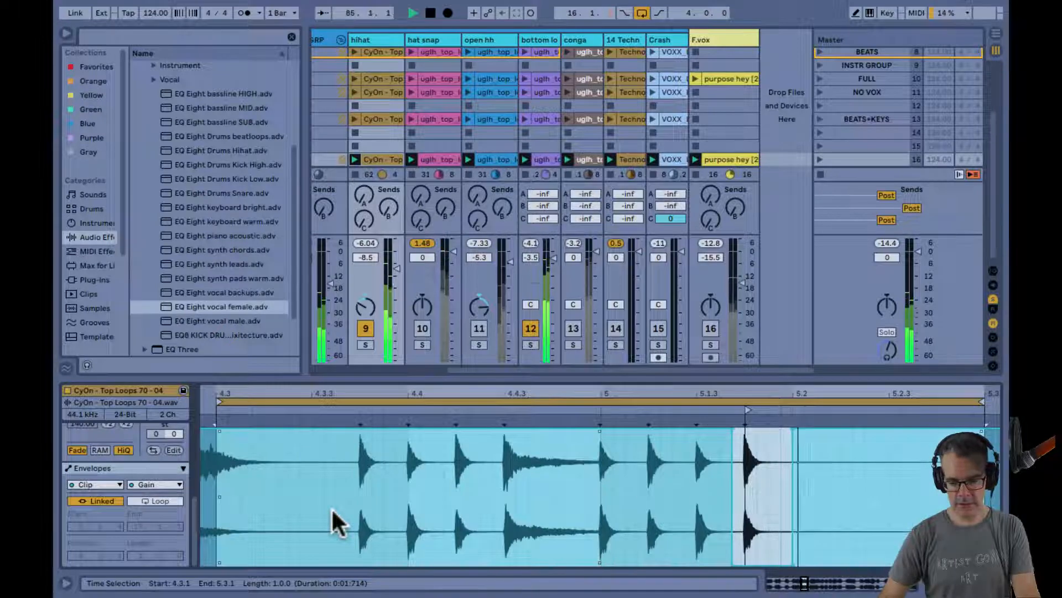
click(529, 329)
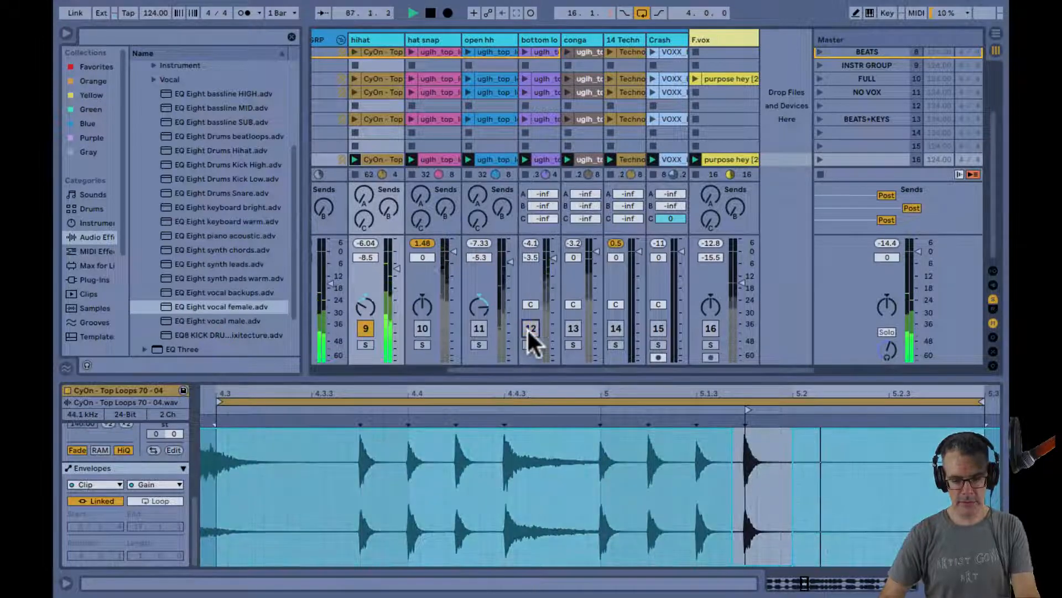
click(530, 329)
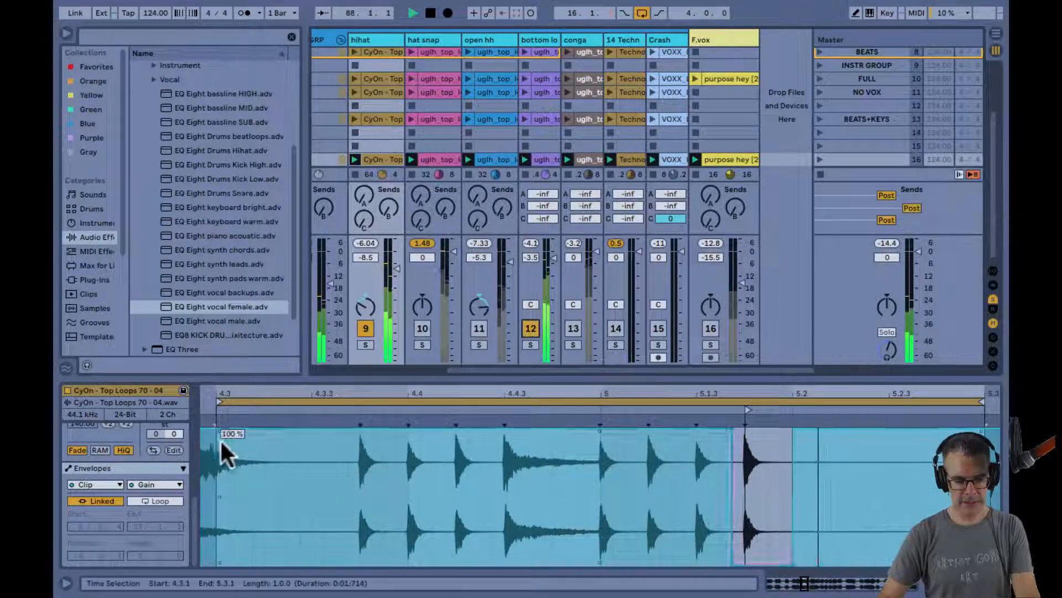
Step: Draw the hihat clip's gain to silence from 4.3 to just before 4.3.4, 5.2 to 5.3, and 4.4.4 to just before 5
key(b)
mouse_move(215, 464)
mouse_down()
mouse_move(209, 564)
mouse_move(344, 571)
mouse_up()
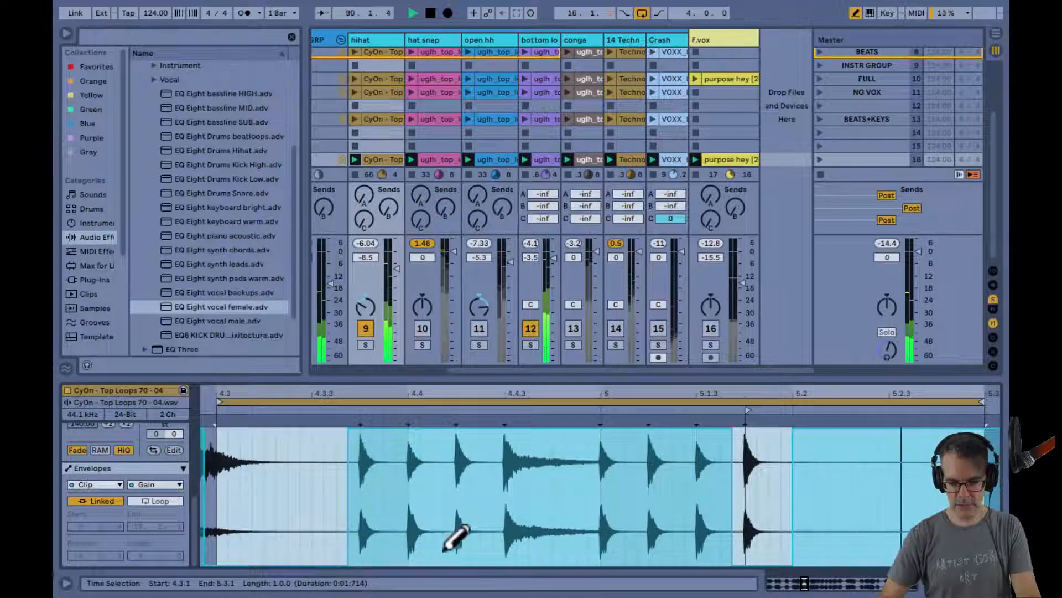
drag(792, 552, 896, 567)
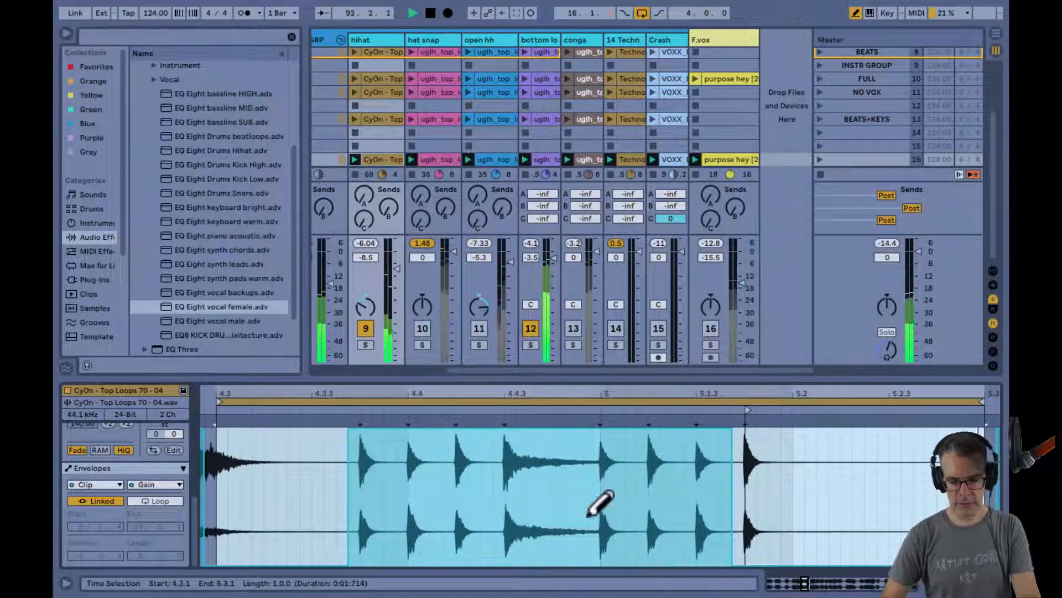
mouse_move(572, 526)
mouse_down()
mouse_move(575, 564)
mouse_move(587, 564)
mouse_up()
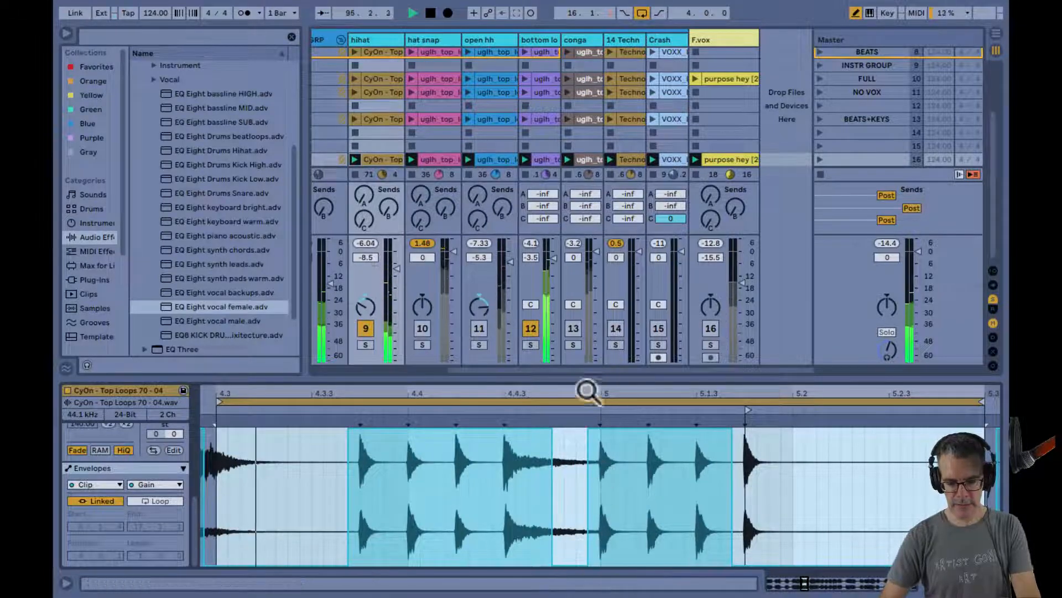
mouse_move(588, 391)
mouse_down()
mouse_move(600, 443)
mouse_move(647, 429)
mouse_up()
key(b)
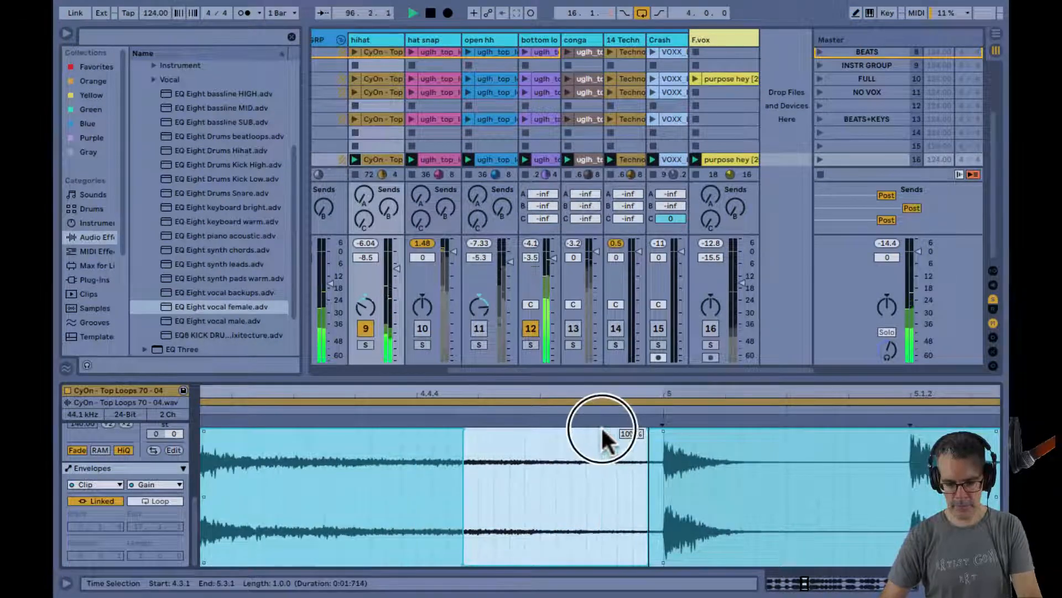
key(super+z)
double_click(578, 466)
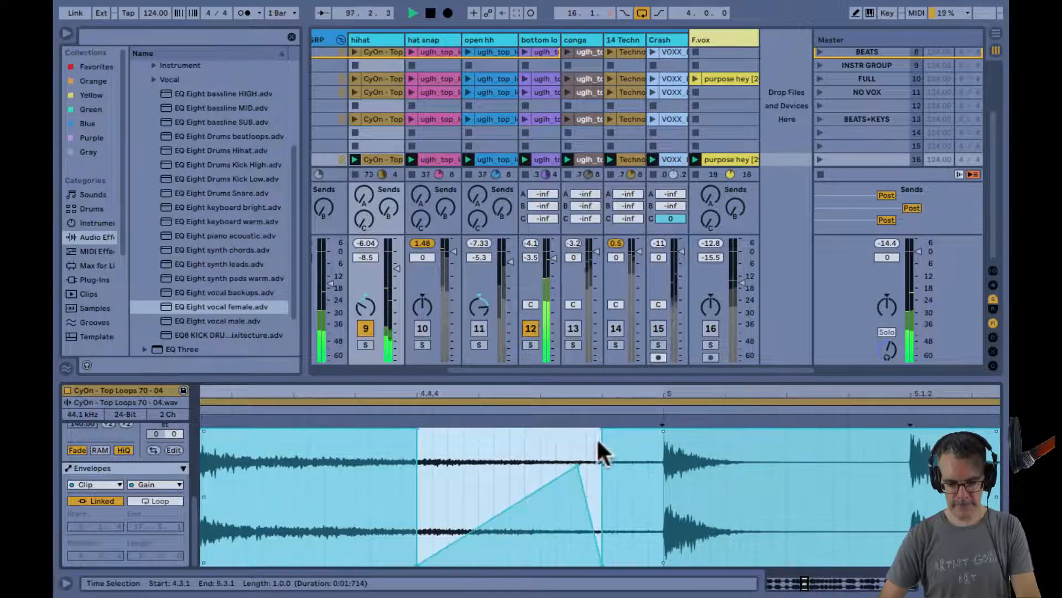
click(578, 465)
drag(603, 429, 648, 429)
key(super+z)
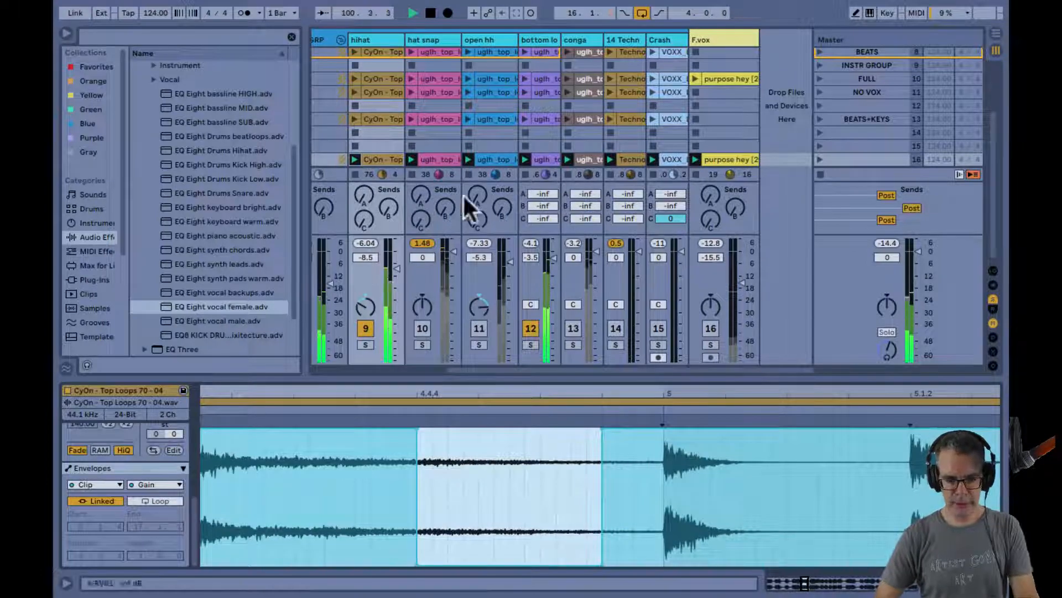
Step: Nudge the end of the hihat clip's silenced gain section between 4.4.4 and 5 slightly later
click(389, 157)
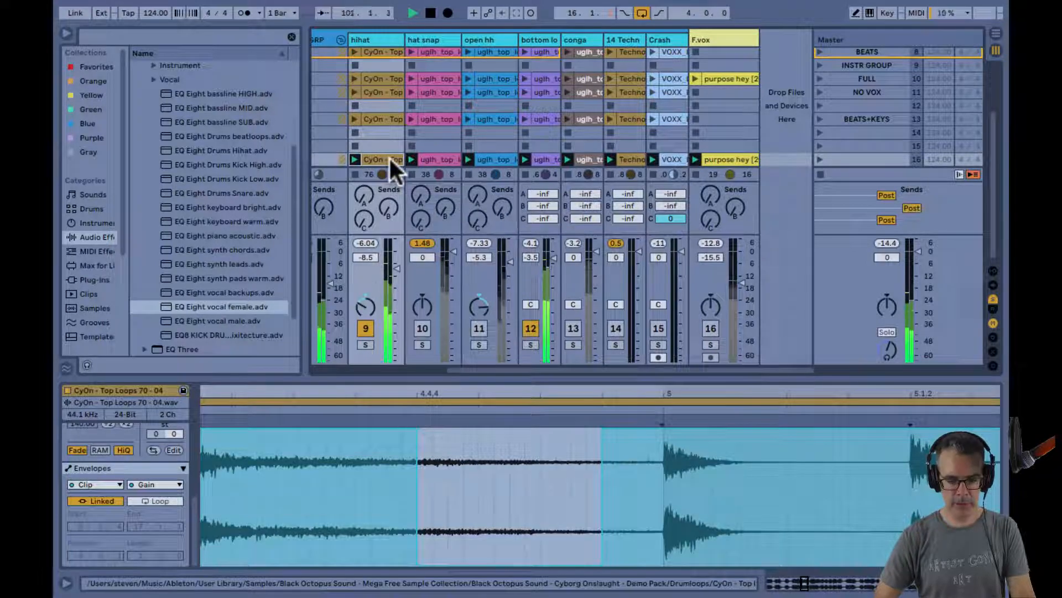
click(600, 426)
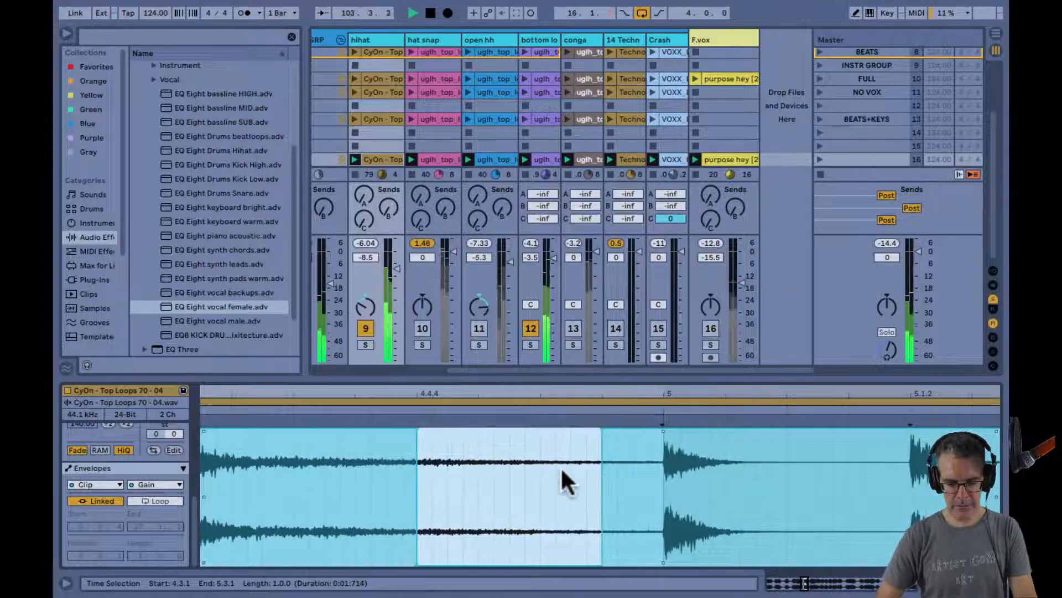
scroll(561, 467, left, 1)
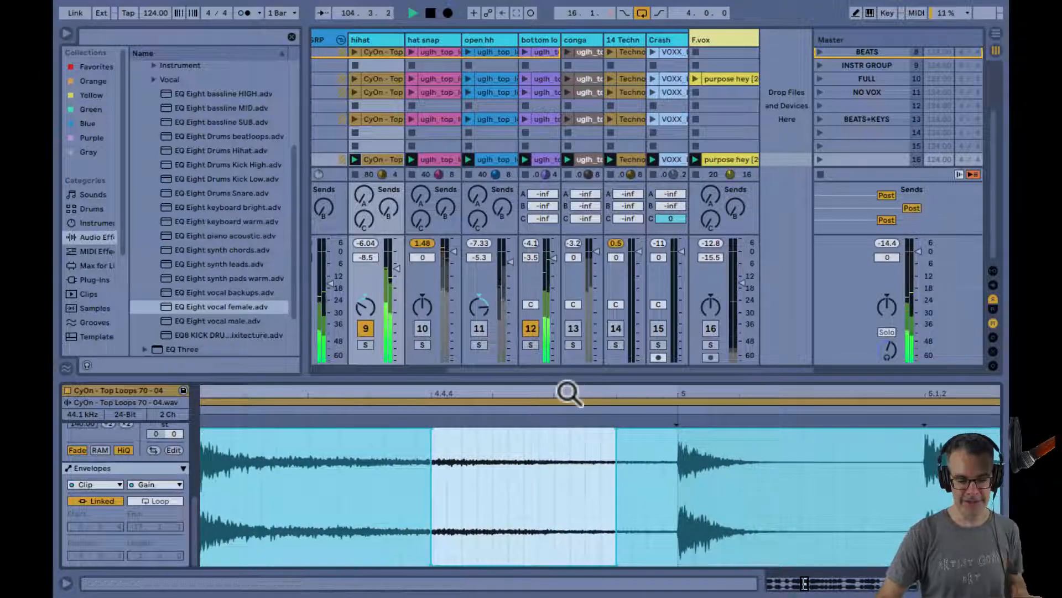
drag(568, 391, 569, 390)
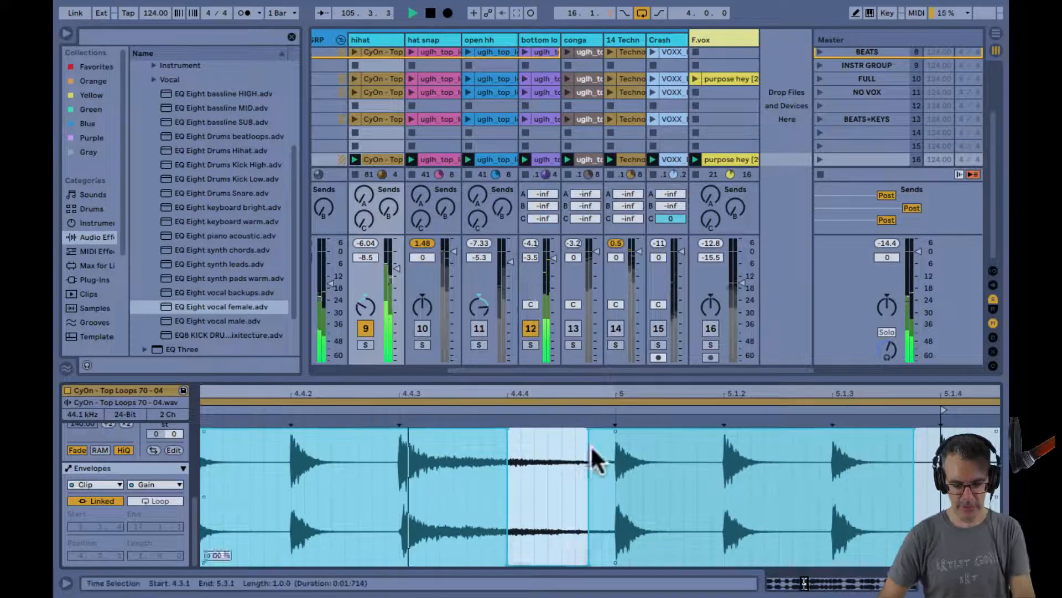
drag(588, 426, 590, 427)
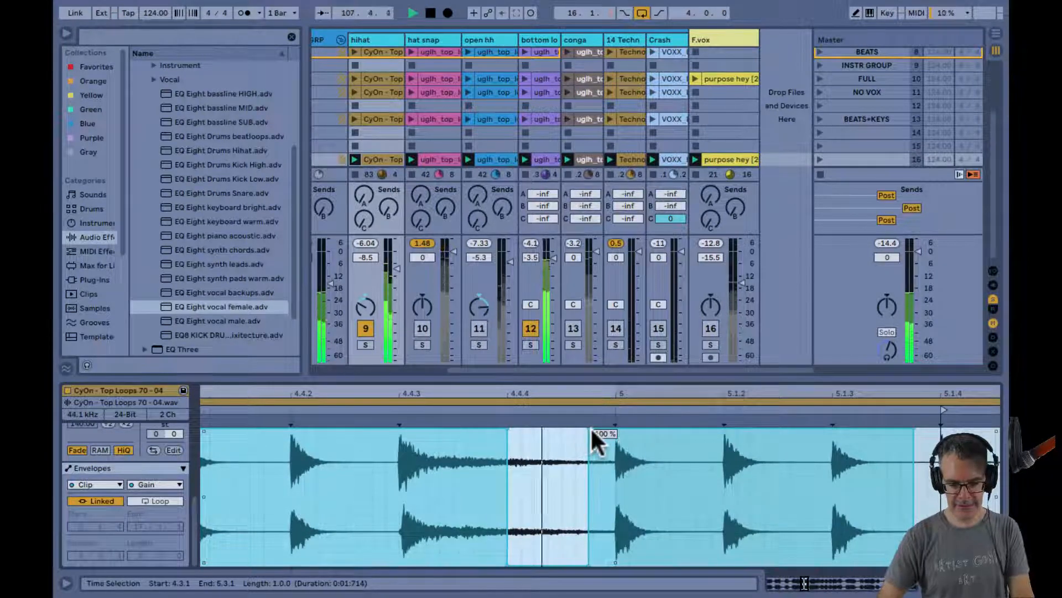
click(533, 455)
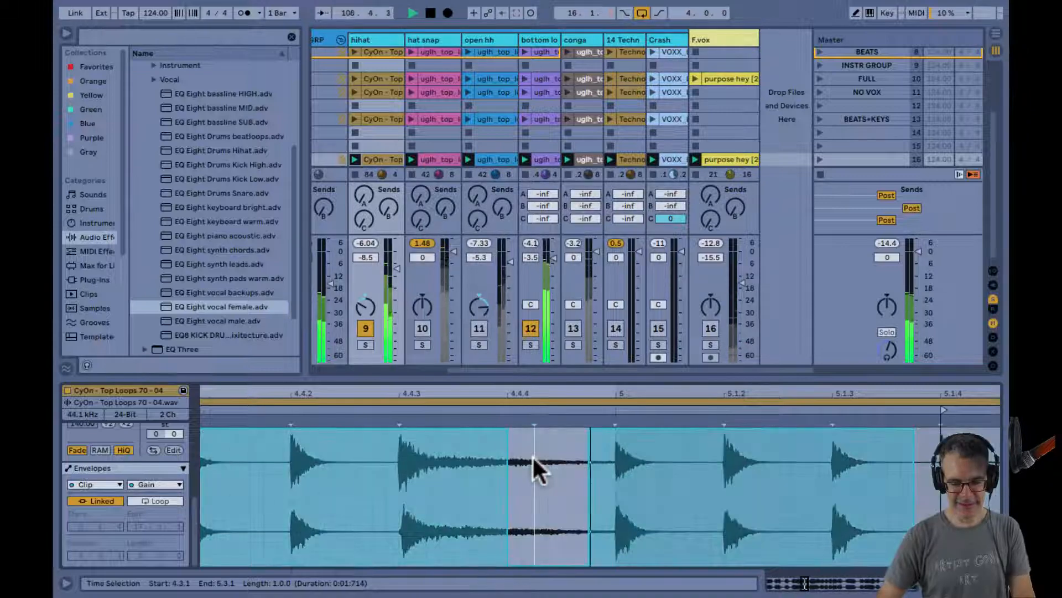
drag(439, 391, 434, 387)
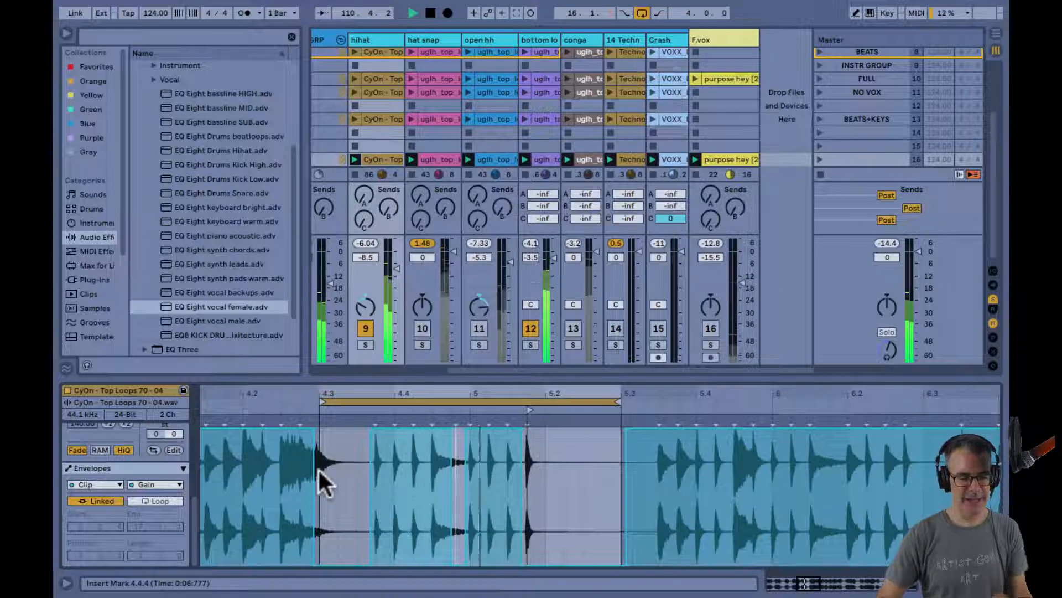
Step: Unmute the open hh and hat snap tracks to hear them with the cleaned hihat loop
click(477, 332)
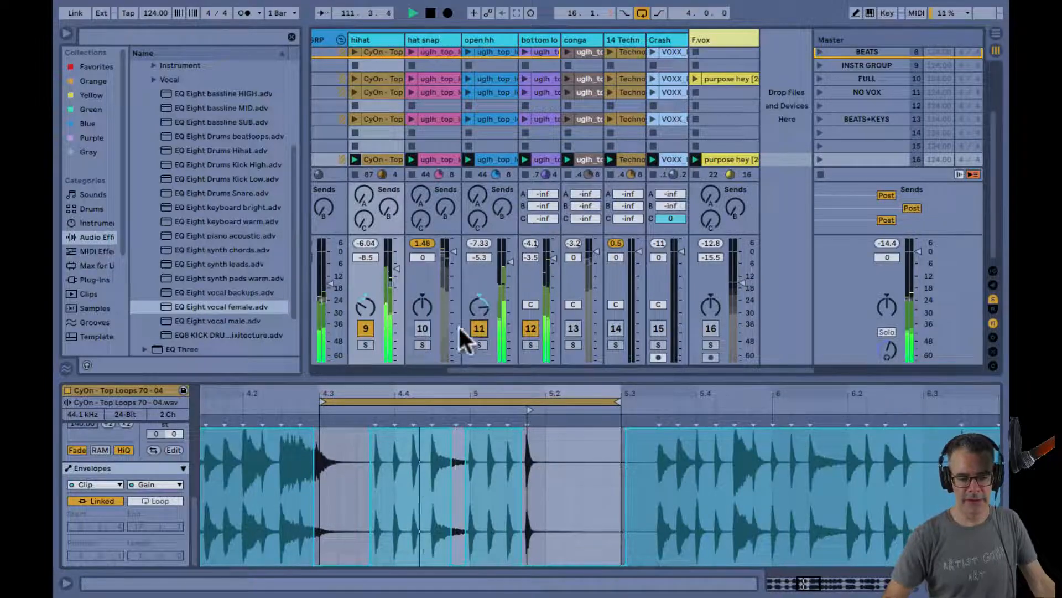
click(420, 325)
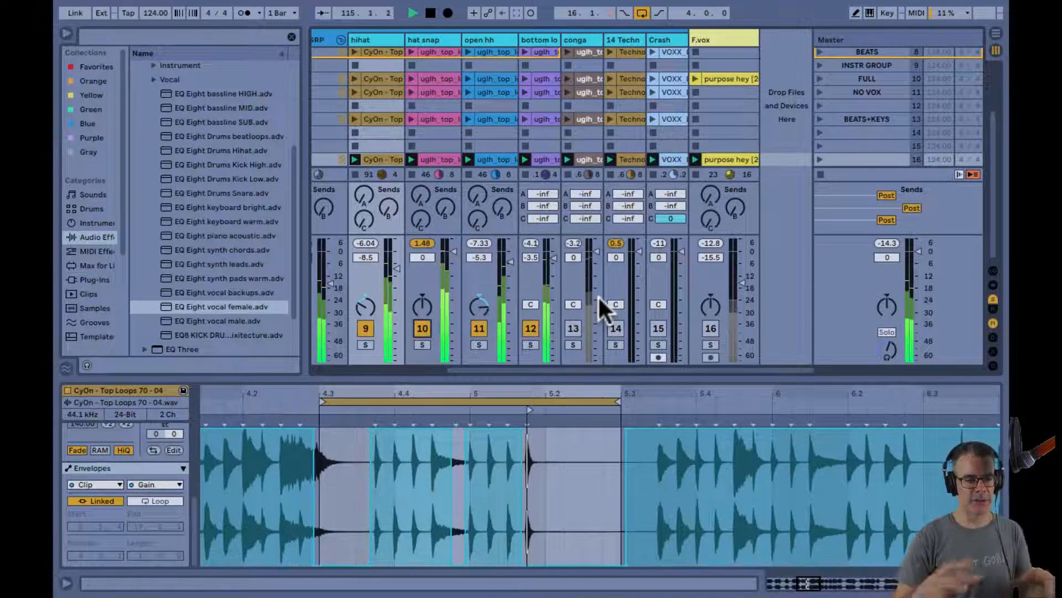
Step: Unmute conga and 14 Techno, fading conga up from silence to -3.8 dB and 14 Techno to -10 dB
drag(599, 297, 573, 328)
click(574, 328)
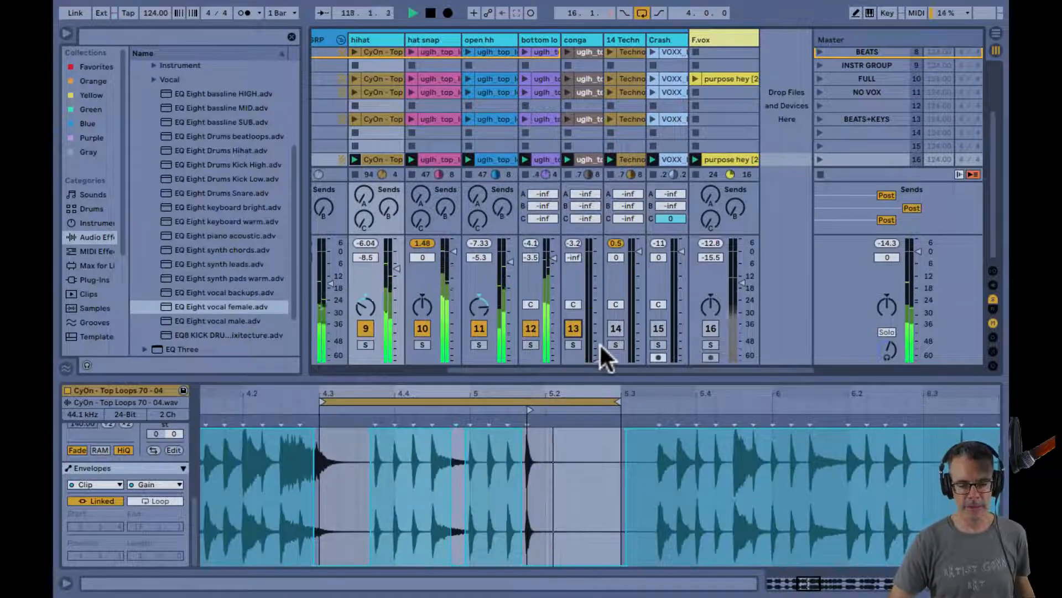
drag(599, 344, 593, 263)
click(620, 330)
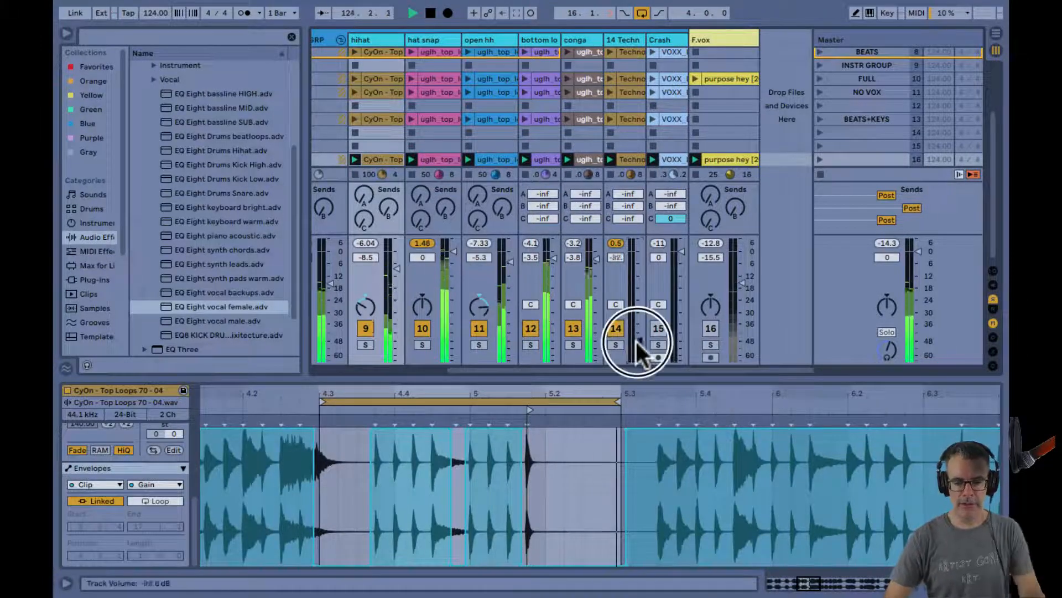
drag(635, 340, 635, 271)
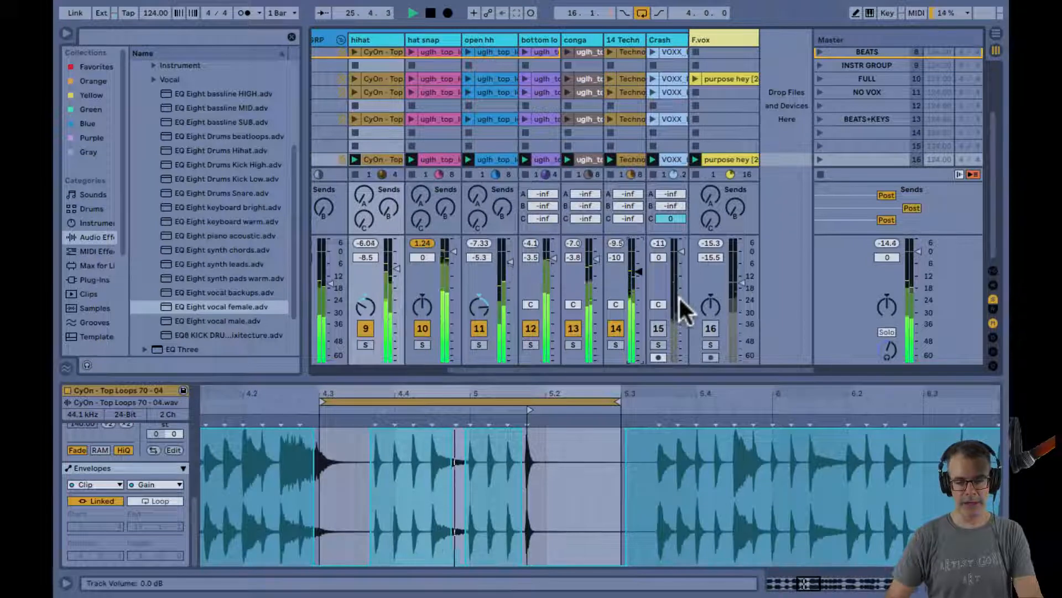
Step: Unmute Crash, fade it up from silence to -5.6 dB, and restart playback to hear it in the drum mix
drag(678, 304, 679, 326)
click(659, 330)
drag(679, 345, 681, 281)
key(Up)
key(Up)
key(Up)
key(Up)
key(Up)
key(Up)
key(Up)
key(Up)
key(Up)
key(Up)
key(Up)
key(Up)
key(Up)
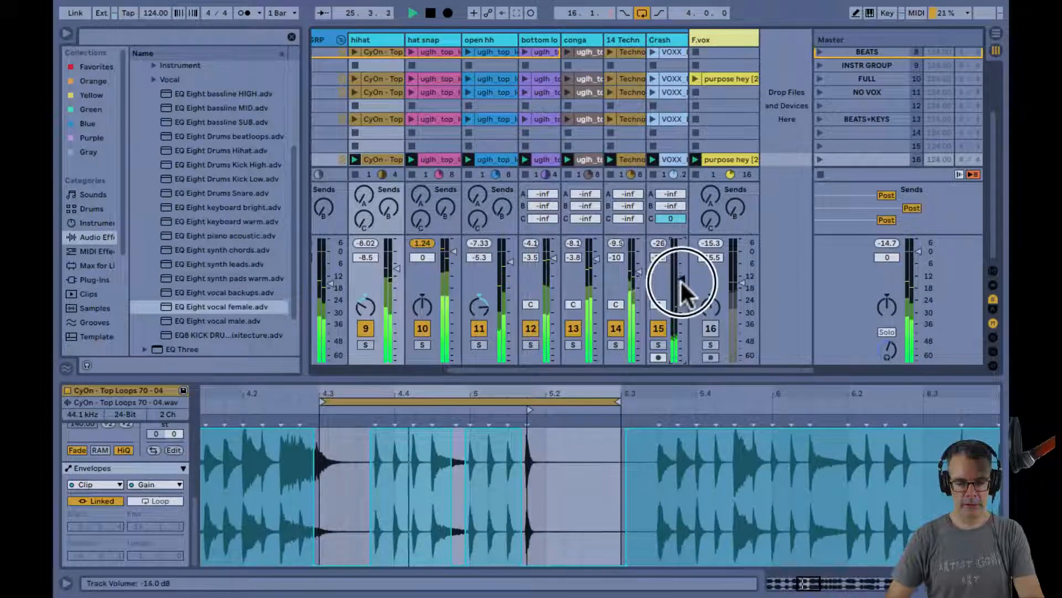
drag(680, 280, 679, 260)
key(space)
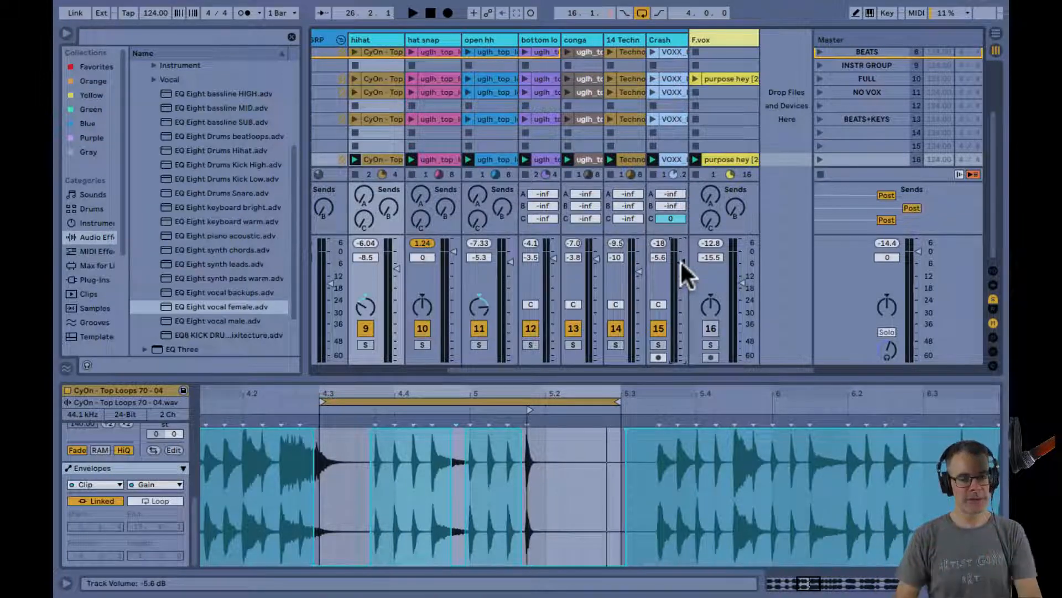
key(space)
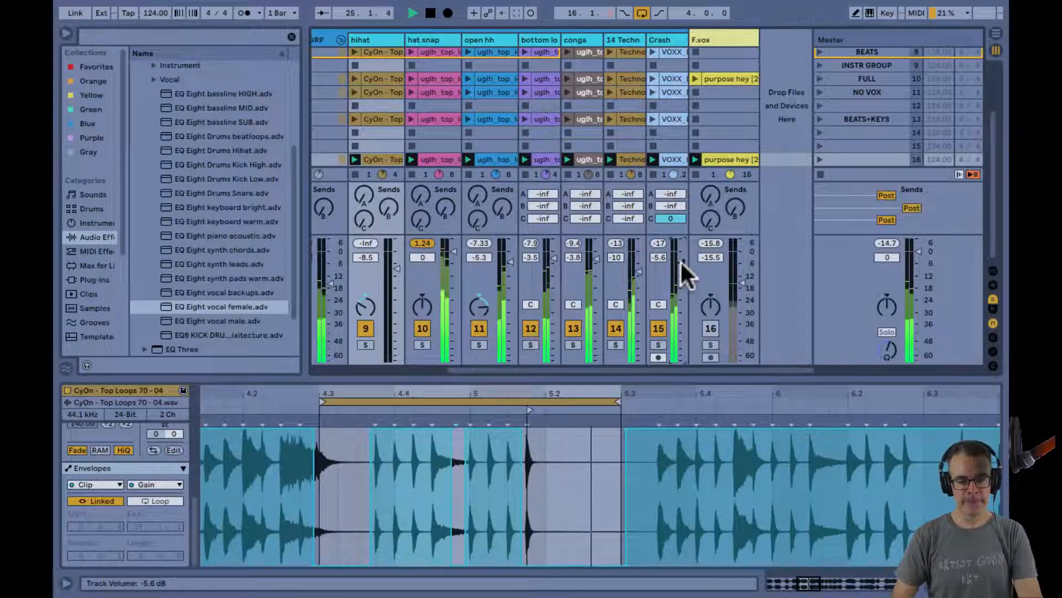
Step: Show the device chain of the Crash track and hide the browser
click(660, 38)
key(shift+Tab)
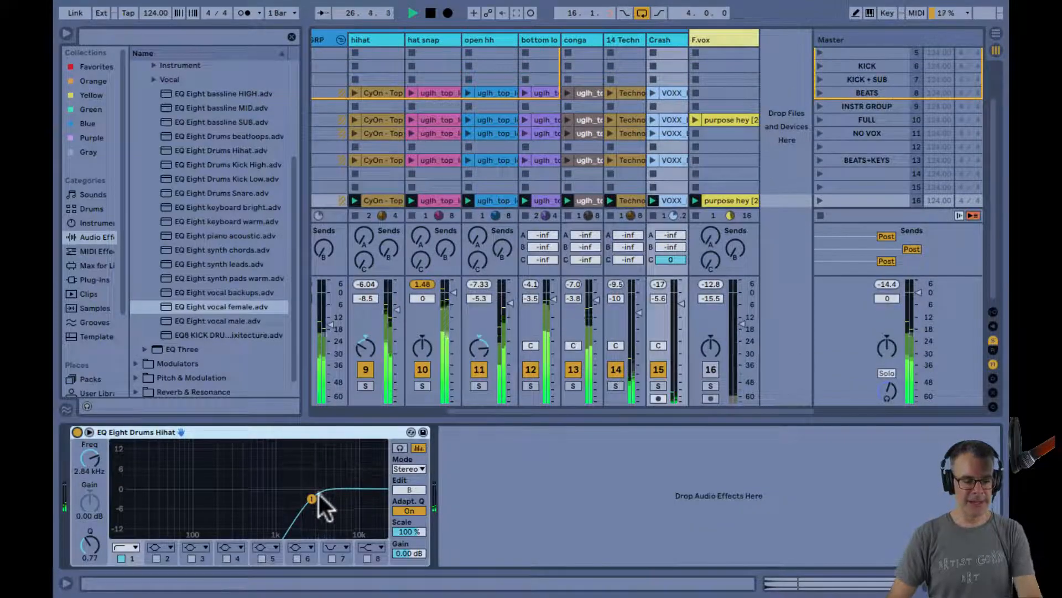
key(ctrl+alt+b)
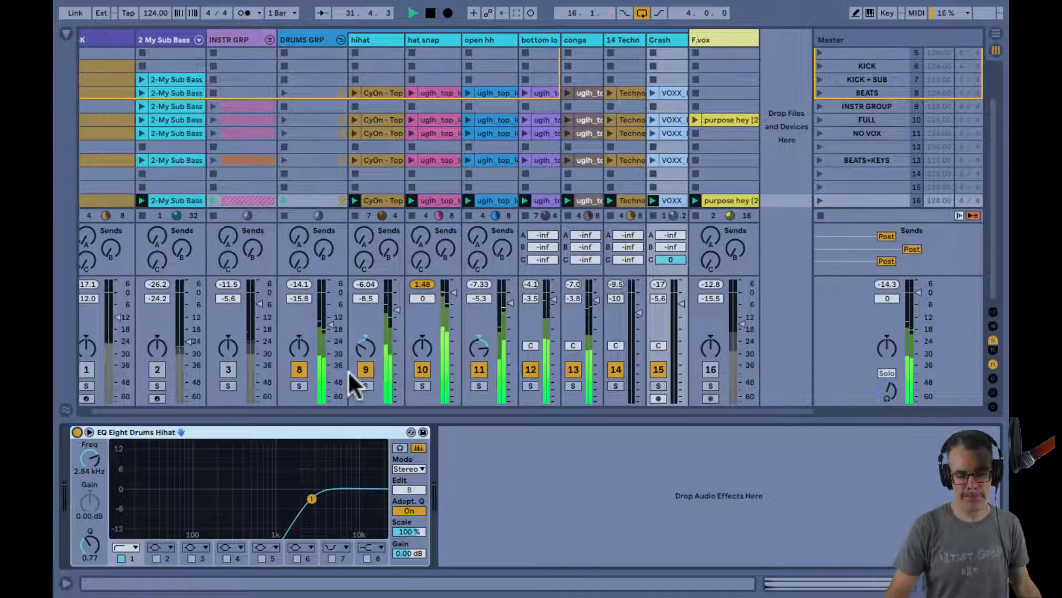
Step: Add a Glue Compressor to the DRUMS GRP track
click(309, 41)
click(380, 456)
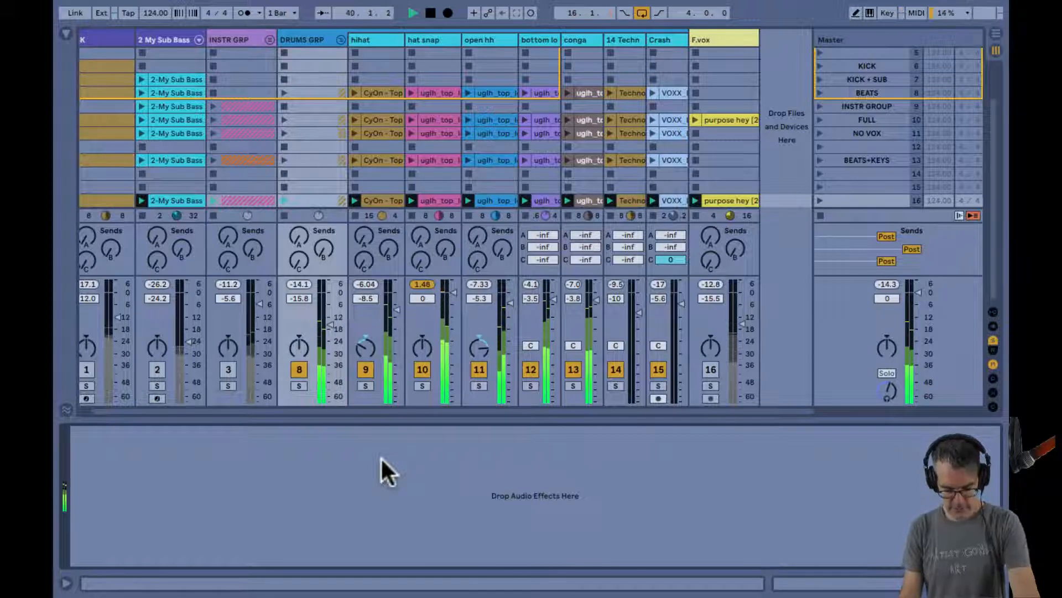
key(Return)
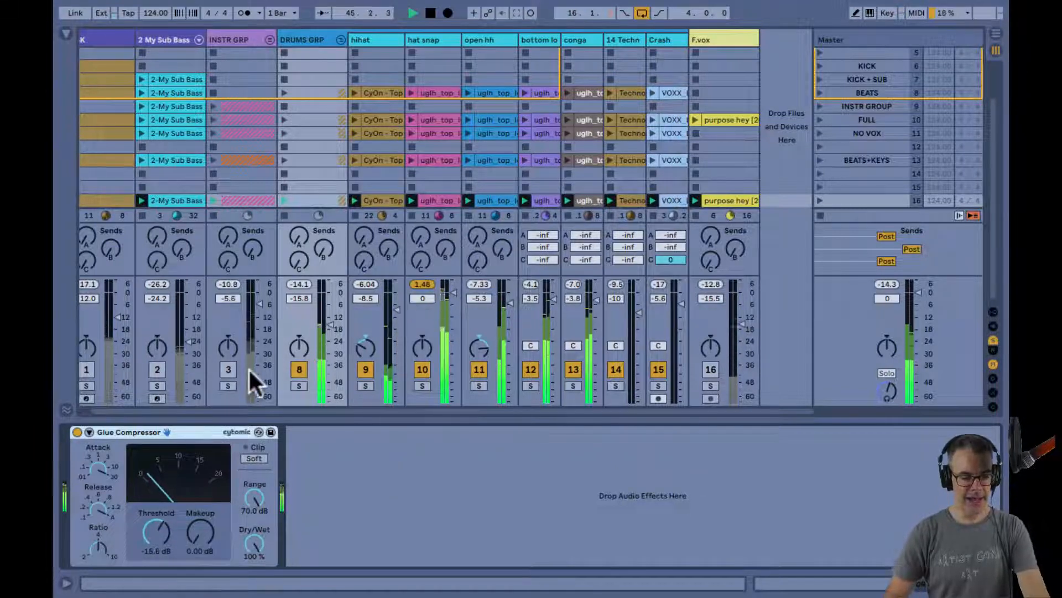
Step: Unmute KICK, 2 My Sub Bass and INSTR GRP to hear them with the compressed drum group
scroll(249, 379, left, 1)
click(102, 371)
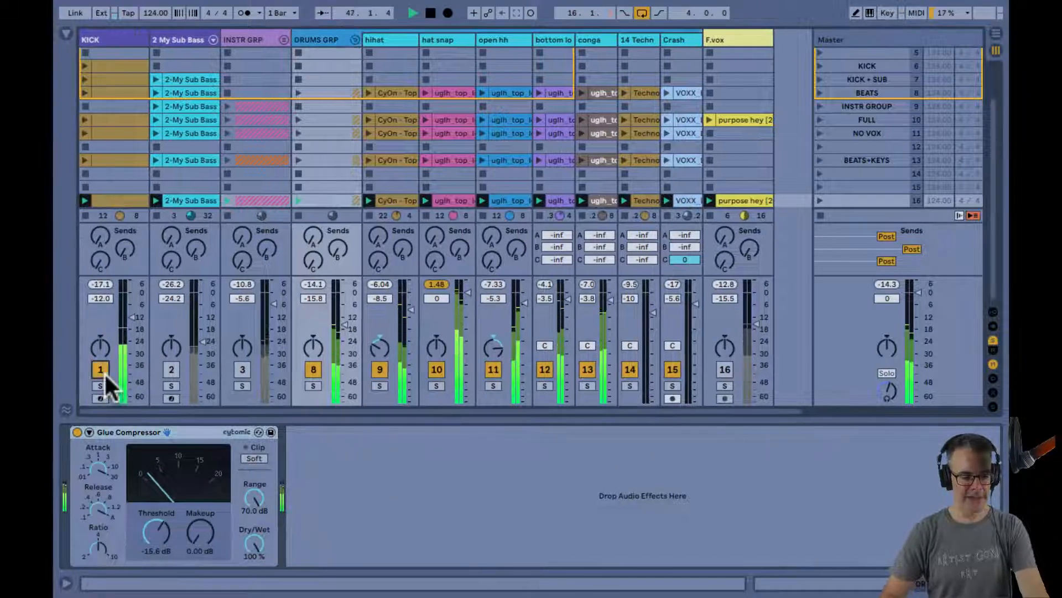
click(170, 370)
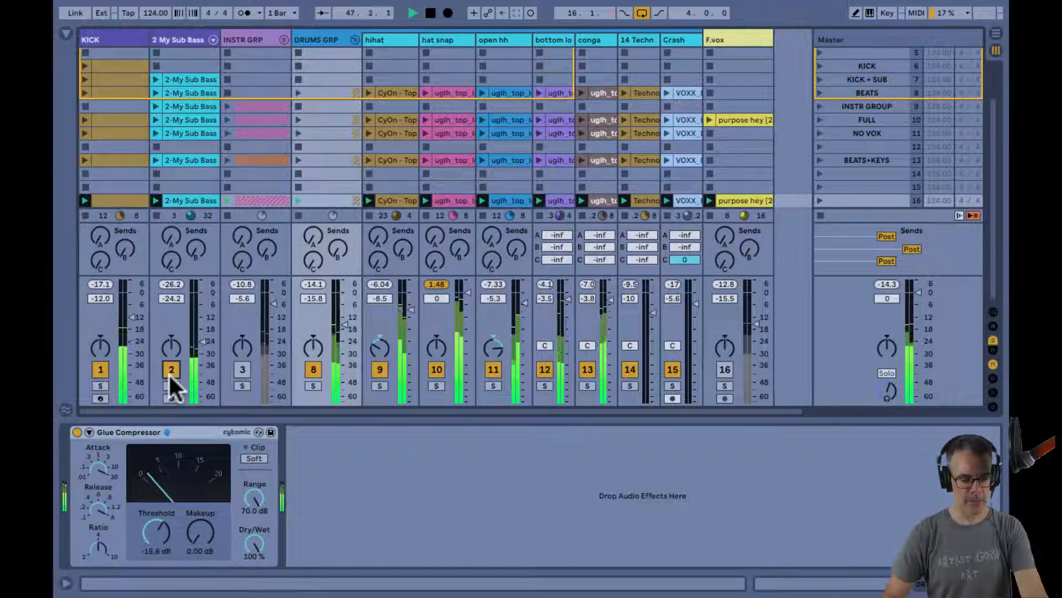
click(243, 370)
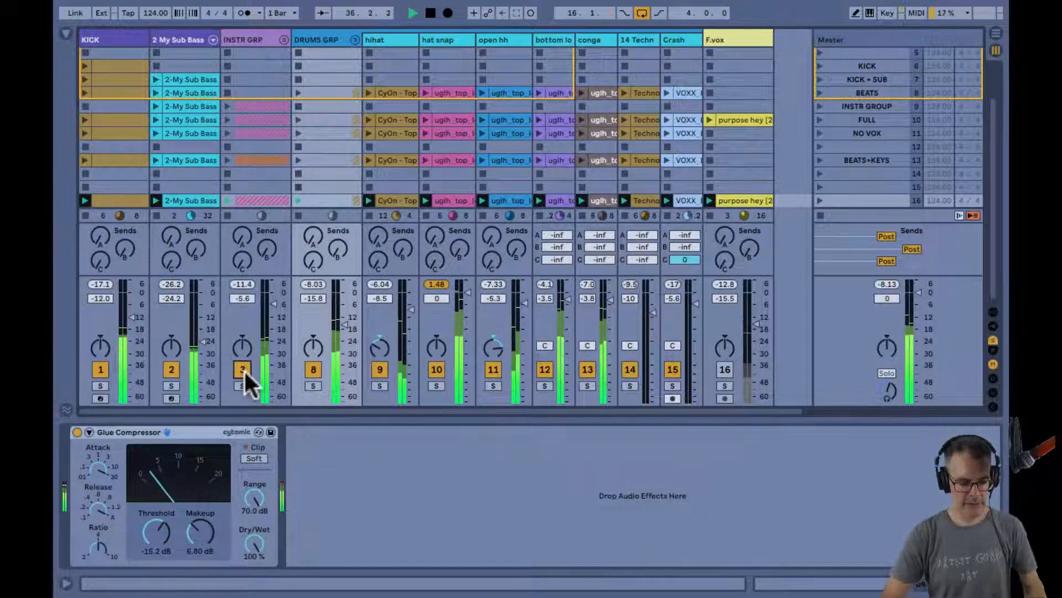
Step: Compare the mix with the drum group's Glue Compressor bypassed and active, leaving it active
click(77, 431)
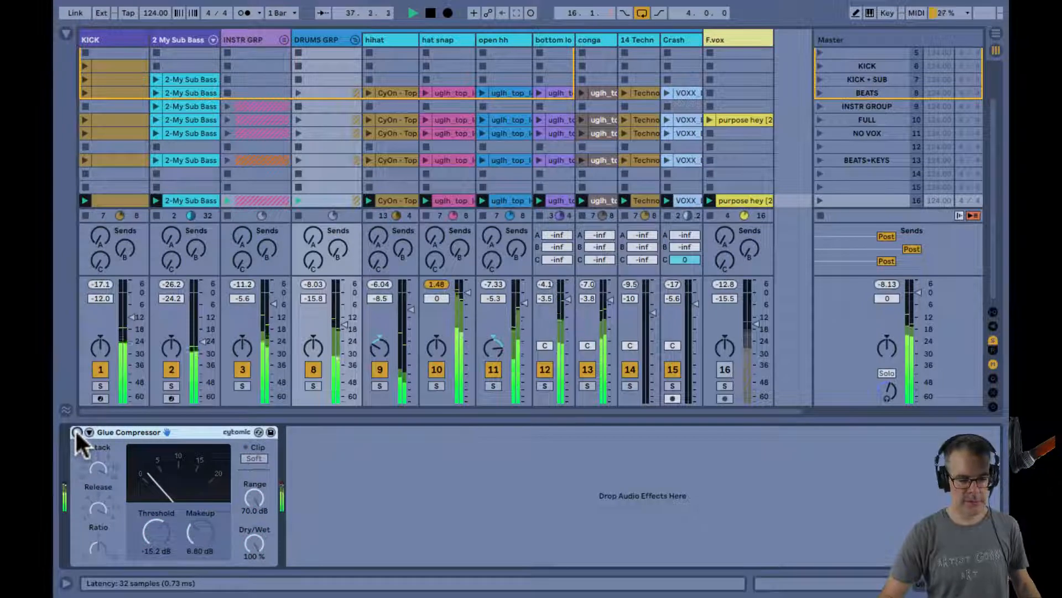
click(76, 432)
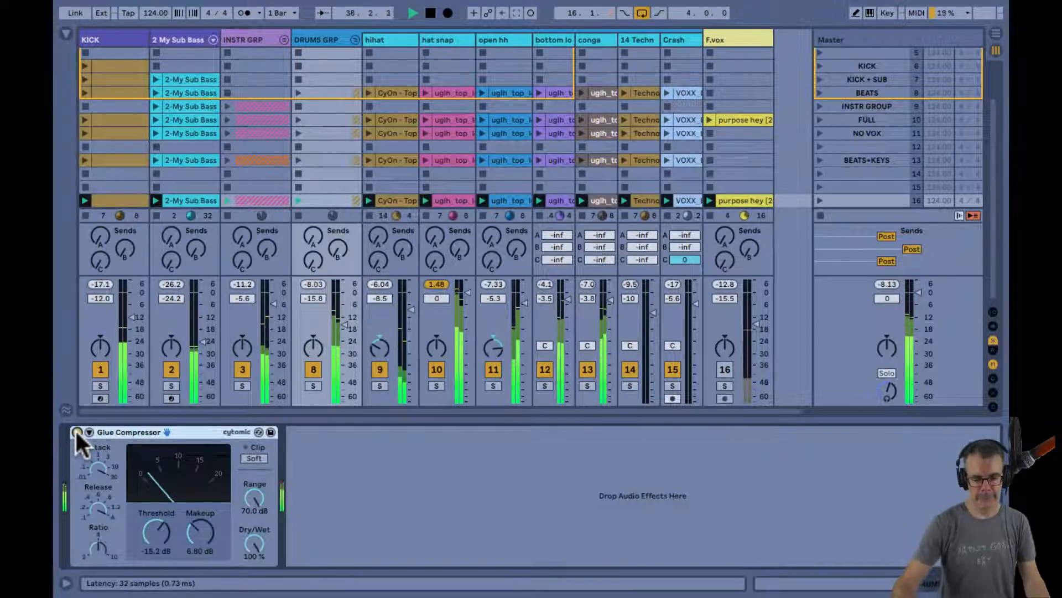
click(77, 432)
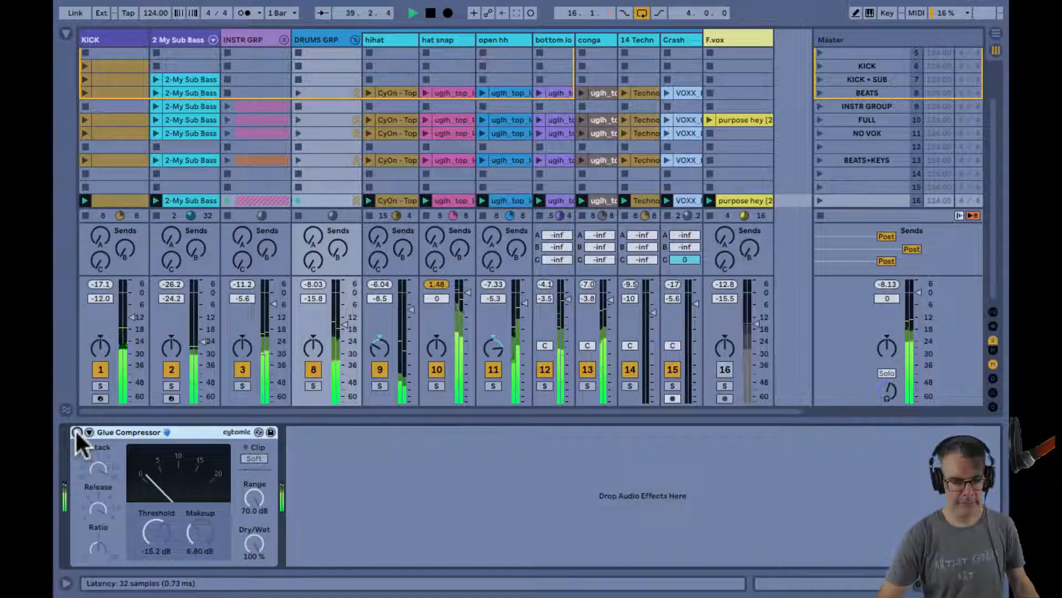
click(76, 431)
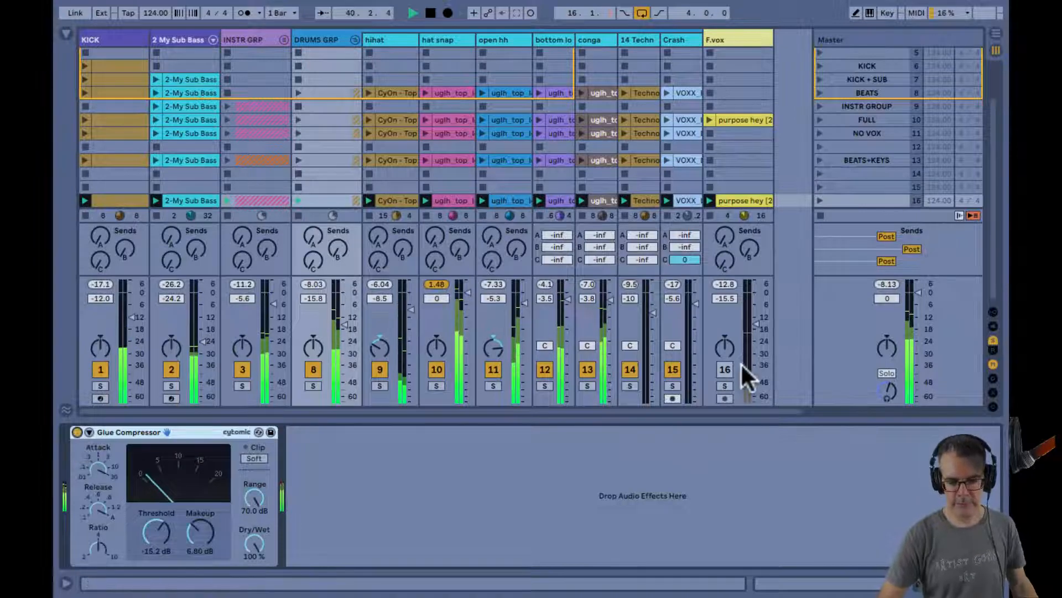
Step: Unmute F.vox, raise its volume to -14.4 dB and show its device chain
click(725, 369)
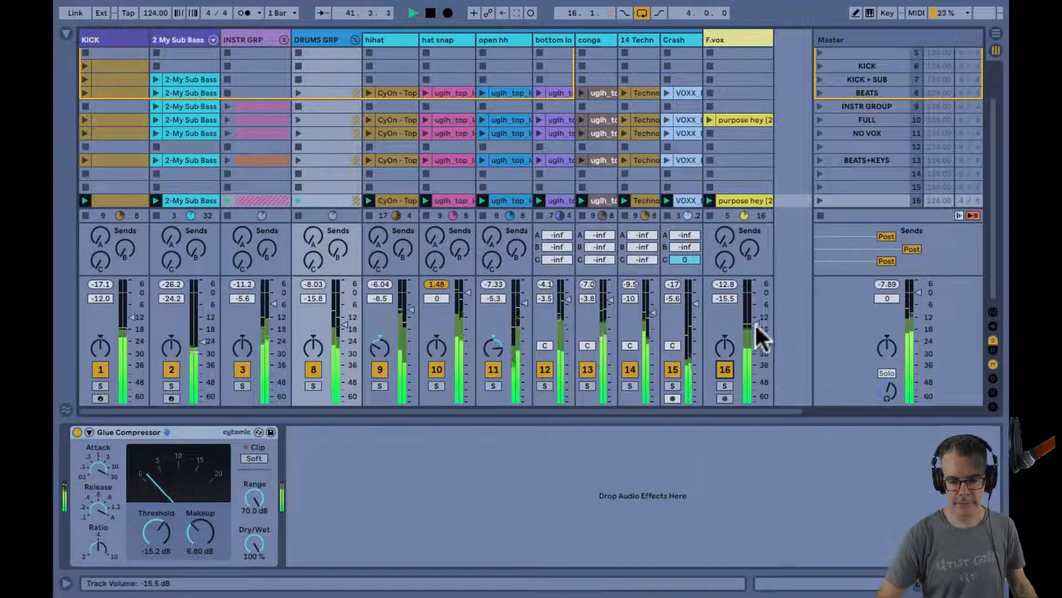
drag(754, 320, 755, 316)
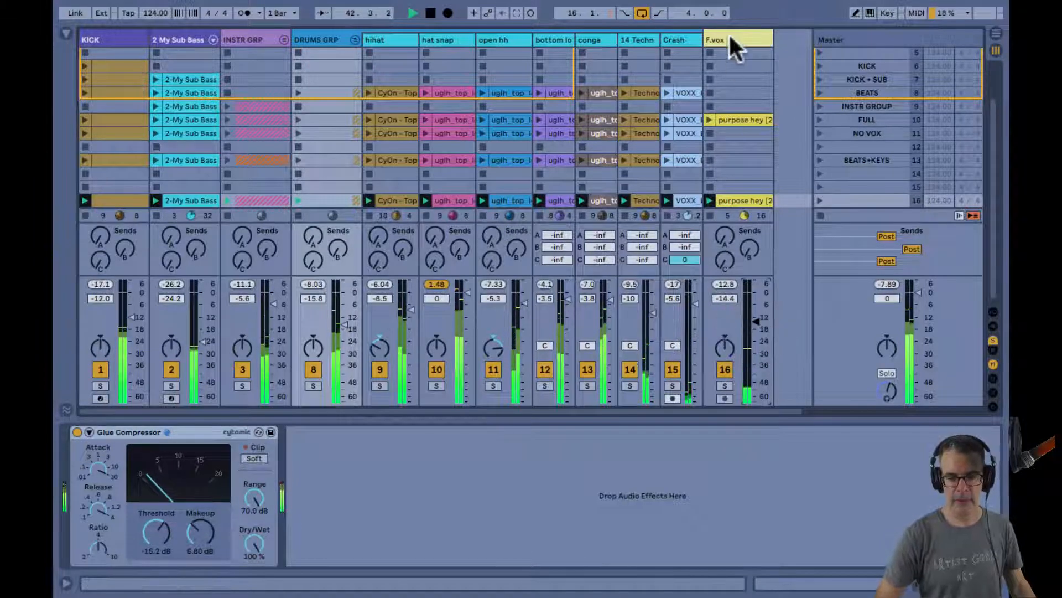
click(729, 34)
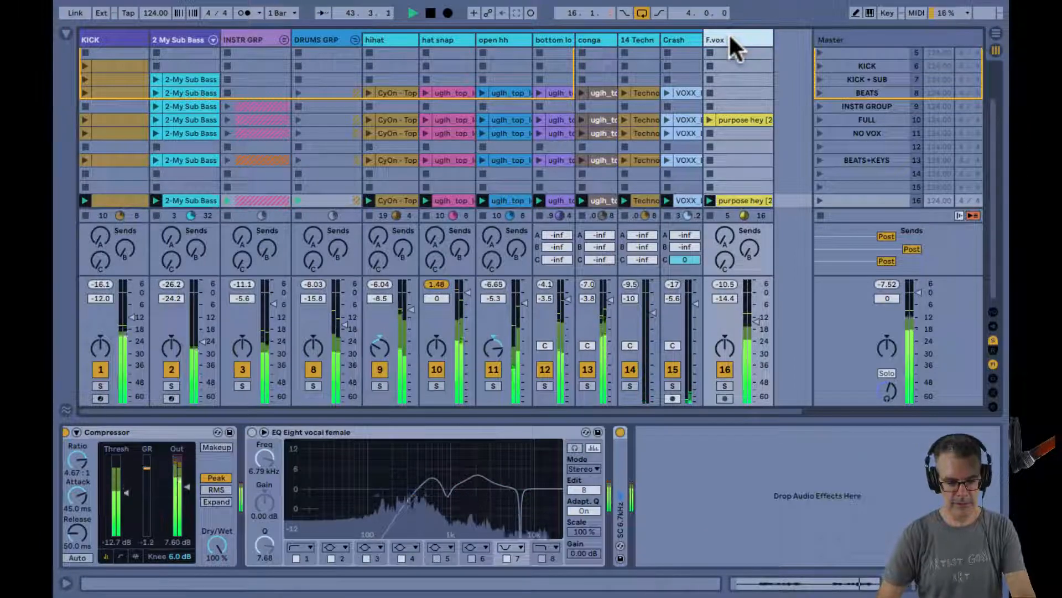
Step: Unfold INSTR GRP and compare the mix with the Crash track's EQ Eight bypassed and active, leaving it active
click(675, 40)
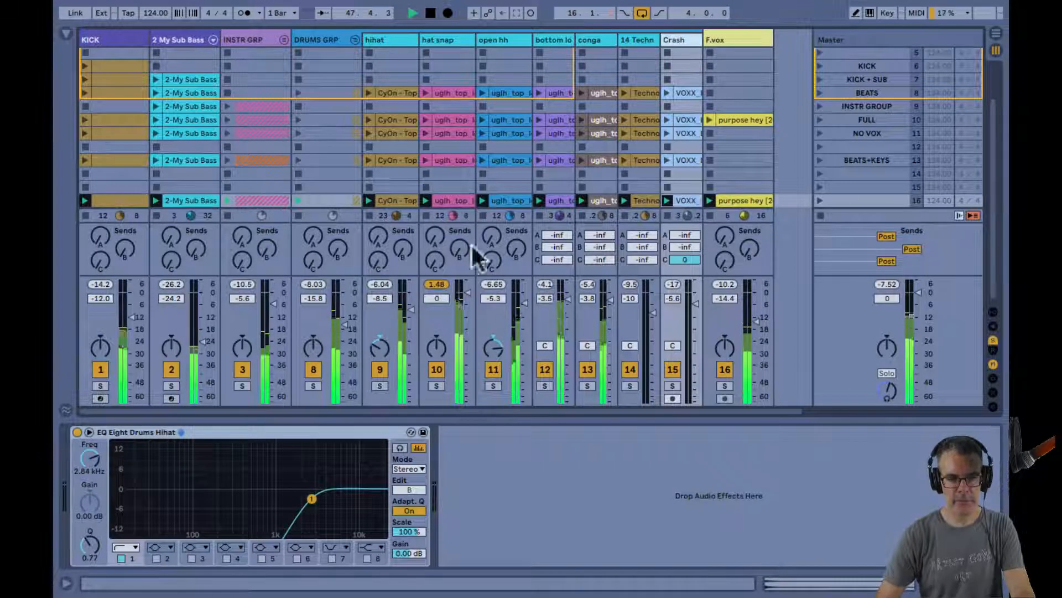
click(283, 40)
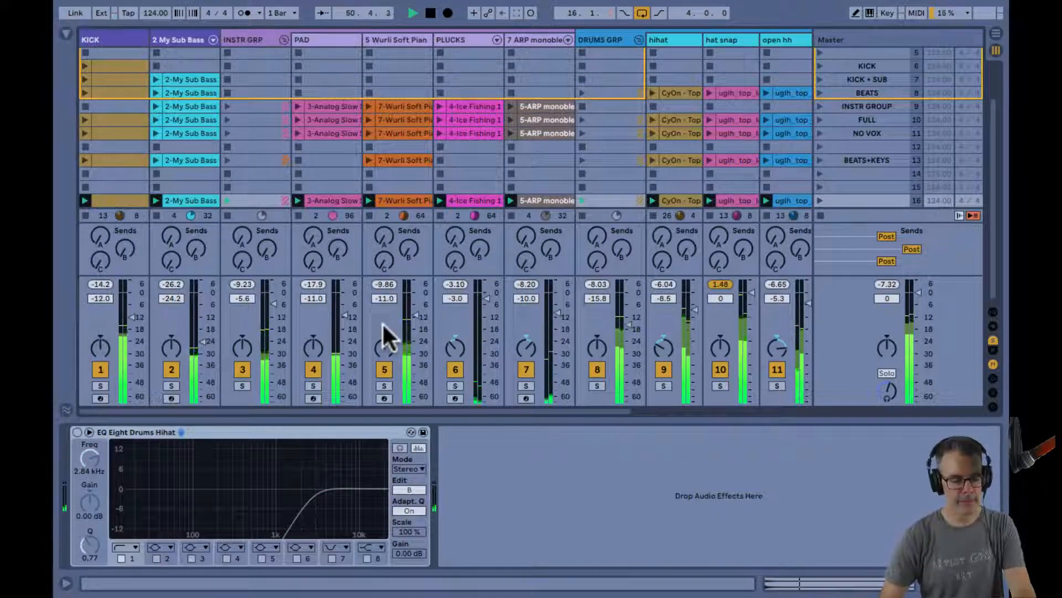
key(0)
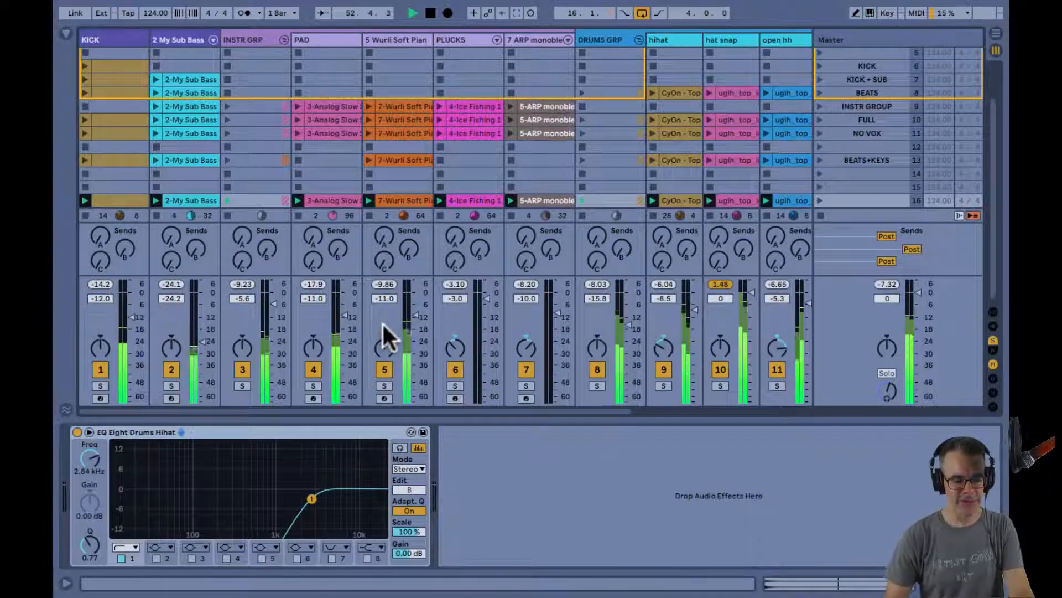
key(0)
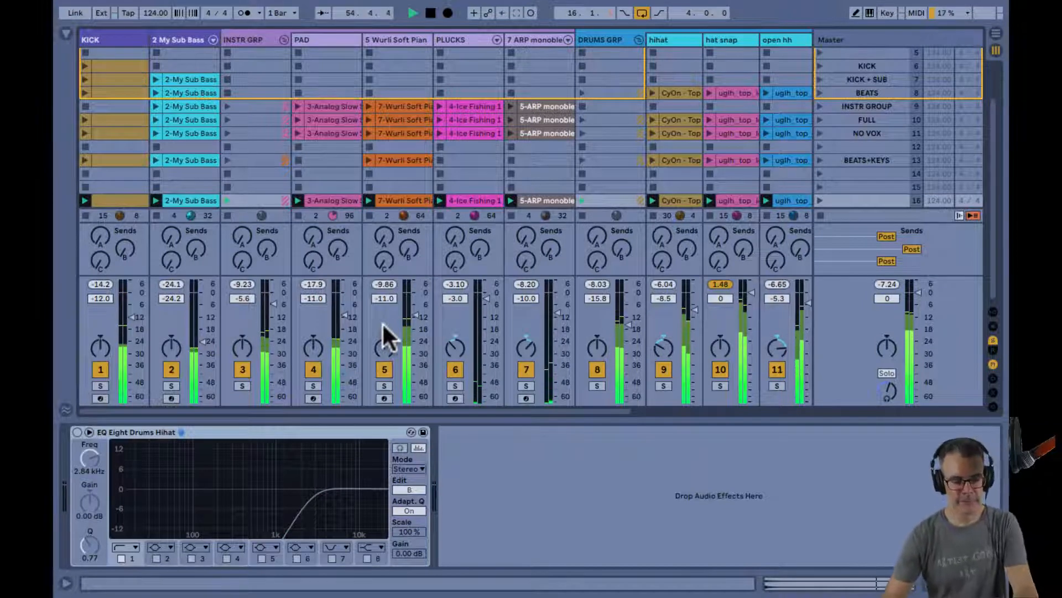
key(0)
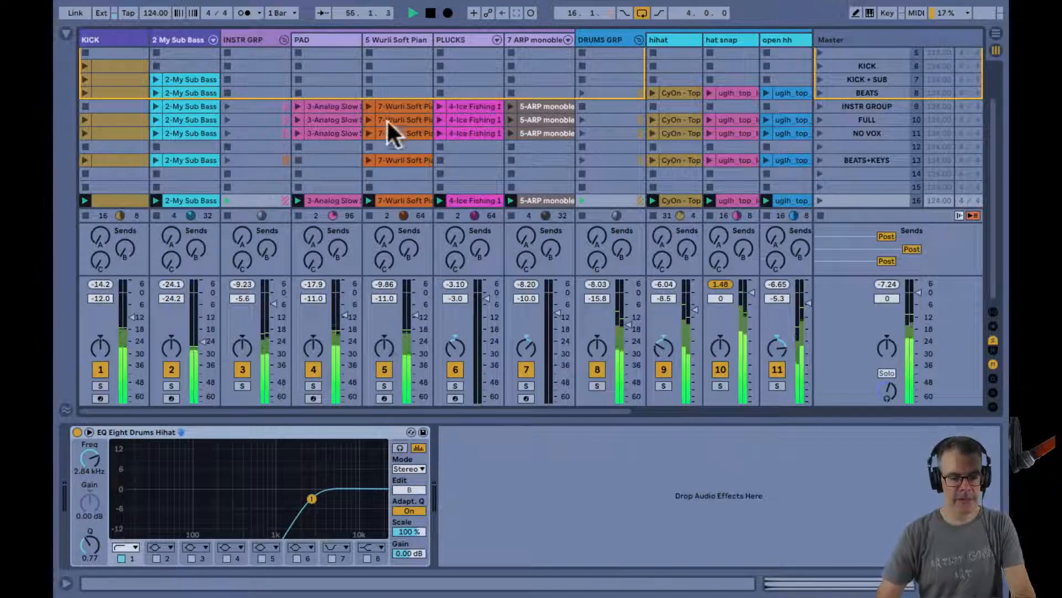
Step: Check 5 Wurli Soft Pian's devices, and in F.vox's EQ Eight set band 2 to 1.52 dB and band 4 to 1.59 kHz, -3.98 dB, Q 5.28
click(394, 38)
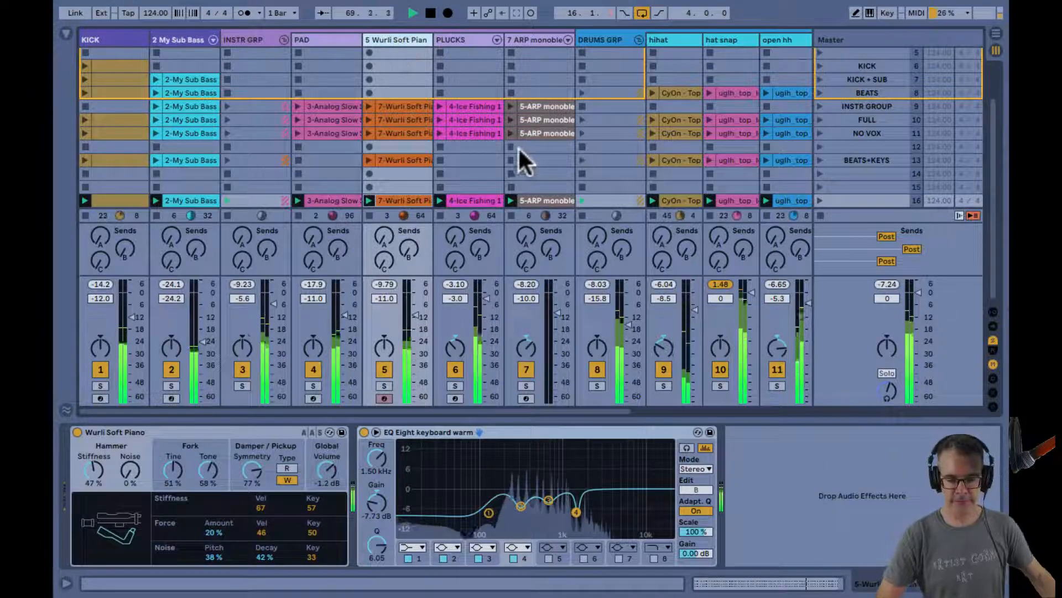
scroll(520, 146, right, 5)
scroll(519, 146, up, 1)
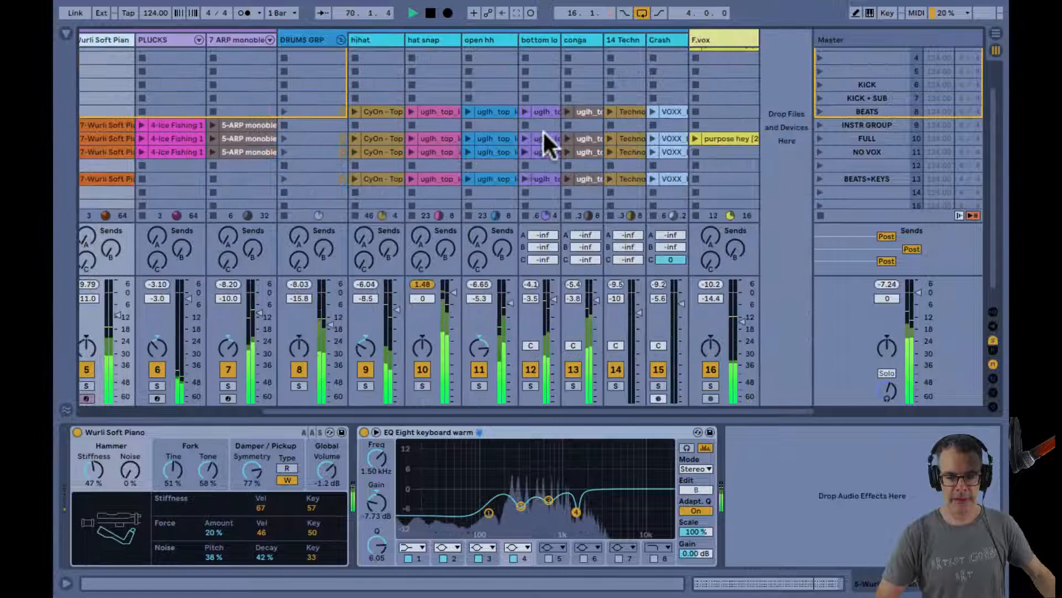
click(715, 33)
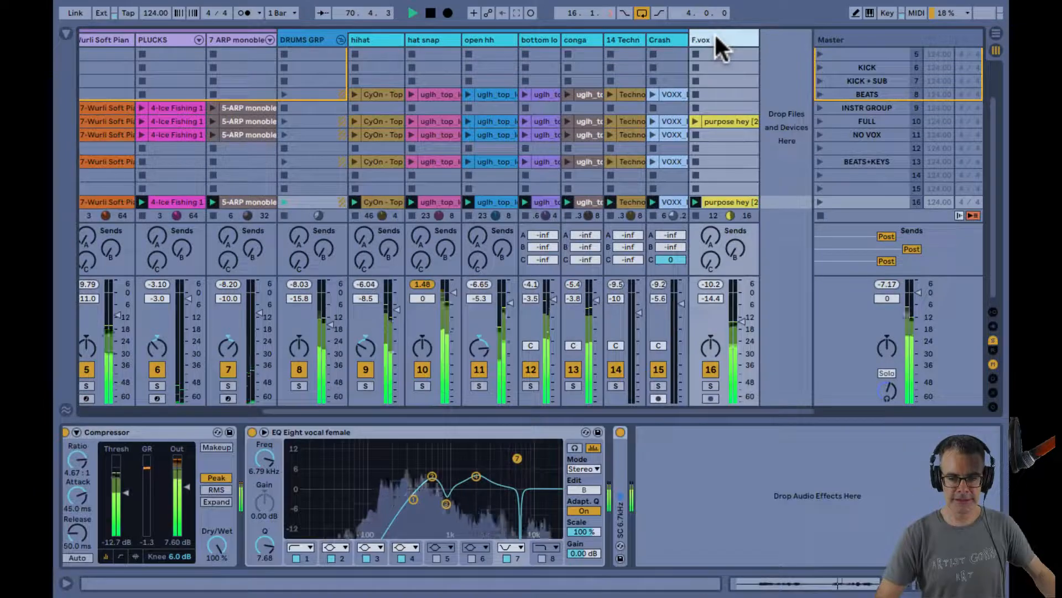
double_click(419, 462)
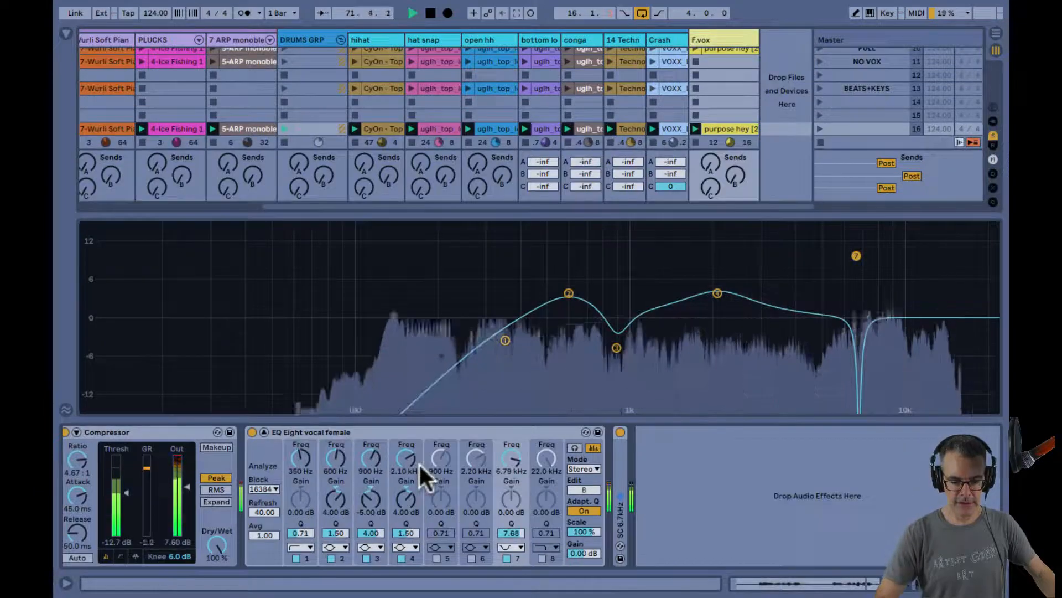
click(335, 432)
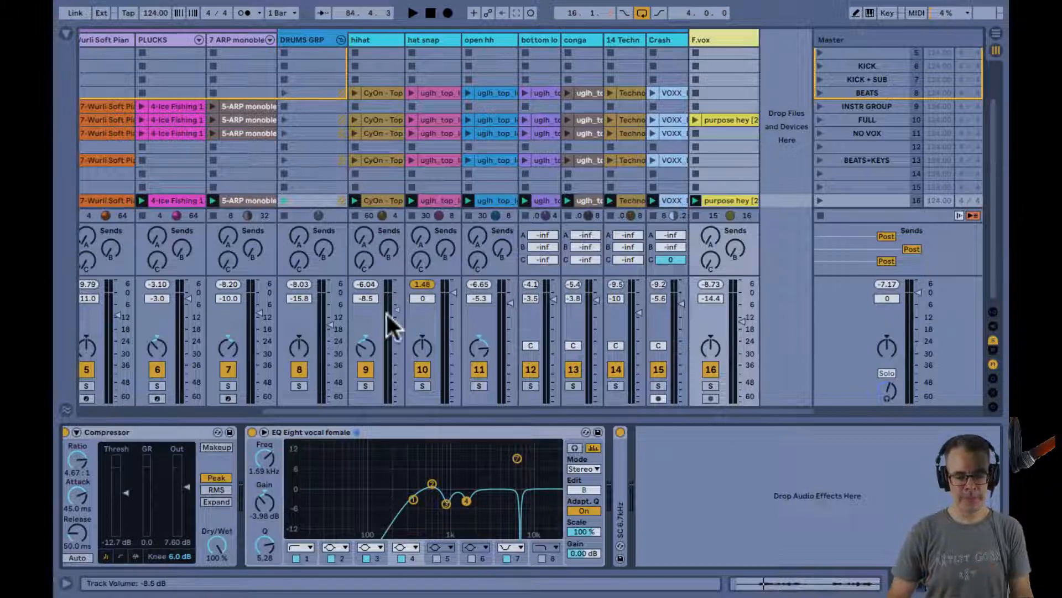
Step: Examine F.vox's EQ curve in the expanded display and play the mix briefly to hear it
double_click(469, 453)
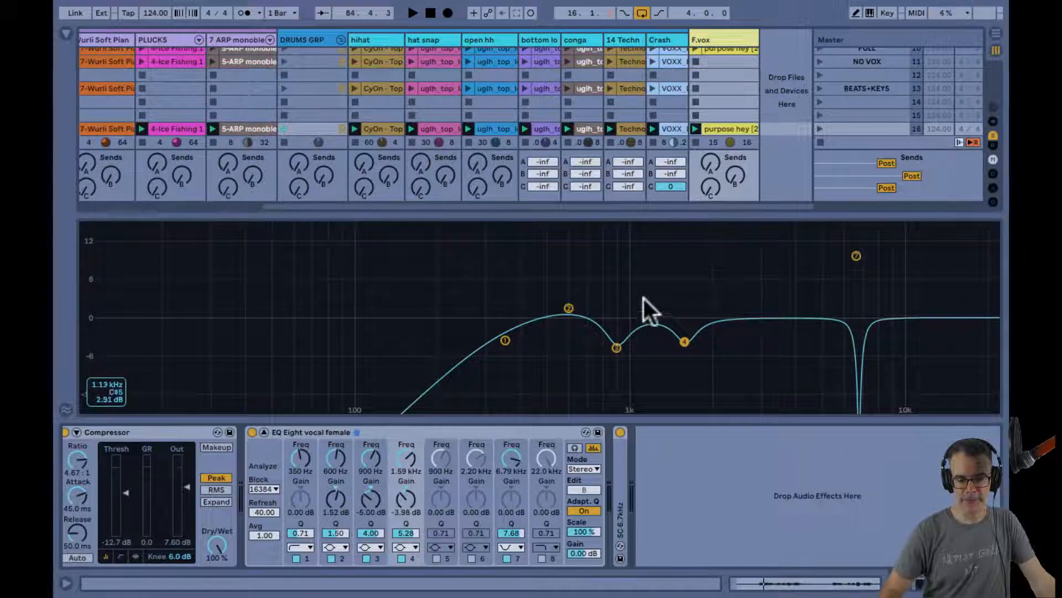
key(space)
key(Escape)
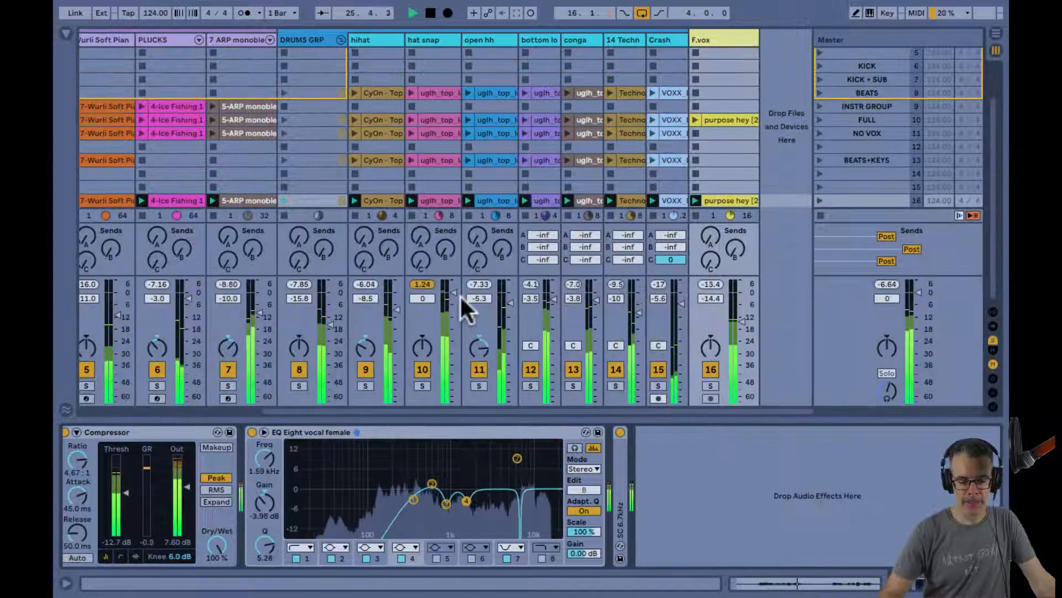
key(space)
Step: Show the browser with the EQ Eight presets, resume playback and mute F.vox
key(ctrl+alt+b)
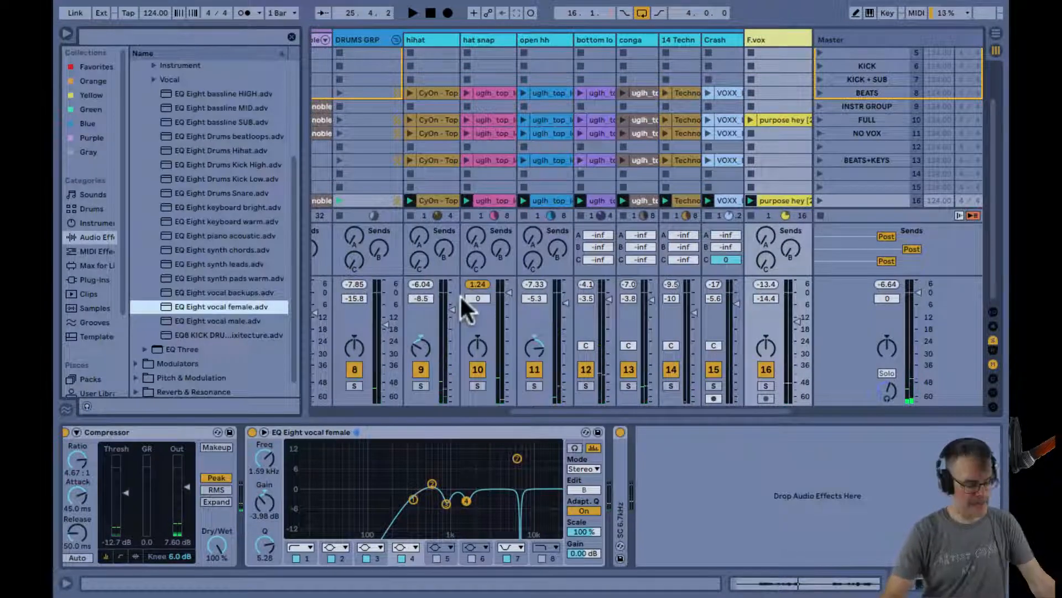
key(space)
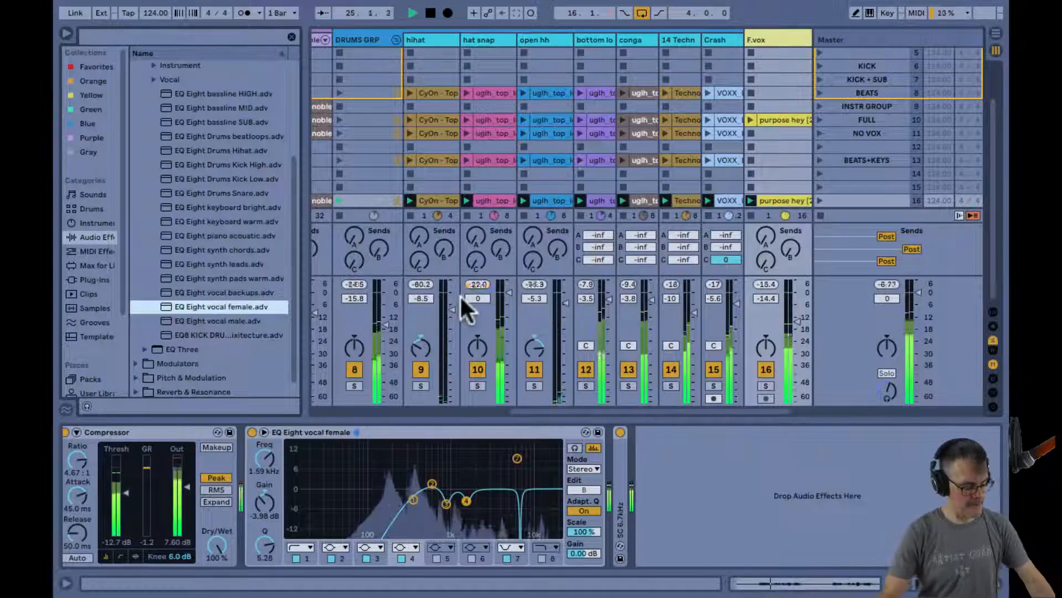
click(766, 370)
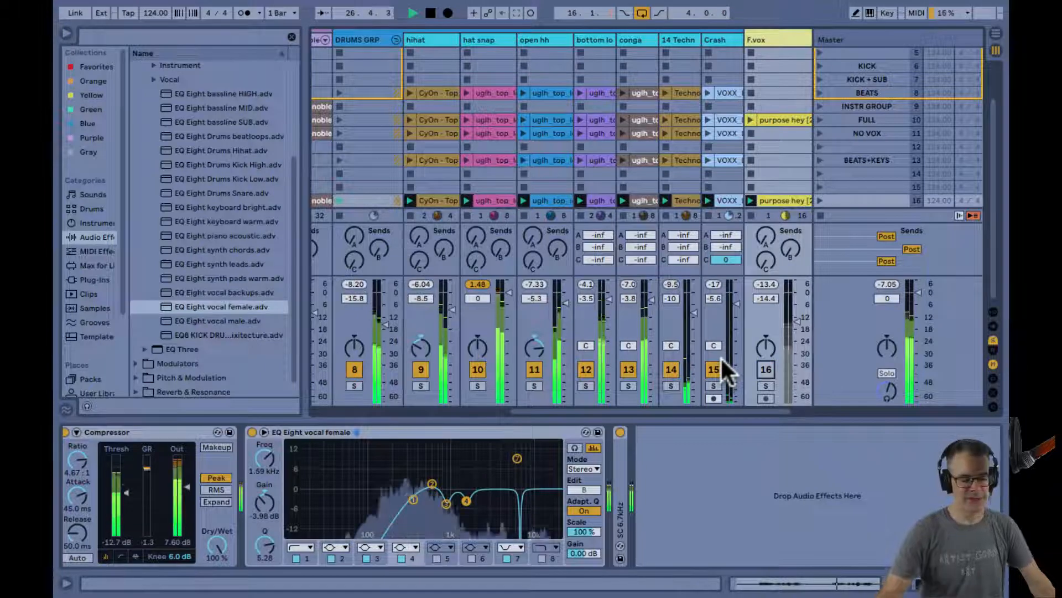
Step: Switch to Firefox and review the EQ preset list and lesson contents on the How To EQ Your Tracks course page
key(super+Tab)
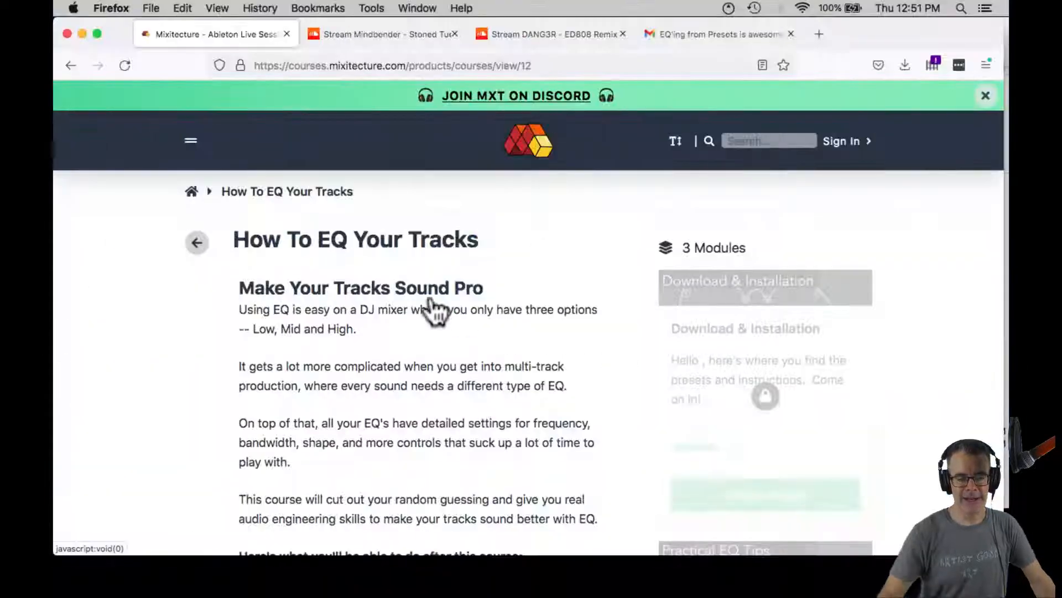
scroll(429, 290, down, 3)
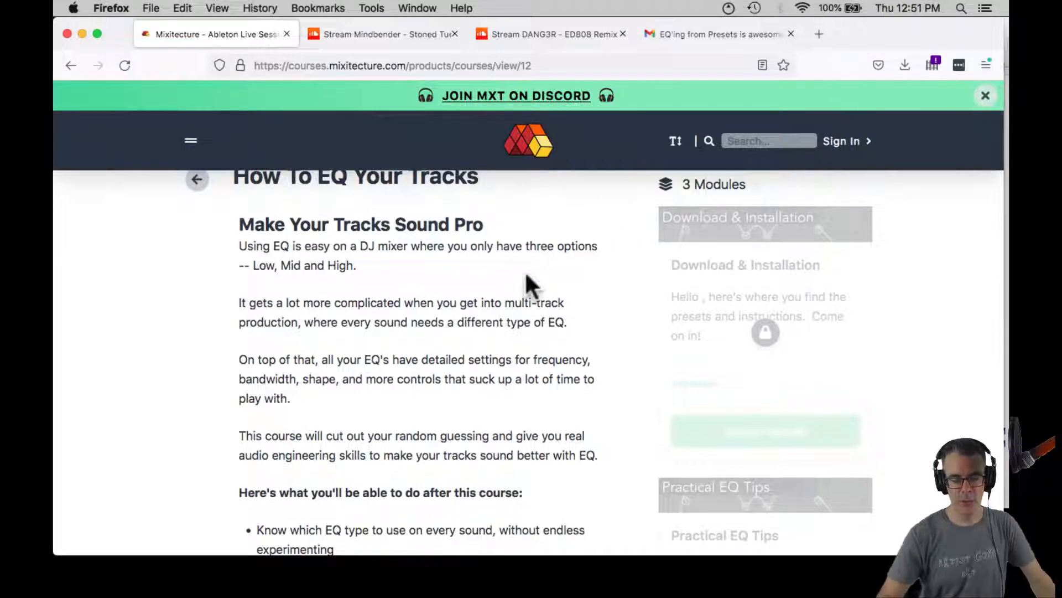
scroll(526, 275, down, 15)
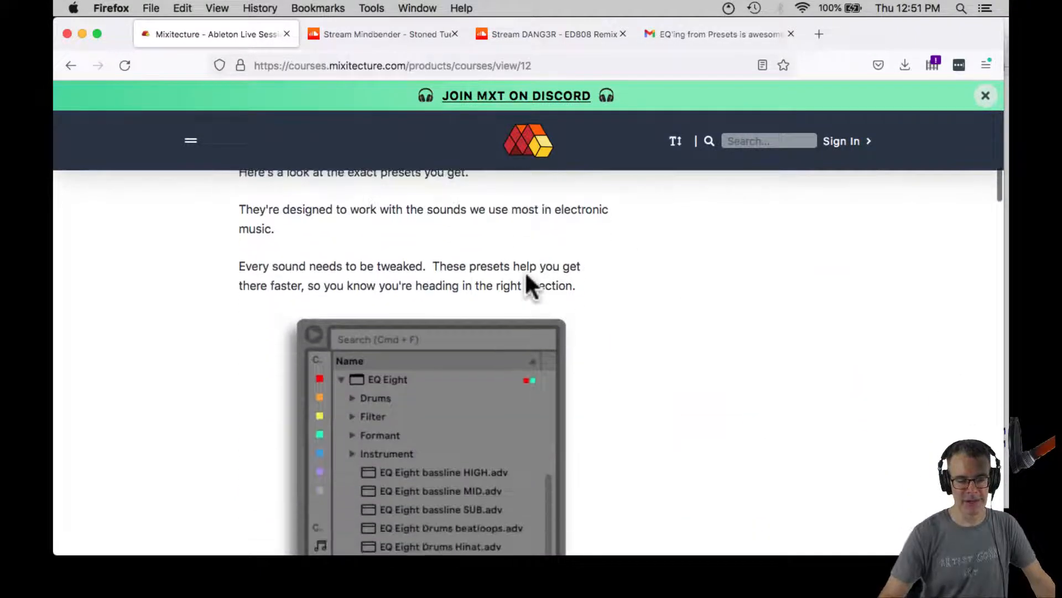
scroll(526, 275, down, 10)
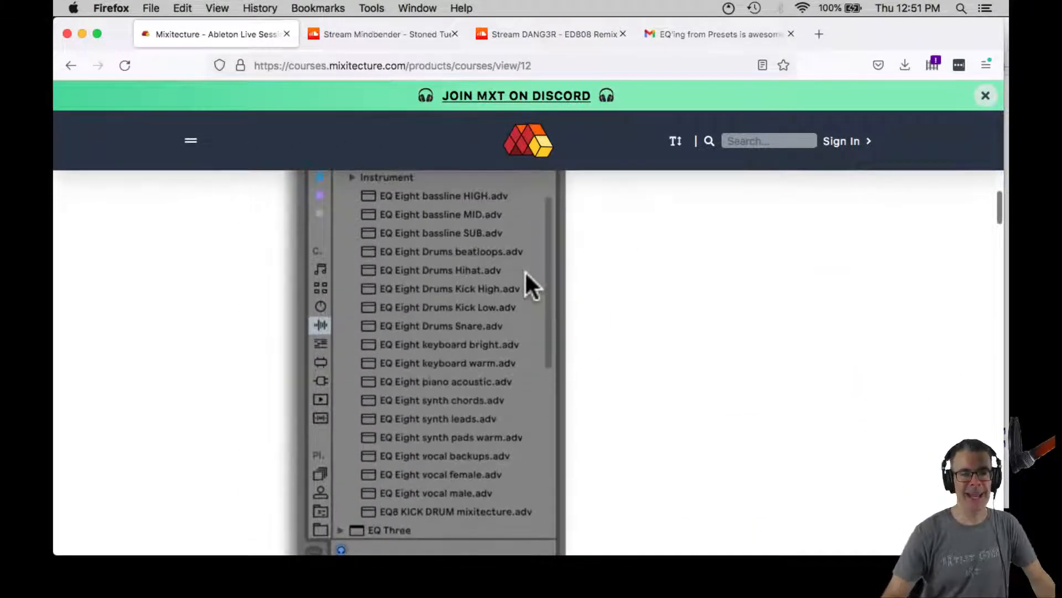
scroll(526, 271, up, 1)
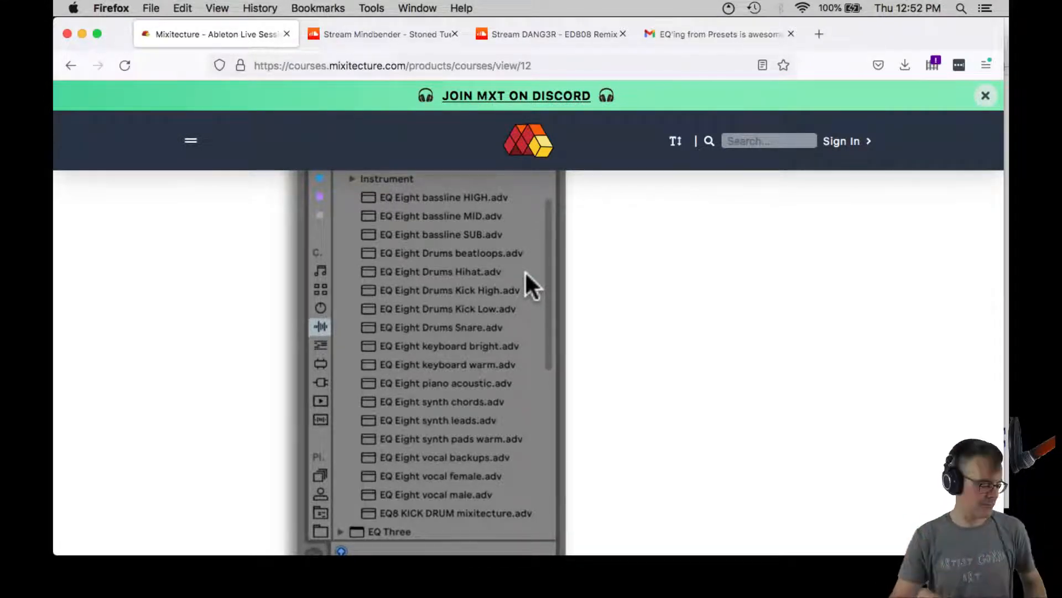
scroll(526, 273, down, 8)
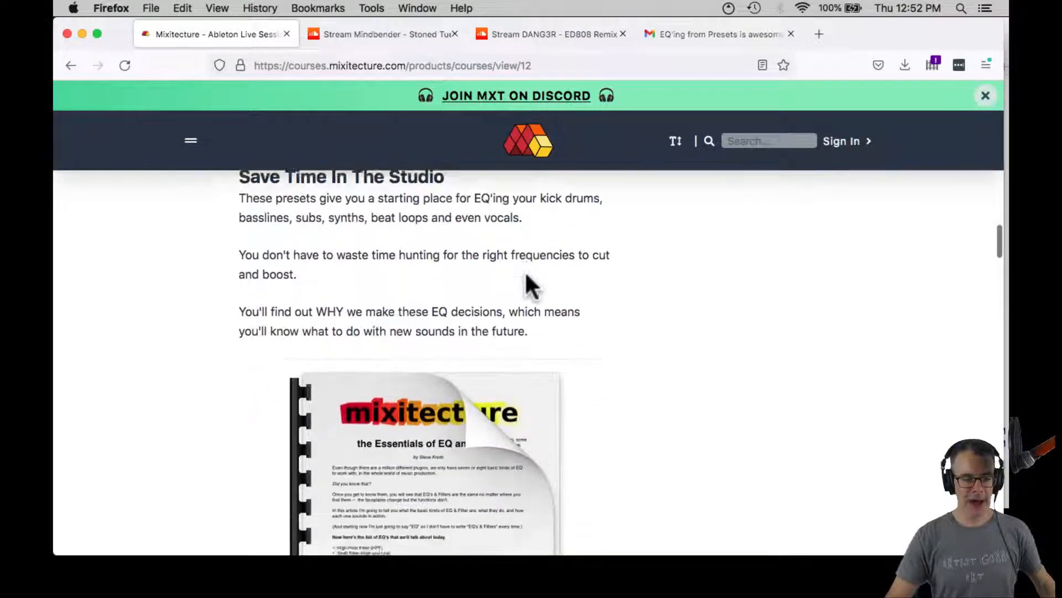
scroll(526, 275, down, 10)
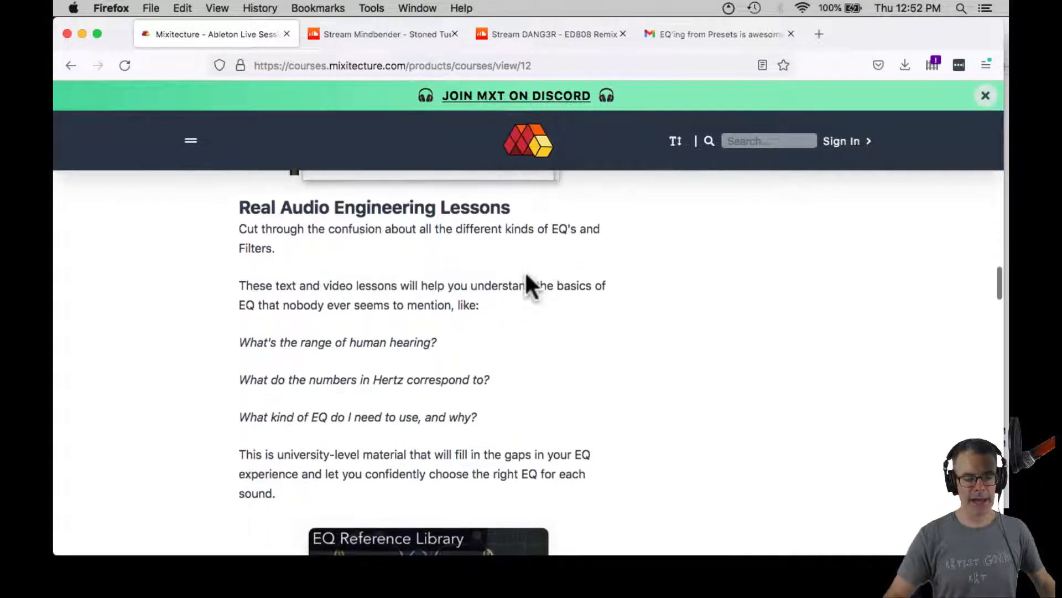
scroll(525, 285, down, 9)
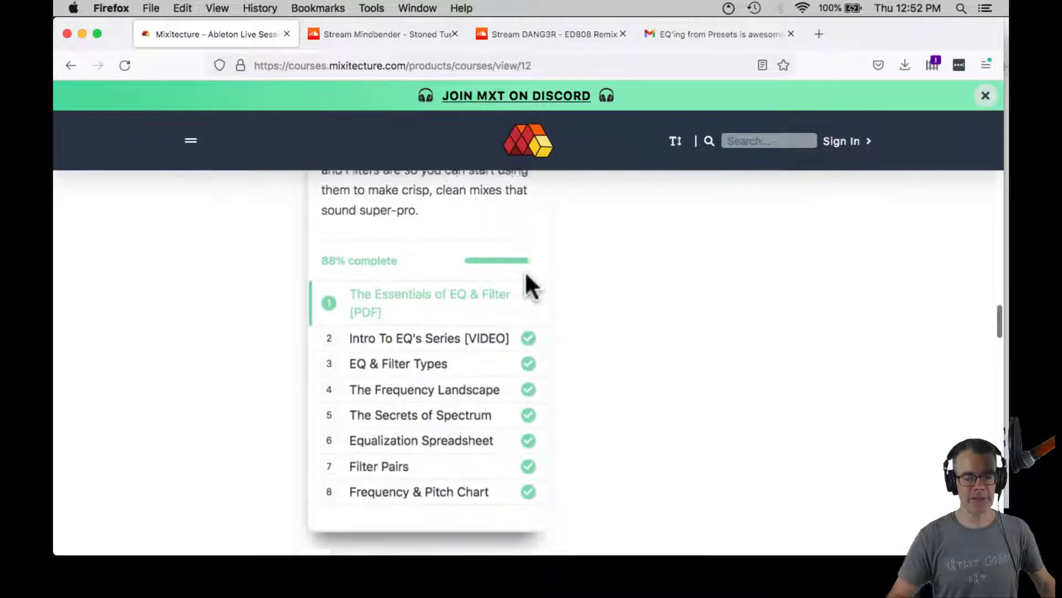
scroll(524, 270, down, 2)
scroll(524, 270, up, 1)
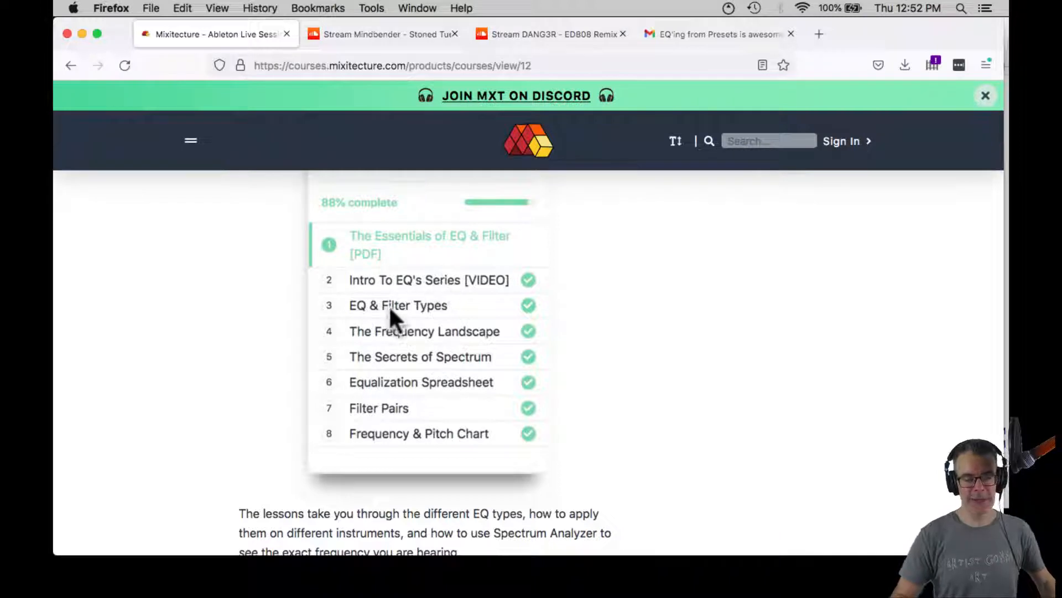
Step: Read the course page's system requirements, included materials and guarantee down to the purchase section
scroll(391, 304, up, 1)
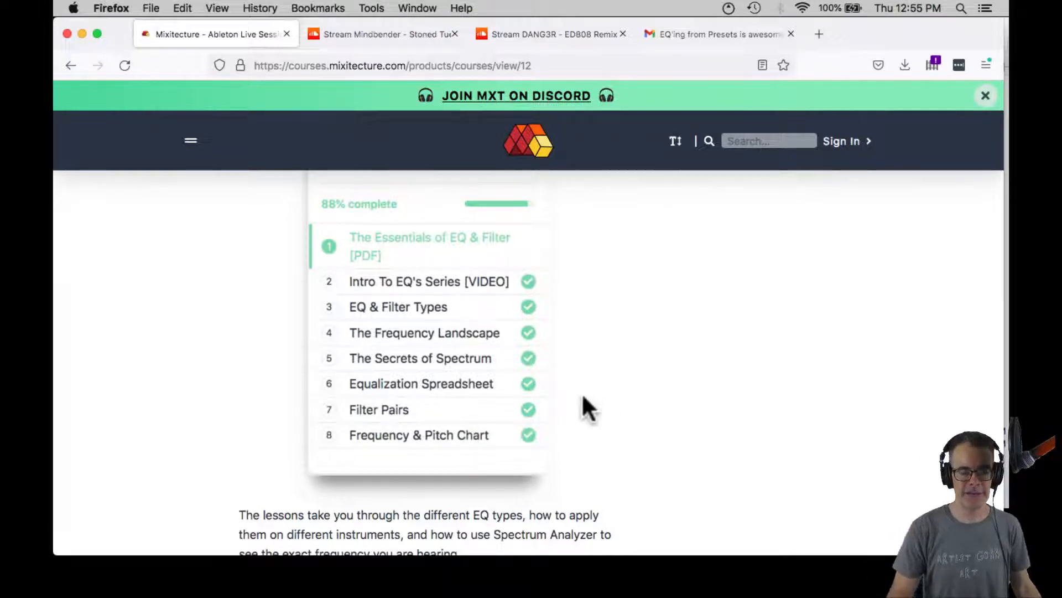
scroll(582, 396, down, 10)
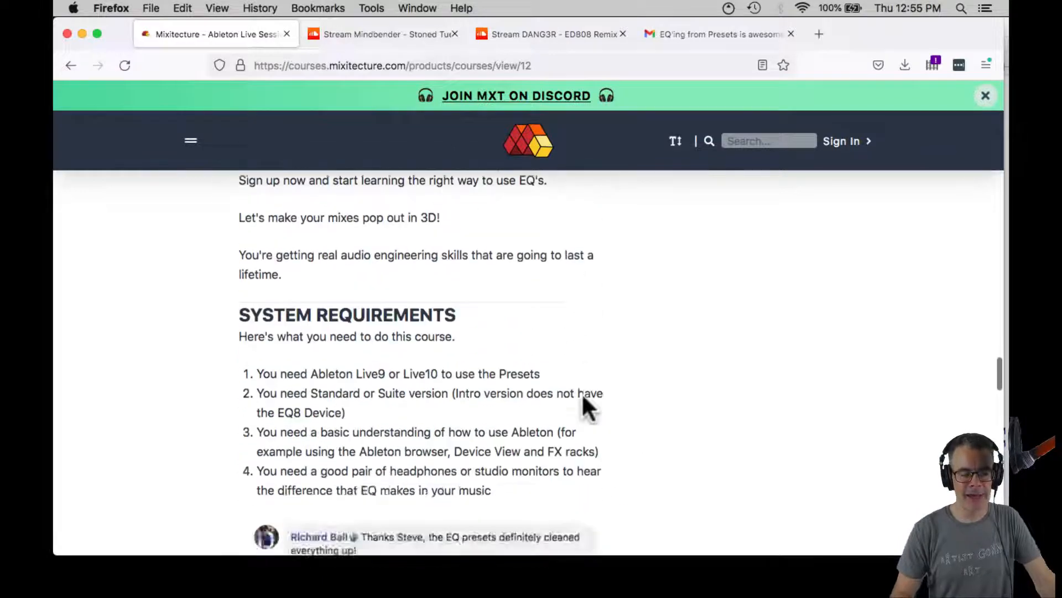
scroll(582, 393, down, 6)
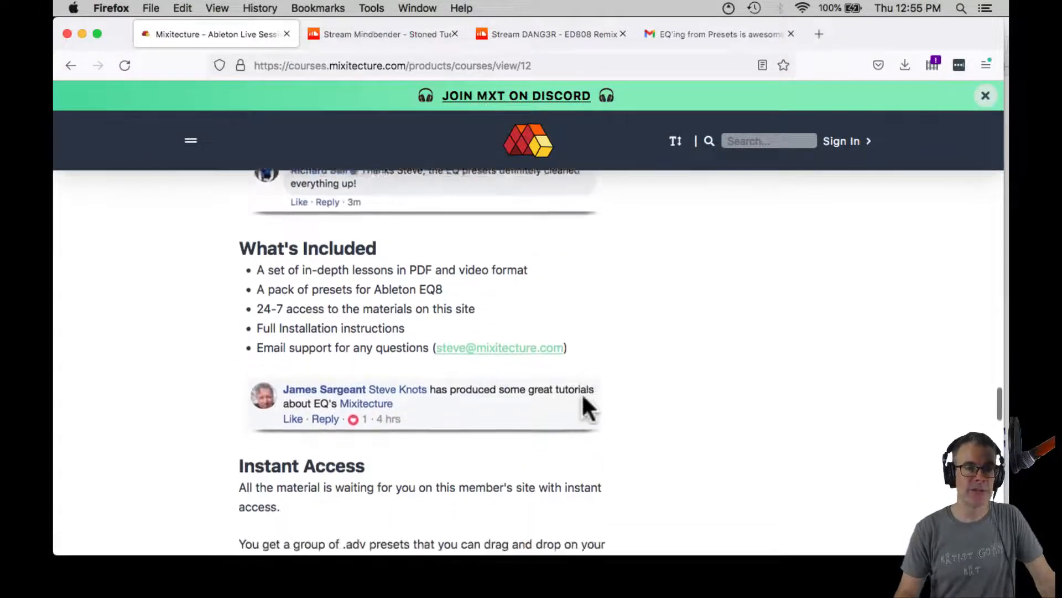
scroll(583, 398, down, 13)
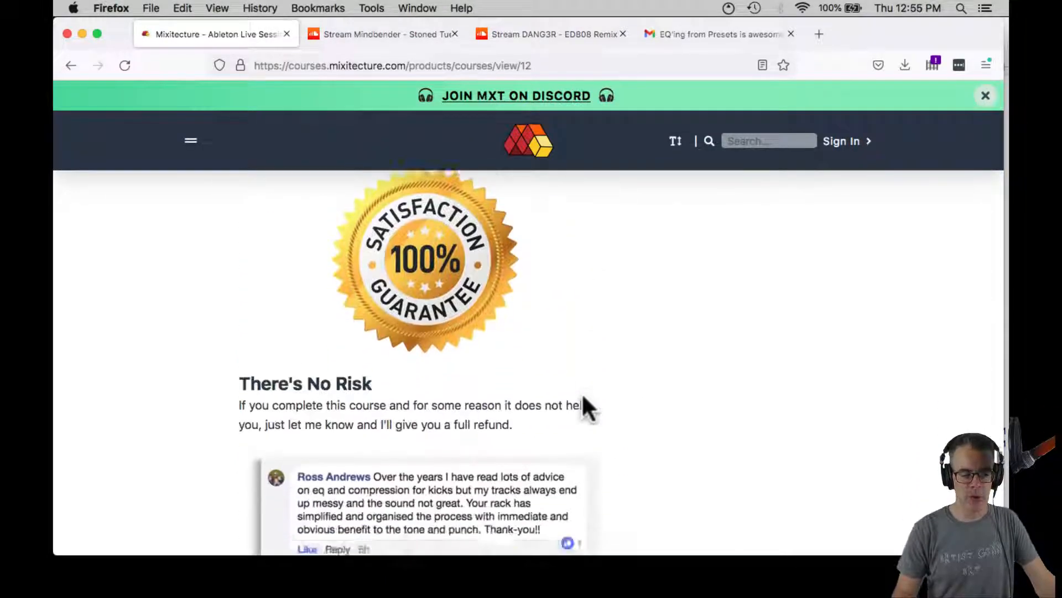
scroll(584, 406, down, 8)
scroll(584, 406, up, 1)
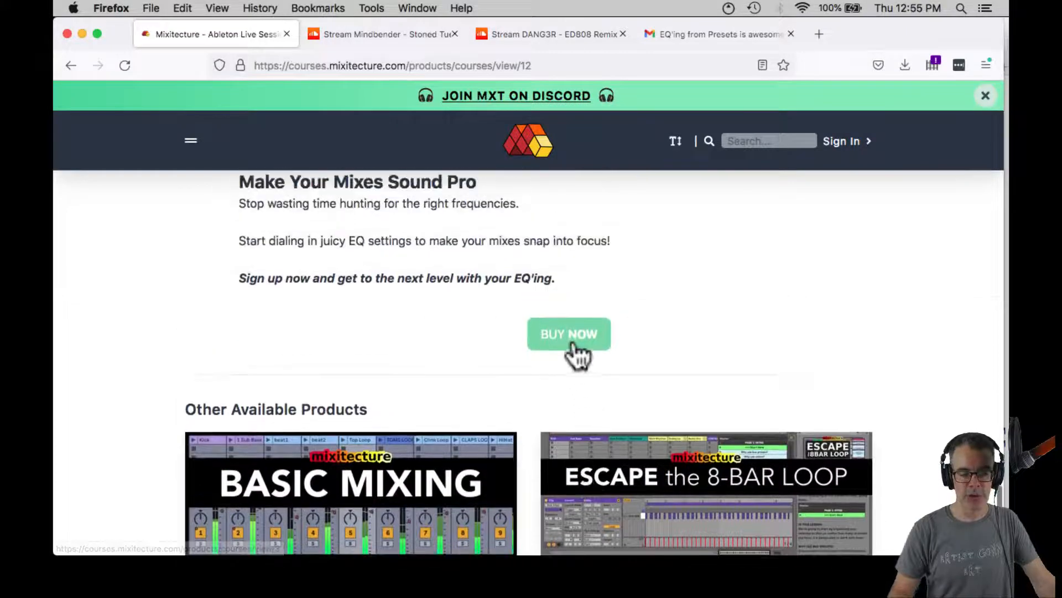
Step: Apply coupon code EQ2022 in the How To EQ Your Tracks checkout, and switch back to Ableton Live
click(573, 342)
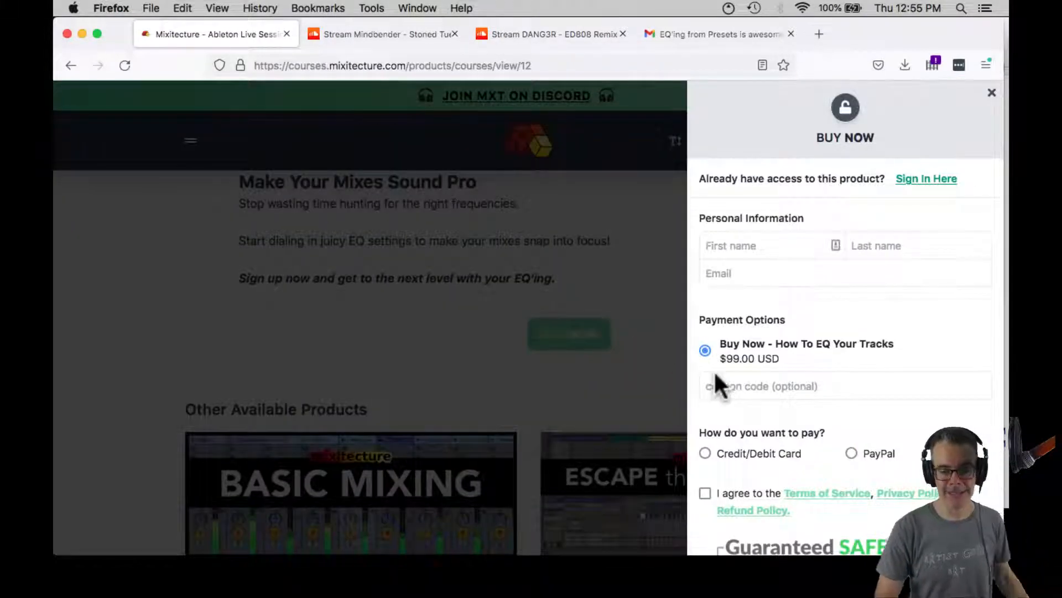
click(719, 382)
text(EQ2022)
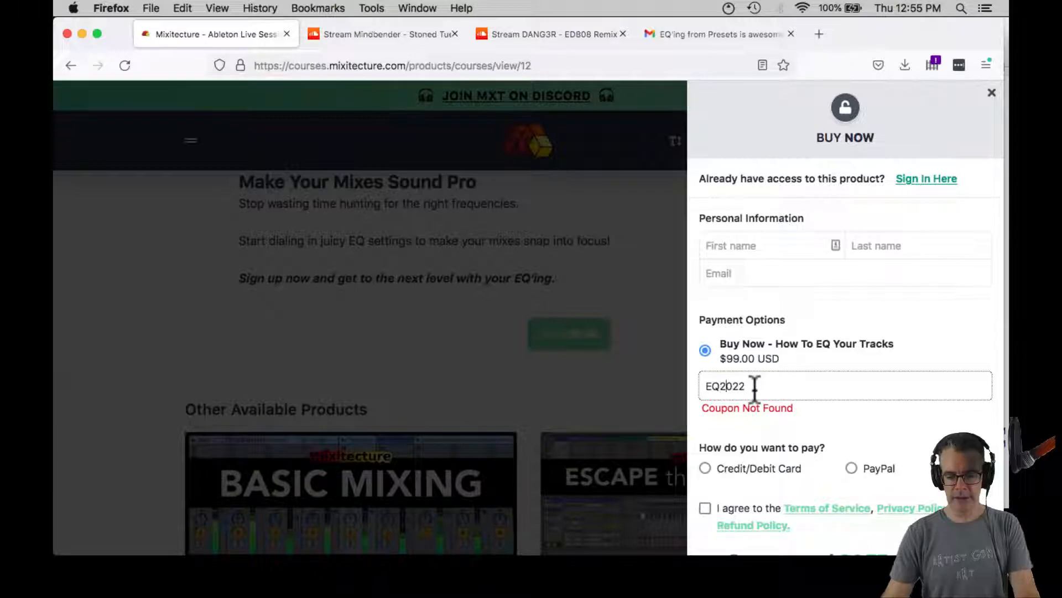
text(8)
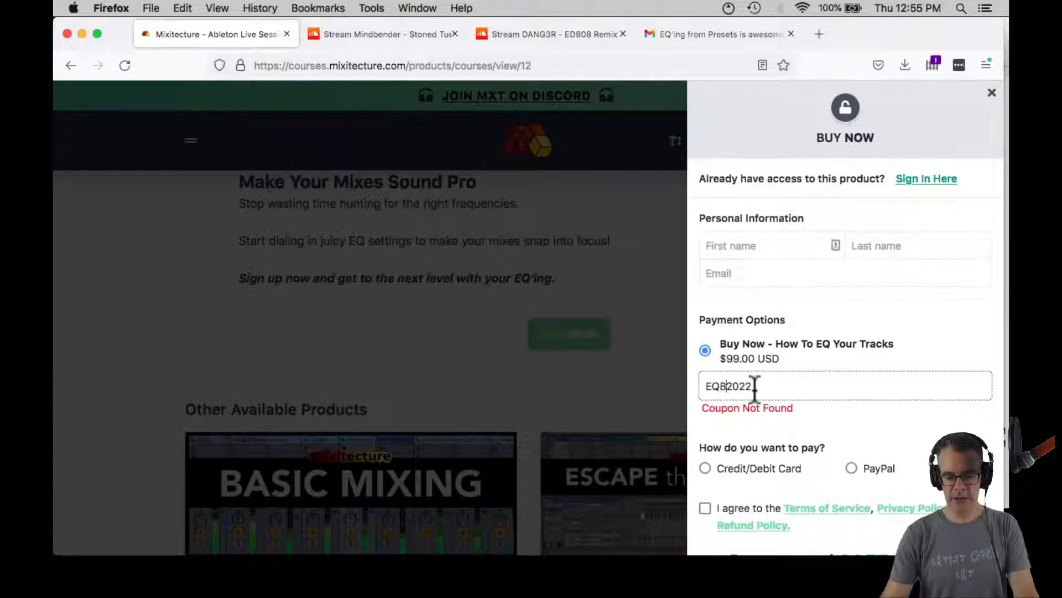
key(BackSpace)
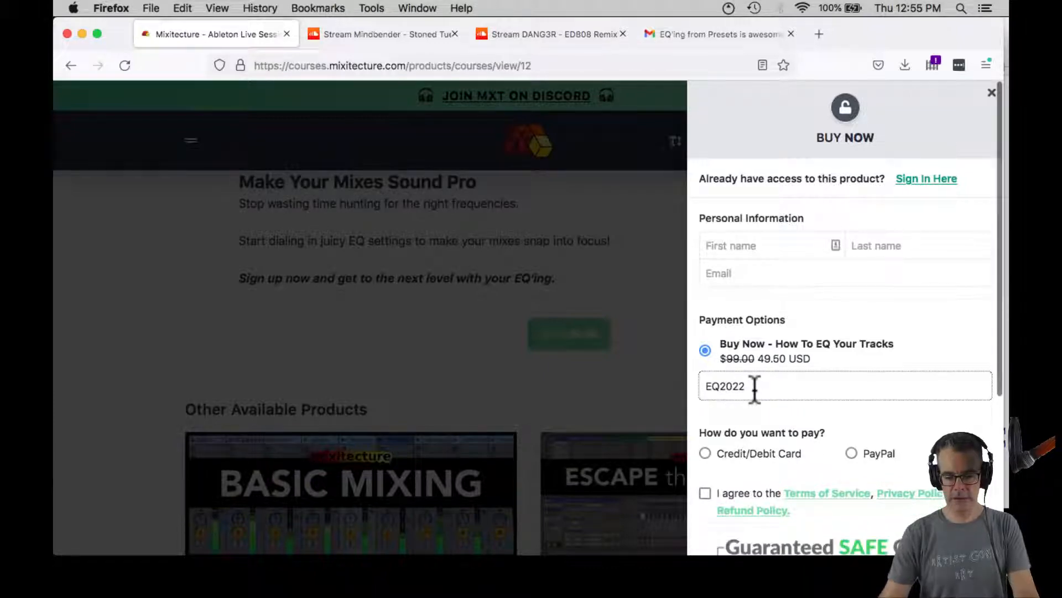
click(818, 364)
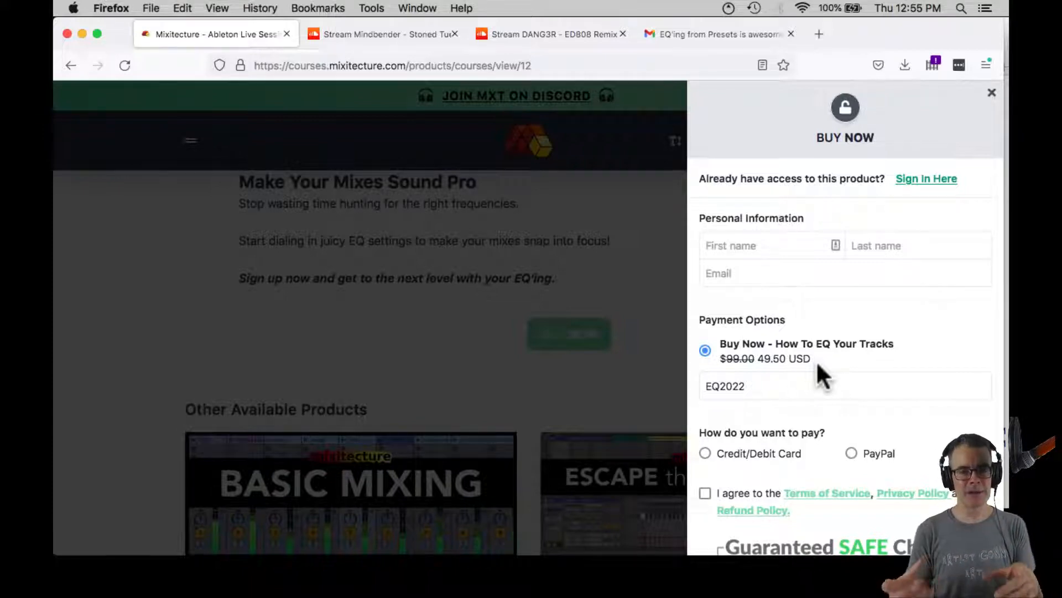
key(super+Tab)
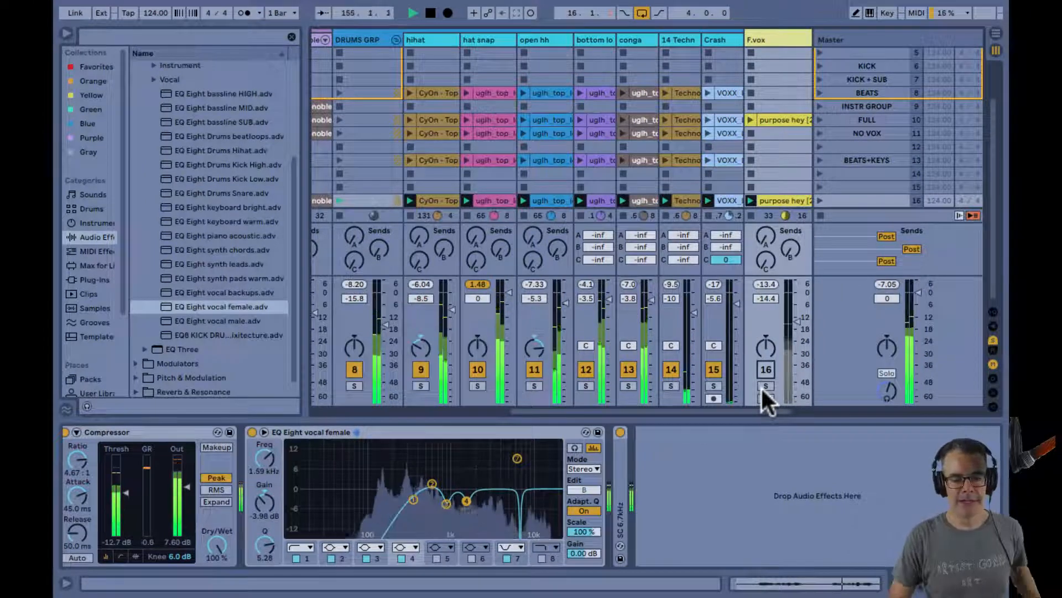
Step: Hide the browser and the mixer's sends section, and mute the conga and bottom loop tracks
key(super+alt+b)
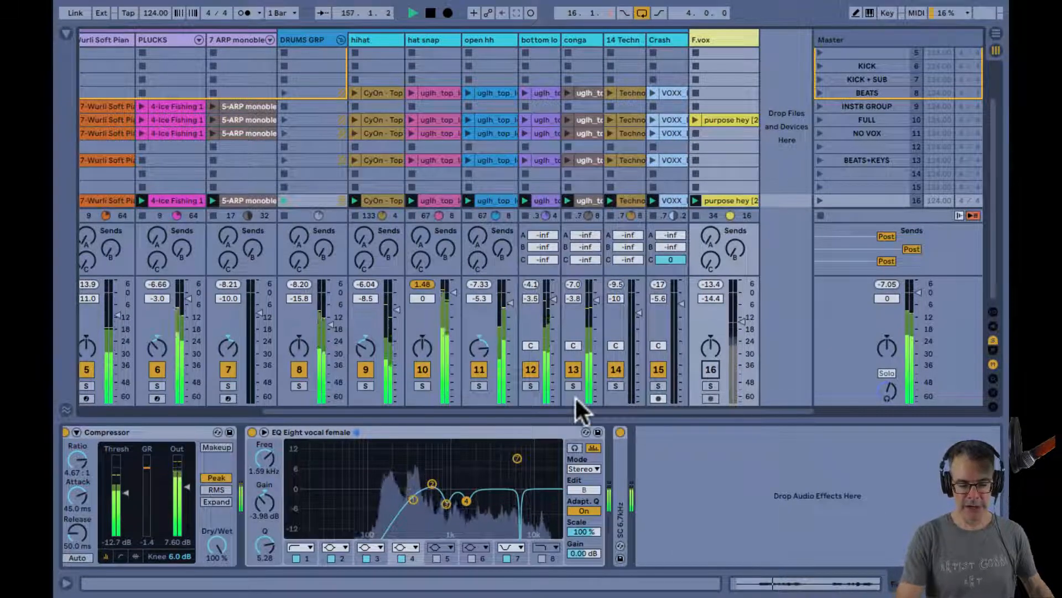
key(super+alt+s)
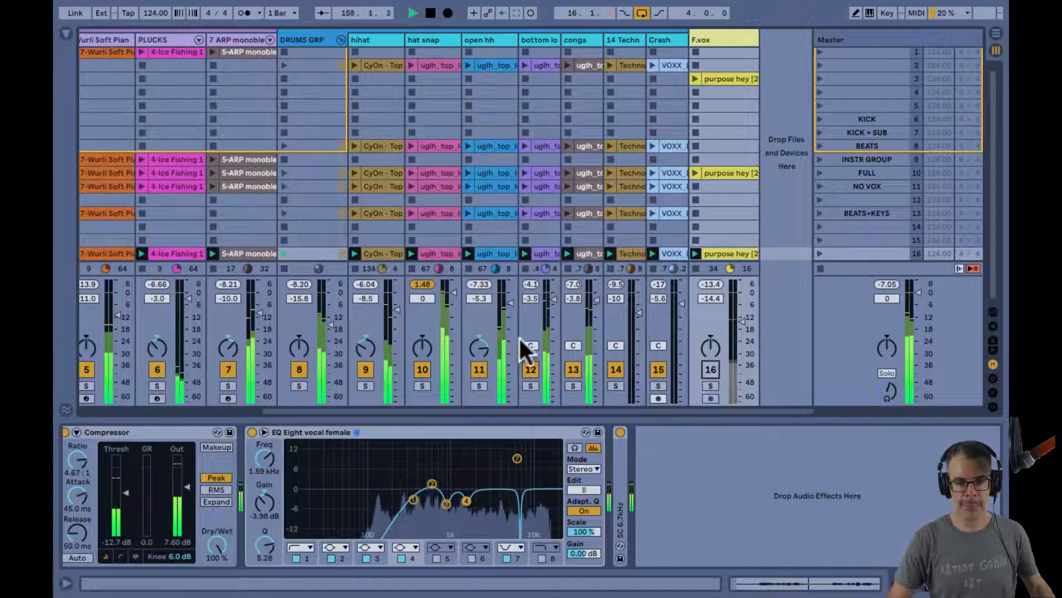
click(570, 367)
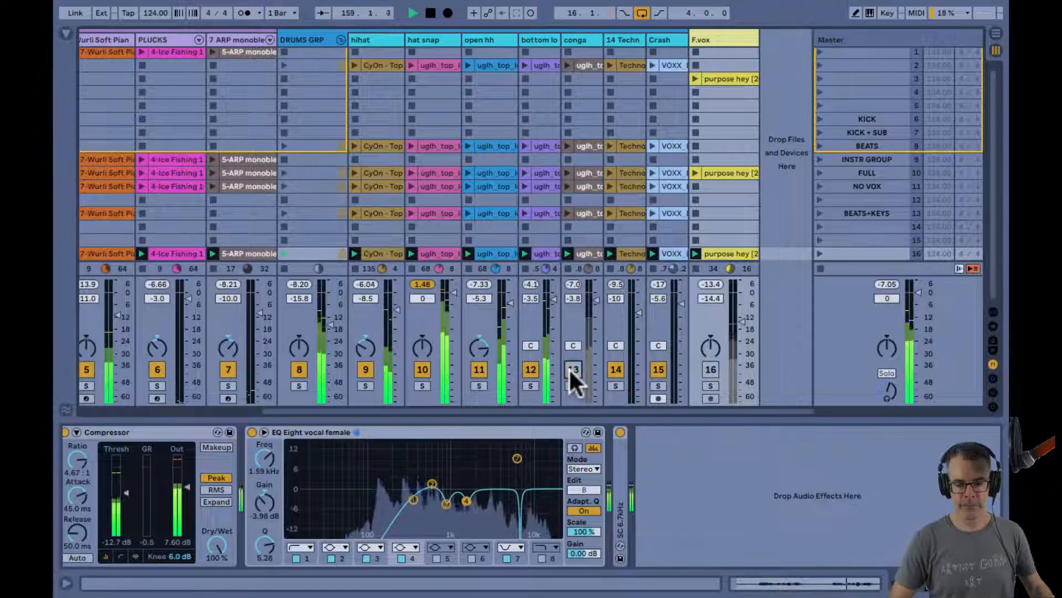
click(530, 369)
scroll(514, 177, left, 2)
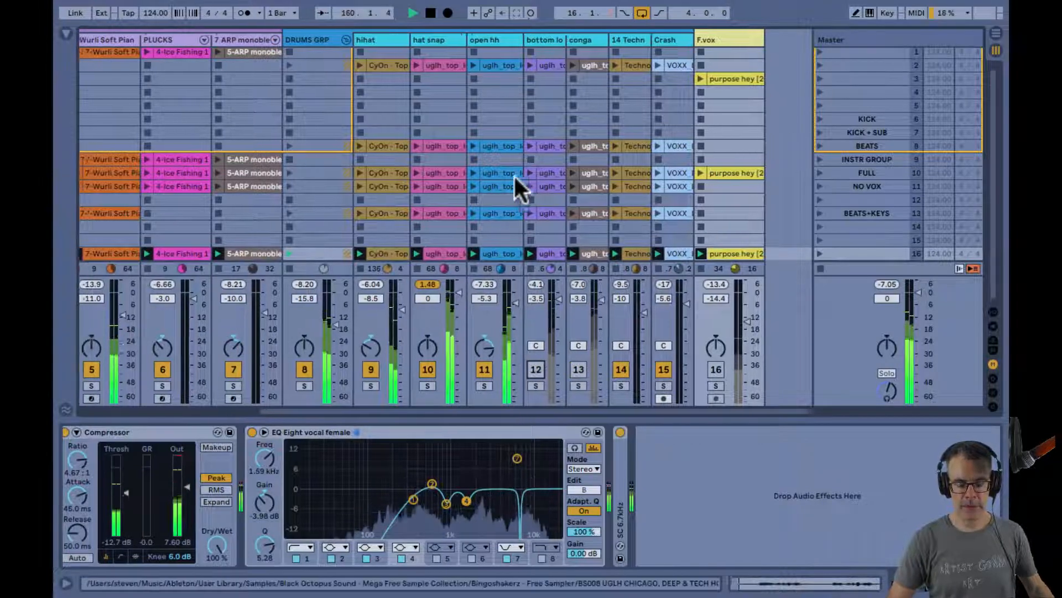
Step: Capture the playing clips into a new scene below scene 16 and unmute the F.vox track
click(510, 253)
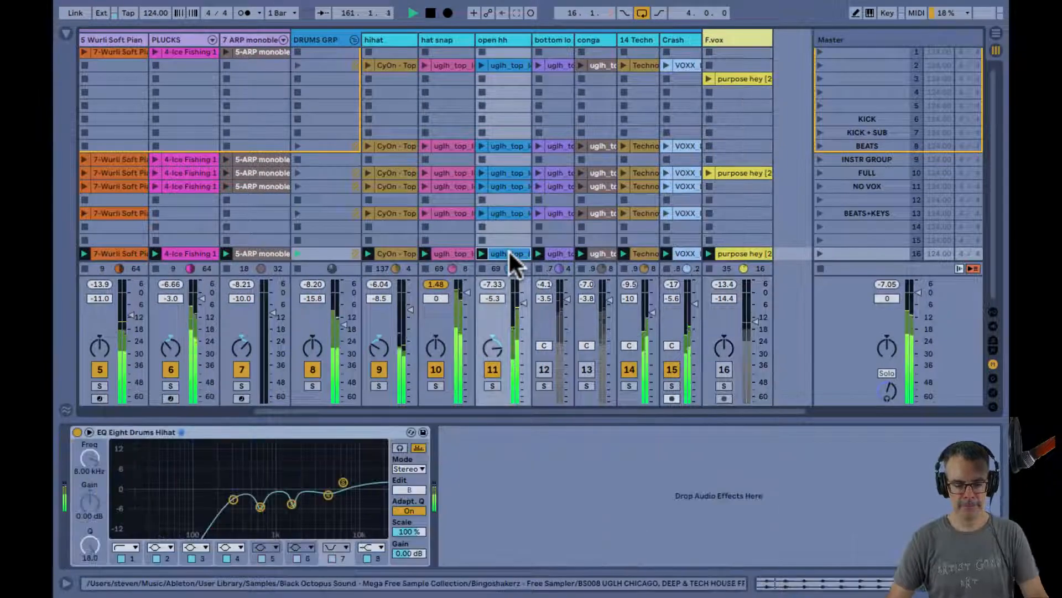
key(super+shift+i)
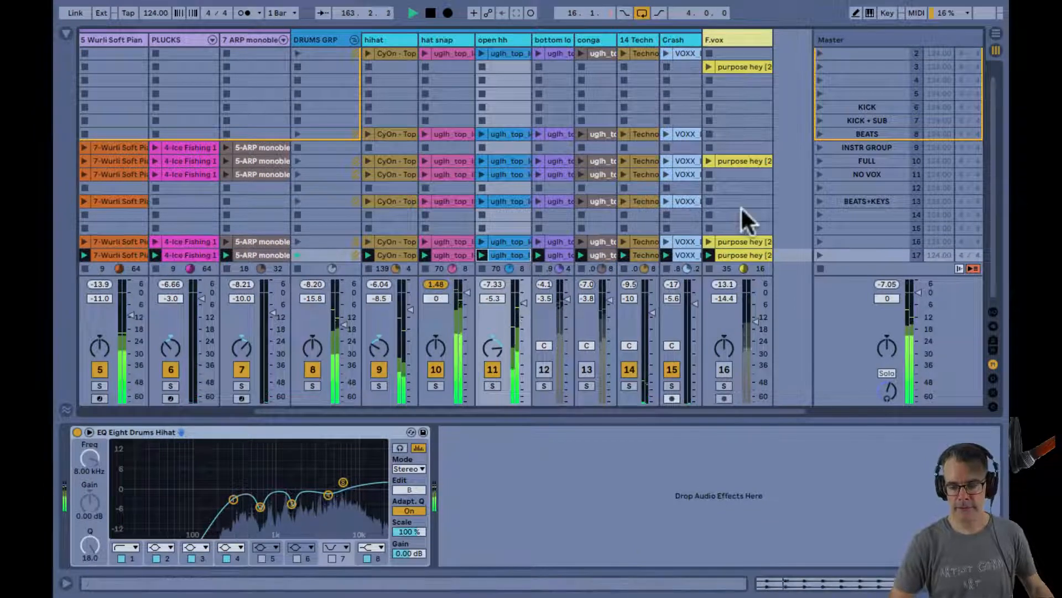
click(725, 370)
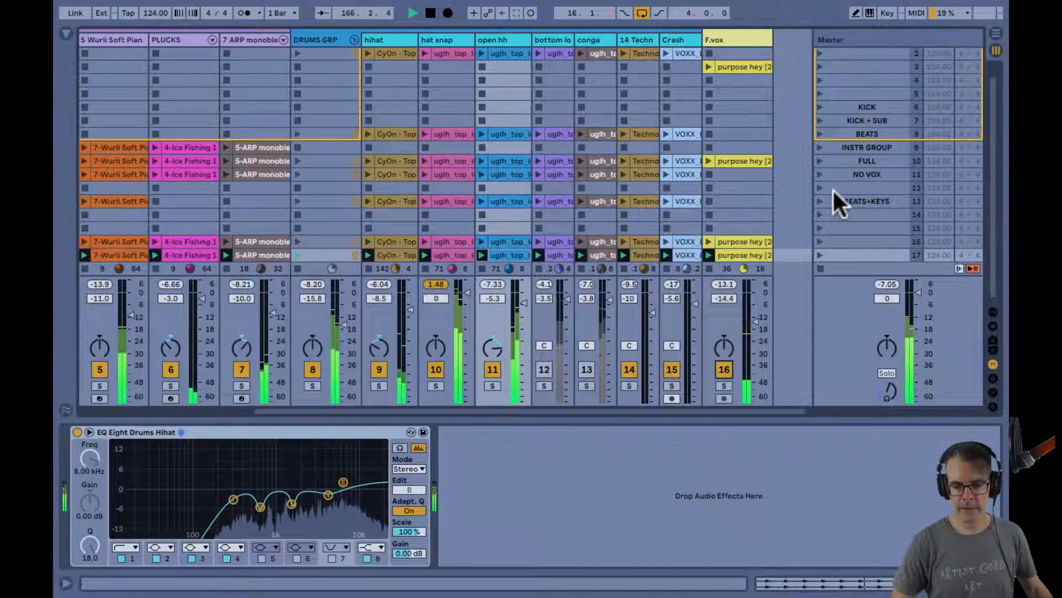
Step: Unmute the bottom loop and conga tracks with their clips stopped, and capture the remaining playing clips into a new scene
scroll(832, 188, left, 1)
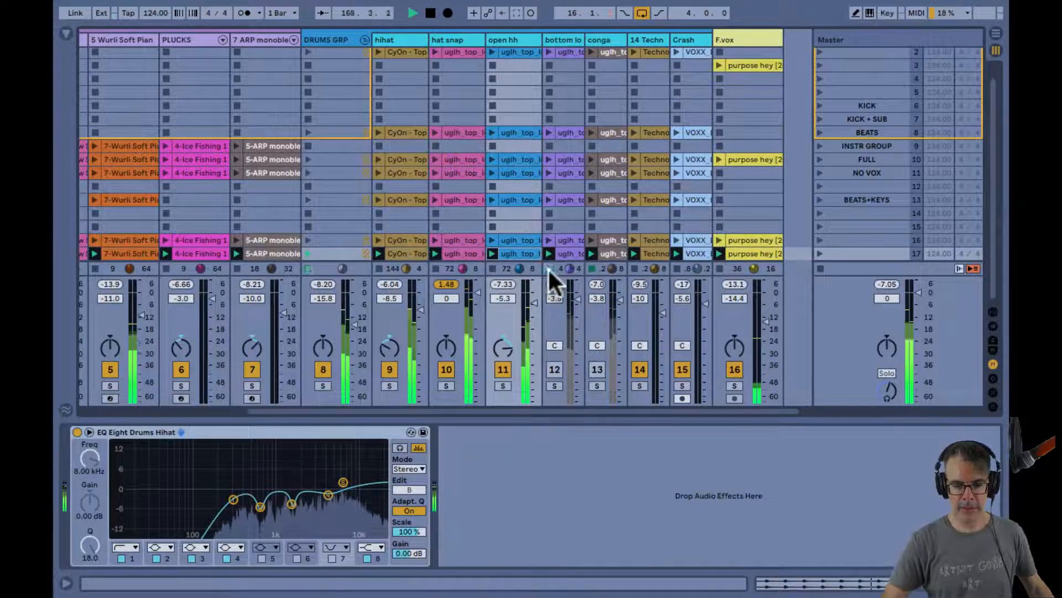
click(555, 370)
click(597, 369)
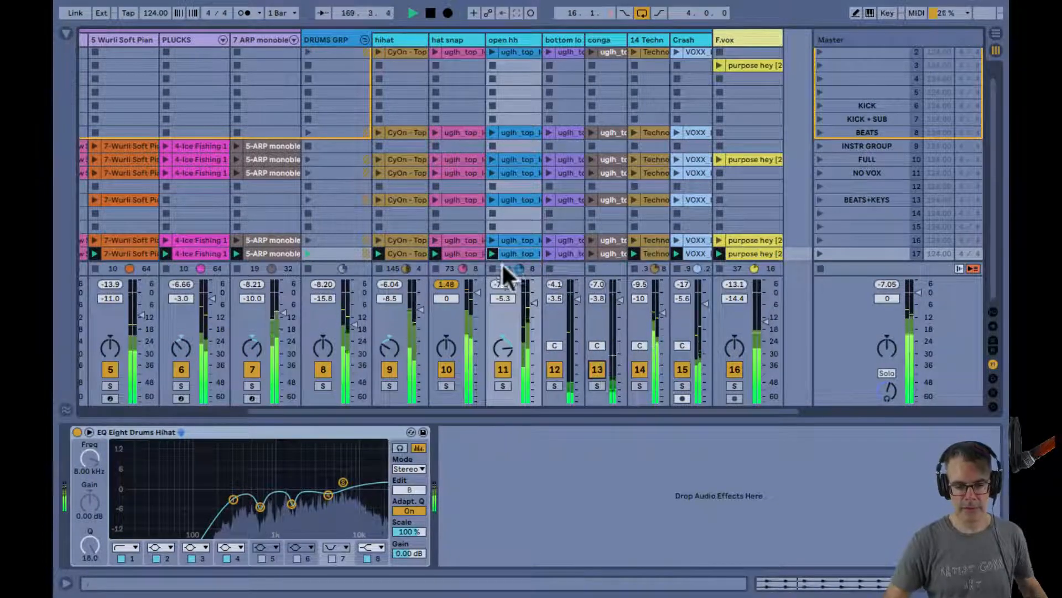
key(super+shift+i)
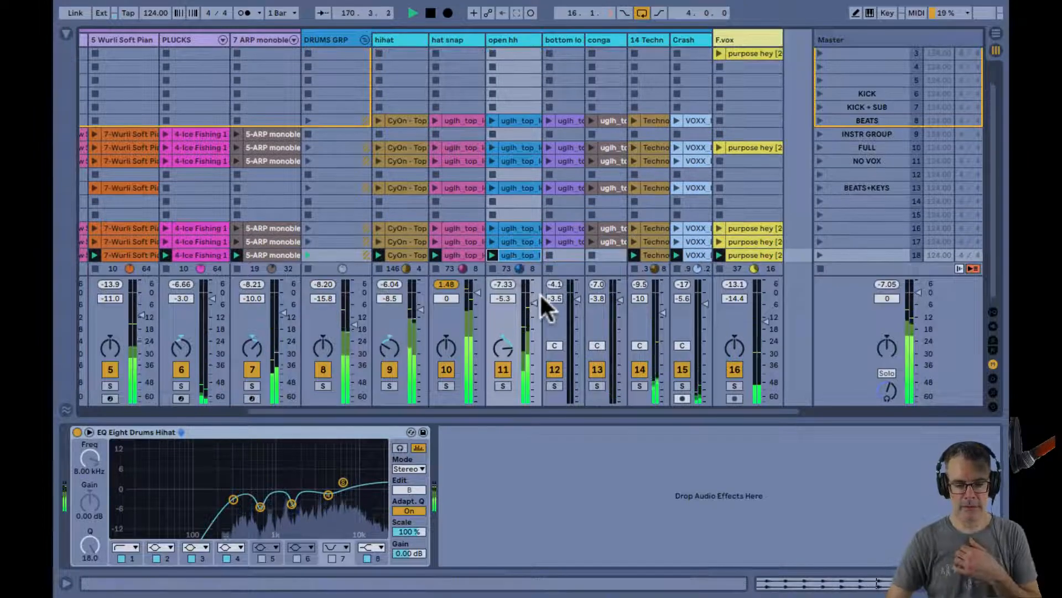
Step: Stop the KICK track's clip and capture the other playing clips into a new scene below scene 18
scroll(187, 248, left, 5)
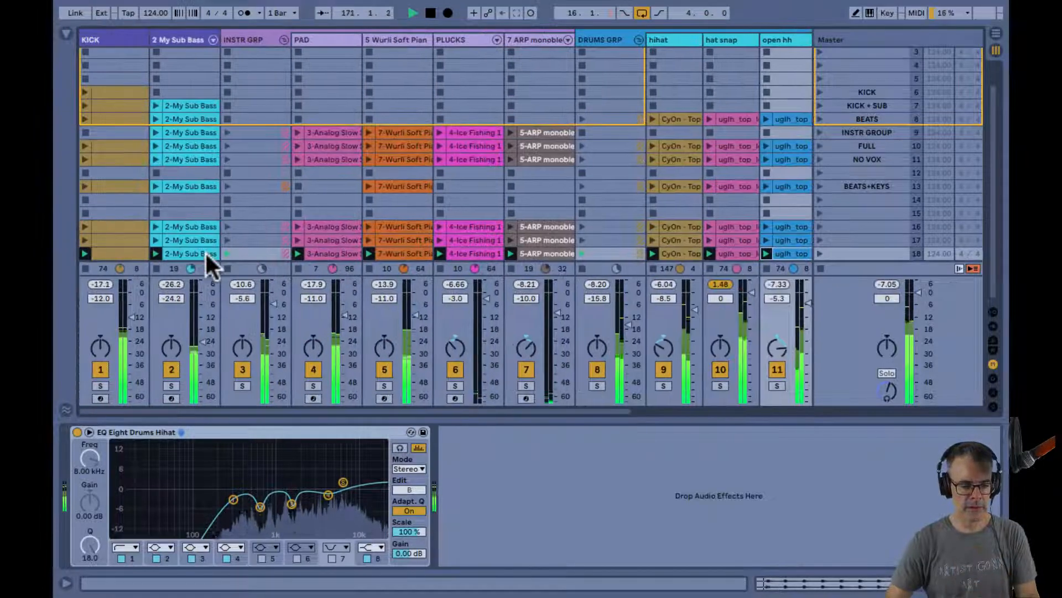
click(85, 269)
click(118, 253)
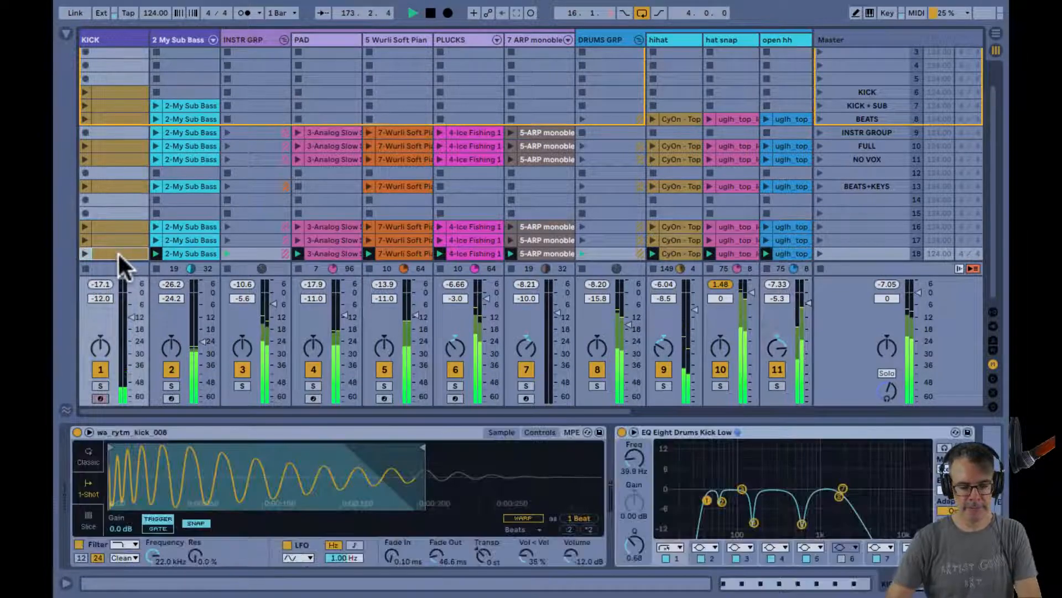
key(super+shift+i)
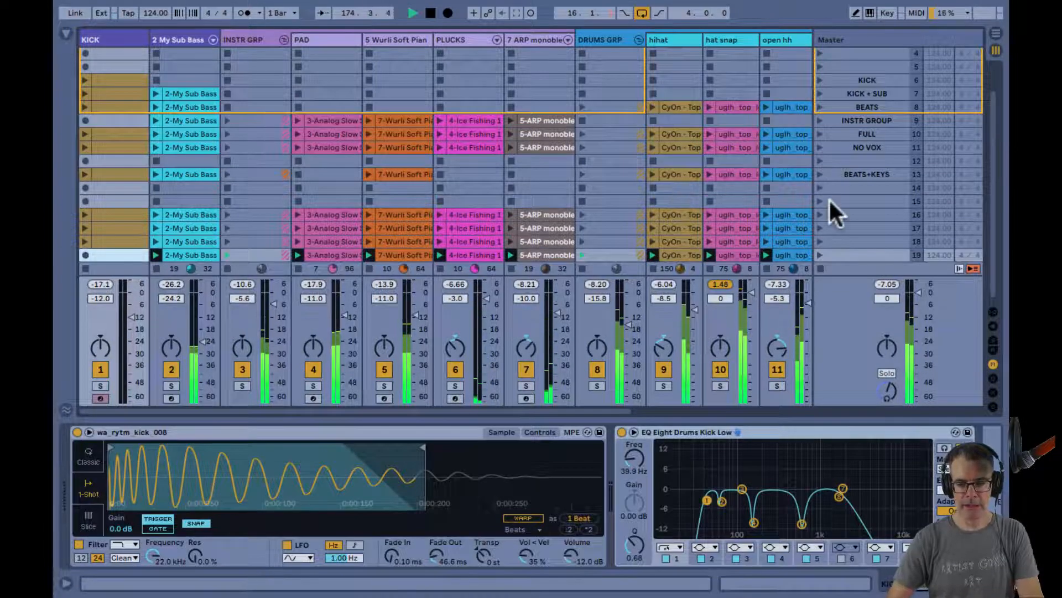
Step: Launch the FULL scene and examine the mix in the Master track's enlarged spectrum display
scroll(829, 198, up, 1)
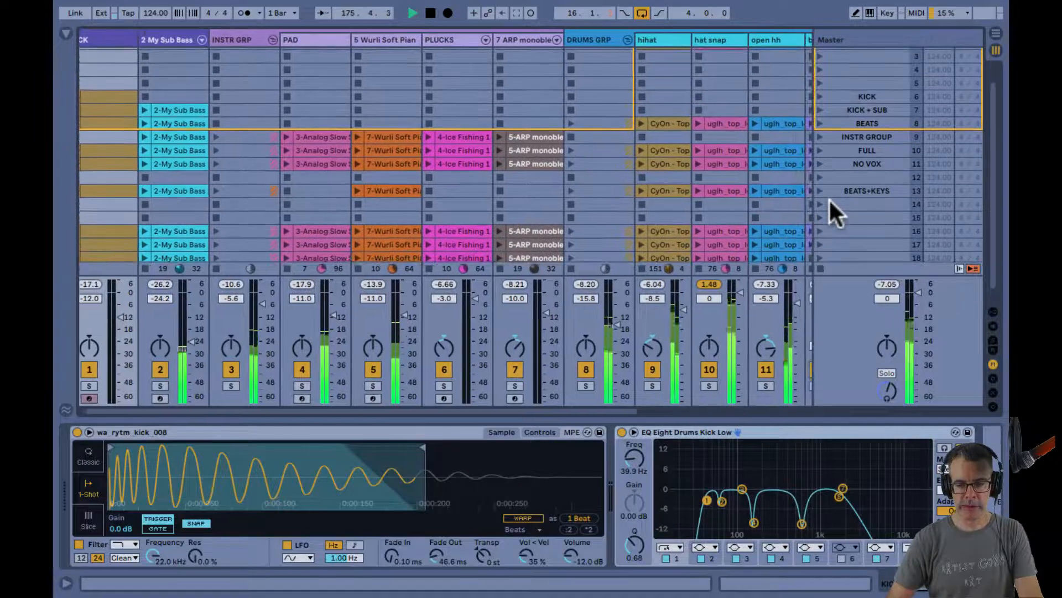
click(821, 149)
scroll(652, 213, right, 5)
scroll(659, 216, up, 1)
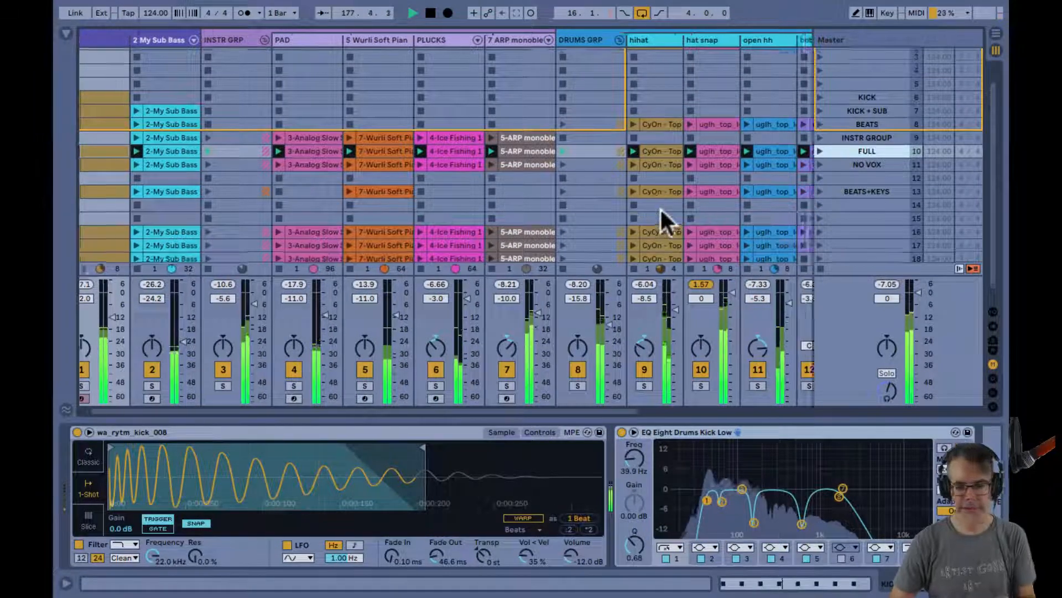
scroll(664, 221, right, 2)
scroll(664, 221, down, 1)
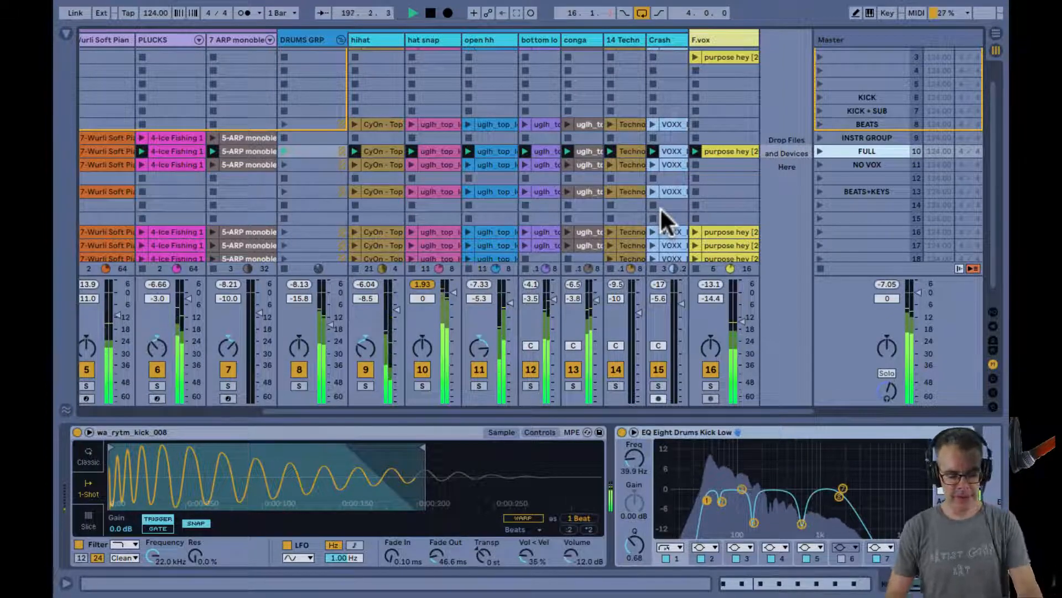
key(End)
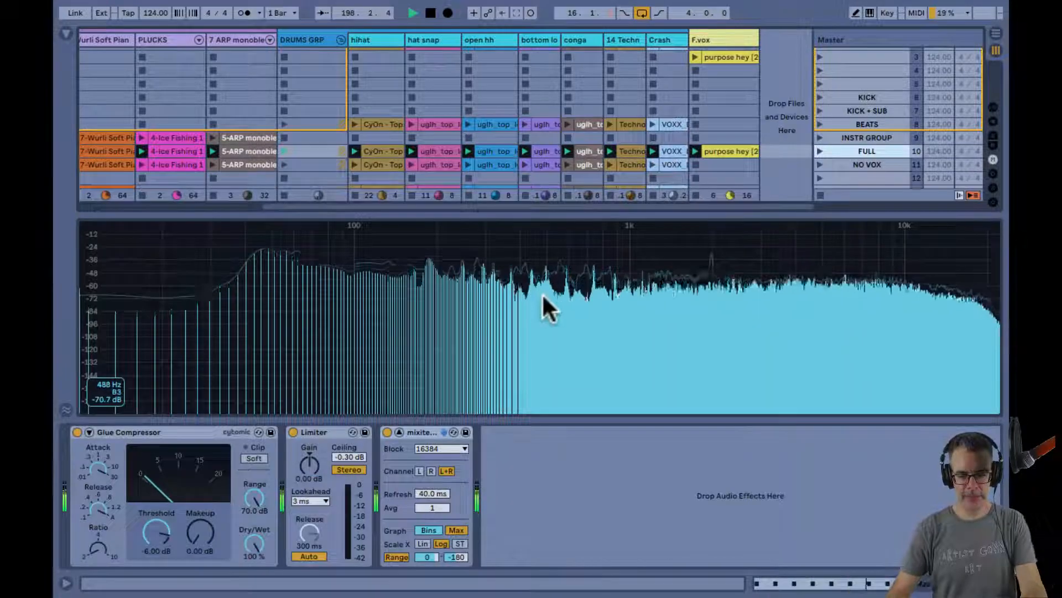
key(section)
Step: Lower the 7 ARP track's volume to -17.0 dB and save the set
scroll(487, 275, left, 5)
scroll(486, 275, up, 2)
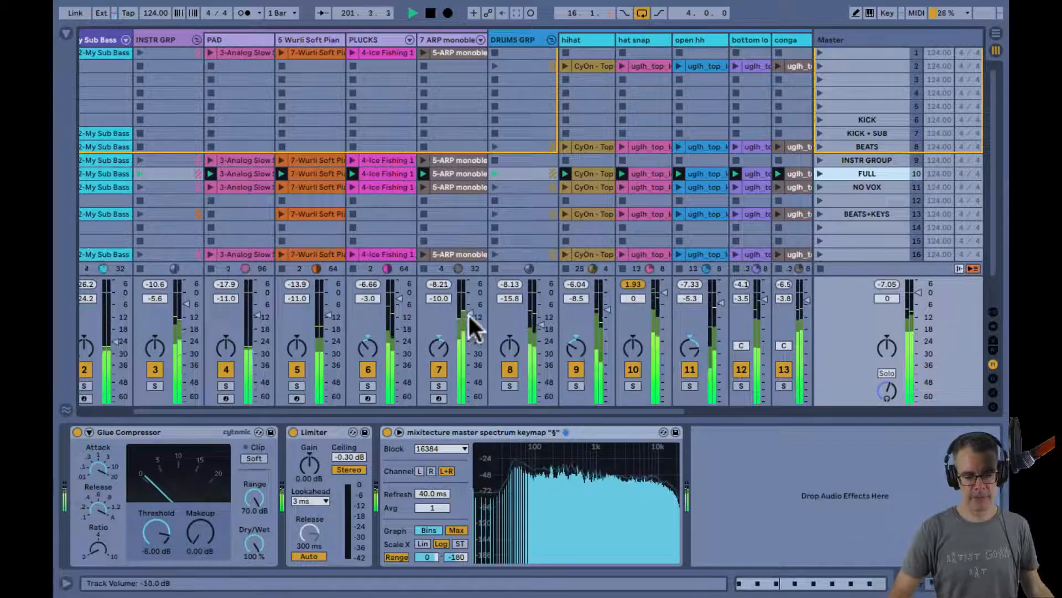
drag(467, 317, 469, 319)
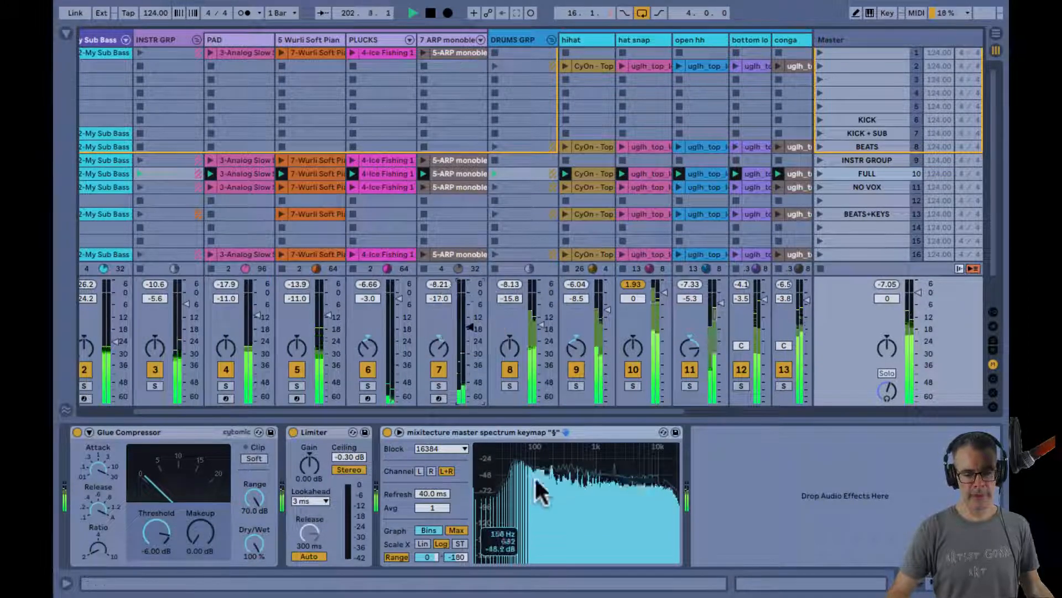
mouse_move(544, 471)
key(ctrl+s)
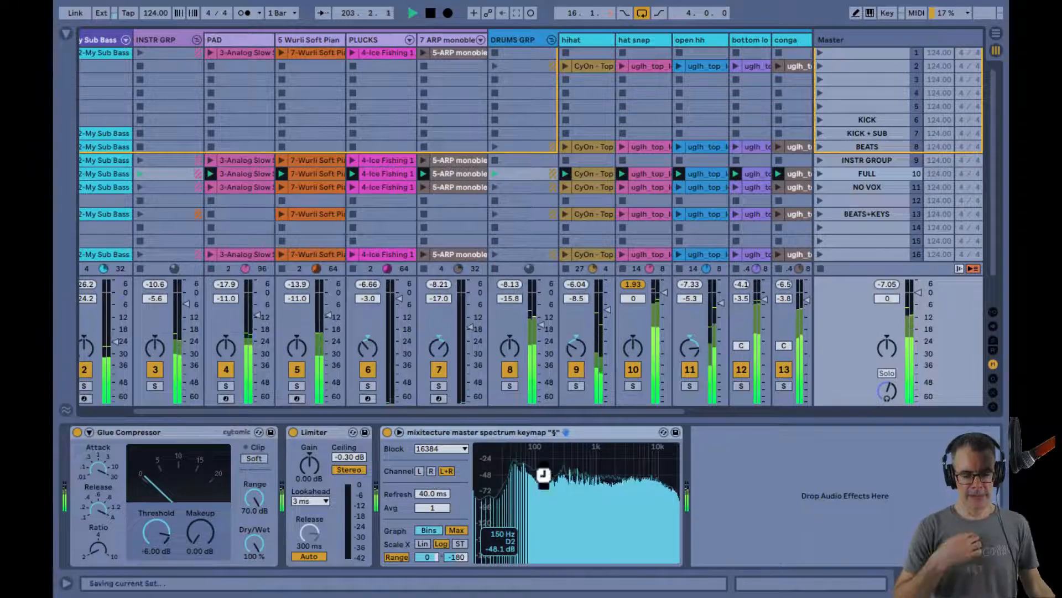
Step: Show the device chain of the 7 ARP track
click(431, 35)
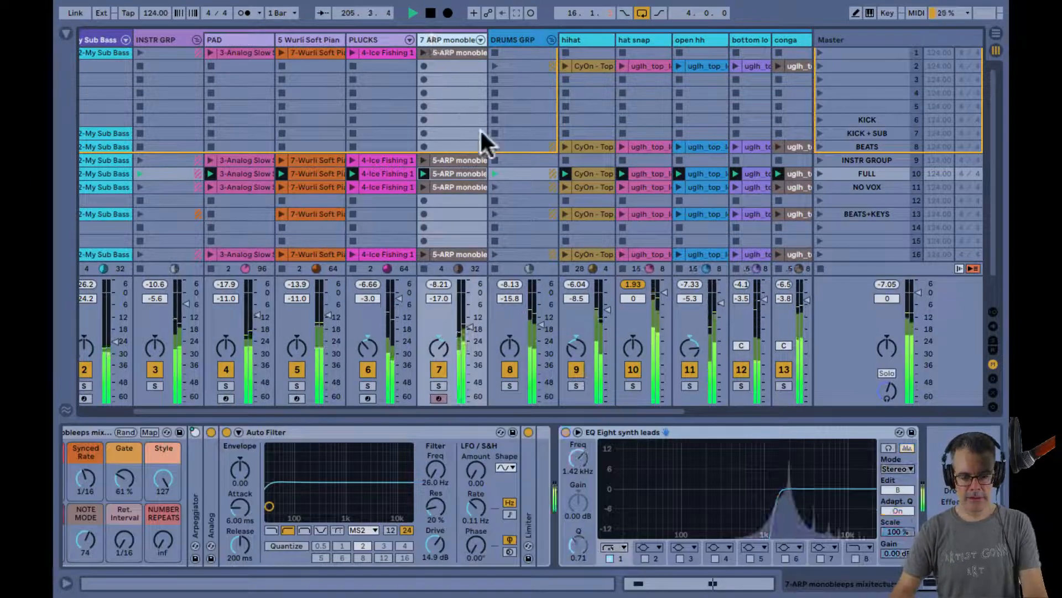